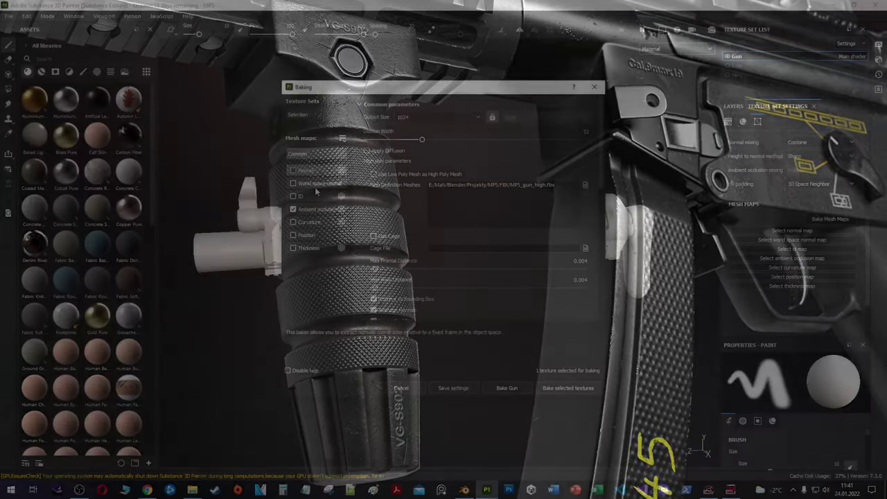
# Step: Keep the current Ambient occlusion settings and bake the Gun's normal and occlusion maps
pyautogui.scroll(-5, 454, 263)
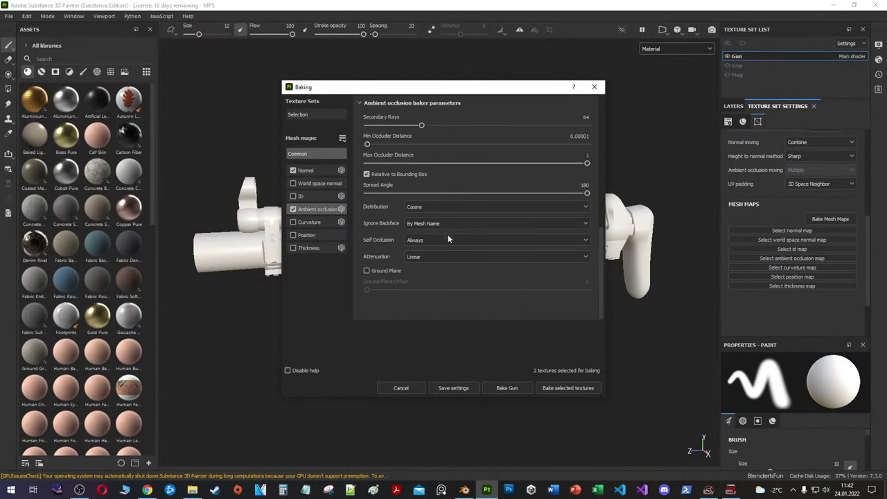
pyautogui.click(449, 224)
pyautogui.click(449, 224)
pyautogui.click(555, 386)
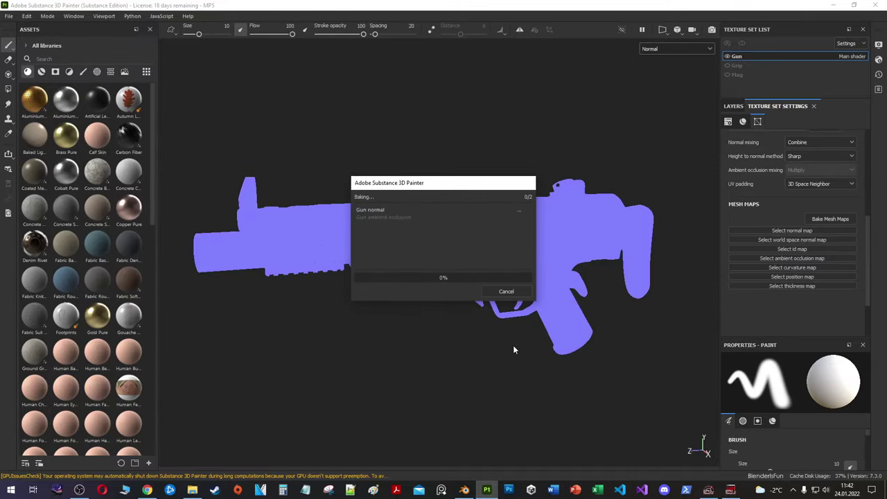
# Step: Orbit to the trigger area and show the baked ambient occlusion channel on the model
pyautogui.moveTo(513, 349)
pyautogui.keyDown('alt'); pyautogui.mouseDown()
pyautogui.moveTo(367, 286)
pyautogui.moveTo(462, 227)
pyautogui.moveTo(417, 222)
pyautogui.moveTo(438, 285)
pyautogui.mouseUp(); pyautogui.keyUp('alt')
pyautogui.scroll(5, 368, 286)
pyautogui.press('b')
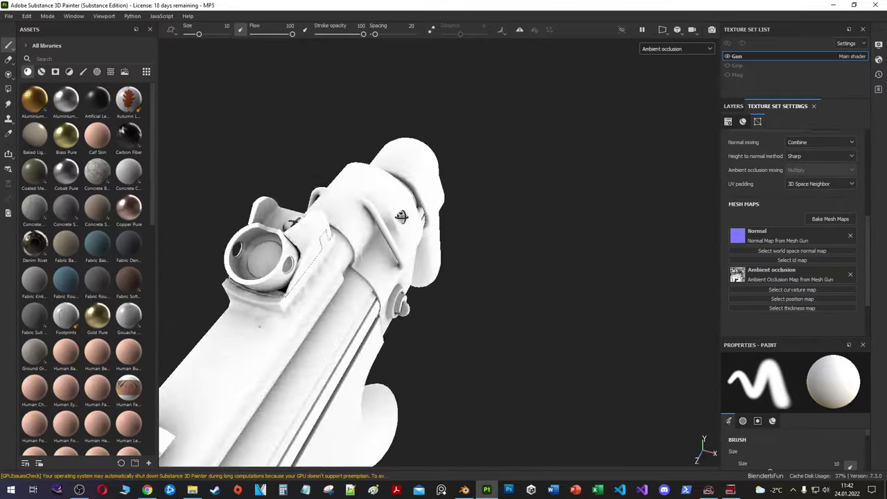
# Step: Cycle through the baked map channels, return to material view, and compare the model in Blender
pyautogui.press('b')
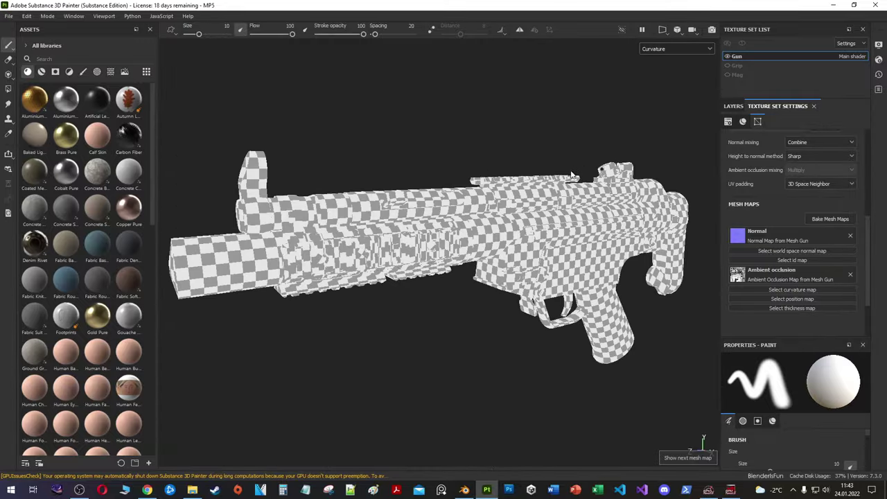
pyautogui.press('b')
pyautogui.press('b')
pyautogui.press('b')
pyautogui.moveTo(438, 285)
pyautogui.keyDown('alt'); pyautogui.mouseDown()
pyautogui.moveTo(496, 215)
pyautogui.moveTo(257, 284)
pyautogui.moveTo(283, 212)
pyautogui.moveTo(326, 214)
pyautogui.moveTo(302, 231)
pyautogui.moveTo(383, 202)
pyautogui.moveTo(266, 244)
pyautogui.moveTo(469, 139)
pyautogui.moveTo(515, 192)
pyautogui.moveTo(495, 133)
pyautogui.mouseUp(); pyautogui.keyUp('alt')
pyautogui.press('m')
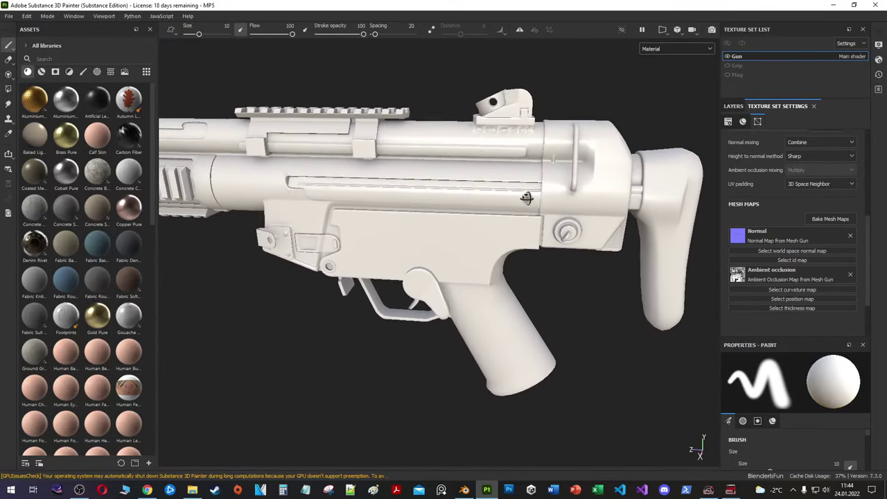
pyautogui.click(464, 490)
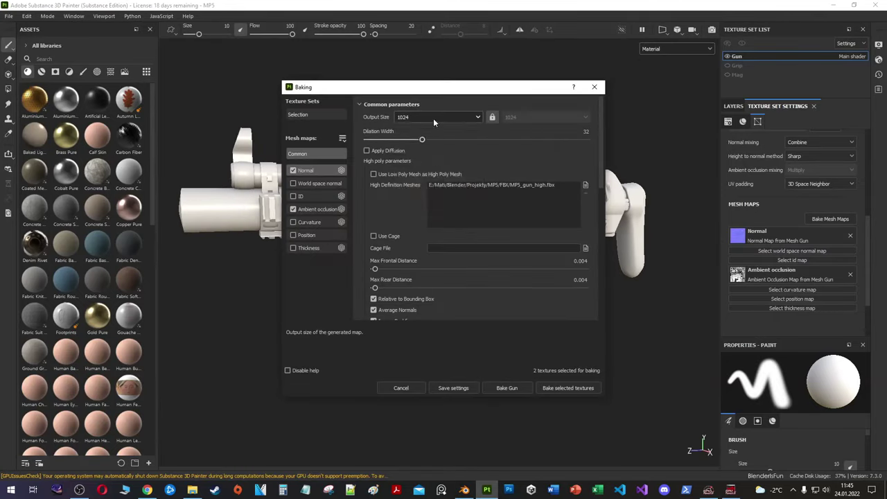
pyautogui.scroll(-2, 439, 182)
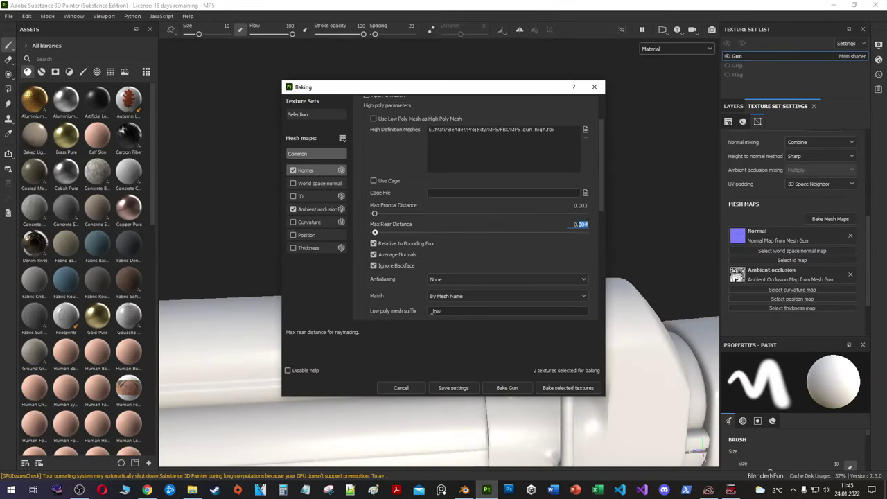
# Step: Rebake the Gun with 0.003/0.004 ray distances and orbit in to check the sight
pyautogui.click(558, 386)
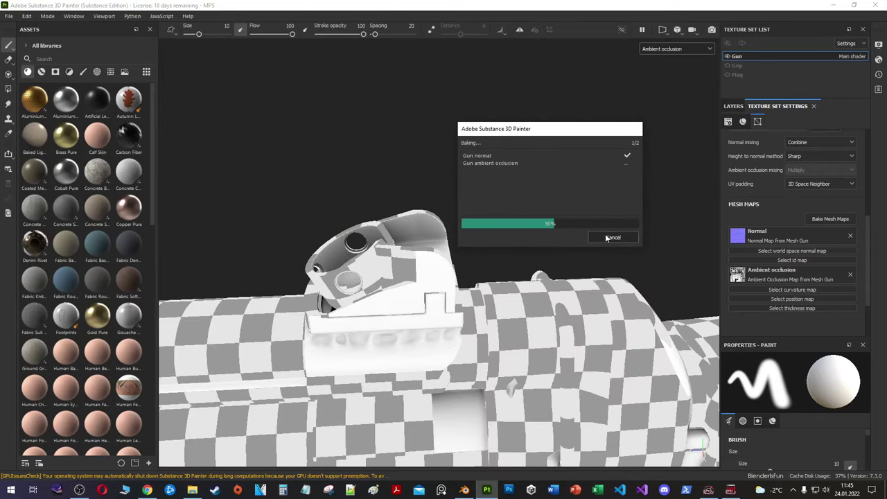
pyautogui.moveTo(340, 292)
pyautogui.keyDown('alt'); pyautogui.mouseDown()
pyautogui.moveTo(350, 238)
pyautogui.moveTo(513, 272)
pyautogui.moveTo(494, 217)
pyautogui.moveTo(332, 226)
pyautogui.moveTo(481, 234)
pyautogui.moveTo(382, 217)
pyautogui.mouseUp(); pyautogui.keyUp('alt')
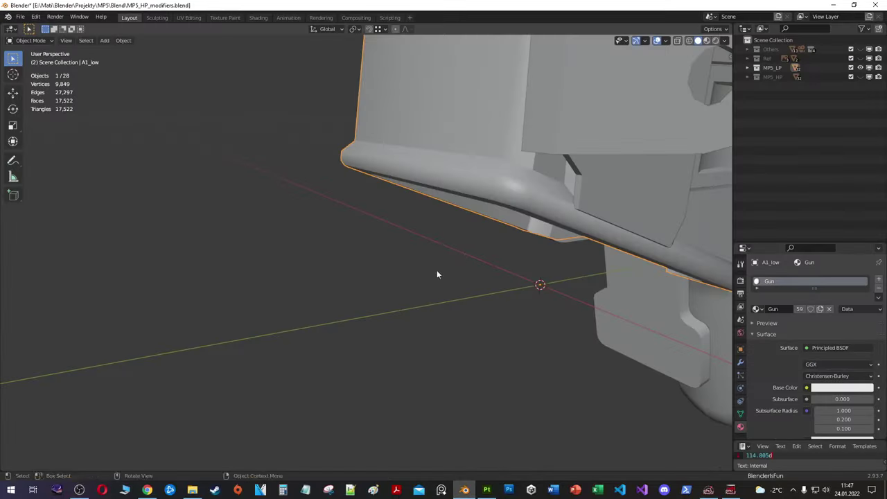
# Step: Orbit Blender's view close to the selected part's edge and look down the barrel
pyautogui.moveTo(437, 269)
pyautogui.mouseDown(button='middle')
pyautogui.moveTo(306, 213)
pyautogui.moveTo(460, 243)
pyautogui.moveTo(417, 266)
pyautogui.moveTo(347, 228)
pyautogui.moveTo(463, 253)
pyautogui.moveTo(402, 164)
pyautogui.mouseUp(button='middle')
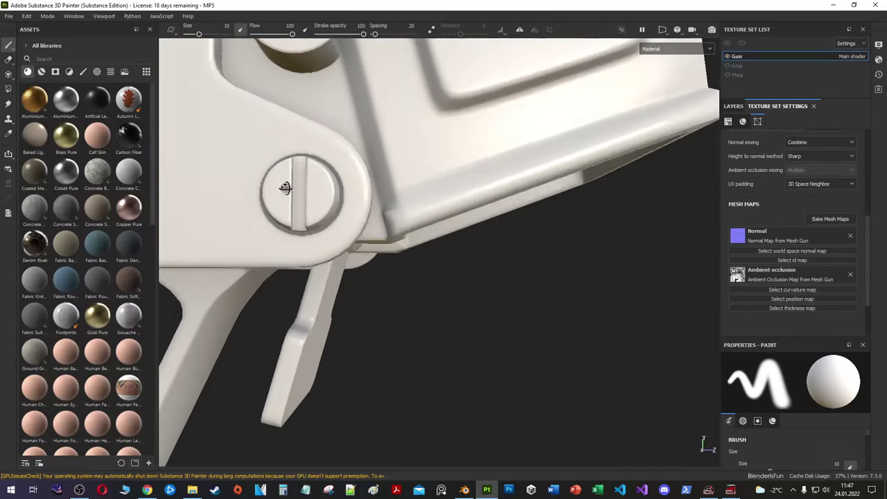
pyautogui.moveTo(284, 187)
pyautogui.keyDown('alt'); pyautogui.mouseDown()
pyautogui.moveTo(520, 268)
pyautogui.moveTo(425, 223)
pyautogui.moveTo(515, 233)
pyautogui.moveTo(443, 208)
pyautogui.mouseUp(); pyautogui.keyUp('alt')
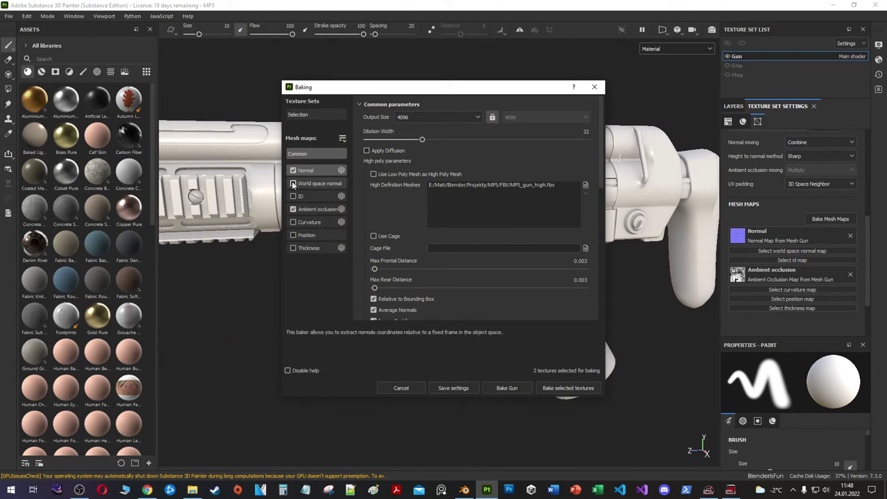
# Step: Add World space normal, bake all six Gun mesh maps, and inspect the body obliquely
pyautogui.click(292, 184)
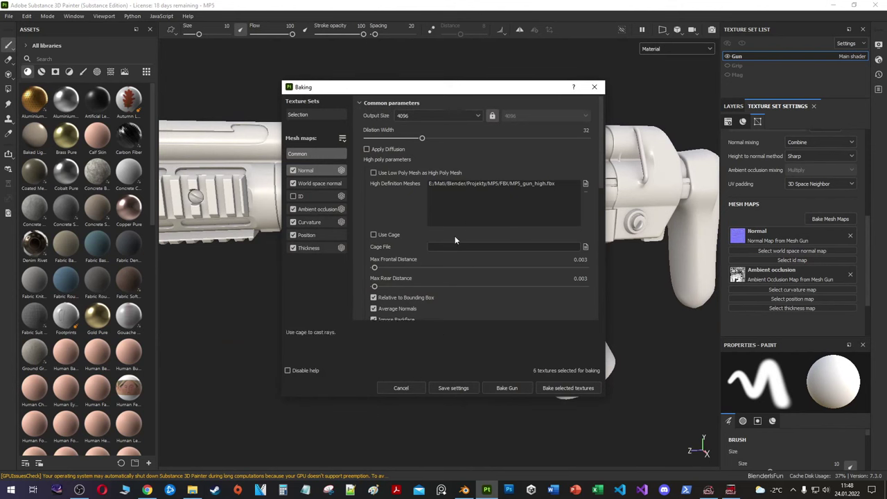
pyautogui.click(567, 388)
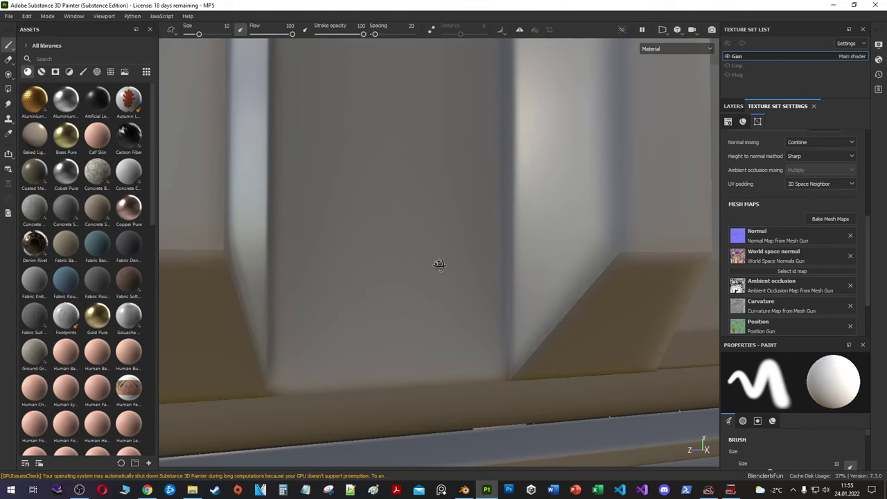
pyautogui.keyDown('alt'); pyautogui.moveTo(438, 264); pyautogui.dragTo(467, 222); pyautogui.keyUp('alt')
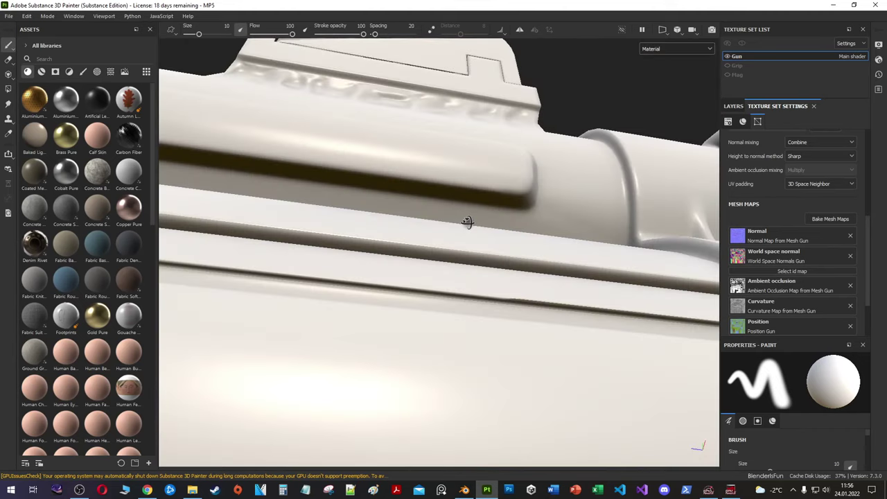
# Step: Frame the gun and choose the Mesh Maps template in Export Textures
pyautogui.press('f')
pyautogui.click(9, 15)
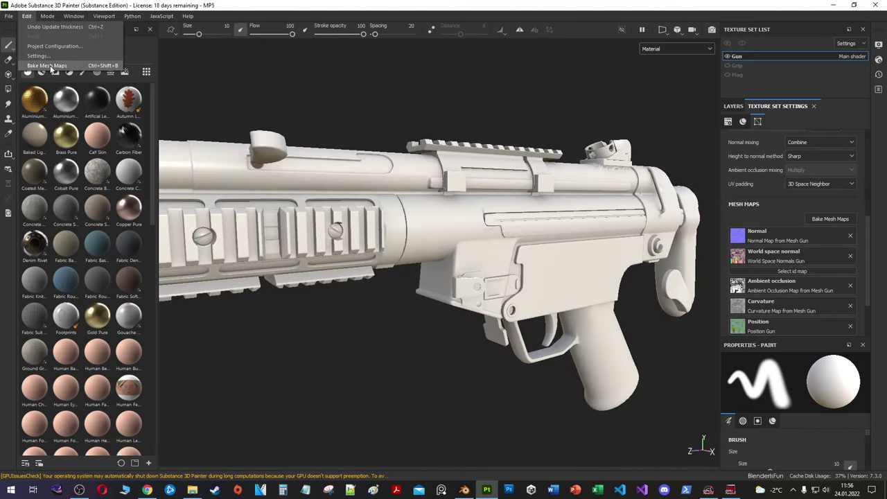
pyautogui.click(56, 66)
pyautogui.click(485, 143)
pyautogui.click(450, 199)
# Step: Set the output folder to a new 'Mesh maps' folder inside the MP5 Substance folder
pyautogui.click(443, 129)
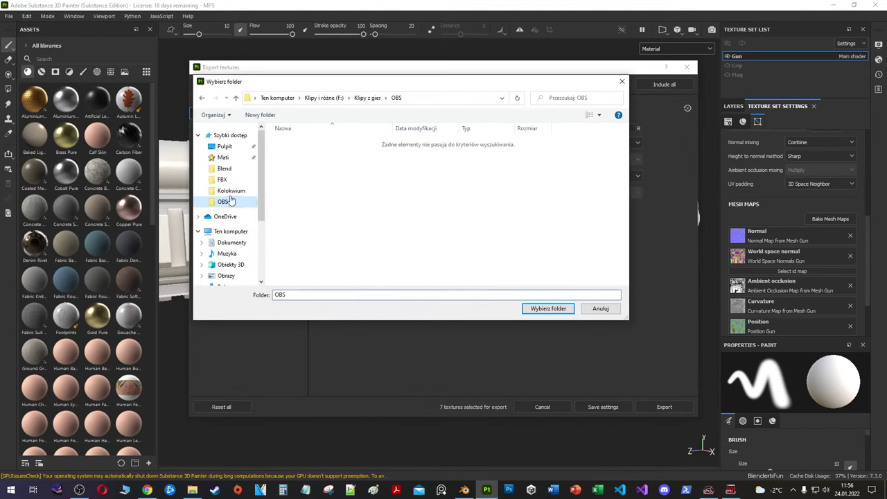
pyautogui.scroll(-3, 392, 209)
pyautogui.doubleClick(291, 228)
pyautogui.doubleClick(297, 170)
pyautogui.click(260, 114)
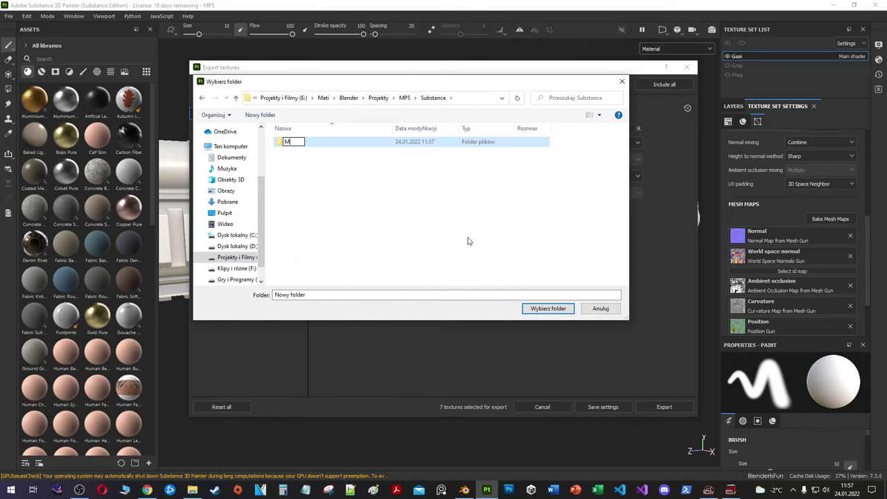
pyautogui.write('Mesh maps')
pyautogui.press('Return')
pyautogui.press('Return')
pyautogui.click(548, 308)
# Step: Export the Gun's mesh maps as 4096 16-bit PNGs and close the export window
pyautogui.click(450, 159)
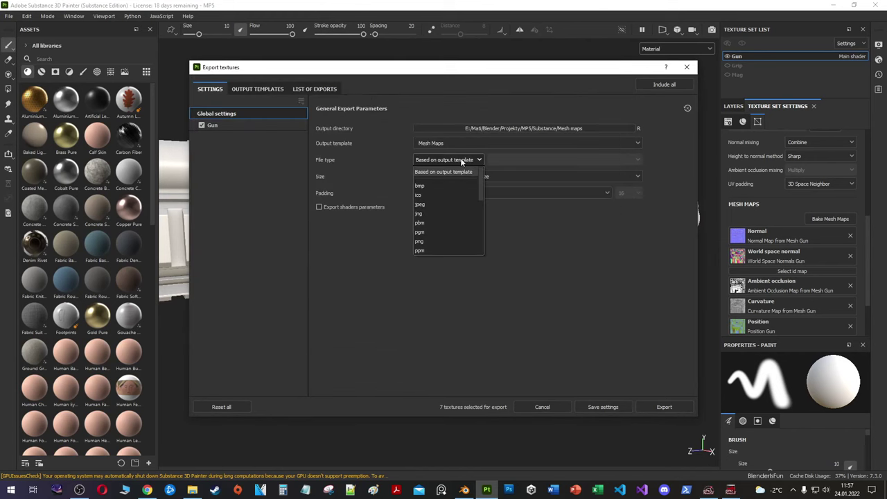
pyautogui.click(664, 406)
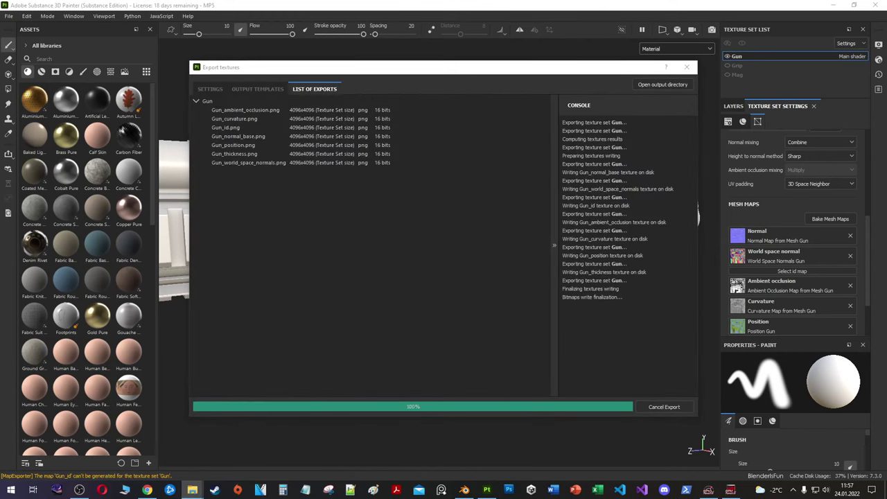
pyautogui.click(686, 66)
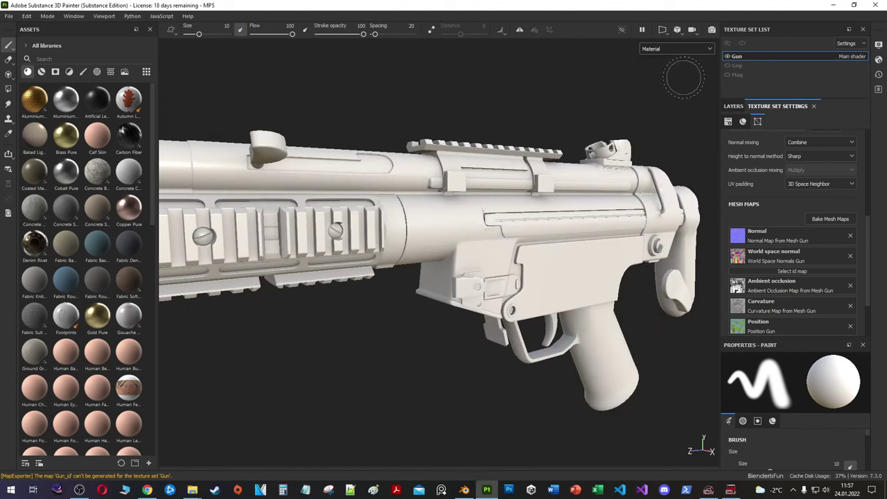
# Step: Load MP5_mag_low.fbx as the project mesh and bake its maps from MP5_mag_high
pyautogui.click(26, 15)
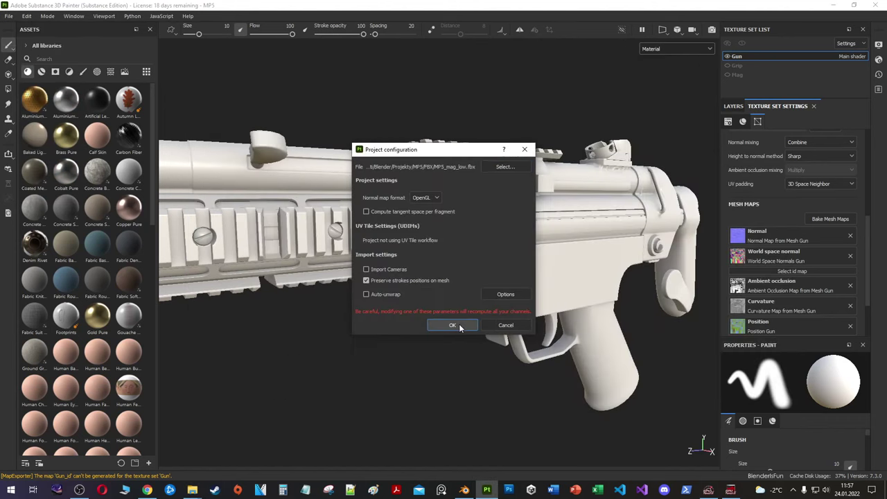
pyautogui.click(827, 219)
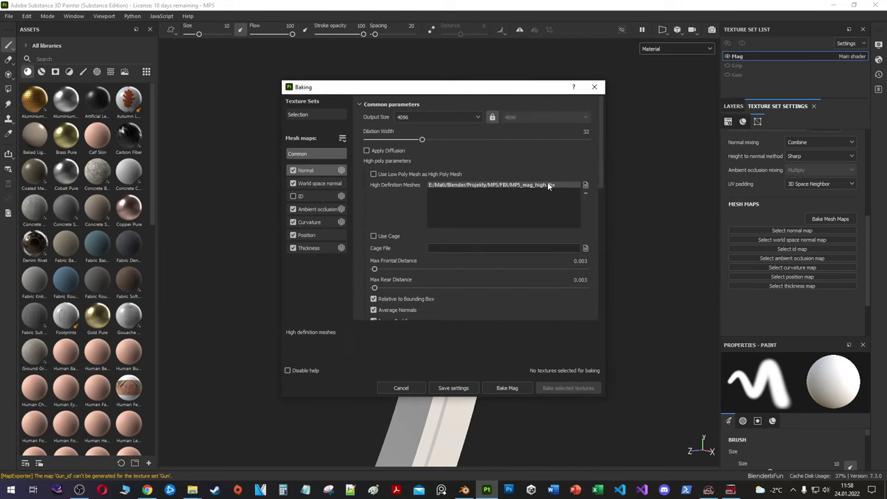
pyautogui.click(506, 387)
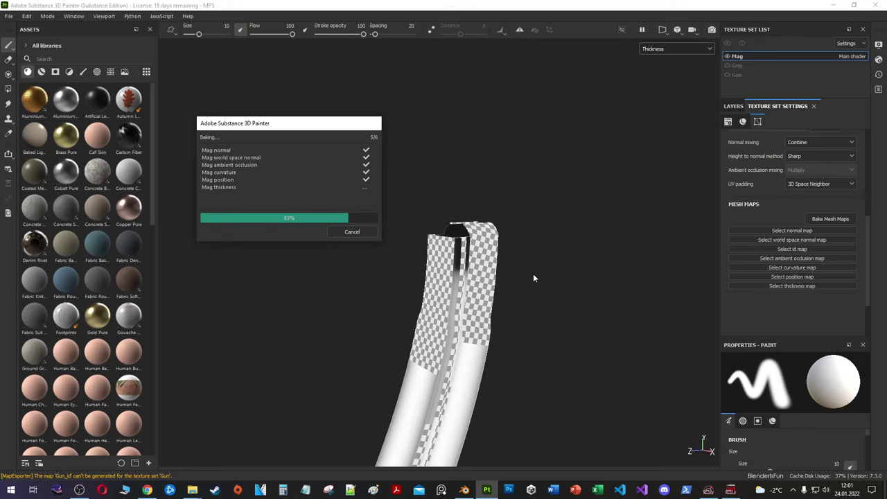
# Step: Export the Mag's baked mesh maps as 4096 16-bit PNGs
pyautogui.moveTo(533, 278)
pyautogui.keyDown('alt'); pyautogui.mouseDown()
pyautogui.moveTo(572, 313)
pyautogui.moveTo(238, 99)
pyautogui.mouseUp(); pyautogui.keyUp('alt')
pyautogui.hotkey('ctrl', 'shift', 'e')
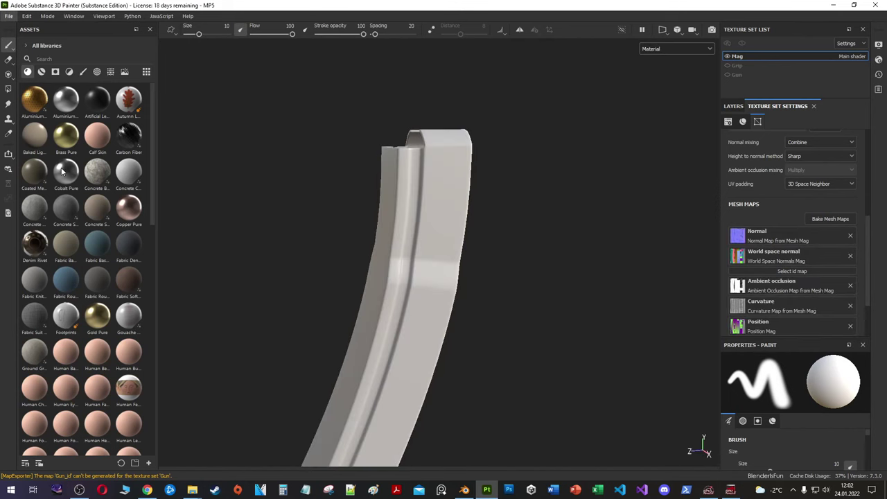
pyautogui.click(663, 406)
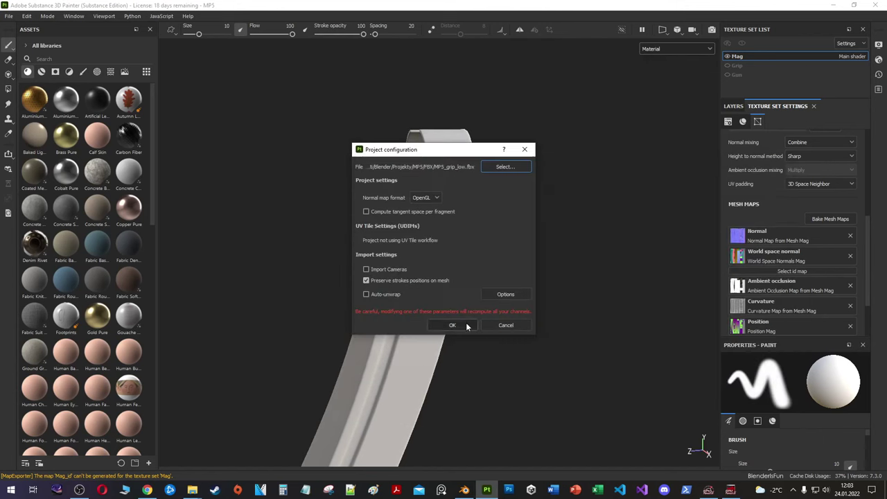
# Step: Swap in MP5_grip_low.fbx and bake its mesh maps from MP5_grip_high.fbx
pyautogui.click(467, 326)
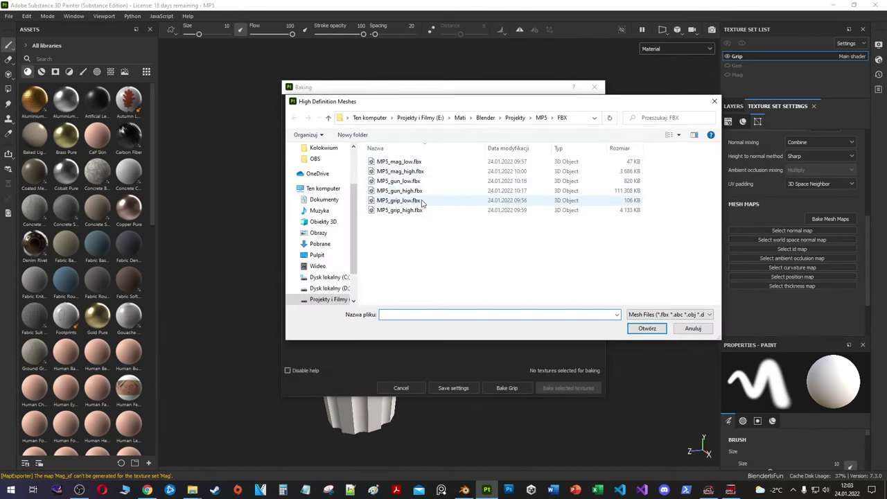
pyautogui.doubleClick(399, 210)
pyautogui.scroll(-2, 405, 236)
pyautogui.click(507, 388)
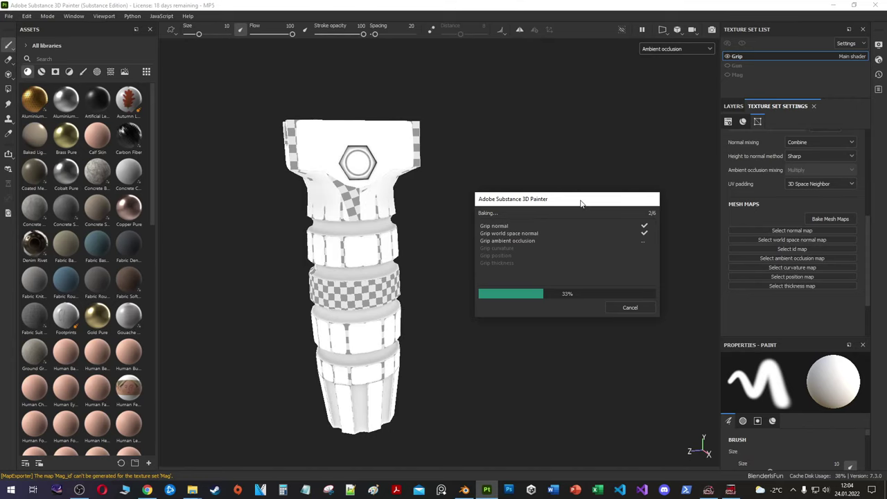
# Step: Stop the grip bake and review the output size choices
pyautogui.click(415, 115)
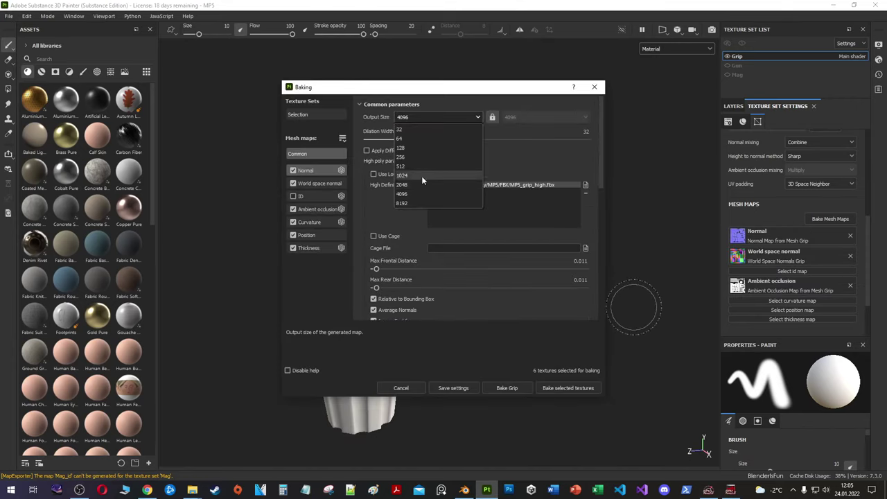
pyautogui.click(421, 176)
pyautogui.scroll(-3, 487, 281)
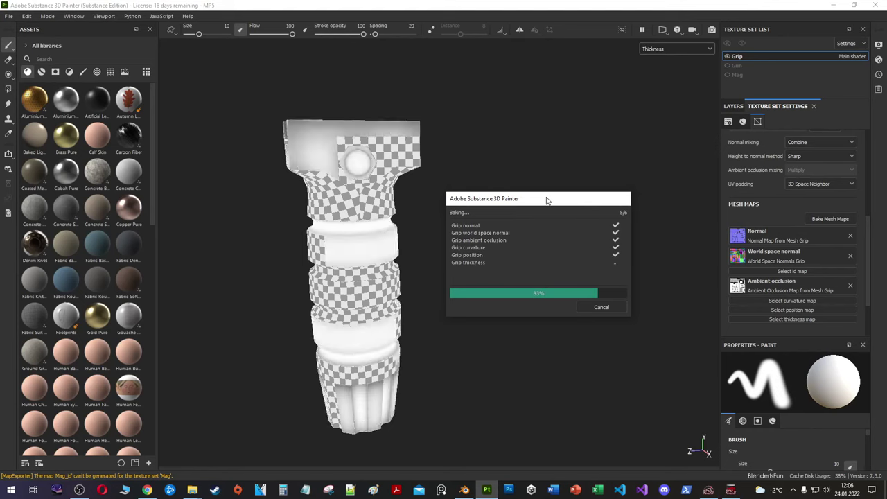
# Step: Zoom and orbit around the grip's top to inspect the finished bake
pyautogui.click(604, 307)
pyautogui.scroll(5, 362, 168)
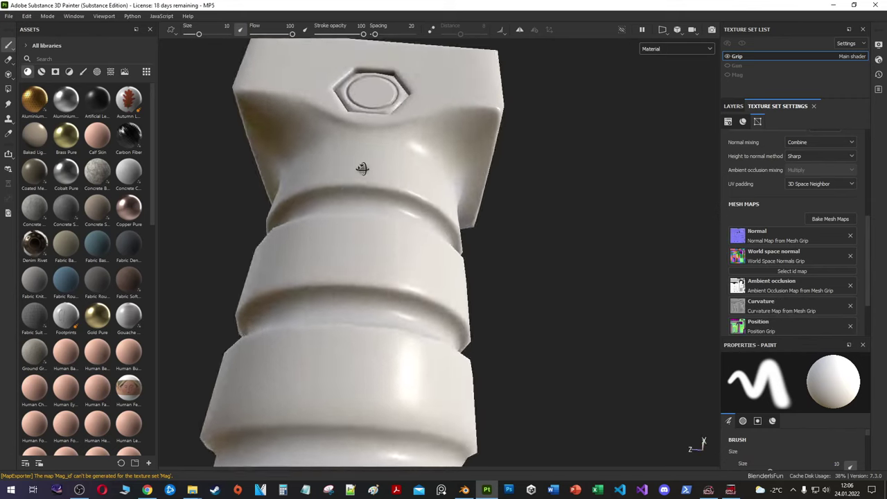
pyautogui.keyDown('alt'); pyautogui.moveTo(362, 169); pyautogui.dragTo(387, 83, button='middle'); pyautogui.keyUp('alt')
pyautogui.scroll(-2, 485, 187)
pyautogui.scroll(1, 485, 187)
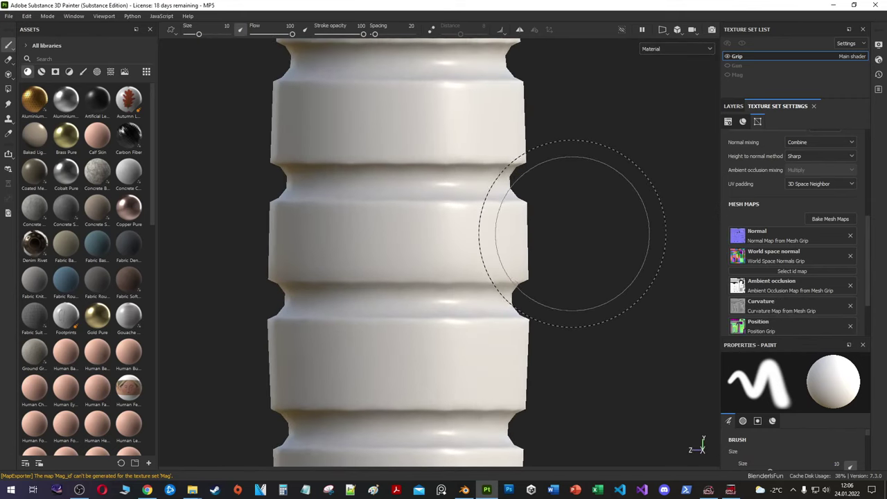
pyautogui.scroll(-3, 533, 215)
pyautogui.scroll(-2, 548, 200)
pyautogui.scroll(3, 386, 326)
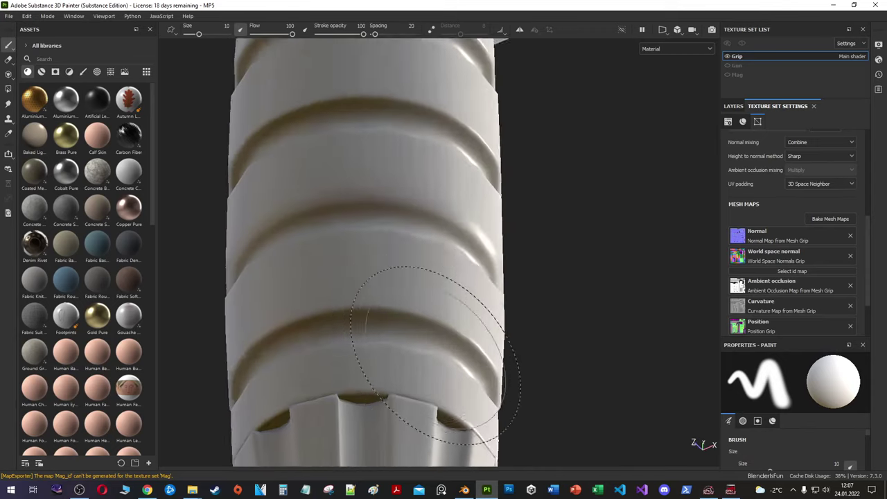
pyautogui.scroll(1, 453, 222)
pyautogui.scroll(-2, 425, 258)
pyautogui.scroll(-2, 426, 257)
pyautogui.scroll(2, 538, 233)
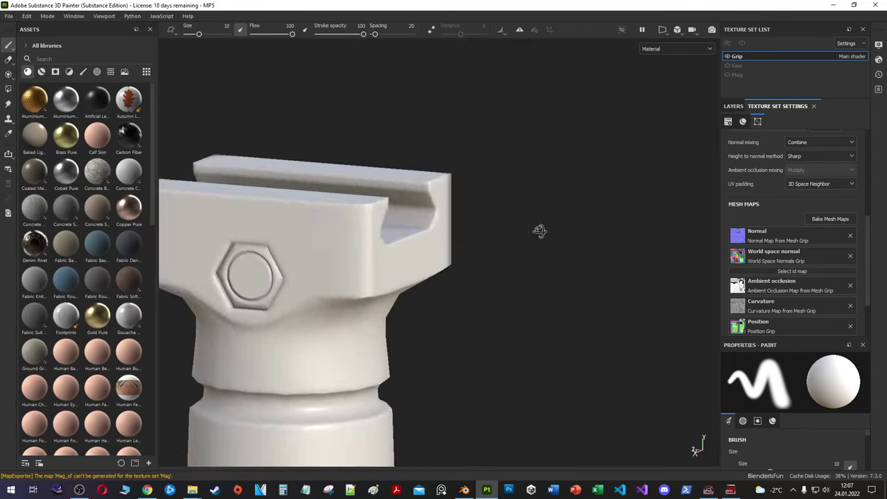
pyautogui.scroll(-2, 538, 233)
# Step: Export the Grip's mesh maps as 4096×4096 PNGs
pyautogui.click(9, 16)
pyautogui.click(49, 181)
pyautogui.click(664, 407)
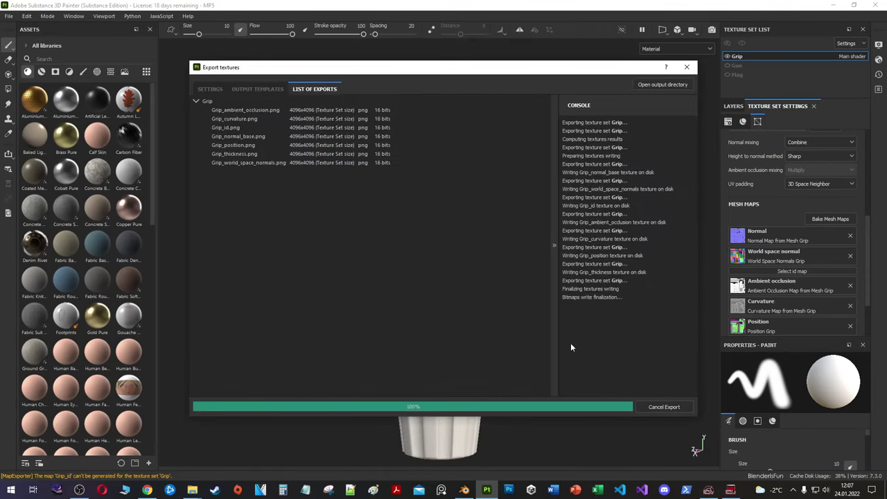
# Step: Unhide the high-poly objects, select everything, and frame it in view
pyautogui.hotkey('alt', 'h')
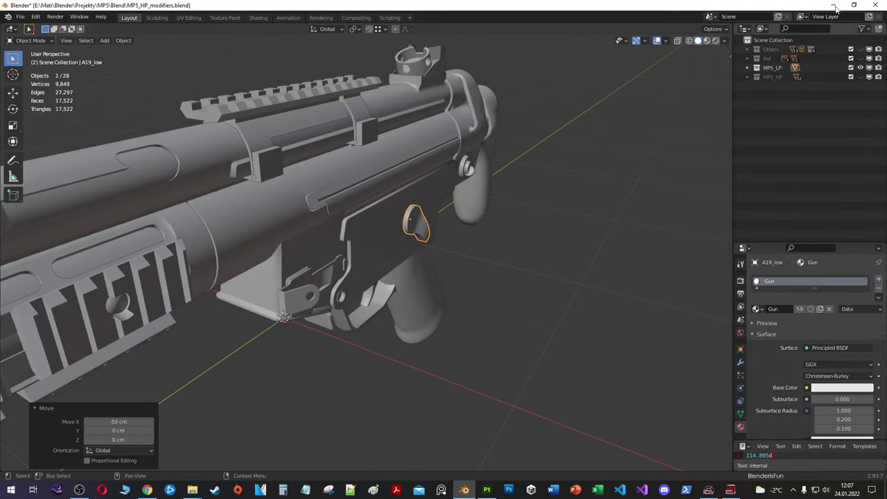
pyautogui.press('a')
pyautogui.press('KP_Decimal')
# Step: Export all objects as MP5_LP.fbx into the project's FBX folder
pyautogui.click(20, 15)
pyautogui.click(207, 163)
pyautogui.click(204, 310)
pyautogui.click(324, 396)
pyautogui.write('MP5_LP.fbx')
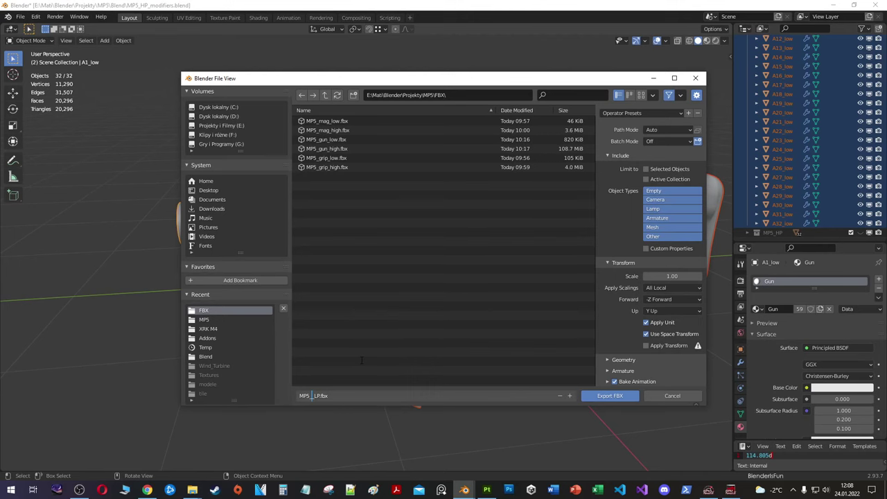
pyautogui.press('Return')
pyautogui.click(604, 399)
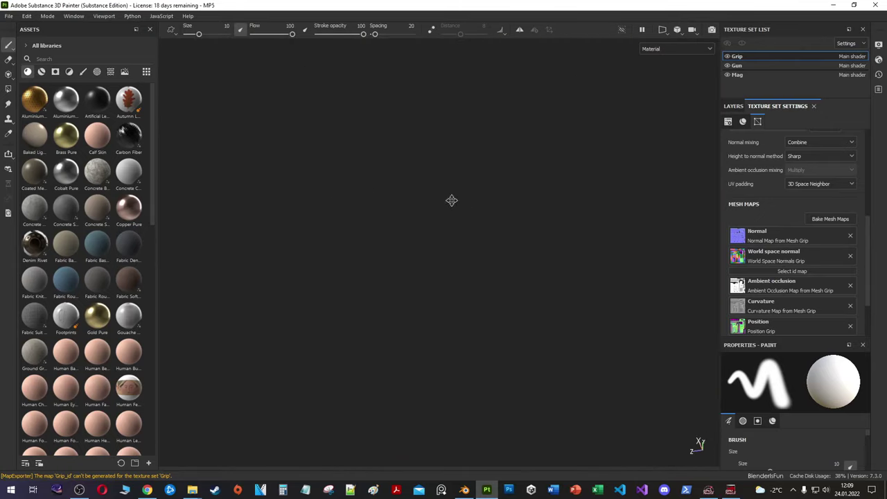
# Step: Back in material view, clear the Rubber mask's paint effect and raise Base roughness
pyautogui.scroll(3, 512, 265)
pyautogui.scroll(3, 511, 265)
pyautogui.scroll(3, 511, 265)
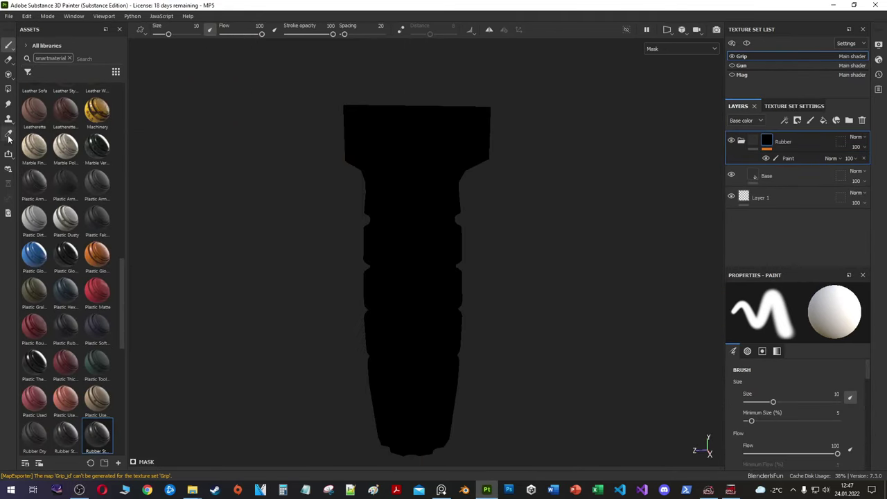
pyautogui.press('4')
pyautogui.click(427, 297)
pyautogui.click(747, 145)
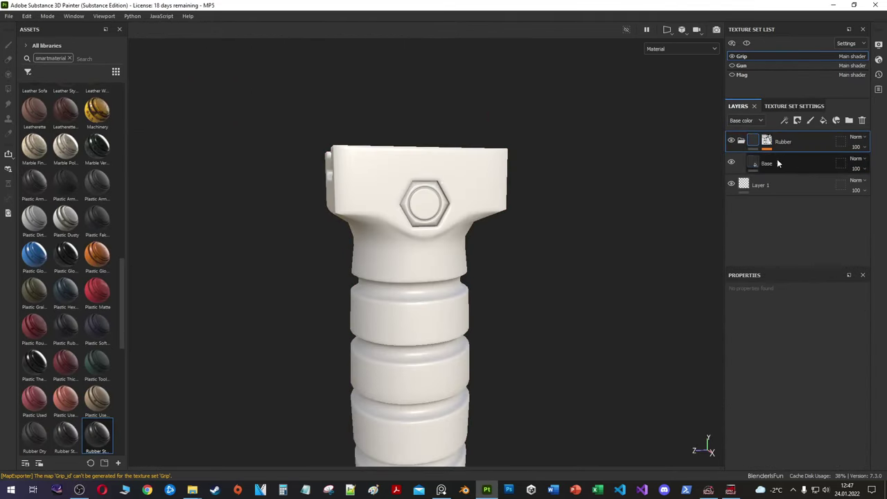
pyautogui.click(776, 163)
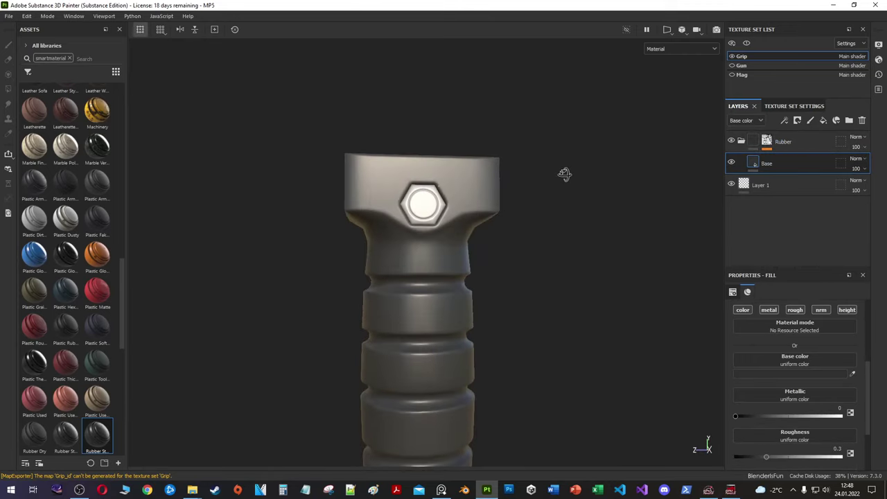
pyautogui.keyDown('alt'); pyautogui.moveTo(564, 174); pyautogui.dragTo(526, 236); pyautogui.keyUp('alt')
pyautogui.moveTo(766, 456)
pyautogui.mouseDown()
pyautogui.moveTo(787, 456)
pyautogui.moveTo(779, 457)
pyautogui.mouseUp()
# Step: Add a height-only fill layer named Pattern Bumps above Base
pyautogui.scroll(-2, 737, 429)
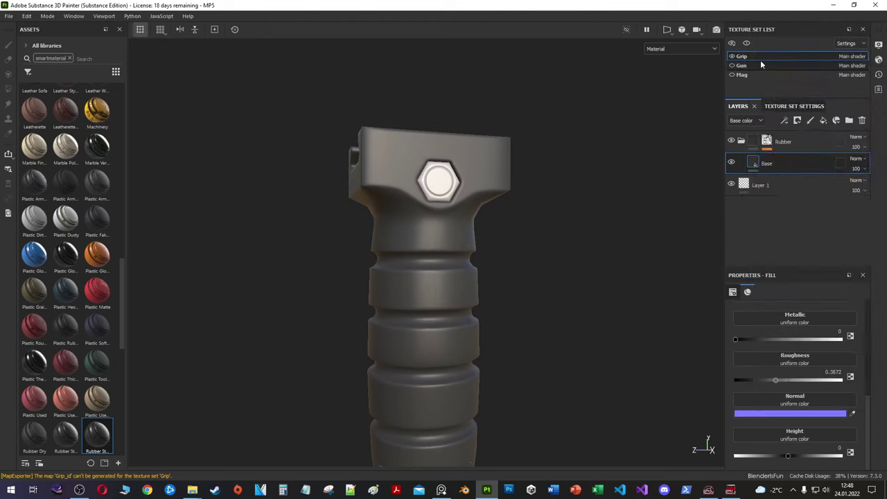
pyautogui.click(794, 106)
pyautogui.click(738, 106)
pyautogui.click(823, 120)
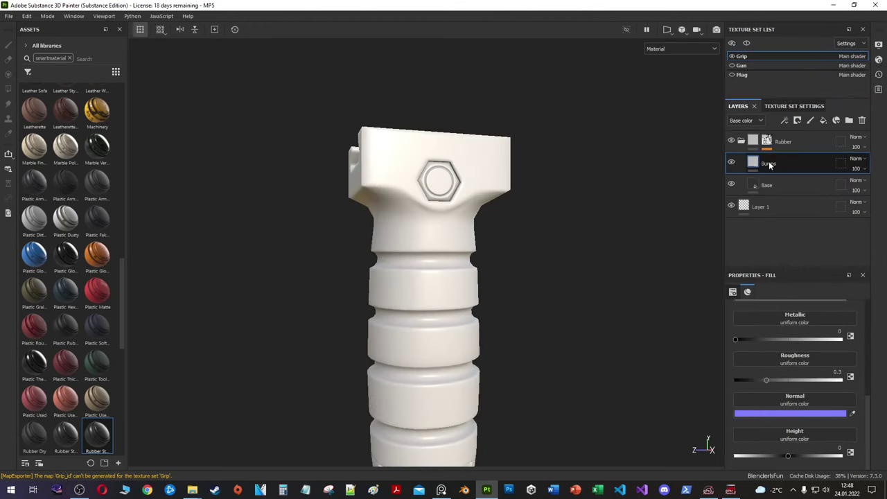
pyautogui.write('Pattern')
pyautogui.press('Return')
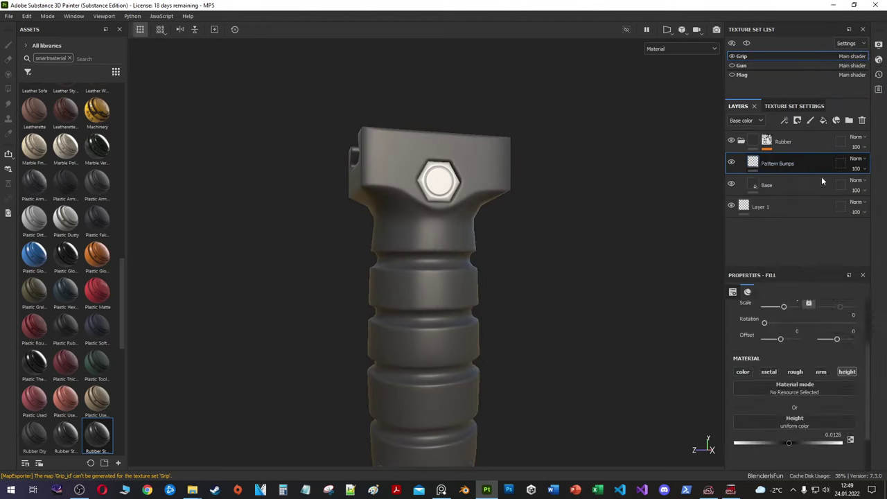
# Step: Give Pattern Bumps a mask with fill and paint effects, filling the grip bands white
pyautogui.rightClick(821, 177)
pyautogui.click(791, 315)
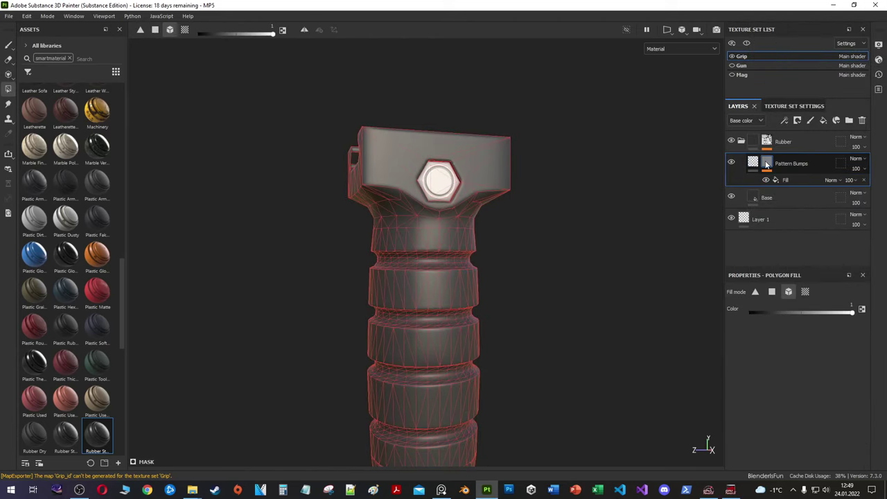
pyautogui.rightClick(767, 164)
pyautogui.click(776, 338)
pyautogui.click(184, 29)
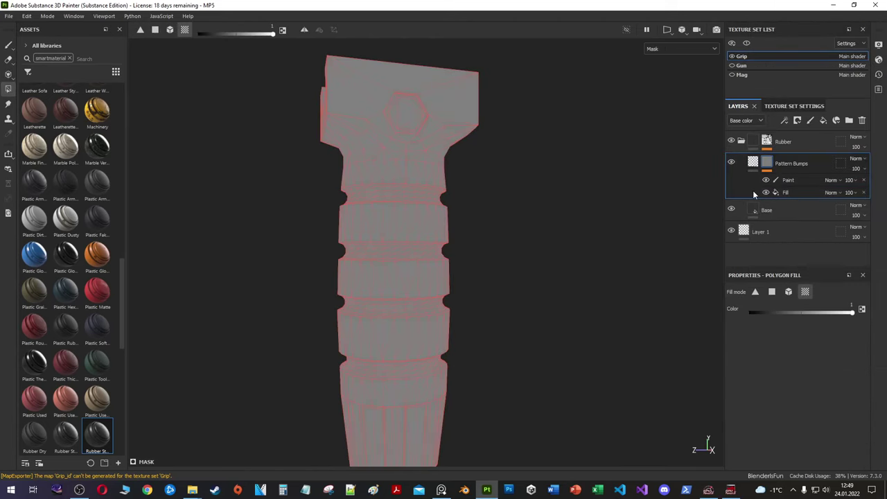
pyautogui.moveTo(416, 207); pyautogui.dragTo(419, 346)
# Step: Set the paint effect to Normal and the fill effect to Multiply, fill above paint
pyautogui.scroll(3, 427, 296)
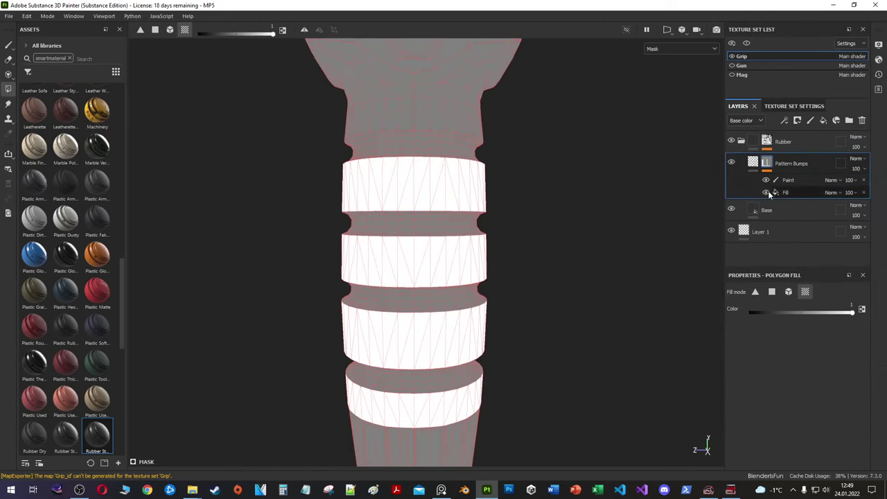
pyautogui.click(767, 190)
pyautogui.click(832, 179)
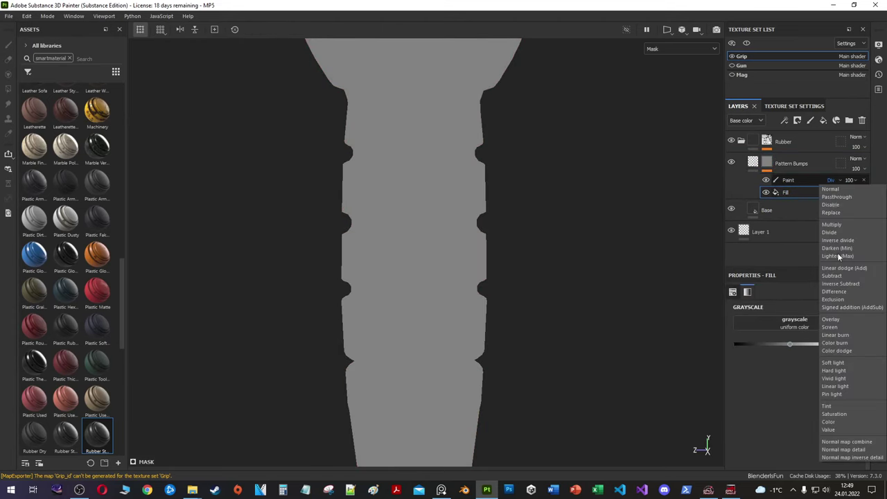
pyautogui.click(830, 189)
pyautogui.click(834, 181)
pyautogui.click(845, 232)
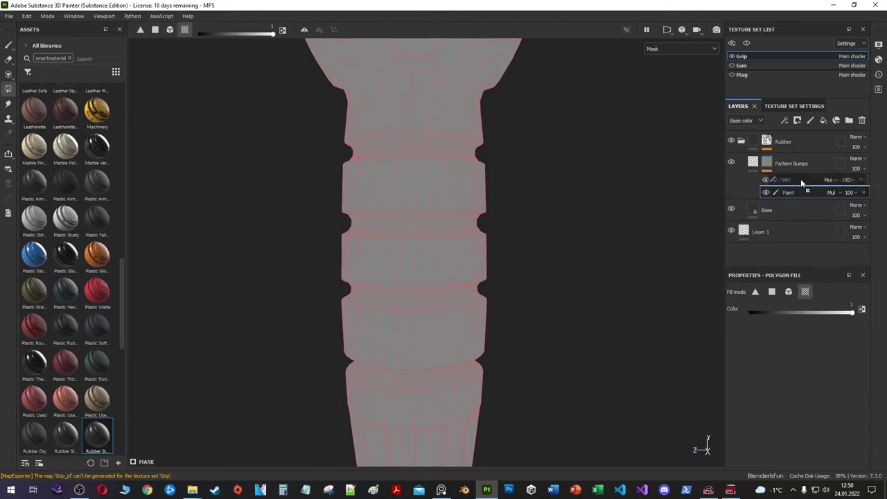
pyautogui.click(831, 191)
# Step: Apply the Checker 1 pattern to the mask fill at scale 128
pyautogui.click(831, 223)
pyautogui.click(796, 322)
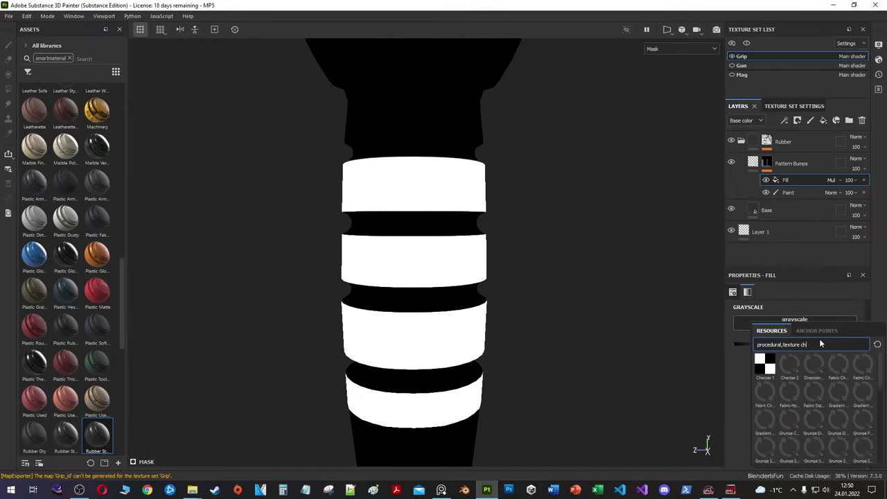
pyautogui.scroll(-1, 819, 338)
pyautogui.click(766, 365)
pyautogui.scroll(3, 757, 409)
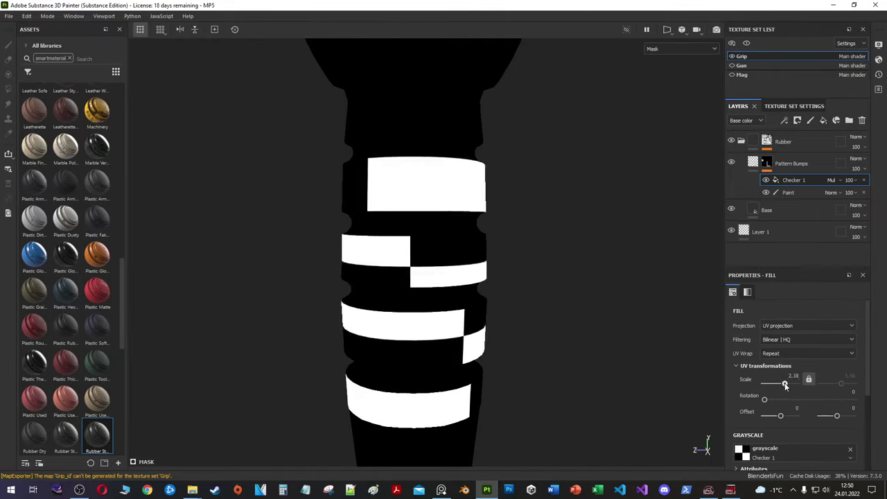
pyautogui.moveTo(764, 382)
pyautogui.mouseDown()
pyautogui.moveTo(825, 395)
pyautogui.moveTo(798, 394)
pyautogui.mouseUp()
pyautogui.scroll(2, 473, 242)
pyautogui.scroll(1, 474, 243)
pyautogui.scroll(-3, 753, 374)
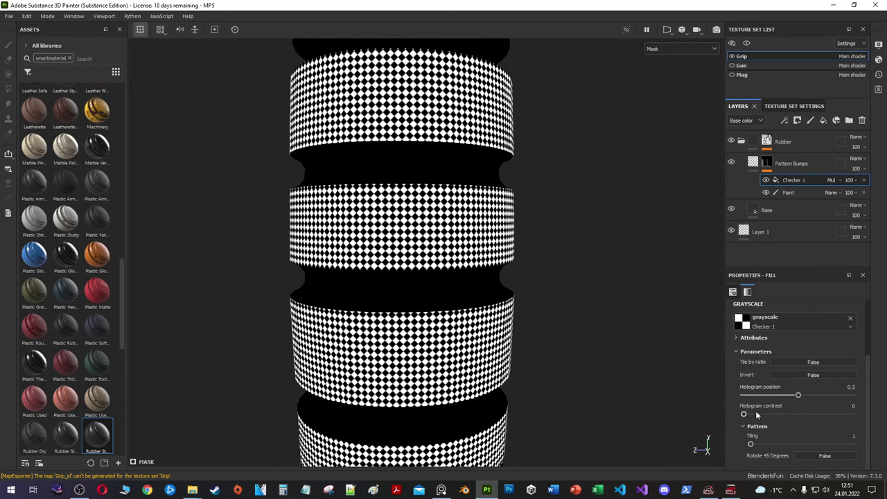
# Step: Add a 0.3 Blur filter to the Pattern Bumps mask
pyautogui.rightClick(797, 184)
pyautogui.click(799, 340)
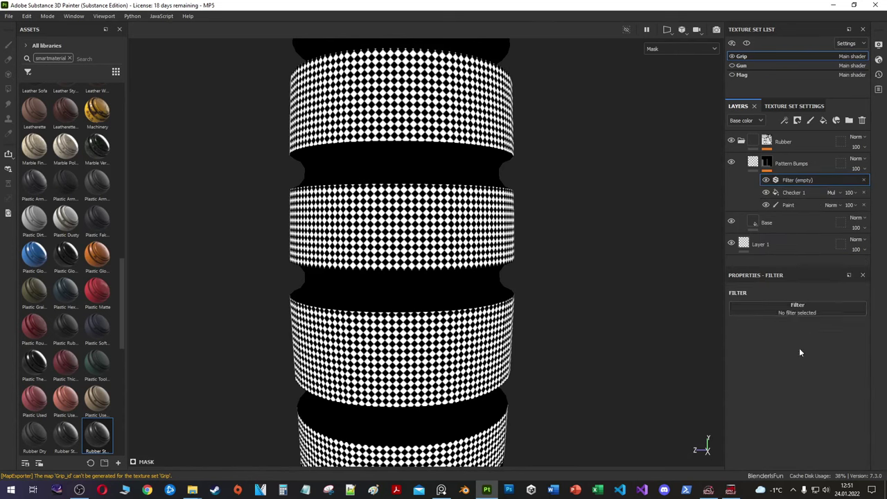
pyautogui.click(792, 307)
pyautogui.click(755, 343)
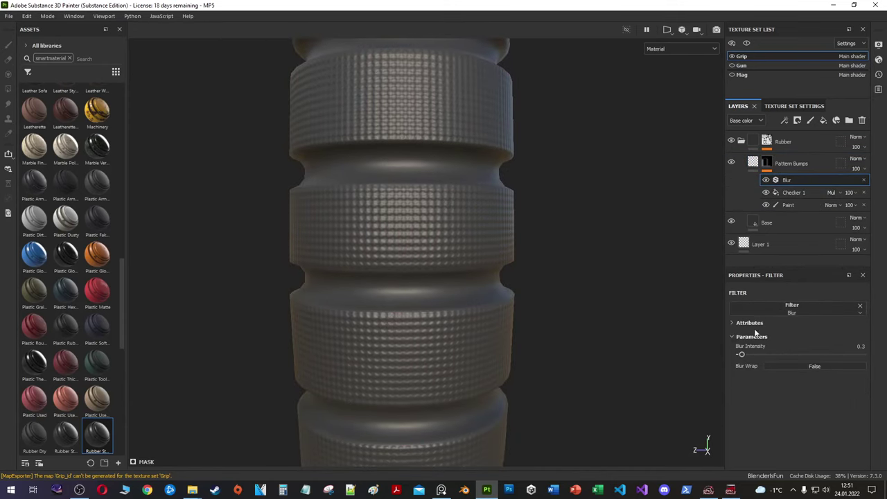
pyautogui.click(793, 192)
pyautogui.click(740, 323)
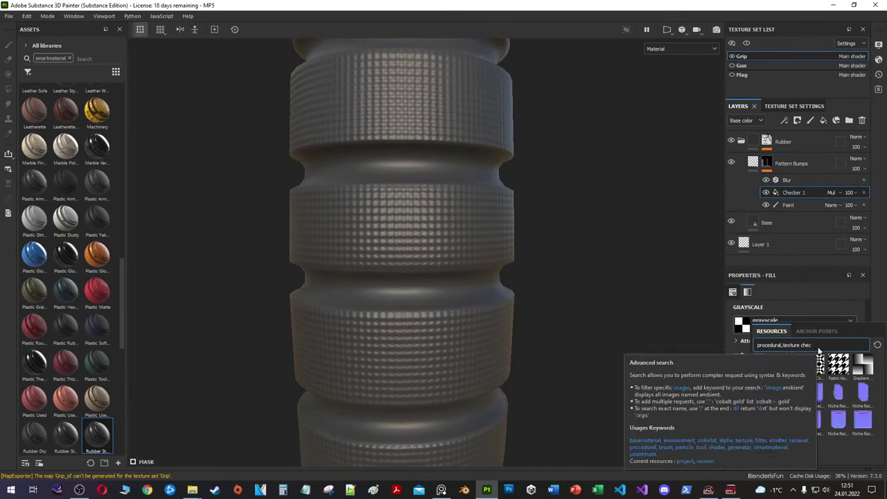
# Step: Replace Checker 1 with Gradient Checker, keeping its tiling at 1
pyautogui.click(861, 365)
pyautogui.moveTo(745, 420)
pyautogui.mouseDown()
pyautogui.moveTo(780, 402)
pyautogui.moveTo(737, 417)
pyautogui.mouseUp()
pyautogui.hotkey('ctrl', 'z')
pyautogui.click(736, 354)
pyautogui.click(786, 179)
pyautogui.click(800, 192)
# Step: Enlarge the Gradient Checker's UV scale and invert the pattern
pyautogui.scroll(3, 736, 418)
pyautogui.moveTo(769, 383)
pyautogui.mouseDown()
pyautogui.moveTo(785, 384)
pyautogui.moveTo(796, 366)
pyautogui.mouseUp()
pyautogui.scroll(-3, 759, 383)
pyautogui.scroll(3, 866, 415)
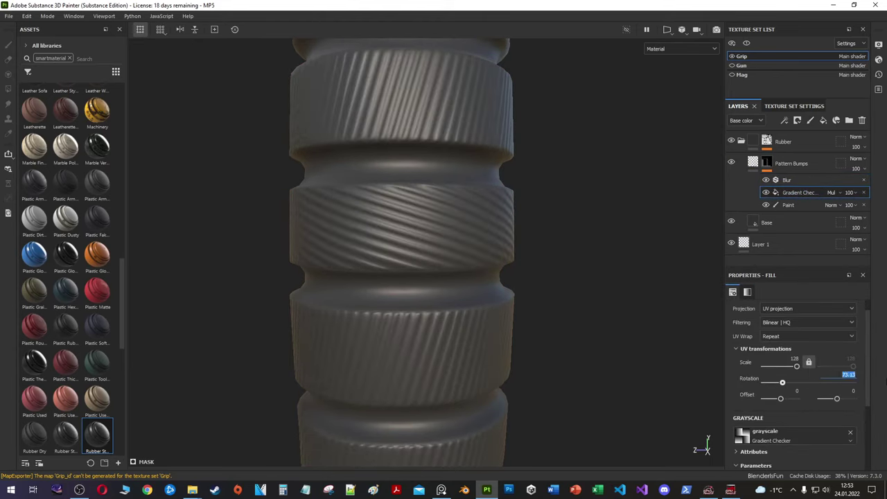
pyautogui.scroll(-1, 428, 266)
pyautogui.scroll(-3, 758, 356)
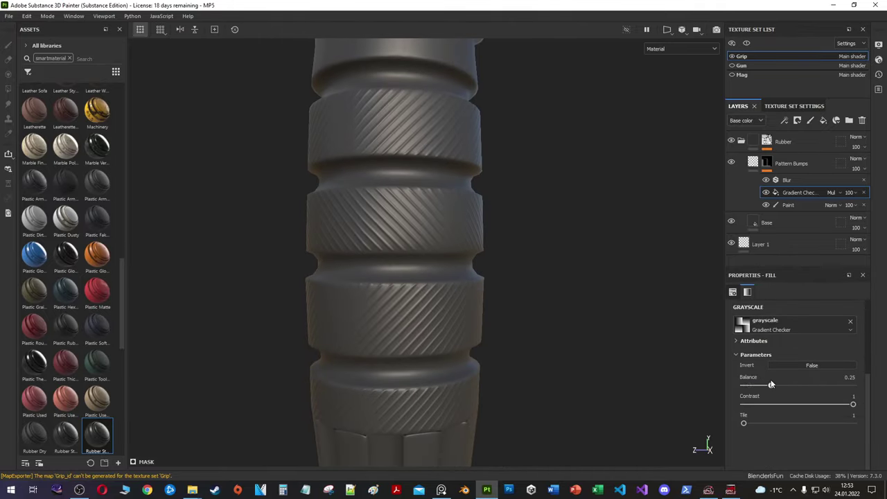
pyautogui.click(781, 363)
# Step: Duplicate the Gradient Checker fill and set the copy to Linear dodge
pyautogui.rightClick(831, 200)
pyautogui.click(812, 357)
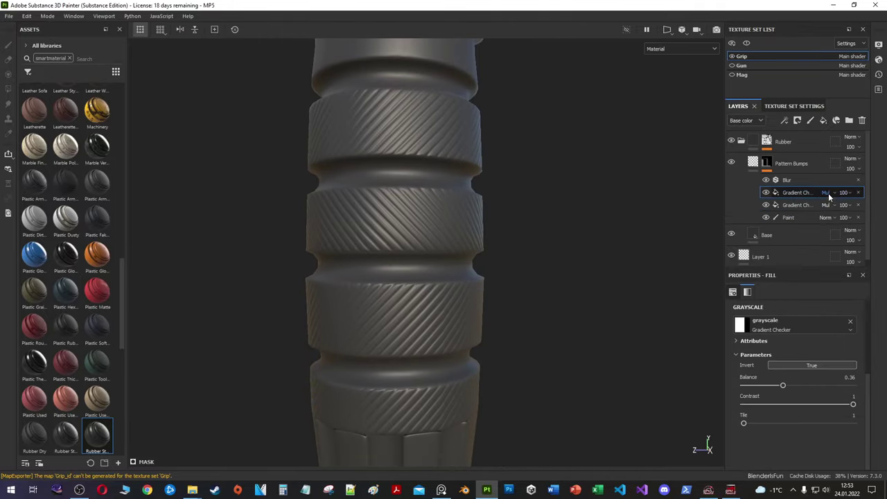
pyautogui.click(831, 206)
pyautogui.click(842, 83)
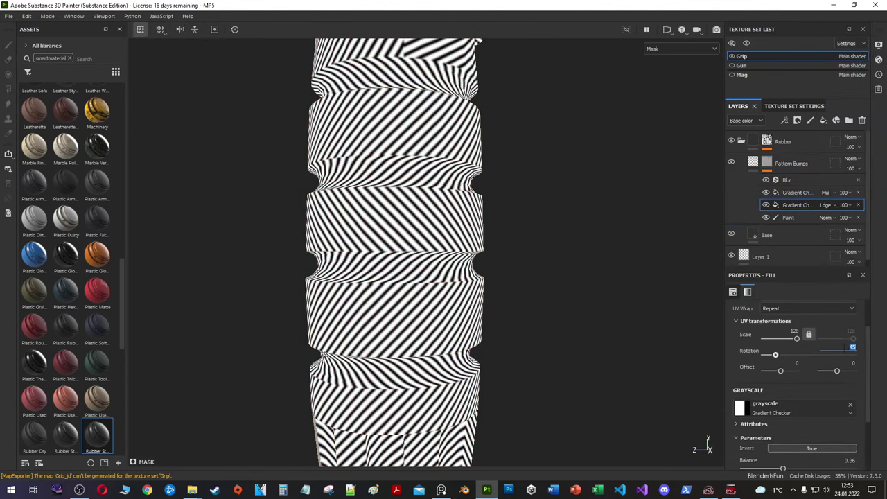
# Step: Move the paint effect to the top of the mask with Normal blending, cleared to black
pyautogui.moveTo(789, 217); pyautogui.dragTo(798, 194)
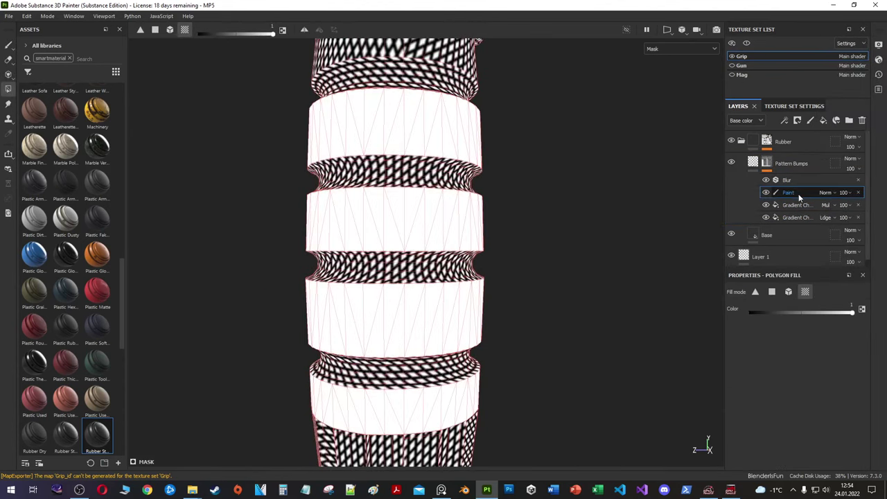
pyautogui.click(827, 194)
pyautogui.click(838, 208)
pyautogui.click(827, 193)
pyautogui.click(824, 203)
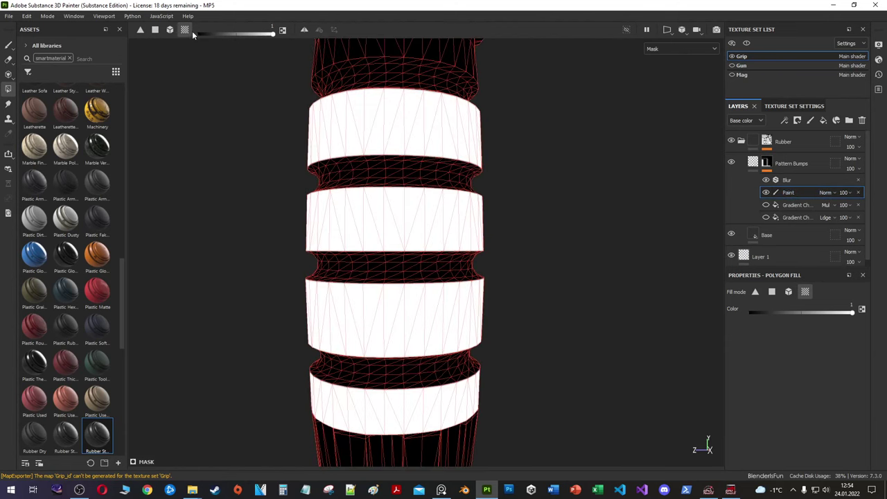
pyautogui.hotkey('ctrl', 'z')
pyautogui.hotkey('ctrl', 'z')
pyautogui.hotkey('ctrl', 'z')
# Step: Fill two grip bands white in the paint mask using UV-chunk fill
pyautogui.scroll(-2, 398, 399)
pyautogui.click(397, 138)
pyautogui.click(388, 204)
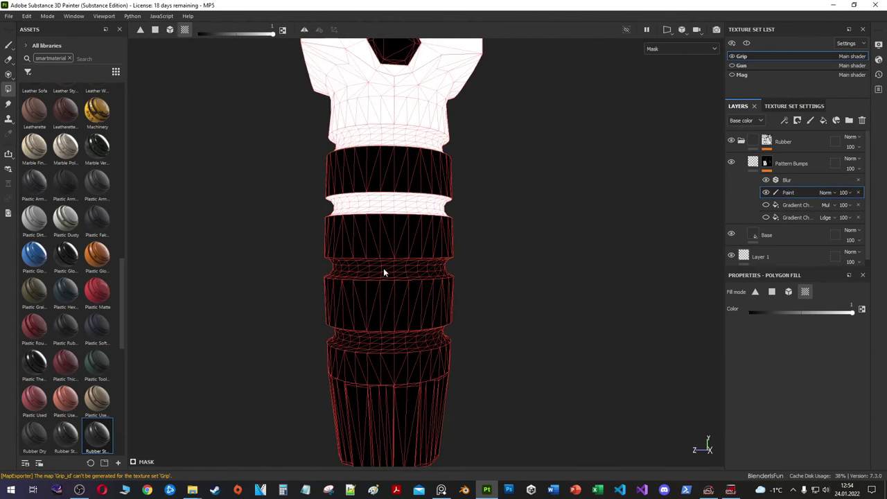
pyautogui.click(383, 268)
pyautogui.moveTo(383, 268)
pyautogui.keyDown('alt'); pyautogui.mouseDown()
pyautogui.moveTo(386, 179)
pyautogui.moveTo(336, 139)
pyautogui.moveTo(499, 200)
pyautogui.mouseUp(); pyautogui.keyUp('alt')
# Step: Fill the grip's bottom section white in the paint mask using mesh-piece fill
pyautogui.press('x')
pyautogui.keyDown('alt'); pyautogui.moveTo(499, 201); pyautogui.dragTo(586, 185, button='middle'); pyautogui.keyUp('alt')
pyautogui.scroll(2, 586, 186)
pyautogui.keyDown('alt'); pyautogui.moveTo(400, 242); pyautogui.dragTo(404, 301, button='middle'); pyautogui.keyUp('alt')
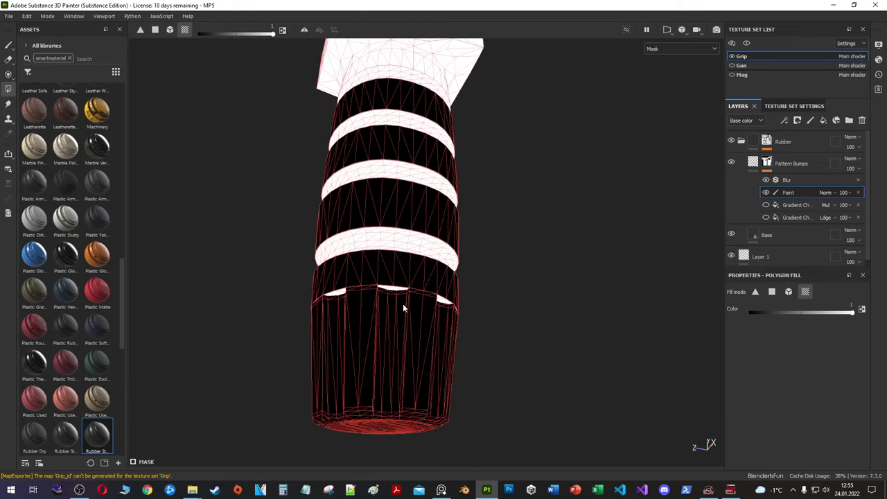
pyautogui.press('x')
pyautogui.click(416, 361)
pyautogui.press('3')
pyautogui.click(447, 346)
pyautogui.press('1')
# Step: Set the painted mask to Subtract blending and select the first Gradient Checker
pyautogui.click(834, 194)
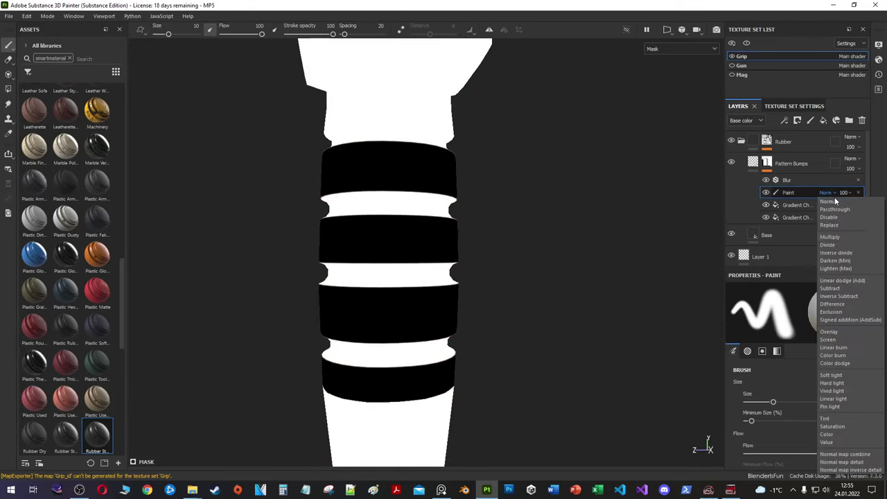
pyautogui.click(829, 192)
pyautogui.click(828, 192)
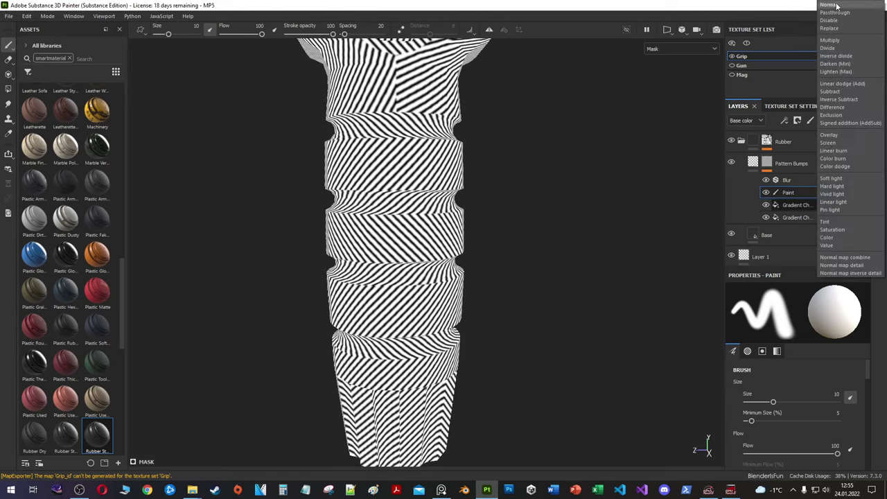
pyautogui.click(828, 192)
pyautogui.click(826, 191)
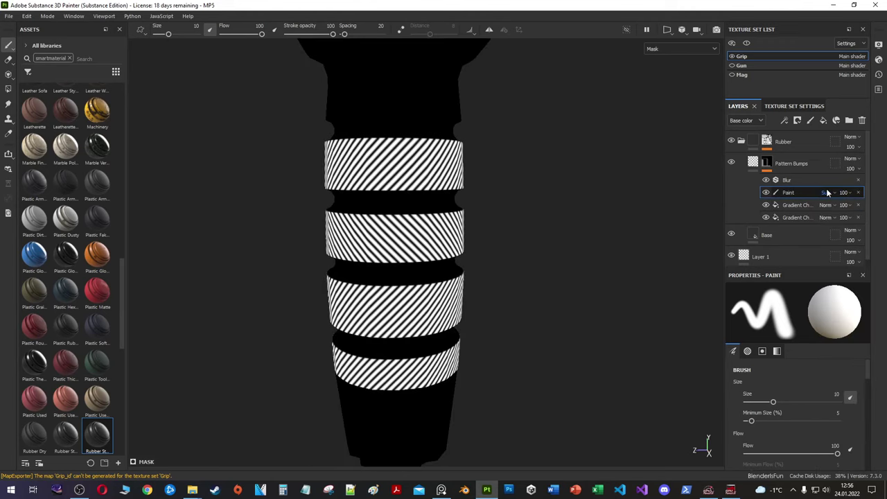
pyautogui.click(825, 204)
pyautogui.click(837, 129)
pyautogui.scroll(2, 827, 204)
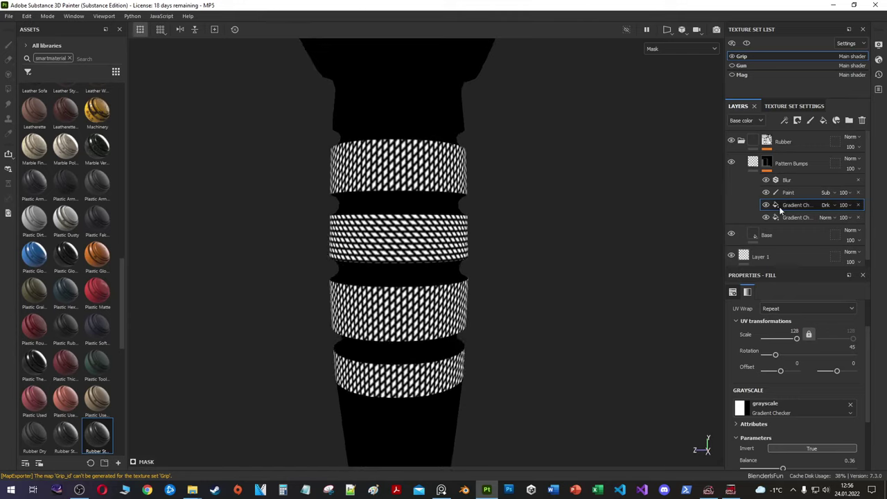
# Step: Set the first checker to Darken, rotate the second to 135°, and view the material
pyautogui.click(797, 217)
pyautogui.moveTo(775, 355); pyautogui.dragTo(796, 354)
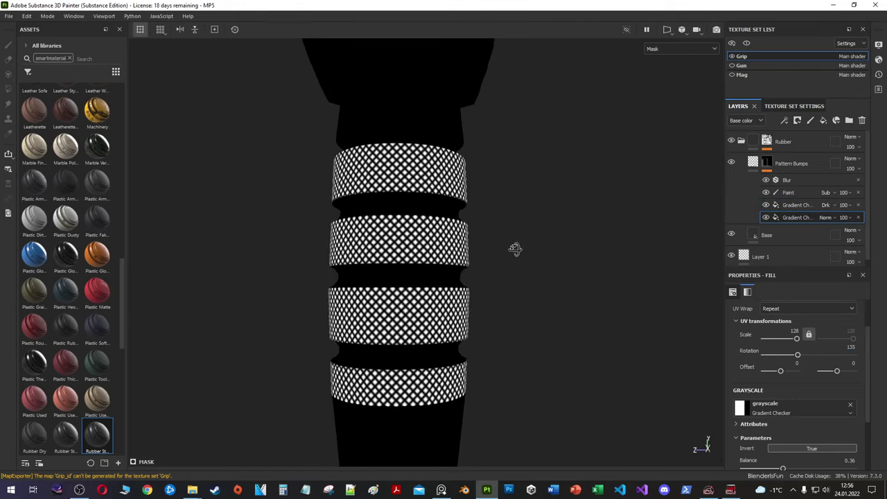
pyautogui.press('m')
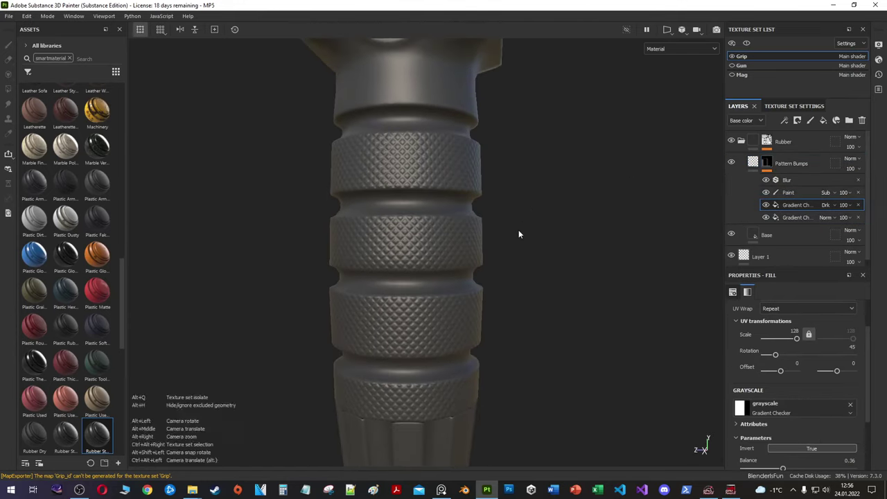
pyautogui.scroll(-3, 791, 360)
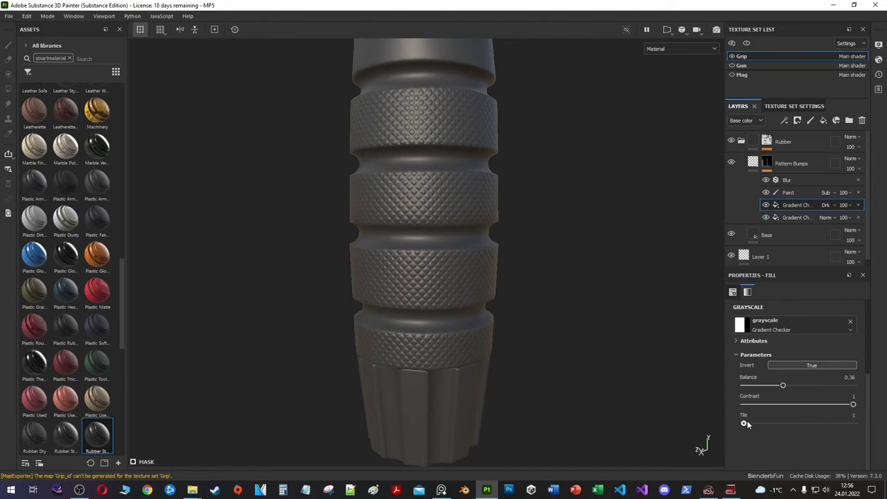
pyautogui.click(736, 355)
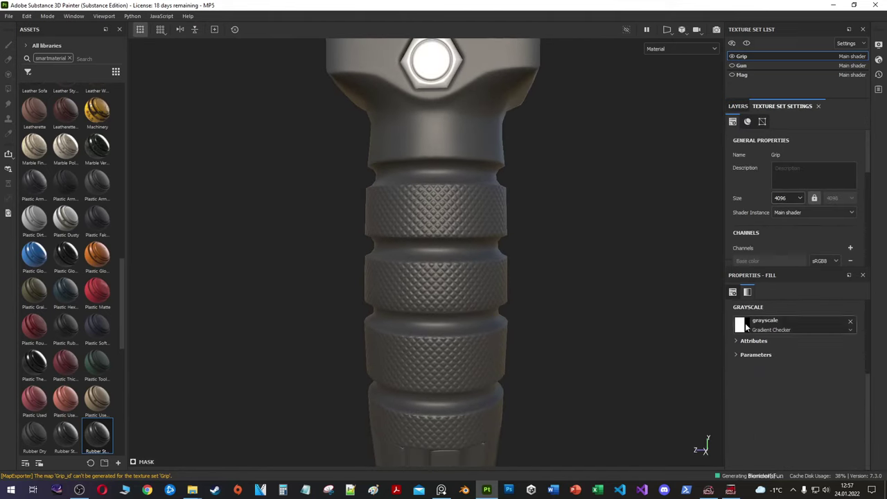
pyautogui.moveTo(741, 424); pyautogui.dragTo(757, 423)
# Step: Compare the checkers by toggling visibility, try Tile projection, then revert to UV projection
pyautogui.click(766, 205)
pyautogui.click(796, 217)
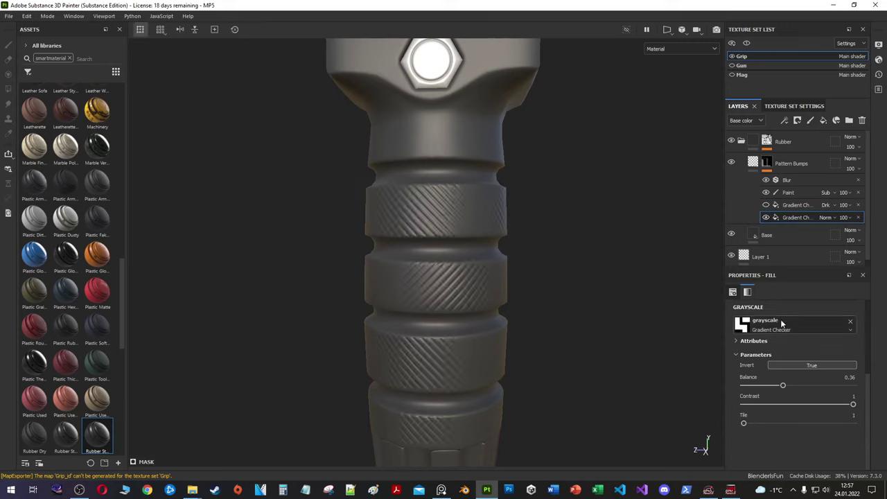
pyautogui.click(765, 204)
pyautogui.click(797, 205)
pyautogui.click(782, 325)
pyautogui.click(795, 326)
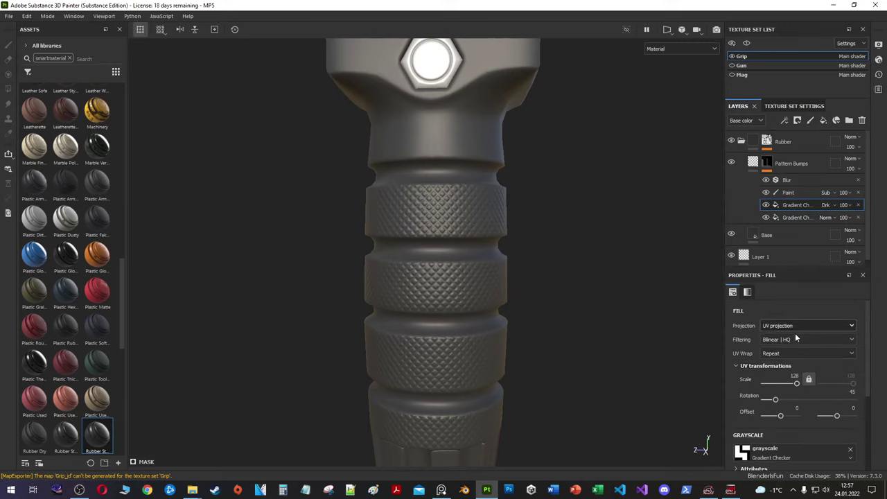
pyautogui.click(796, 325)
pyautogui.click(790, 338)
pyautogui.click(797, 324)
pyautogui.click(790, 309)
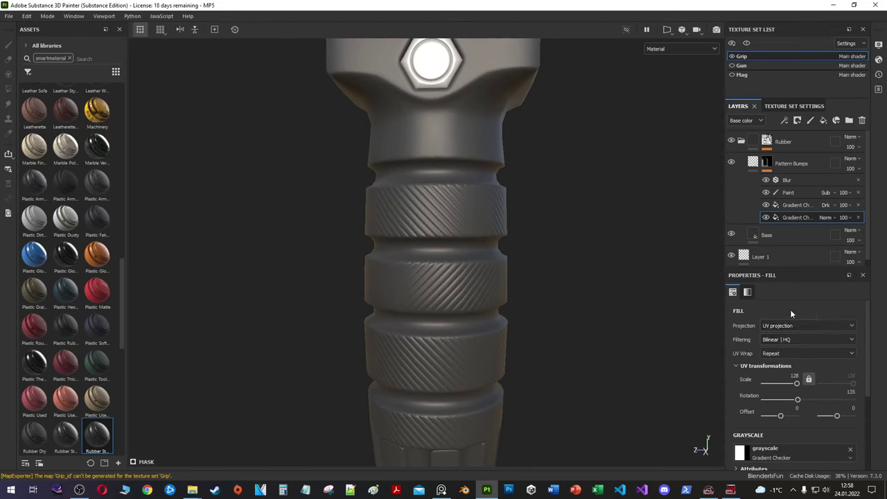
pyautogui.click(796, 204)
# Step: Select the mask's Blur, then the Pattern Bumps layer to review its height
pyautogui.scroll(3, 451, 215)
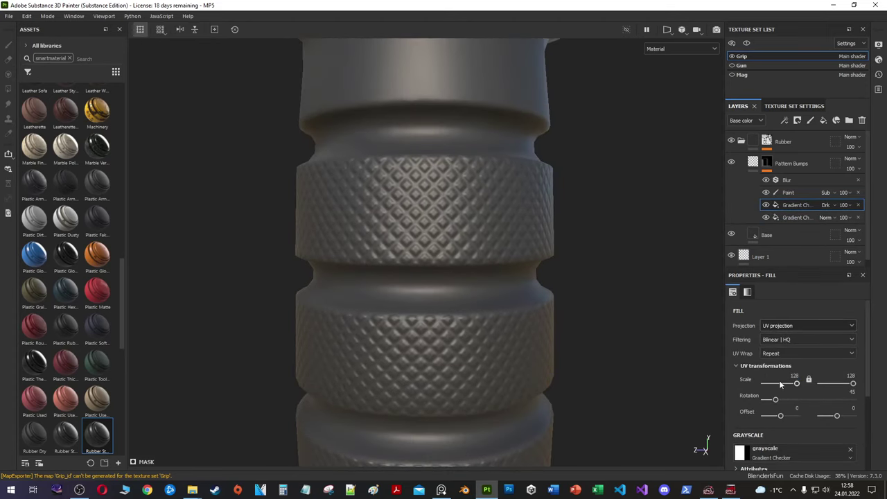
pyautogui.scroll(-5, 358, 340)
pyautogui.scroll(5, 508, 336)
pyautogui.click(786, 179)
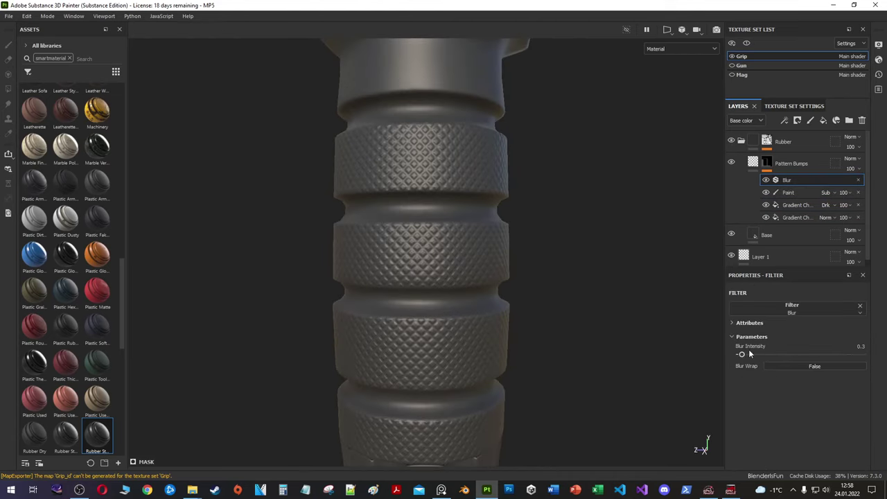
pyautogui.click(790, 163)
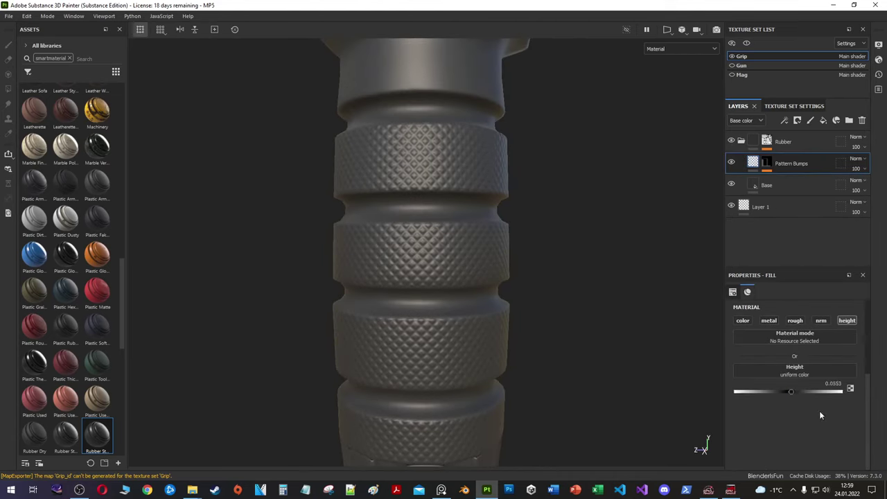
pyautogui.click(767, 163)
# Step: Inspect the mask's UV islands in 3D/2D split view, then return to 3D and orbit to check the knurl
pyautogui.click(787, 192)
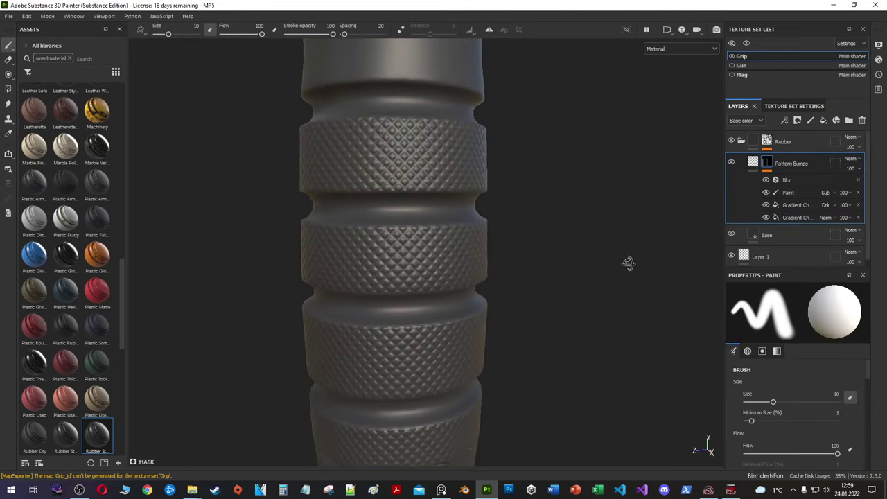
pyautogui.click(686, 43)
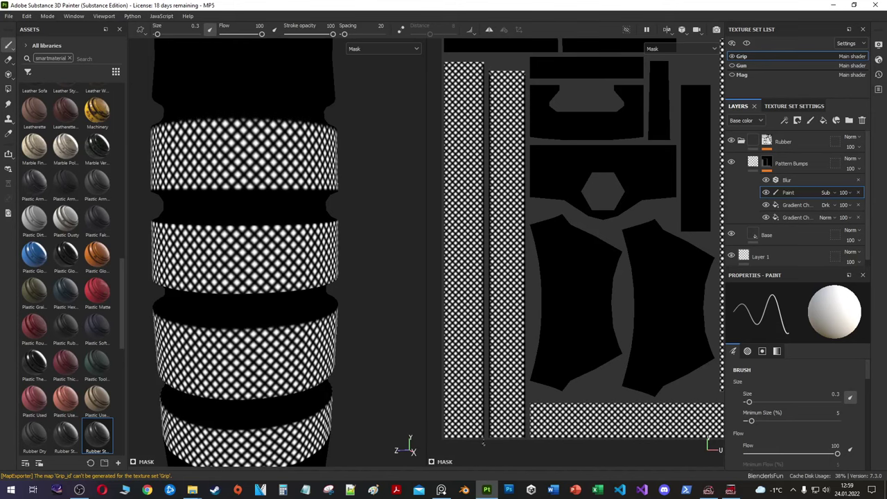
pyautogui.moveTo(425, 249); pyautogui.dragTo(218, 250)
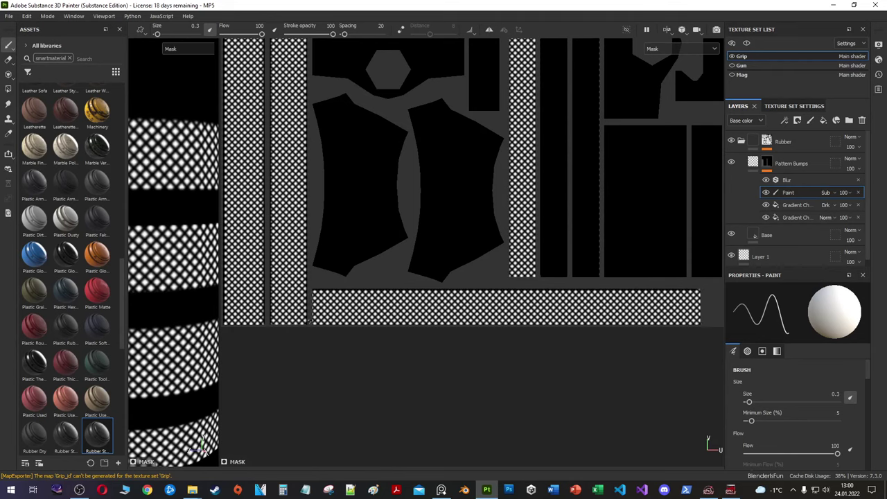
pyautogui.moveTo(527, 297); pyautogui.dragTo(441, 461, button='middle')
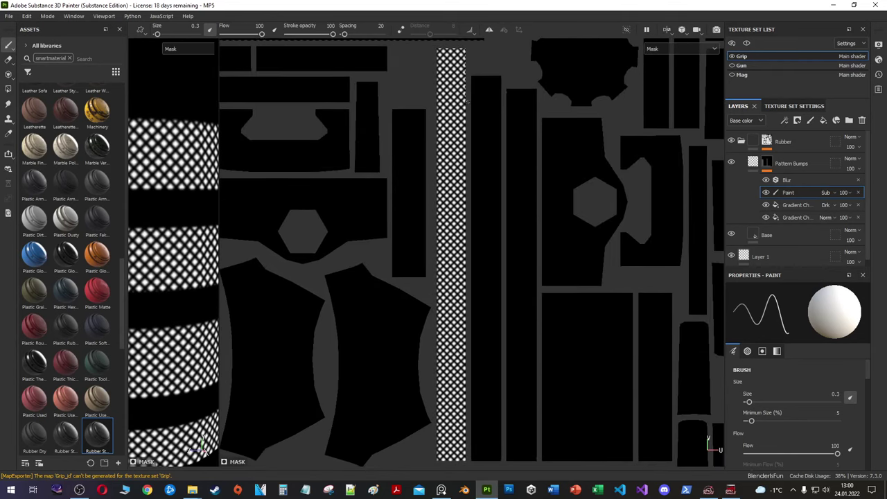
pyautogui.press('F2')
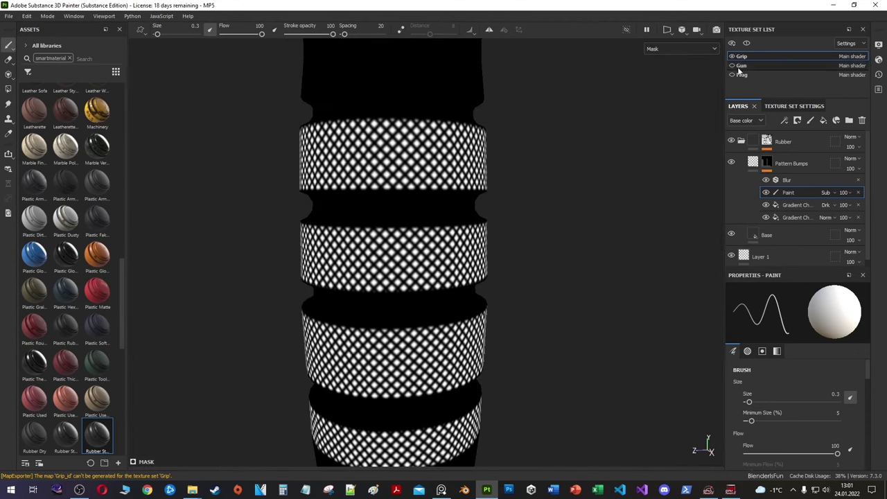
pyautogui.click(753, 162)
pyautogui.keyDown('alt'); pyautogui.moveTo(469, 247); pyautogui.dragTo(436, 258); pyautogui.keyUp('alt')
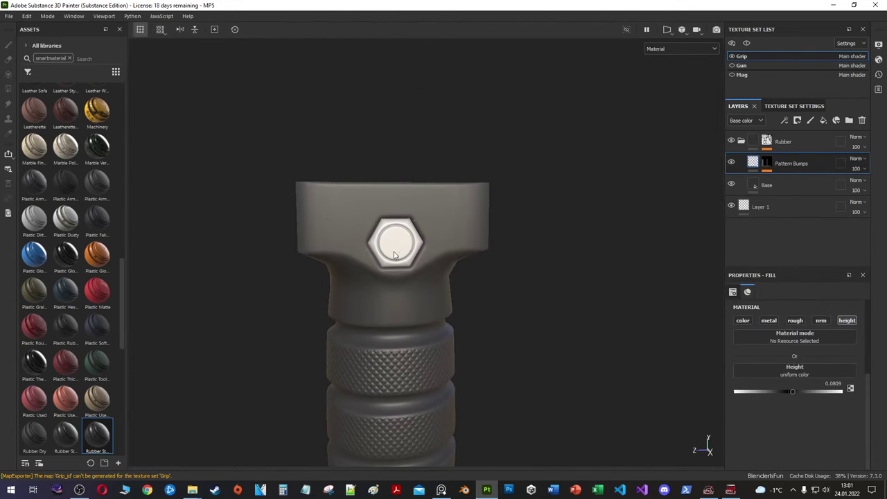
pyautogui.moveTo(436, 257)
pyautogui.keyDown('alt'); pyautogui.mouseDown(button='middle')
pyautogui.moveTo(532, 175)
pyautogui.moveTo(532, 277)
pyautogui.mouseUp(button='middle'); pyautogui.keyUp('alt')
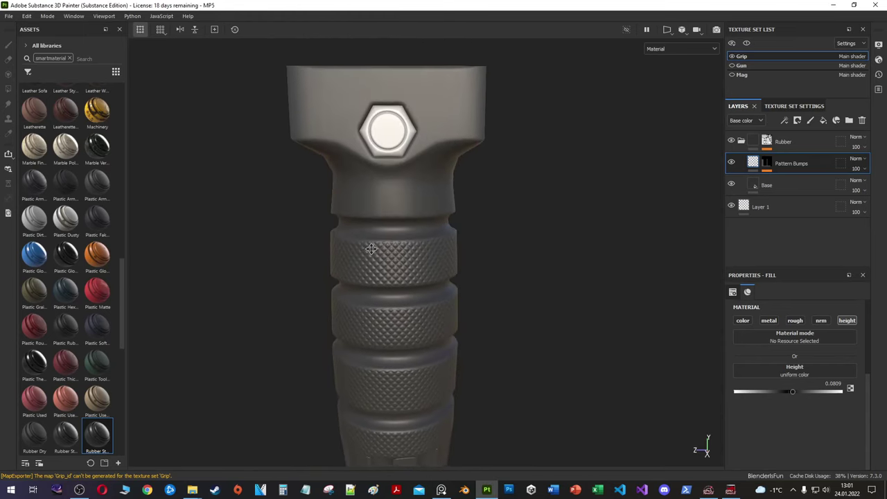
# Step: Add a black-masked Metal folder filled on the hex nut and drop Steel Painted into it
pyautogui.click(849, 120)
pyautogui.rightClick(772, 144)
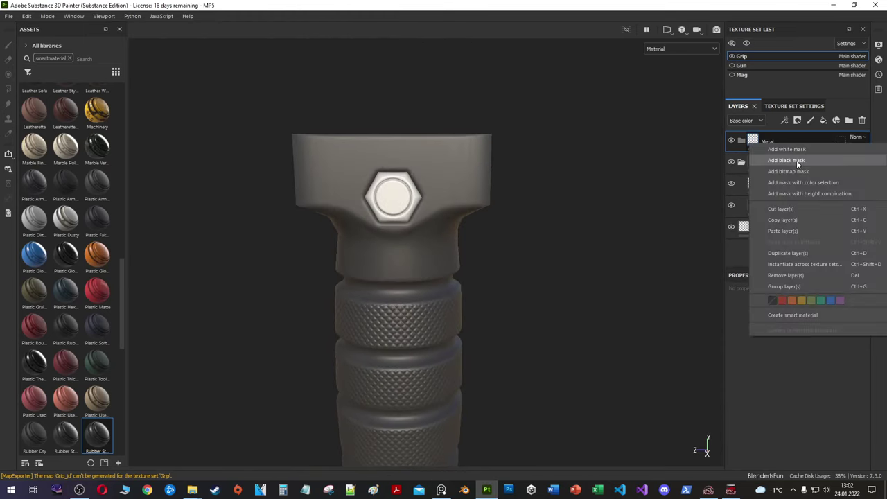
pyautogui.click(796, 160)
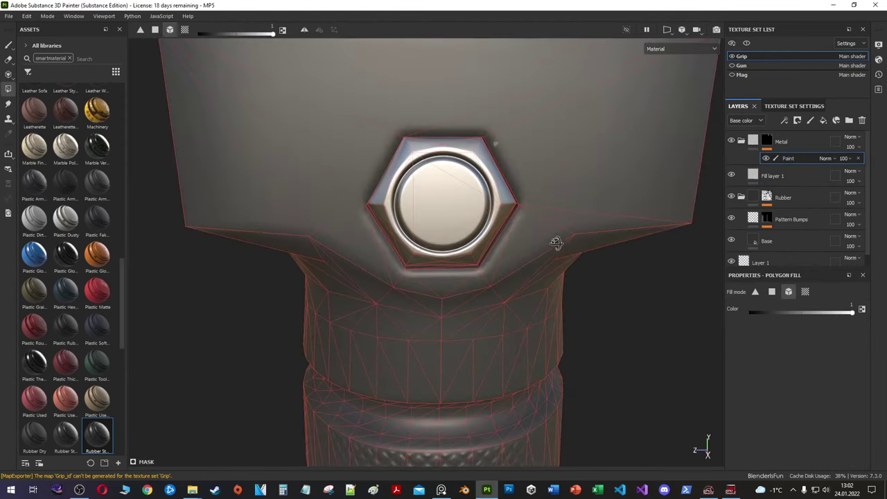
pyautogui.click(8, 44)
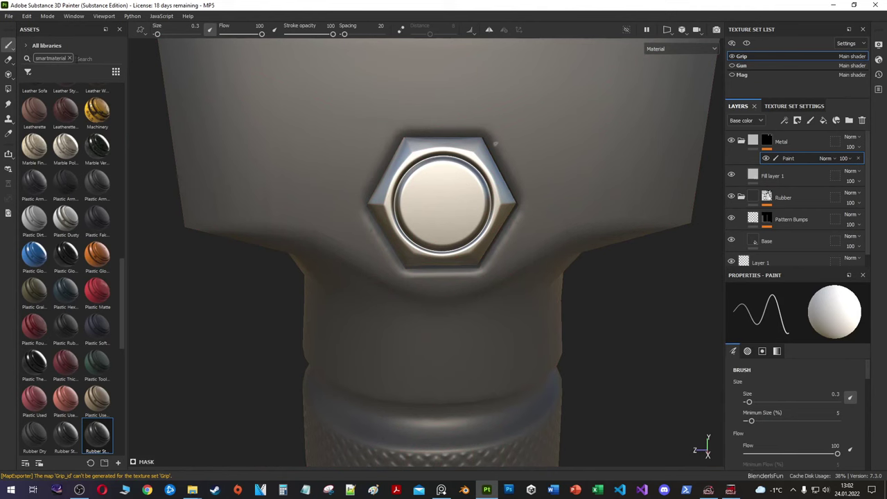
pyautogui.write('metal')
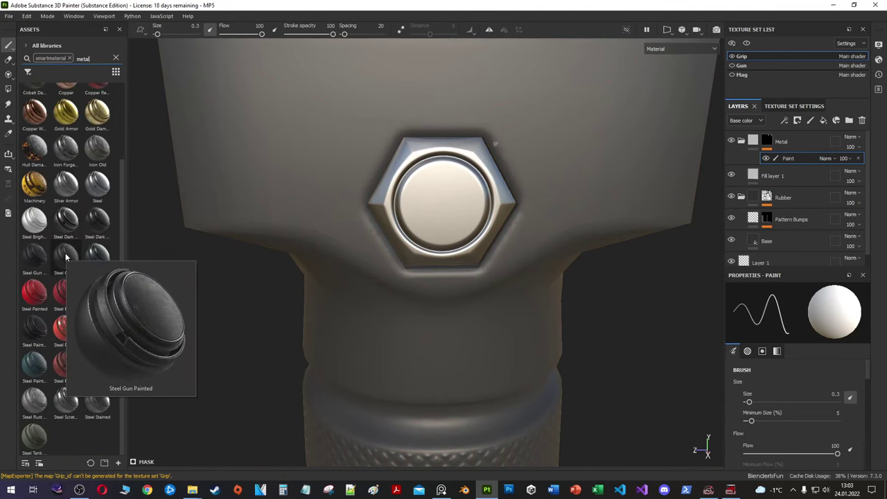
pyautogui.moveTo(34, 325); pyautogui.dragTo(794, 144)
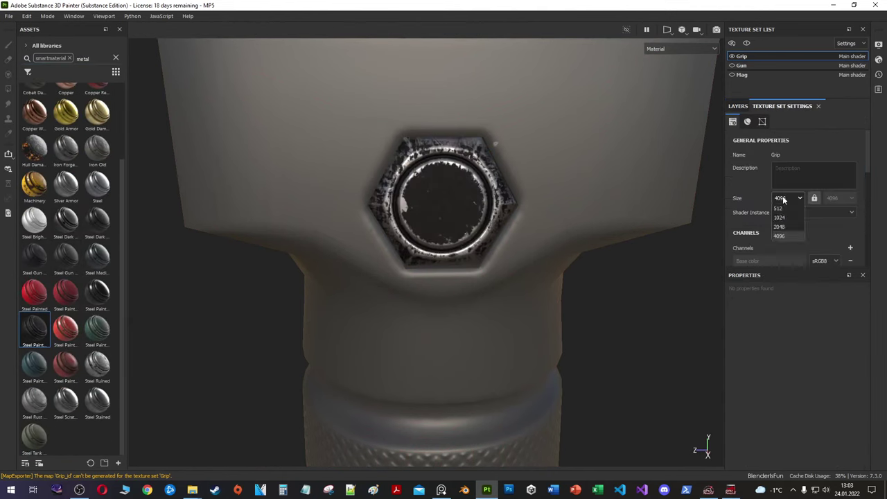
# Step: Expand the steel material's Metallic Paint mask and adjust its existing grunge generator sliders
pyautogui.click(750, 176)
pyautogui.click(762, 175)
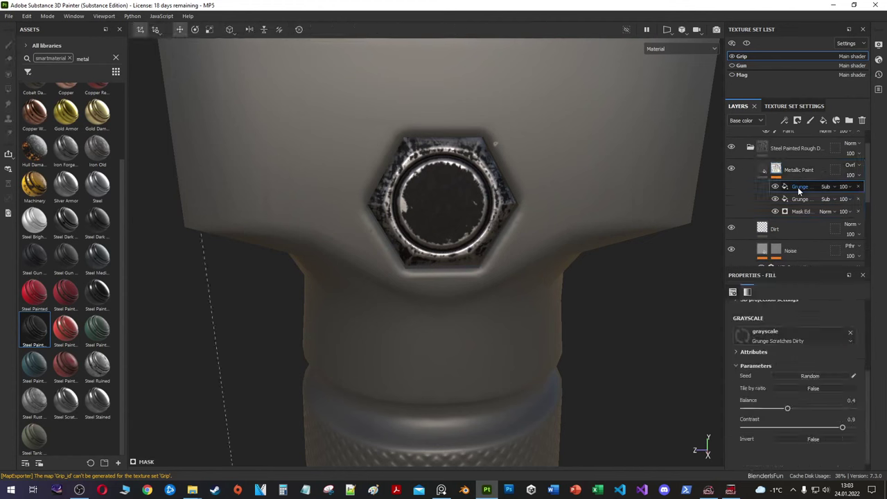
pyautogui.click(800, 185)
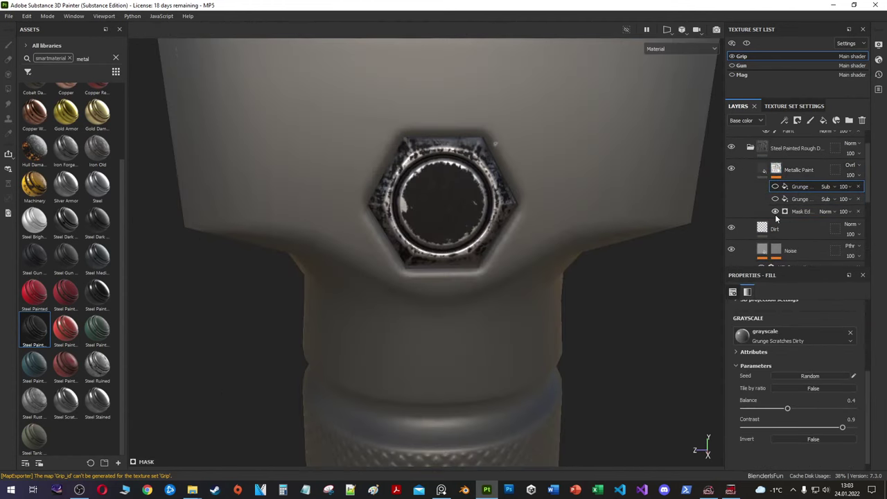
pyautogui.click(798, 212)
pyautogui.scroll(-5, 788, 368)
pyautogui.moveTo(798, 342)
pyautogui.mouseDown()
pyautogui.moveTo(824, 342)
pyautogui.moveTo(793, 343)
pyautogui.mouseUp()
pyautogui.scroll(-1, 797, 343)
pyautogui.moveTo(842, 366); pyautogui.dragTo(770, 365)
pyautogui.moveTo(843, 401); pyautogui.dragTo(841, 385)
pyautogui.scroll(-3, 844, 395)
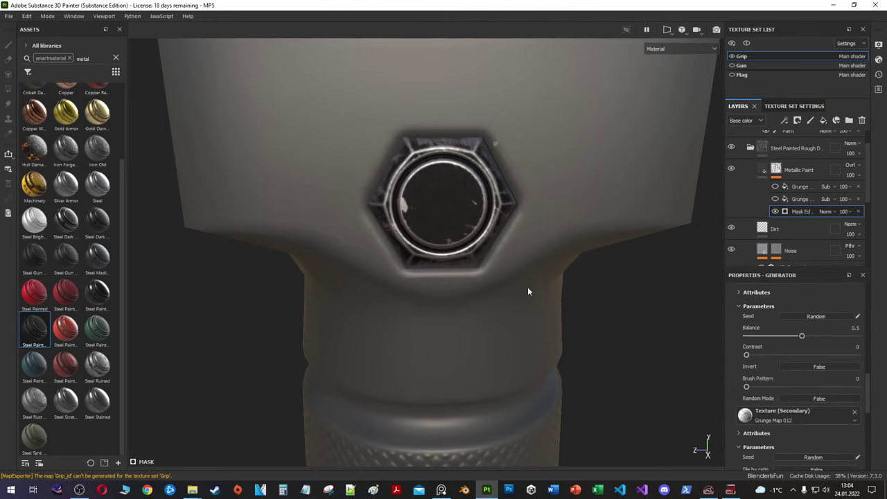
pyautogui.scroll(-3, 785, 353)
pyautogui.scroll(-2, 789, 350)
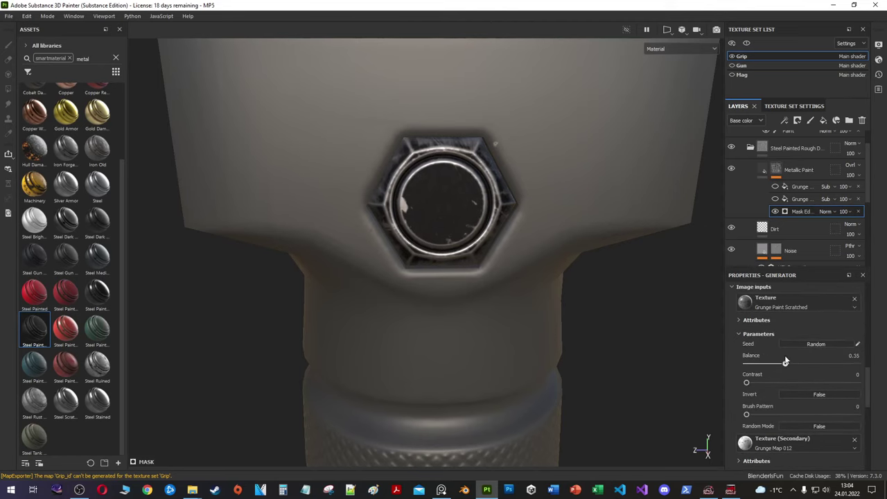
pyautogui.scroll(2, 783, 363)
pyautogui.scroll(3, 737, 380)
# Step: Replace the mask's grunge effects with a Metal Edge Wear generator set to Invert True
pyautogui.click(858, 187)
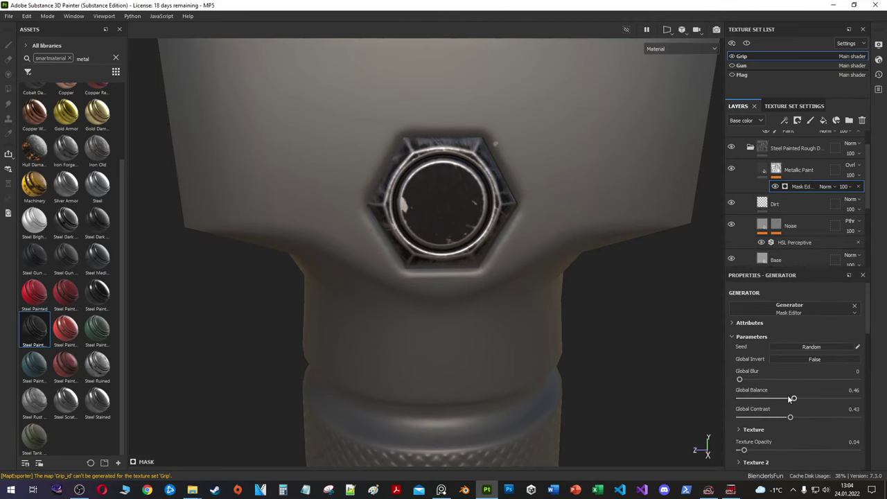
pyautogui.rightClick(804, 187)
pyautogui.click(807, 271)
pyautogui.click(813, 389)
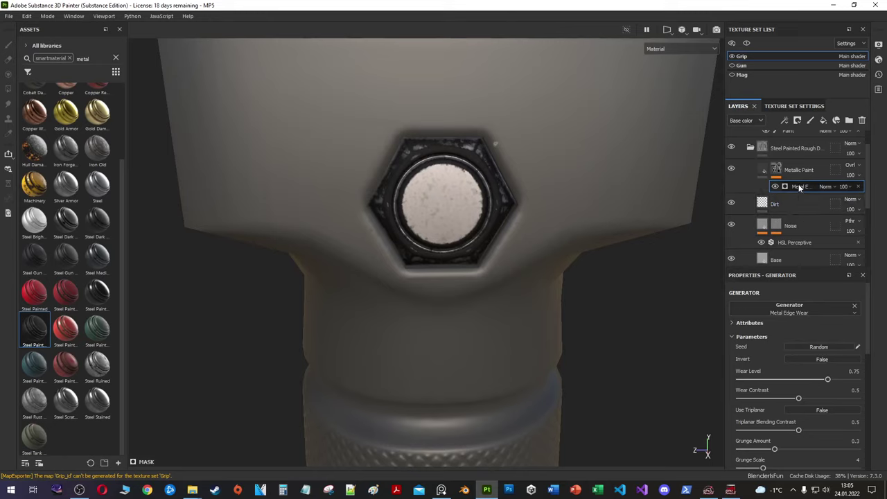
pyautogui.click(790, 359)
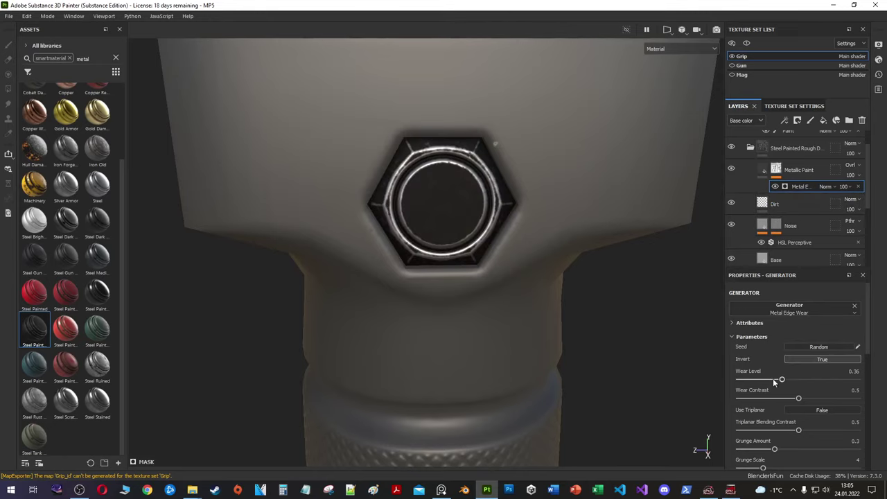
pyautogui.scroll(-2, 416, 249)
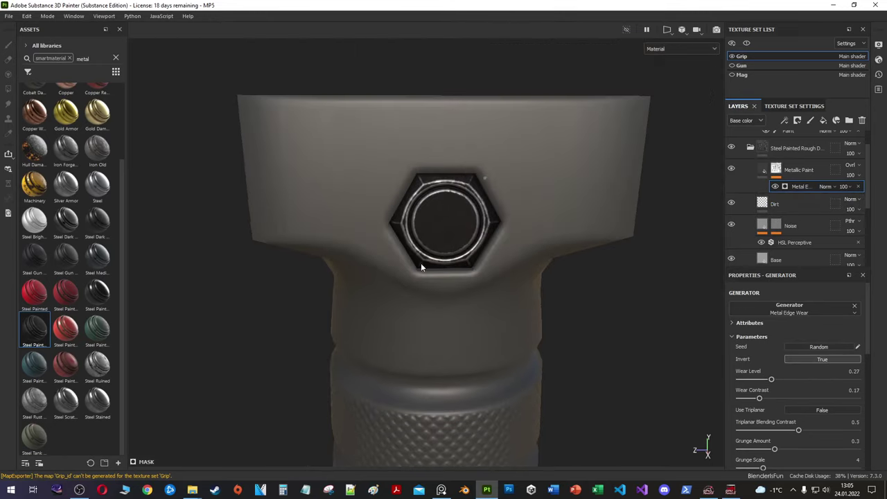
# Step: Add a paint effect to the Metallic Paint mask
pyautogui.click(797, 169)
pyautogui.keyDown('alt'); pyautogui.moveTo(610, 300); pyautogui.dragTo(443, 298); pyautogui.keyUp('alt')
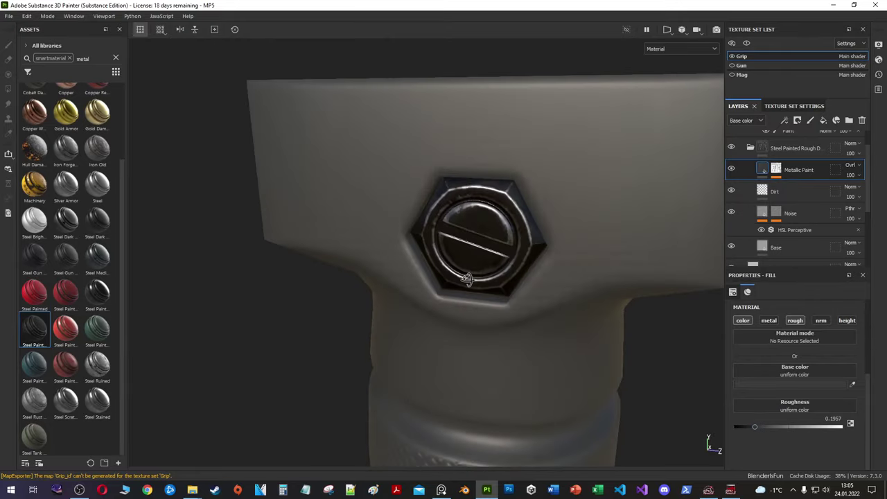
pyautogui.click(783, 120)
pyautogui.click(70, 58)
# Step: Search 'dirt brus' and brush a dirt stroke along the nut's screw slot
pyautogui.click(115, 58)
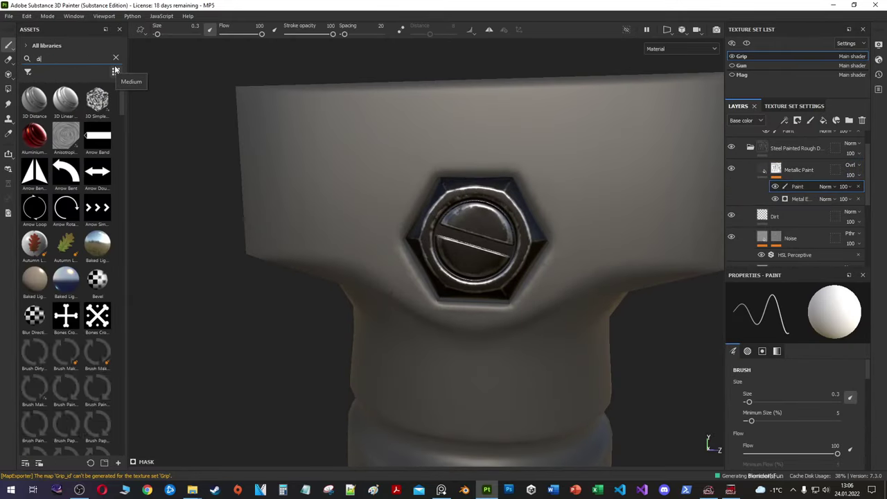
pyautogui.write('dirt brus')
pyautogui.scroll(3, 426, 250)
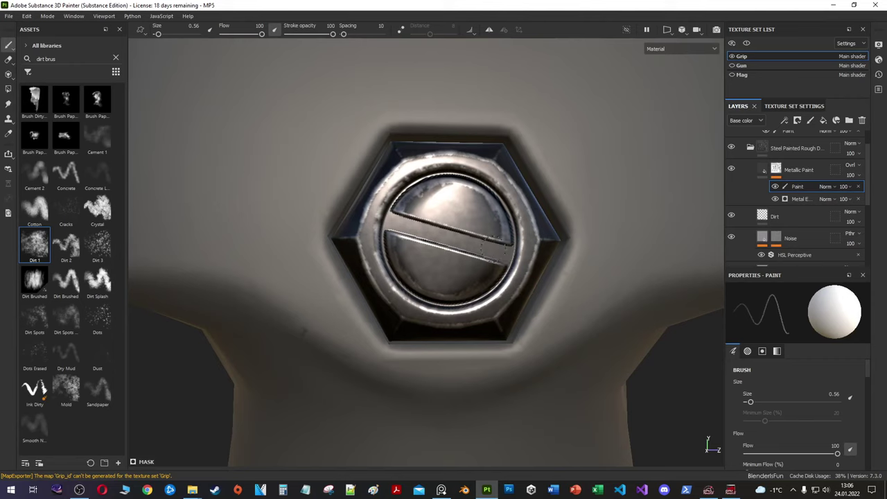
pyautogui.scroll(4, 457, 239)
pyautogui.moveTo(491, 257); pyautogui.dragTo(229, 173)
pyautogui.scroll(-1, 191, 194)
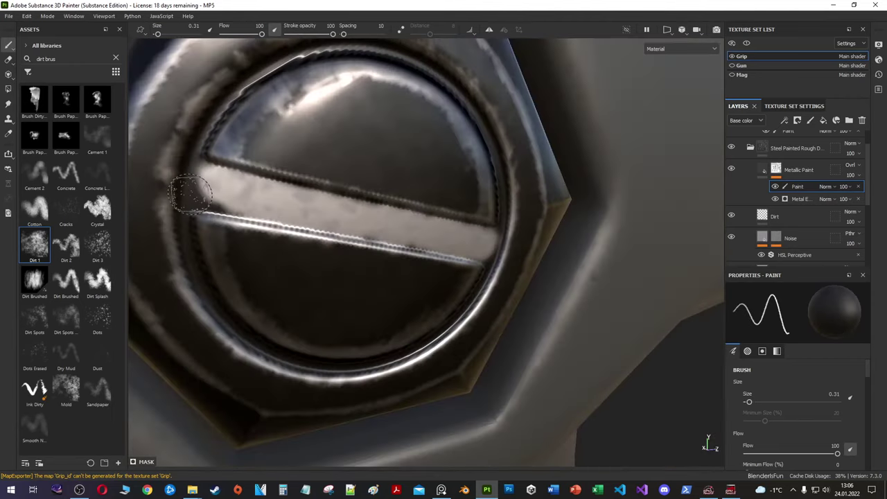
pyautogui.scroll(-5, 422, 219)
pyautogui.moveTo(422, 229)
pyautogui.keyDown('alt'); pyautogui.mouseDown()
pyautogui.moveTo(461, 254)
pyautogui.moveTo(527, 264)
pyautogui.mouseUp(); pyautogui.keyUp('alt')
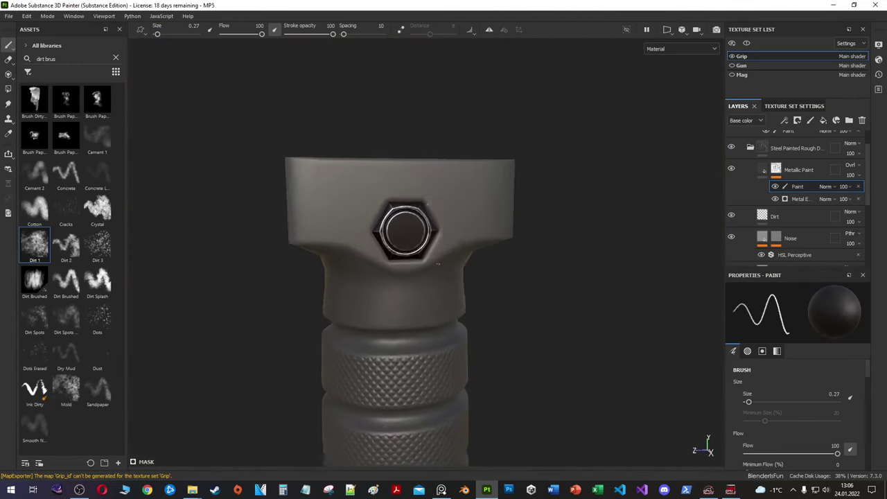
# Step: Reorder the Base layer within the Steel Painted folder of the grip
pyautogui.click(771, 173)
pyautogui.scroll(1, 789, 187)
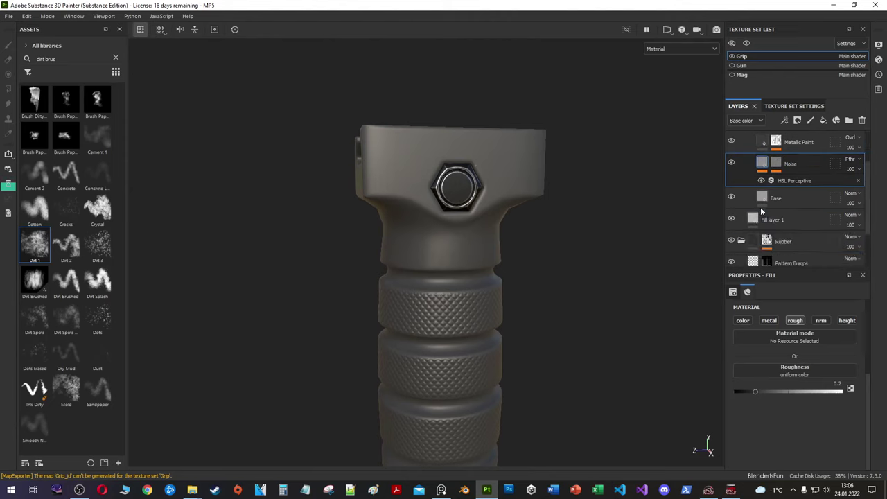
pyautogui.click(789, 178)
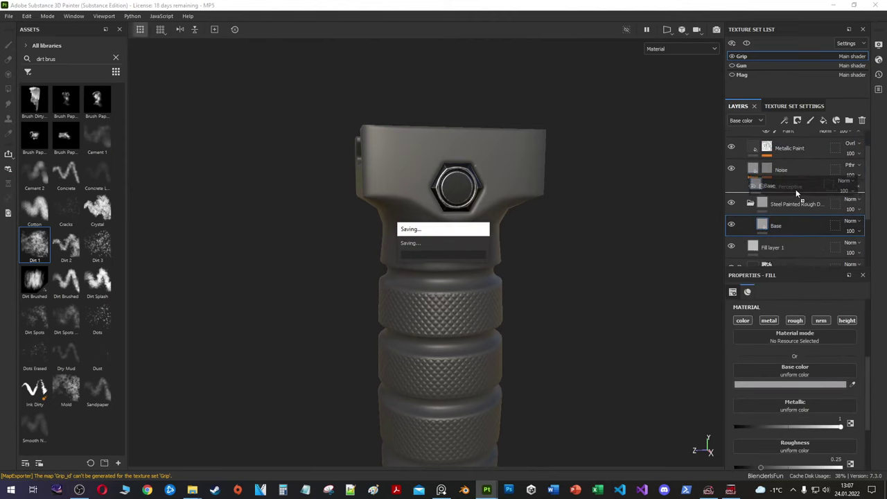
pyautogui.moveTo(789, 191); pyautogui.dragTo(804, 221)
pyautogui.click(789, 384)
pyautogui.click(624, 295)
# Step: Add a new fill layer above Pattern Bumps
pyautogui.click(790, 175)
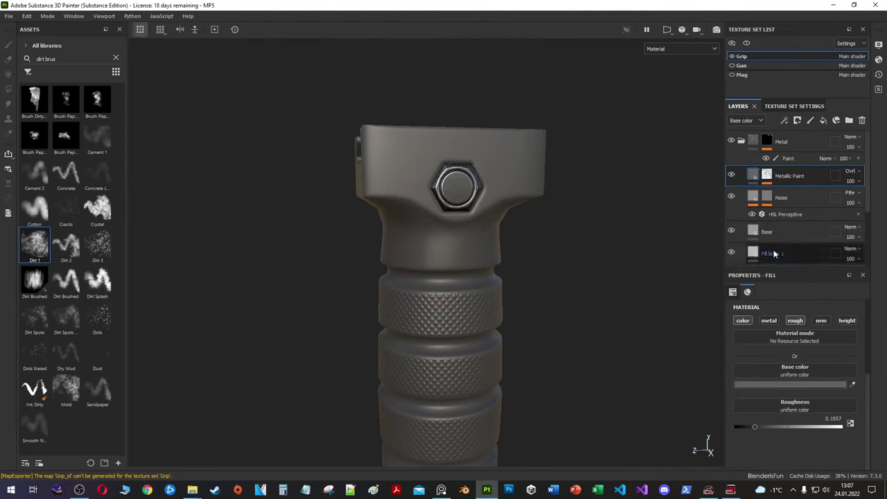
pyautogui.moveTo(457, 249)
pyautogui.keyDown('alt'); pyautogui.mouseDown()
pyautogui.moveTo(482, 251)
pyautogui.moveTo(446, 312)
pyautogui.mouseUp(); pyautogui.keyUp('alt')
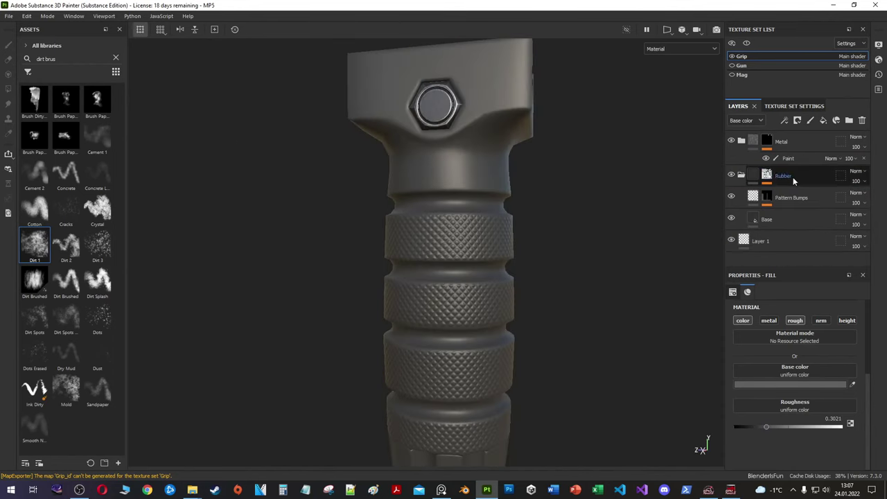
pyautogui.rightClick(797, 178)
pyautogui.click(795, 140)
pyautogui.write('Scratches')
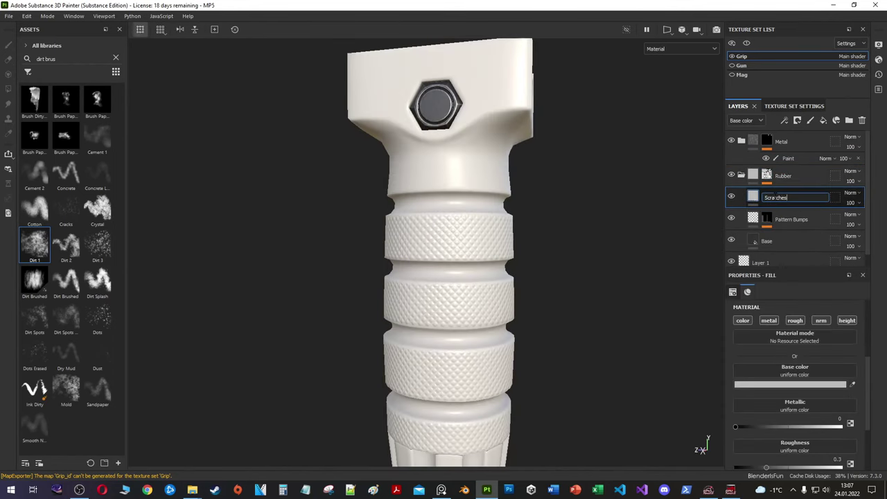
# Step: Name the fill layer Scratches, disable colour and metal, and add a black mask with a Fill effect
pyautogui.click(742, 320)
pyautogui.click(768, 320)
pyautogui.rightClick(783, 198)
pyautogui.click(748, 208)
pyautogui.rightClick(767, 197)
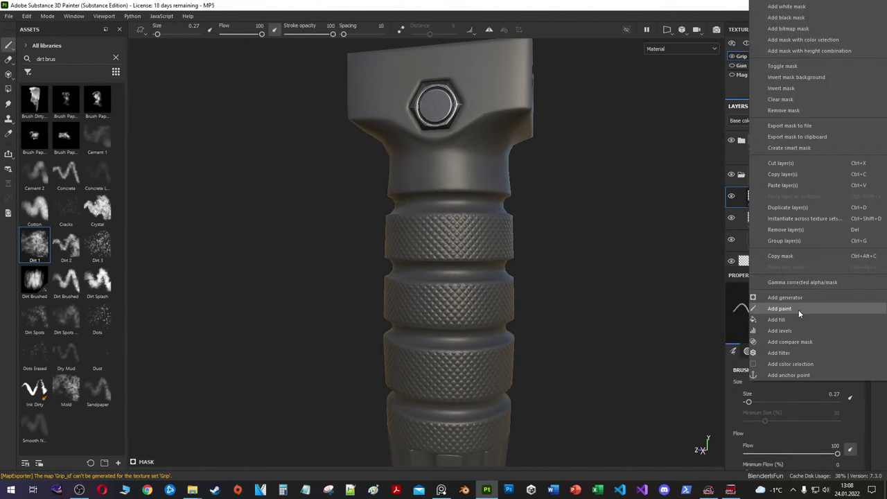
pyautogui.click(798, 310)
# Step: Use Grunge Scratches Rough as the fill texture and adjust its Balance
pyautogui.click(794, 321)
pyautogui.write('scrat')
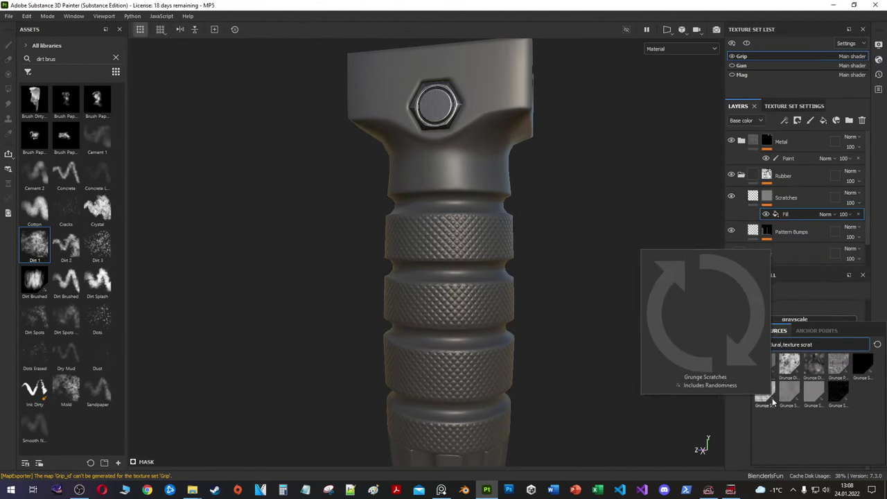
pyautogui.click(812, 396)
pyautogui.moveTo(798, 410); pyautogui.dragTo(832, 410)
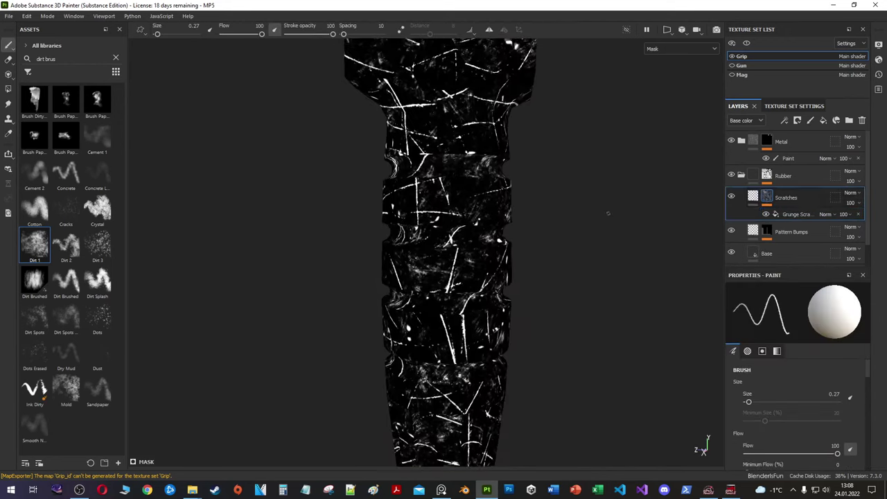
pyautogui.moveTo(485, 208); pyautogui.dragTo(551, 266, button='middle')
# Step: Tune scratch Width, Blur, Length 0.14 and Dust 0.38, then inspect the grip
pyautogui.scroll(-1, 799, 414)
pyautogui.scroll(-3, 800, 415)
pyautogui.moveTo(798, 394); pyautogui.dragTo(824, 394)
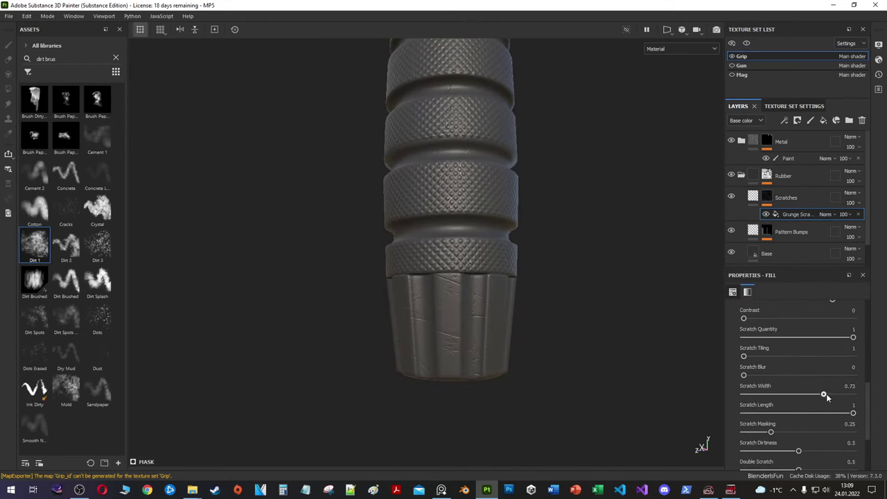
pyautogui.scroll(-3, 588, 337)
pyautogui.scroll(3, 588, 337)
pyautogui.scroll(6, 797, 374)
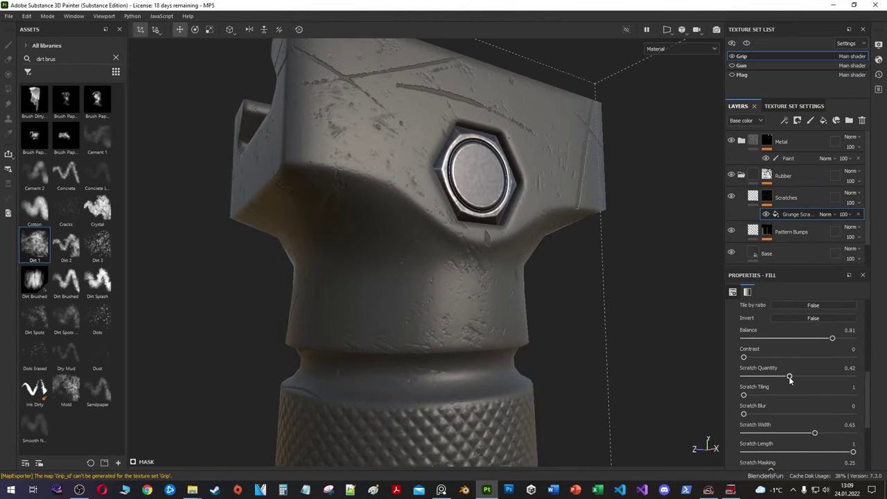
pyautogui.scroll(-1, 804, 433)
pyautogui.moveTo(757, 433); pyautogui.dragTo(787, 435)
pyautogui.scroll(-1, 762, 406)
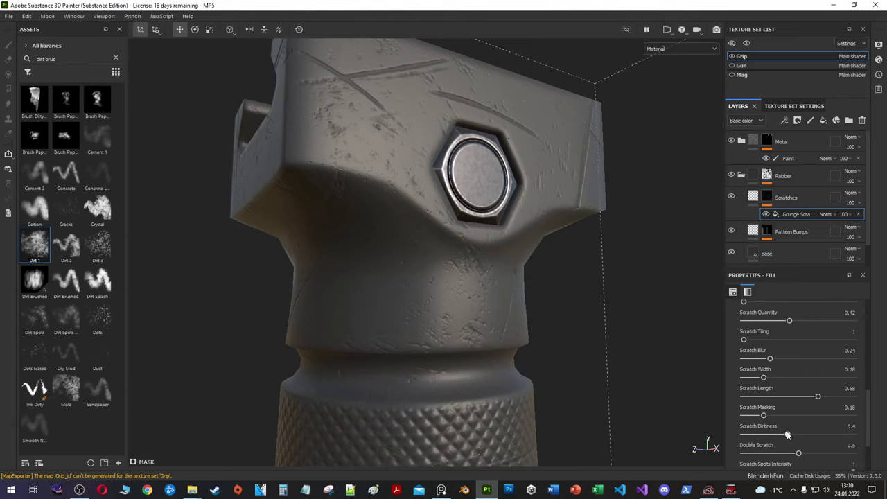
pyautogui.scroll(-2, 779, 450)
pyautogui.click(740, 416)
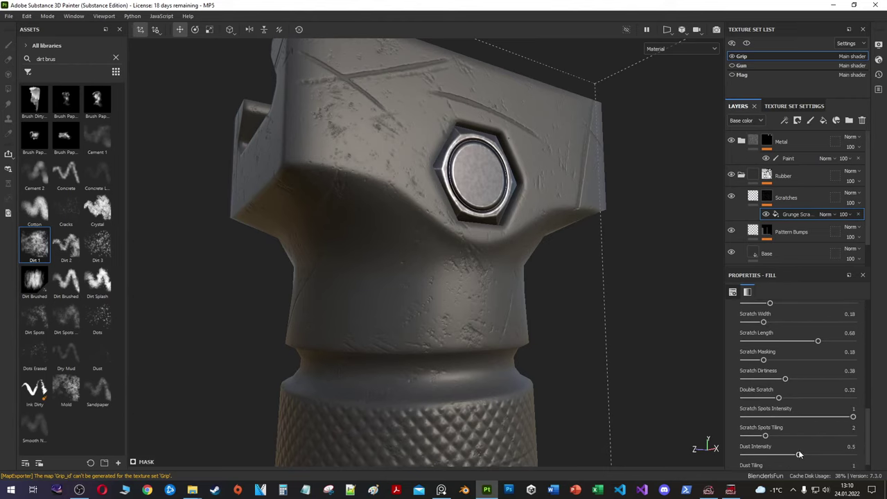
pyautogui.scroll(2, 797, 402)
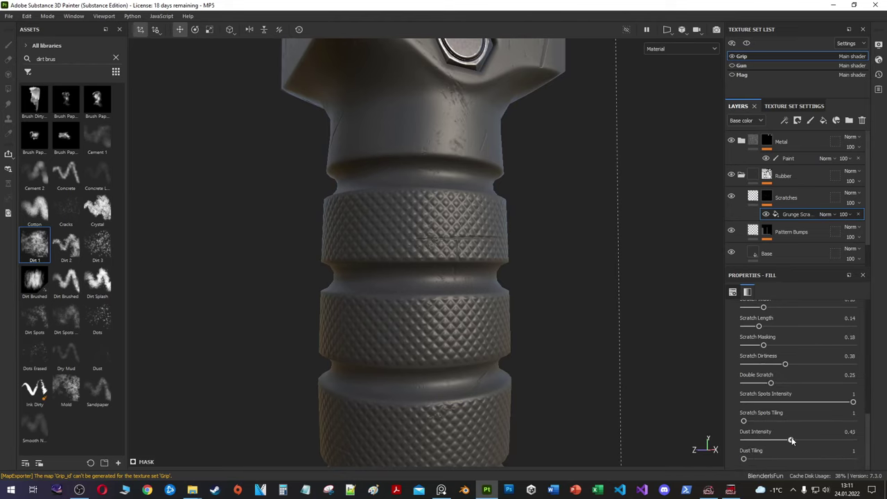
pyautogui.scroll(2, 791, 441)
pyautogui.scroll(-3, 501, 279)
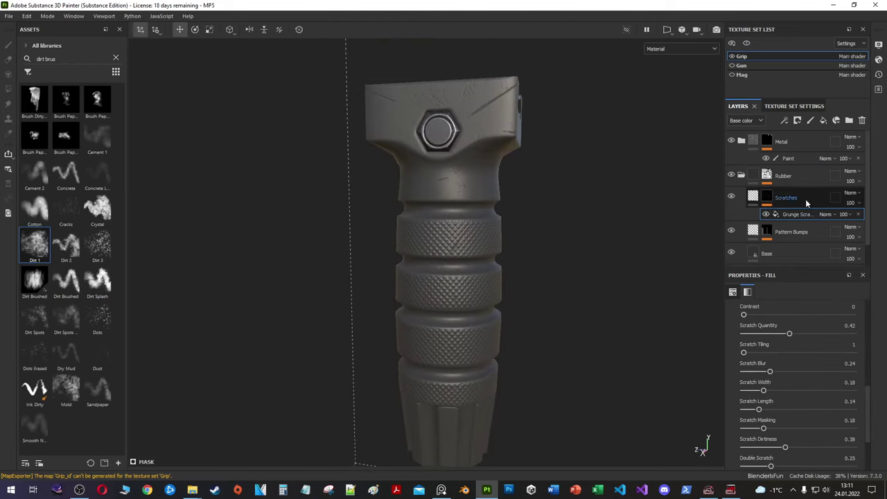
pyautogui.scroll(3, 483, 232)
pyautogui.scroll(-2, 483, 232)
pyautogui.scroll(-3, 781, 360)
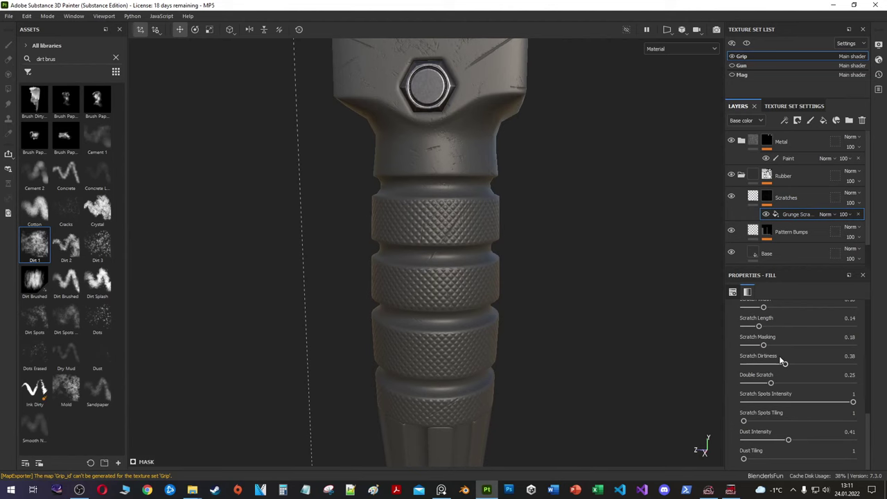
pyautogui.keyDown('alt'); pyautogui.moveTo(526, 263); pyautogui.dragTo(624, 228); pyautogui.keyUp('alt')
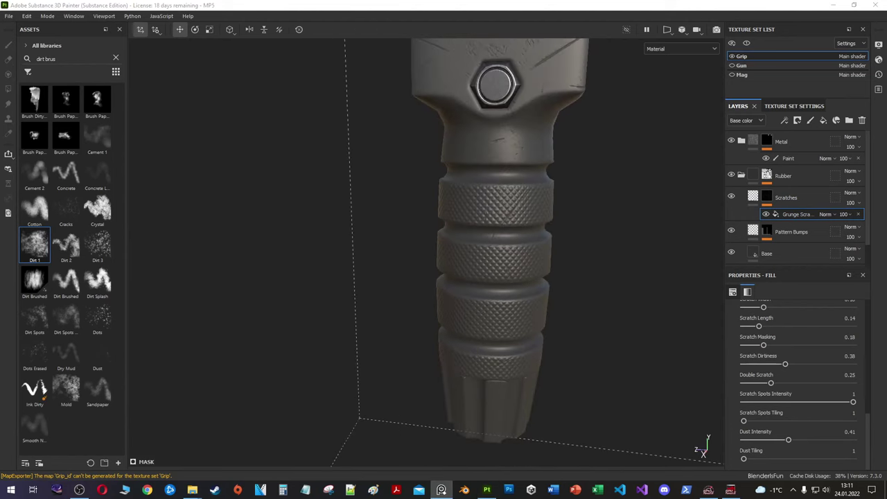
# Step: Add a paint effect to the Scratches mask
pyautogui.rightClick(768, 198)
pyautogui.click(797, 76)
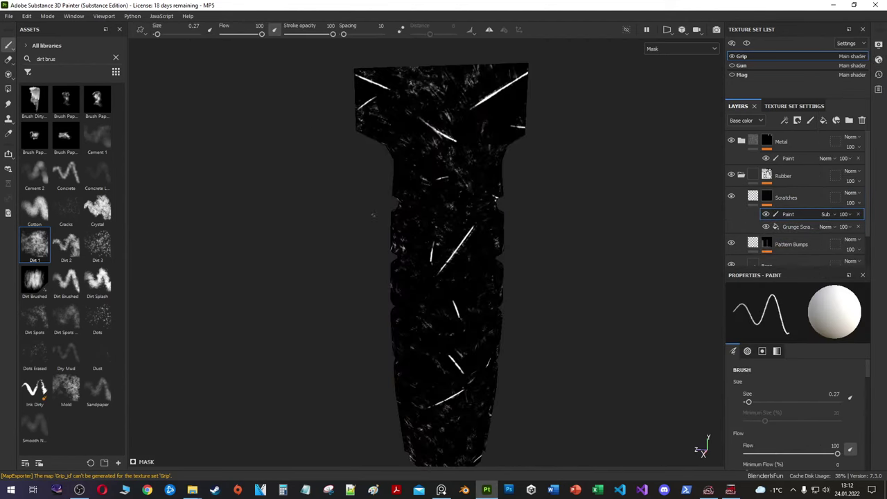
pyautogui.moveTo(458, 277)
pyautogui.keyDown('alt'); pyautogui.mouseDown()
pyautogui.moveTo(367, 305)
pyautogui.moveTo(496, 336)
pyautogui.moveTo(457, 364)
pyautogui.moveTo(500, 308)
pyautogui.mouseUp(); pyautogui.keyUp('alt')
pyautogui.hotkey('ctrl', 'z')
pyautogui.hotkey('ctrl', 'y')
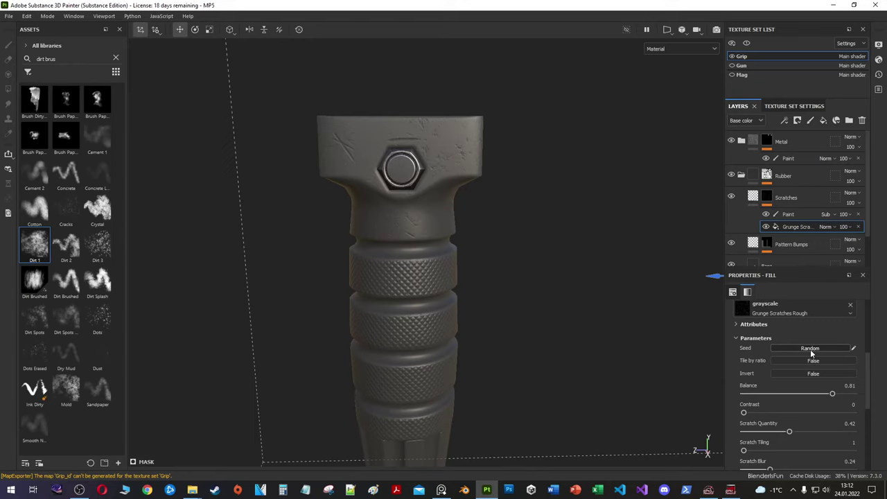
# Step: Randomize the scratches and set length 0.69, width 0.22, blur 0.13, quantity 0.39
pyautogui.click(810, 348)
pyautogui.scroll(3, 777, 368)
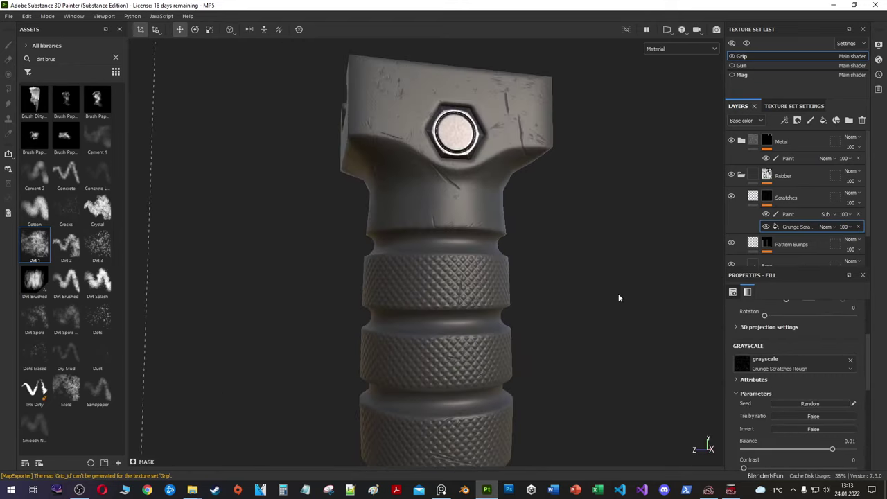
pyautogui.scroll(-5, 790, 336)
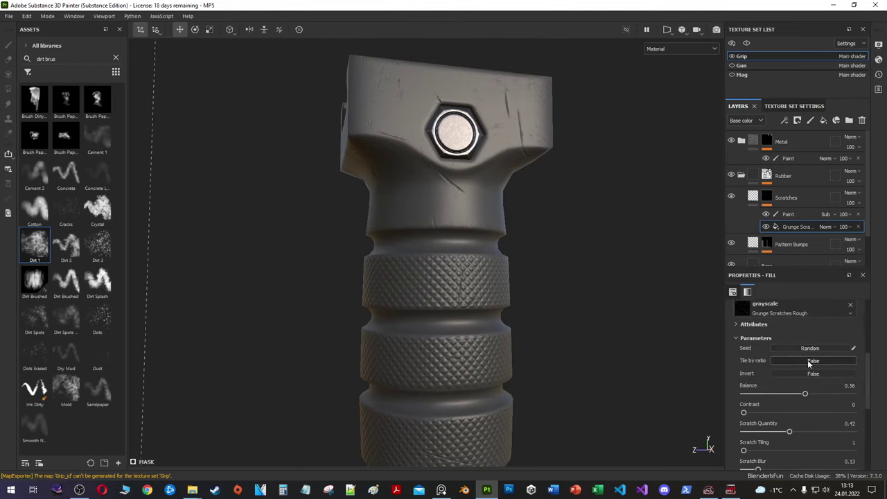
pyautogui.moveTo(710, 208)
pyautogui.keyDown('alt'); pyautogui.mouseDown()
pyautogui.moveTo(381, 279)
pyautogui.moveTo(485, 291)
pyautogui.mouseUp(); pyautogui.keyUp('alt')
pyautogui.scroll(-2, 783, 378)
pyautogui.moveTo(789, 376); pyautogui.dragTo(782, 377)
pyautogui.moveTo(828, 453); pyautogui.dragTo(819, 453)
pyautogui.scroll(-1, 789, 416)
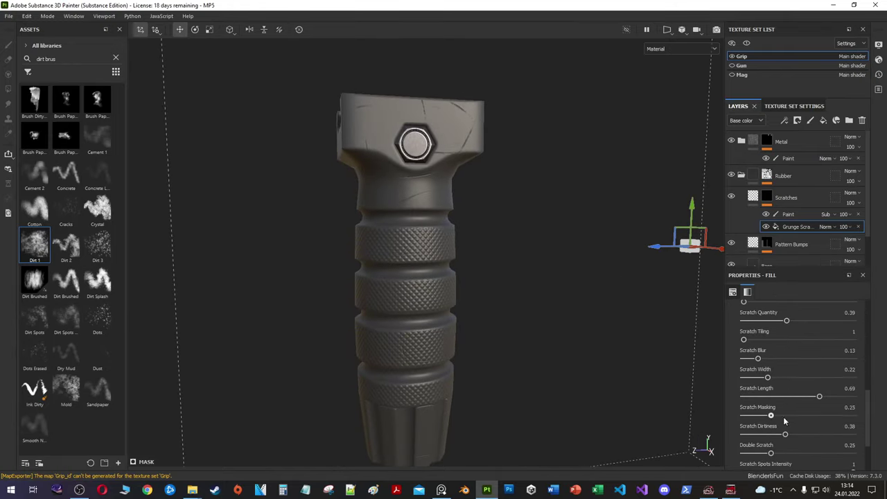
pyautogui.scroll(-2, 789, 415)
pyautogui.scroll(3, 793, 402)
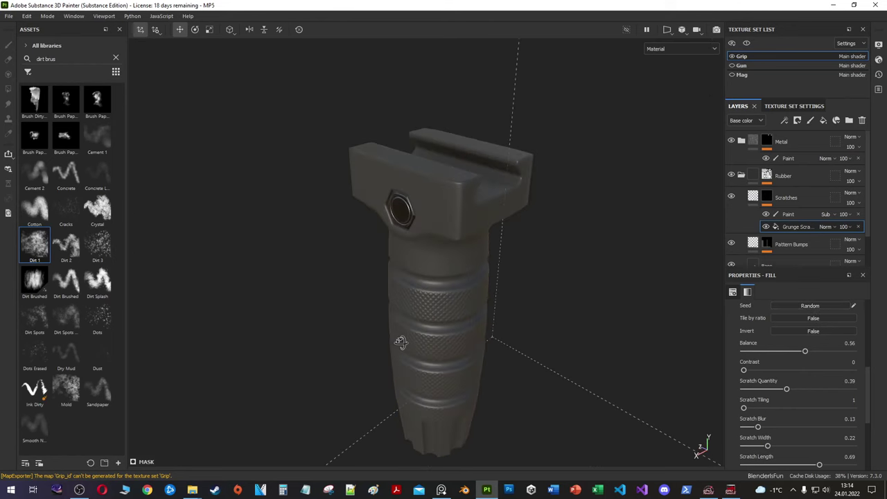
# Step: Filter assets to dirt, drag one onto the Dirt layer, and darken its base colour
pyautogui.press('BackSpace')
pyautogui.press('BackSpace')
pyautogui.press('BackSpace')
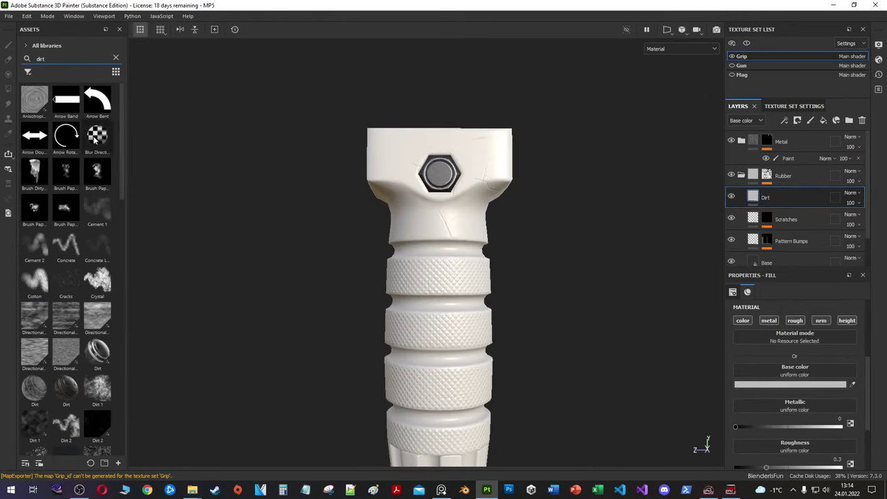
pyautogui.scroll(5, 34, 219)
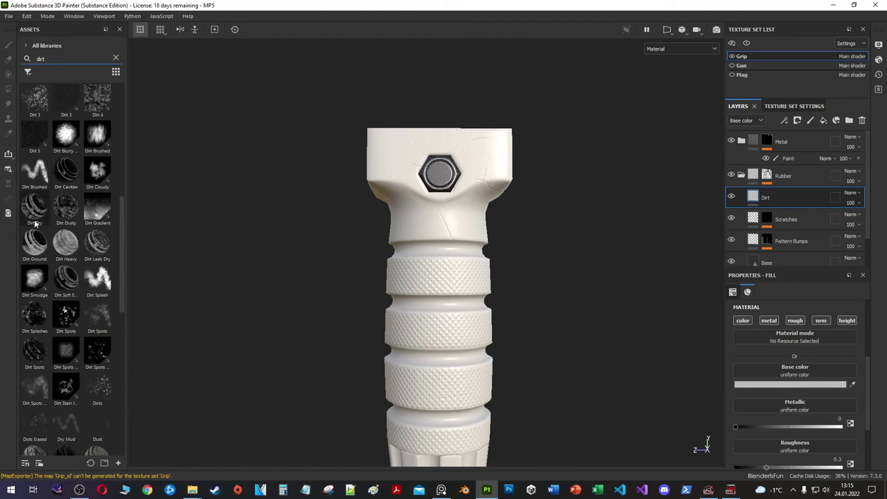
pyautogui.scroll(5, 37, 150)
pyautogui.scroll(5, 37, 151)
pyautogui.moveTo(97, 331); pyautogui.dragTo(755, 194)
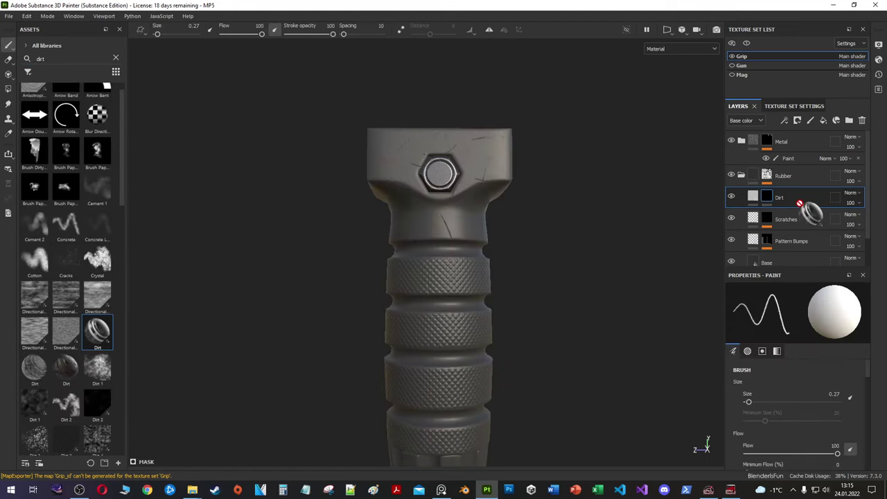
pyautogui.click(807, 384)
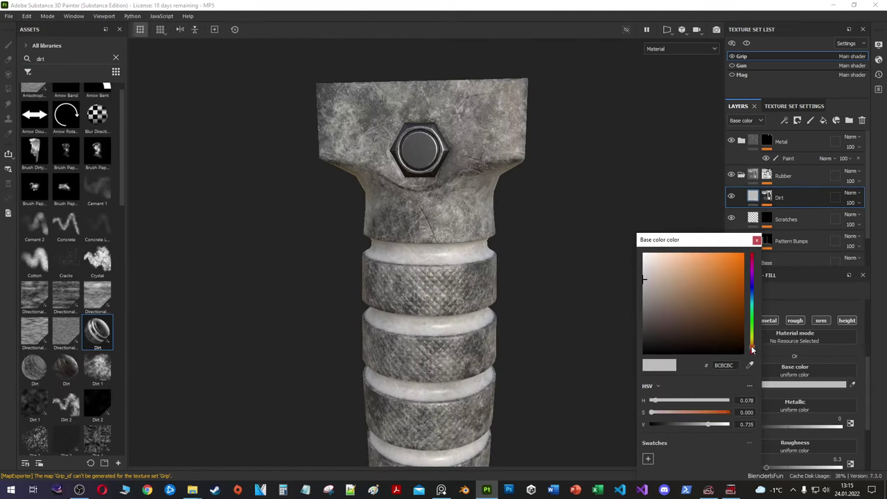
pyautogui.click(650, 322)
pyautogui.scroll(2, 504, 290)
pyautogui.scroll(2, 797, 388)
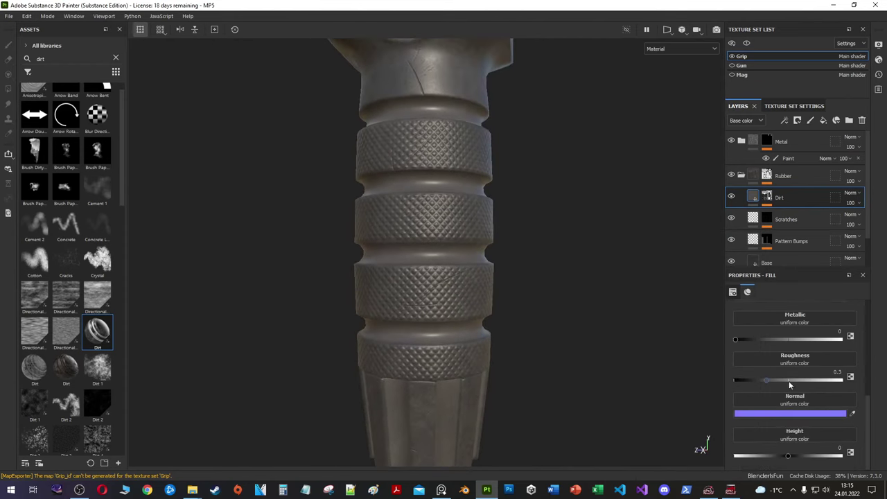
# Step: Give the Dirt layer a black mask with a triplanar Dirt generator and raised dirt level
pyautogui.click(766, 197)
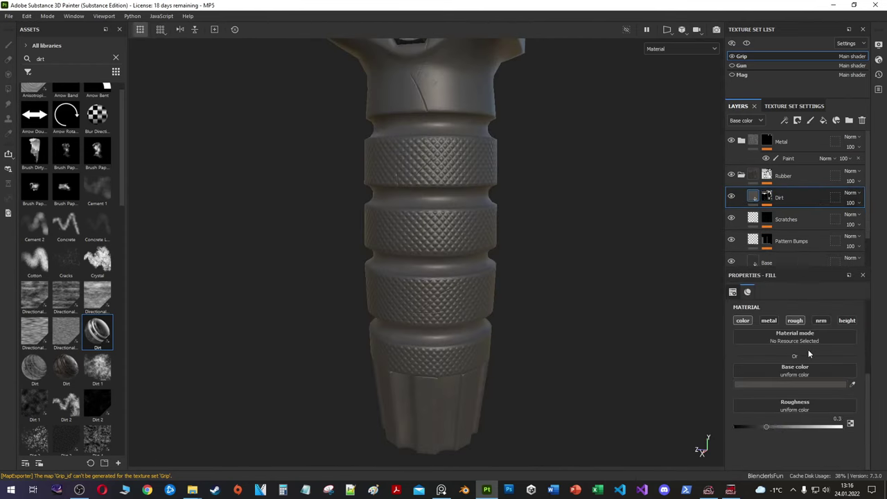
pyautogui.click(786, 214)
pyautogui.click(807, 380)
pyautogui.moveTo(807, 381)
pyautogui.mouseDown()
pyautogui.moveTo(826, 379)
pyautogui.moveTo(803, 398)
pyautogui.mouseUp()
pyautogui.scroll(-1, 797, 433)
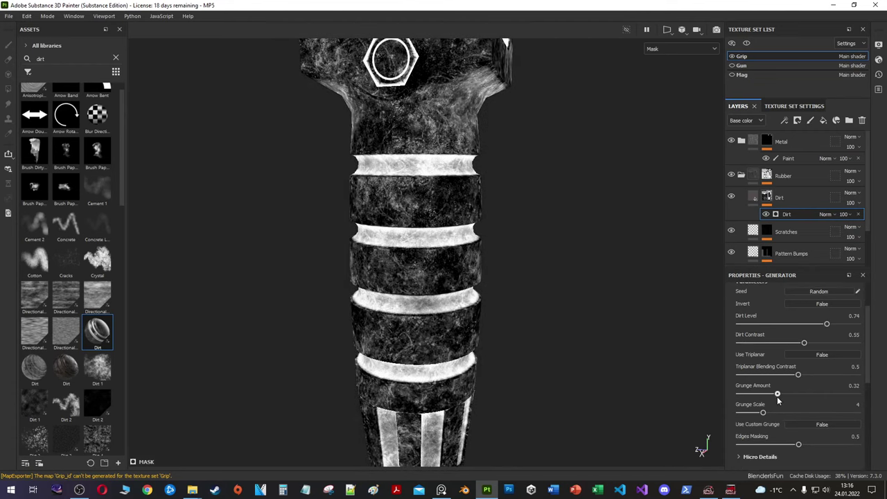
pyautogui.click(821, 382)
pyautogui.scroll(1, 807, 360)
pyautogui.click(807, 360)
pyautogui.scroll(-2, 800, 367)
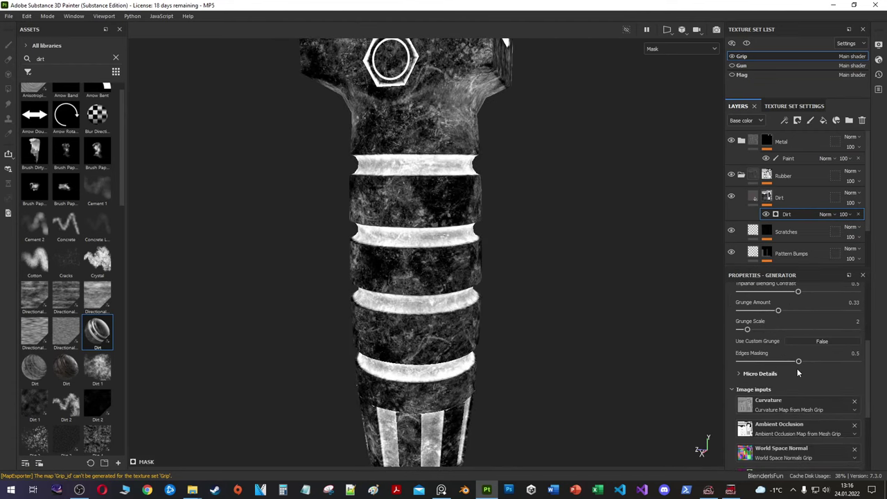
# Step: Darken the Dirt layer's base colour toward grey
pyautogui.click(778, 198)
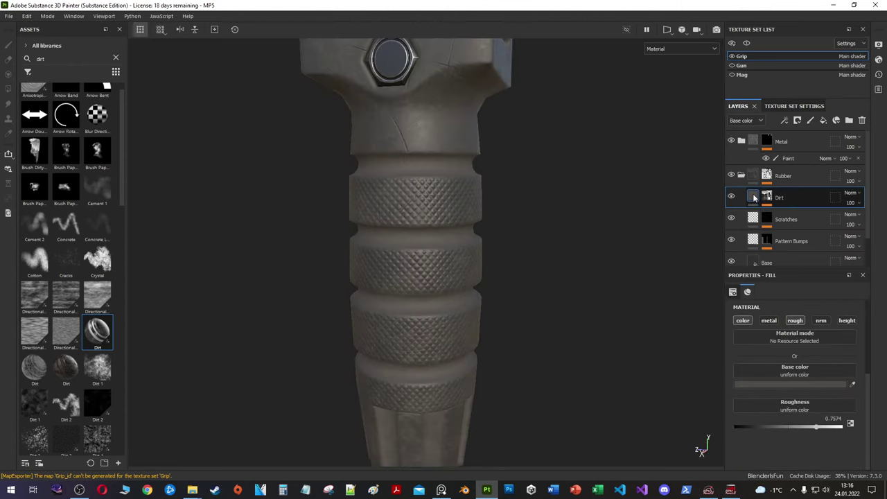
pyautogui.click(801, 384)
pyautogui.click(698, 294)
pyautogui.moveTo(698, 297); pyautogui.dragTo(667, 314)
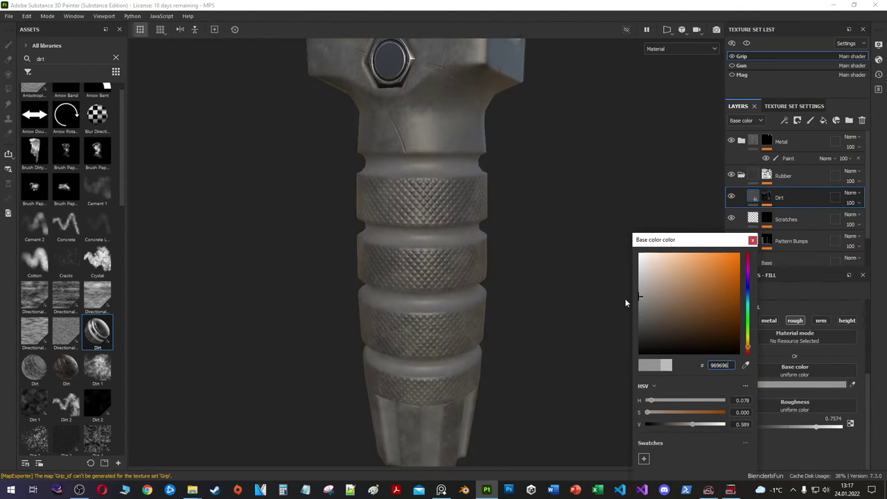
pyautogui.click(754, 261)
# Step: Tune the Dirt generator's Dirt Level to 0.58 and raise its contrast
pyautogui.click(757, 221)
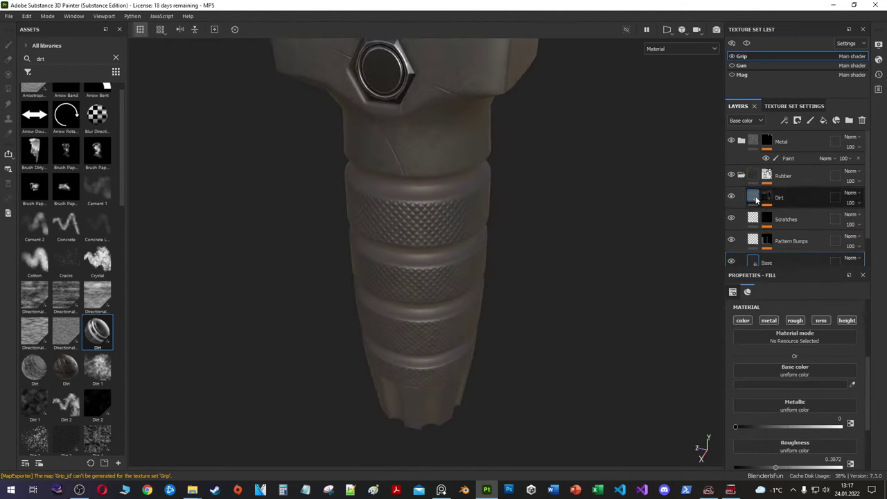
pyautogui.click(766, 198)
pyautogui.click(786, 214)
pyautogui.scroll(5, 800, 342)
pyautogui.click(809, 380)
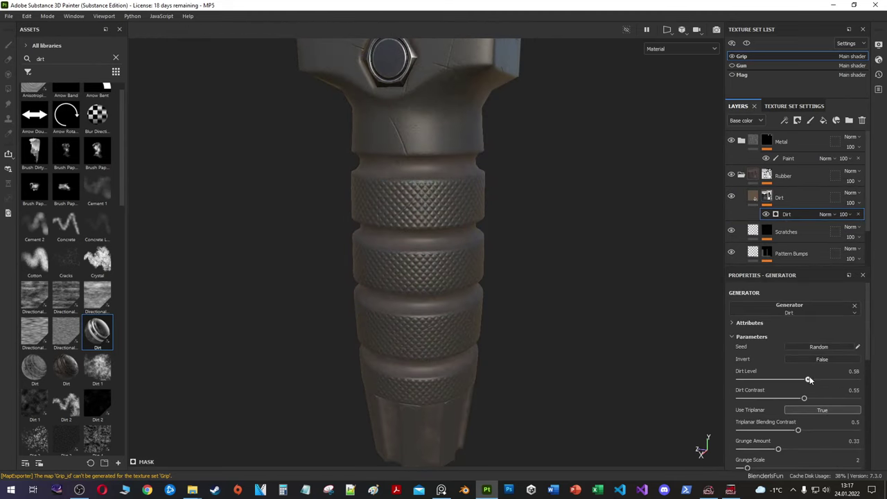
pyautogui.click(826, 380)
pyautogui.moveTo(780, 396)
pyautogui.mouseDown()
pyautogui.moveTo(819, 398)
pyautogui.moveTo(778, 371)
pyautogui.mouseUp()
pyautogui.scroll(-1, 814, 398)
pyautogui.moveTo(827, 352); pyautogui.dragTo(789, 353)
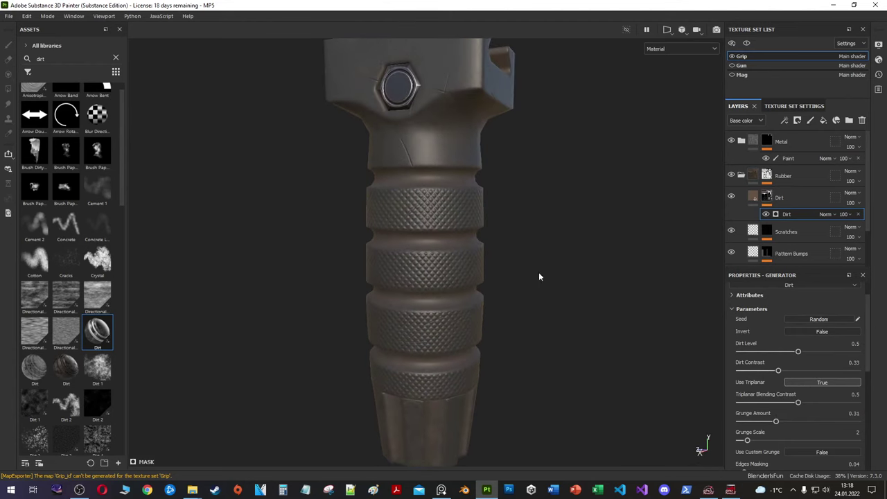
# Step: Set the dirt base colour to dark brown and add a Light edges fill layer above
pyautogui.click(779, 197)
pyautogui.click(796, 386)
pyautogui.click(696, 317)
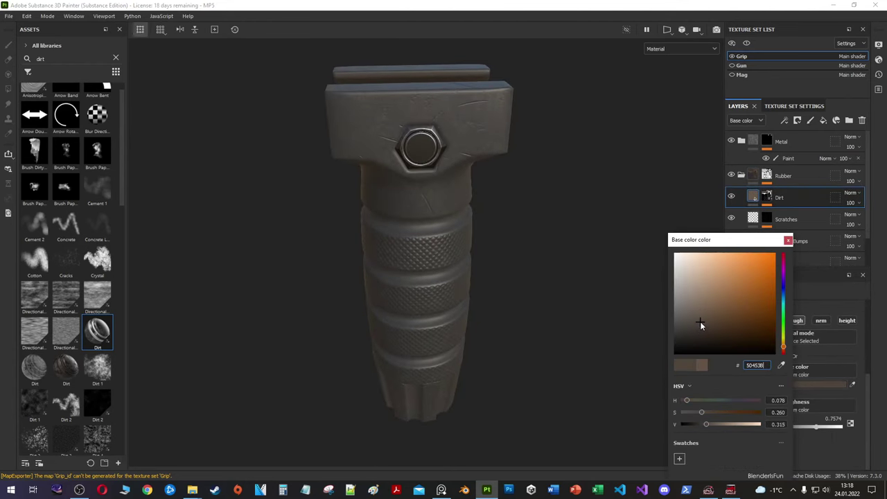
pyautogui.click(792, 197)
pyautogui.click(797, 120)
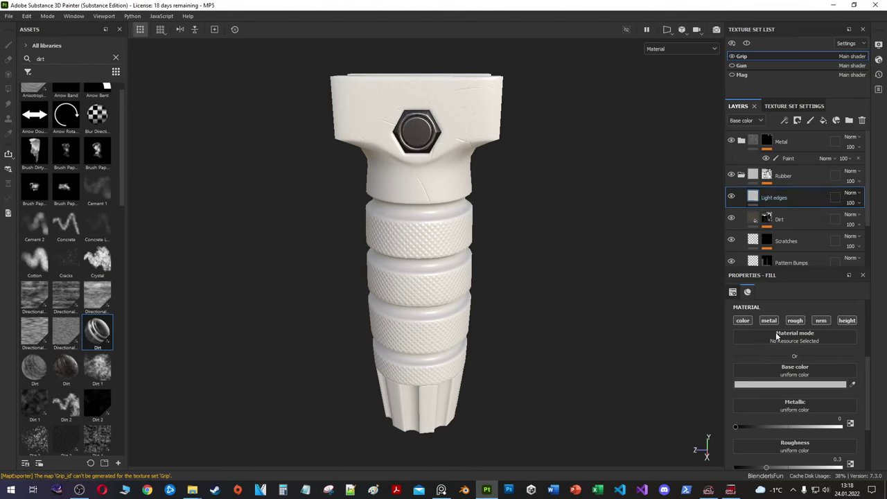
# Step: Add a black mask with a Metal Edge Wear generator to the Light edges layer
pyautogui.scroll(-2, 777, 336)
pyautogui.click(797, 121)
pyautogui.rightClick(766, 197)
pyautogui.click(797, 309)
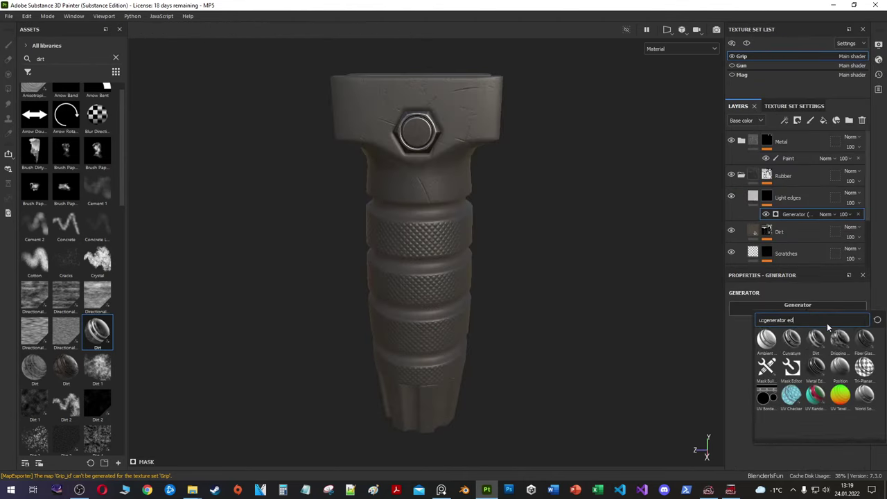
pyautogui.click(815, 366)
pyautogui.scroll(3, 623, 238)
pyautogui.click(824, 214)
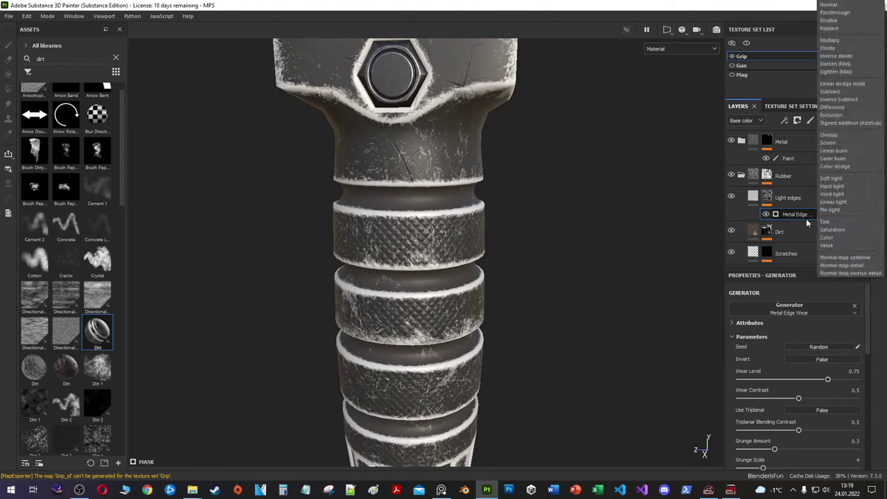
pyautogui.hotkey('ctrl', 'z')
pyautogui.hotkey('ctrl', 'z')
# Step: Raise Light edges roughness slightly, restore the Metal Edge Wear generator, and add a Blur filter to the mask
pyautogui.moveTo(783, 425); pyautogui.dragTo(787, 425)
pyautogui.click(755, 384)
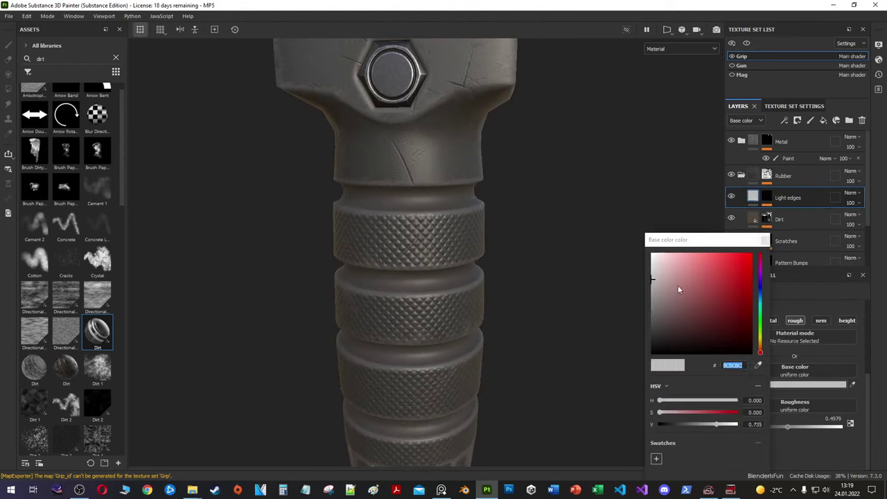
pyautogui.click(764, 241)
pyautogui.hotkey('ctrl', 'y')
pyautogui.scroll(-3, 785, 405)
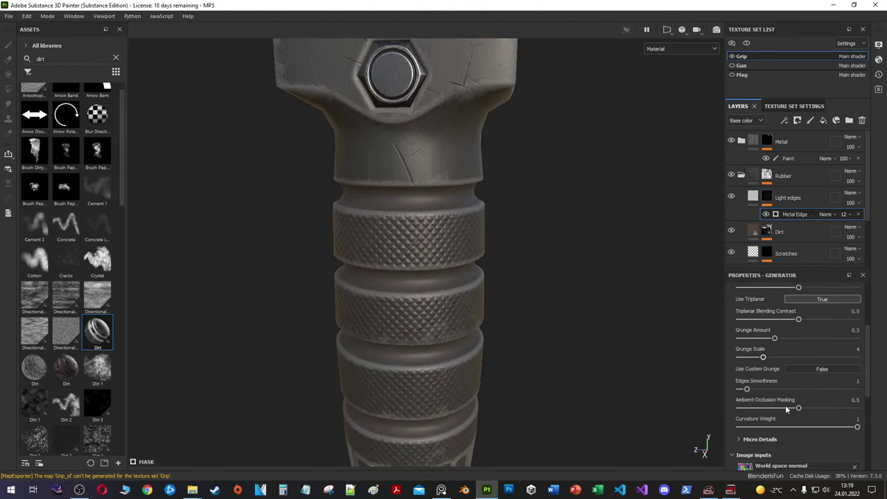
pyautogui.scroll(-5, 777, 375)
pyautogui.scroll(8, 777, 375)
pyautogui.rightClick(762, 214)
pyautogui.click(801, 273)
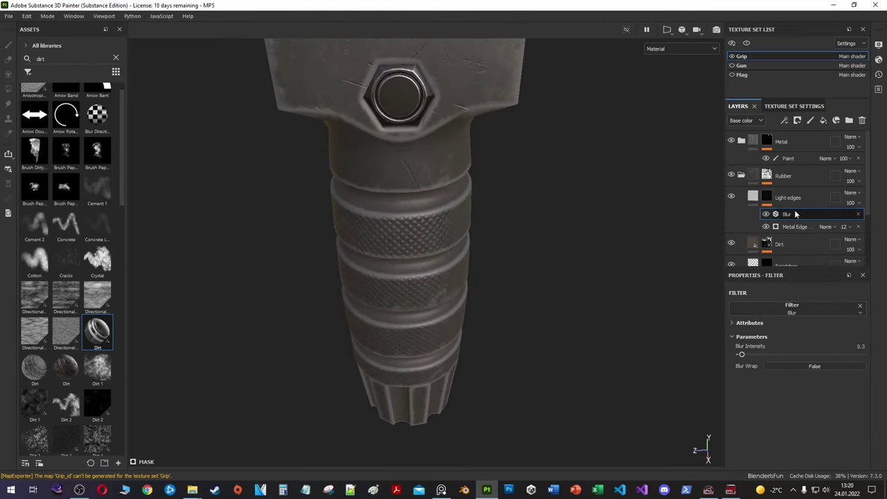
# Step: Make the Pattern Bumps knurling dark grey and glossier, then add a new fill layer above Light edges
pyautogui.keyDown('shift'); pyautogui.moveTo(538, 226); pyautogui.dragTo(440, 203, button='right'); pyautogui.keyUp('shift')
pyautogui.keyDown('alt'); pyautogui.moveTo(440, 203); pyautogui.dragTo(531, 149); pyautogui.keyUp('alt')
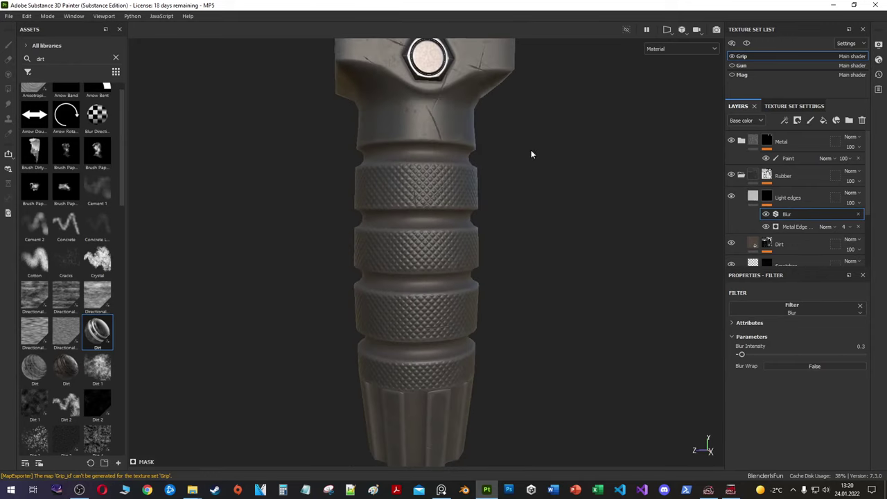
pyautogui.scroll(-2, 796, 208)
pyautogui.click(791, 232)
pyautogui.click(742, 321)
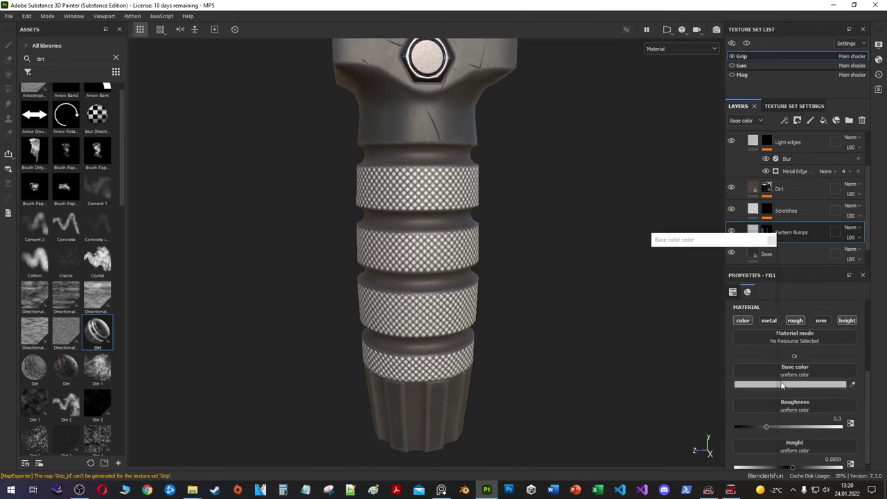
pyautogui.click(781, 385)
pyautogui.click(645, 329)
pyautogui.click(787, 315)
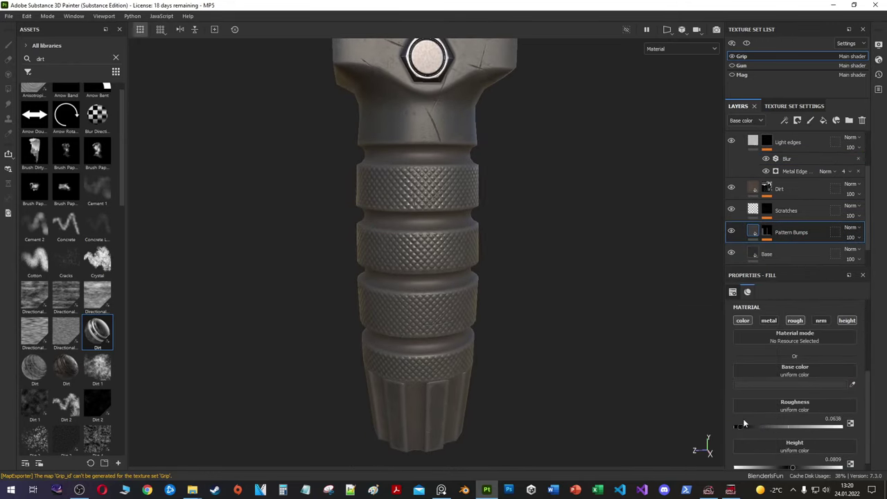
pyautogui.click(787, 142)
pyautogui.click(822, 120)
pyautogui.write('Roughness')
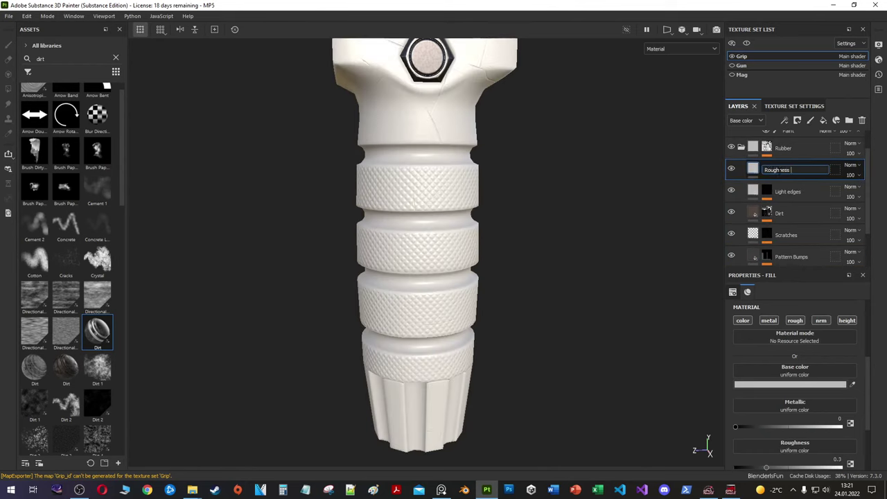
# Step: Name the layer Roughness variation and mask it with a tri-planar Grunge Dirt Splats fill
pyautogui.press('Return')
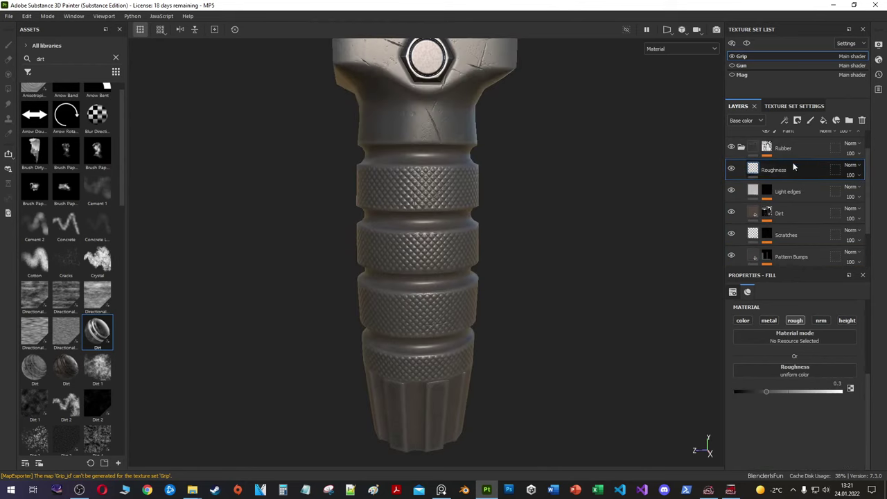
pyautogui.rightClick(766, 170)
pyautogui.click(772, 317)
pyautogui.click(794, 319)
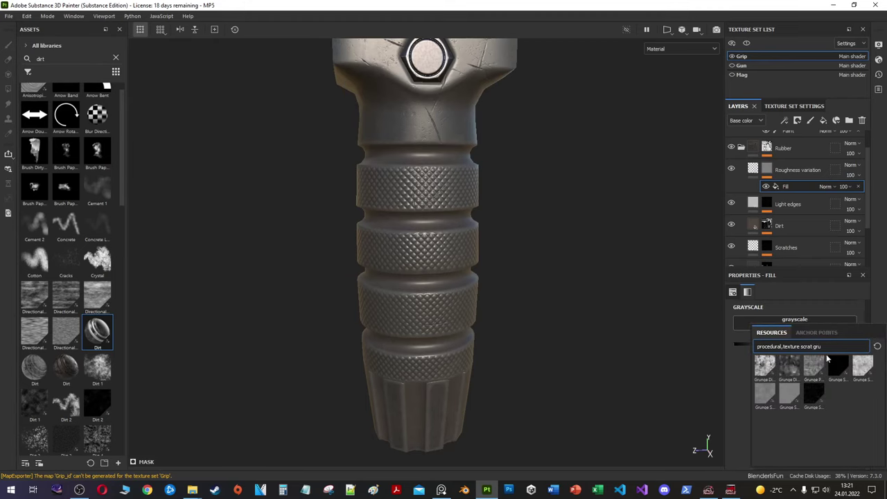
pyautogui.write('gru')
pyautogui.click(838, 365)
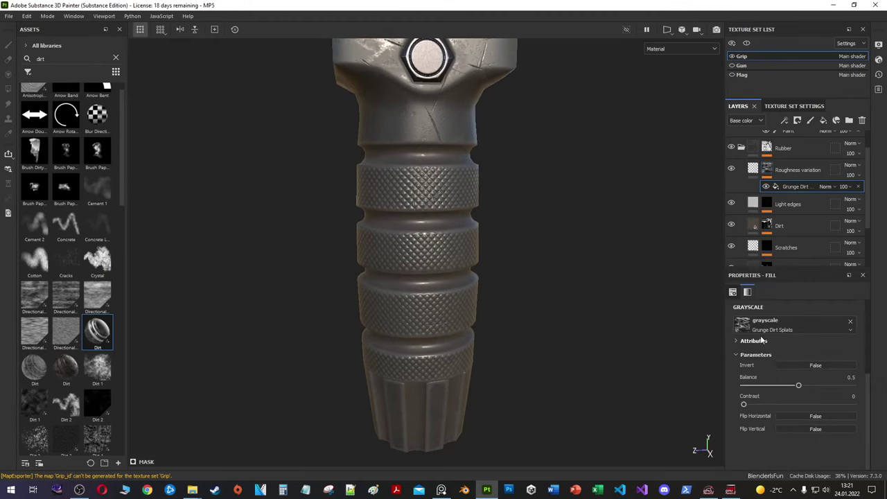
pyautogui.click(808, 308)
pyautogui.click(804, 337)
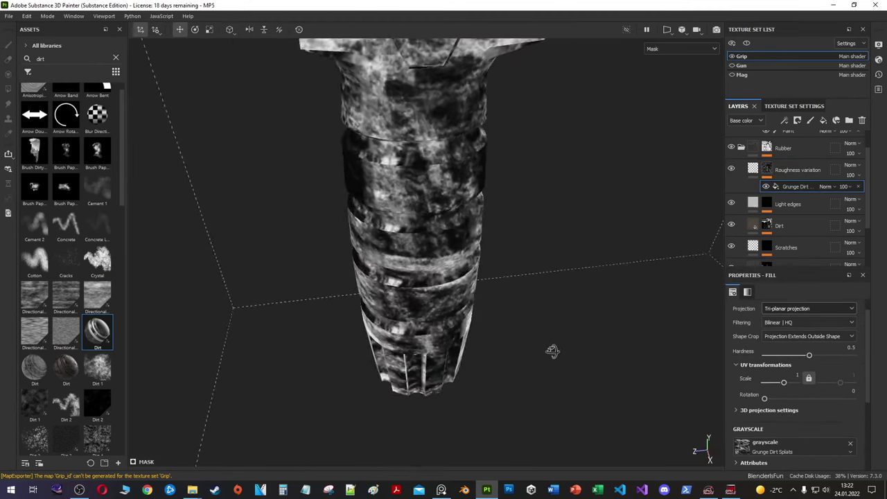
# Step: Select Roughness variation and orbit the grip to inspect the wear
pyautogui.click(768, 170)
pyautogui.scroll(-5, 797, 374)
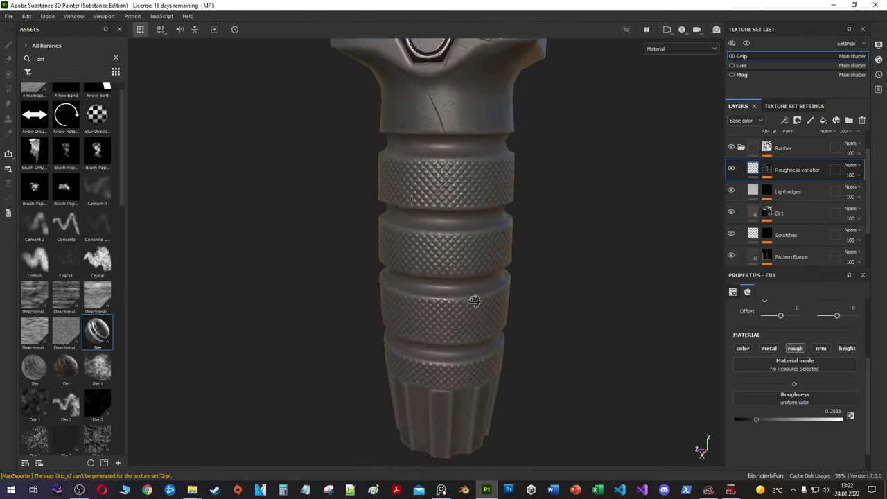
pyautogui.scroll(-5, 479, 293)
pyautogui.keyDown('alt'); pyautogui.moveTo(479, 293); pyautogui.dragTo(520, 358); pyautogui.keyUp('alt')
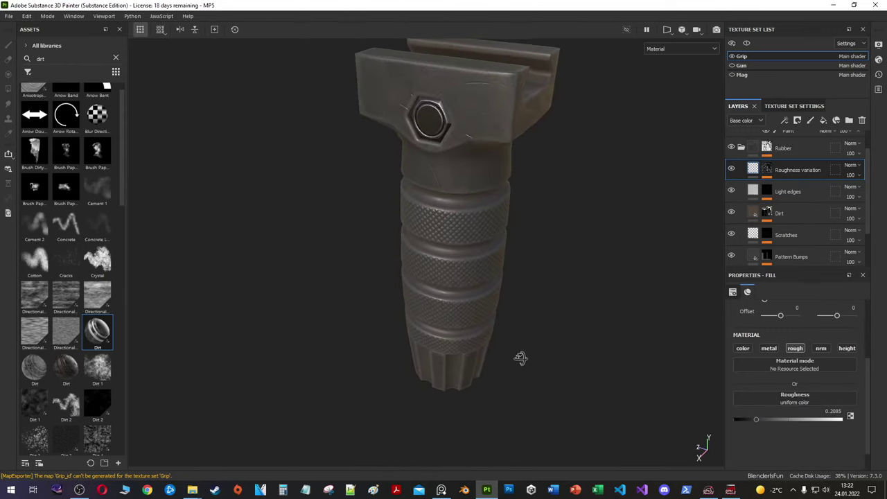
pyautogui.scroll(-2, 784, 256)
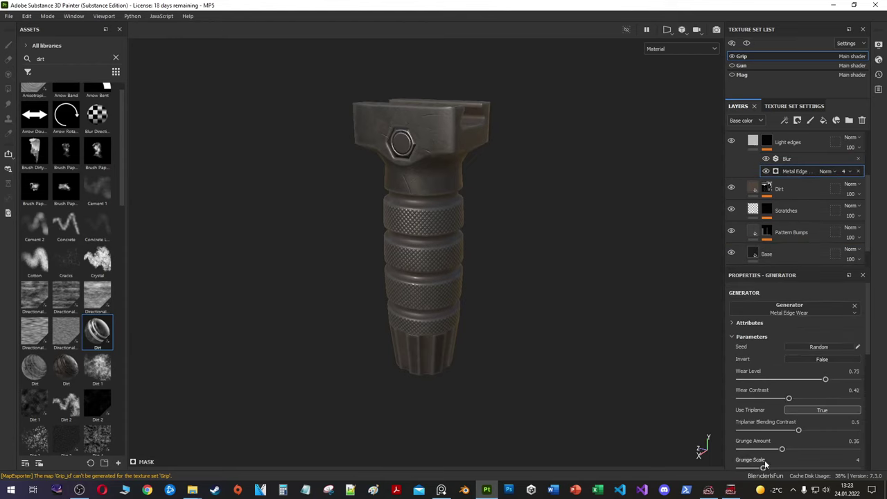
# Step: Duplicate the Dirt layer as Micro dirt and enable its height channel
pyautogui.scroll(-3, 764, 465)
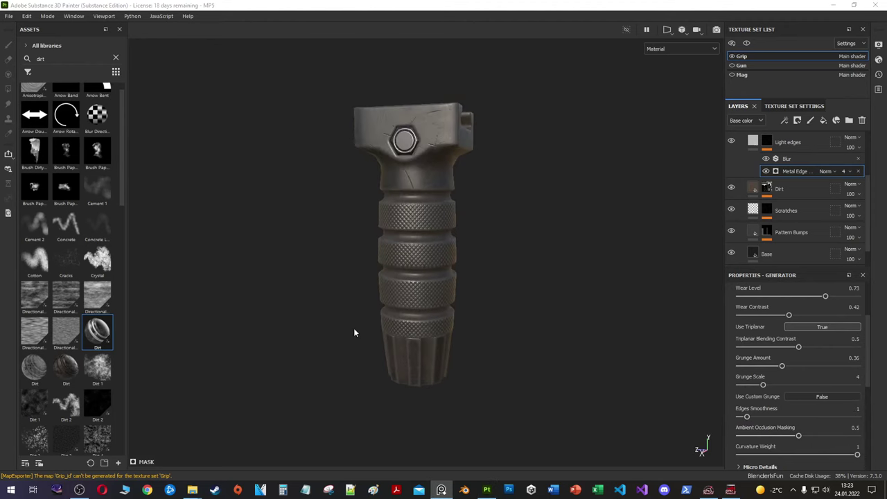
pyautogui.scroll(3, 353, 328)
pyautogui.click(787, 142)
pyautogui.click(795, 167)
pyautogui.hotkey('ctrl', 'd')
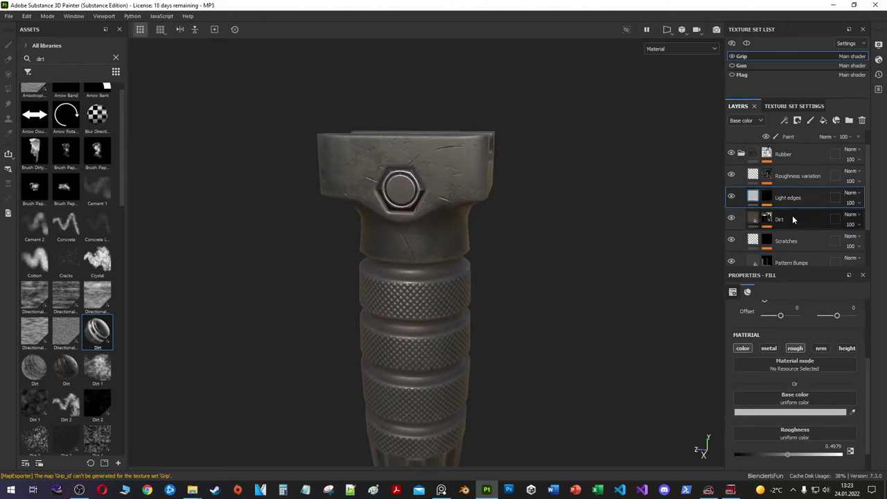
pyautogui.click(846, 348)
# Step: Apply Grunge Dust Small to the Micro dirt mask, adjust its balance, and lower its height strength
pyautogui.scroll(-1, 789, 457)
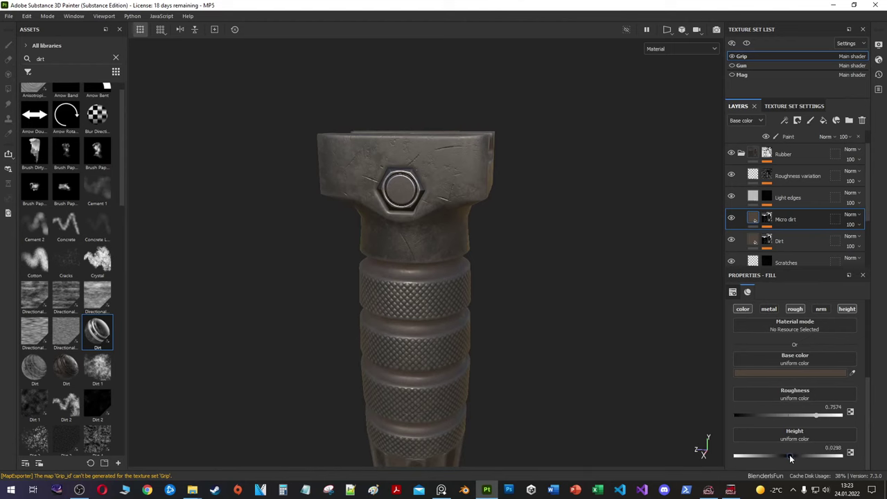
pyautogui.scroll(3, 416, 291)
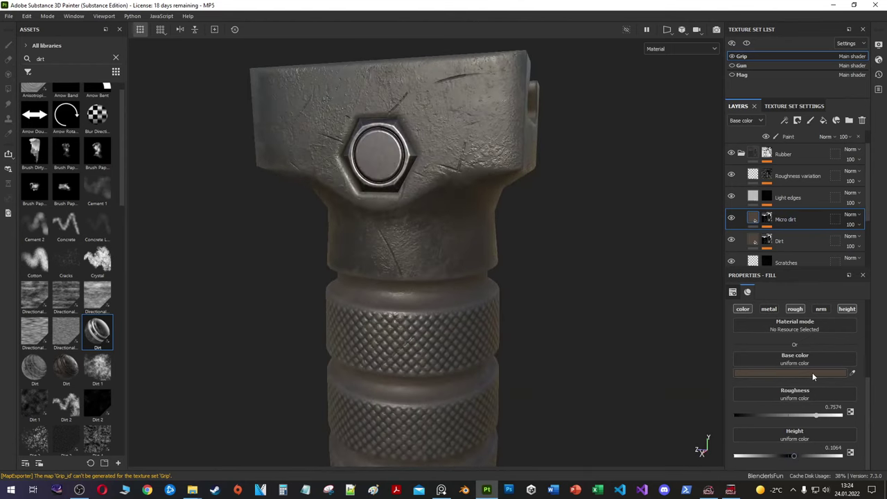
pyautogui.click(817, 373)
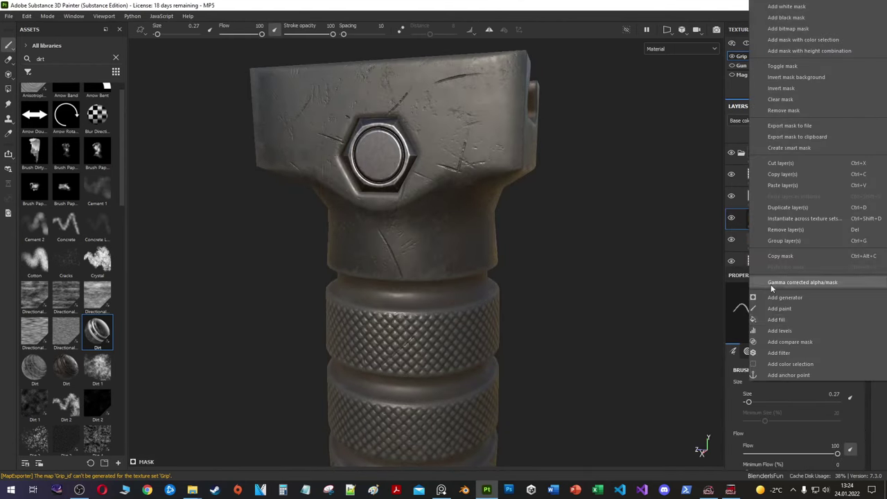
pyautogui.click(839, 367)
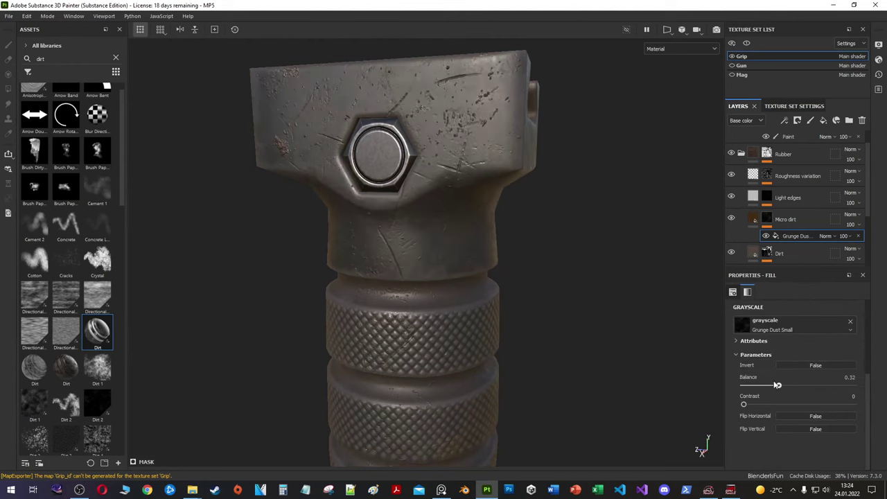
pyautogui.moveTo(798, 383); pyautogui.dragTo(813, 383)
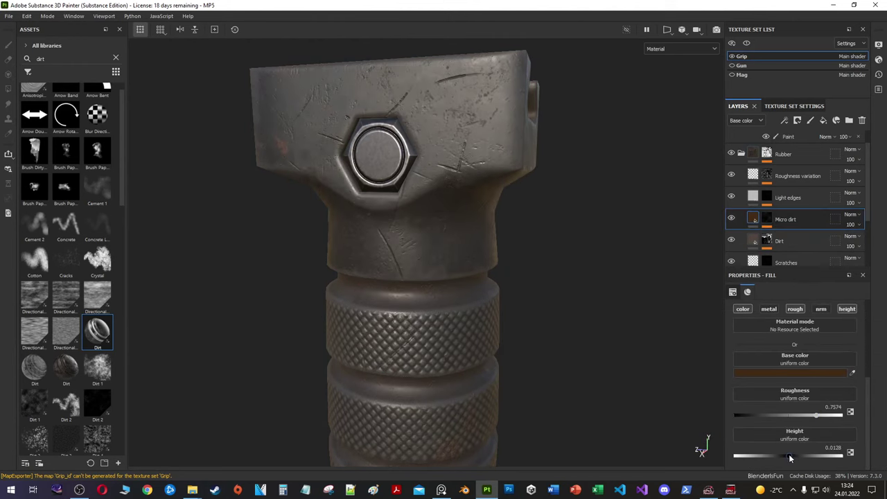
pyautogui.keyDown('alt'); pyautogui.moveTo(450, 318); pyautogui.dragTo(506, 323); pyautogui.keyUp('alt')
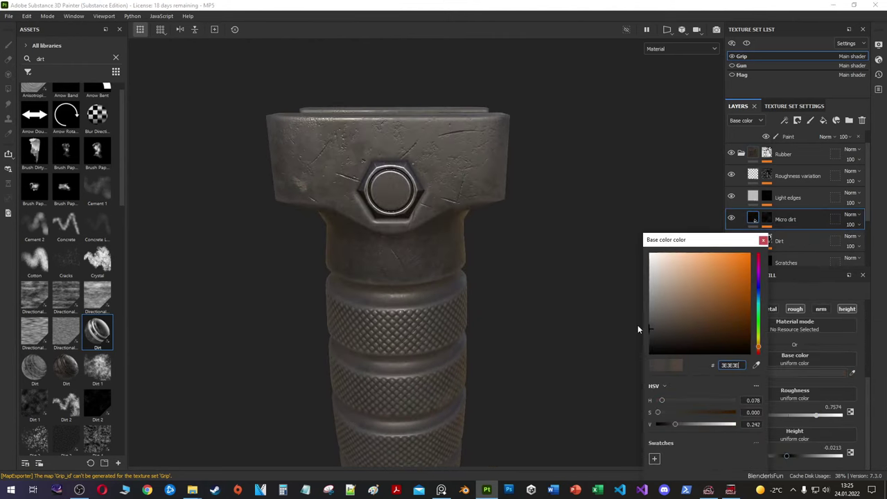
pyautogui.moveTo(638, 329)
pyautogui.keyDown('alt'); pyautogui.mouseDown()
pyautogui.moveTo(538, 351)
pyautogui.moveTo(525, 425)
pyautogui.moveTo(536, 250)
pyautogui.moveTo(504, 240)
pyautogui.moveTo(560, 224)
pyautogui.mouseUp(); pyautogui.keyUp('alt')
# Step: Darken the Dirt layer's base colour
pyautogui.scroll(5, 455, 169)
pyautogui.scroll(-8, 580, 275)
pyautogui.scroll(2, 571, 318)
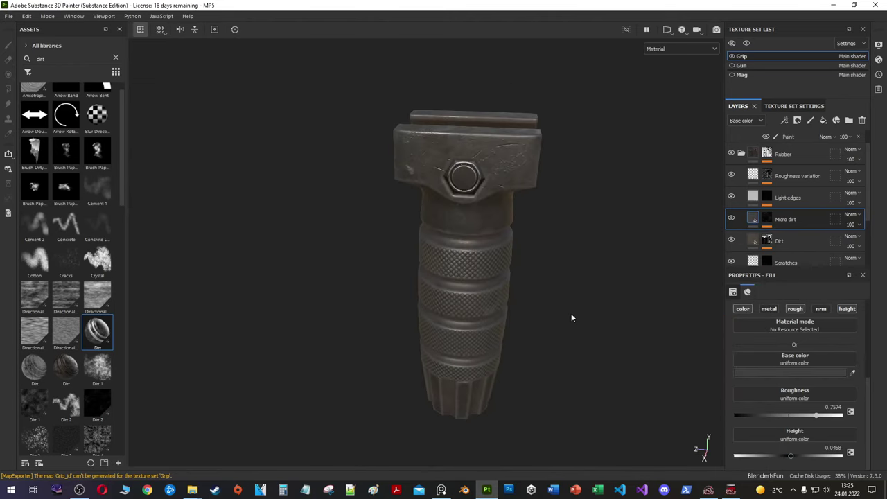
pyautogui.click(778, 241)
pyautogui.click(794, 383)
pyautogui.moveTo(691, 424)
pyautogui.mouseDown()
pyautogui.moveTo(707, 423)
pyautogui.moveTo(699, 423)
pyautogui.mouseUp()
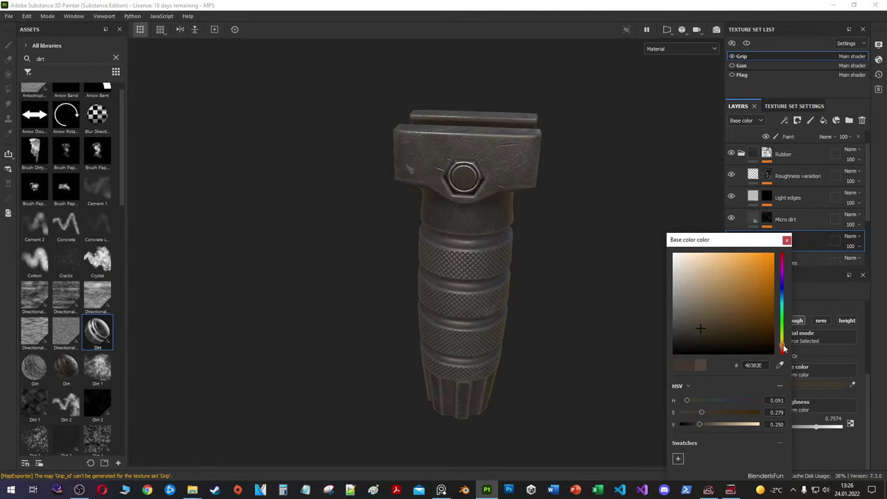
pyautogui.click(741, 74)
# Step: Switch to the Gun texture set in the Texture Set List
pyautogui.click(732, 64)
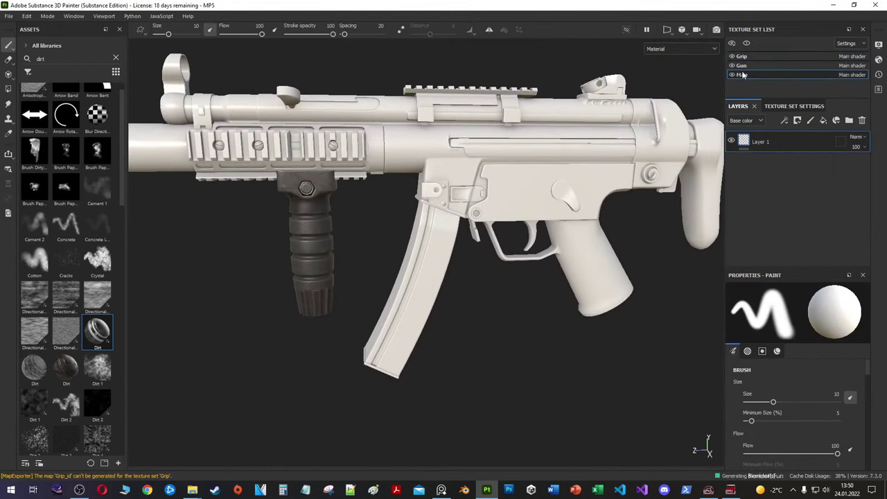
# Step: Hide the gun and grip, and name the new folder Painted Dark Metal
pyautogui.click(732, 60)
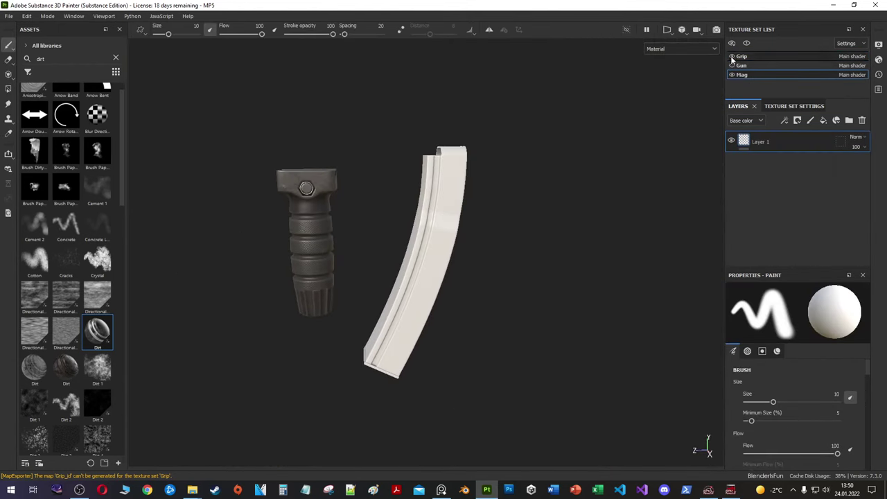
pyautogui.click(731, 56)
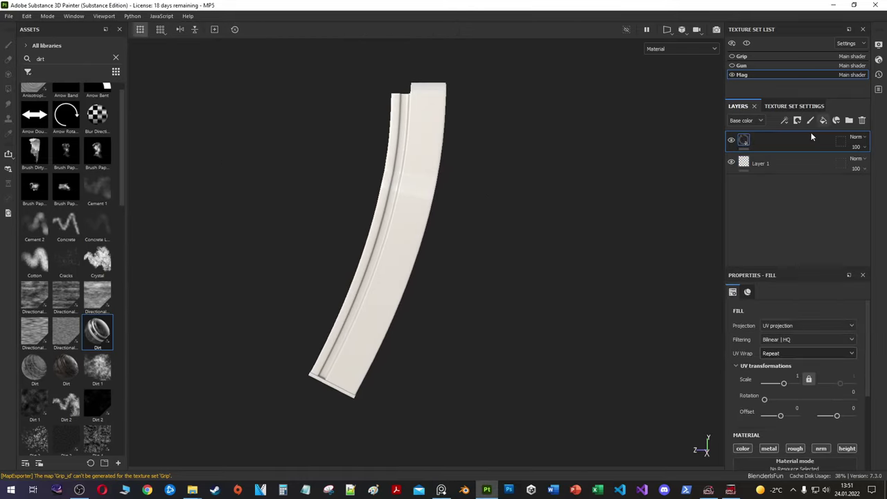
pyautogui.write('Dark Metal')
pyautogui.press('Return')
# Step: Give the Base fill layer a near-black base colour
pyautogui.click(758, 163)
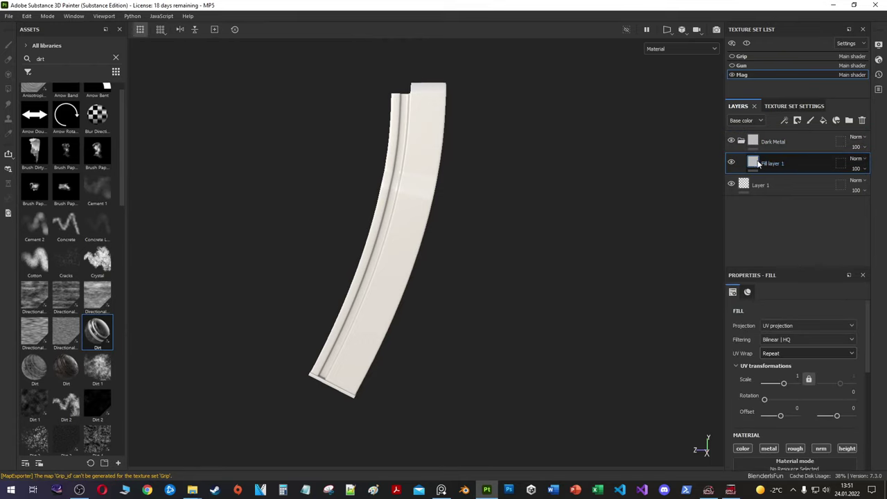
pyautogui.click(764, 143)
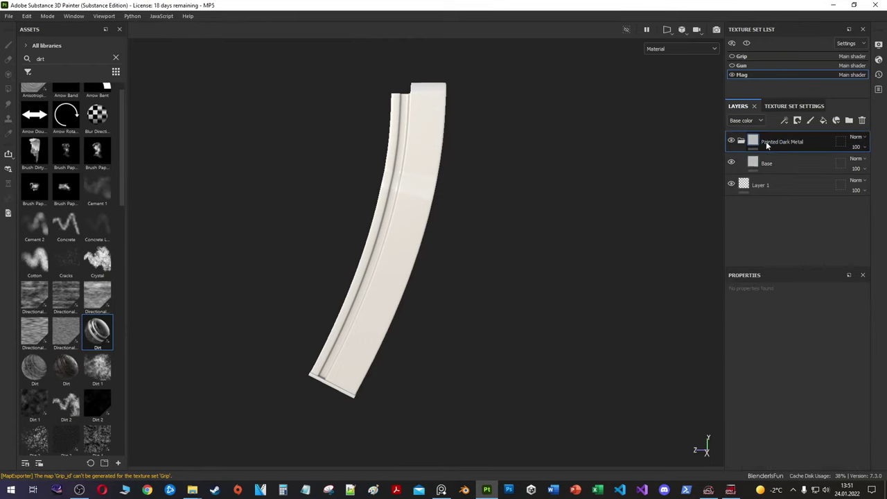
pyautogui.click(766, 164)
pyautogui.click(790, 373)
pyautogui.click(646, 336)
pyautogui.click(435, 337)
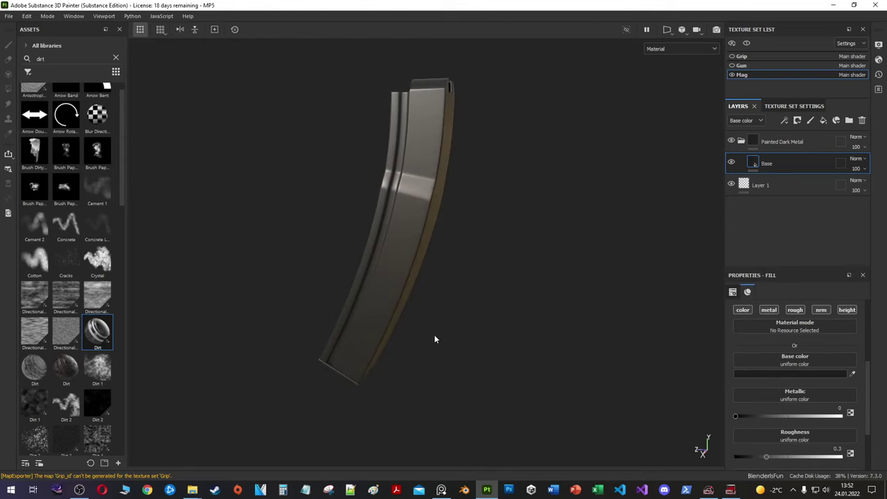
# Step: Add a black-masked fill layer above Base and start renaming it
pyautogui.scroll(3, 451, 318)
pyautogui.click(823, 120)
pyautogui.click(797, 120)
pyautogui.doubleClick(789, 162)
pyautogui.write('Grid Pattern')
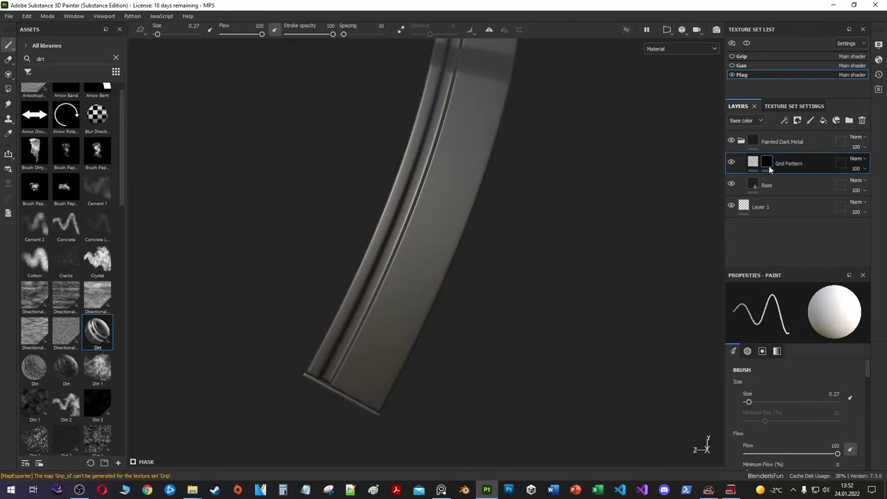
# Step: Make Grid Pattern affect only height and fill its mask with the Tile Generator pattern
pyautogui.click(769, 166)
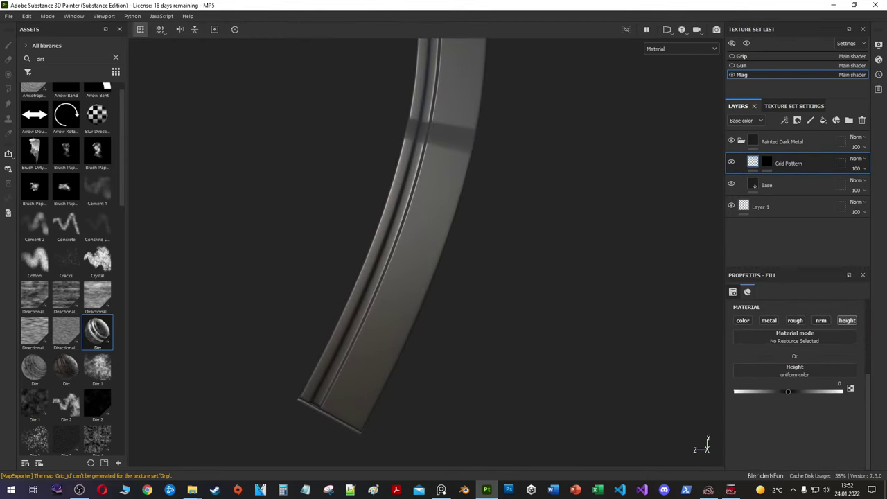
pyautogui.rightClick(766, 163)
pyautogui.click(769, 321)
pyautogui.click(803, 336)
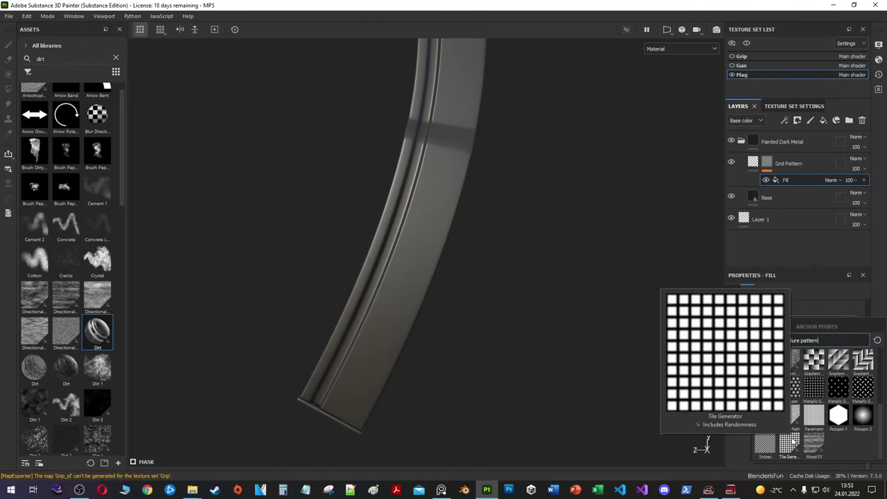
pyautogui.click(796, 438)
# Step: Add a paint effect to the mask, filling the magazine's front face white and blacking out its end
pyautogui.rightClick(767, 163)
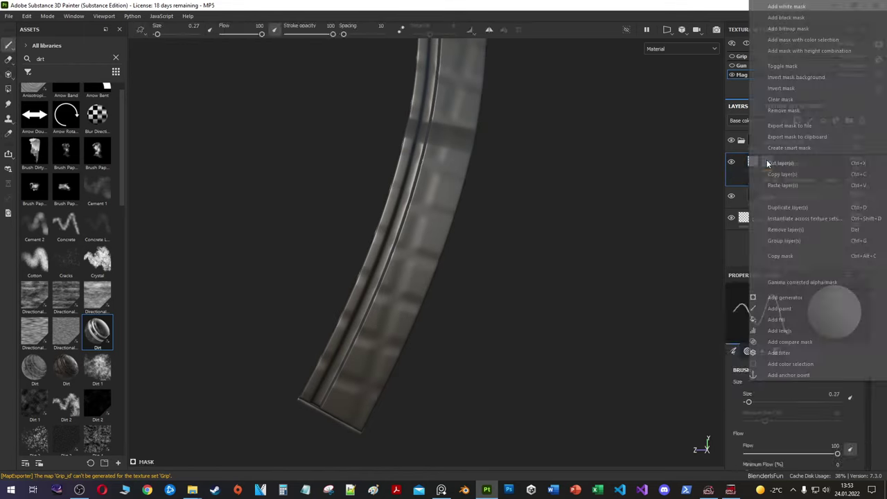
pyautogui.click(795, 309)
pyautogui.press('4')
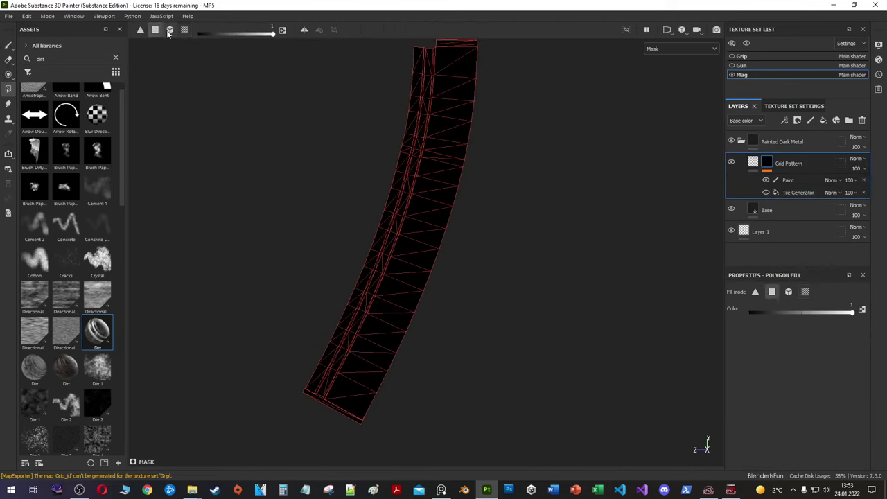
pyautogui.click(168, 32)
pyautogui.click(352, 269)
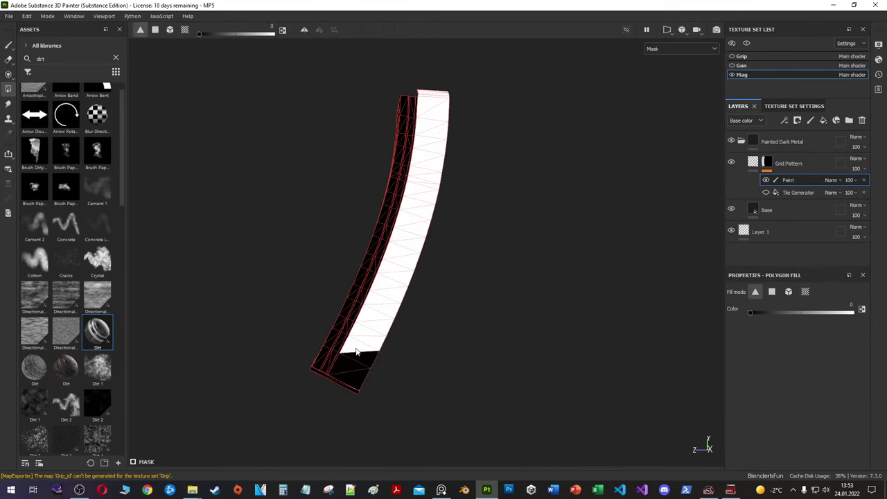
pyautogui.click(356, 352)
pyautogui.scroll(3, 356, 352)
pyautogui.keyDown('alt'); pyautogui.moveTo(384, 299); pyautogui.dragTo(372, 382); pyautogui.keyUp('alt')
pyautogui.click(372, 382)
pyautogui.keyDown('alt'); pyautogui.moveTo(346, 247); pyautogui.dragTo(270, 367); pyautogui.keyUp('alt')
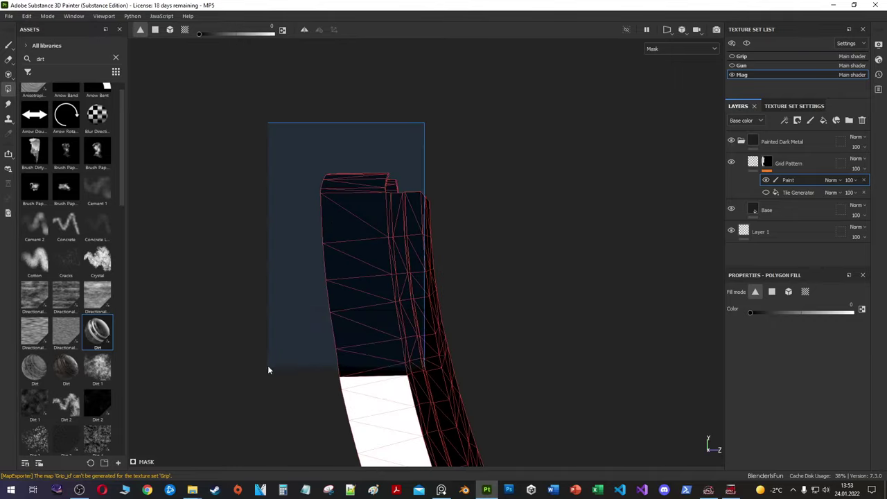
pyautogui.moveTo(332, 346)
pyautogui.keyDown('alt'); pyautogui.mouseDown()
pyautogui.moveTo(240, 240)
pyautogui.moveTo(440, 230)
pyautogui.moveTo(296, 267)
pyautogui.mouseUp(); pyautogui.keyUp('alt')
pyautogui.keyDown('alt'); pyautogui.moveTo(379, 237); pyautogui.dragTo(392, 232); pyautogui.keyUp('alt')
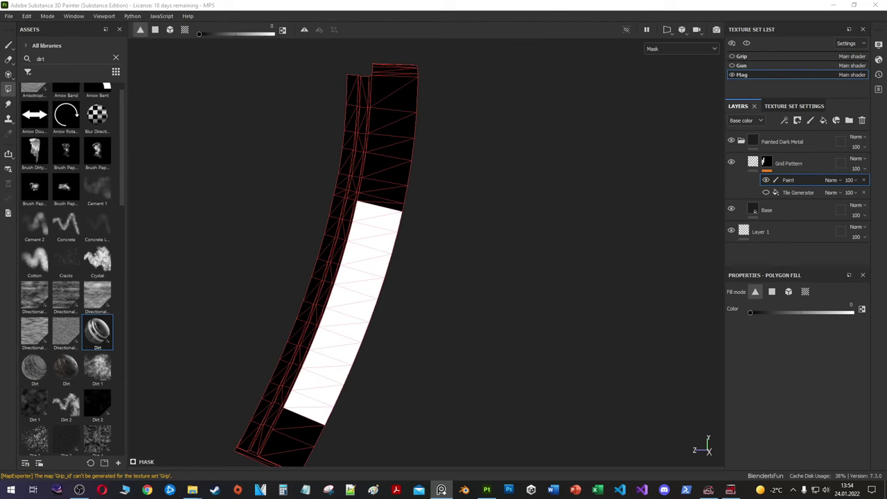
# Step: Set the paint effect to Subtract and switch to UV island fill
pyautogui.click(831, 179)
pyautogui.click(832, 257)
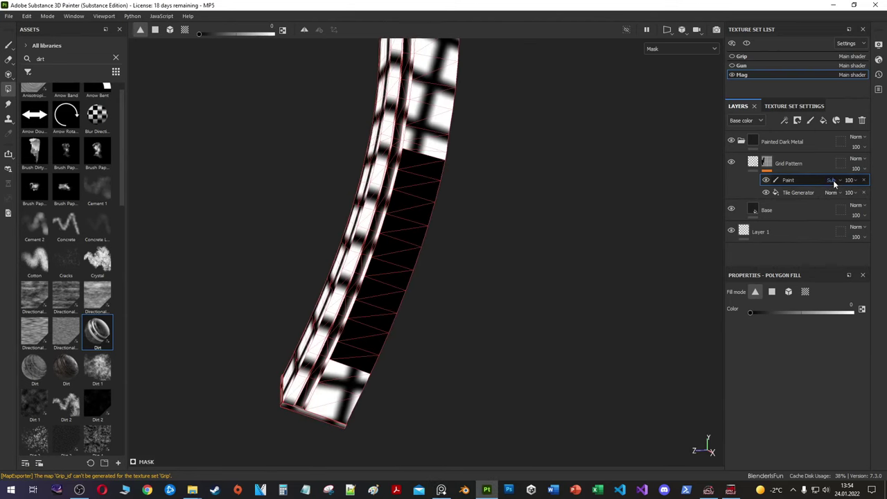
pyautogui.scroll(4, 834, 182)
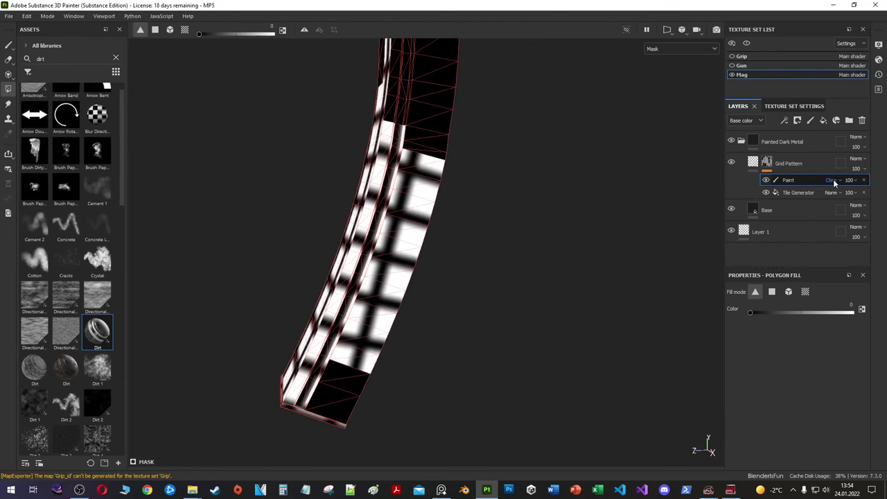
pyautogui.scroll(5, 834, 181)
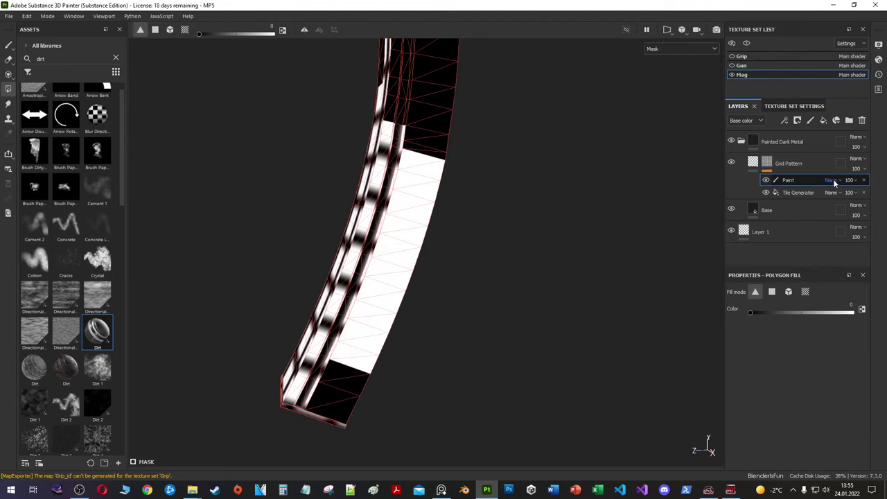
pyautogui.moveTo(580, 212)
pyautogui.keyDown('alt'); pyautogui.mouseDown()
pyautogui.moveTo(197, 82)
pyautogui.moveTo(371, 312)
pyautogui.moveTo(411, 274)
pyautogui.mouseUp(); pyautogui.keyUp('alt')
pyautogui.press('4')
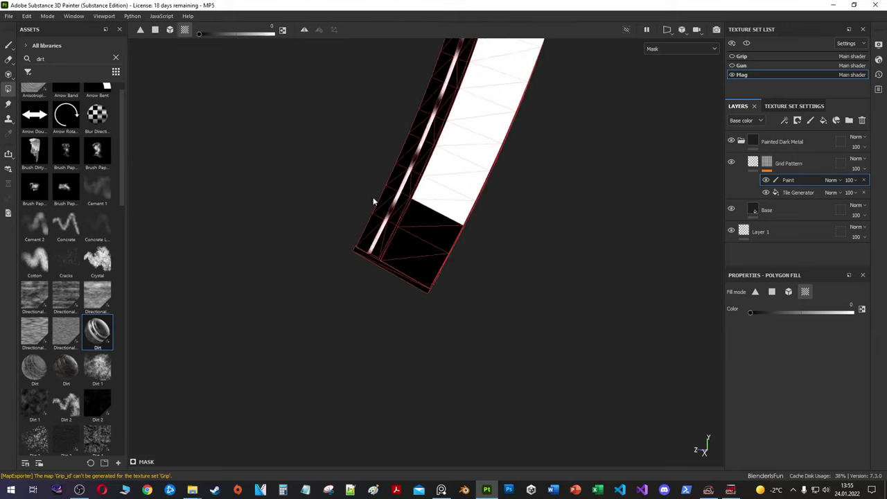
# Step: Change the paint mask blend mode to Multiply and select the Tile Generator effect
pyautogui.click(831, 179)
pyautogui.click(842, 214)
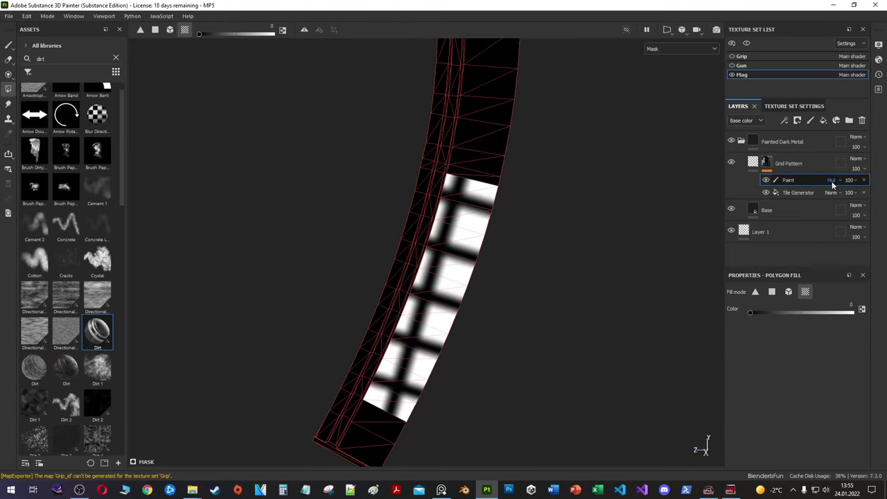
pyautogui.keyDown('alt'); pyautogui.moveTo(556, 242); pyautogui.dragTo(508, 211); pyautogui.keyUp('alt')
pyautogui.press('1')
pyautogui.click(796, 192)
# Step: Raise the Tile Generator's Tiling value for a denser grid
pyautogui.scroll(-3, 797, 346)
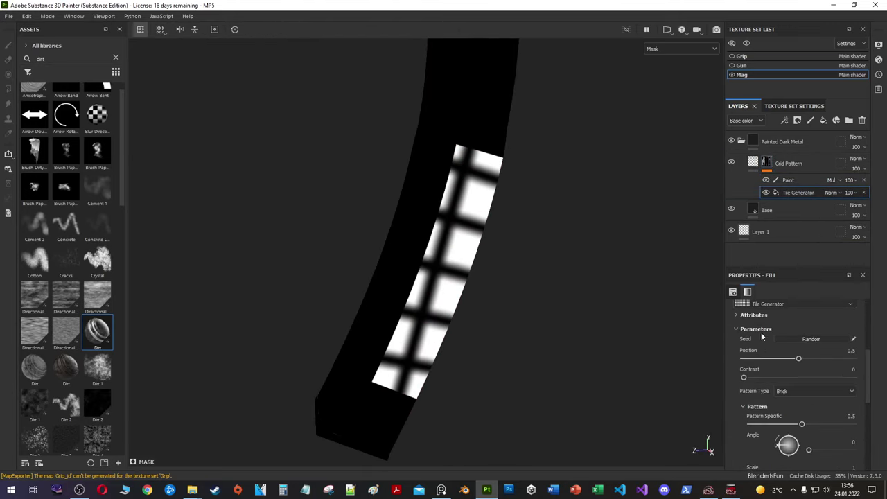
pyautogui.scroll(-2, 797, 346)
pyautogui.moveTo(752, 393); pyautogui.dragTo(803, 398)
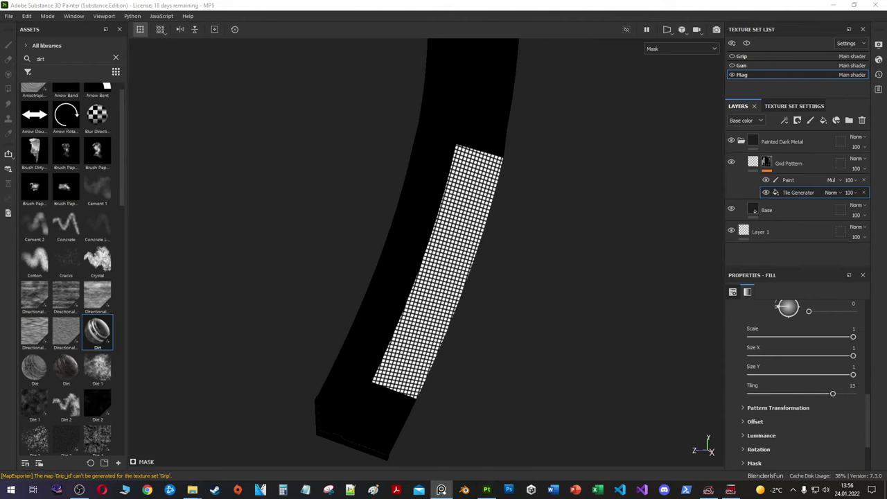
pyautogui.keyDown('alt'); pyautogui.moveTo(485, 249); pyautogui.dragTo(504, 236); pyautogui.keyUp('alt')
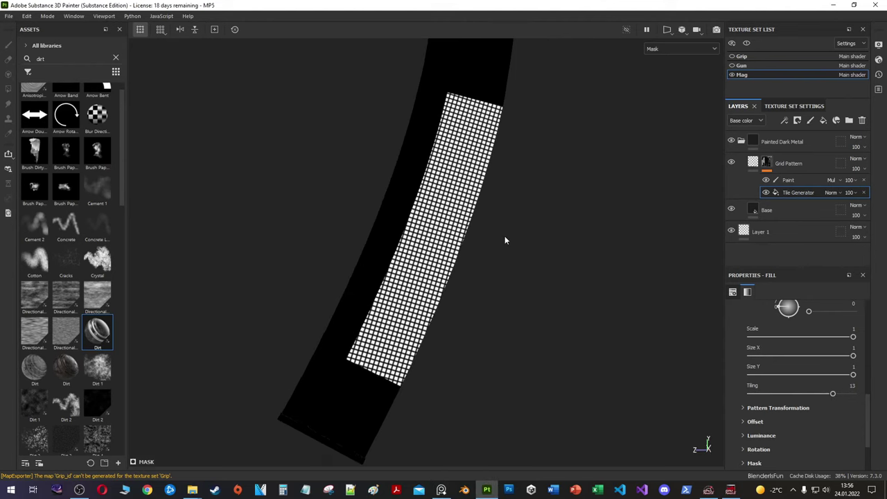
pyautogui.scroll(2, 796, 360)
pyautogui.moveTo(797, 385)
pyautogui.mouseDown()
pyautogui.moveTo(785, 388)
pyautogui.moveTo(804, 391)
pyautogui.moveTo(816, 370)
pyautogui.mouseUp()
# Step: Try several pattern types, including Disc, and settle back on Bell
pyautogui.click(803, 335)
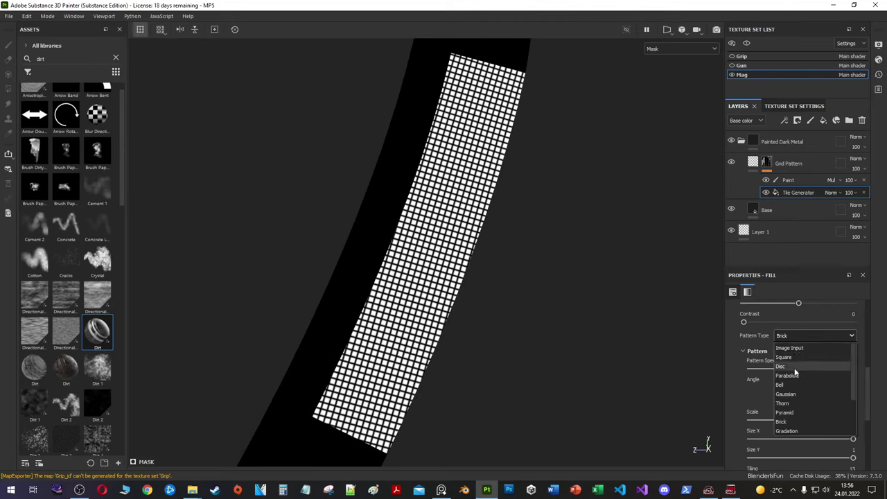
pyautogui.click(783, 385)
pyautogui.click(802, 339)
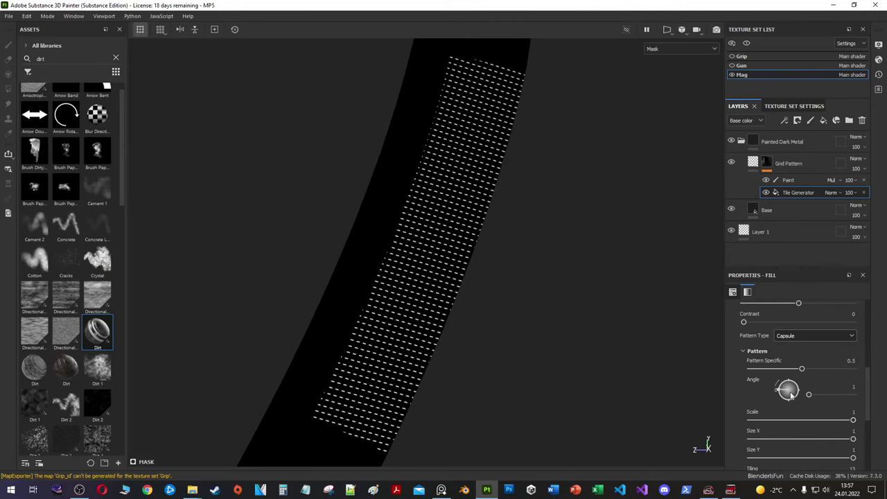
pyautogui.click(814, 336)
pyautogui.click(793, 354)
pyautogui.scroll(-1, 793, 312)
pyautogui.scroll(1, 793, 311)
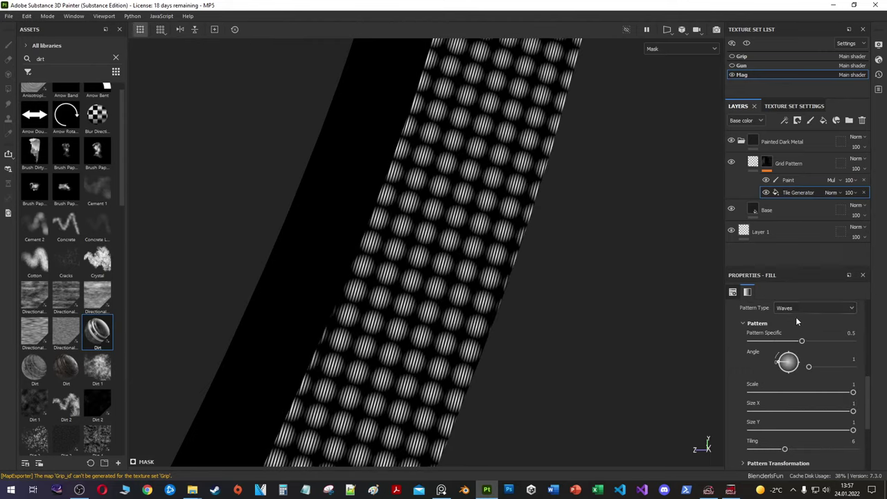
pyautogui.scroll(3, 795, 317)
pyautogui.click(795, 311)
pyautogui.scroll(1, 789, 332)
pyautogui.click(790, 331)
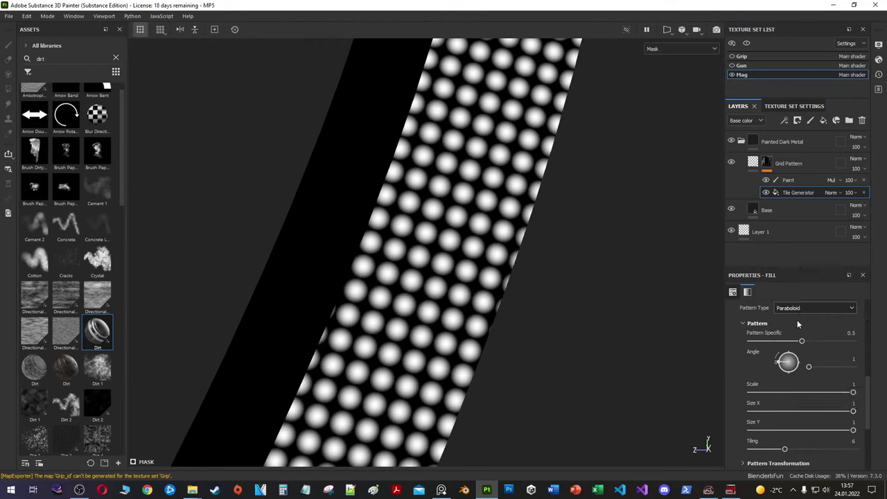
pyautogui.scroll(3, 797, 320)
pyautogui.click(810, 390)
pyautogui.click(783, 421)
pyautogui.click(811, 391)
pyautogui.click(788, 440)
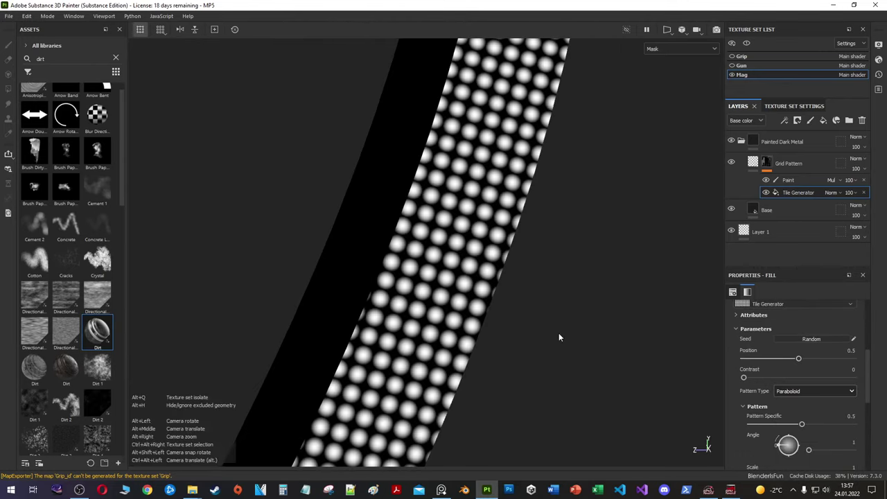
# Step: Switch to Material view and tweak the Pattern Transformation sliders
pyautogui.press('m')
pyautogui.scroll(-2, 793, 414)
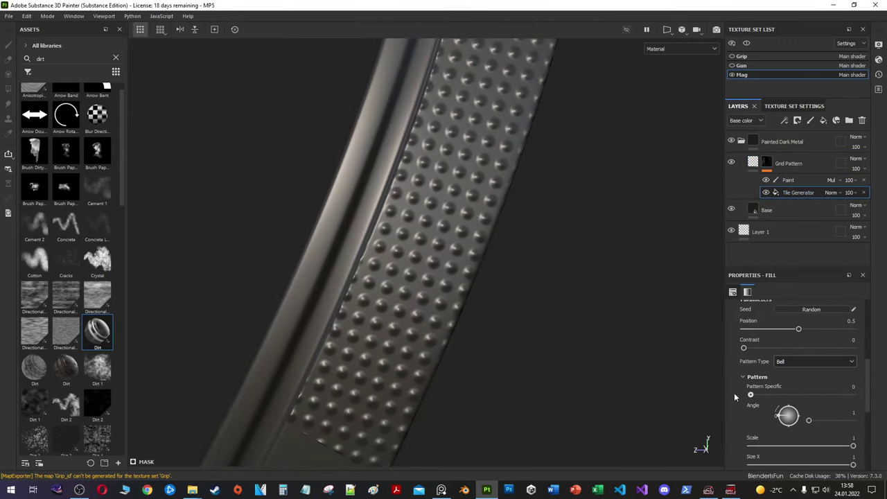
pyautogui.click(743, 376)
pyautogui.click(769, 390)
pyautogui.scroll(-1, 764, 355)
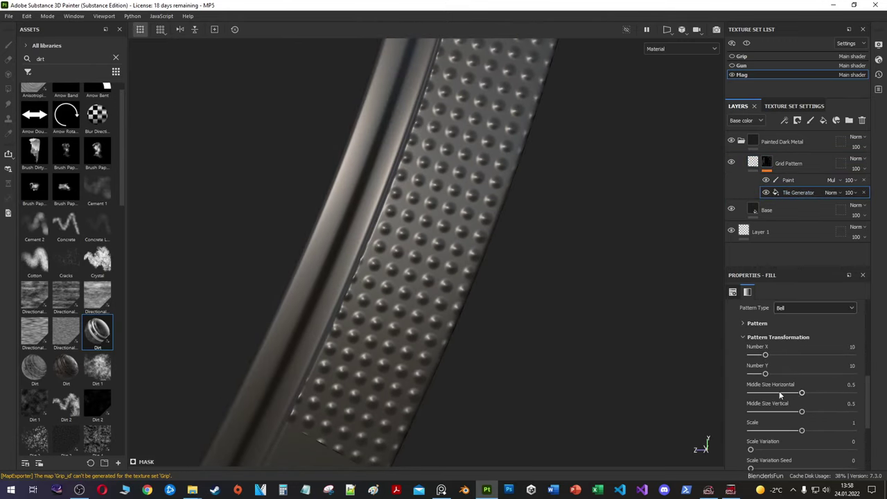
pyautogui.moveTo(824, 423); pyautogui.dragTo(802, 430)
pyautogui.scroll(-1, 797, 415)
pyautogui.moveTo(750, 423); pyautogui.dragTo(772, 409)
pyautogui.scroll(2, 741, 374)
pyautogui.click(744, 361)
pyautogui.click(743, 350)
pyautogui.click(742, 364)
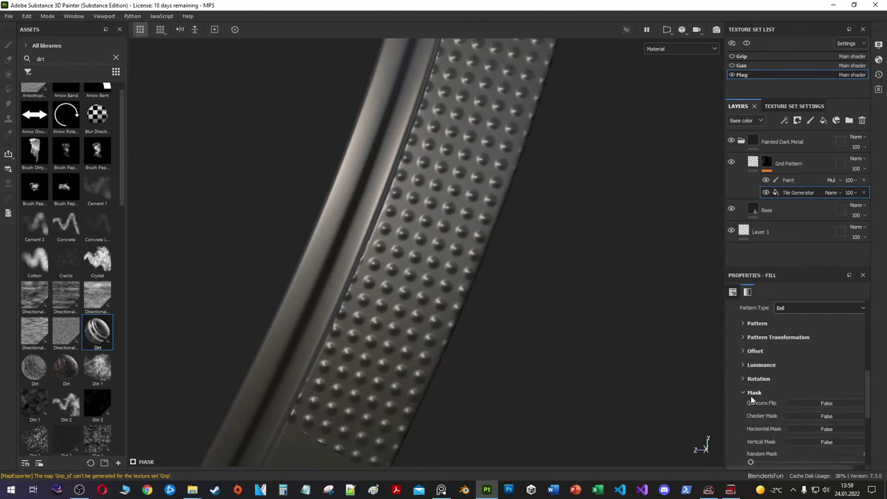
# Step: Turn off the horizontal mask, adjust Blending, and try Waves then Capsule patterns
pyautogui.click(802, 426)
pyautogui.click(754, 392)
pyautogui.scroll(-2, 787, 398)
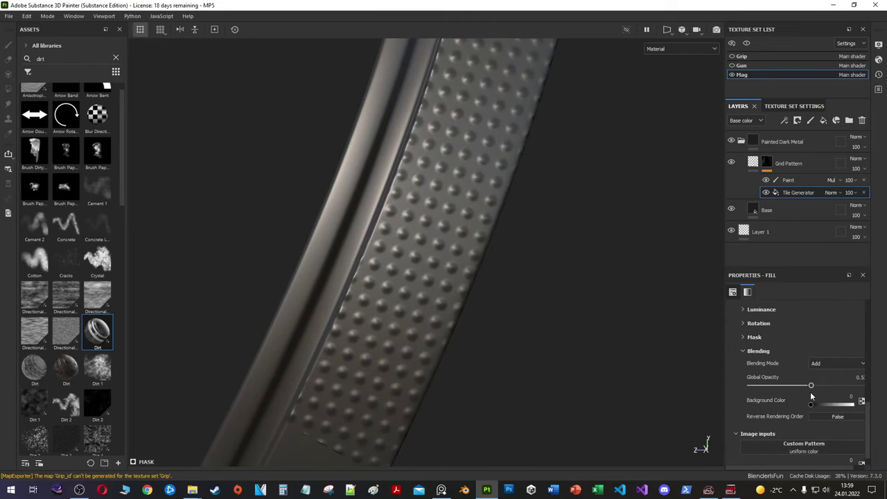
pyautogui.moveTo(811, 388); pyautogui.dragTo(857, 387)
pyautogui.click(751, 405)
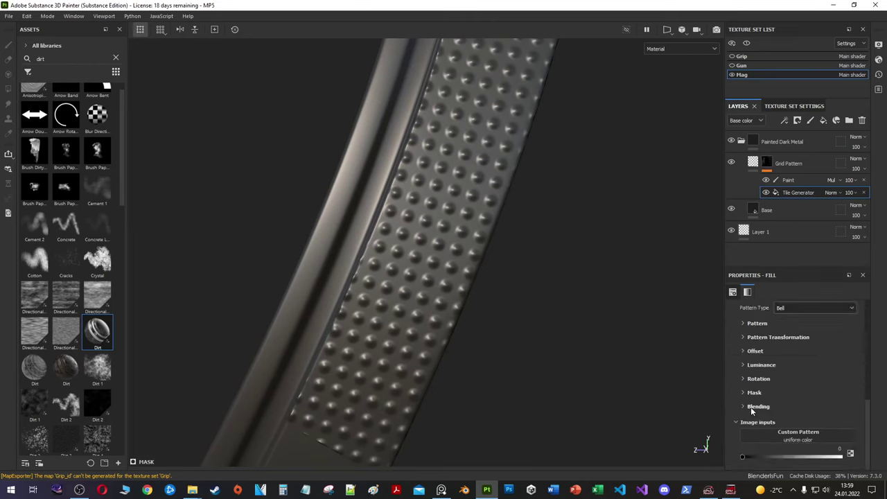
pyautogui.scroll(2, 750, 406)
pyautogui.click(795, 363)
pyautogui.click(793, 412)
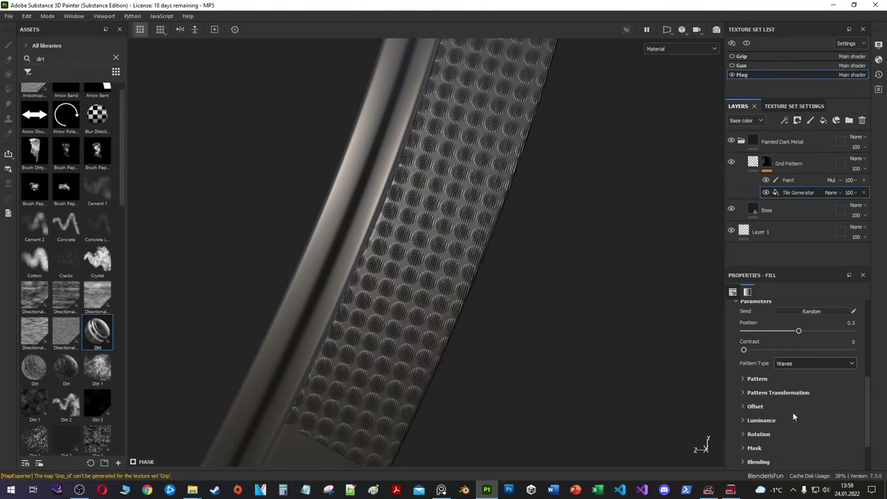
pyautogui.click(796, 363)
pyautogui.click(791, 376)
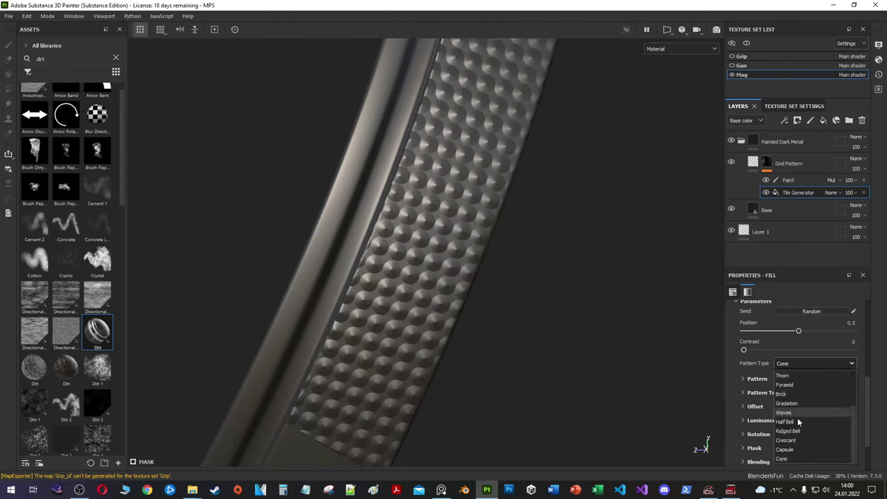
# Step: Add a Blur filter to the Grid Pattern mask
pyautogui.rightClick(769, 192)
pyautogui.click(792, 230)
pyautogui.click(758, 337)
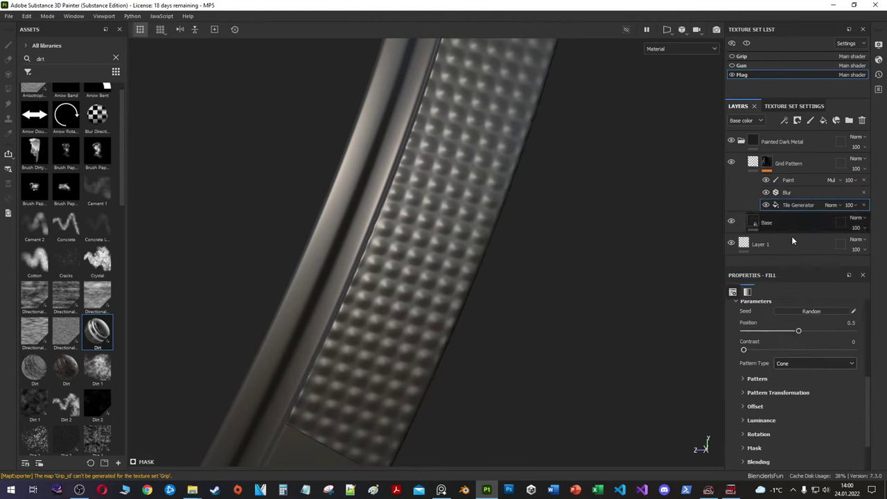
# Step: Select the mask's Blur filter and lower its intensity so the dots sharpen
pyautogui.click(814, 363)
pyautogui.click(799, 392)
pyautogui.click(800, 363)
pyautogui.click(800, 378)
pyautogui.click(786, 192)
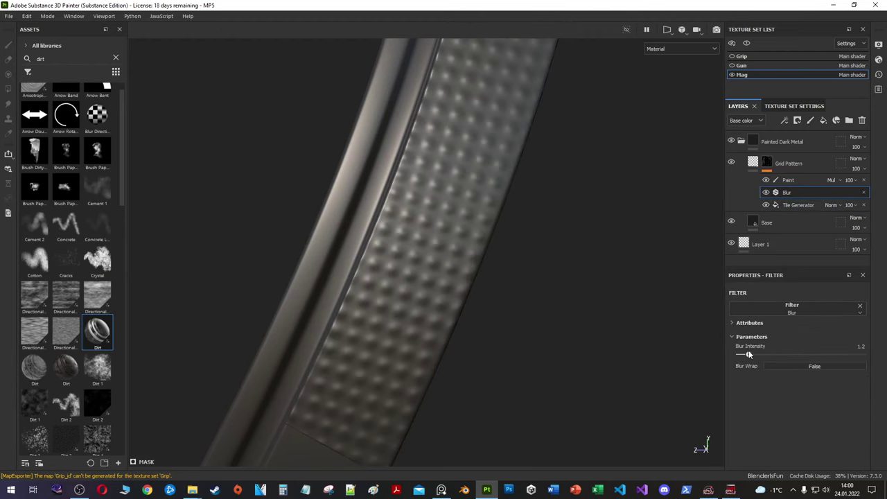
pyautogui.moveTo(748, 354); pyautogui.dragTo(742, 354)
# Step: Set the Tile Generator's pattern type back to Cone
pyautogui.click(786, 205)
pyautogui.click(814, 363)
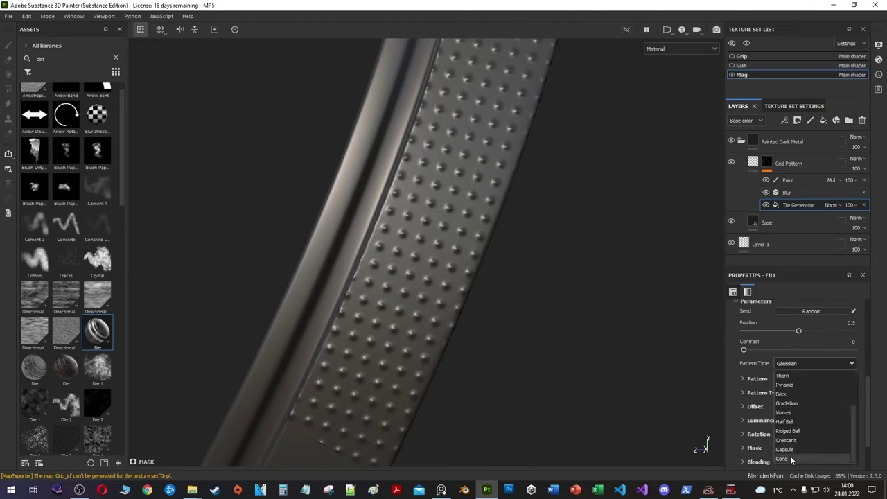
pyautogui.click(793, 456)
pyautogui.scroll(-2, 783, 404)
pyautogui.scroll(2, 762, 360)
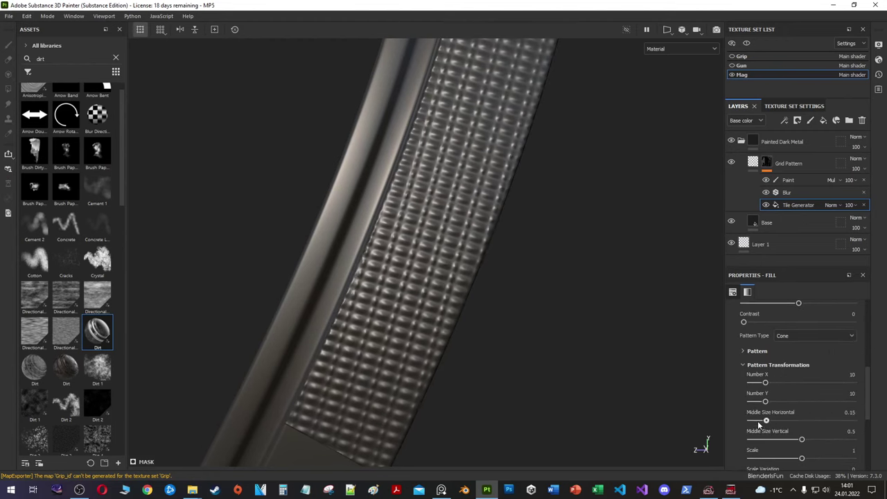
# Step: Clear the dot gaps and interstice variation, and stagger alternate rows by 0.5 offset
pyautogui.click(742, 364)
pyautogui.click(742, 379)
pyautogui.moveTo(750, 368)
pyautogui.mouseDown()
pyautogui.moveTo(834, 369)
pyautogui.moveTo(751, 369)
pyautogui.mouseUp()
pyautogui.moveTo(750, 406); pyautogui.dragTo(783, 406)
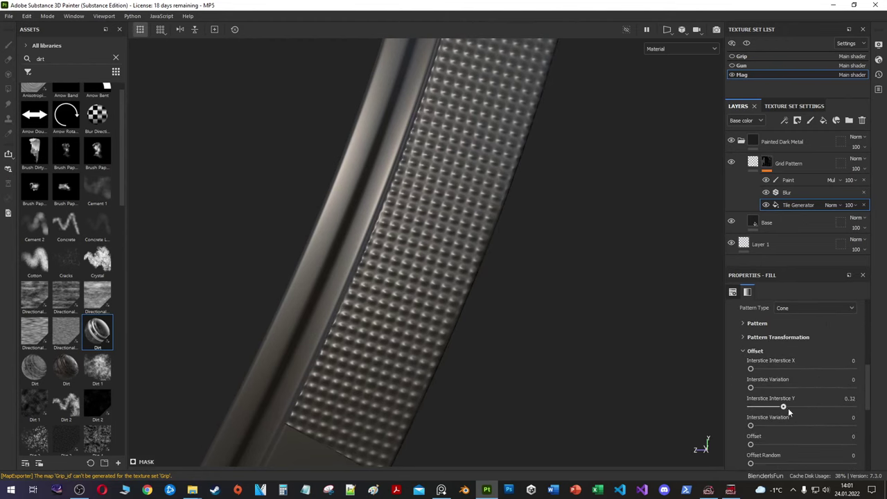
pyautogui.moveTo(852, 425); pyautogui.dragTo(750, 425)
pyautogui.moveTo(795, 407); pyautogui.dragTo(750, 407)
pyautogui.moveTo(750, 444); pyautogui.dragTo(767, 444)
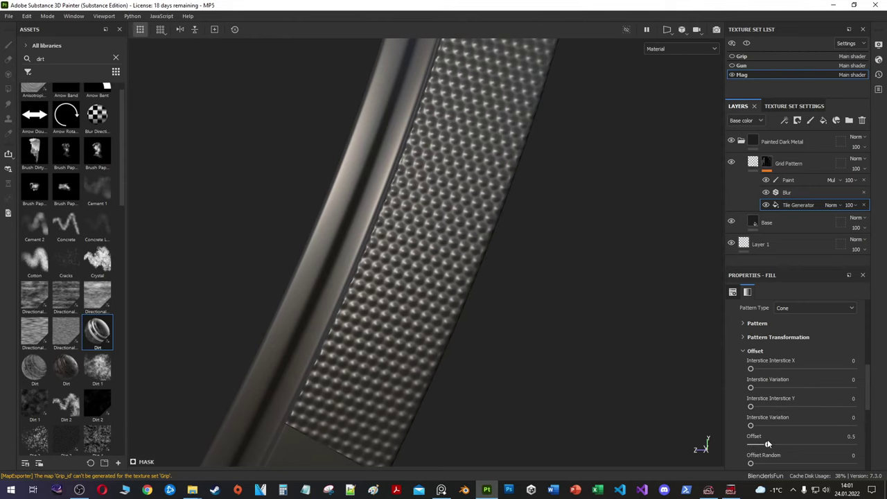
pyautogui.keyDown('alt'); pyautogui.moveTo(589, 277); pyautogui.dragTo(526, 199); pyautogui.keyUp('alt')
# Step: Adjust the Grid Pattern layer's height and select the Tile Generator in its mask
pyautogui.click(753, 162)
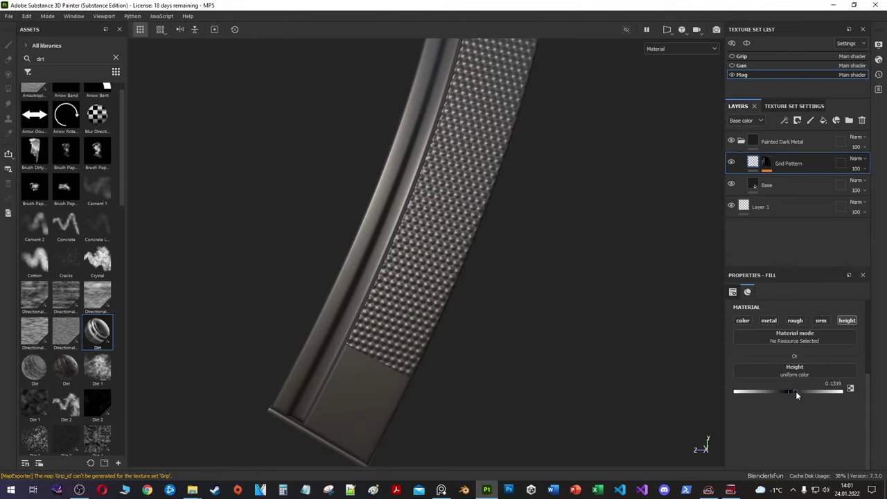
pyautogui.moveTo(795, 391); pyautogui.dragTo(786, 390)
pyautogui.click(766, 163)
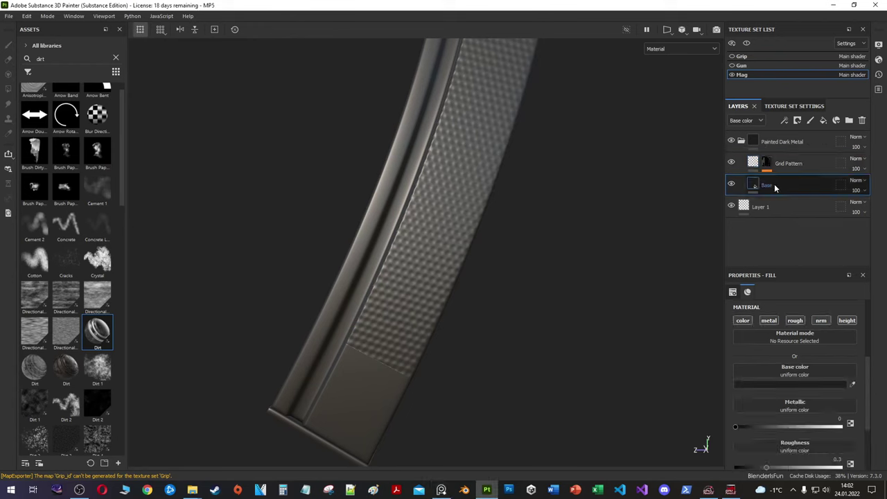
pyautogui.click(797, 205)
# Step: Set the grid's UV Scale to 9 and Rotation to 86.25, then select the Paint effect
pyautogui.scroll(-1, 768, 377)
pyautogui.moveTo(786, 339); pyautogui.dragTo(787, 338)
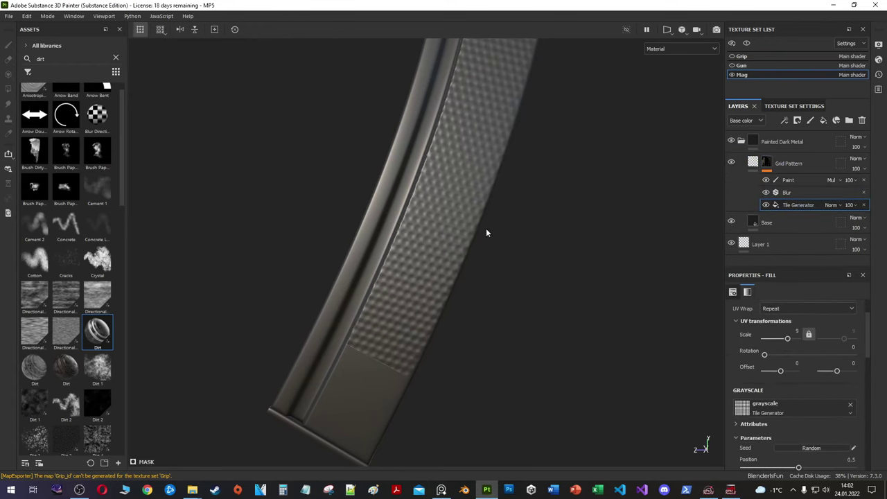
pyautogui.moveTo(486, 228)
pyautogui.keyDown('alt'); pyautogui.mouseDown()
pyautogui.moveTo(581, 246)
pyautogui.moveTo(526, 298)
pyautogui.mouseUp(); pyautogui.keyUp('alt')
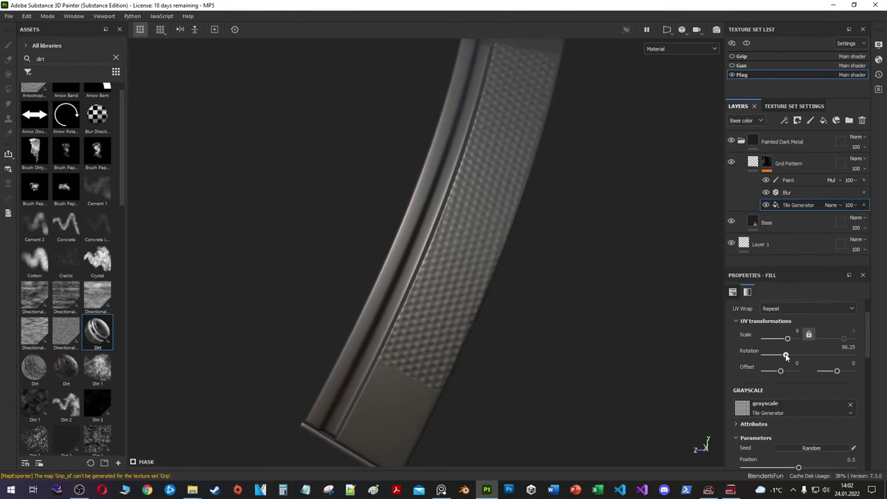
pyautogui.click(788, 179)
pyautogui.keyDown('alt'); pyautogui.moveTo(522, 347); pyautogui.dragTo(454, 354); pyautogui.keyUp('alt')
# Step: Search the assets for 'basic' and load the Basic Soft brush
pyautogui.doubleClick(69, 59)
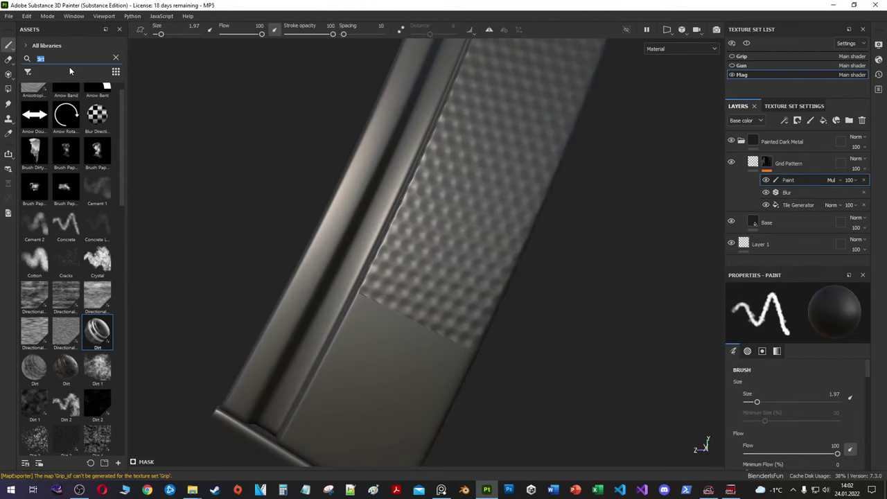
pyautogui.write('basic')
pyautogui.click(97, 100)
# Step: Orbit the magazine and switch to the split 3D/2D UV layout with F1
pyautogui.scroll(2, 416, 326)
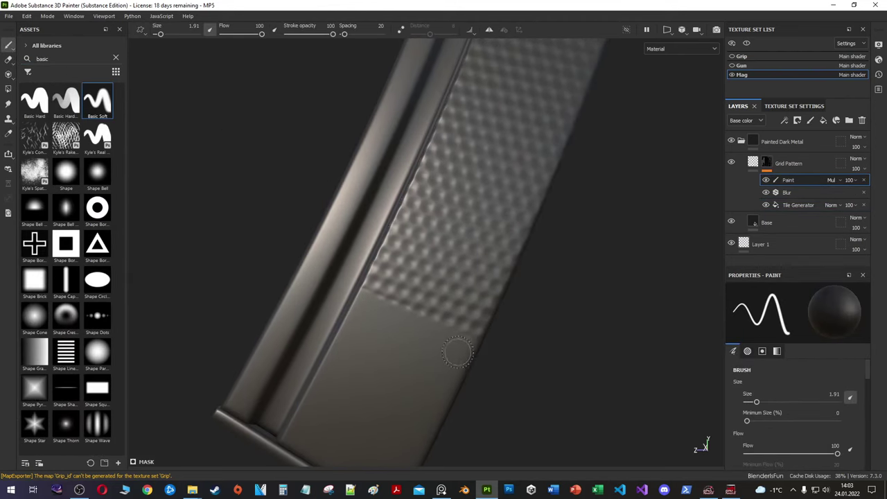
pyautogui.scroll(3, 457, 343)
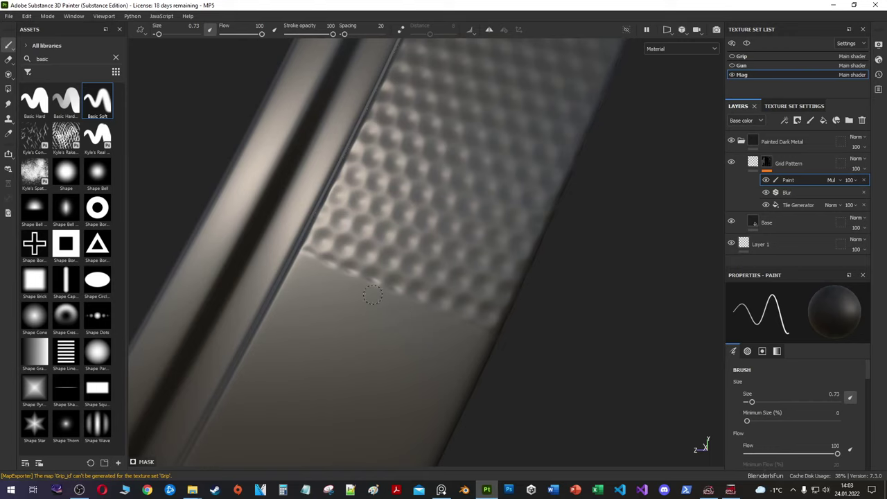
pyautogui.keyDown('alt'); pyautogui.moveTo(348, 265); pyautogui.dragTo(485, 312); pyautogui.keyUp('alt')
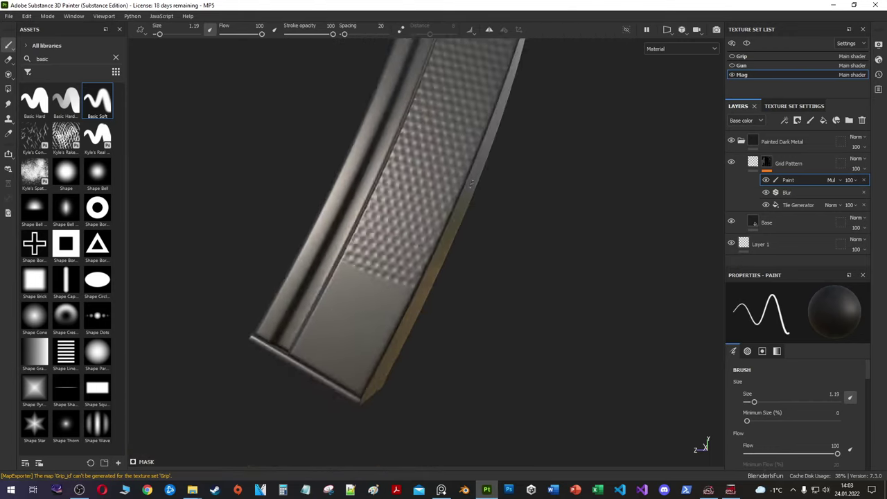
pyautogui.scroll(3, 509, 323)
pyautogui.keyDown('alt'); pyautogui.moveTo(554, 329); pyautogui.dragTo(382, 263); pyautogui.keyUp('alt')
pyautogui.press('F1')
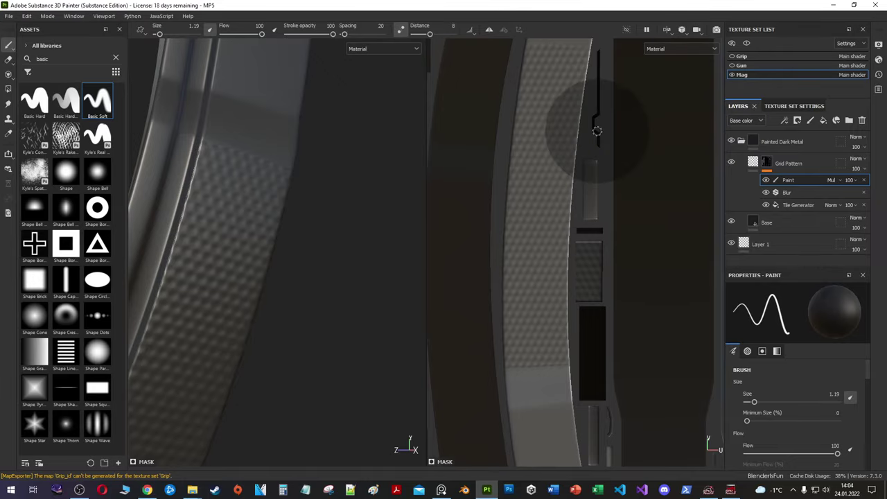
# Step: Display the mask instead of the material and adjust the brush size
pyautogui.scroll(1, 596, 132)
pyautogui.scroll(2, 575, 153)
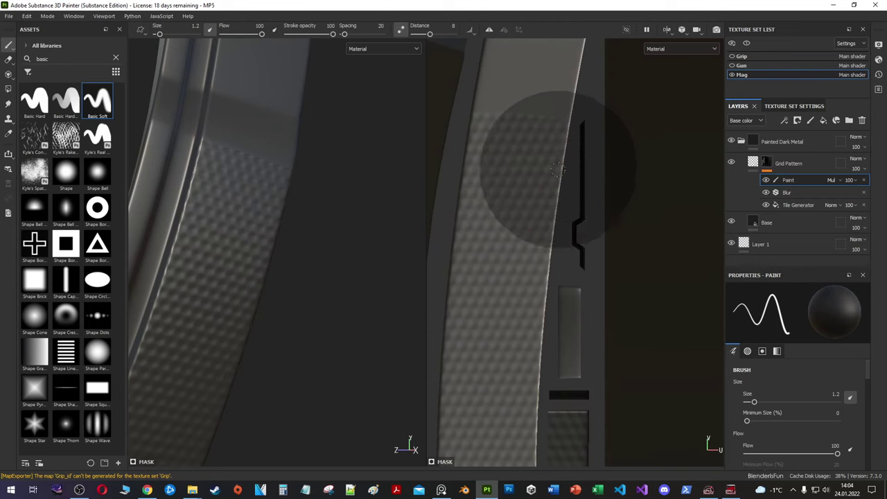
pyautogui.press('m')
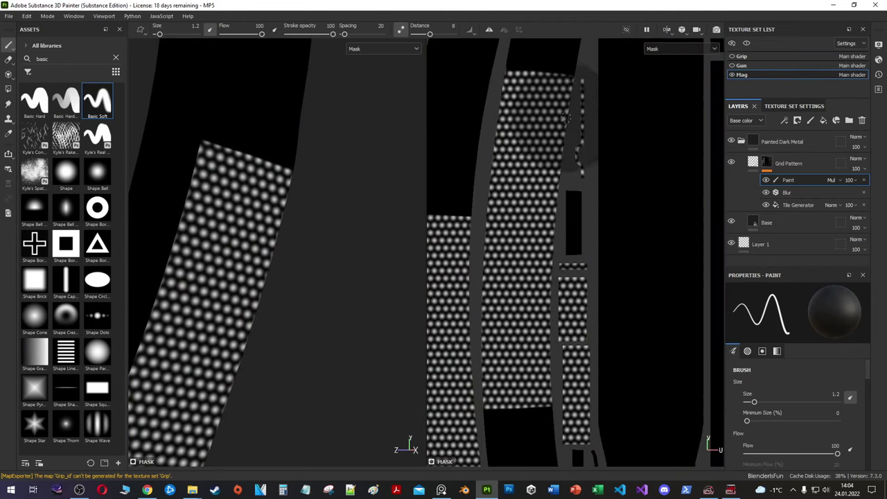
pyautogui.press(']')
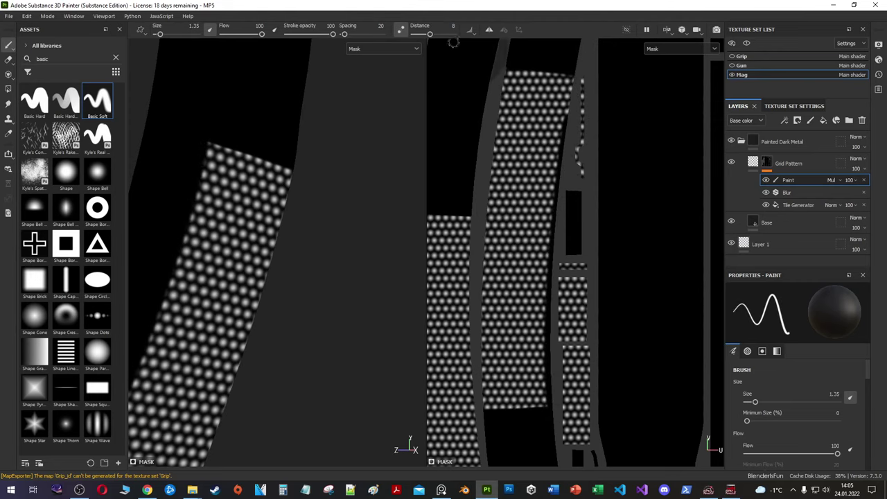
pyautogui.scroll(-3, 394, 200)
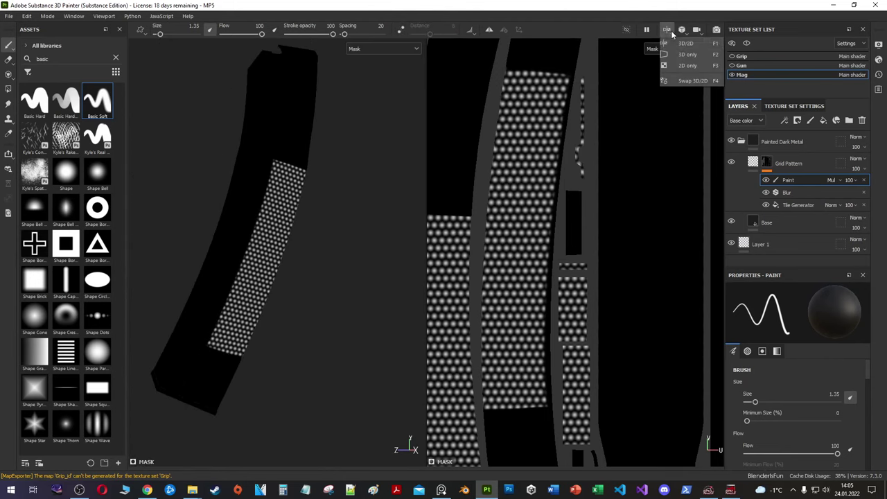
# Step: Select the Grid Pattern layer, widen the UV view, and return to painting its mask
pyautogui.click(788, 163)
pyautogui.scroll(3, 568, 228)
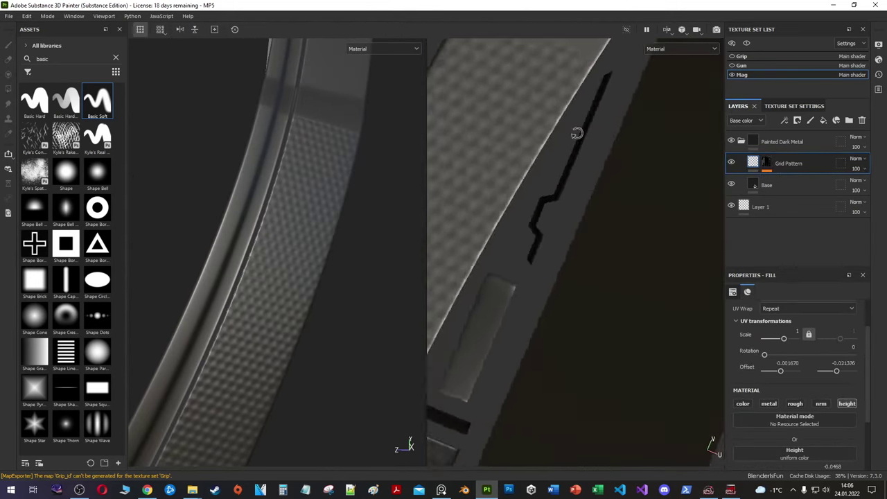
pyautogui.moveTo(425, 253); pyautogui.dragTo(376, 253)
pyautogui.moveTo(291, 102)
pyautogui.keyDown('alt'); pyautogui.mouseDown()
pyautogui.moveTo(183, 87)
pyautogui.moveTo(224, 93)
pyautogui.moveTo(333, 183)
pyautogui.moveTo(320, 228)
pyautogui.mouseUp(); pyautogui.keyUp('alt')
pyautogui.press('1')
pyautogui.click(488, 29)
pyautogui.press('m')
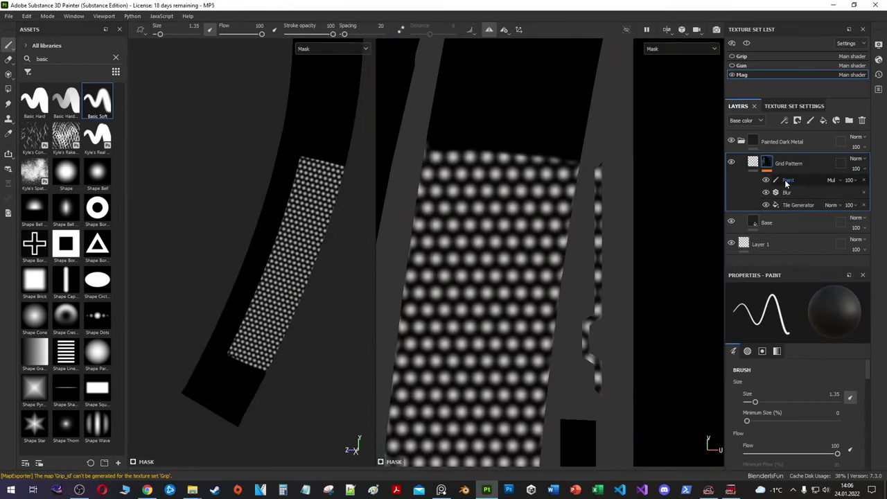
pyautogui.scroll(-3, 554, 263)
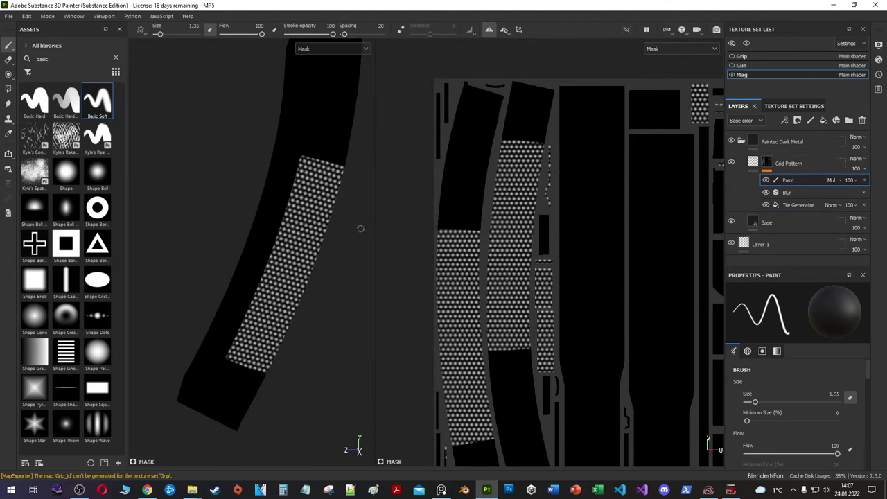
pyautogui.scroll(2, 544, 208)
pyautogui.scroll(3, 543, 208)
# Step: Mask off the dots along the grid's right edge, check the UV islands, then view the material
pyautogui.keyDown('shift'); pyautogui.click(529, 312); pyautogui.keyUp('shift')
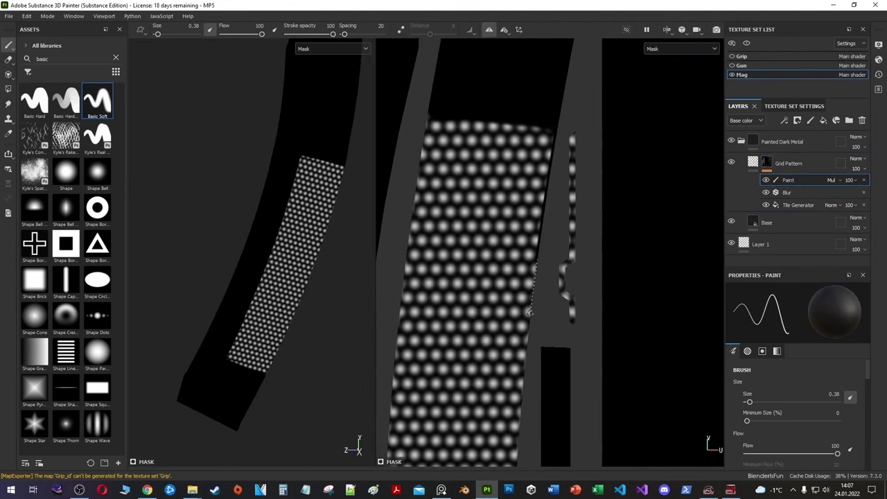
pyautogui.moveTo(522, 390); pyautogui.dragTo(539, 127, button='middle')
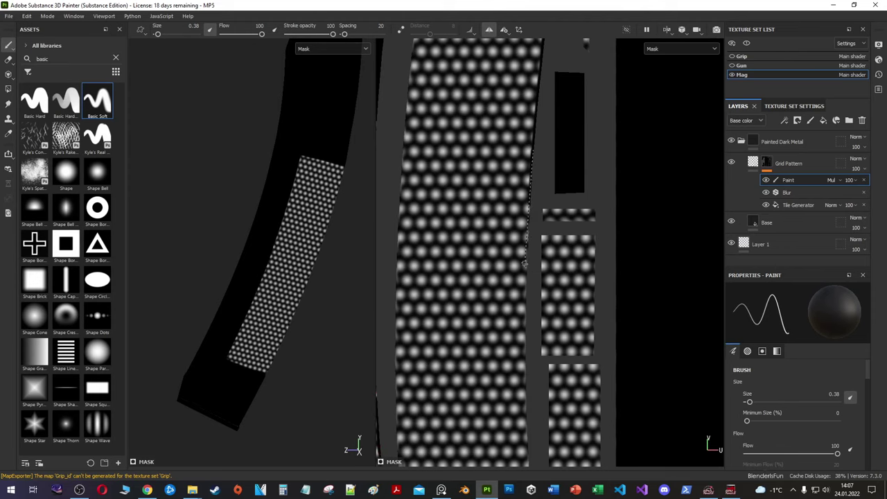
pyautogui.moveTo(525, 416); pyautogui.dragTo(524, 242, button='middle')
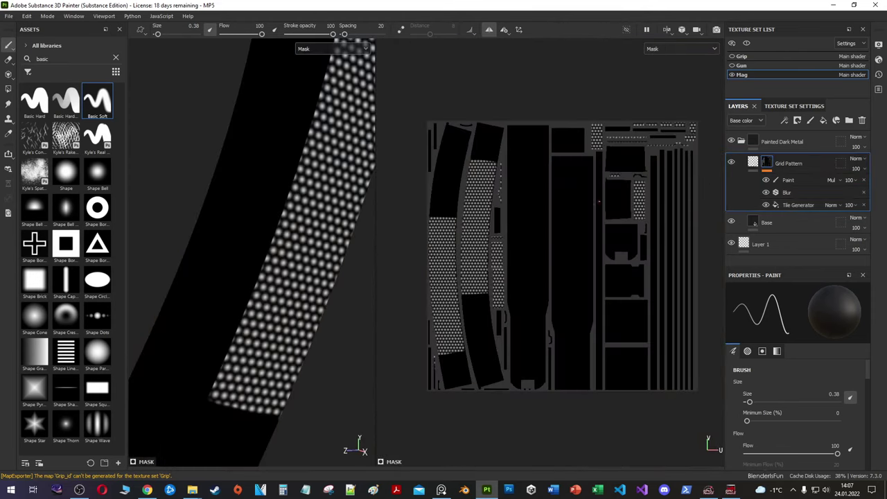
pyautogui.scroll(3, 599, 202)
pyautogui.scroll(3, 554, 291)
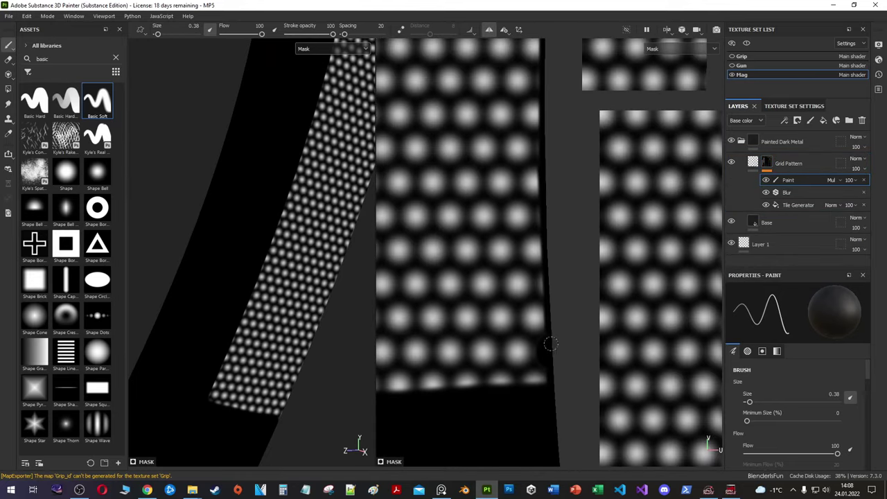
pyautogui.moveTo(541, 295)
pyautogui.mouseDown(button='middle')
pyautogui.moveTo(552, 245)
pyautogui.moveTo(552, 273)
pyautogui.moveTo(540, 212)
pyautogui.moveTo(563, 238)
pyautogui.moveTo(563, 262)
pyautogui.moveTo(566, 208)
pyautogui.moveTo(573, 288)
pyautogui.moveTo(569, 254)
pyautogui.moveTo(580, 277)
pyautogui.moveTo(583, 221)
pyautogui.mouseUp(button='middle')
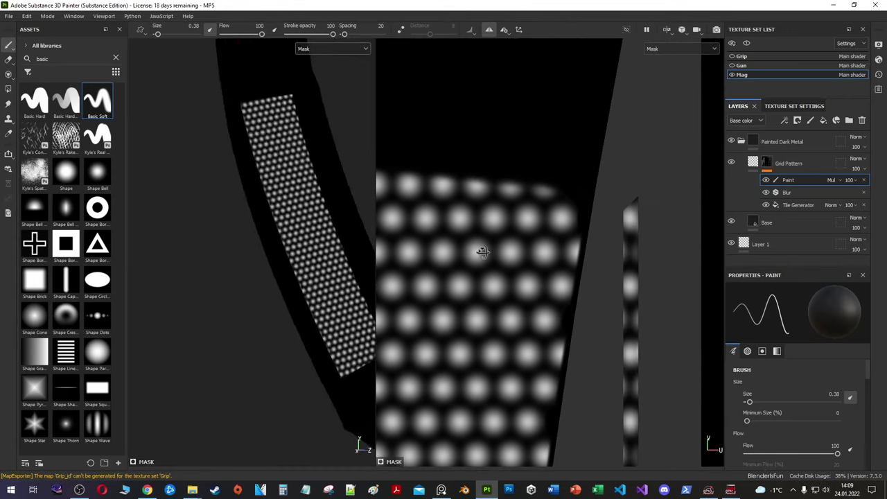
pyautogui.press('m')
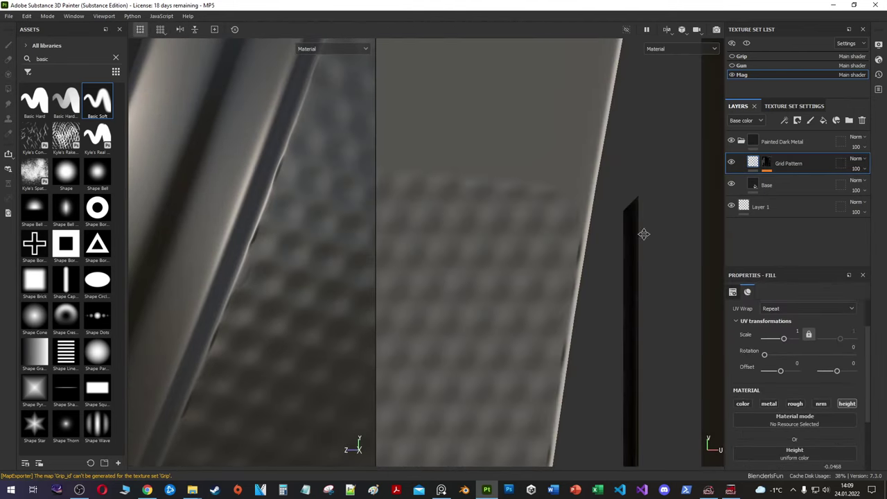
pyautogui.keyDown('alt'); pyautogui.moveTo(248, 222); pyautogui.dragTo(260, 254); pyautogui.keyUp('alt')
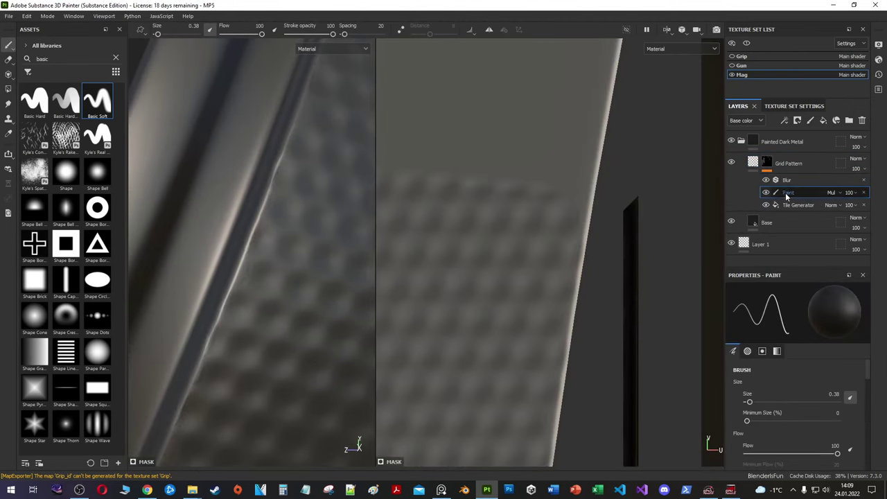
pyautogui.keyDown('alt'); pyautogui.moveTo(312, 208); pyautogui.dragTo(173, 194); pyautogui.keyUp('alt')
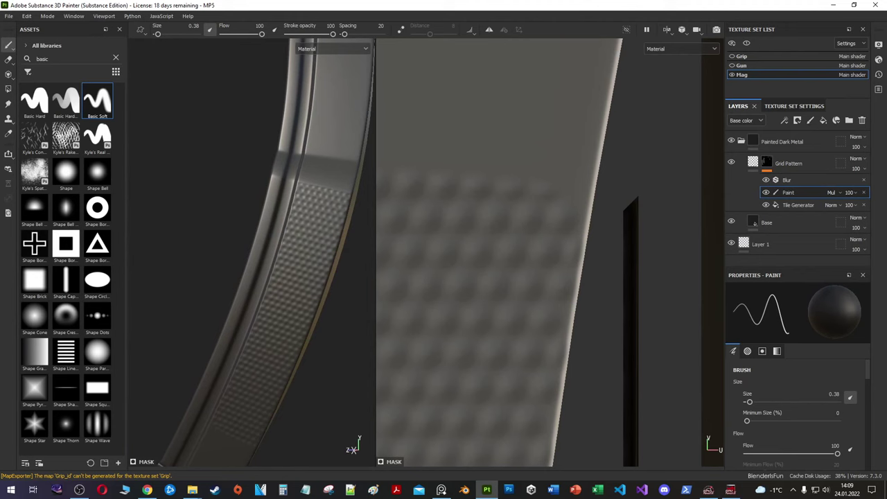
pyautogui.keyDown('alt'); pyautogui.click(767, 164); pyautogui.keyUp('alt')
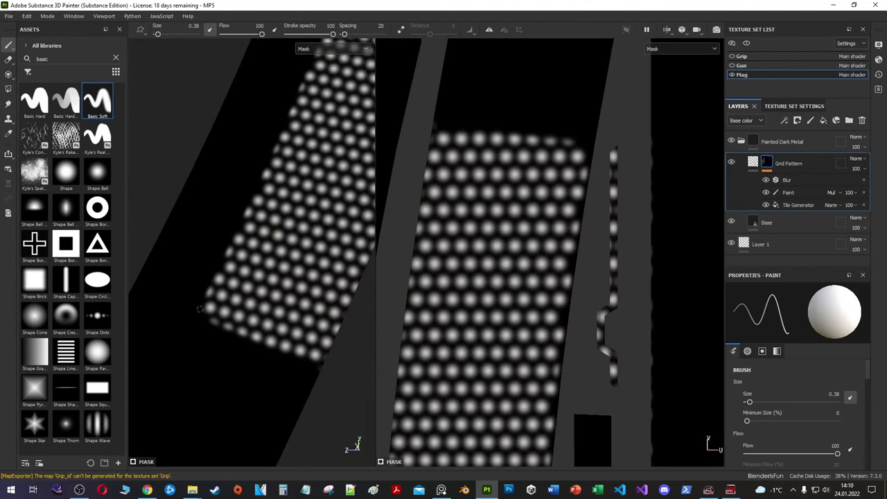
pyautogui.moveTo(200, 309); pyautogui.dragTo(202, 318)
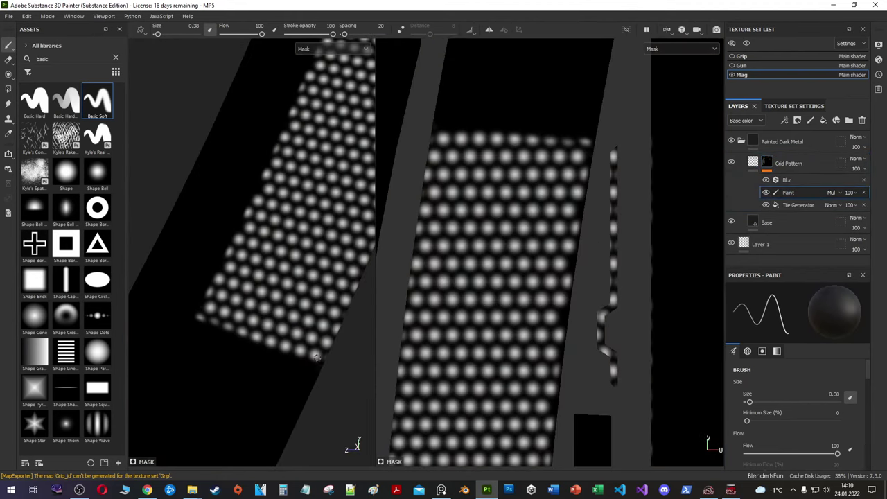
pyautogui.moveTo(315, 357)
pyautogui.keyDown('alt'); pyautogui.mouseDown()
pyautogui.moveTo(303, 287)
pyautogui.moveTo(282, 251)
pyautogui.moveTo(321, 271)
pyautogui.moveTo(251, 212)
pyautogui.mouseUp(); pyautogui.keyUp('alt')
pyautogui.press('m')
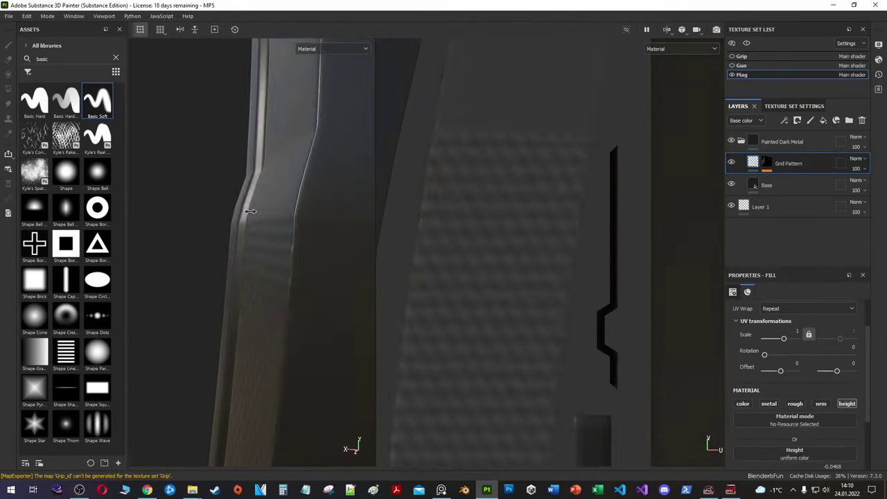
pyautogui.click(767, 164)
pyautogui.press('m')
pyautogui.keyDown('alt'); pyautogui.moveTo(439, 158); pyautogui.dragTo(451, 290); pyautogui.keyUp('alt')
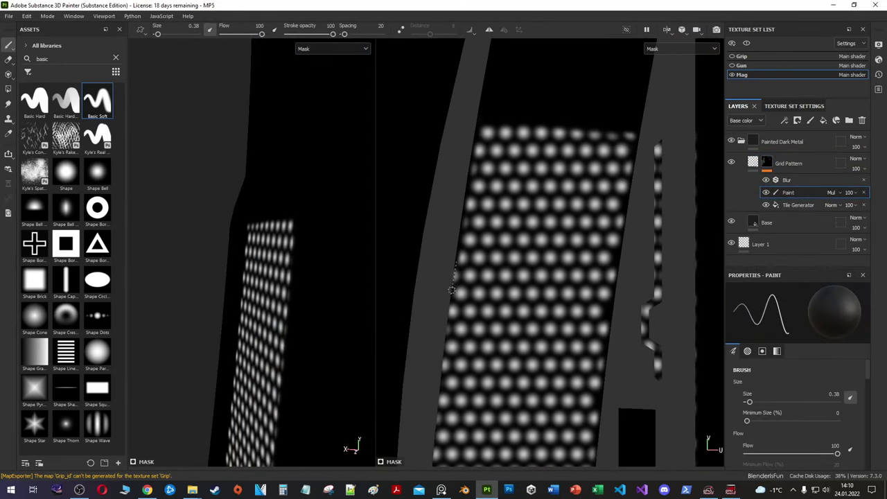
pyautogui.moveTo(444, 356); pyautogui.dragTo(472, 196, button='middle')
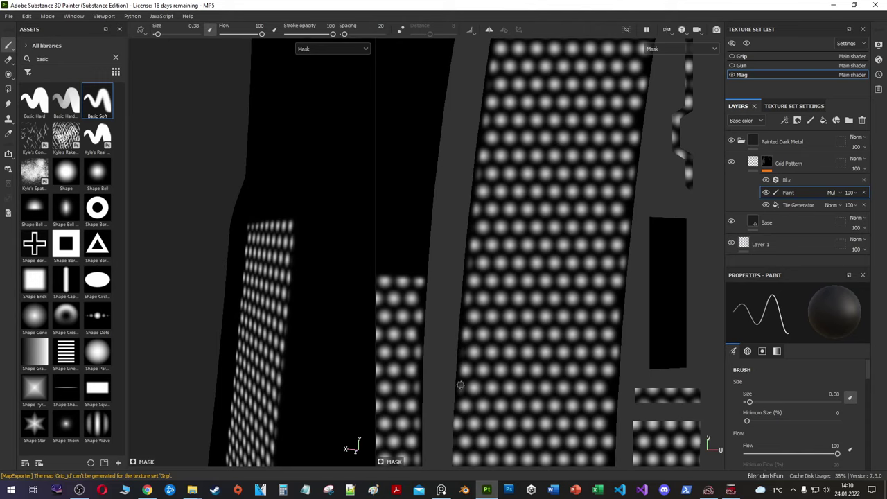
pyautogui.moveTo(460, 385); pyautogui.dragTo(461, 318, button='middle')
pyautogui.moveTo(460, 441); pyautogui.dragTo(449, 230, button='middle')
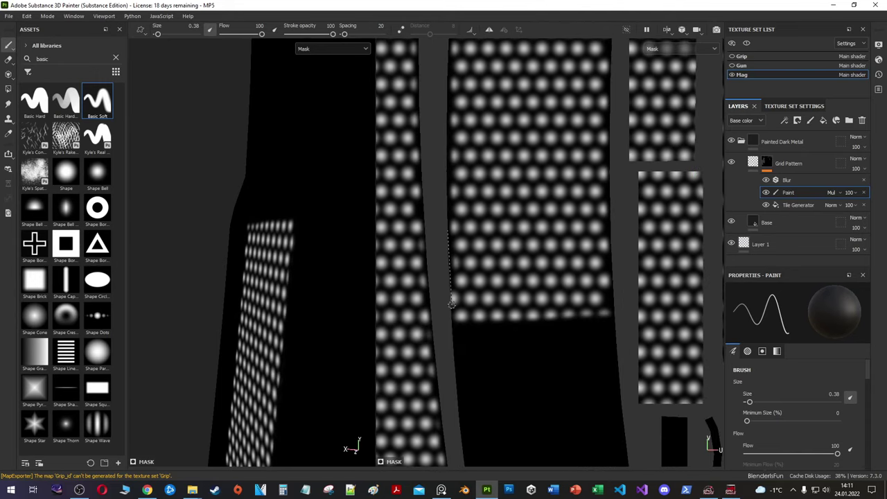
pyautogui.press('m')
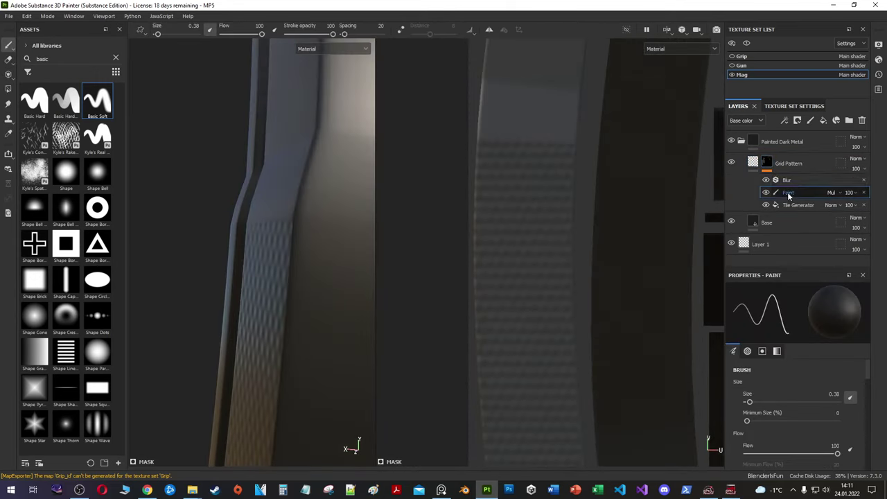
pyautogui.press('m')
pyautogui.moveTo(525, 350); pyautogui.dragTo(480, 177, button='middle')
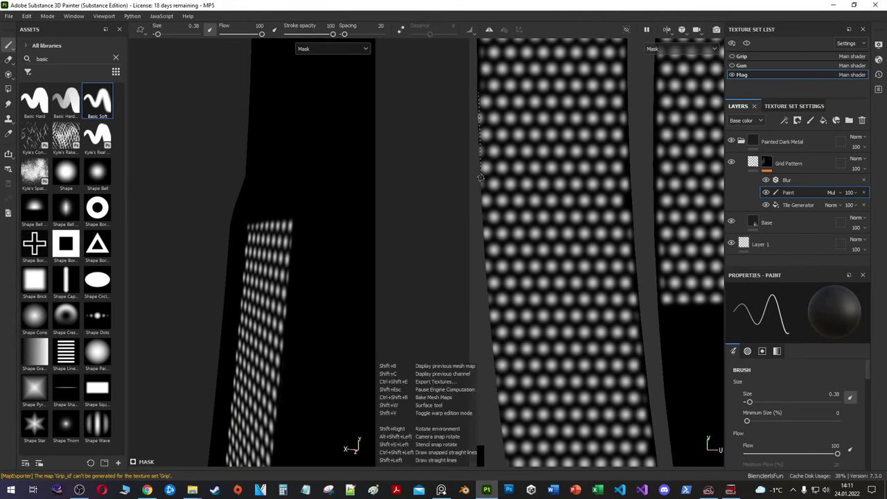
pyautogui.moveTo(494, 347); pyautogui.dragTo(487, 232, button='middle')
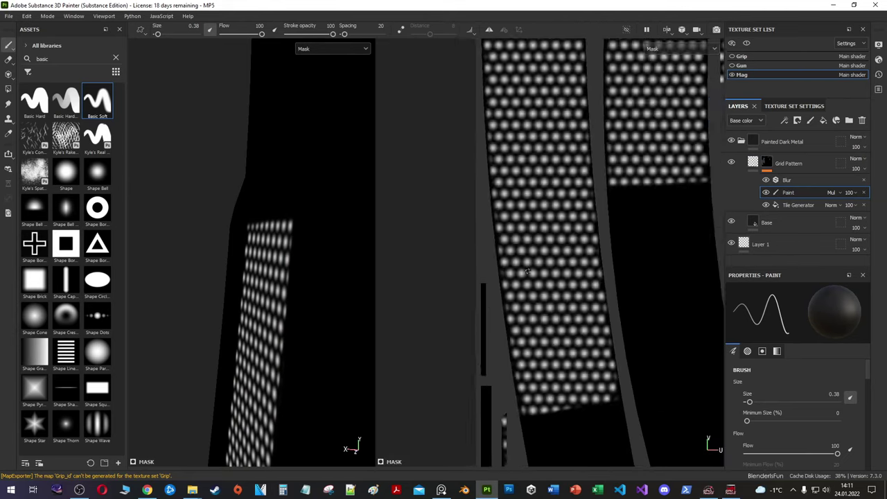
pyautogui.scroll(2, 622, 408)
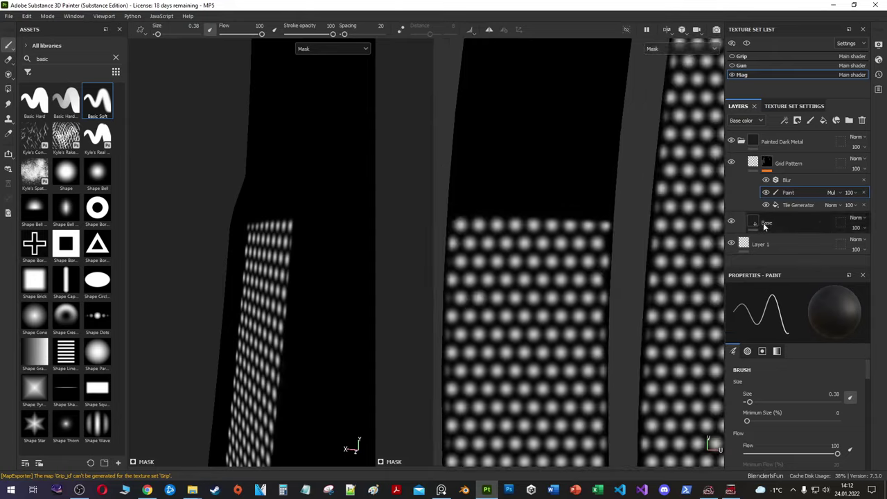
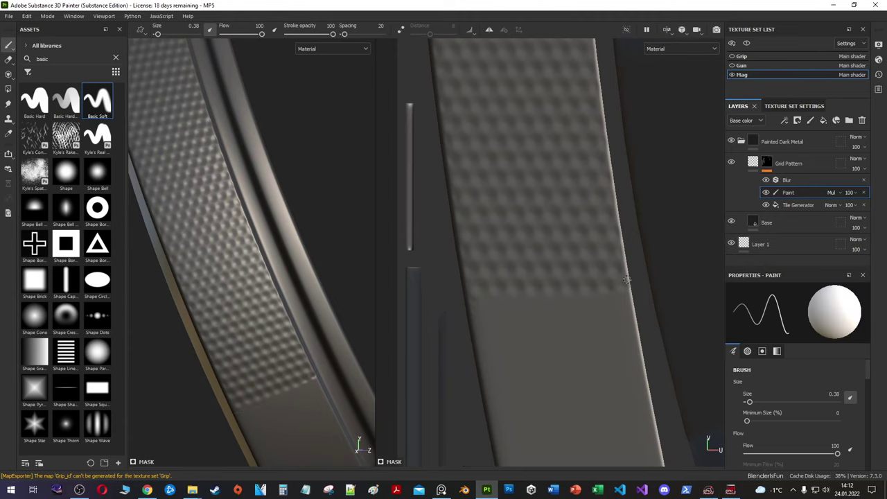
# Step: Add a new layer above Grid Pattern with a black mask and a Paint effect
pyautogui.scroll(3, 235, 390)
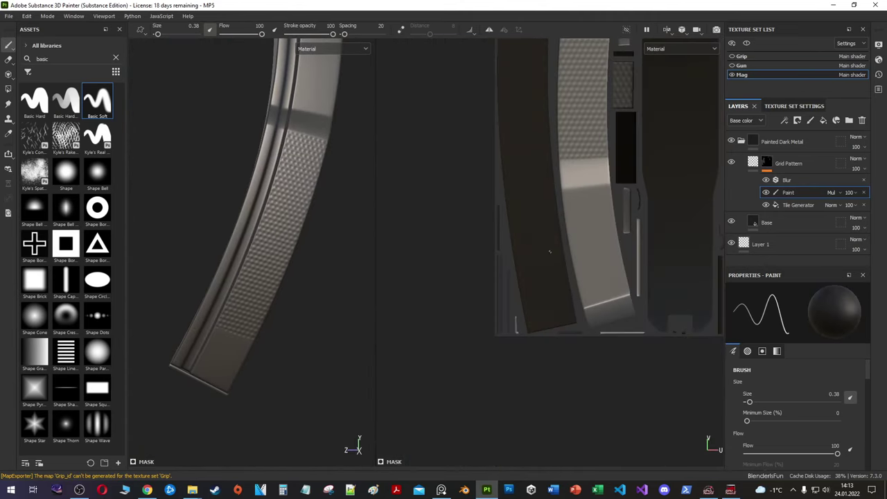
pyautogui.rightClick(788, 162)
pyautogui.click(762, 337)
pyautogui.write('P')
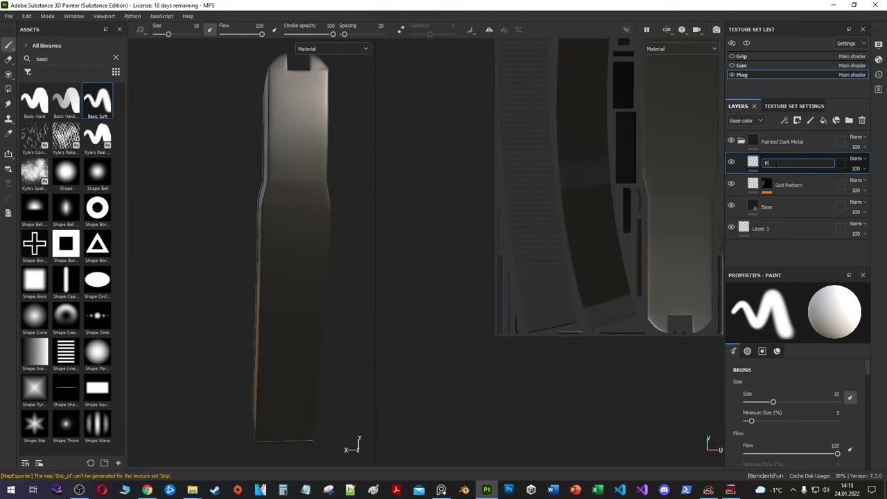
pyautogui.rightClick(778, 168)
pyautogui.click(792, 309)
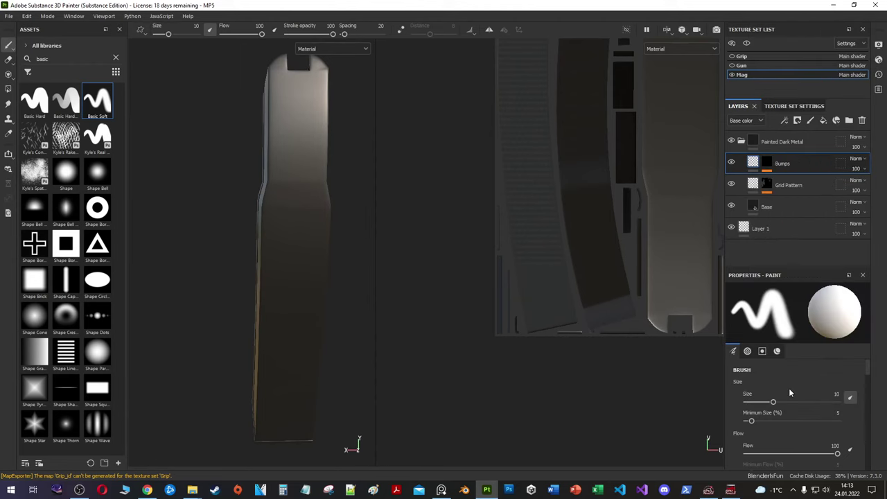
pyautogui.scroll(-5, 821, 399)
pyautogui.rightClick(767, 163)
pyautogui.click(797, 181)
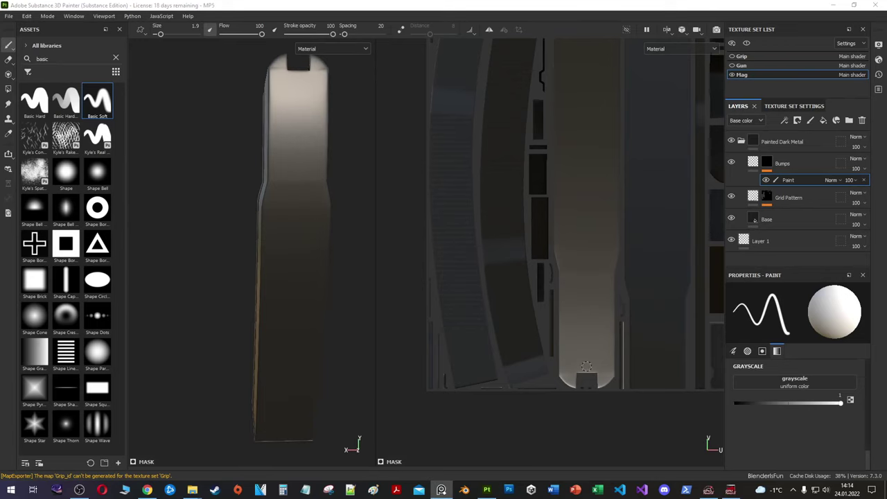
# Step: Switch to the mask view, then undo and restore the mask's Paint effect
pyautogui.moveTo(586, 366); pyautogui.dragTo(547, 416, button='middle')
pyautogui.press('m')
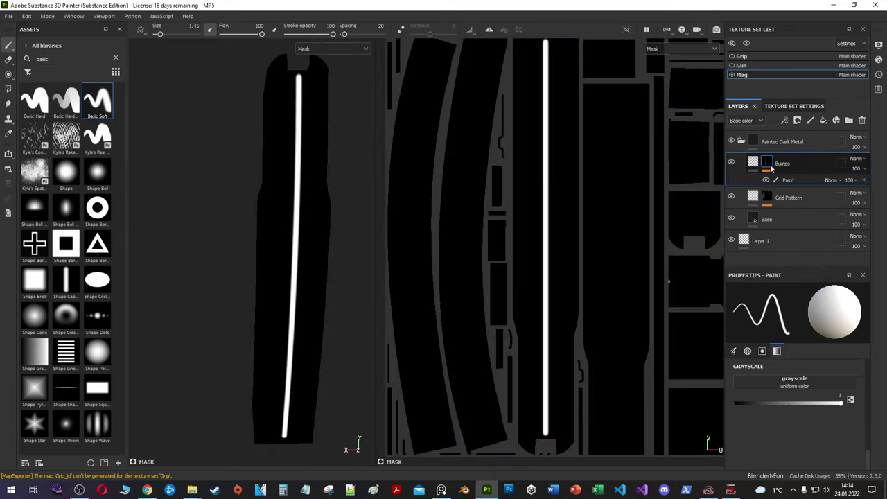
pyautogui.scroll(2, 559, 267)
pyautogui.scroll(-2, 559, 267)
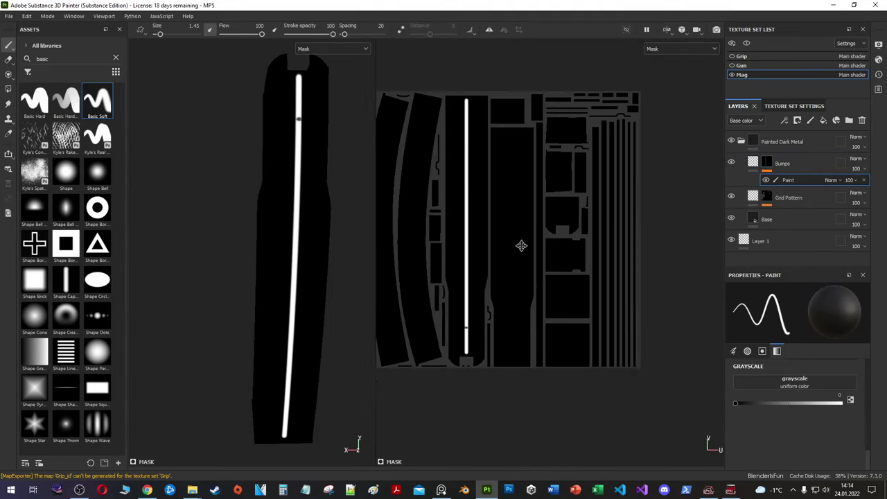
pyautogui.scroll(2, 520, 242)
pyautogui.scroll(1, 612, 234)
pyautogui.scroll(-1, 589, 226)
pyautogui.hotkey('ctrl', 'z')
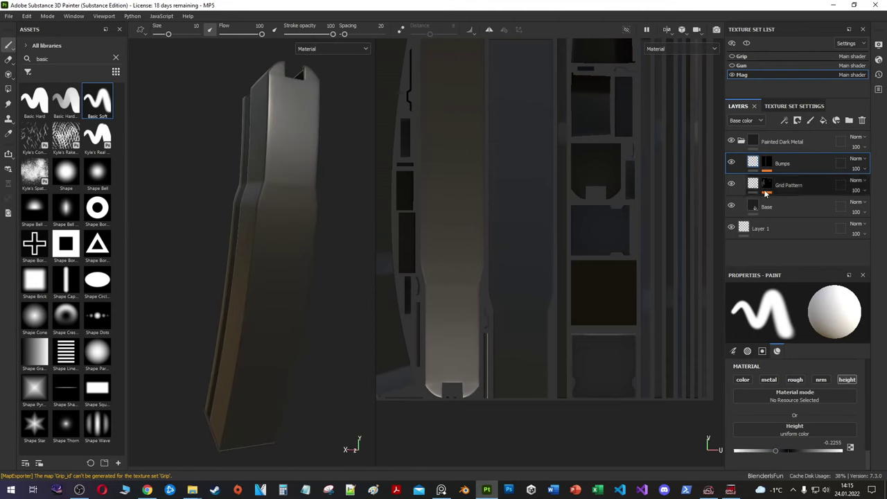
pyautogui.hotkey('ctrl', 'y')
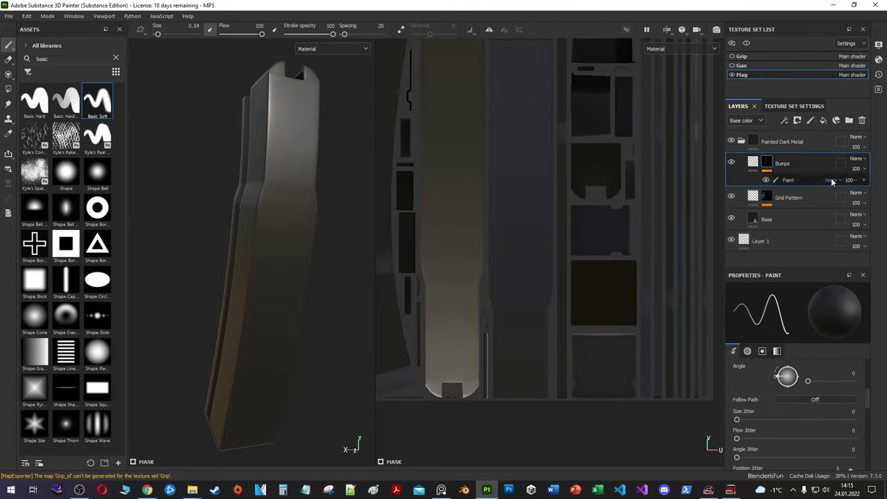
# Step: Check the Paint effect's options, show only the 3D view, and undo/redo the new layer
pyautogui.rightClick(789, 180)
pyautogui.press('Escape')
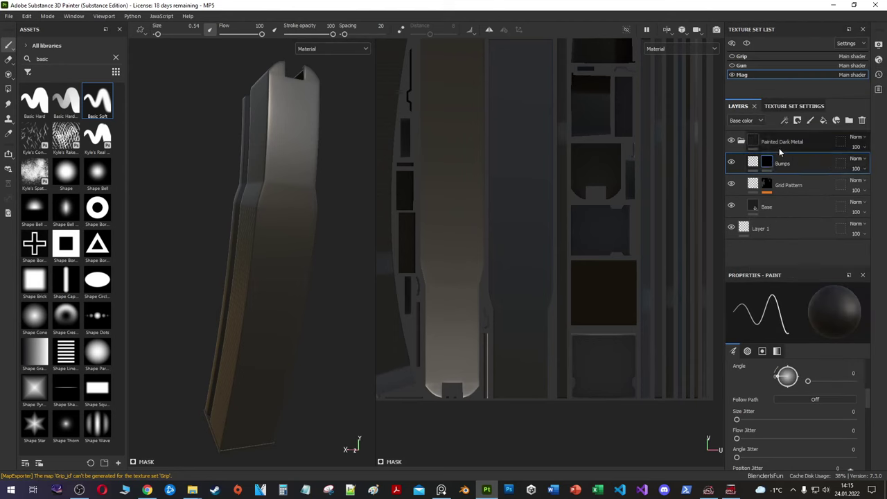
pyautogui.click(748, 166)
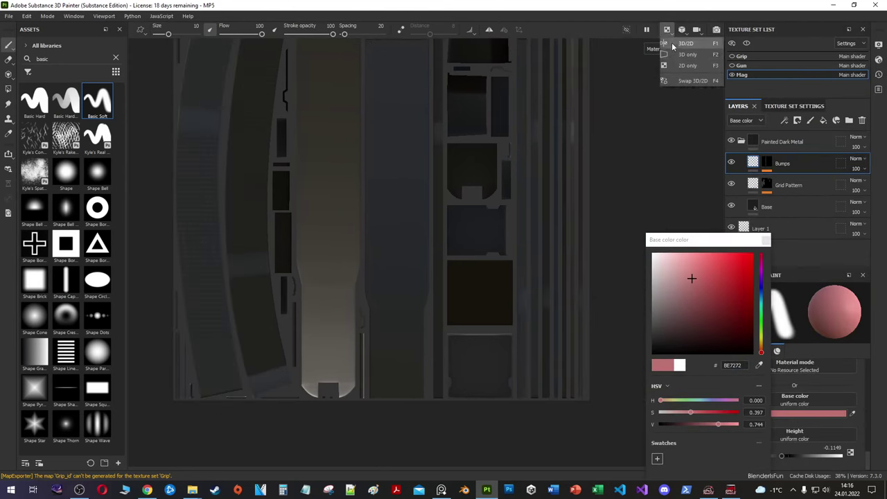
pyautogui.hotkey('ctrl', 'y')
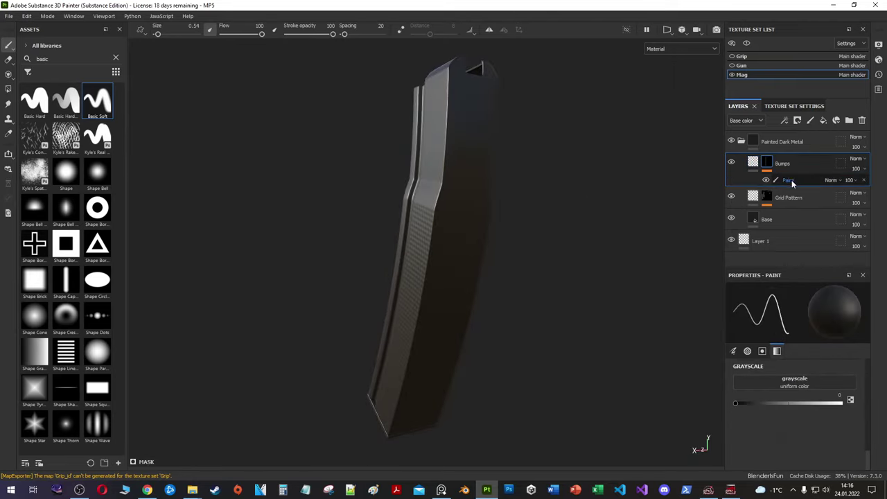
pyautogui.hotkey('ctrl', 'z')
pyautogui.hotkey('ctrl', 'z')
pyautogui.hotkey('ctrl', 'z')
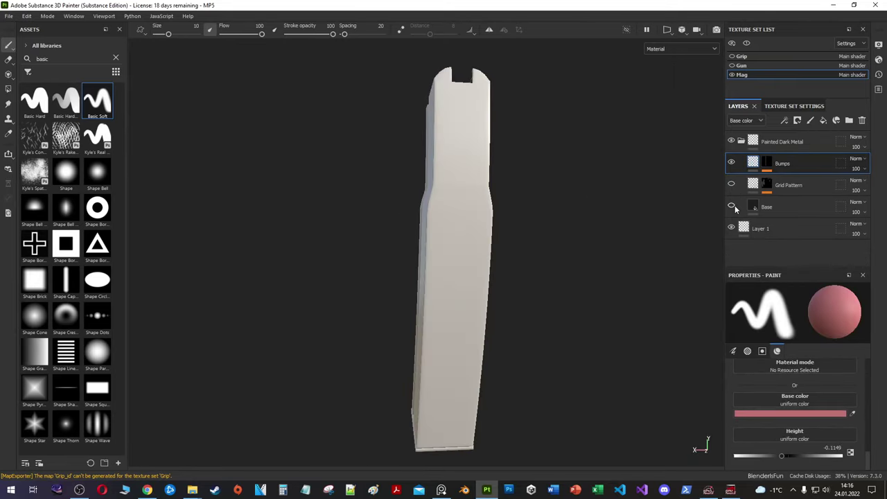
pyautogui.hotkey('ctrl', 'y')
pyautogui.hotkey('ctrl', 'y')
pyautogui.hotkey('ctrl', 'y')
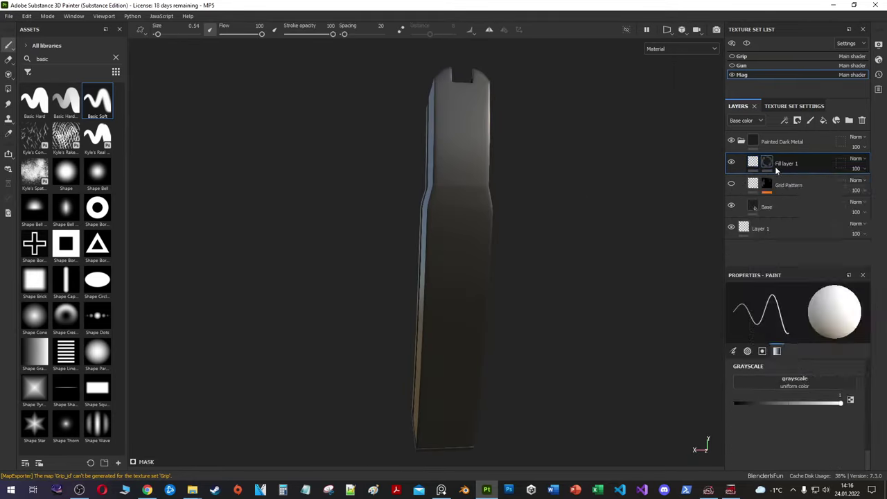
# Step: Show 3D and UV views side by side and draw a straight bar on the mask
pyautogui.rightClick(798, 162)
pyautogui.press('Escape')
pyautogui.keyDown('alt'); pyautogui.moveTo(531, 180); pyautogui.dragTo(421, 348); pyautogui.keyUp('alt')
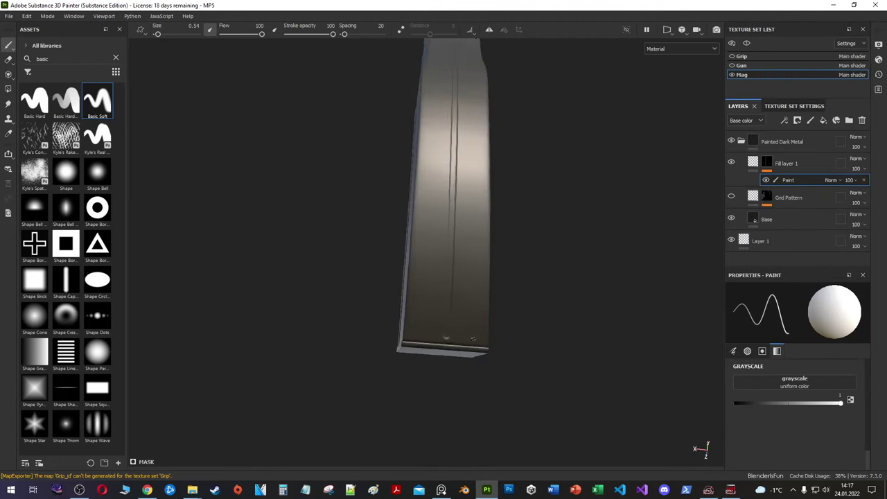
pyautogui.scroll(3, 420, 348)
pyautogui.press('F1')
pyautogui.press('c')
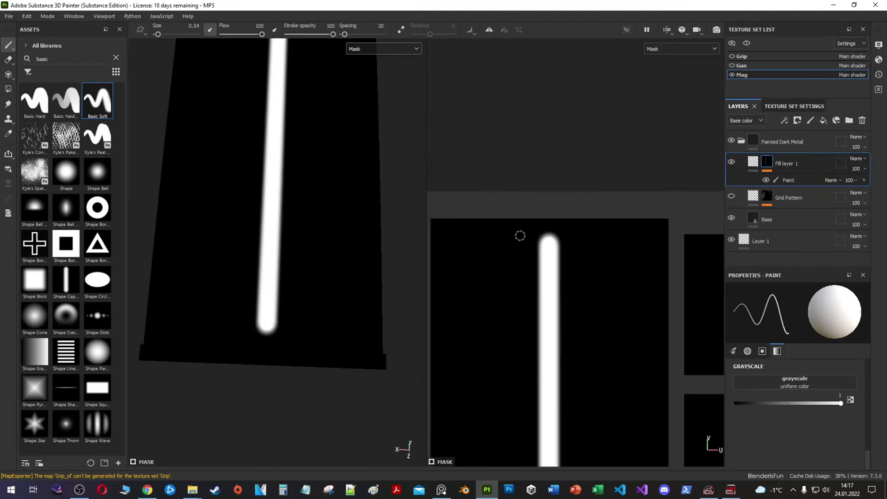
pyautogui.keyDown('shift'); pyautogui.click(473, 240); pyautogui.keyUp('shift')
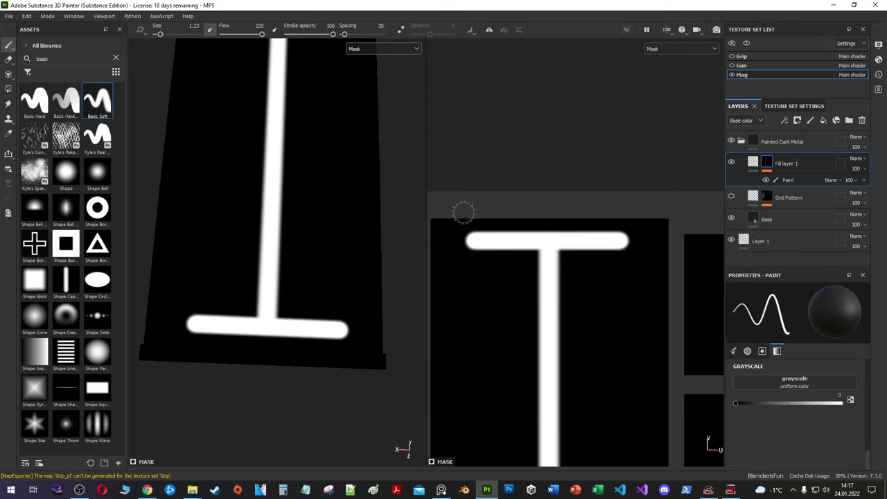
pyautogui.press('m')
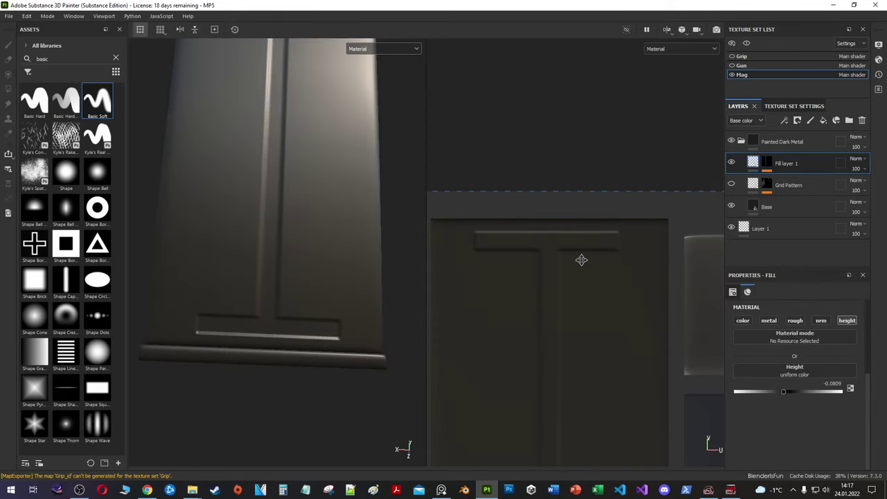
# Step: Set the paint value to white and add a second Paint effect with a horizontal bar
pyautogui.click(769, 166)
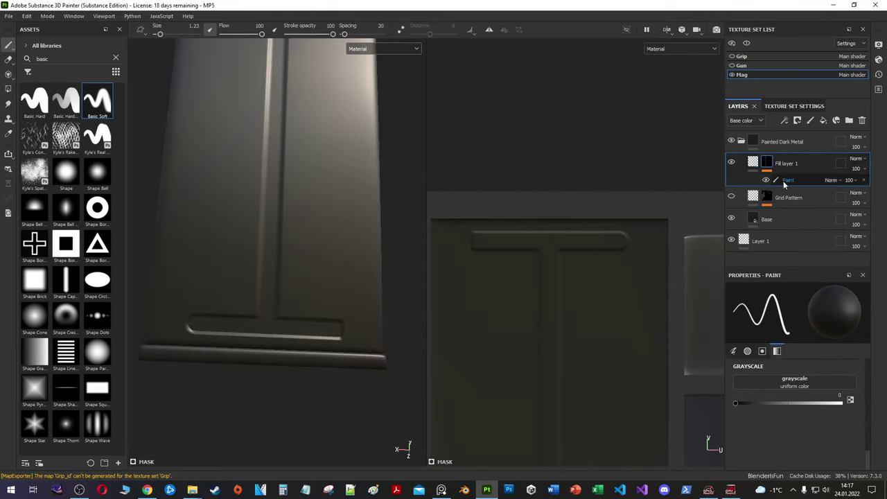
pyautogui.press('x')
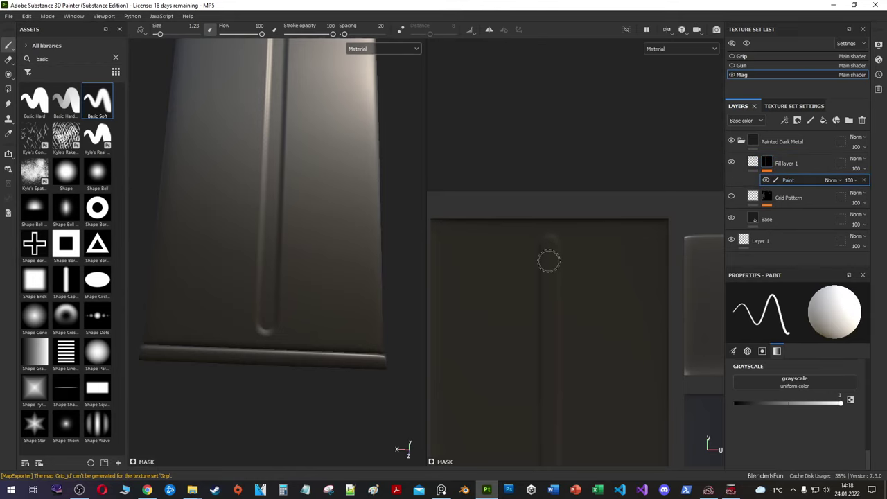
pyautogui.rightClick(769, 176)
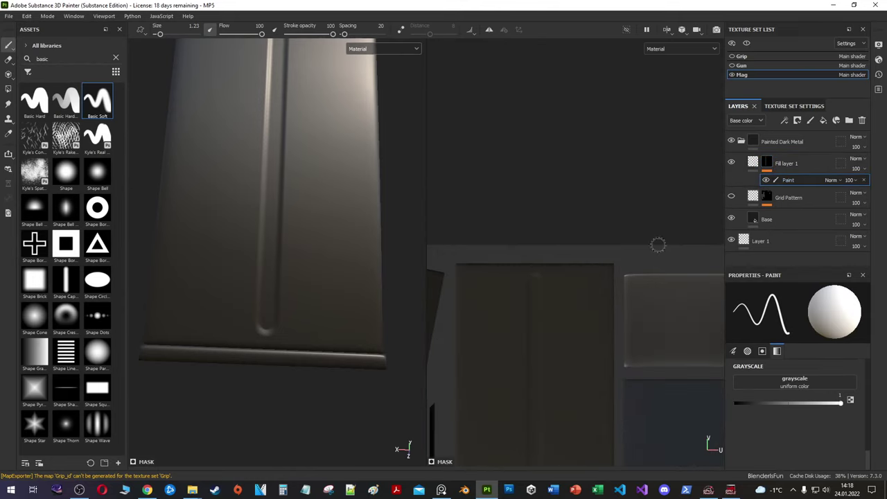
pyautogui.click(815, 231)
pyautogui.press('m')
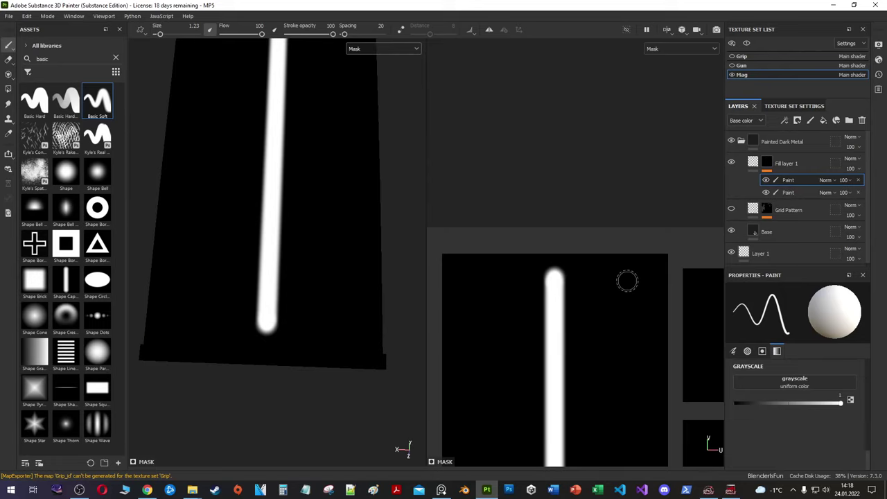
pyautogui.keyDown('shift'); pyautogui.click(491, 297); pyautogui.keyUp('shift')
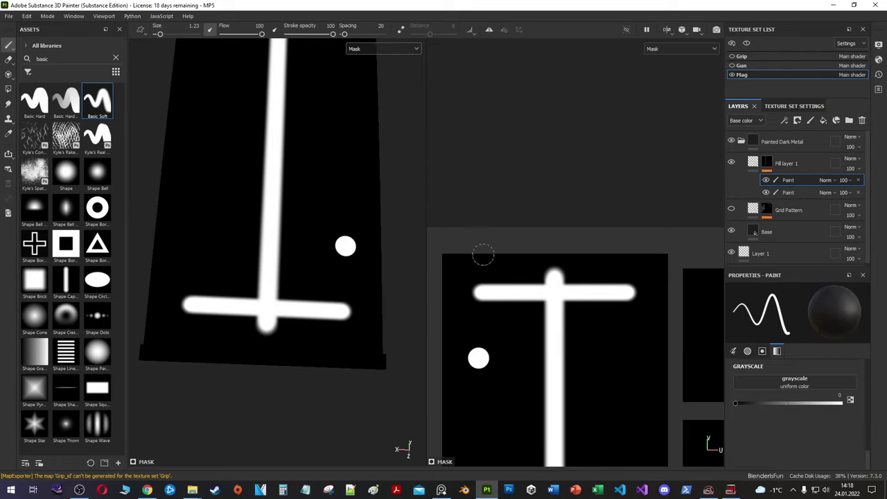
# Step: Undo the extra strokes to leave a square-ended horizontal bar on the mask
pyautogui.scroll(5, 626, 244)
pyautogui.scroll(-4, 630, 365)
pyautogui.hotkey('ctrl', 'z')
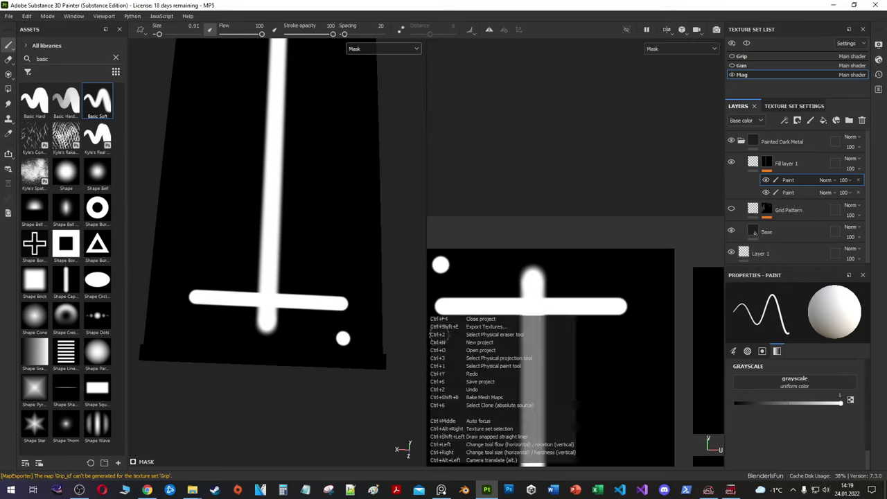
pyautogui.hotkey('ctrl', 'z')
pyautogui.scroll(-3, 572, 319)
pyautogui.hotkey('ctrl', 'z')
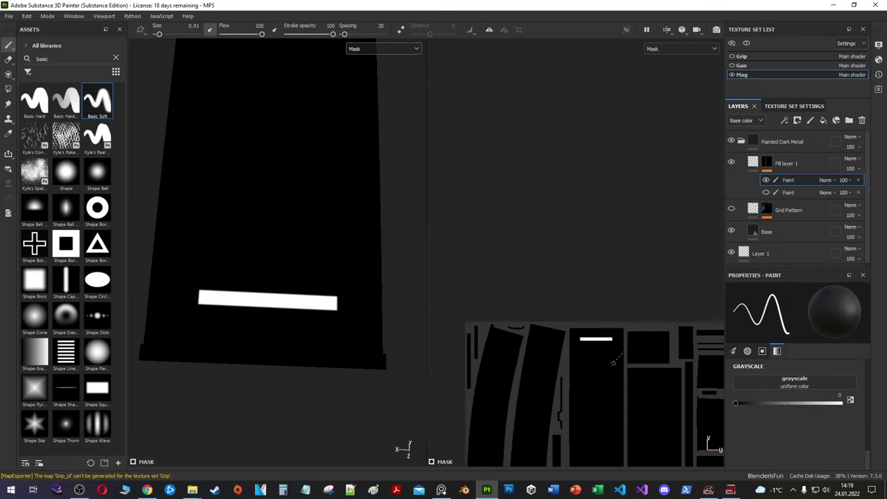
pyautogui.press('f')
pyautogui.hotkey('ctrl', 'y')
pyautogui.press('4')
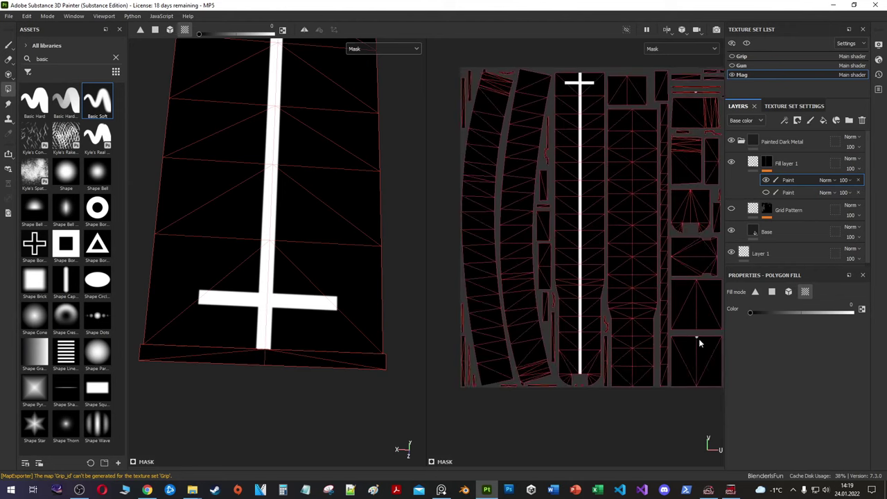
pyautogui.press('1')
# Step: Delete one Paint effect, make the second visible, and switch to polygon fill
pyautogui.scroll(-2, 240, 212)
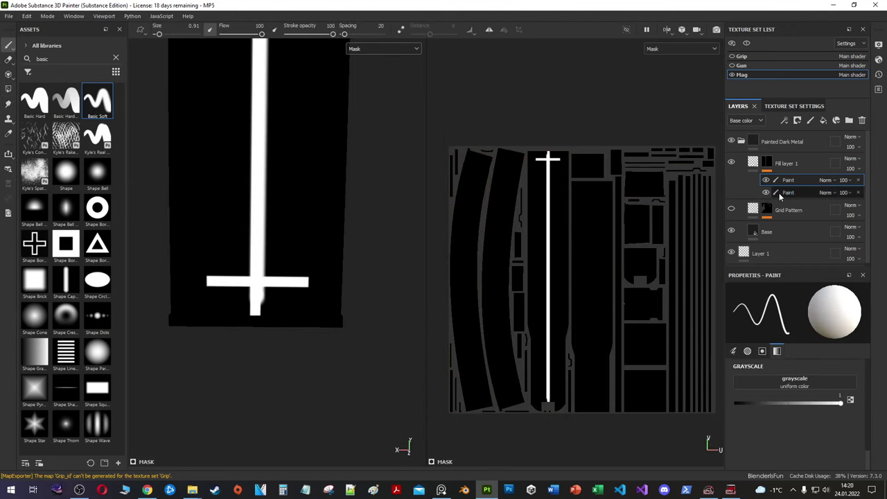
pyautogui.press('Delete')
pyautogui.rightClick(785, 197)
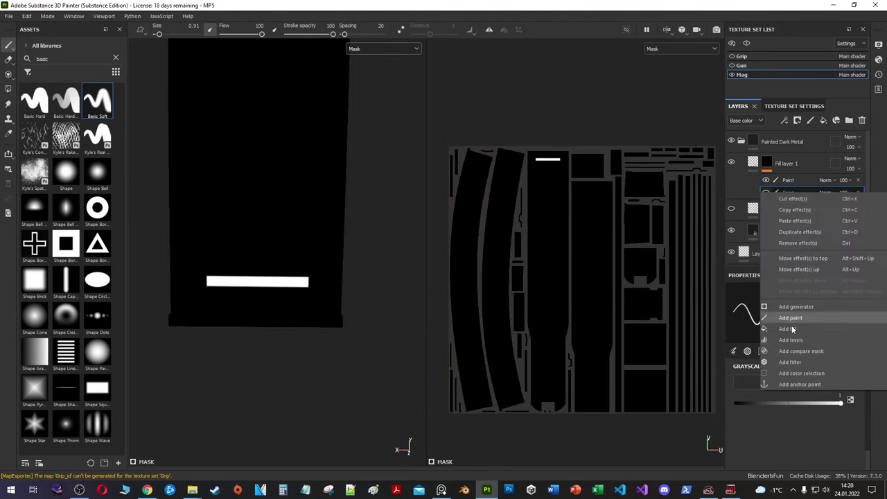
pyautogui.click(776, 289)
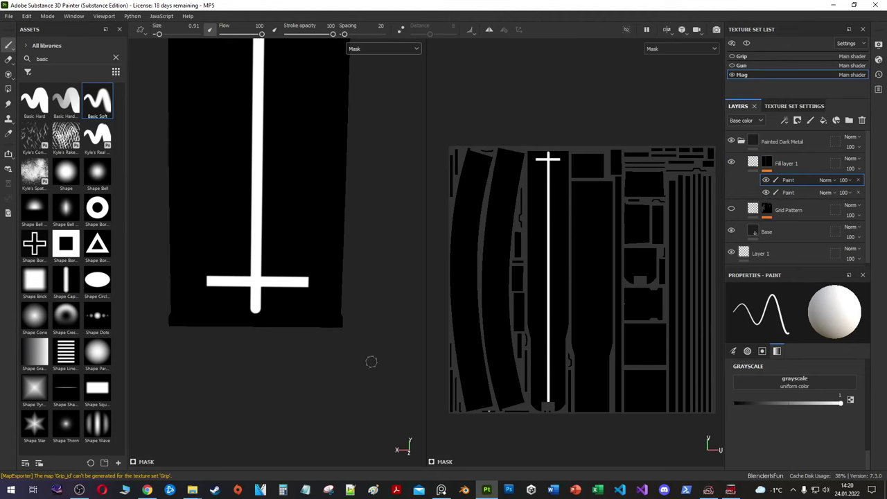
pyautogui.press('4')
pyautogui.click(8, 44)
pyautogui.scroll(5, 534, 159)
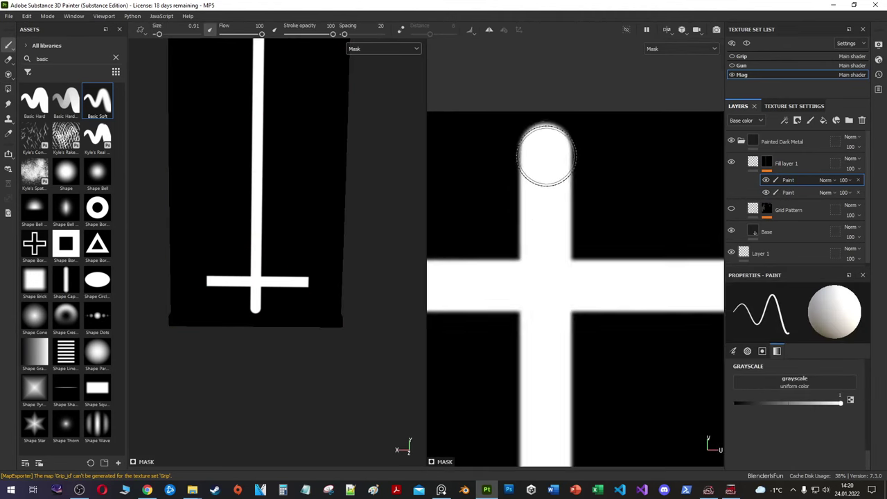
pyautogui.scroll(3, 542, 149)
pyautogui.scroll(-4, 698, 220)
pyautogui.press('4')
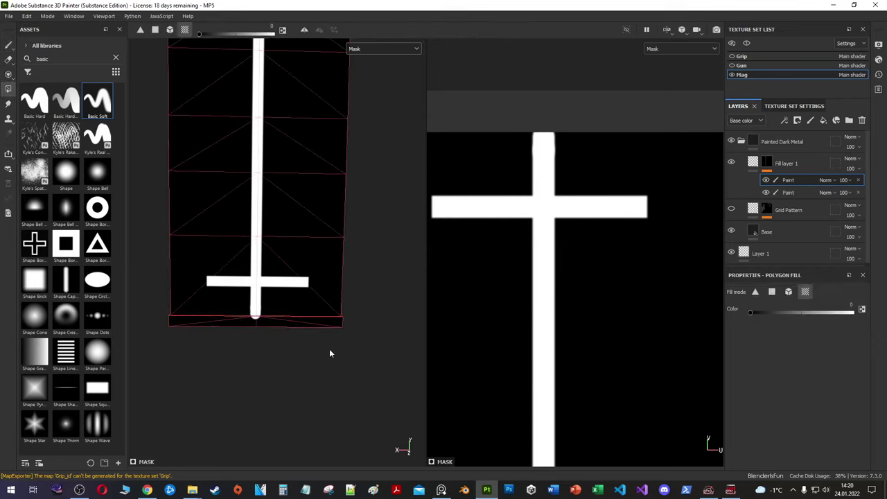
pyautogui.scroll(-3, 566, 240)
pyautogui.scroll(-3, 566, 240)
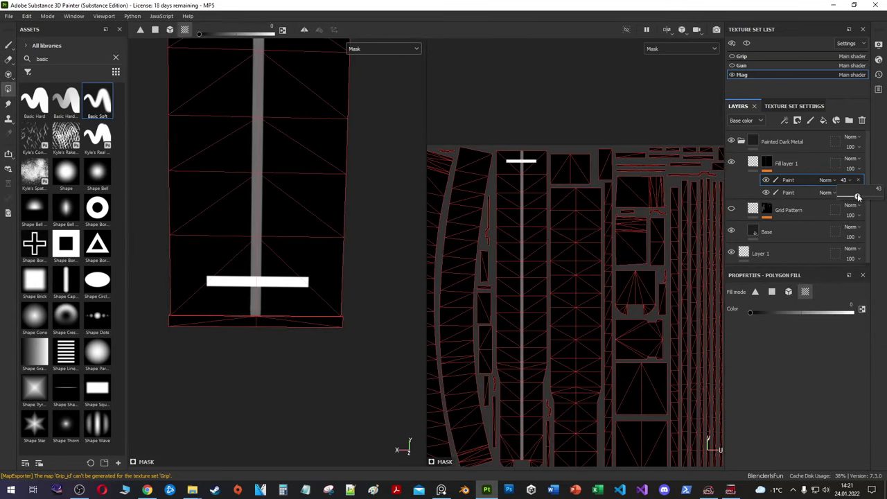
# Step: Add a Blur filter to Fill layer 1's mask and set the Paint effect to Passthrough
pyautogui.click(786, 163)
pyautogui.rightClick(786, 162)
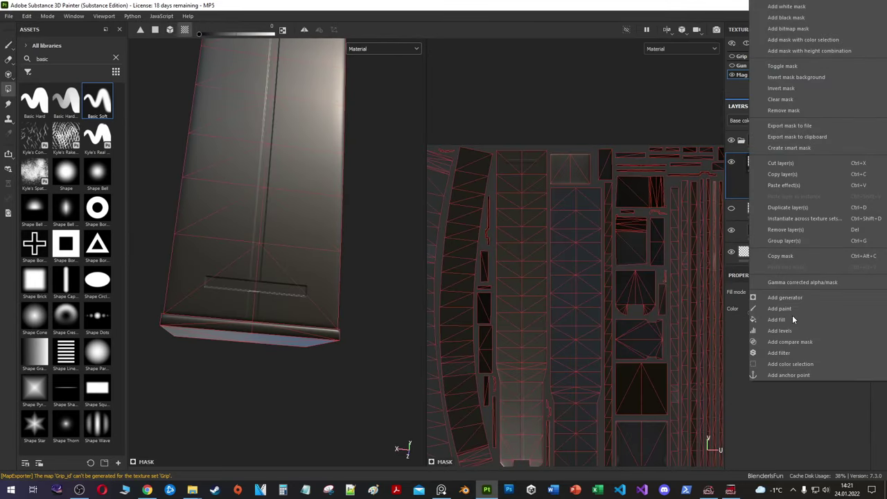
pyautogui.click(778, 353)
pyautogui.keyDown('alt'); pyautogui.moveTo(264, 239); pyautogui.dragTo(341, 240); pyautogui.keyUp('alt')
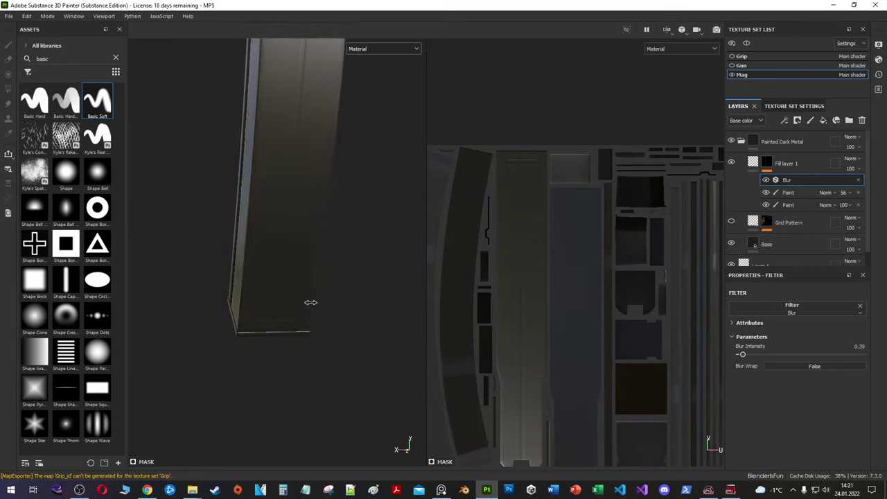
pyautogui.click(825, 191)
pyautogui.click(838, 209)
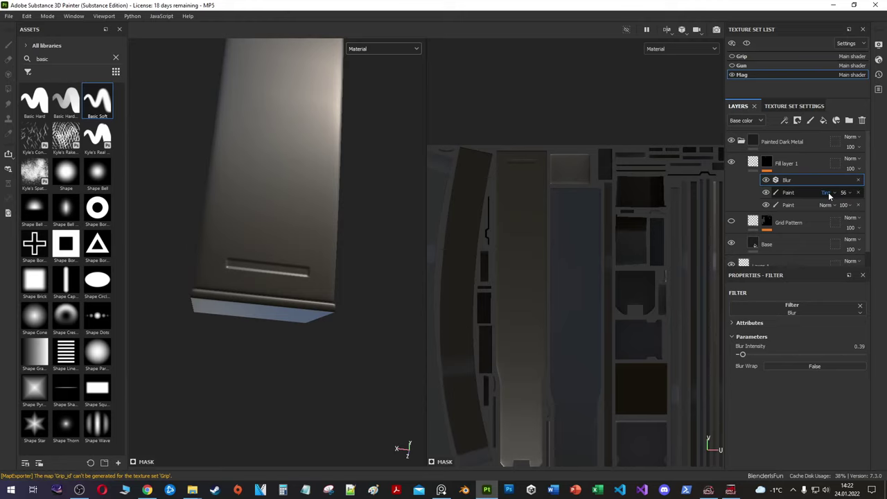
# Step: Lower Fill layer 1's height to -0.1745 and view the grid face in 3D only
pyautogui.click(786, 163)
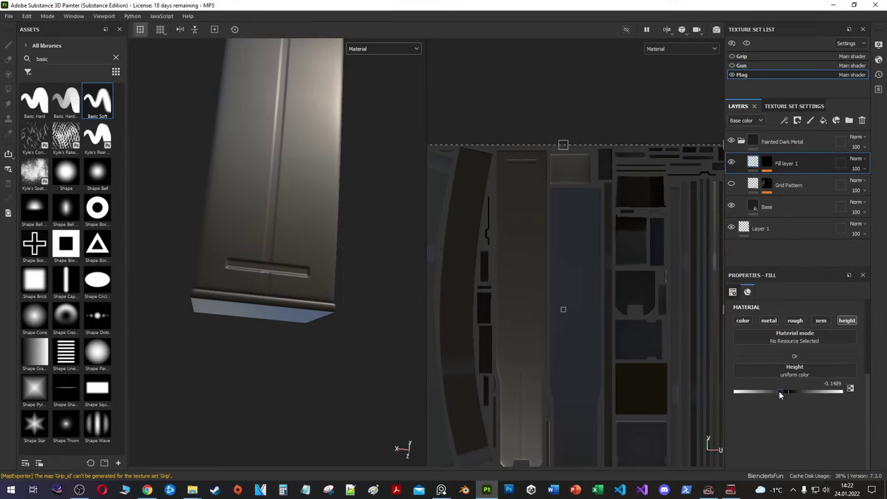
pyautogui.keyDown('alt'); pyautogui.moveTo(242, 178); pyautogui.dragTo(326, 271); pyautogui.keyUp('alt')
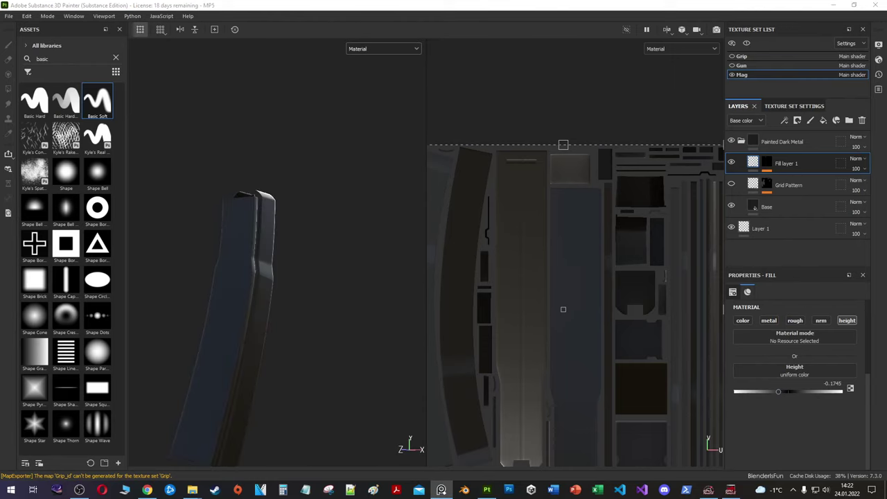
pyautogui.keyDown('alt'); pyautogui.moveTo(172, 247); pyautogui.dragTo(229, 235); pyautogui.keyUp('alt')
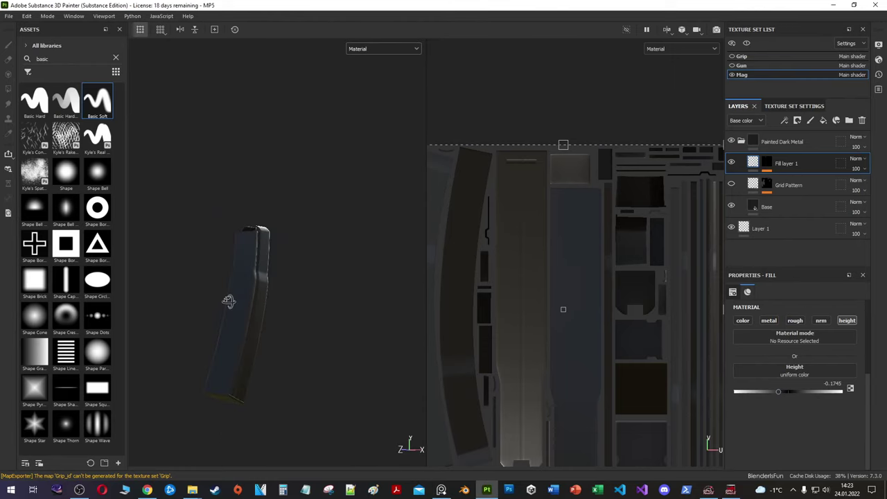
pyautogui.click(666, 29)
pyautogui.click(683, 55)
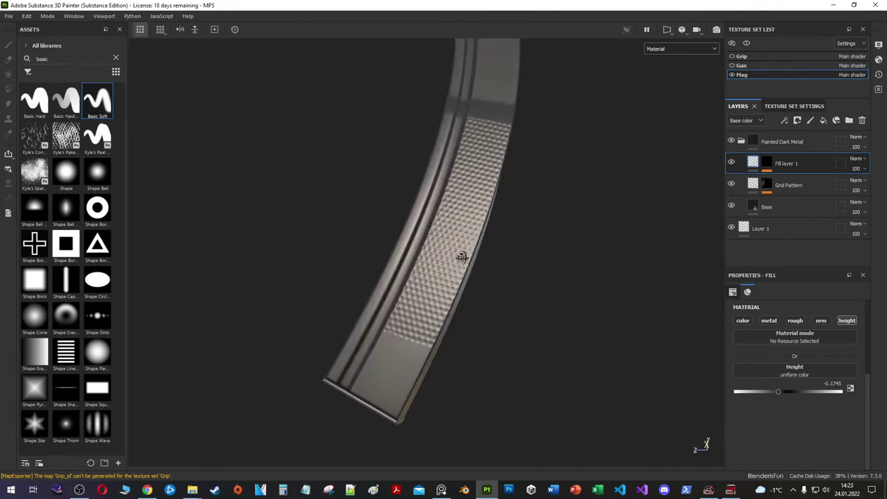
# Step: Paint out the grid along the strip's edge in Grid Pattern's mask with the soft brush
pyautogui.keyDown('alt'); pyautogui.moveTo(459, 254); pyautogui.dragTo(436, 356); pyautogui.keyUp('alt')
pyautogui.click(766, 184)
pyautogui.click(791, 228)
pyautogui.click(788, 214)
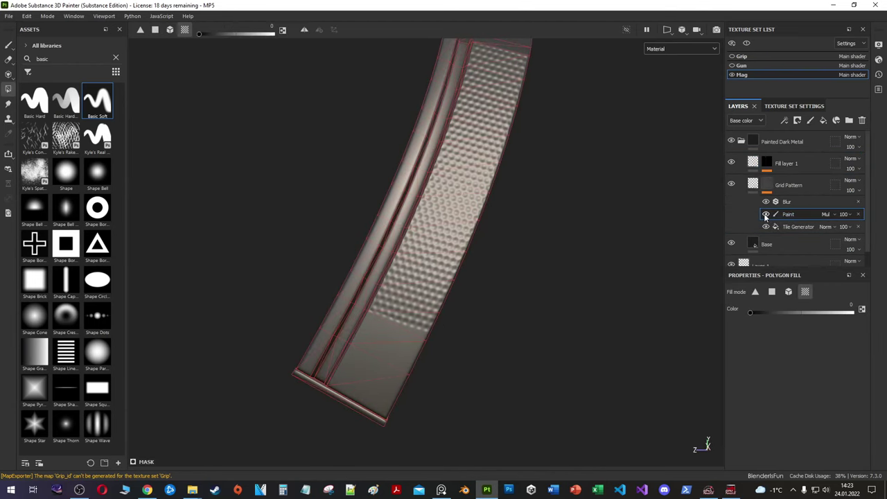
pyautogui.keyDown('alt'); pyautogui.moveTo(360, 312); pyautogui.dragTo(412, 373); pyautogui.keyUp('alt')
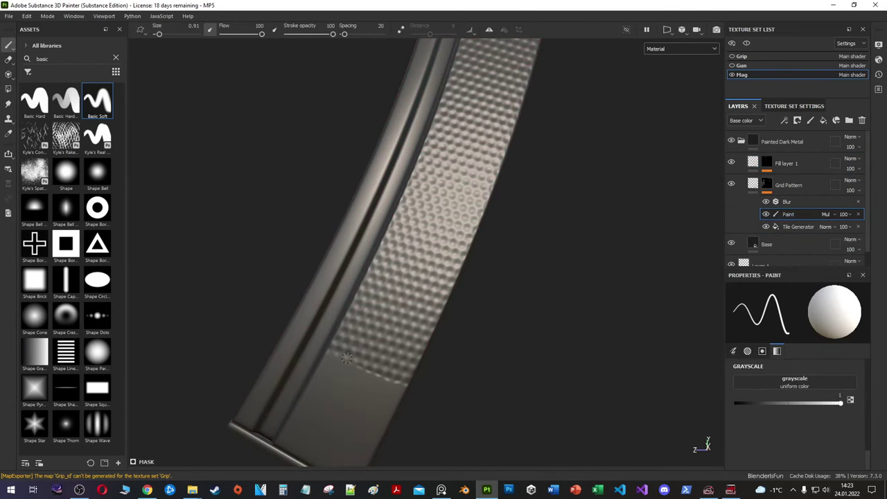
pyautogui.press('4')
pyautogui.click(100, 90)
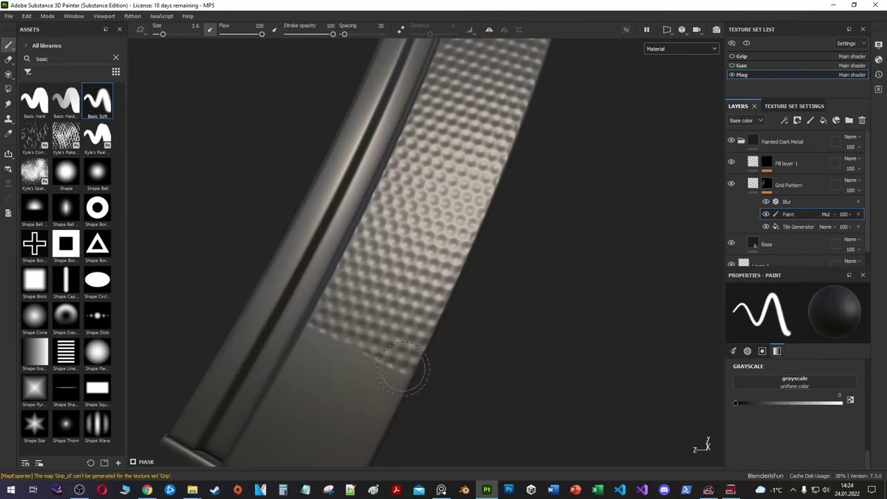
pyautogui.scroll(-3, 309, 328)
pyautogui.moveTo(464, 307)
pyautogui.keyDown('alt'); pyautogui.mouseDown()
pyautogui.moveTo(459, 340)
pyautogui.moveTo(487, 353)
pyautogui.mouseUp(); pyautogui.keyUp('alt')
pyautogui.scroll(3, 483, 358)
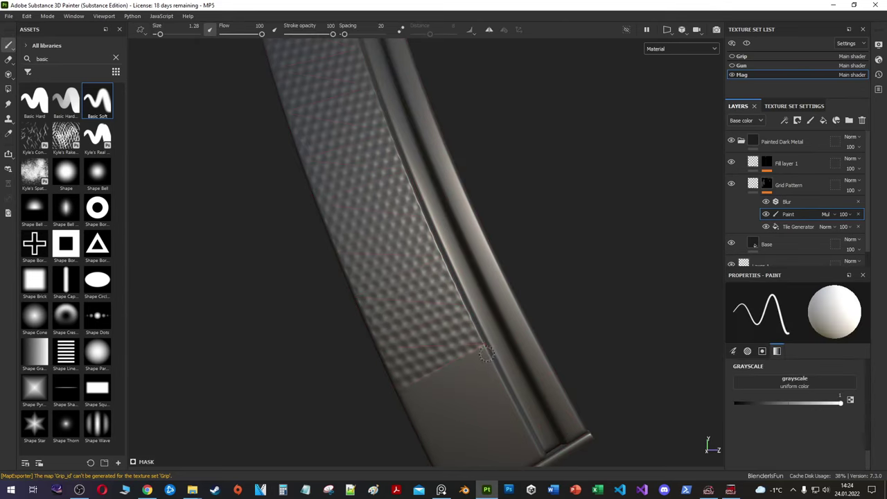
pyautogui.scroll(3, 396, 391)
pyautogui.moveTo(397, 392)
pyautogui.keyDown('alt'); pyautogui.mouseDown()
pyautogui.moveTo(454, 372)
pyautogui.moveTo(427, 326)
pyautogui.moveTo(490, 311)
pyautogui.moveTo(315, 272)
pyautogui.mouseUp(); pyautogui.keyUp('alt')
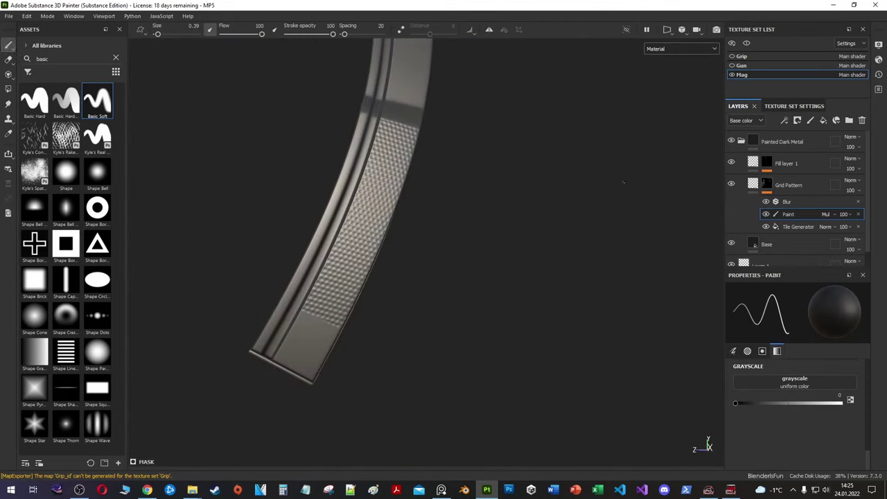
# Step: Rename Fill layer 1 to Bumps, set white paint at brush size 3.83, and add a paint effect
pyautogui.doubleClick(786, 162)
pyautogui.write('Bumps')
pyautogui.keyDown('alt'); pyautogui.moveTo(711, 169); pyautogui.dragTo(461, 198); pyautogui.keyUp('alt')
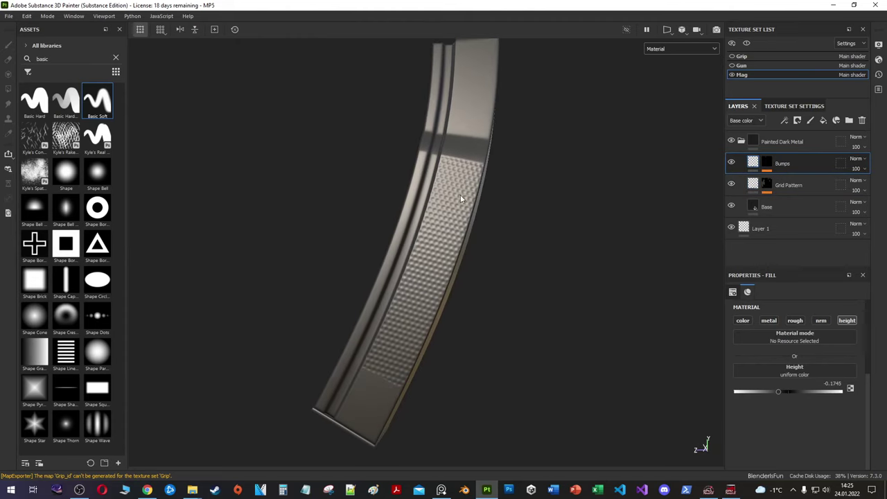
pyautogui.press('x')
pyautogui.keyDown('ctrl'); pyautogui.moveTo(388, 353); pyautogui.dragTo(374, 354, button='right'); pyautogui.keyUp('ctrl')
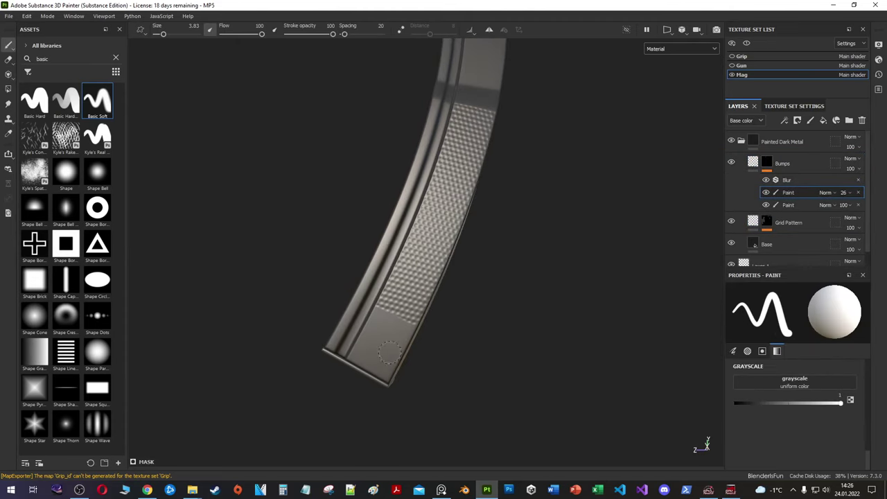
pyautogui.rightClick(798, 133)
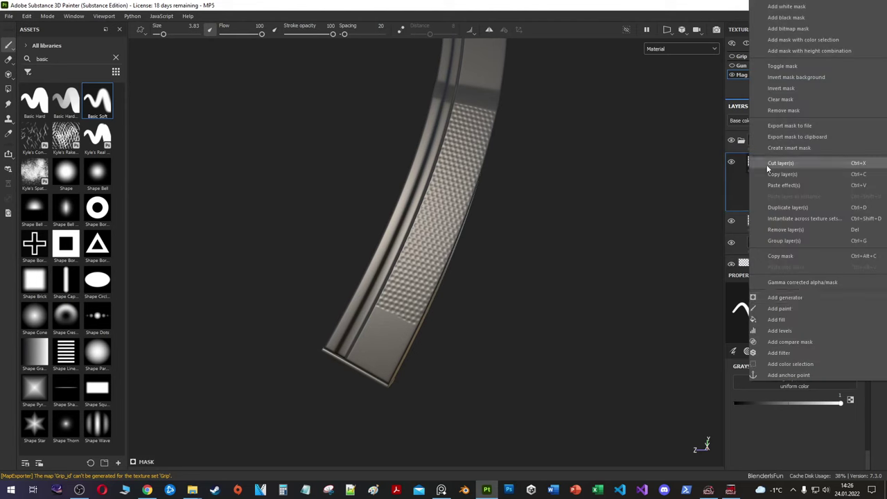
pyautogui.click(734, 169)
pyautogui.scroll(2, 385, 349)
pyautogui.scroll(1, 385, 350)
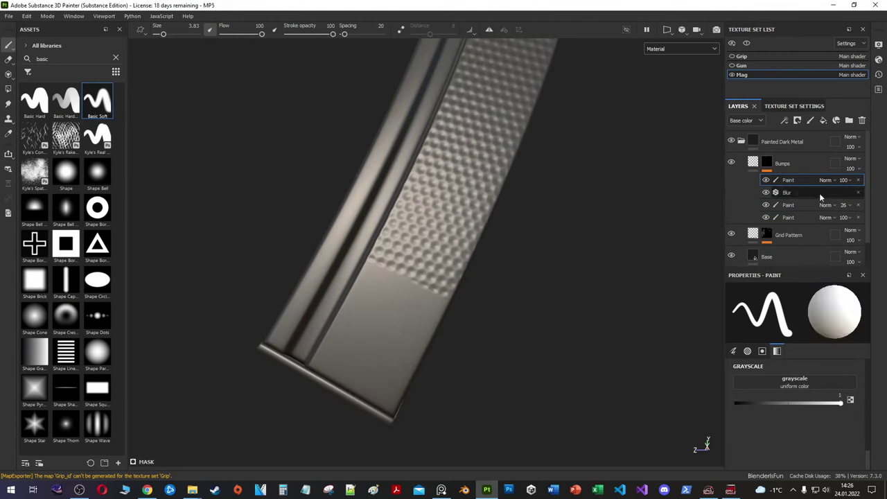
pyautogui.click(753, 163)
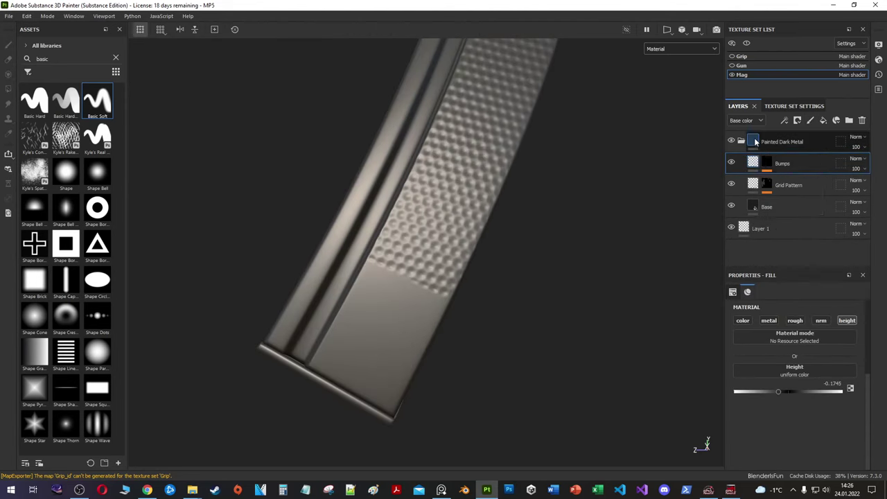
# Step: Duplicate Base as a layer named Metal with metallic 1 and a light colour
pyautogui.click(766, 207)
pyautogui.hotkey('ctrl', 'd')
pyautogui.doubleClick(776, 206)
pyautogui.write('Metal')
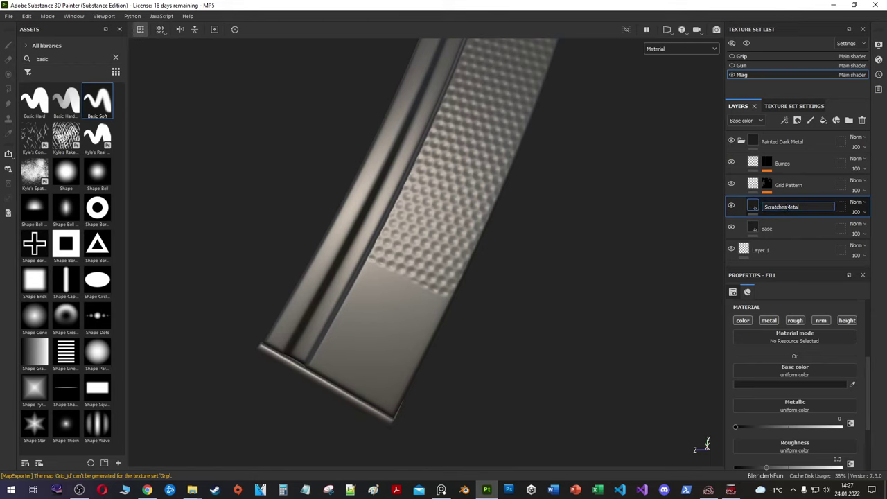
pyautogui.press('Return')
pyautogui.click(790, 384)
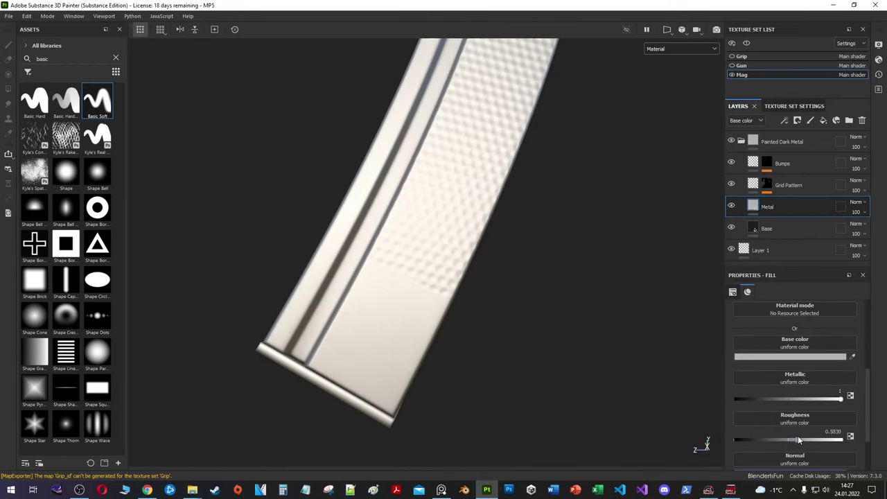
# Step: Give Metal a black mask with a Metal Edge Wear generator, lowering wear level and contrast
pyautogui.rightClick(776, 208)
pyautogui.click(785, 214)
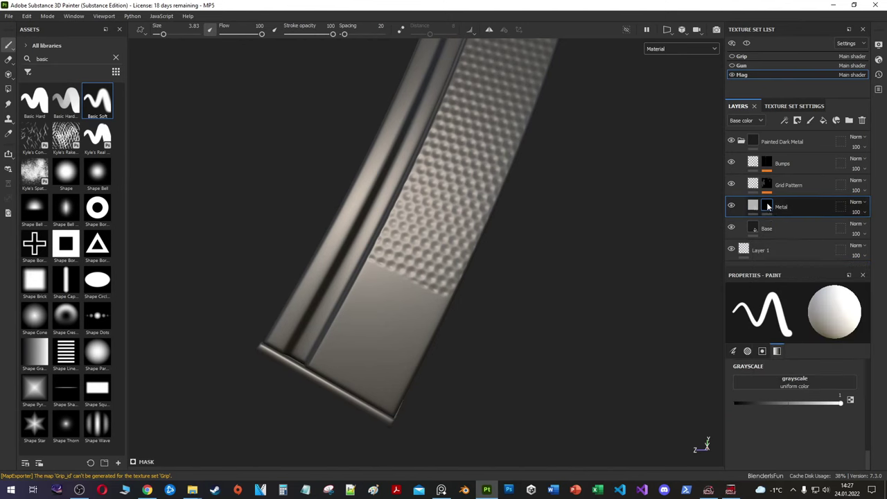
pyautogui.click(797, 305)
pyautogui.write('ed')
pyautogui.click(815, 361)
pyautogui.keyDown('alt'); pyautogui.moveTo(485, 277); pyautogui.dragTo(574, 316); pyautogui.keyUp('alt')
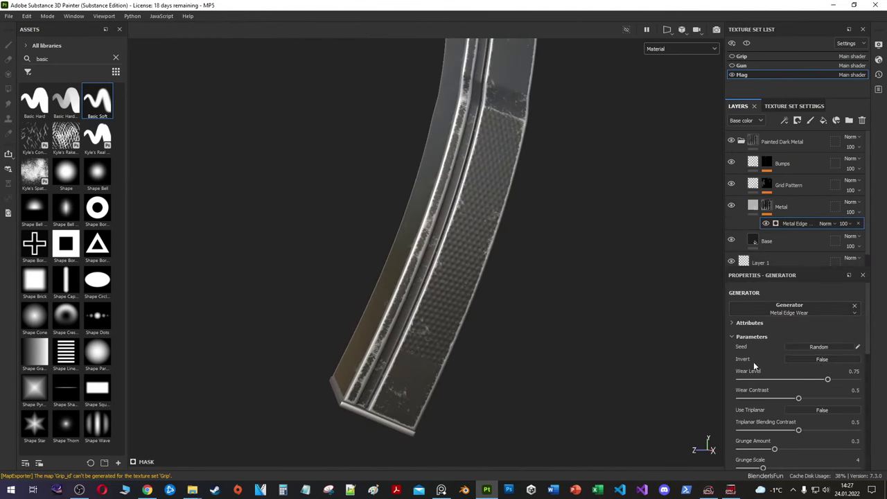
pyautogui.scroll(-3, 797, 374)
pyautogui.moveTo(786, 322); pyautogui.dragTo(739, 323)
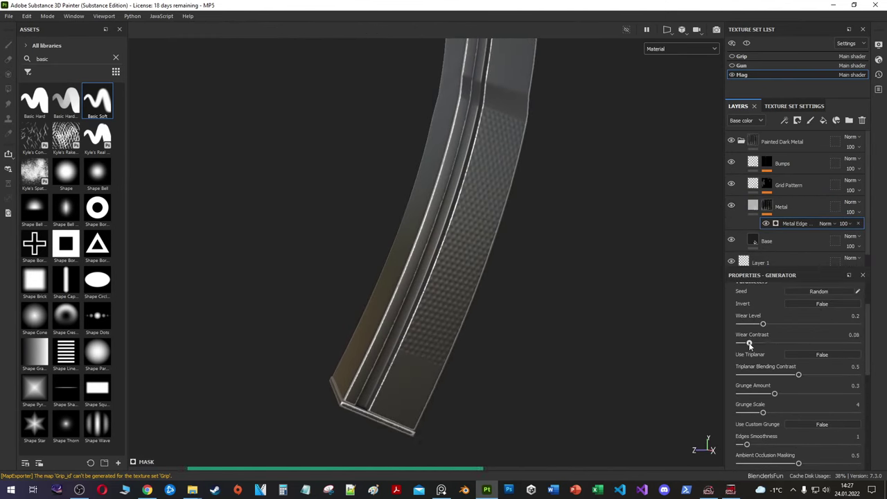
pyautogui.moveTo(839, 394); pyautogui.dragTo(835, 393)
pyautogui.click(781, 106)
pyautogui.keyDown('alt'); pyautogui.moveTo(526, 229); pyautogui.dragTo(546, 274); pyautogui.keyUp('alt')
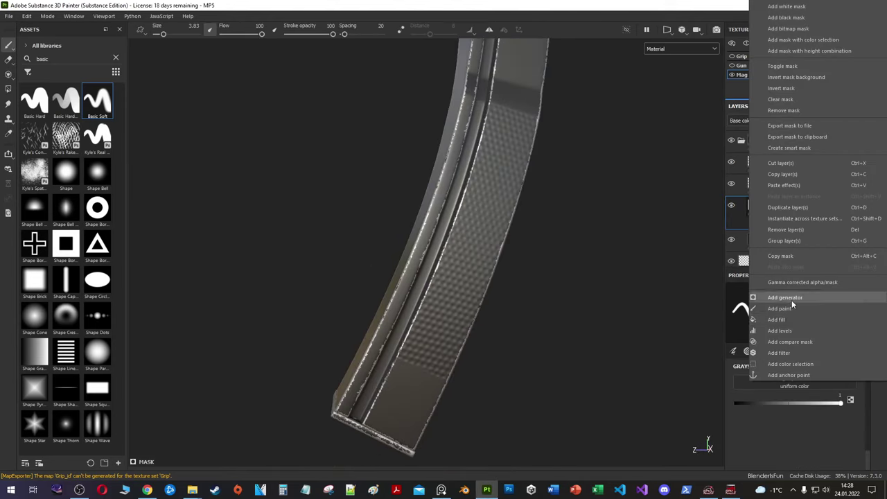
# Step: Fill the Metal mask with Grunge Map 014 at Balance 0.14 and Contrast 0.86
pyautogui.write('un')
pyautogui.scroll(-3, 807, 399)
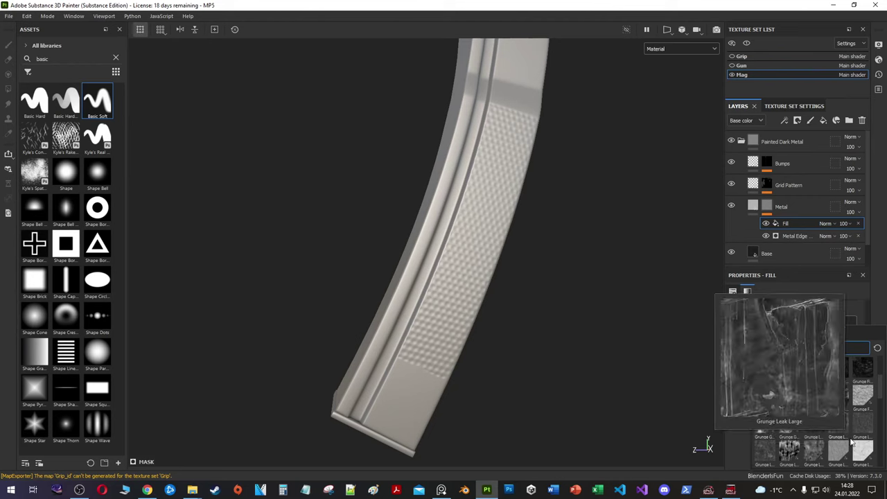
pyautogui.scroll(1, 810, 399)
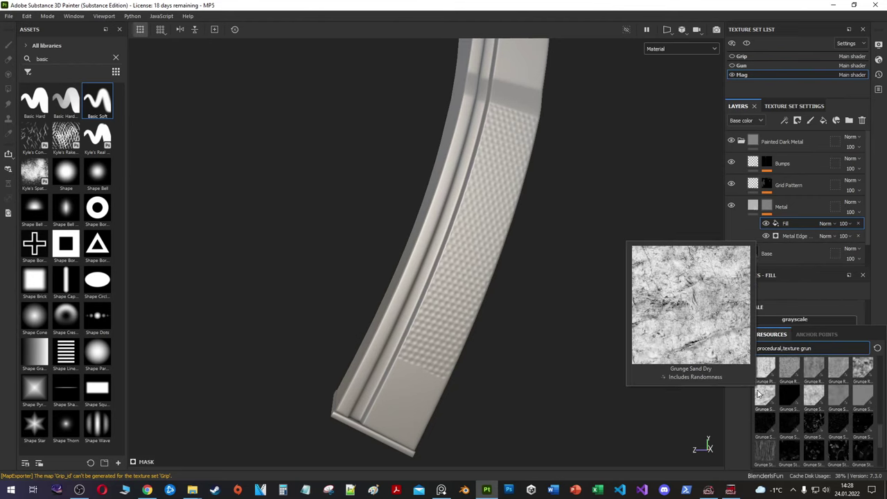
pyautogui.scroll(2, 824, 398)
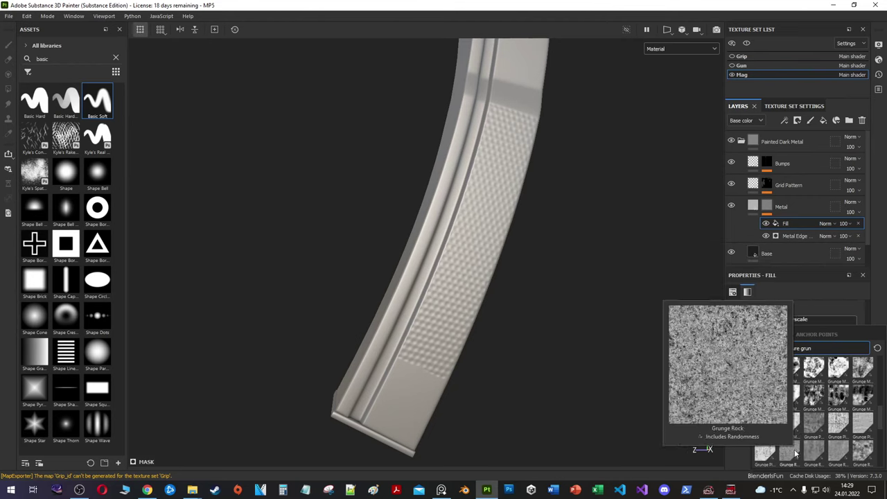
pyautogui.click(845, 402)
pyautogui.moveTo(800, 397); pyautogui.dragTo(762, 399)
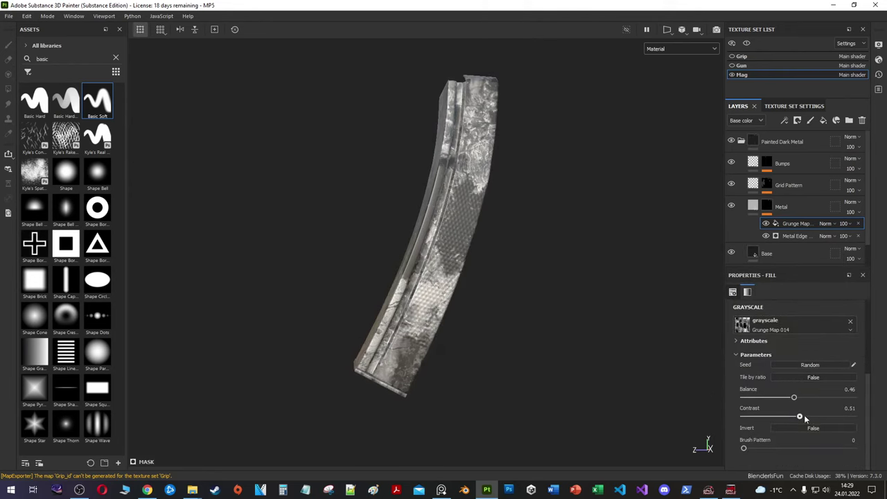
pyautogui.scroll(5, 697, 232)
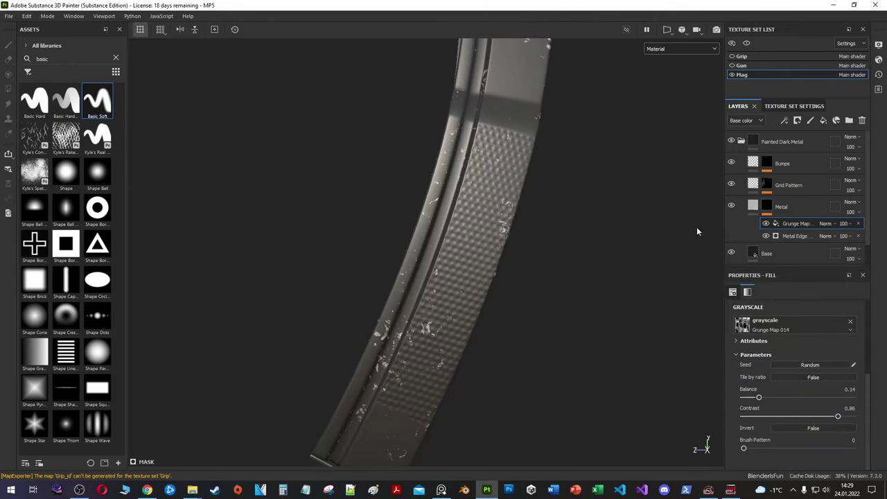
pyautogui.click(781, 206)
pyautogui.scroll(-2, 822, 323)
# Step: Change the grunge fill's blend mode in the Metal mask, then return to material view
pyautogui.keyDown('alt'); pyautogui.click(766, 207); pyautogui.keyUp('alt')
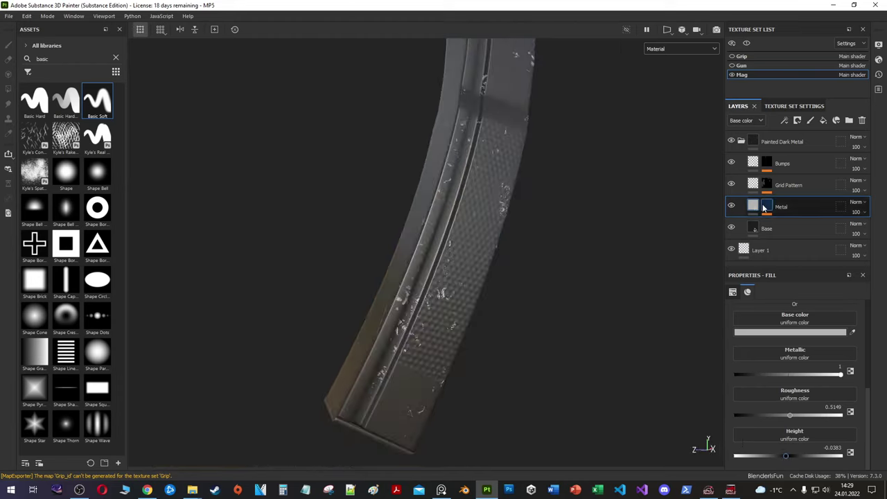
pyautogui.click(853, 223)
pyautogui.click(831, 227)
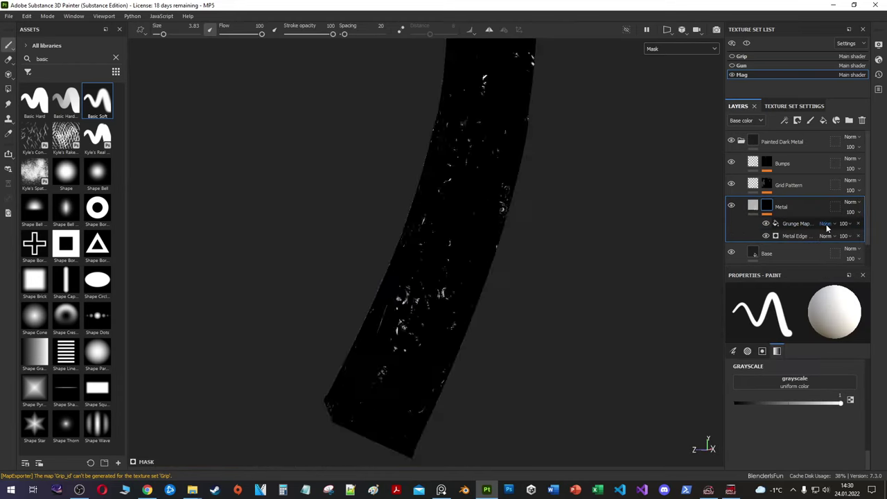
pyautogui.click(825, 223)
pyautogui.click(845, 97)
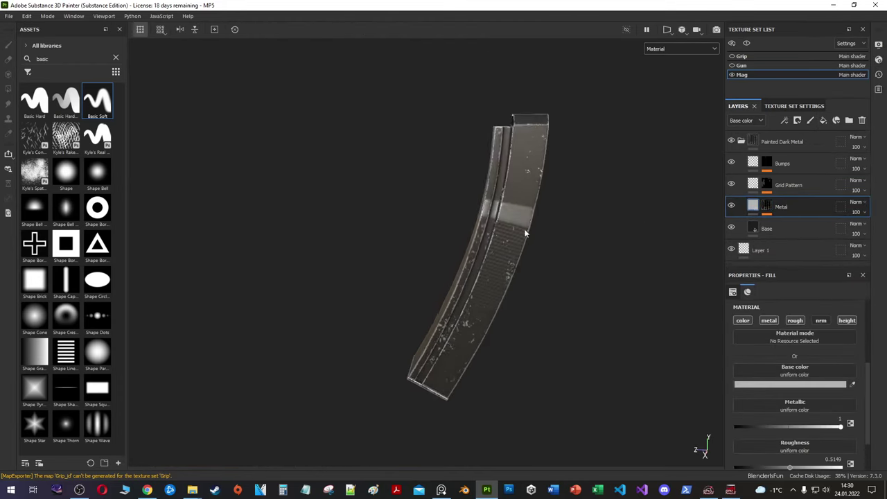
pyautogui.click(795, 237)
# Step: Lower the Metal Edge Wear generator's wear level and enable Use Triplanar
pyautogui.click(795, 237)
pyautogui.rightClick(800, 237)
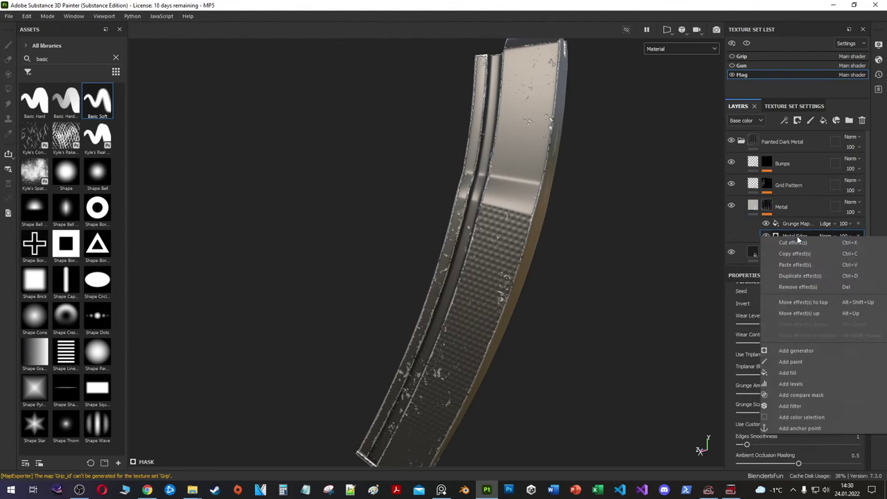
pyautogui.scroll(-5, 781, 341)
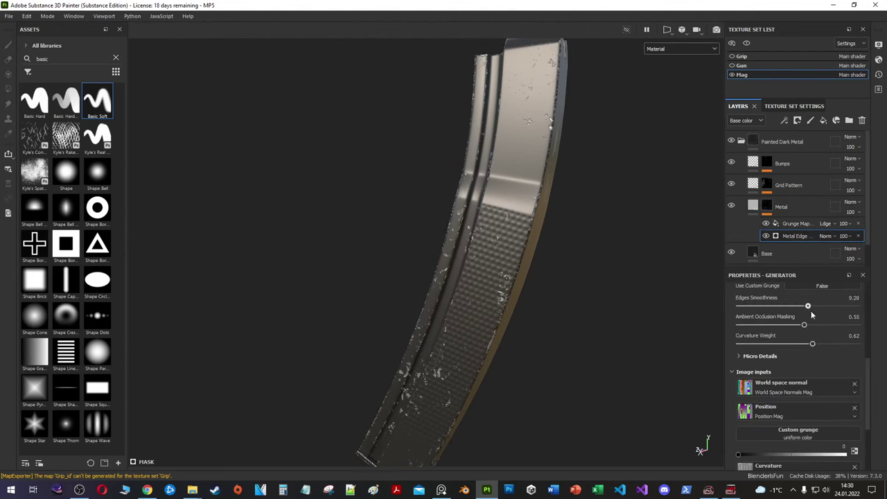
pyautogui.scroll(5, 746, 320)
pyautogui.moveTo(783, 352); pyautogui.dragTo(761, 353)
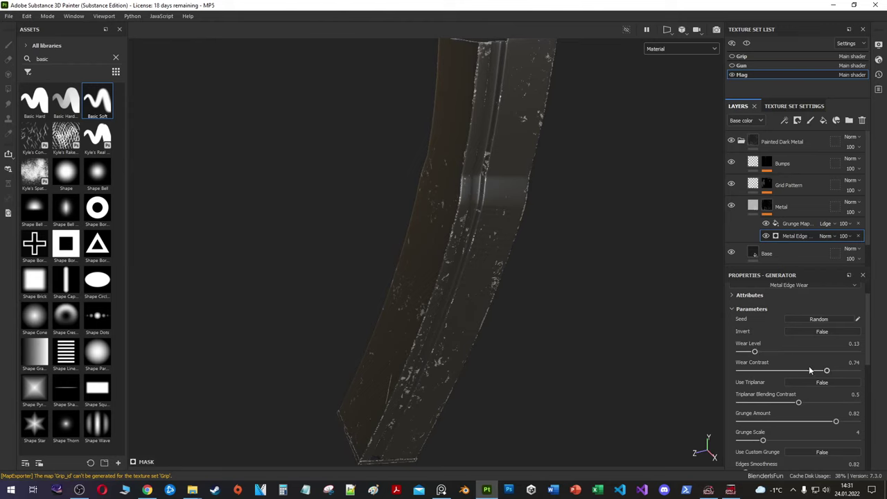
pyautogui.scroll(-1, 765, 368)
pyautogui.click(793, 393)
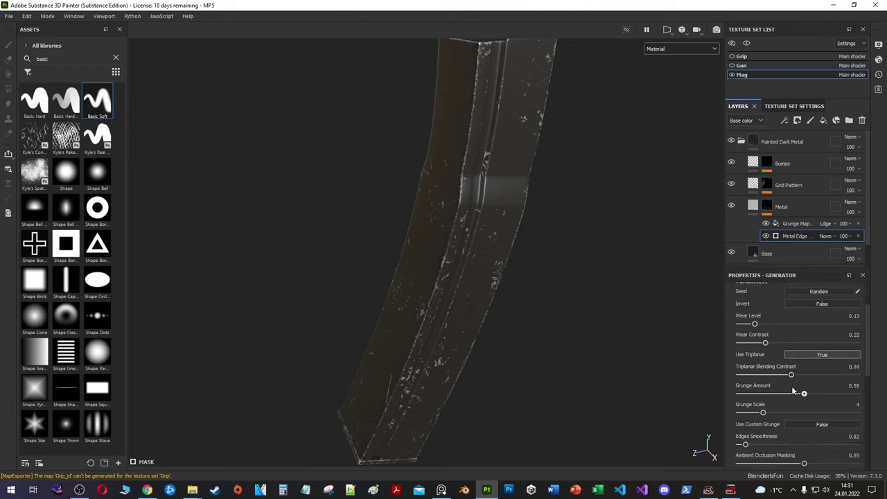
# Step: Reduce Grunge Map 014 to balance 0.05 and contrast 0.35
pyautogui.click(768, 225)
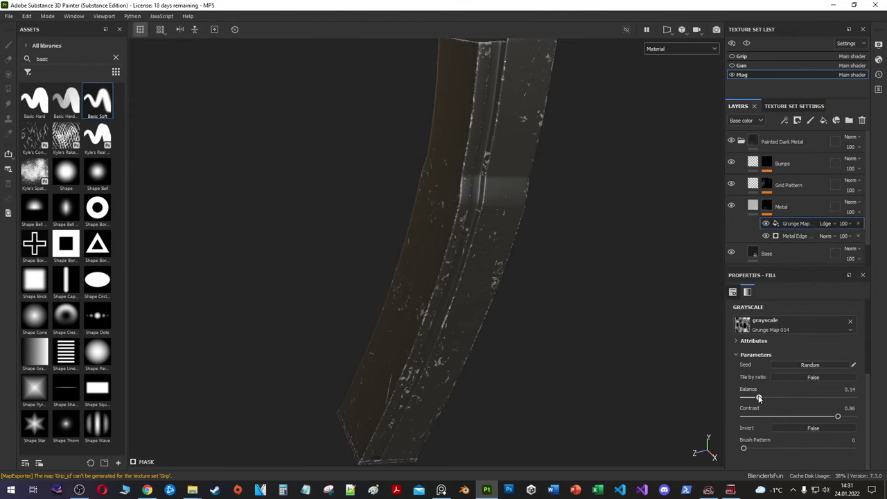
pyautogui.moveTo(826, 419)
pyautogui.mouseDown()
pyautogui.moveTo(772, 416)
pyautogui.moveTo(738, 395)
pyautogui.mouseUp()
pyautogui.moveTo(784, 416); pyautogui.dragTo(781, 416)
pyautogui.scroll(-5, 520, 303)
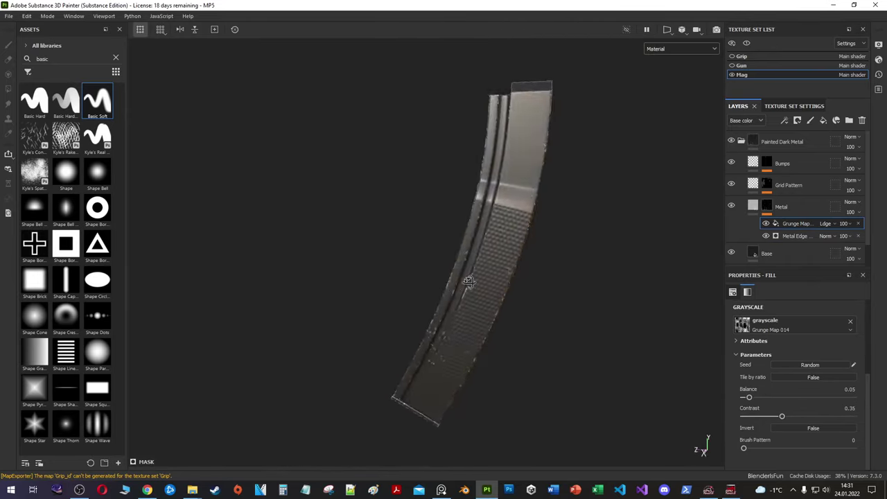
pyautogui.keyDown('alt'); pyautogui.moveTo(520, 302); pyautogui.dragTo(530, 297); pyautogui.keyUp('alt')
pyautogui.click(766, 253)
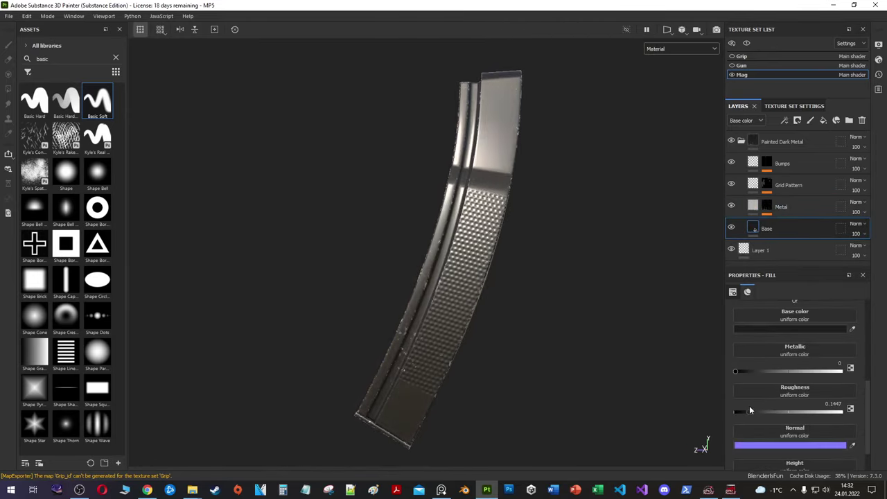
# Step: Add a Roughness paint layer below Painted Dark Metal and give its mask a generator
pyautogui.click(809, 121)
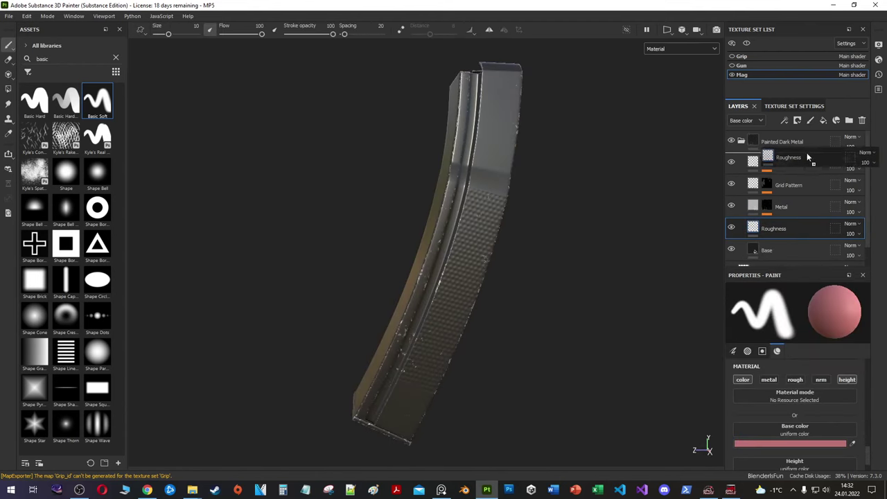
pyautogui.moveTo(807, 158); pyautogui.dragTo(803, 165)
pyautogui.rightClick(778, 172)
pyautogui.click(797, 296)
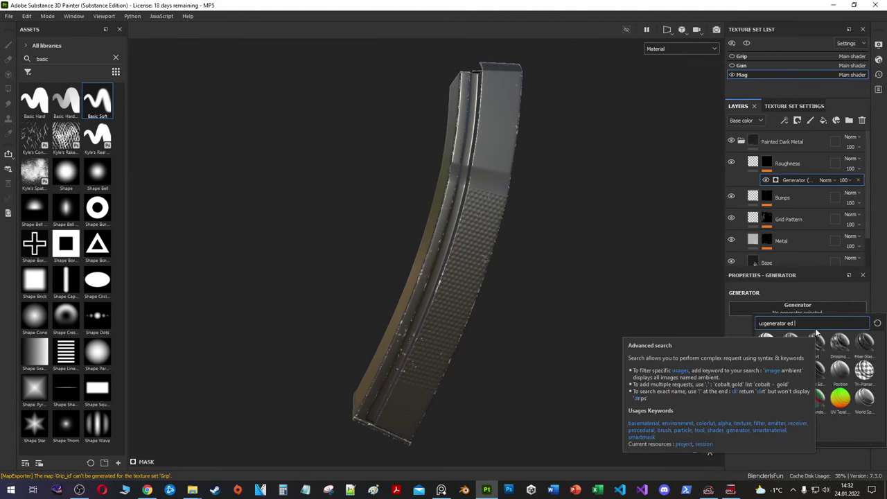
# Step: Search assets for 'smart mask', drop Dust Soft into the generator, then add Fill and Mask Editor effects
pyautogui.doubleClick(42, 58)
pyautogui.write('smart mask')
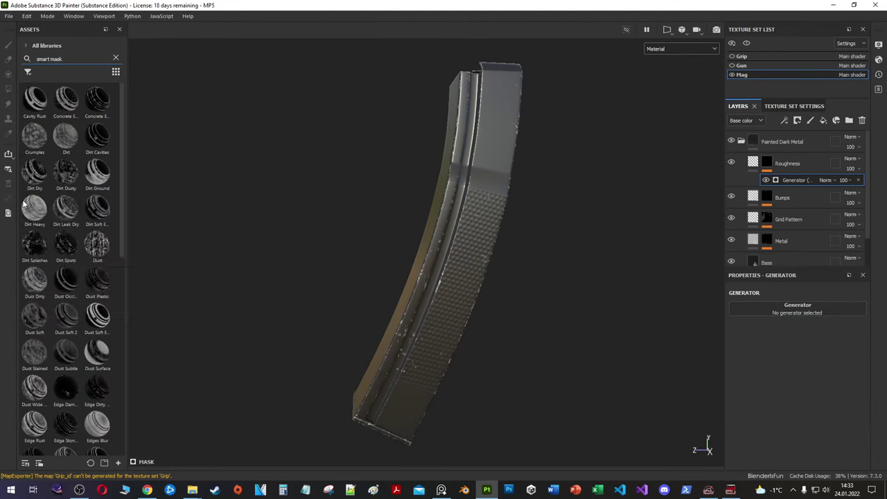
pyautogui.moveTo(38, 316); pyautogui.dragTo(825, 316)
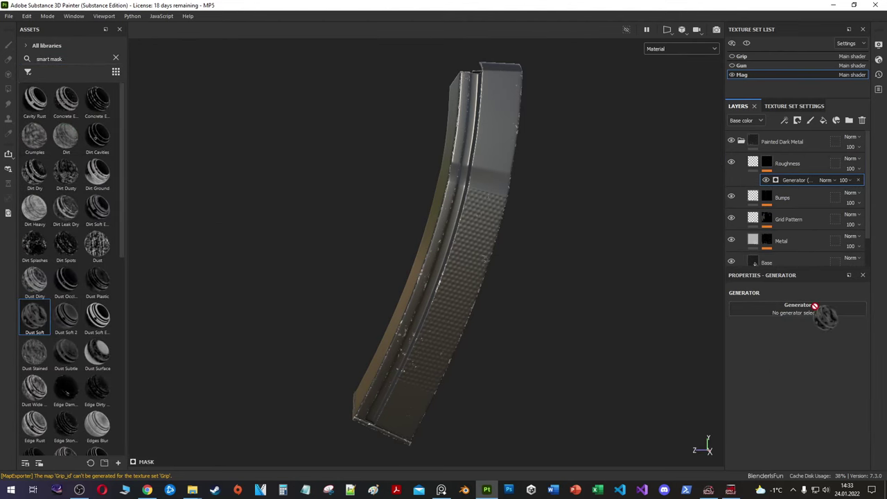
pyautogui.rightClick(779, 180)
pyautogui.click(780, 190)
pyautogui.moveTo(767, 166); pyautogui.dragTo(769, 170)
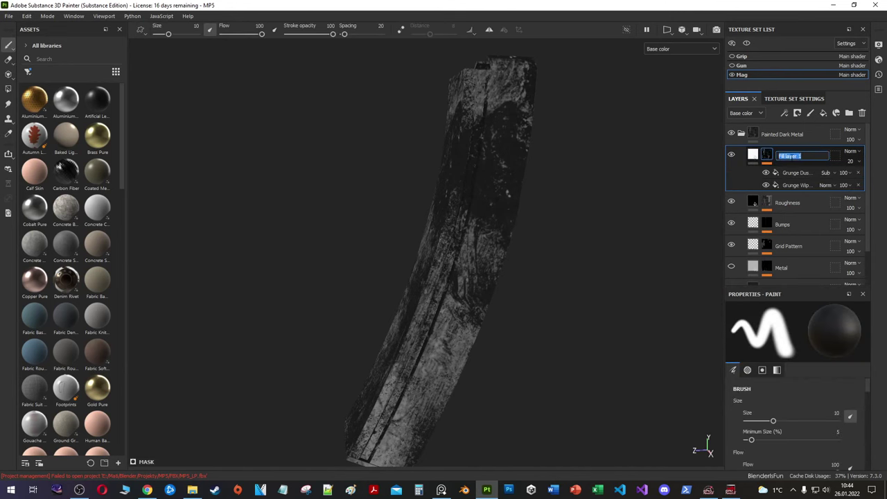
# Step: Shift the Grunge Wipe projection offset on the Dirt layer and switch its blend mode to Subtract
pyautogui.click(787, 182)
pyautogui.scroll(-2, 787, 402)
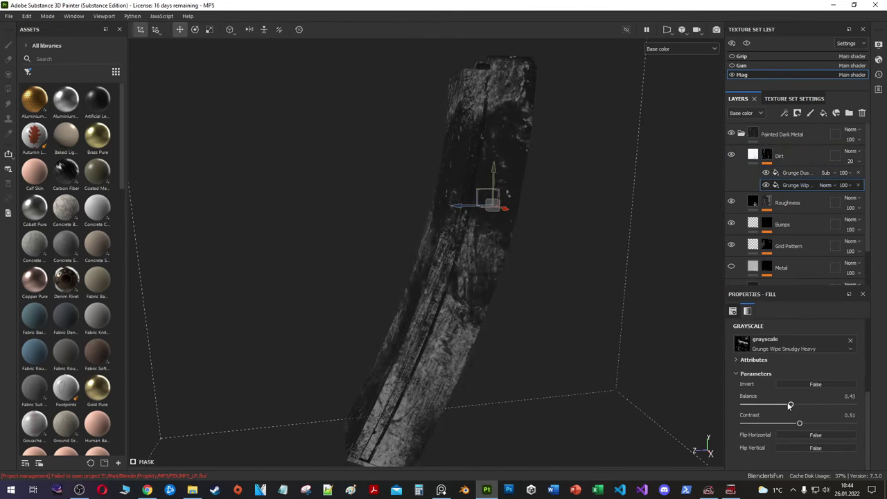
pyautogui.moveTo(783, 418); pyautogui.dragTo(756, 421)
pyautogui.scroll(-3, 797, 401)
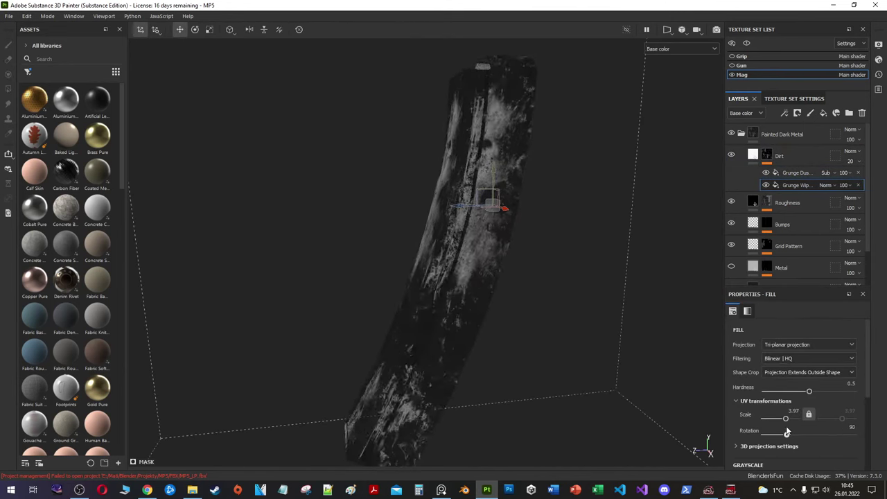
pyautogui.moveTo(802, 365); pyautogui.dragTo(804, 384)
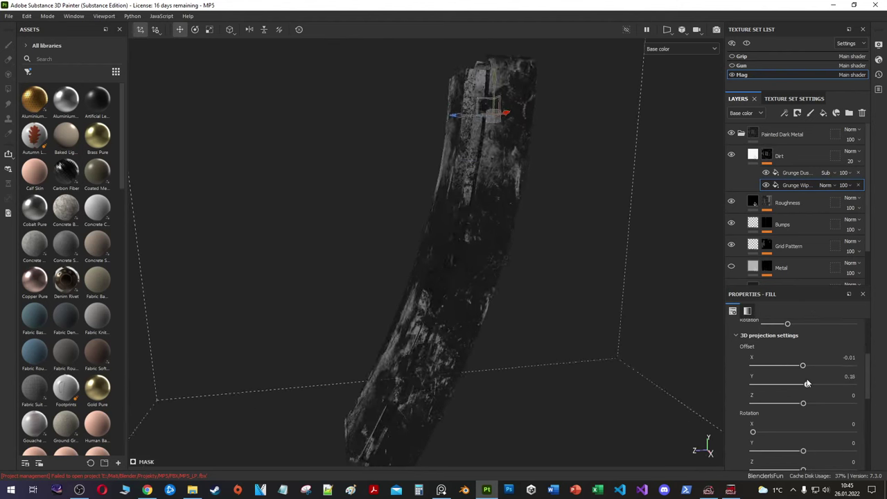
pyautogui.click(826, 185)
pyautogui.click(848, 374)
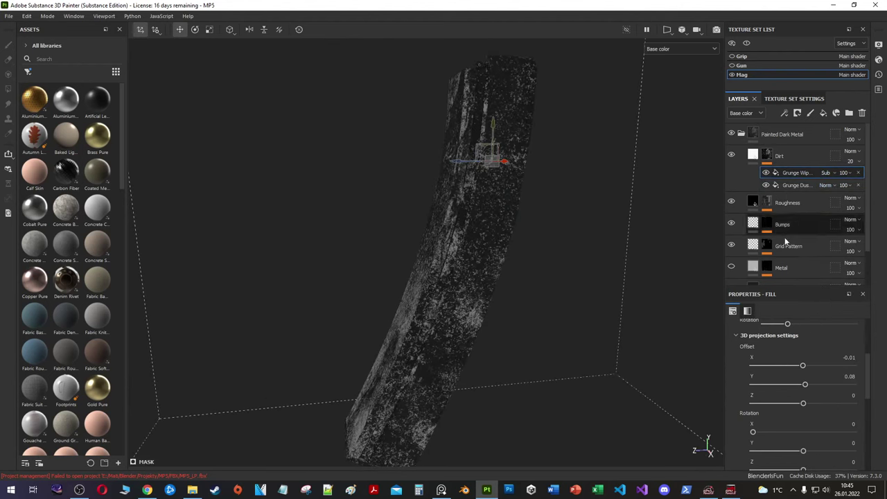
# Step: Lower Grunge Dust opacity to 42 and scale down and rotate the Grunge Wipe pattern
pyautogui.moveTo(843, 185); pyautogui.dragTo(847, 202)
pyautogui.moveTo(804, 392); pyautogui.dragTo(784, 392)
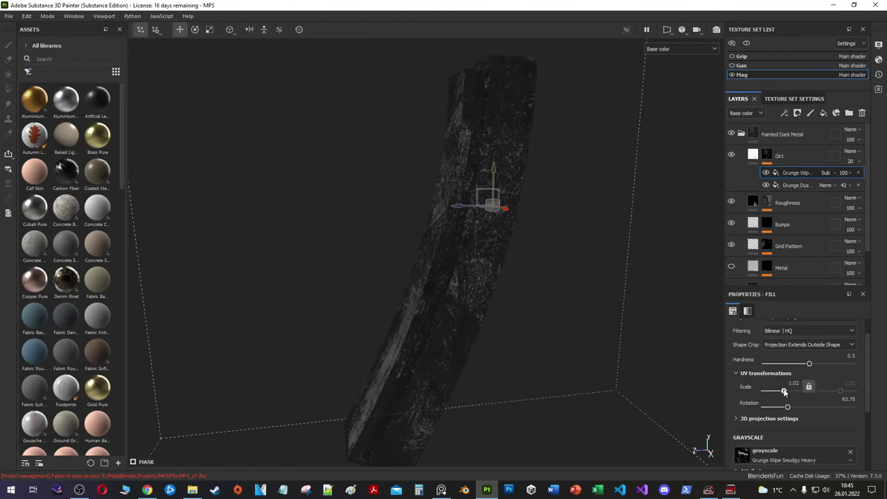
pyautogui.moveTo(780, 407); pyautogui.dragTo(793, 406)
pyautogui.keyDown('alt'); pyautogui.moveTo(485, 264); pyautogui.dragTo(430, 236); pyautogui.keyUp('alt')
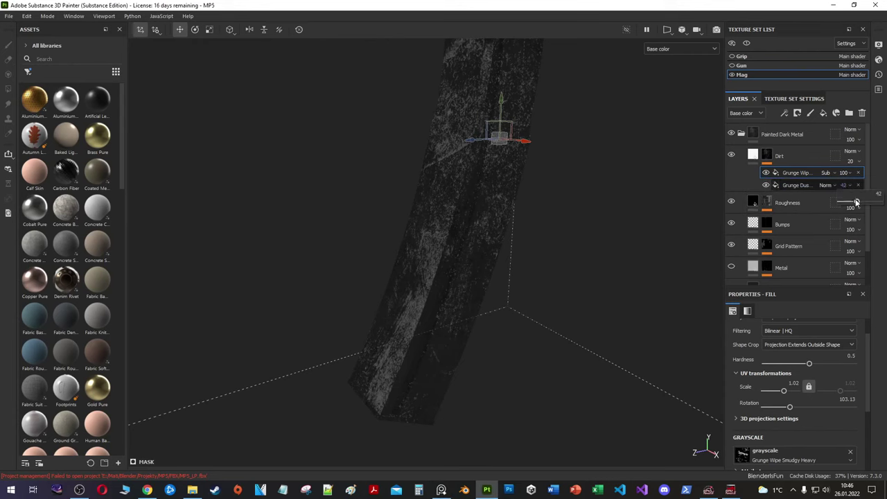
pyautogui.moveTo(842, 185); pyautogui.dragTo(612, 237)
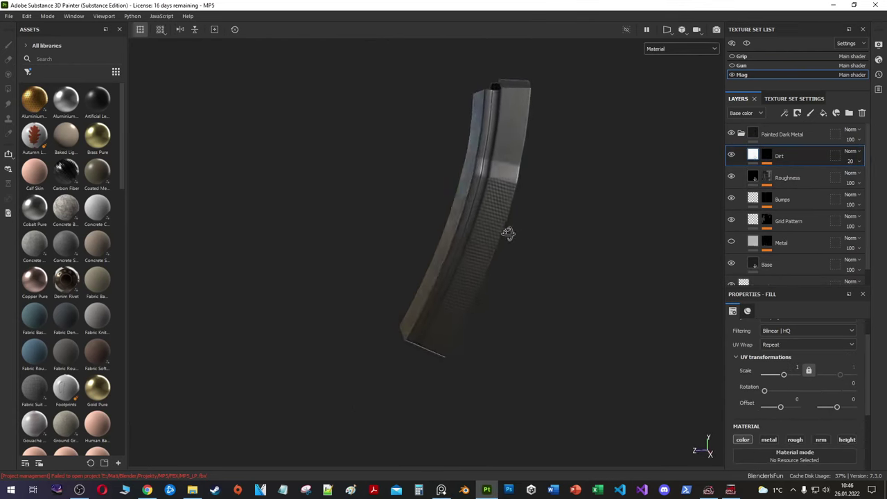
# Step: Select the Metal layer and search the assets for the scratches brush
pyautogui.click(739, 243)
pyautogui.click(795, 259)
pyautogui.scroll(-2, 750, 435)
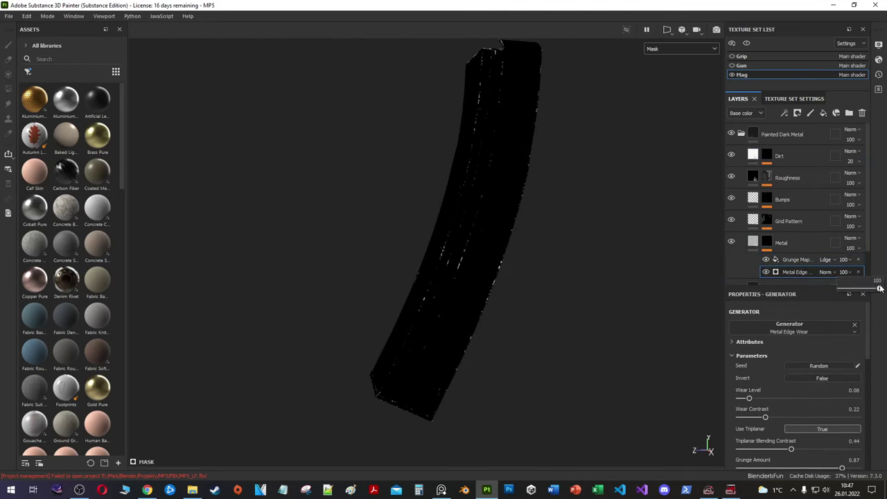
pyautogui.click(738, 243)
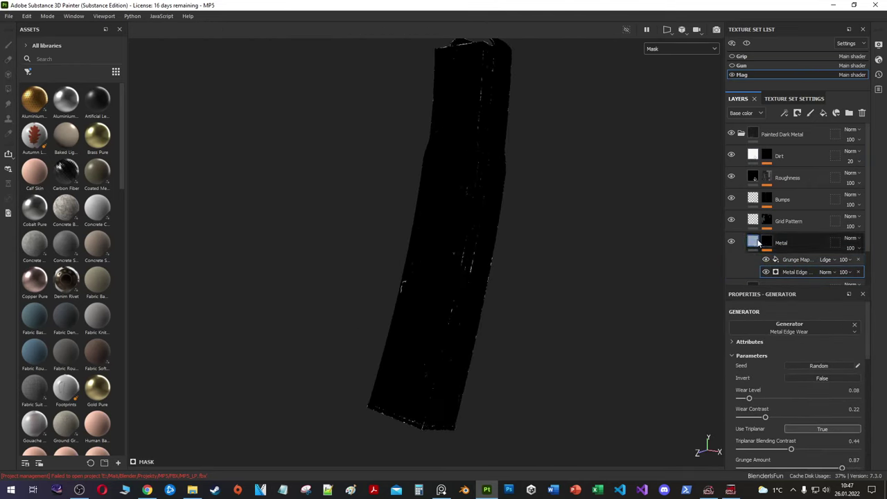
pyautogui.keyDown('alt'); pyautogui.moveTo(509, 230); pyautogui.dragTo(569, 231); pyautogui.keyUp('alt')
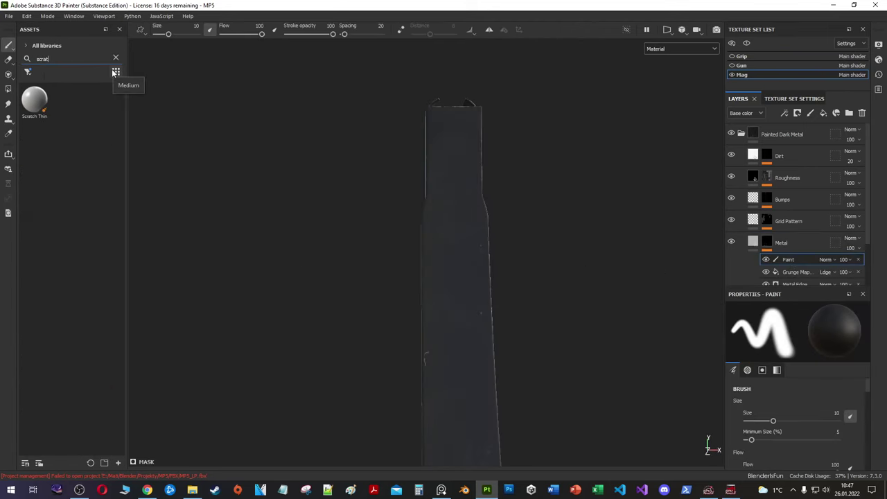
pyautogui.click(62, 61)
pyautogui.write('c')
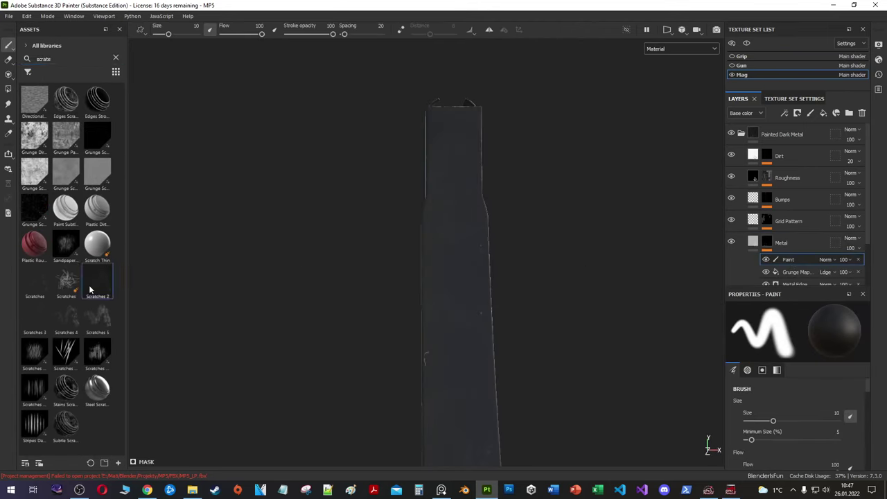
# Step: Orbit and zoom in on the magazine's open top corner to inspect the rim
pyautogui.keyDown('alt'); pyautogui.moveTo(453, 267); pyautogui.dragTo(466, 236); pyautogui.keyUp('alt')
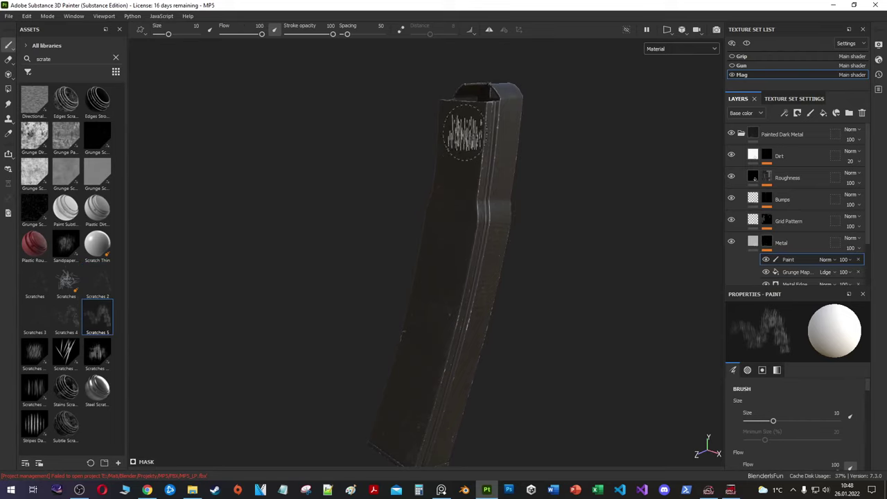
pyautogui.keyDown('alt'); pyautogui.moveTo(465, 134); pyautogui.dragTo(403, 277); pyautogui.keyUp('alt')
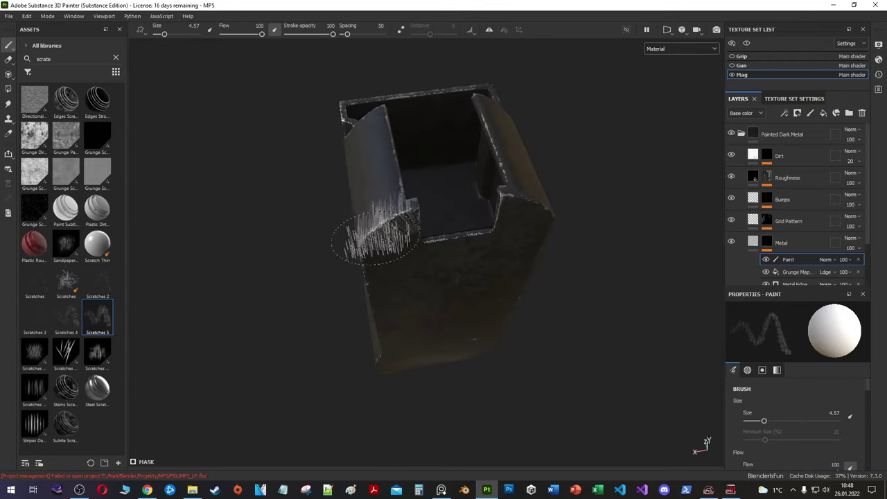
pyautogui.moveTo(374, 235)
pyautogui.keyDown('alt'); pyautogui.mouseDown()
pyautogui.moveTo(412, 153)
pyautogui.moveTo(376, 291)
pyautogui.moveTo(570, 301)
pyautogui.moveTo(522, 229)
pyautogui.moveTo(573, 225)
pyautogui.mouseUp(); pyautogui.keyUp('alt')
pyautogui.scroll(5, 414, 164)
pyautogui.scroll(-5, 406, 197)
pyautogui.scroll(5, 412, 154)
pyautogui.scroll(-5, 522, 229)
pyautogui.scroll(6, 574, 225)
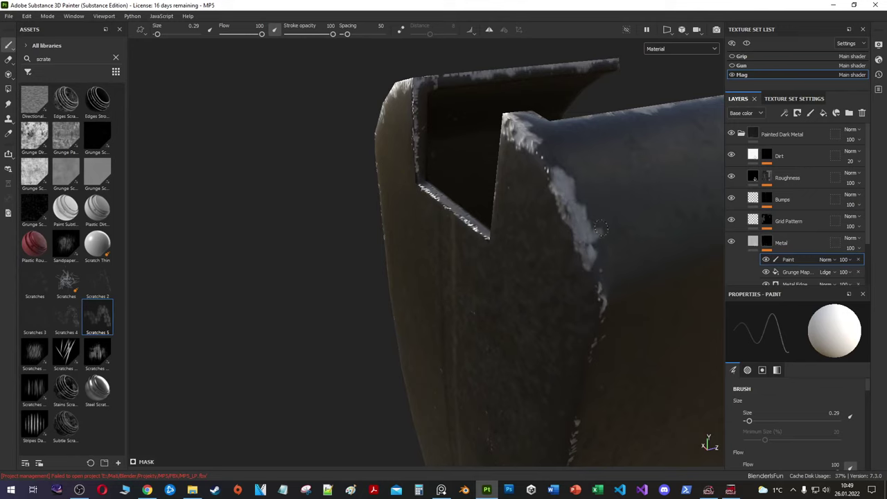
pyautogui.scroll(-5, 594, 273)
# Step: Enlarge the Scratches 5 brush and paint bare-metal scratches along the front and side edges
pyautogui.keyDown('alt'); pyautogui.moveTo(594, 273); pyautogui.dragTo(329, 75); pyautogui.keyUp('alt')
pyautogui.scroll(5, 329, 74)
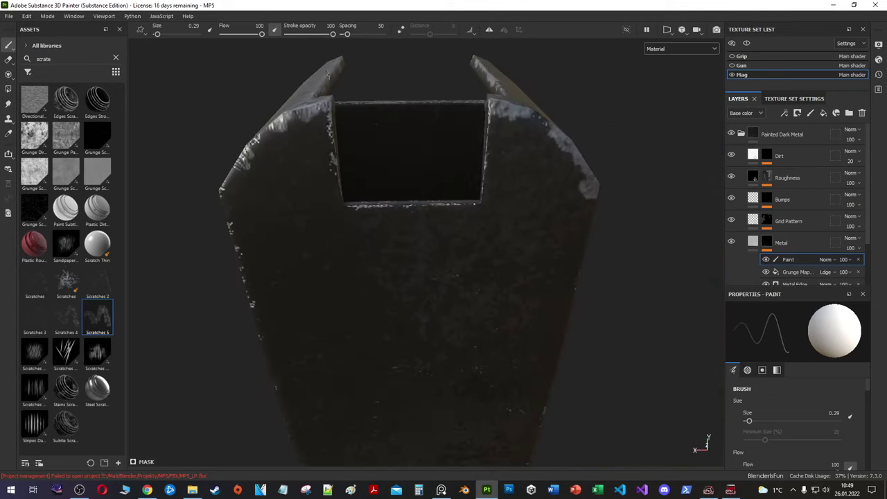
pyautogui.moveTo(496, 330)
pyautogui.keyDown('alt'); pyautogui.mouseDown()
pyautogui.moveTo(503, 159)
pyautogui.moveTo(451, 189)
pyautogui.mouseUp(); pyautogui.keyUp('alt')
pyautogui.moveTo(451, 190)
pyautogui.keyDown('ctrl'); pyautogui.mouseDown(button='right')
pyautogui.moveTo(440, 182)
pyautogui.moveTo(478, 294)
pyautogui.mouseUp(button='right'); pyautogui.keyUp('ctrl')
pyautogui.scroll(-3, 478, 294)
pyautogui.moveTo(478, 295)
pyautogui.keyDown('alt'); pyautogui.mouseDown()
pyautogui.moveTo(368, 337)
pyautogui.moveTo(508, 212)
pyautogui.moveTo(358, 267)
pyautogui.moveTo(519, 346)
pyautogui.moveTo(598, 353)
pyautogui.moveTo(405, 293)
pyautogui.moveTo(435, 198)
pyautogui.moveTo(513, 245)
pyautogui.mouseUp(); pyautogui.keyUp('alt')
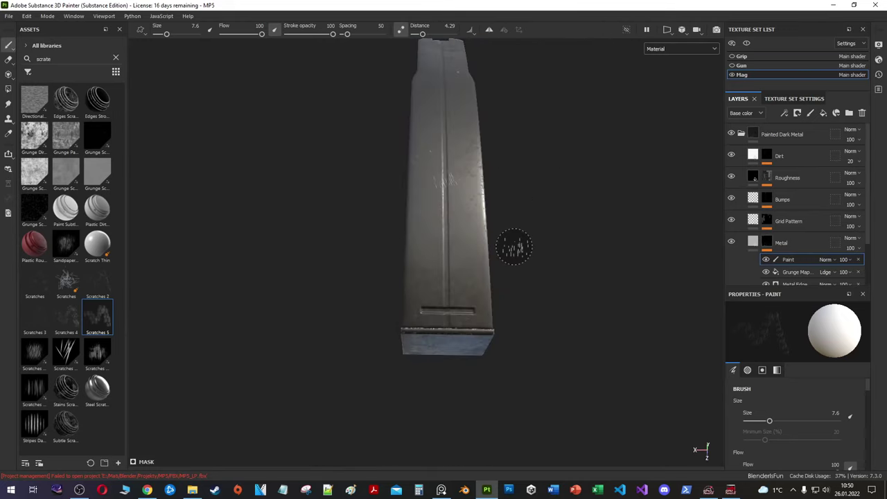
pyautogui.scroll(-2, 783, 208)
# Step: Copy the Bumps layer's paint effect and then the Bumps layer itself
pyautogui.scroll(2, 767, 201)
pyautogui.click(768, 202)
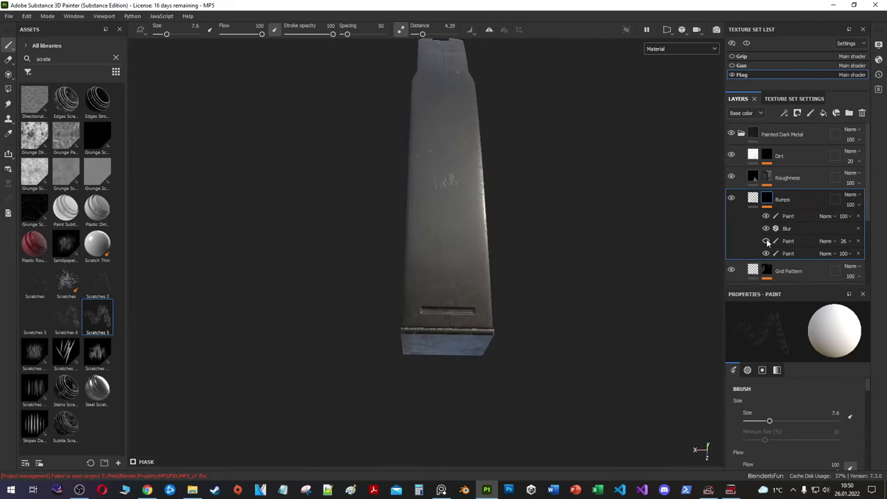
pyautogui.rightClick(767, 242)
pyautogui.click(795, 256)
pyautogui.keyDown('alt'); pyautogui.moveTo(590, 293); pyautogui.dragTo(612, 382); pyautogui.keyUp('alt')
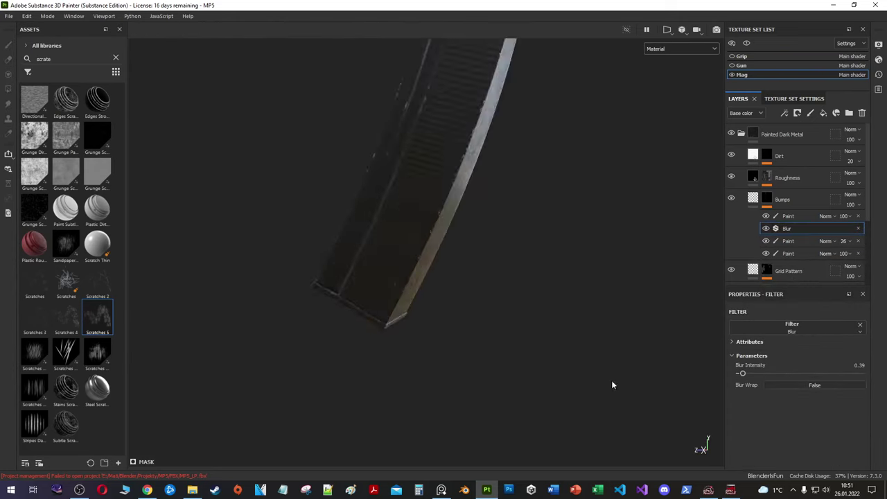
pyautogui.scroll(3, 443, 243)
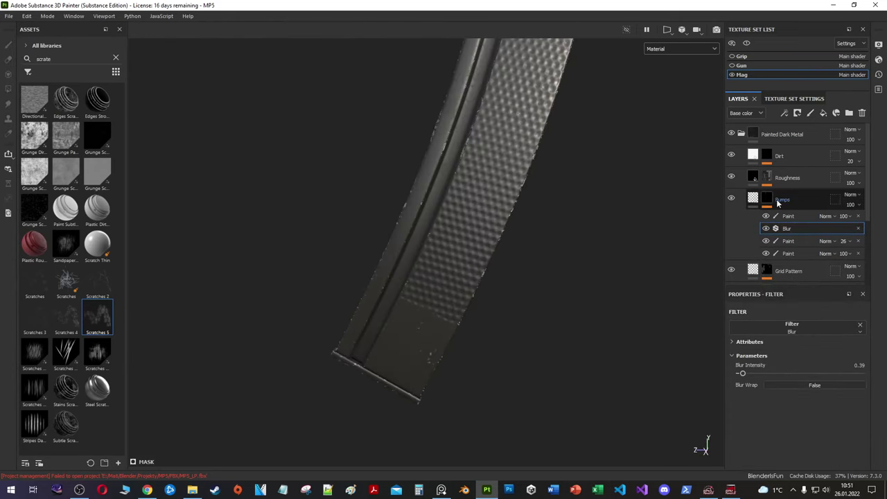
pyautogui.click(796, 200)
pyautogui.rightClick(787, 173)
pyautogui.click(787, 174)
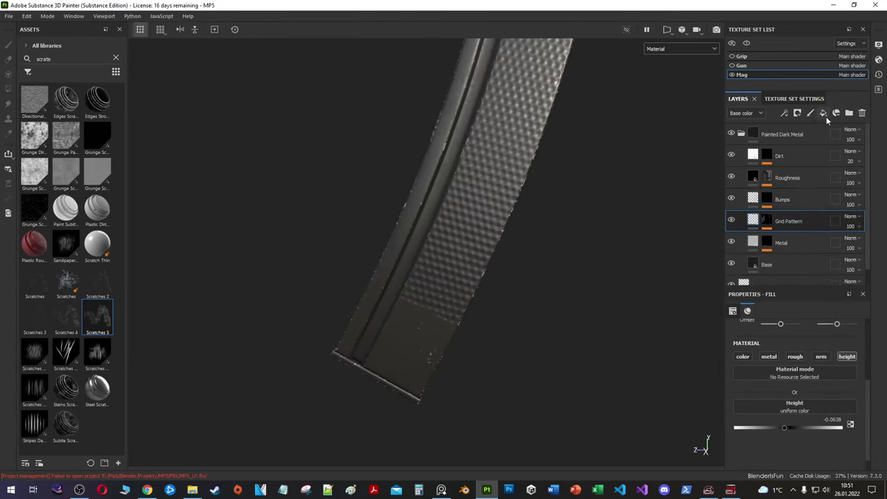
# Step: Add a yellow 'Yellow text' fill layer above Grid Pattern with a paint mask, using the Basic Soft brush
pyautogui.click(821, 114)
pyautogui.write('Yellow text')
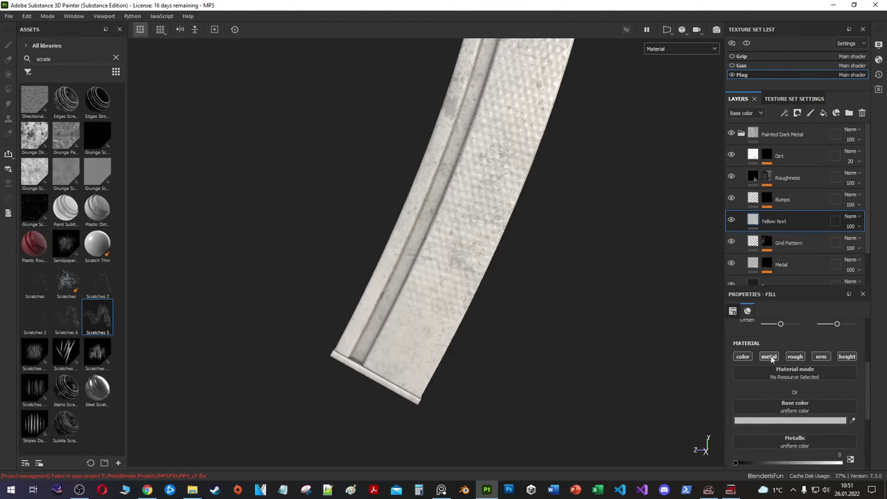
pyautogui.click(790, 420)
pyautogui.click(734, 264)
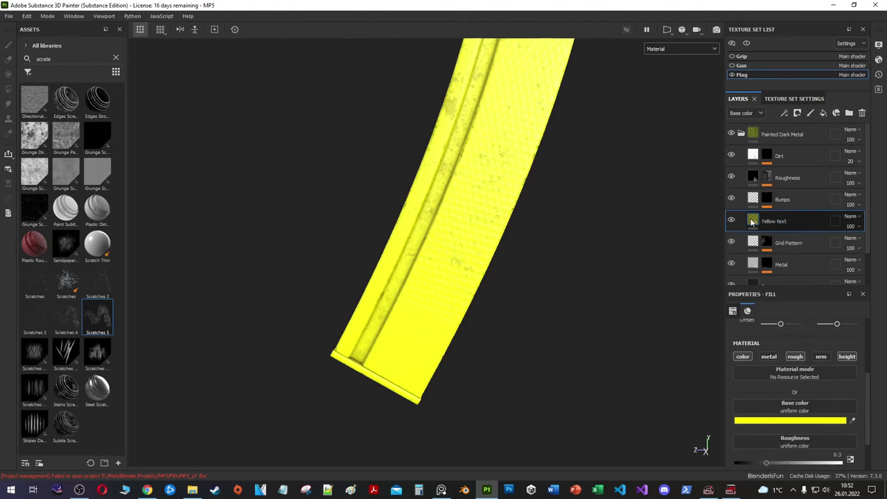
pyautogui.rightClick(787, 221)
pyautogui.click(782, 201)
pyautogui.click(9, 44)
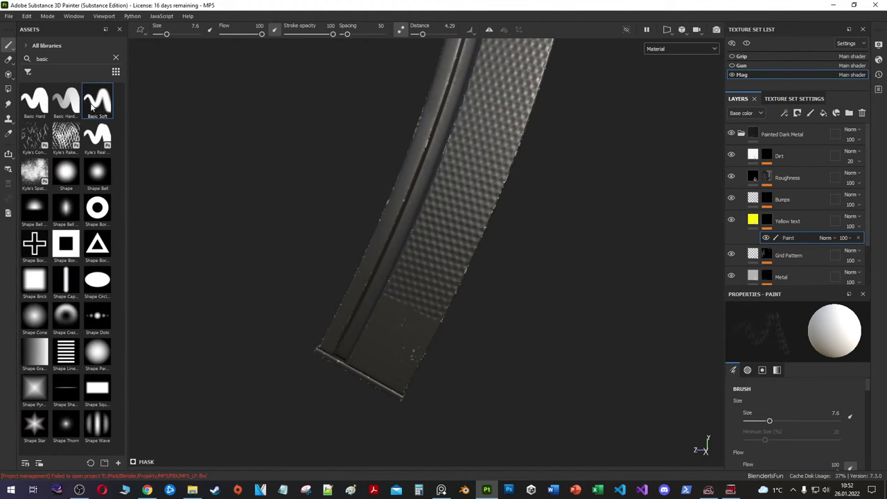
# Step: Show 3D and 2D views side by side and paint the strokes of a yellow 45
pyautogui.click(681, 49)
pyautogui.click(667, 29)
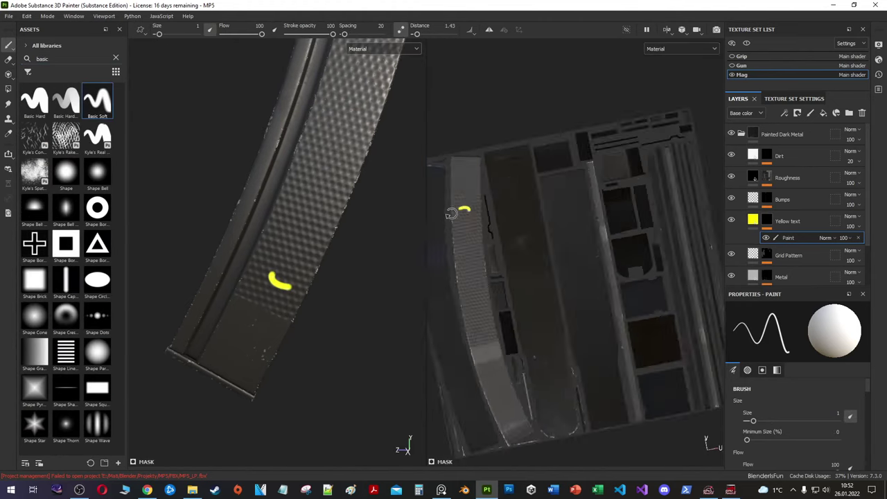
pyautogui.scroll(5, 485, 215)
pyautogui.scroll(1, 526, 218)
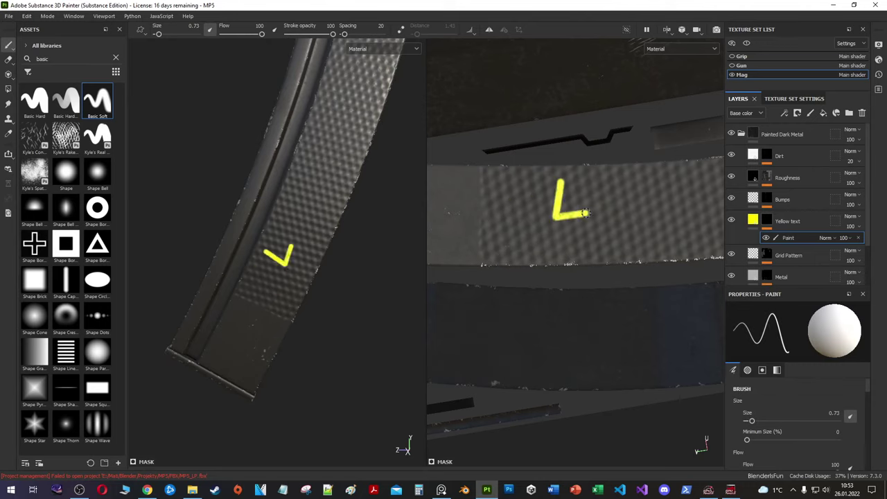
pyautogui.moveTo(579, 181); pyautogui.dragTo(574, 241)
pyautogui.moveTo(603, 181)
pyautogui.mouseDown()
pyautogui.moveTo(636, 179)
pyautogui.moveTo(601, 205)
pyautogui.mouseUp()
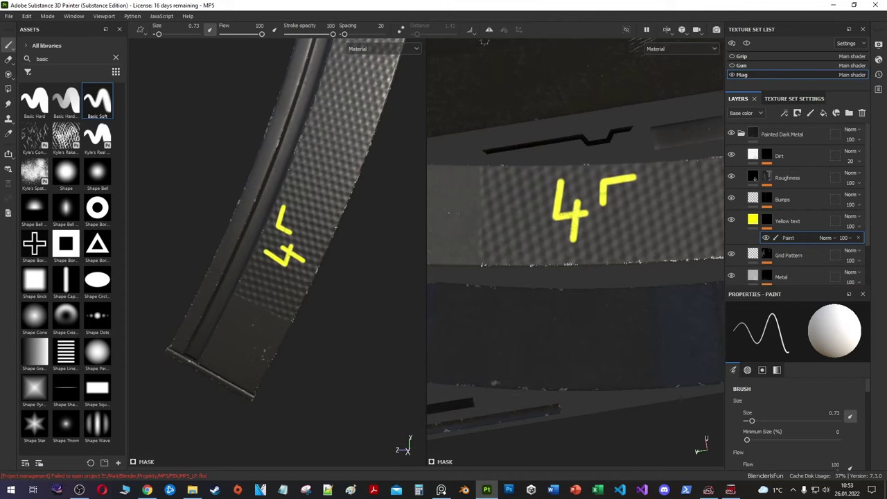
# Step: Add a second paint effect to Yellow text with its blend mode set to Subtract
pyautogui.rightClick(769, 238)
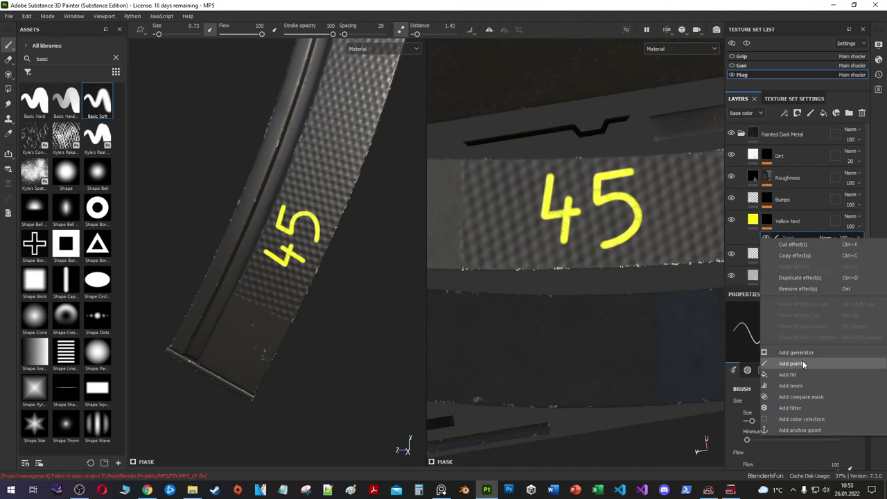
pyautogui.click(779, 367)
pyautogui.click(826, 250)
pyautogui.click(829, 92)
pyautogui.scroll(2, 484, 180)
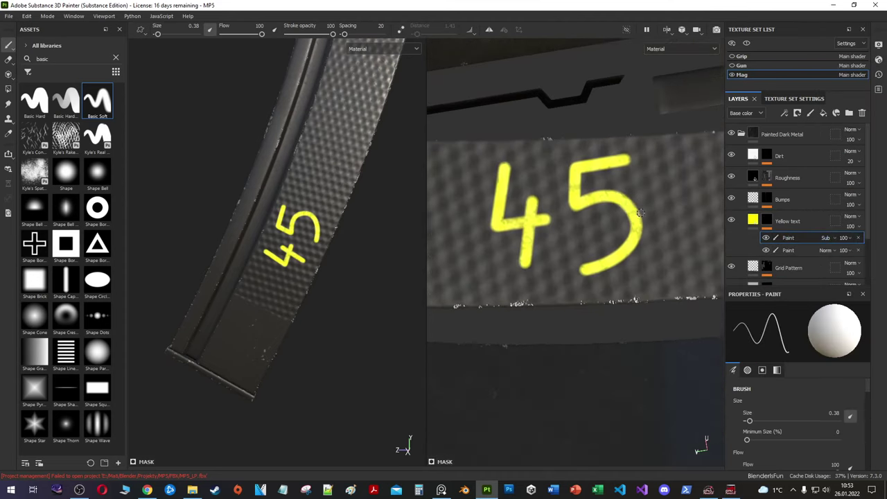
pyautogui.scroll(2, 485, 180)
# Step: Try trimming and erasing the 4's stroke with the subtract paint, undoing the attempts
pyautogui.keyDown('shift'); pyautogui.click(471, 208); pyautogui.keyUp('shift')
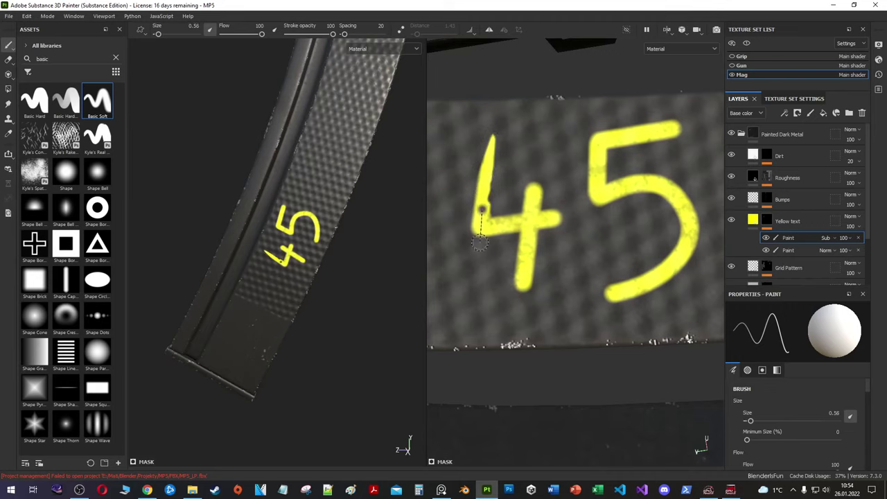
pyautogui.hotkey('ctrl', 'z')
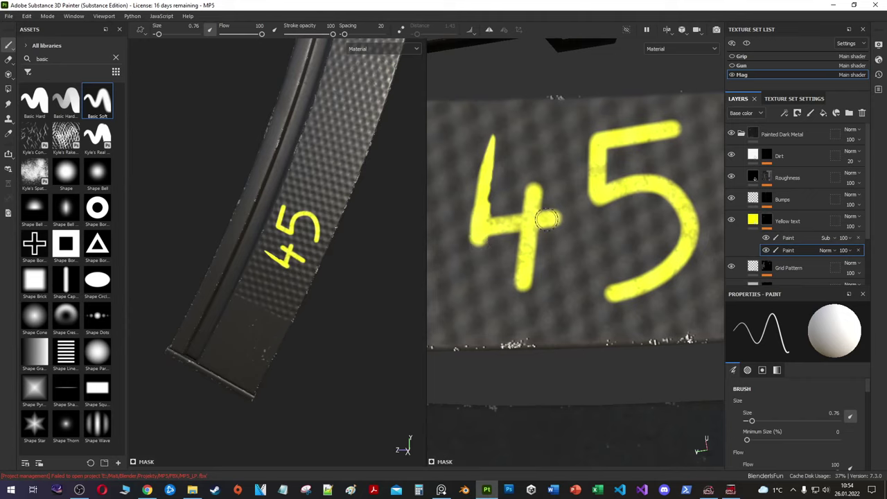
pyautogui.press('x')
pyautogui.moveTo(533, 191); pyautogui.dragTo(524, 239)
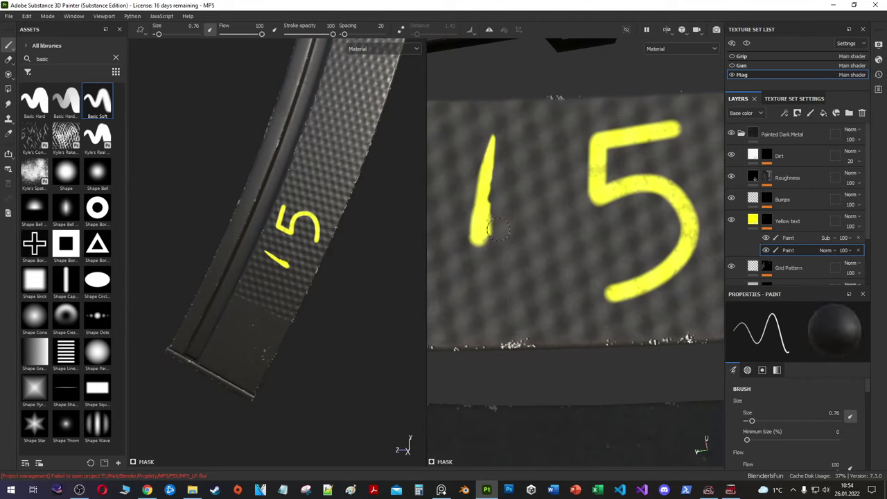
pyautogui.hotkey('ctrl', 'z')
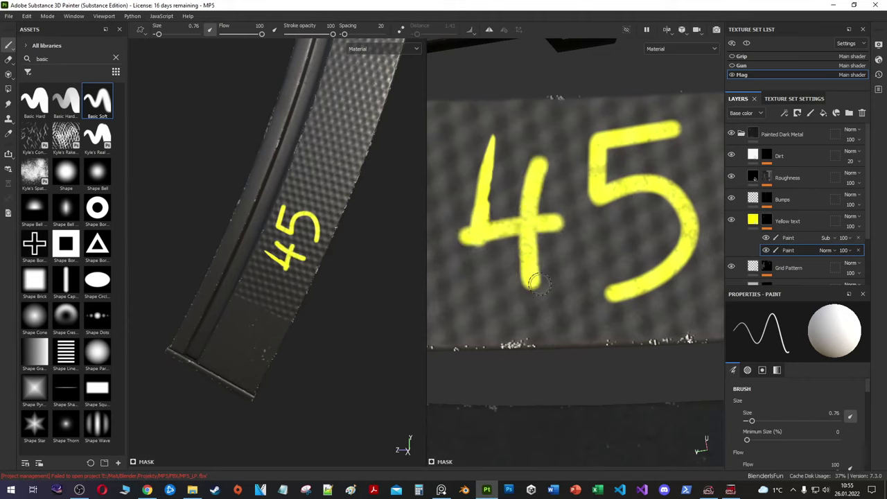
pyautogui.hotkey('ctrl', 'z')
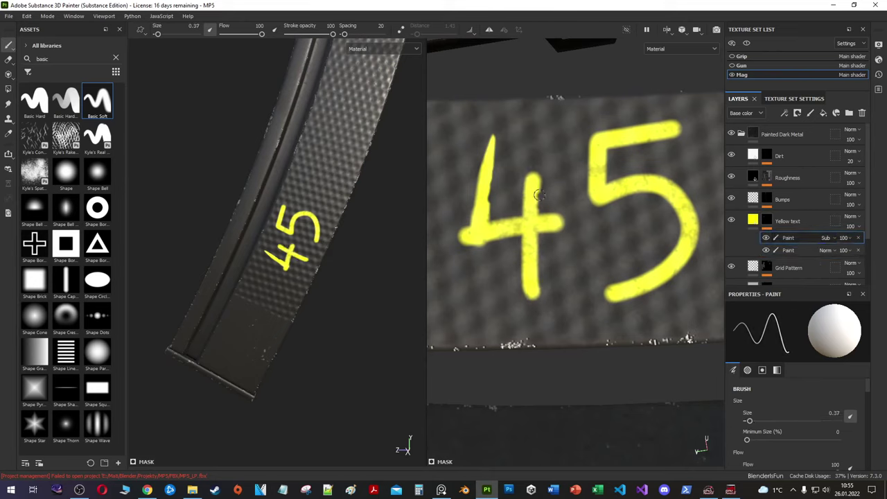
pyautogui.click(776, 369)
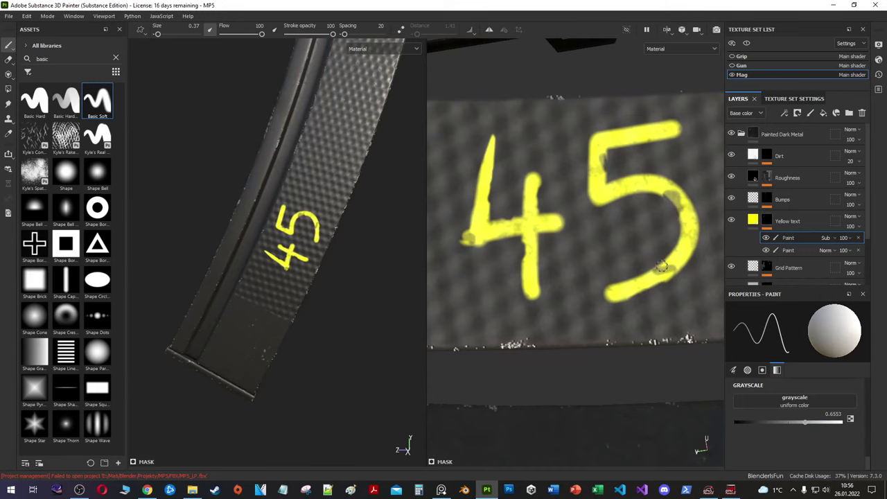
# Step: Set the Yellow text layer's opacity to 60 and search assets for 'font'
pyautogui.scroll(2, 632, 283)
pyautogui.moveTo(650, 118); pyautogui.dragTo(656, 158, button='middle')
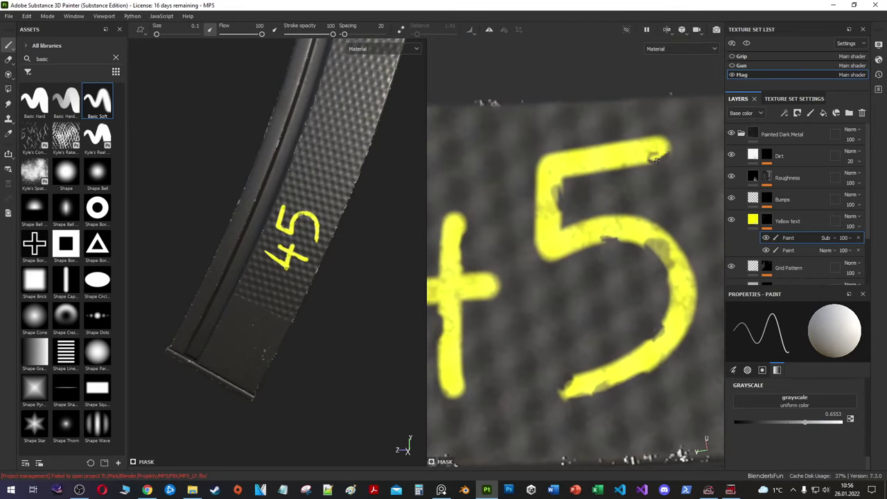
pyautogui.scroll(-3, 665, 135)
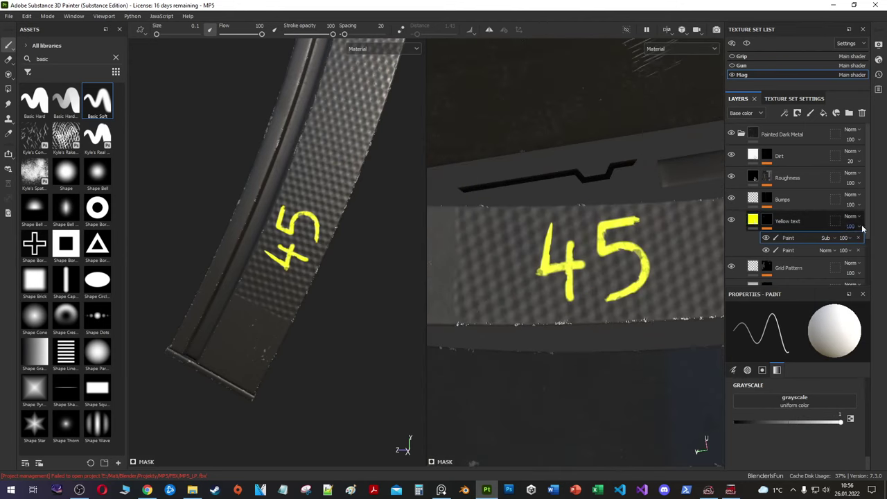
pyautogui.moveTo(850, 226); pyautogui.dragTo(869, 244)
pyautogui.press('f')
pyautogui.doubleClick(43, 58)
pyautogui.write('font')
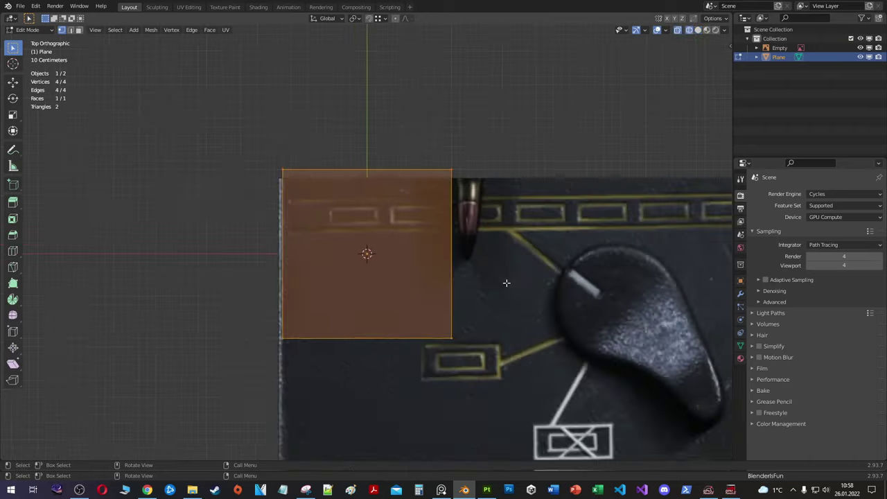
# Step: Scale a plane into a thin strip over the top row, duplicate it and inset outline borders
pyautogui.press('s')
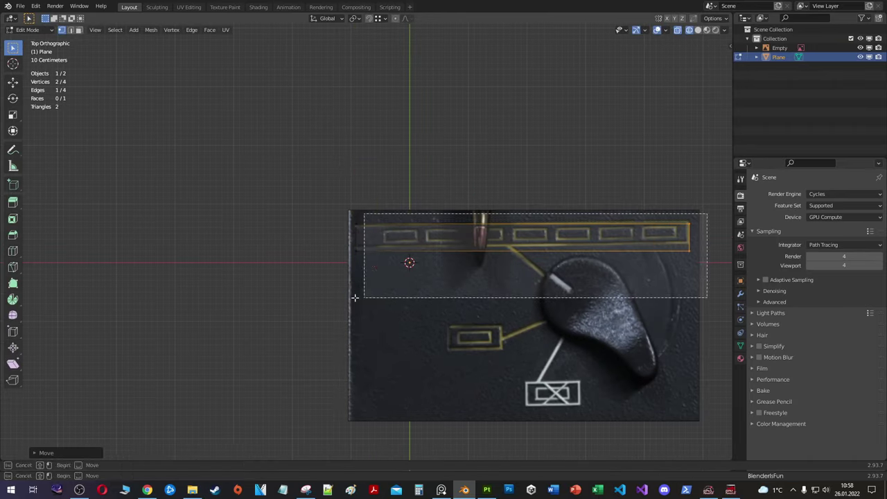
pyautogui.click(617, 281)
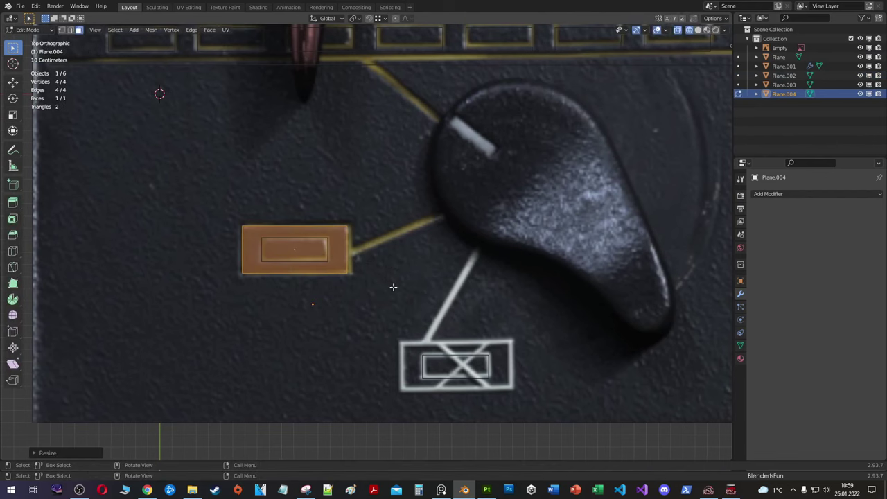
pyautogui.hotkey('shift', 'd')
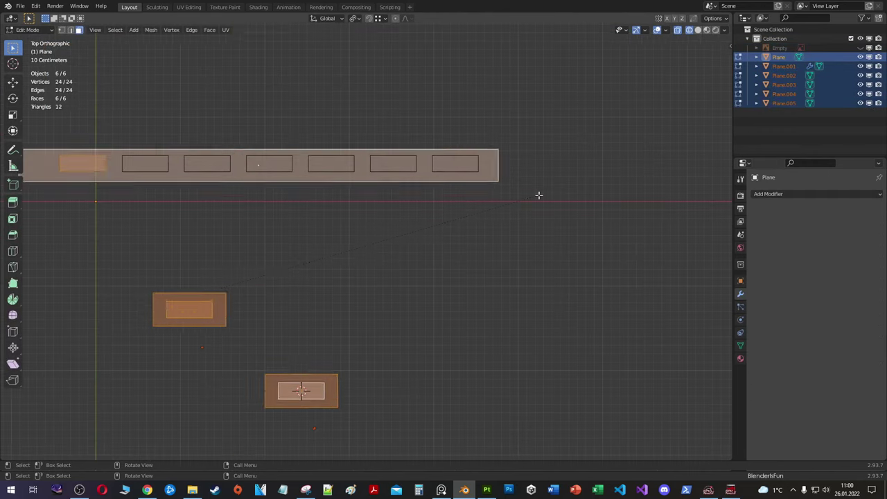
pyautogui.press('i')
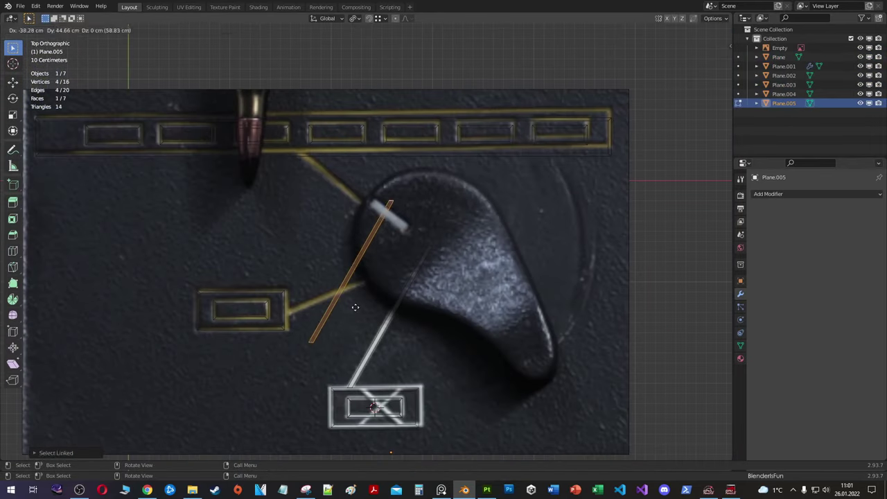
pyautogui.click(436, 318)
# Step: Extrude a connecting line up-left from the strip and slide its vertex into place
pyautogui.scroll(3, 437, 319)
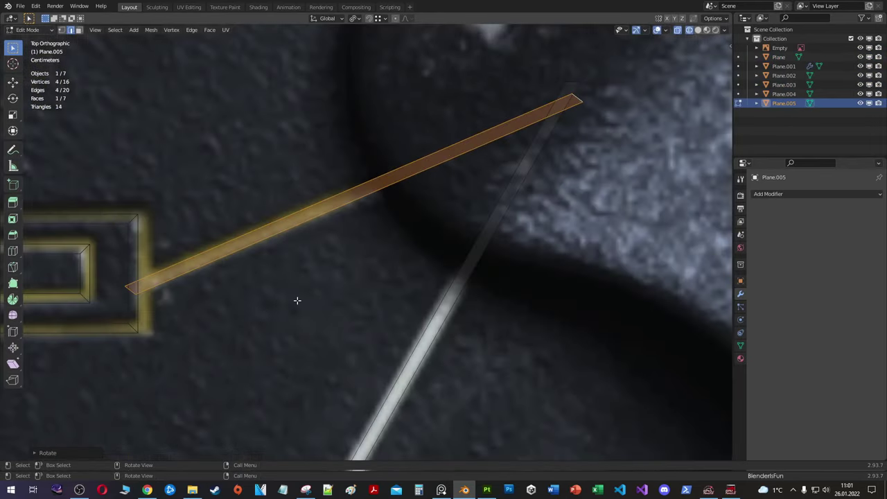
pyautogui.press('e')
pyautogui.click(212, 120)
pyautogui.press('1')
pyautogui.click(196, 93)
pyautogui.hotkey('shift', 'v')
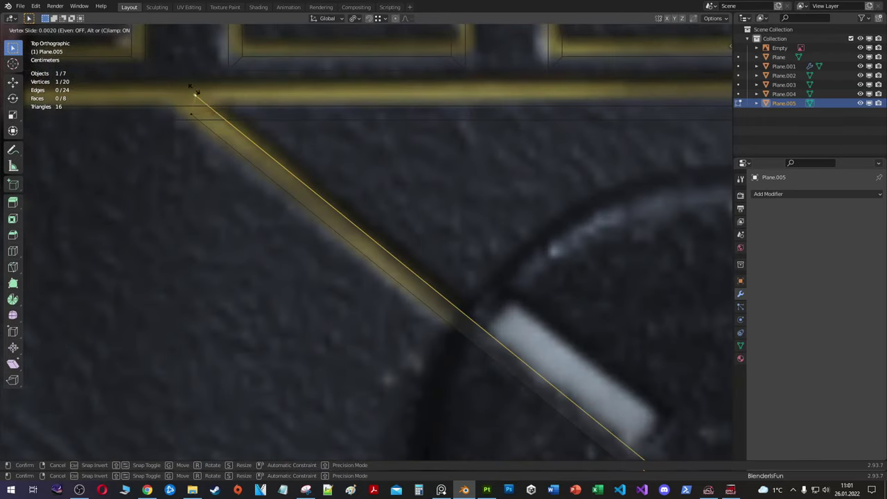
pyautogui.scroll(-6, 291, 192)
pyautogui.click(437, 244)
# Step: Slide the connecting line's edge so the strips meet at a single bend point
pyautogui.scroll(5, 437, 245)
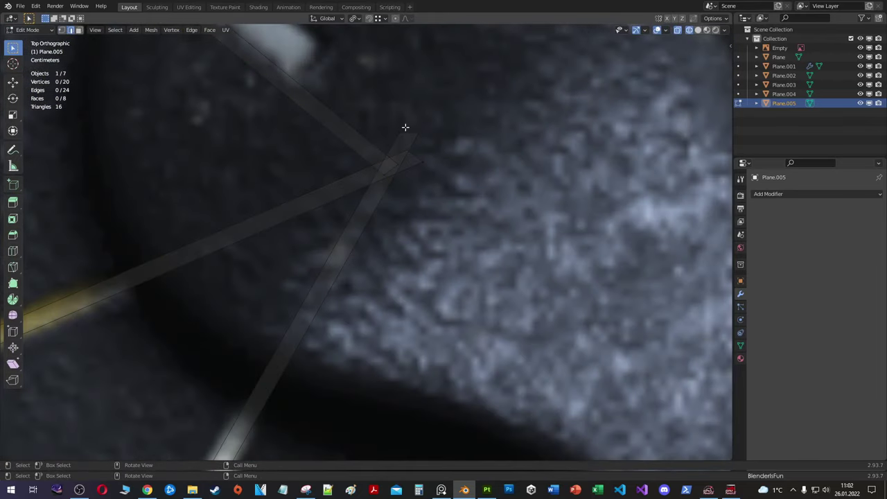
pyautogui.press('2')
pyautogui.click(406, 129)
pyautogui.hotkey('shift', 'v')
pyautogui.click(401, 158)
pyautogui.scroll(-5, 451, 251)
# Step: Set the top marking plane's emission colour to white
pyautogui.press('Tab')
pyautogui.click(428, 166)
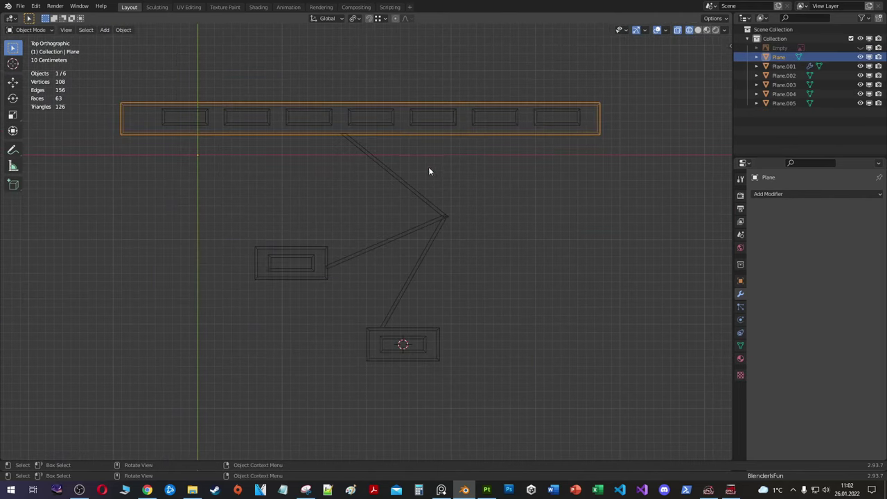
pyautogui.click(740, 195)
pyautogui.click(844, 205)
pyautogui.click(740, 358)
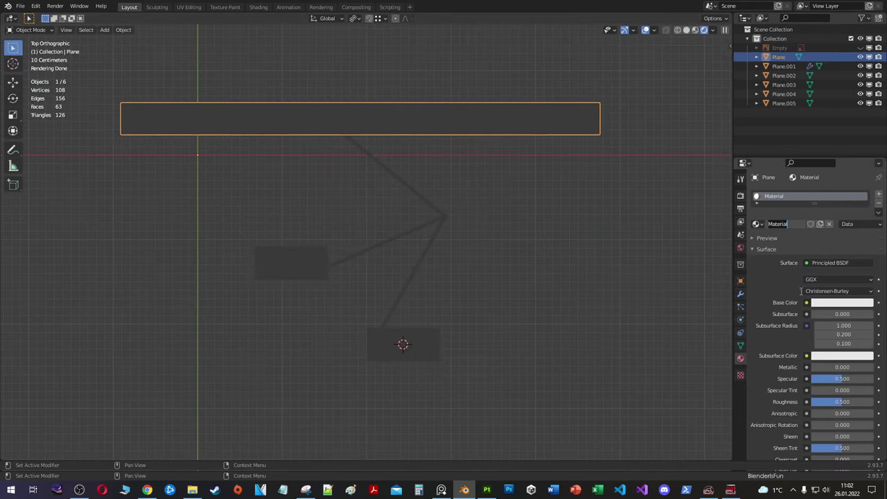
pyautogui.click(841, 208)
pyautogui.scroll(-5, 823, 308)
pyautogui.click(842, 311)
pyautogui.moveTo(865, 236); pyautogui.dragTo(865, 178)
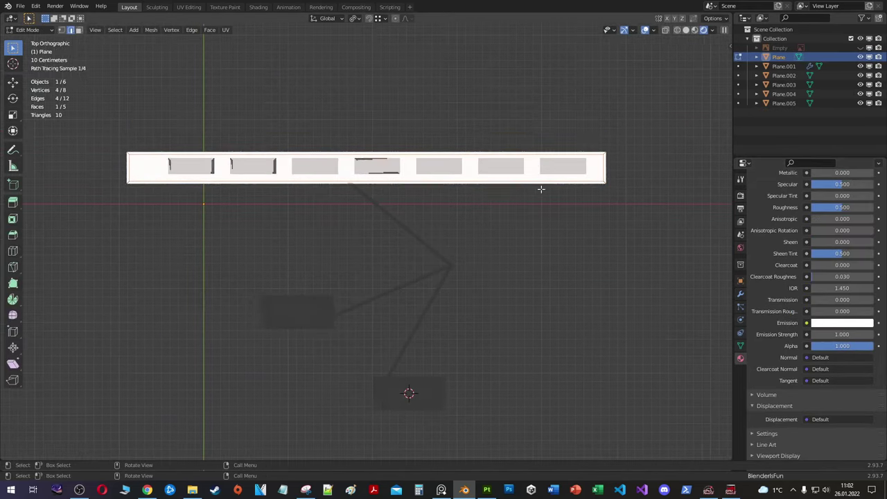
# Step: Delete the inner faces of the lower-left rectangle, keeping only its frame
pyautogui.click(697, 30)
pyautogui.keyDown('shift'); pyautogui.moveTo(416, 208); pyautogui.dragTo(421, 256, button='middle'); pyautogui.keyUp('shift')
pyautogui.click(188, 165)
pyautogui.click(293, 315)
pyautogui.press('Tab')
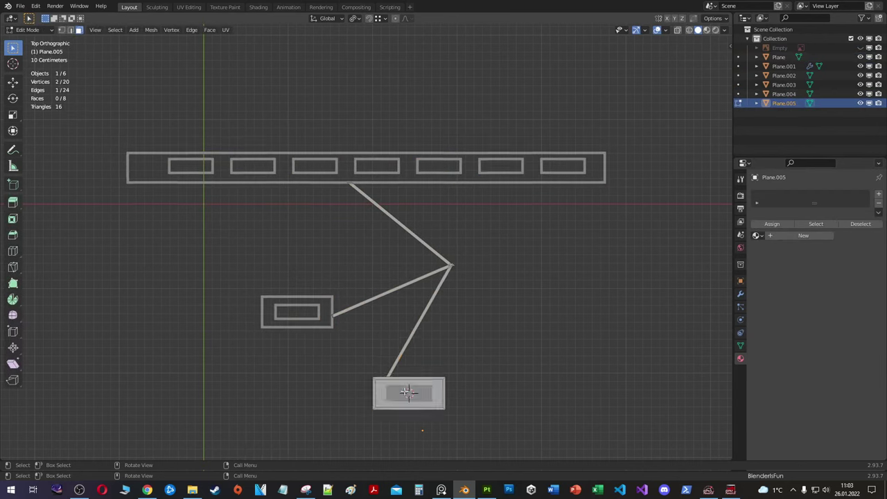
pyautogui.press('x')
pyautogui.click(389, 367)
pyautogui.press('Tab')
# Step: Shift the emission of the inner rectangles, connecting lines and lower-left frame to yellow
pyautogui.click(778, 56)
pyautogui.click(716, 30)
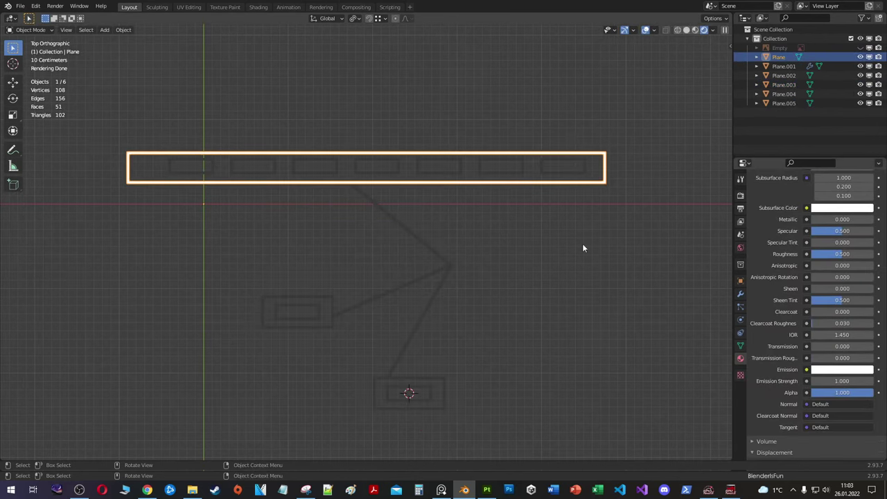
pyautogui.click(439, 167)
pyautogui.click(298, 312)
pyautogui.click(416, 229)
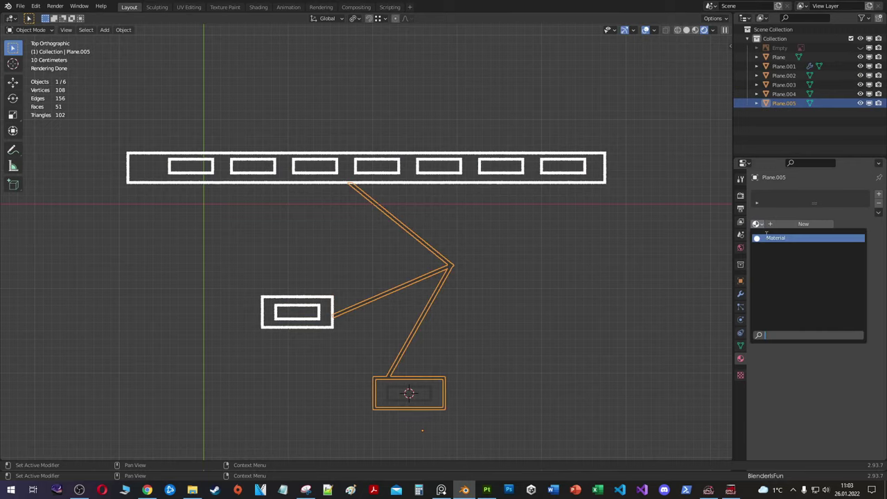
pyautogui.click(297, 312)
pyautogui.click(842, 369)
pyautogui.moveTo(797, 290); pyautogui.dragTo(806, 302)
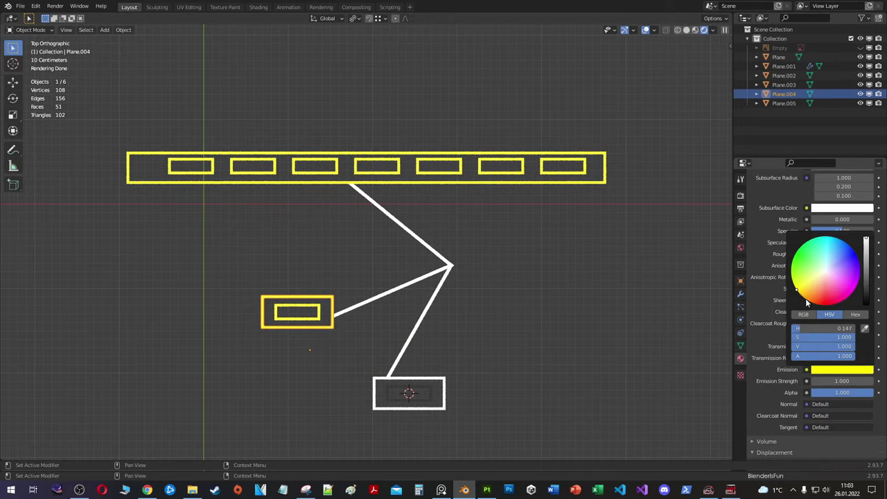
# Step: Duplicate the slanted bar in the bottom rectangle and mirror the copy with S X -1
pyautogui.click(409, 393)
pyautogui.press('KP_Decimal')
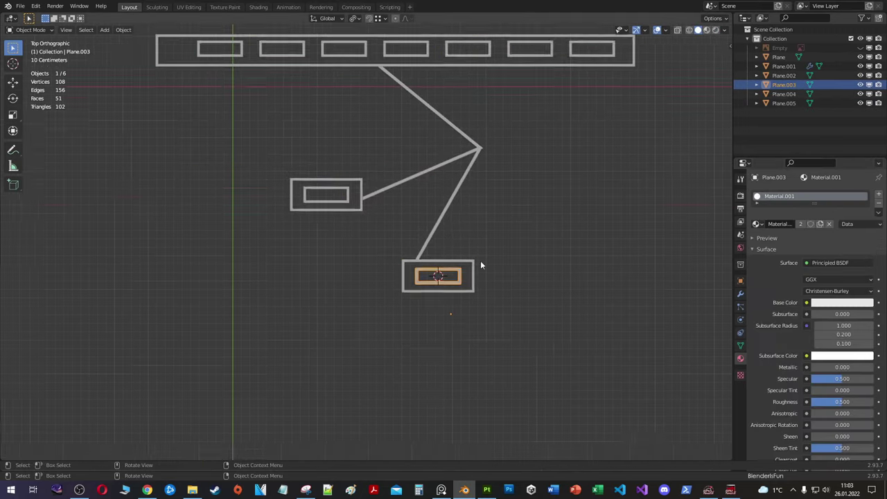
pyautogui.press('Tab')
pyautogui.hotkey('shift', 'd')
pyautogui.click(436, 403)
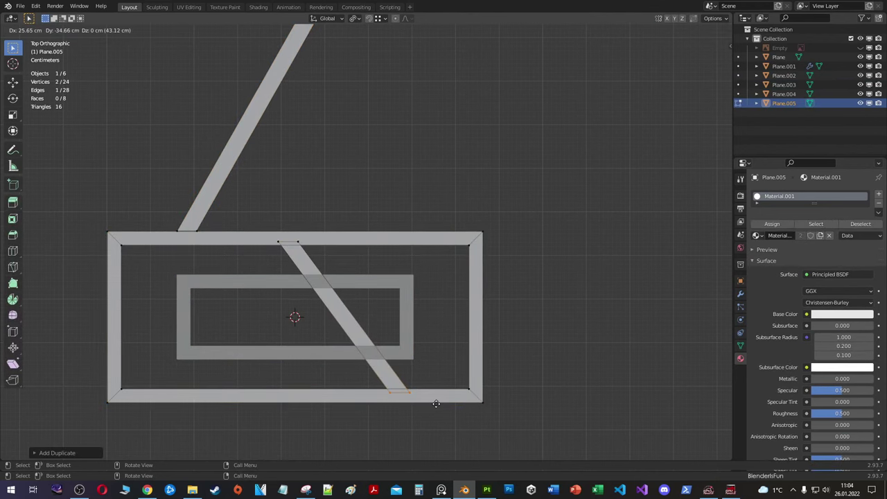
pyautogui.hotkey('shift', 'd')
pyautogui.write('sx')
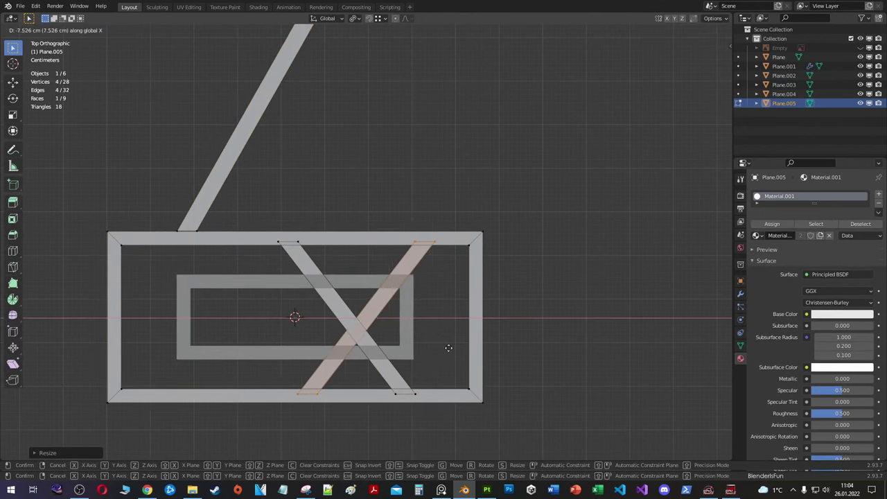
pyautogui.write('-1')
pyautogui.press('Return')
# Step: Move the mirrored bar along X so the two bars cross as an X
pyautogui.hotkey('ctrl', 'l')
pyautogui.press('g')
pyautogui.press('x')
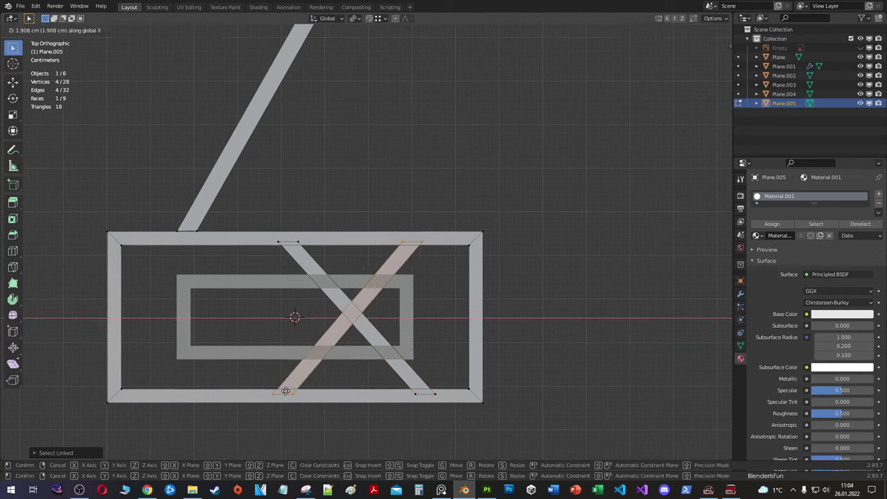
pyautogui.press('Return')
pyautogui.press('Tab')
# Step: Preview the whole layout in rendered shading and edit the render samples value
pyautogui.scroll(-5, 407, 357)
pyautogui.click(509, 317)
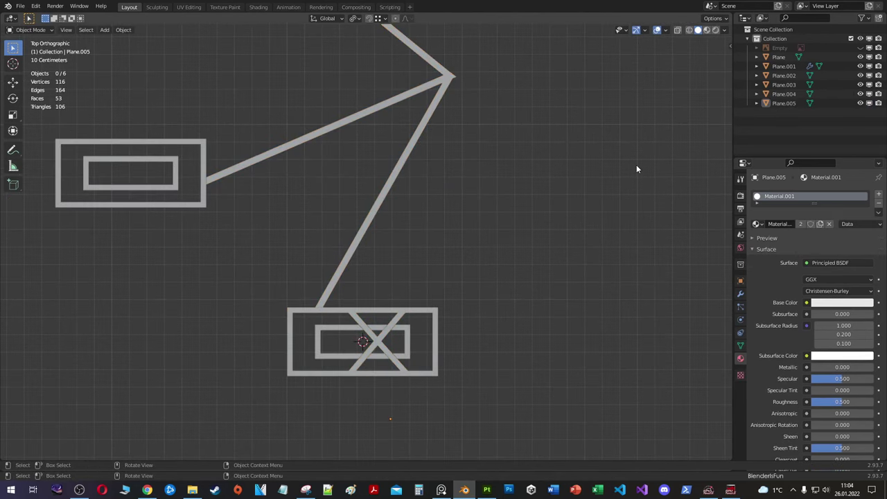
pyautogui.press('z')
pyautogui.click(650, 54)
pyautogui.press('Home')
pyautogui.click(740, 196)
pyautogui.doubleClick(833, 256)
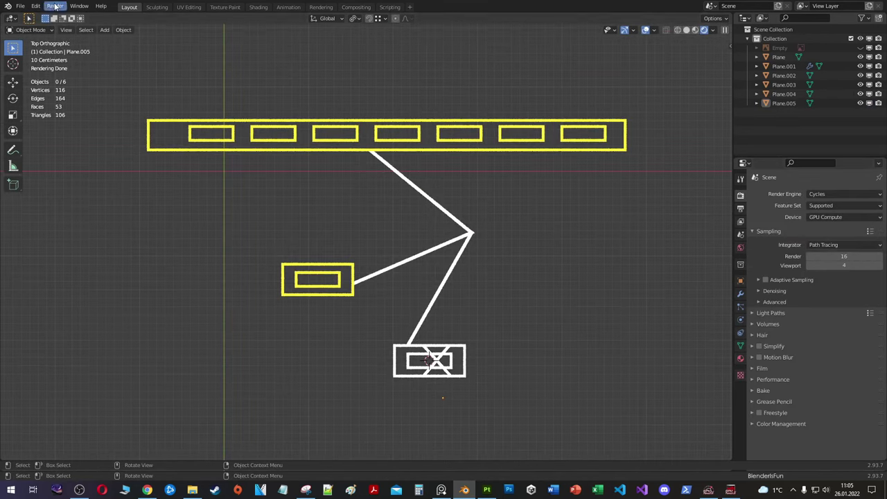
# Step: Add a camera and frame the markings orthographically at scale 7.7
pyautogui.hotkey('shift', 'a')
pyautogui.click(311, 409)
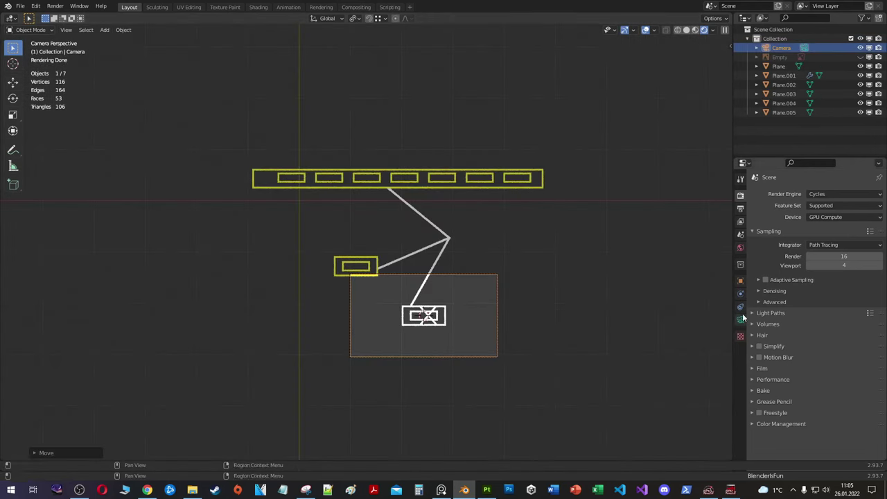
pyautogui.press('s')
pyautogui.click(564, 327)
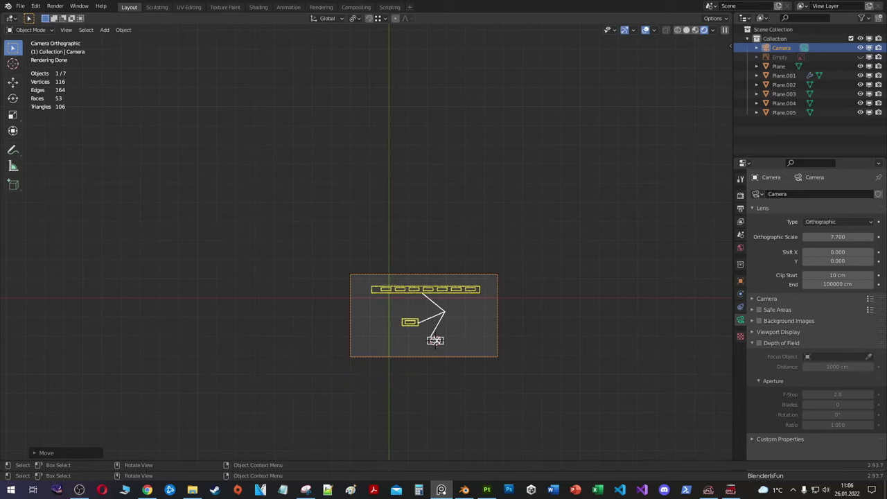
pyautogui.scroll(10, 443, 291)
pyautogui.scroll(-4, 450, 277)
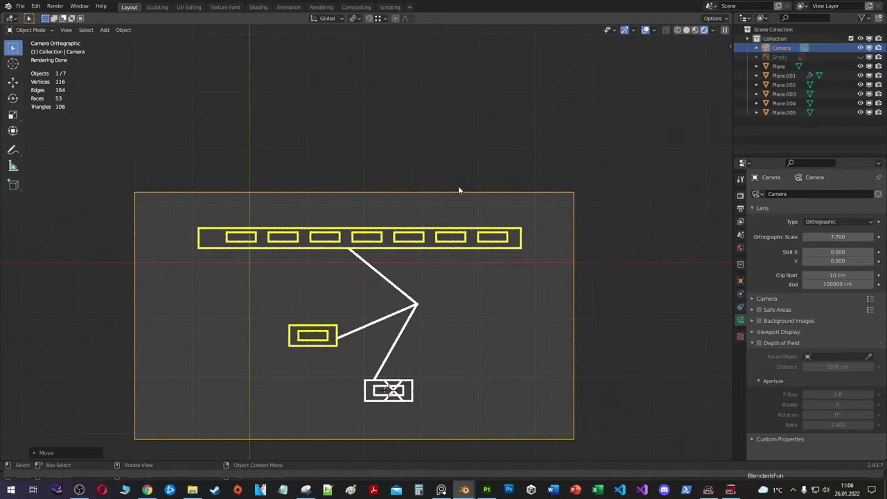
# Step: Enable Transparent under Film in the render settings
pyautogui.click(740, 194)
pyautogui.click(757, 382)
pyautogui.click(765, 378)
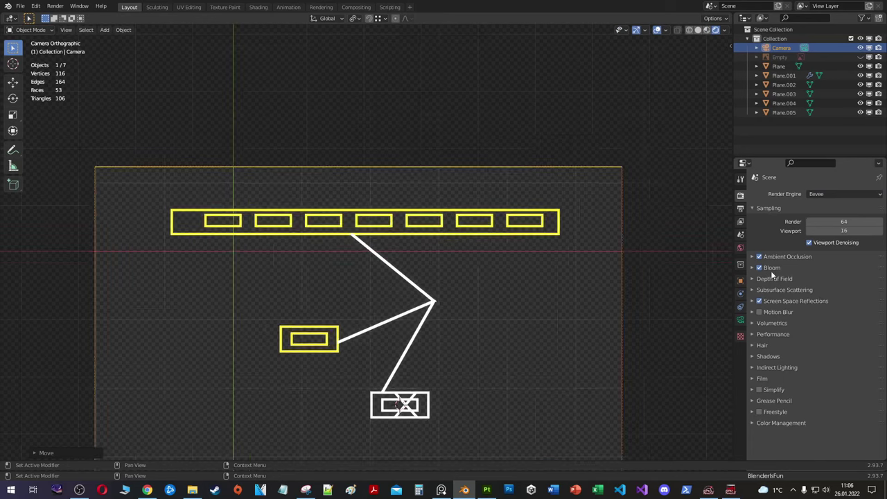
# Step: Assign the yellow material to the upper connecting lines of Plane.005
pyautogui.click(784, 112)
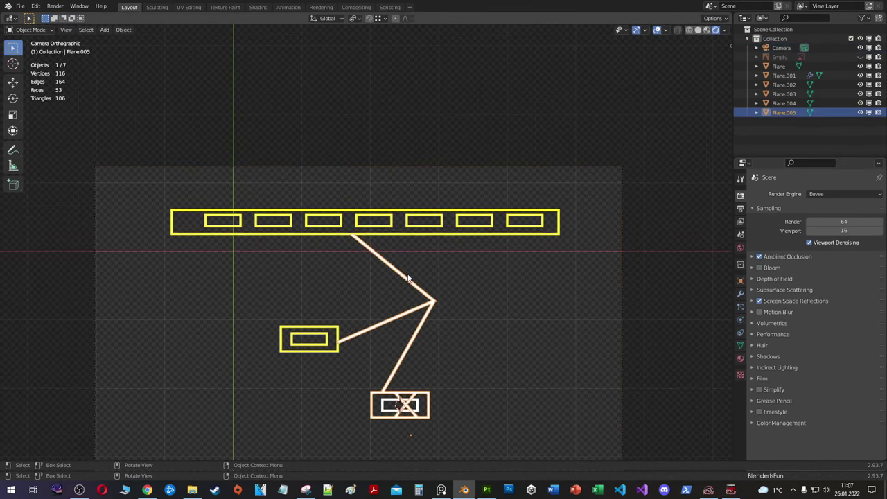
pyautogui.press('Tab')
pyautogui.click(740, 358)
pyautogui.click(438, 268)
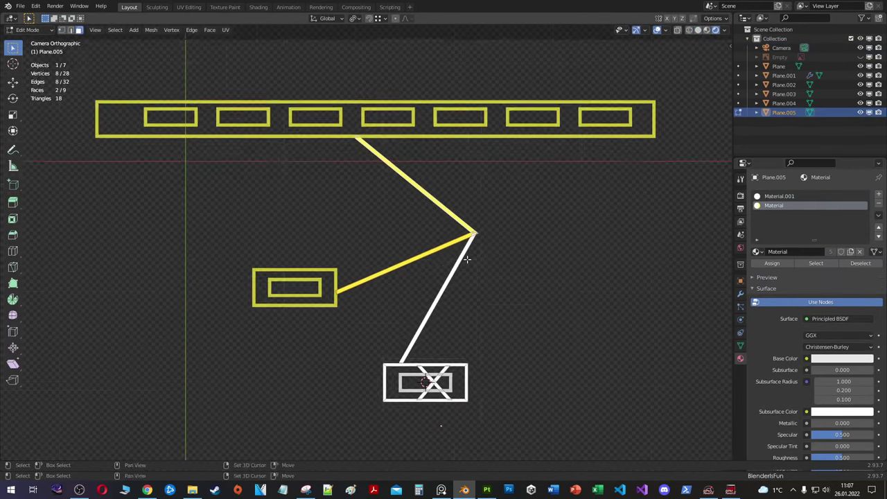
pyautogui.scroll(3, 438, 268)
pyautogui.scroll(-2, 438, 268)
# Step: Edge-slide the bar joints to tidy them, then view from the top
pyautogui.press('g')
pyautogui.press('z')
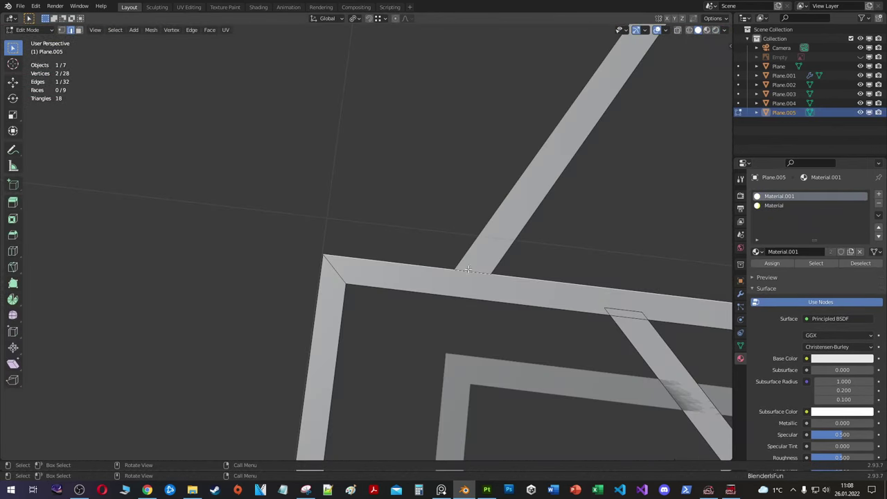
pyautogui.press('g')
pyautogui.press('g')
pyautogui.click(538, 245)
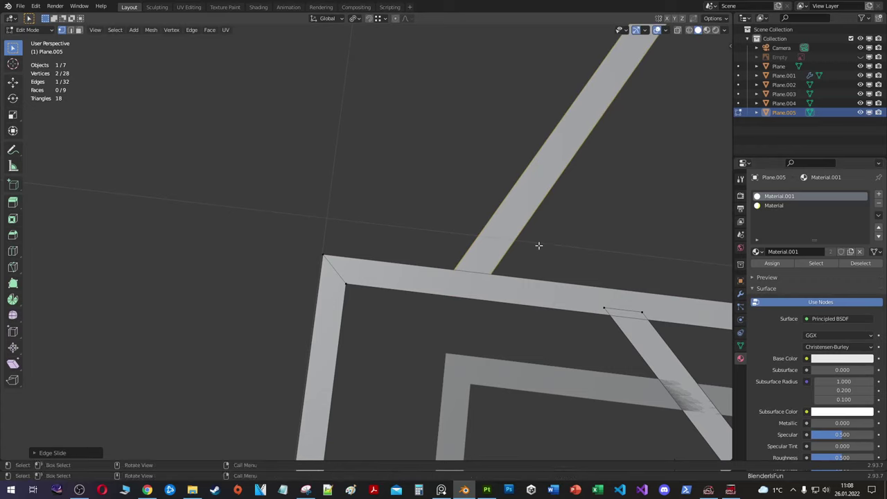
pyautogui.press('Tab')
pyautogui.press('KP_7')
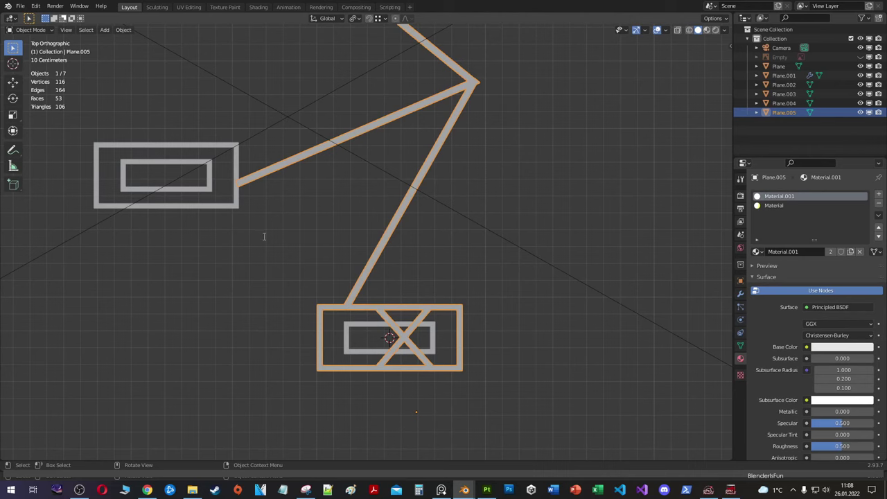
# Step: Nudge the row of small rectangles slightly along Y
pyautogui.scroll(-4, 443, 239)
pyautogui.scroll(3, 388, 187)
pyautogui.moveTo(380, 187); pyautogui.dragTo(379, 184)
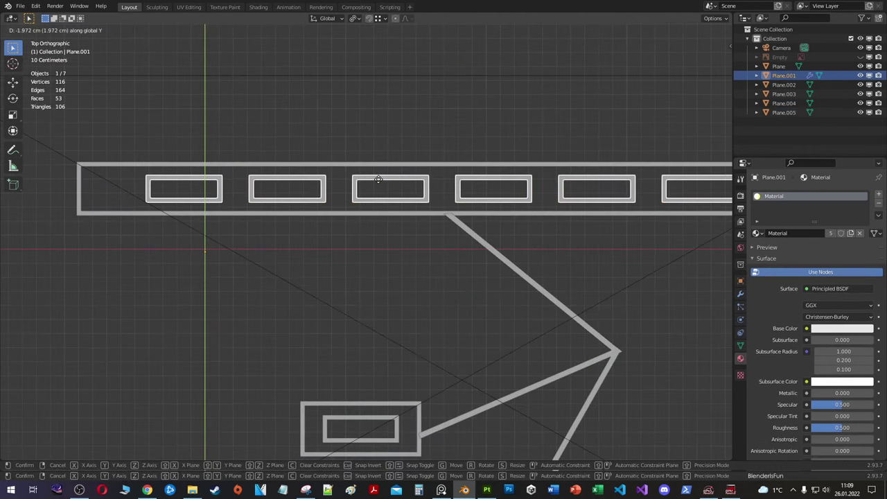
pyautogui.scroll(-5, 378, 184)
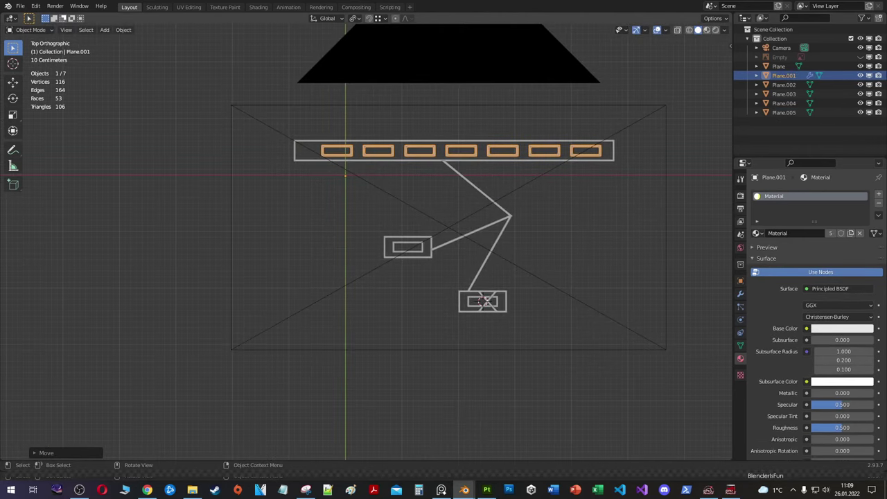
# Step: Select the long top bar, then edit the bold Arial 'Cal,9mmx19' text in Photoshop
pyautogui.click(296, 149)
pyautogui.scroll(5, 295, 149)
pyautogui.scroll(-3, 296, 149)
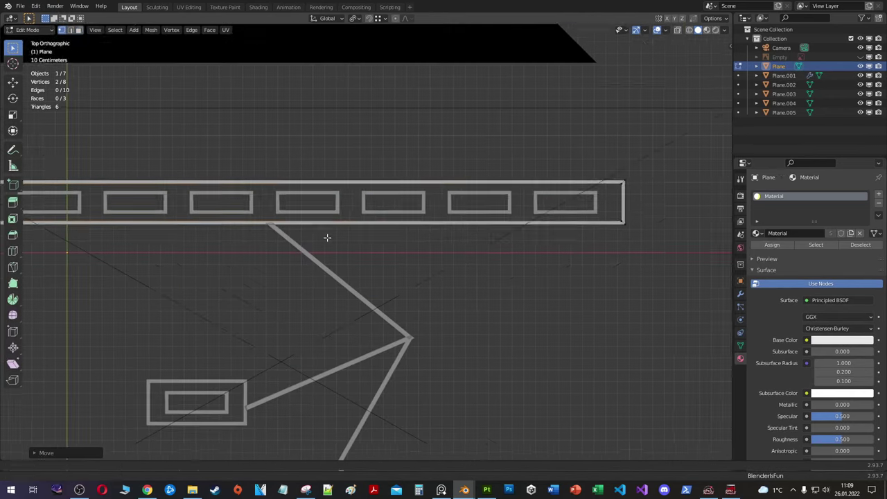
pyautogui.click(55, 6)
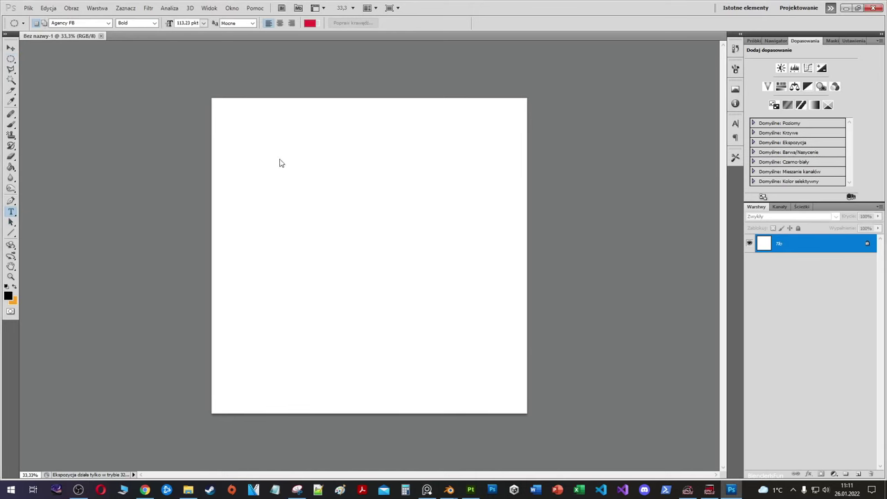
pyautogui.click(280, 157)
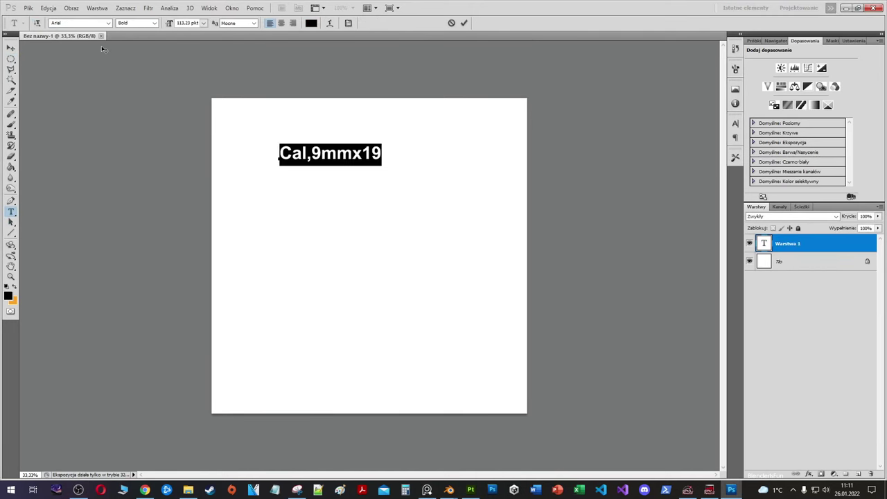
# Step: Set the 'Cal,9mmx19' text to Arial Rounded MT Bold
pyautogui.click(76, 22)
pyautogui.press('Down')
pyautogui.press('Down')
pyautogui.press('Down')
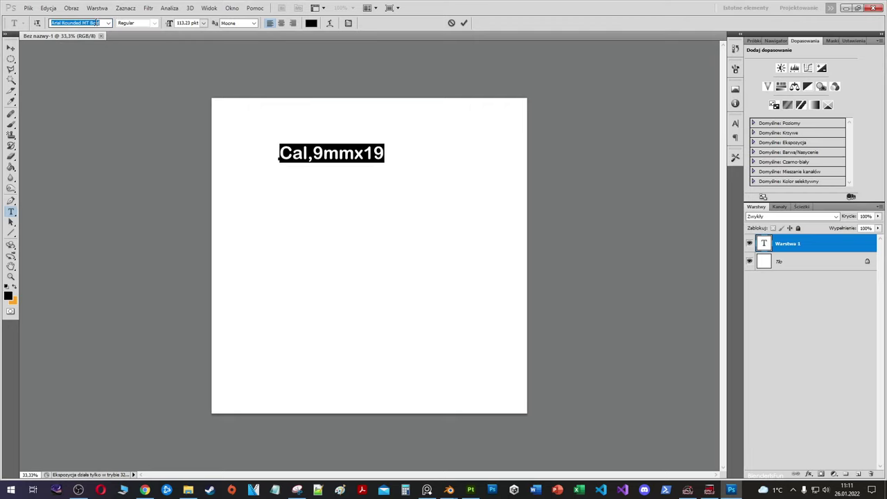
pyautogui.press('Up')
pyautogui.hotkey('ctrl', 'Return')
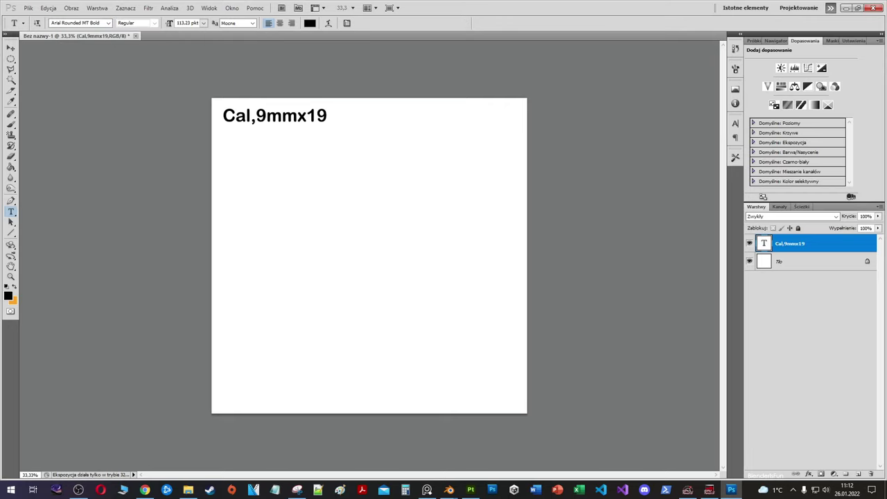
# Step: Add the '1 2 3 4' and '9mm x19' text lines and raise the '1 2 3 4' row
pyautogui.click(228, 186)
pyautogui.write('.1   2   3   4')
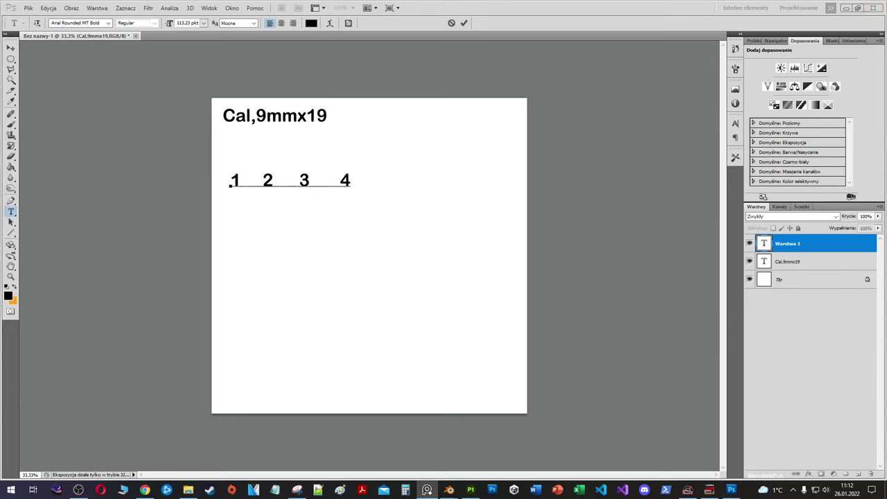
pyautogui.hotkey('ctrl', 'Return')
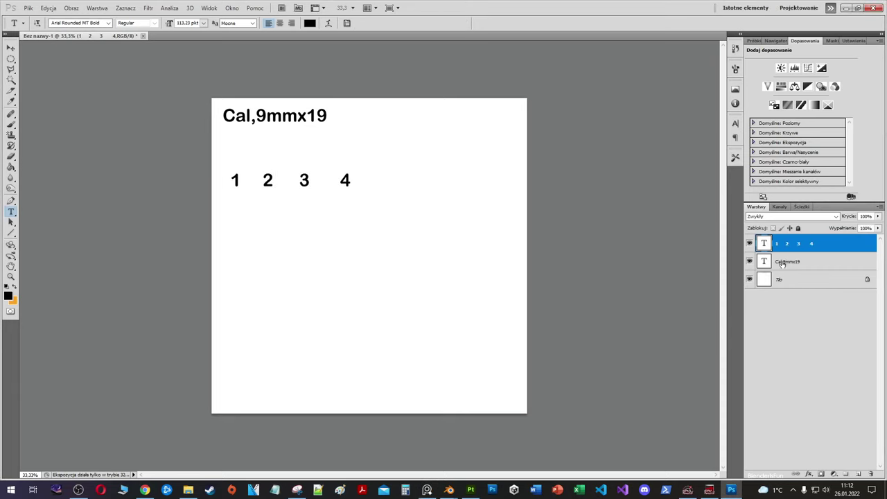
pyautogui.hotkey('ctrl', 'j')
pyautogui.hotkey('ctrl', 'Return')
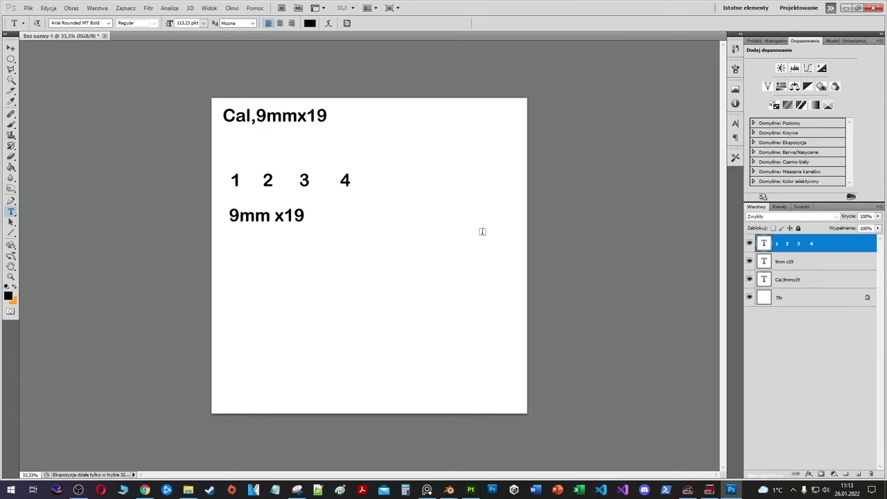
pyautogui.press('v')
pyautogui.moveTo(305, 182); pyautogui.dragTo(302, 163)
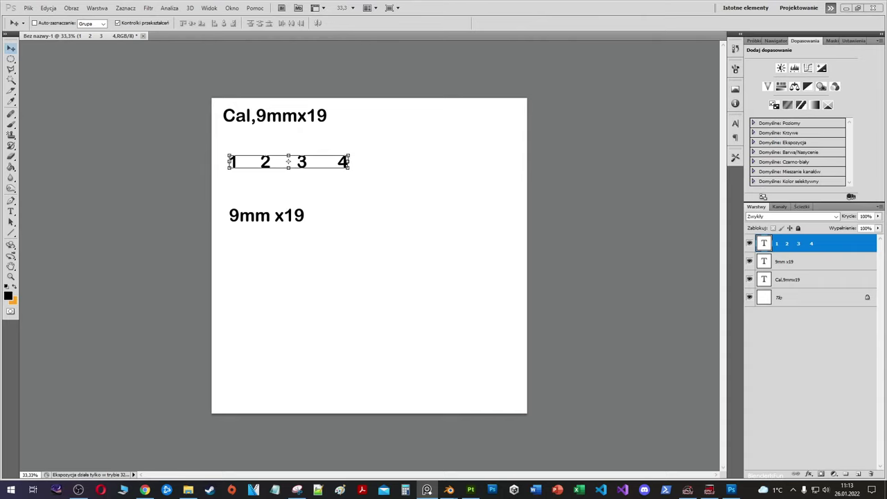
# Step: Add the 'VG-S902' text line below '9mm x19'
pyautogui.press('t')
pyautogui.click(236, 276)
pyautogui.write('VG-S902')
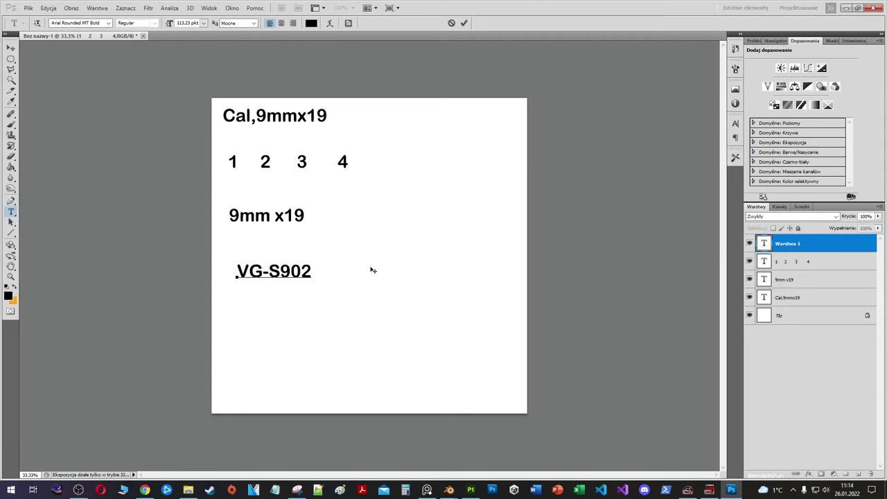
pyautogui.click(464, 23)
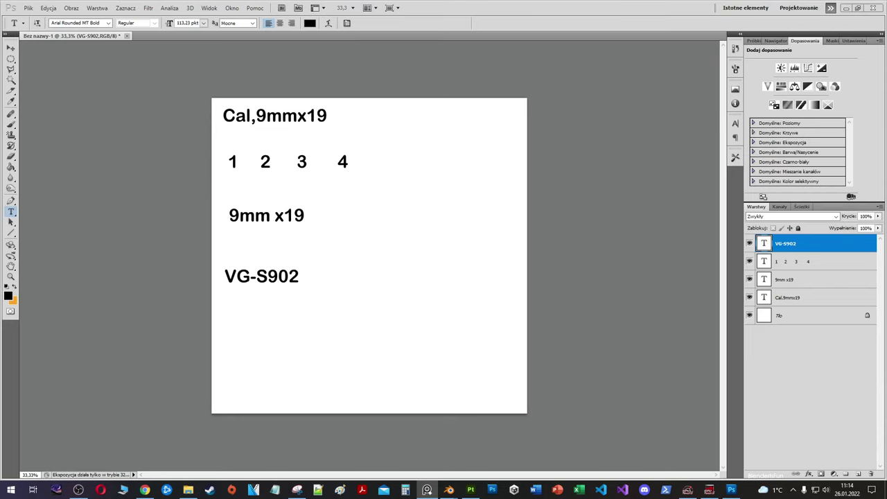
pyautogui.hotkey('ctrl', 't')
pyautogui.moveTo(298, 284); pyautogui.dragTo(404, 395)
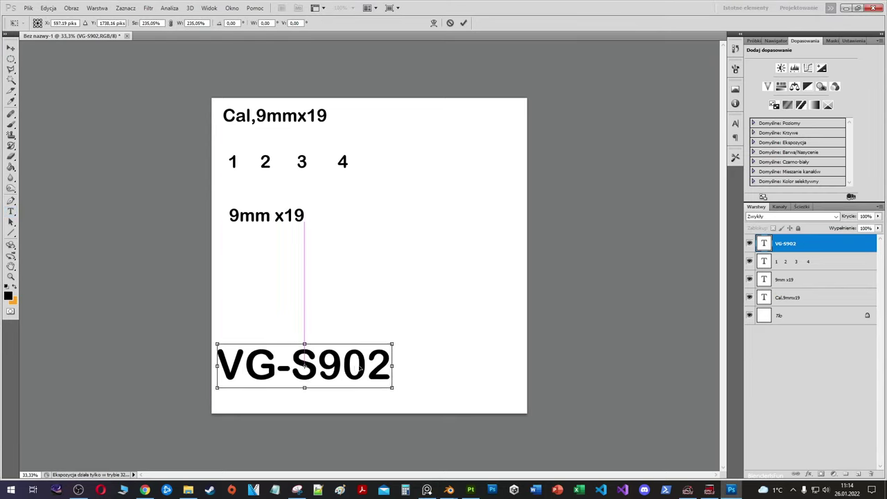
pyautogui.press('Escape')
# Step: Scale all four text layers up together and nudge '9mm x19' and 'VG-S902' into place
pyautogui.keyDown('shift'); pyautogui.click(787, 297); pyautogui.keyUp('shift')
pyautogui.hotkey('ctrl', 't')
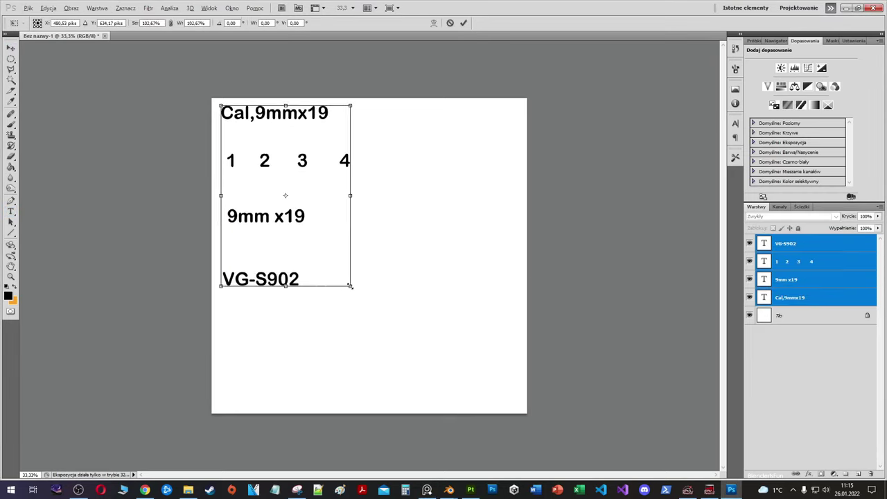
pyautogui.moveTo(352, 283); pyautogui.dragTo(402, 350)
pyautogui.press('Return')
pyautogui.click(785, 279)
pyautogui.moveTo(316, 248); pyautogui.dragTo(310, 253)
pyautogui.keyDown('ctrl'); pyautogui.moveTo(349, 354); pyautogui.dragTo(354, 354); pyautogui.keyUp('ctrl')
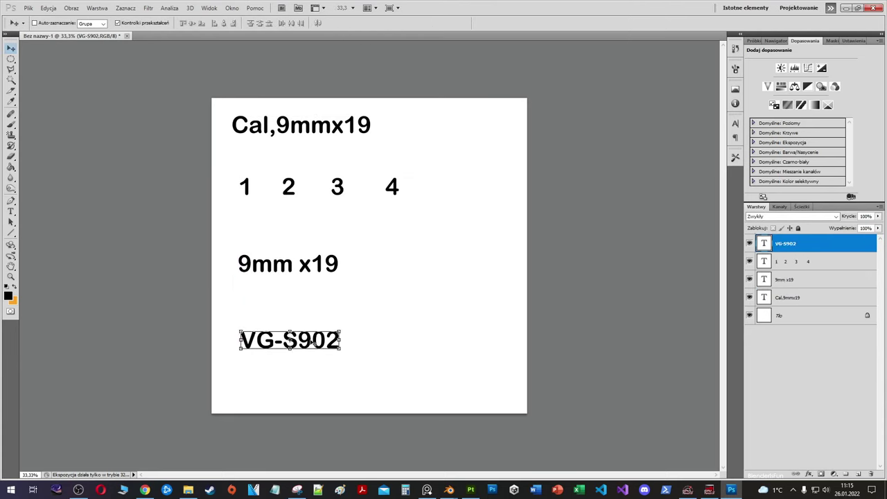
pyautogui.hotkey('ctrl', 'alt', 'a')
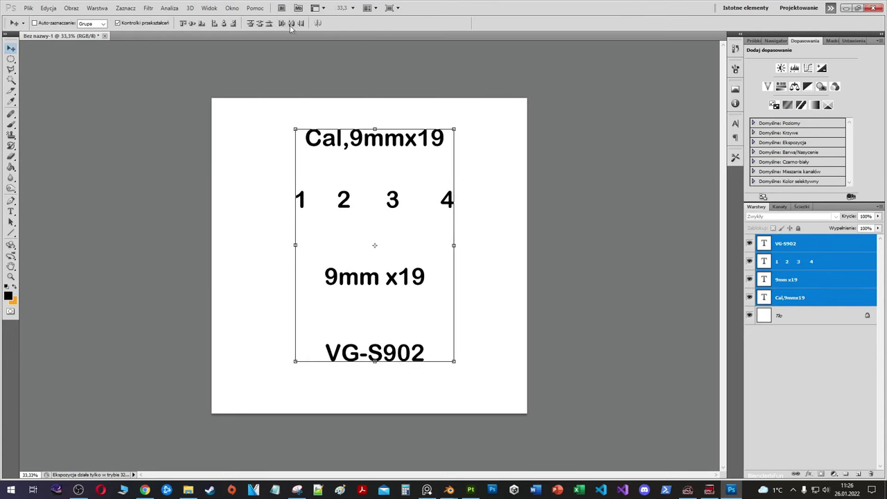
# Step: Save the document as Text1.psd in the MP5 project's Alphas folder
pyautogui.click(28, 8)
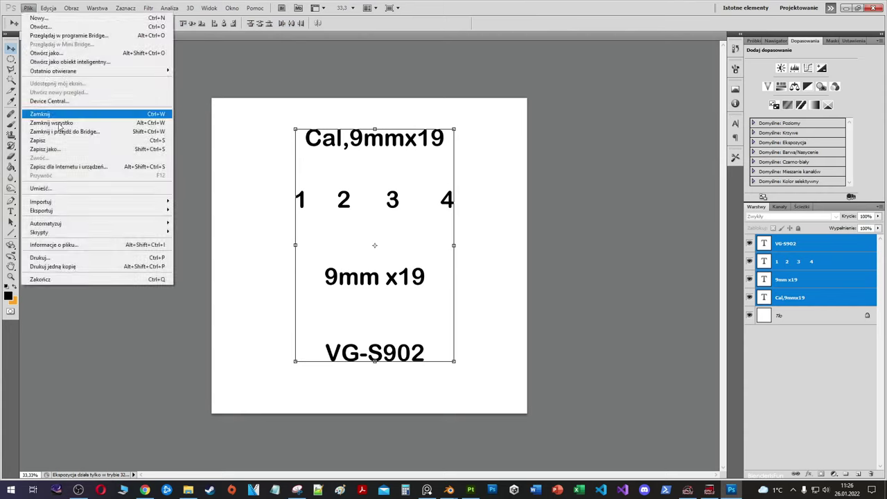
pyautogui.click(56, 113)
pyautogui.scroll(-2, 396, 208)
pyautogui.doubleClick(395, 223)
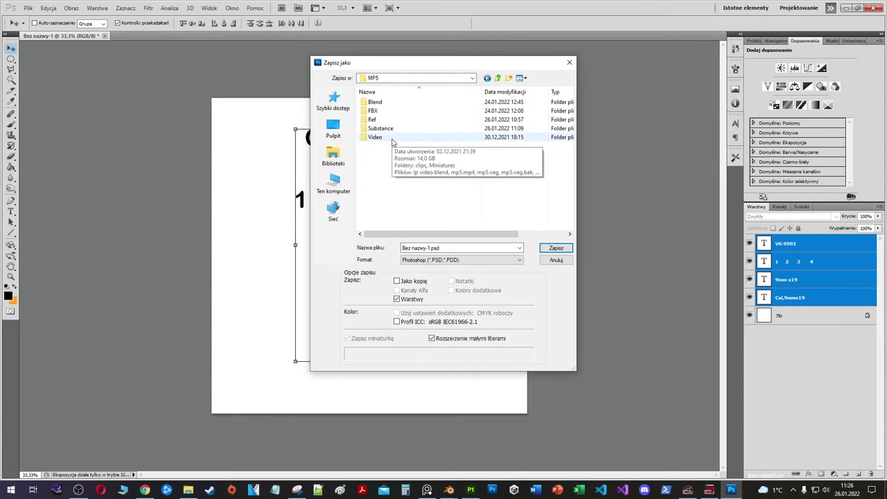
pyautogui.doubleClick(389, 122)
pyautogui.click(460, 259)
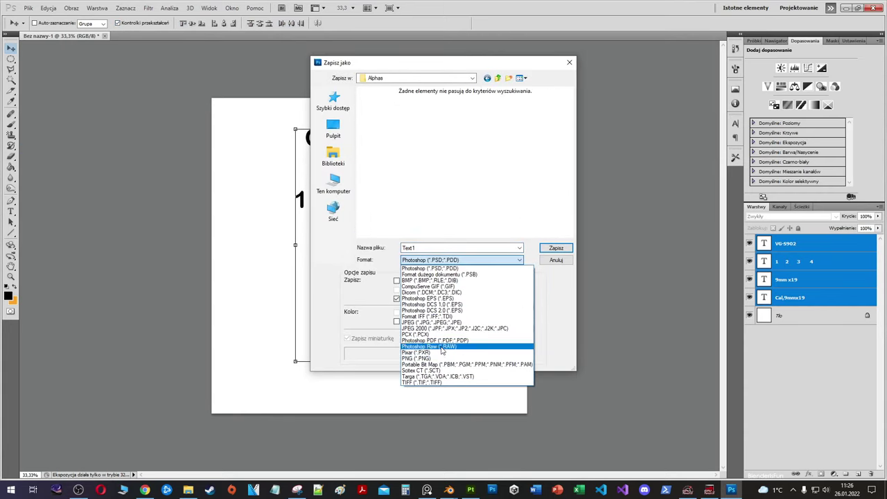
pyautogui.click(556, 247)
pyautogui.click(558, 153)
# Step: Invert the text to white with an Invert adjustment layer and save it as PNG
pyautogui.click(833, 474)
pyautogui.click(852, 409)
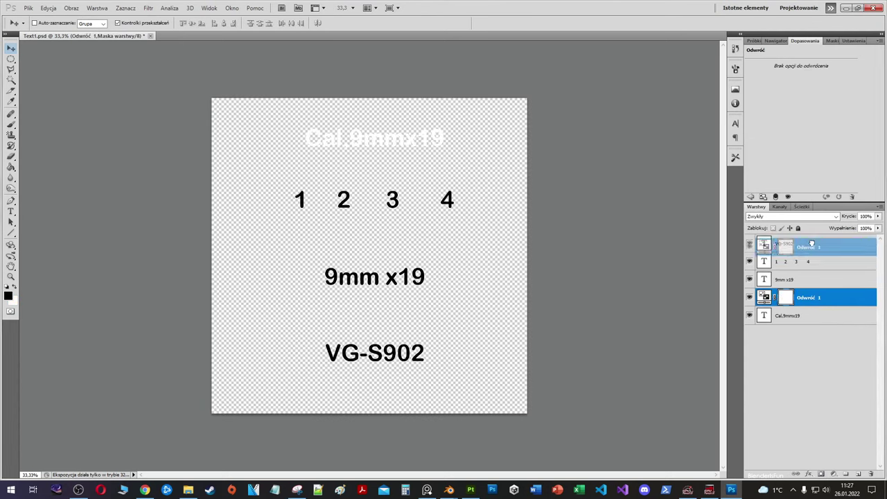
pyautogui.hotkey('ctrl', 'shift', 's')
pyautogui.click(476, 260)
pyautogui.click(548, 250)
pyautogui.click(471, 490)
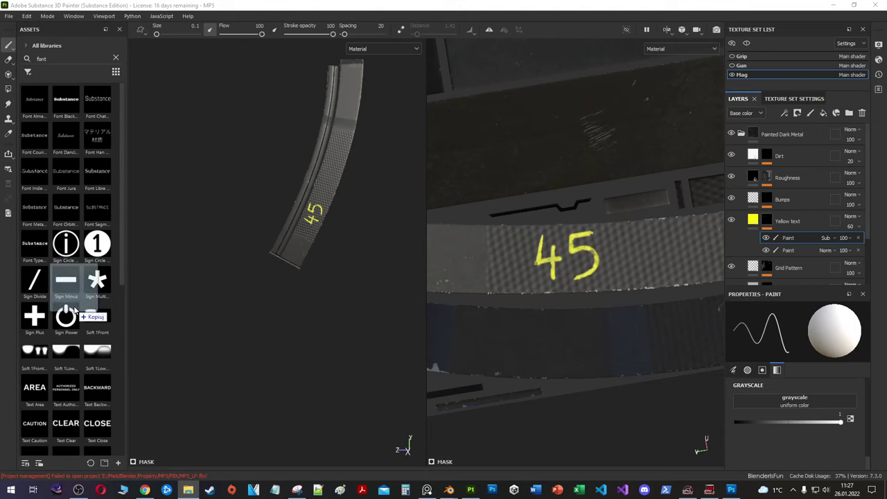
# Step: Import the Ammo and Text1 PNGs into the project as alphas
pyautogui.moveTo(471, 490); pyautogui.dragTo(134, 275)
pyautogui.click(561, 166)
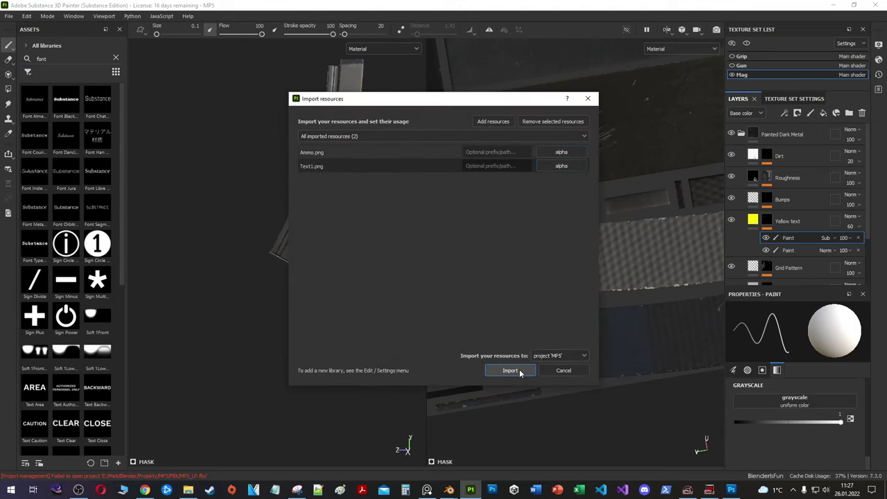
pyautogui.click(519, 371)
# Step: Switch to Projection with the Basic Soft brush and angle the magazine
pyautogui.click(8, 74)
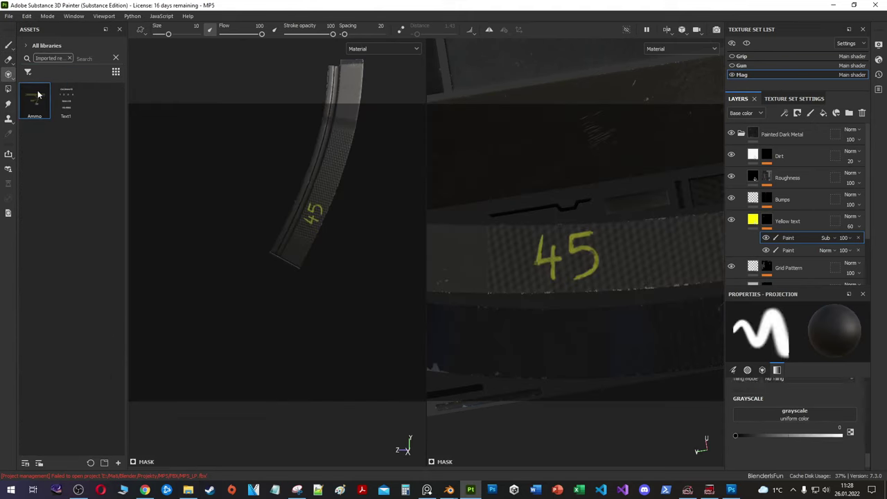
pyautogui.click(69, 57)
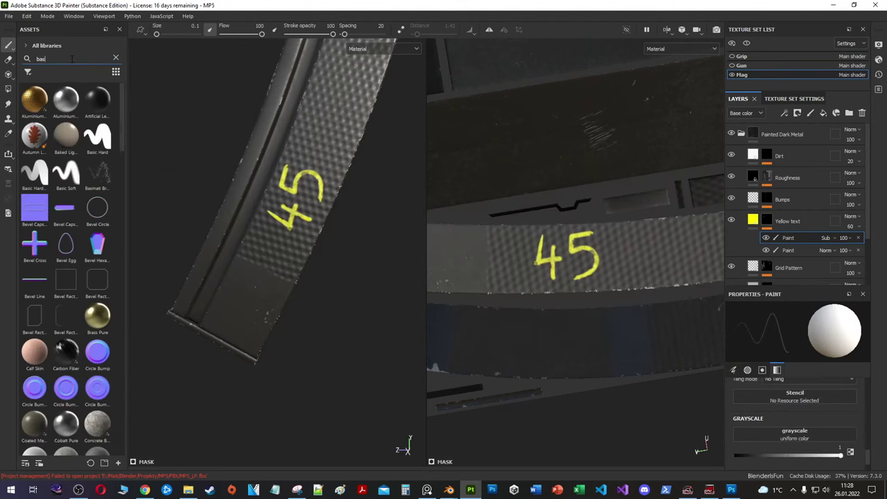
pyautogui.write('basic')
pyautogui.click(97, 101)
pyautogui.keyDown('alt'); pyautogui.moveTo(239, 262); pyautogui.dragTo(298, 286); pyautogui.keyUp('alt')
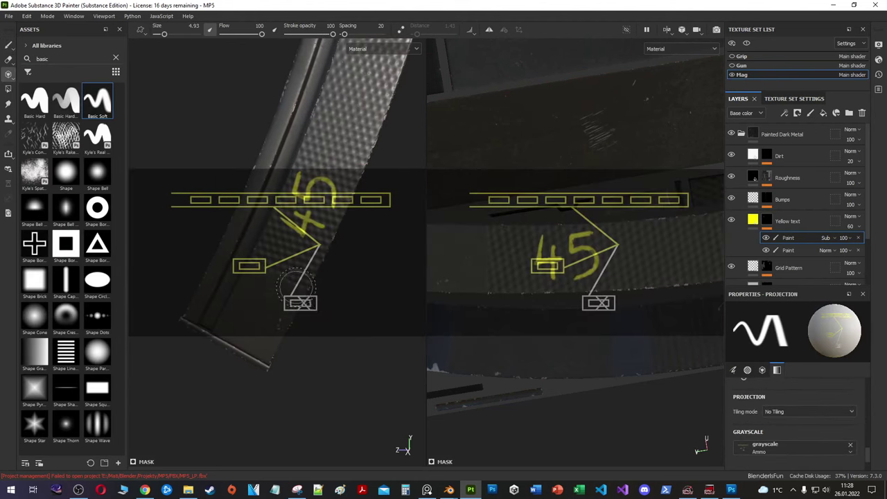
pyautogui.scroll(3, 787, 416)
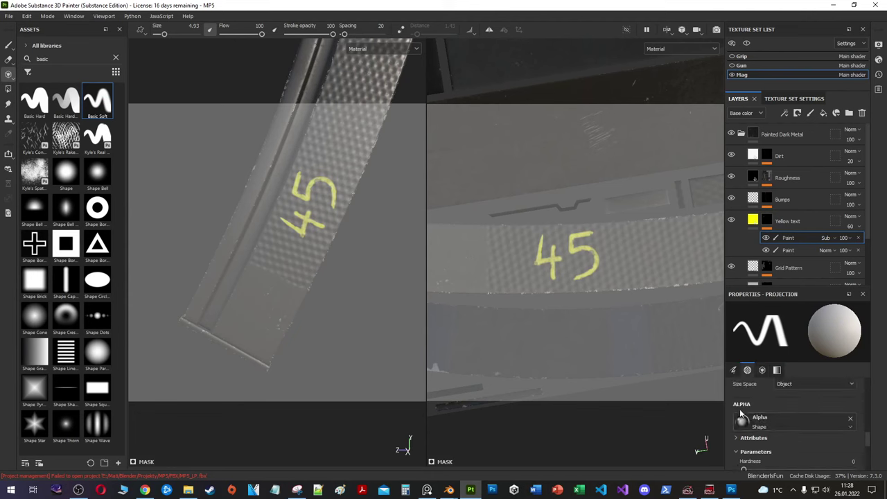
pyautogui.scroll(-3, 769, 427)
# Step: Load the Ammo alpha as stencil and paint the marking stripe on Yellow text's Paint layer
pyautogui.click(115, 58)
pyautogui.write('amm')
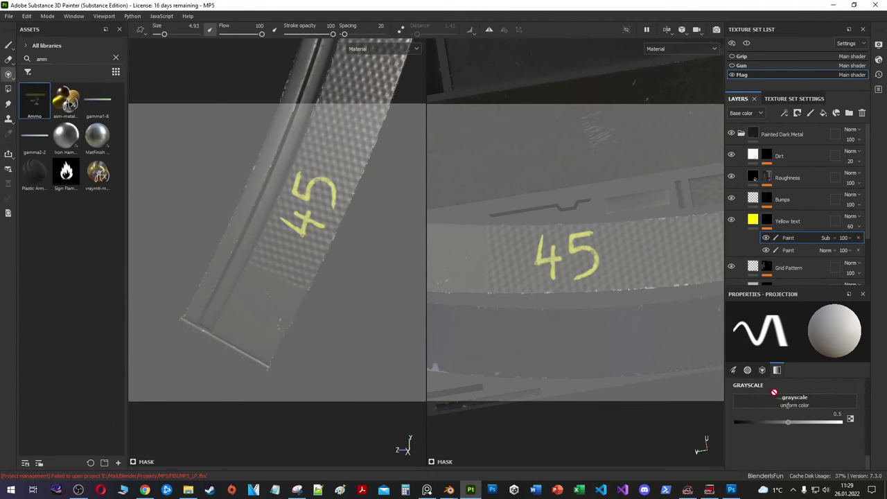
pyautogui.click(35, 100)
pyautogui.click(787, 251)
pyautogui.moveTo(320, 247); pyautogui.dragTo(298, 303)
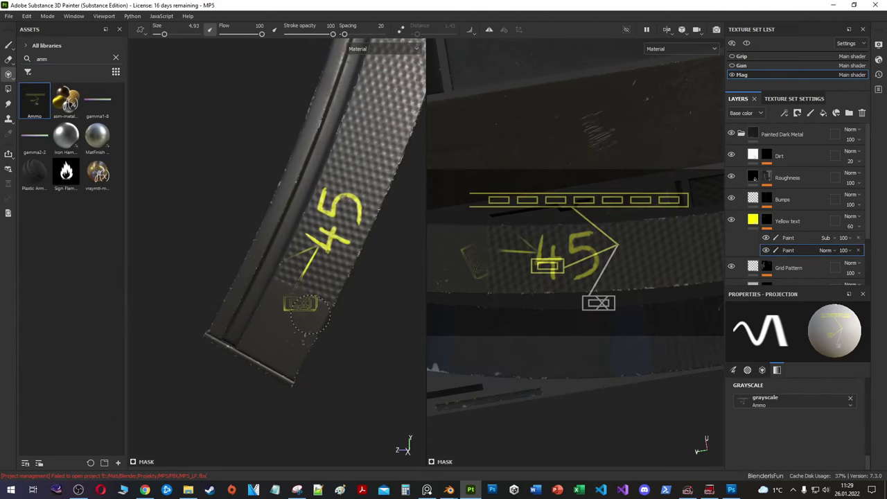
# Step: Load the Text1 stencil and add a height-only fill layer named Bump Text
pyautogui.click(115, 58)
pyautogui.write('text1')
pyautogui.moveTo(35, 100); pyautogui.dragTo(765, 401)
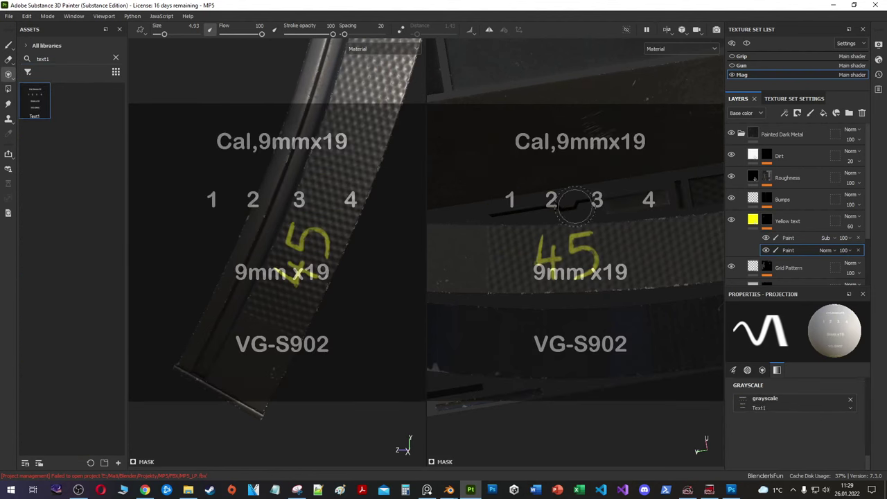
pyautogui.click(822, 112)
pyautogui.doubleClick(769, 199)
pyautogui.write('Bump Text')
pyautogui.click(741, 356)
pyautogui.click(769, 356)
pyautogui.click(794, 356)
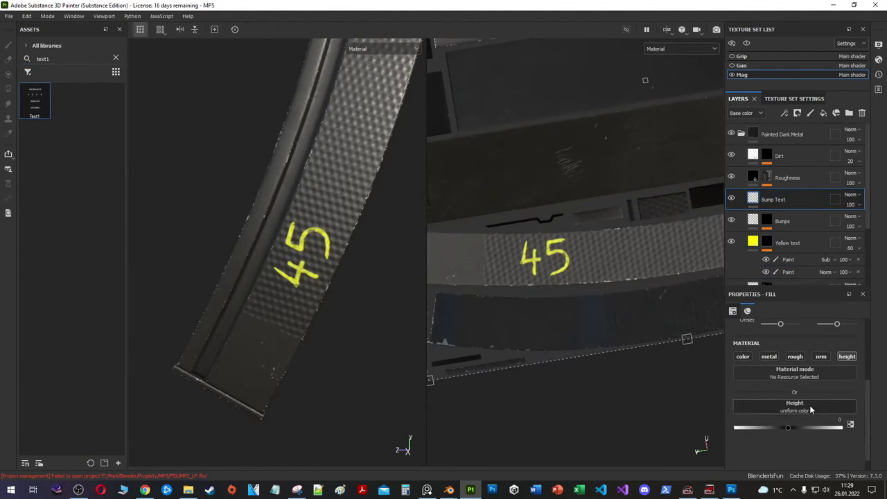
# Step: Stamp '9mm x19' through a paint effect, add a Blur filter, and set depth -0.035
pyautogui.rightClick(773, 198)
pyautogui.click(769, 204)
pyautogui.moveTo(596, 249)
pyautogui.keyDown('alt'); pyautogui.mouseDown()
pyautogui.moveTo(631, 273)
pyautogui.moveTo(509, 379)
pyautogui.moveTo(694, 206)
pyautogui.mouseUp(); pyautogui.keyUp('alt')
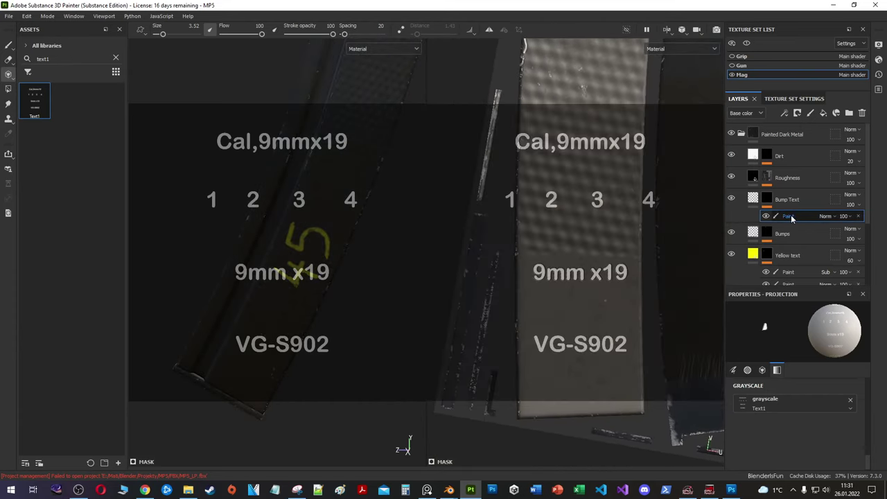
pyautogui.rightClick(763, 217)
pyautogui.rightClick(765, 217)
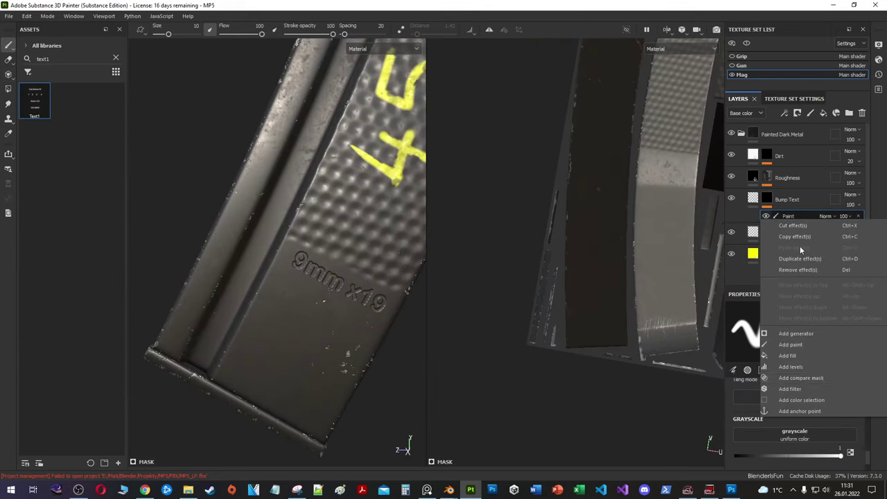
pyautogui.click(790, 385)
pyautogui.click(839, 354)
pyautogui.hotkey('ctrl', 'z')
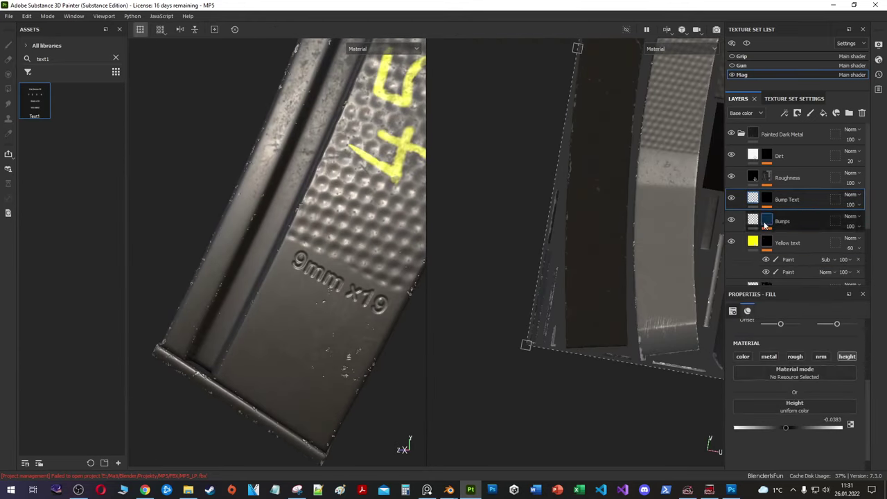
pyautogui.click(785, 430)
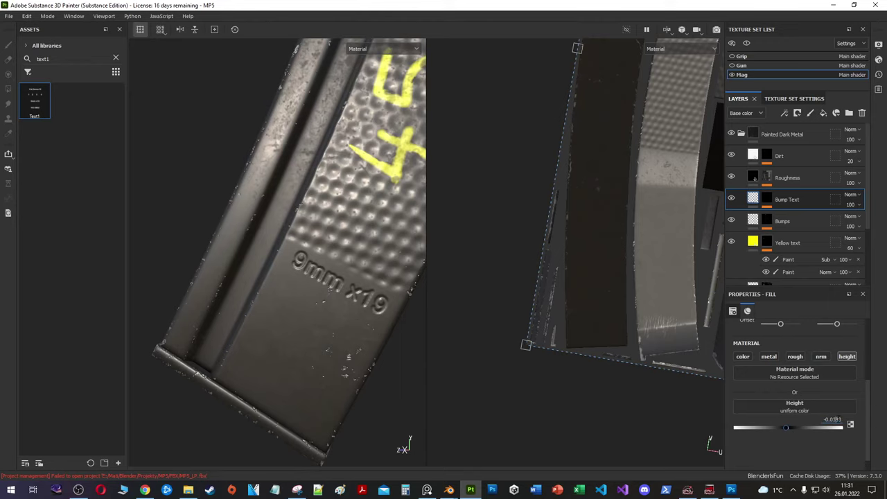
# Step: Raise the Yellow text layer's height to 0.015 so the 45 stands out
pyautogui.moveTo(297, 207)
pyautogui.keyDown('alt'); pyautogui.mouseDown()
pyautogui.moveTo(444, 221)
pyautogui.moveTo(369, 247)
pyautogui.moveTo(305, 245)
pyautogui.mouseUp(); pyautogui.keyUp('alt')
pyautogui.click(790, 242)
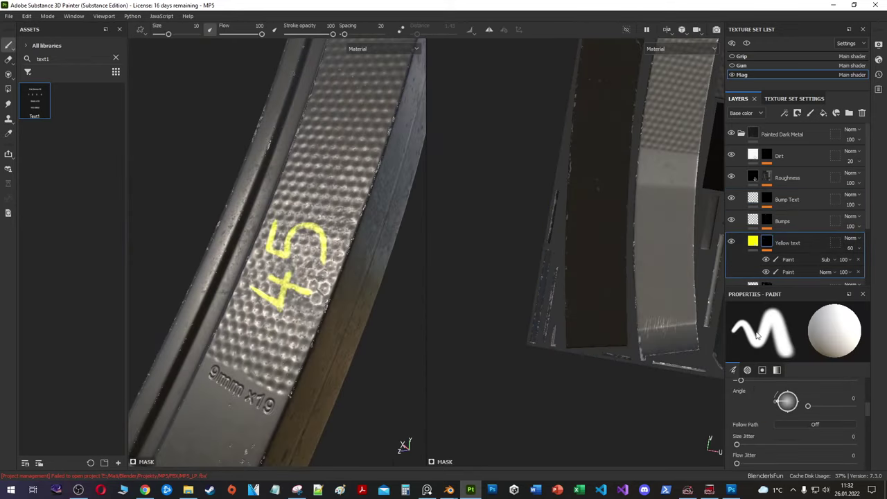
pyautogui.moveTo(787, 458); pyautogui.dragTo(789, 455)
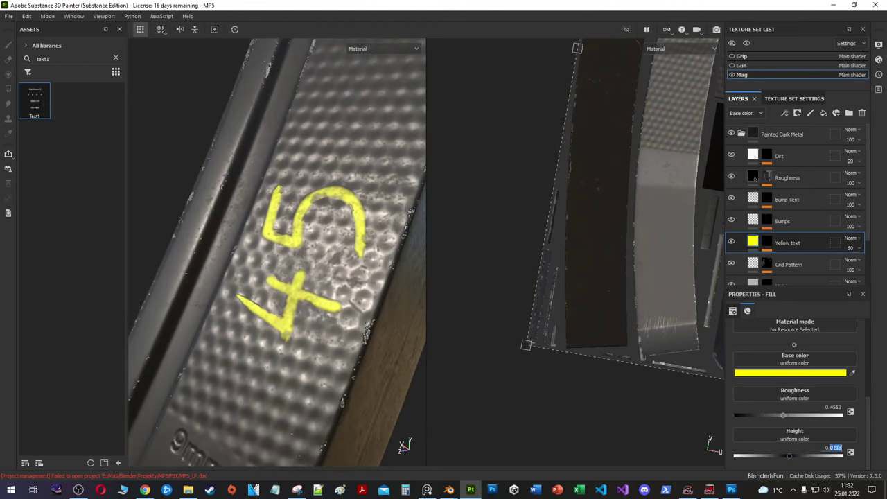
pyautogui.press('c')
pyautogui.press('c')
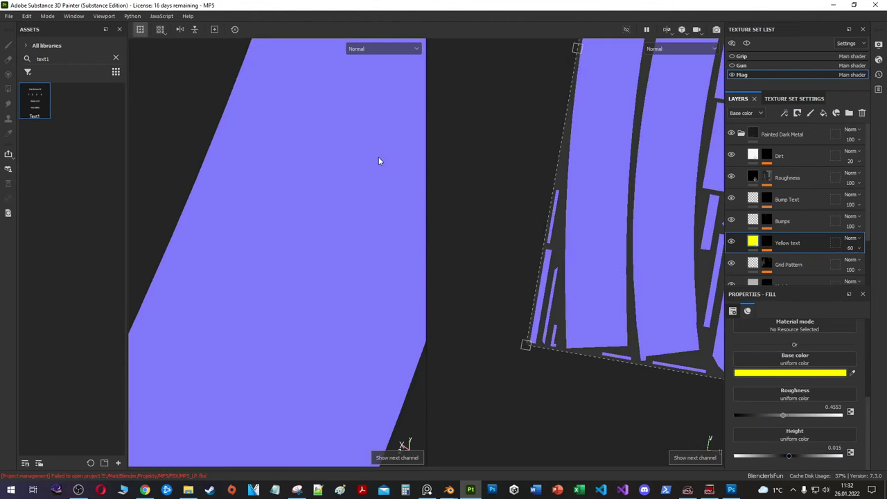
pyautogui.moveTo(380, 162)
pyautogui.keyDown('alt'); pyautogui.mouseDown()
pyautogui.moveTo(358, 201)
pyautogui.moveTo(398, 243)
pyautogui.mouseUp(); pyautogui.keyUp('alt')
pyautogui.moveTo(788, 456); pyautogui.dragTo(788, 455)
pyautogui.press('m')
pyautogui.moveTo(360, 277)
pyautogui.keyDown('alt'); pyautogui.mouseDown()
pyautogui.moveTo(323, 222)
pyautogui.moveTo(227, 163)
pyautogui.mouseUp(); pyautogui.keyUp('alt')
# Step: Paste the Bump Text layer into the Grip texture set and move it up the stack
pyautogui.click(743, 56)
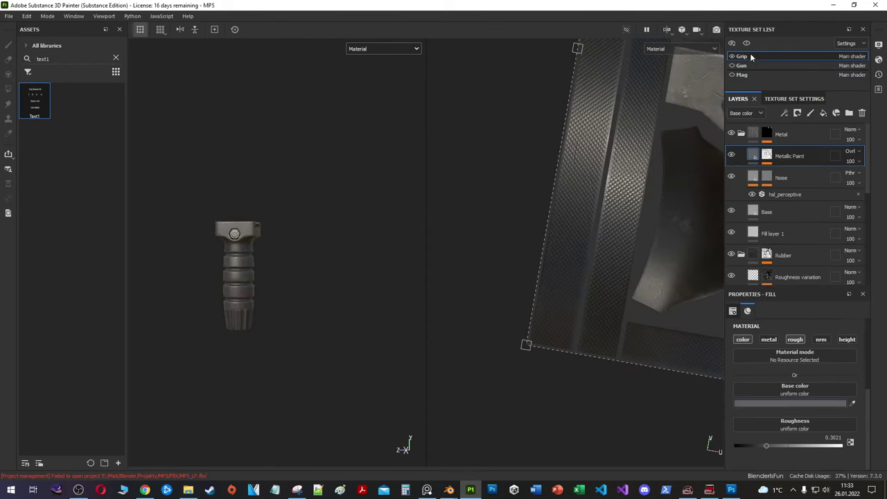
pyautogui.rightClick(798, 214)
pyautogui.click(781, 132)
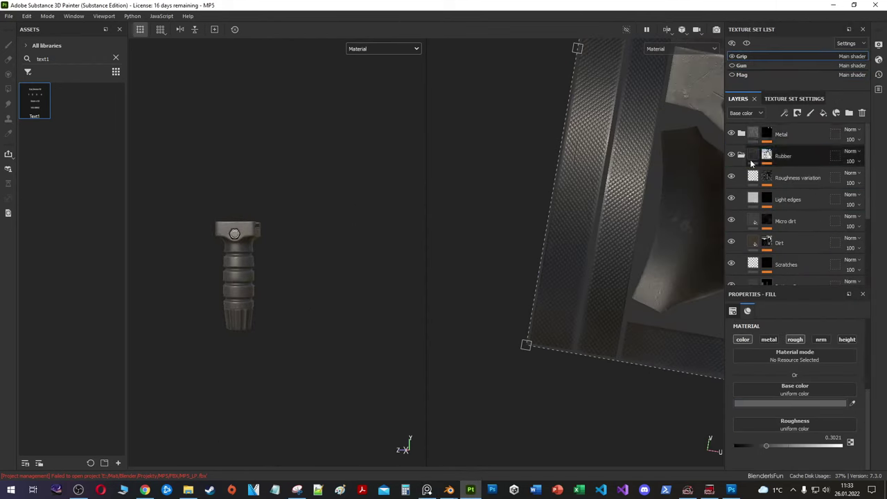
pyautogui.moveTo(777, 156)
pyautogui.mouseDown()
pyautogui.moveTo(815, 218)
pyautogui.moveTo(789, 215)
pyautogui.mouseUp()
# Step: Select Bump Text's paint effect and position the grip under the projected text stencil
pyautogui.press('f')
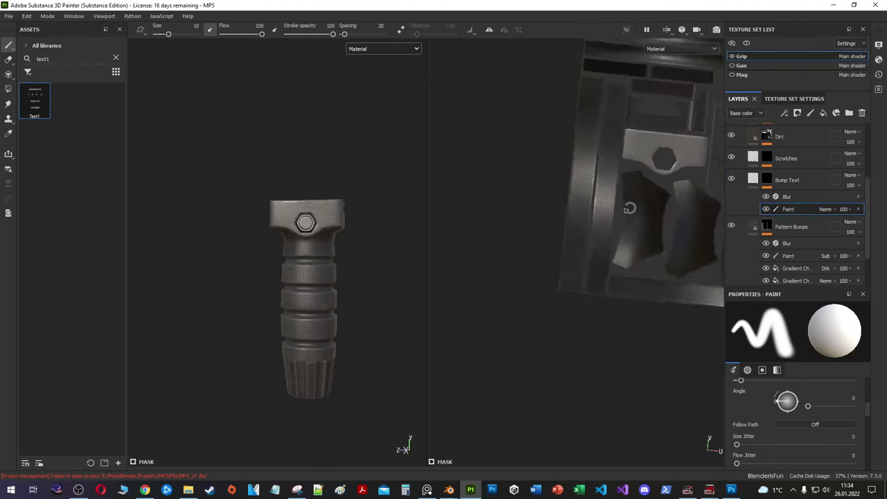
pyautogui.scroll(2, 565, 256)
pyautogui.scroll(3, 527, 266)
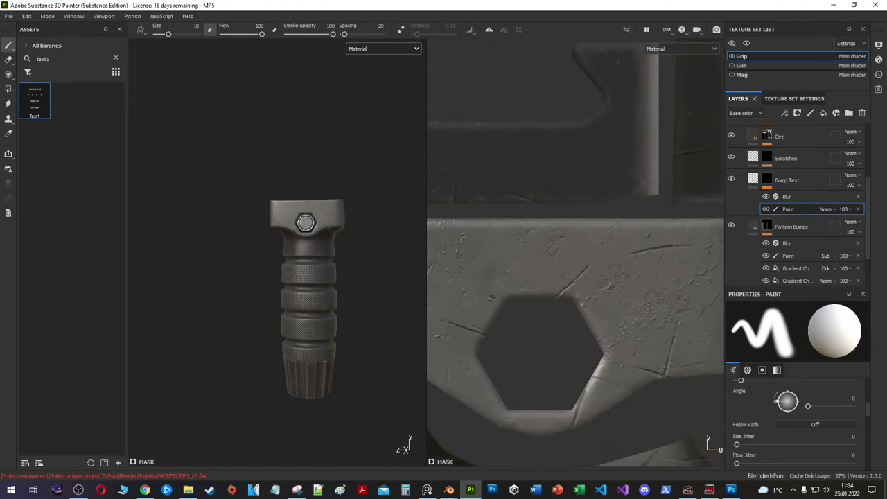
pyautogui.click(10, 77)
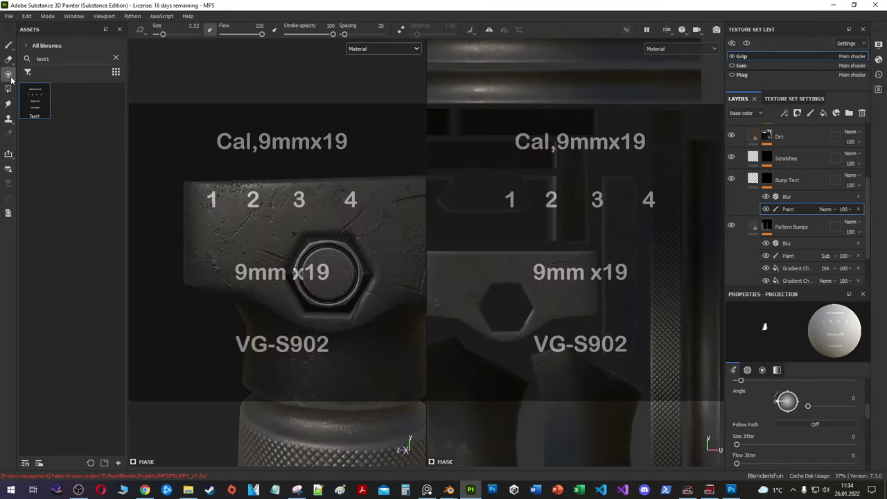
pyautogui.moveTo(593, 308); pyautogui.dragTo(668, 413, button='middle')
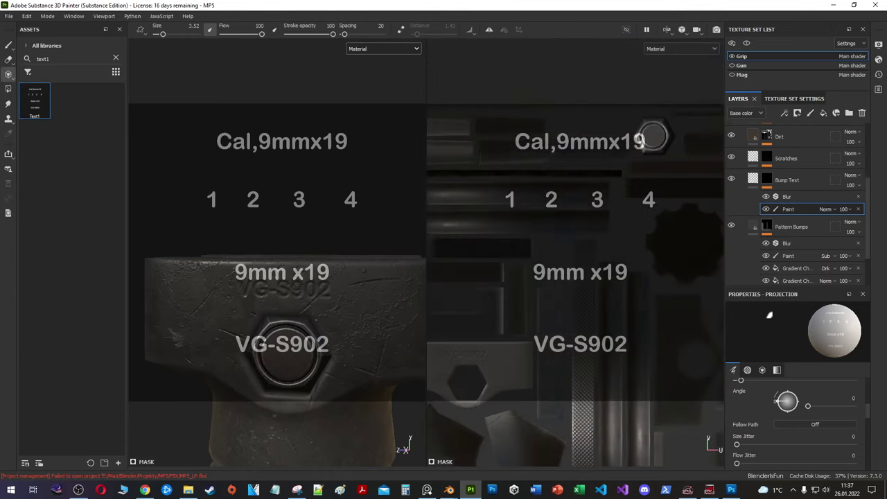
# Step: Orbit the grip, alternating brush and projection, to line up the lettering area
pyautogui.moveTo(326, 291)
pyautogui.keyDown('alt'); pyautogui.mouseDown()
pyautogui.moveTo(296, 143)
pyautogui.moveTo(297, 237)
pyautogui.mouseUp(); pyautogui.keyUp('alt')
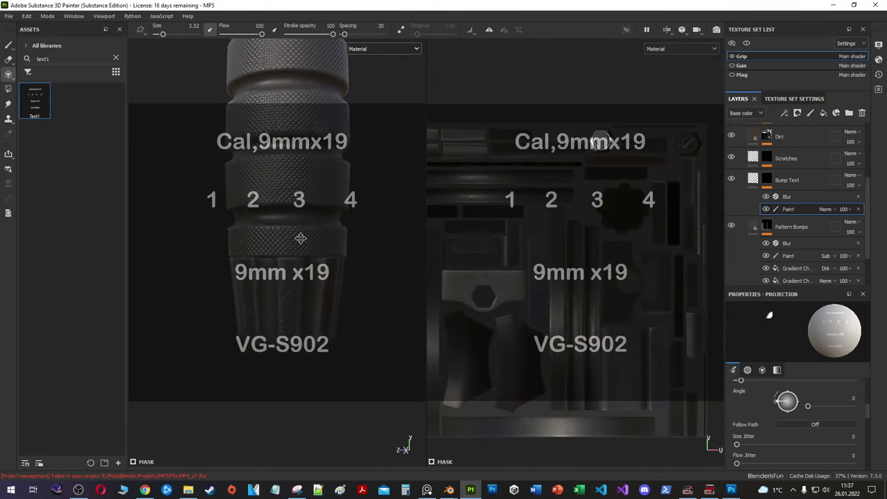
pyautogui.press('1')
pyautogui.keyDown('alt'); pyautogui.moveTo(354, 288); pyautogui.dragTo(360, 271); pyautogui.keyUp('alt')
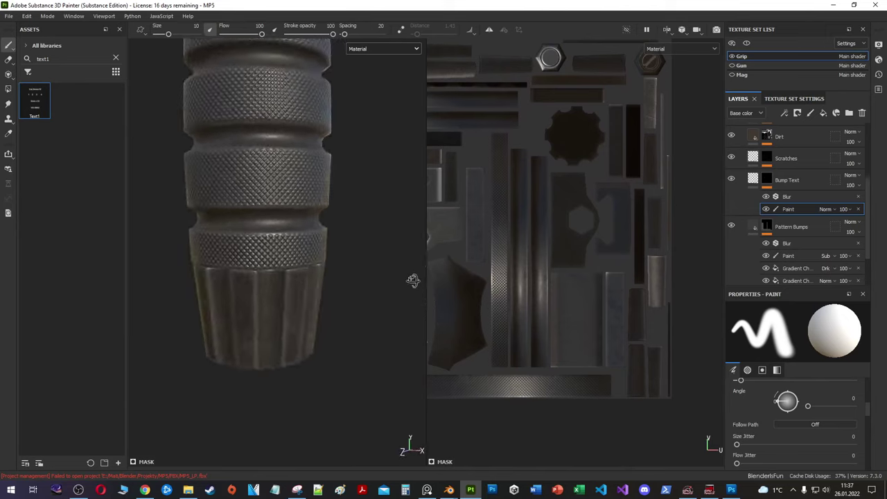
pyautogui.scroll(5, 555, 228)
pyautogui.scroll(3, 576, 289)
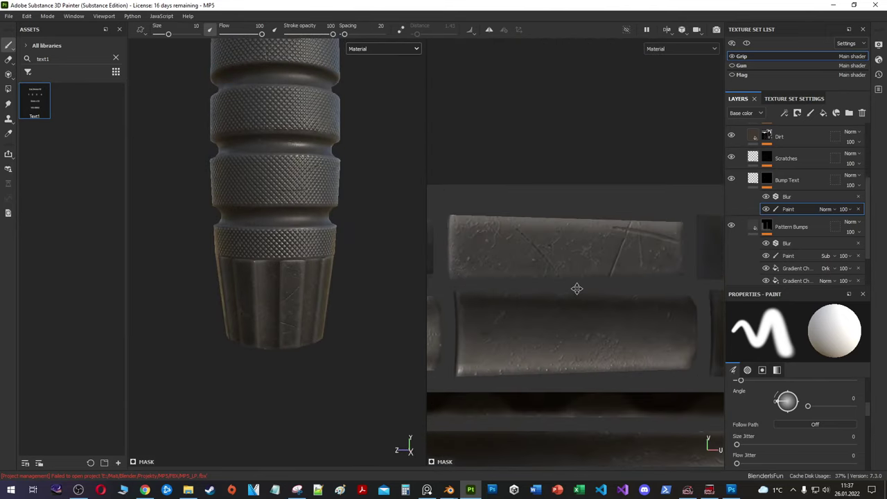
pyautogui.press('3')
pyautogui.scroll(-2, 659, 371)
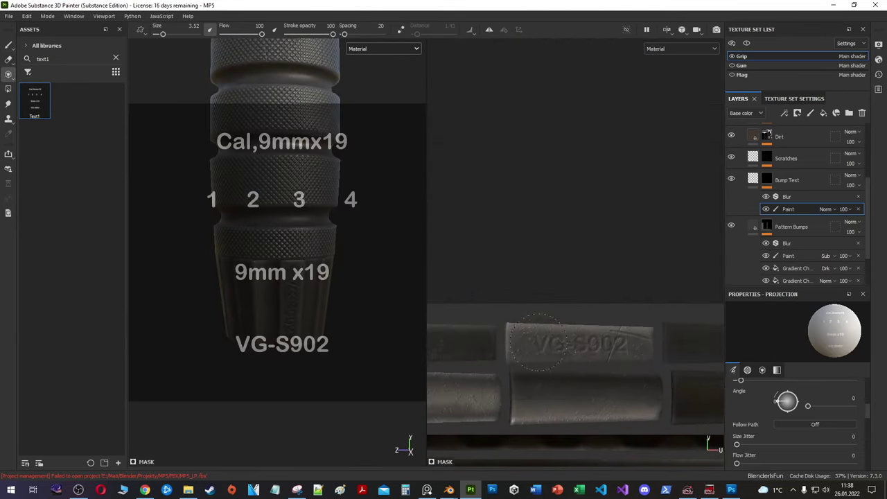
pyautogui.scroll(2, 590, 329)
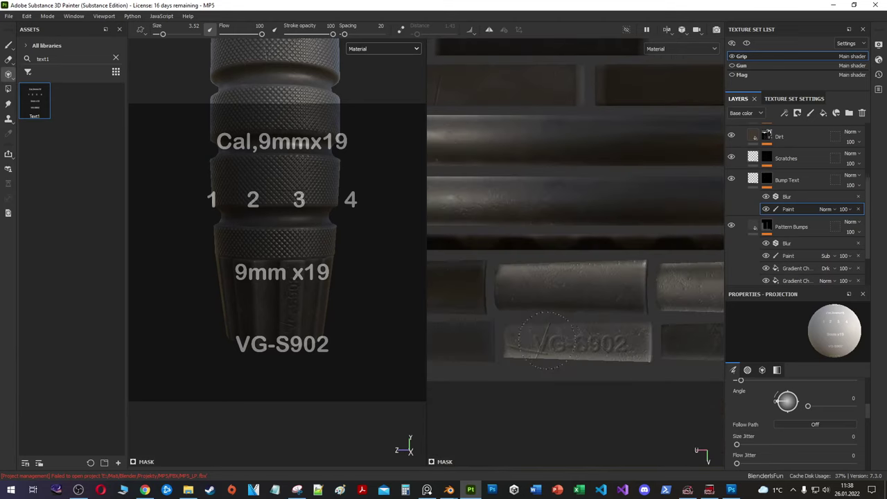
pyautogui.press('1')
pyautogui.scroll(3, 271, 299)
pyautogui.keyDown('alt'); pyautogui.moveTo(271, 299); pyautogui.dragTo(376, 257); pyautogui.keyUp('alt')
pyautogui.press('3')
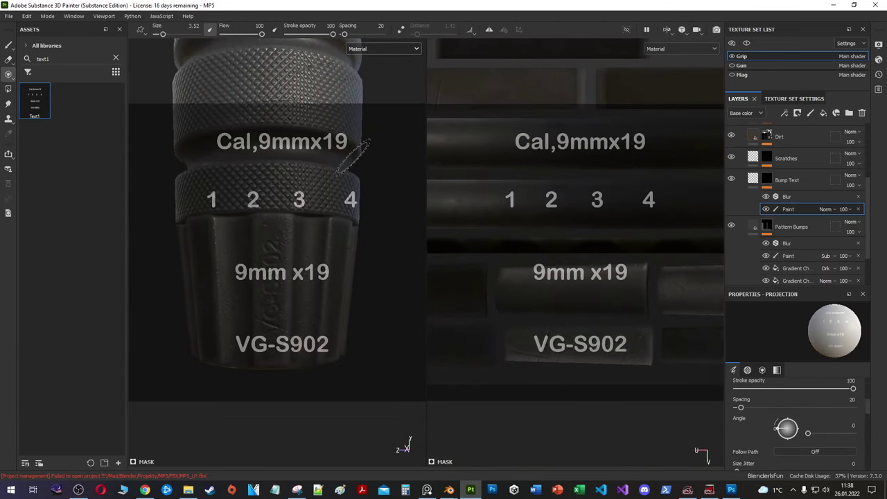
# Step: Enable colour on Bump Text, set base colour to #545454, and switch to single 3D view
pyautogui.click(805, 196)
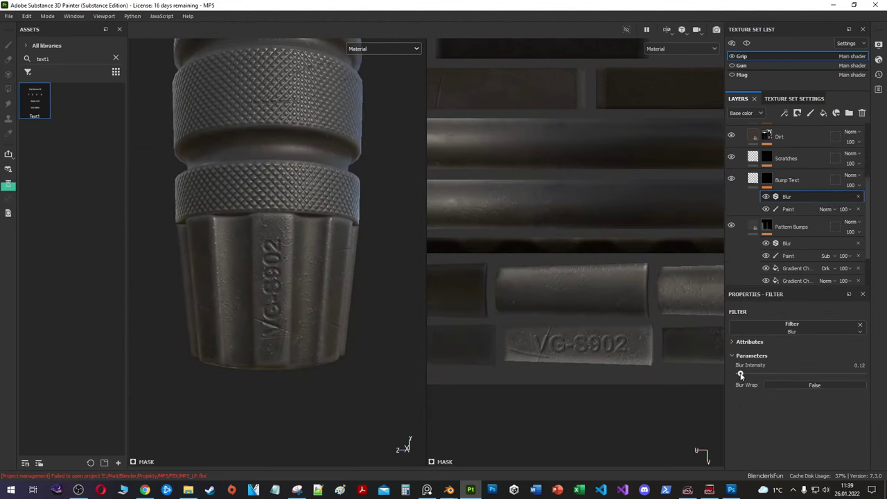
pyautogui.click(786, 180)
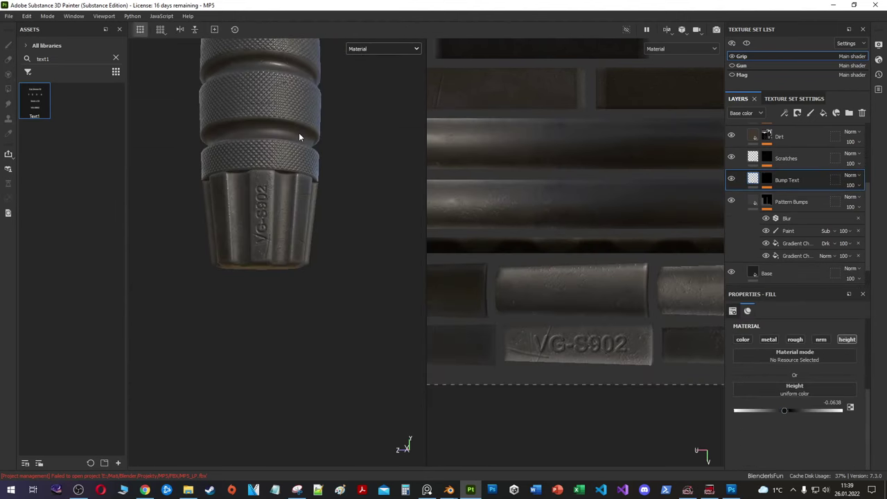
pyautogui.moveTo(298, 132)
pyautogui.keyDown('alt'); pyautogui.mouseDown()
pyautogui.moveTo(250, 143)
pyautogui.moveTo(208, 228)
pyautogui.moveTo(223, 251)
pyautogui.moveTo(506, 254)
pyautogui.mouseUp(); pyautogui.keyUp('alt')
pyautogui.click(742, 339)
pyautogui.click(794, 403)
pyautogui.click(643, 319)
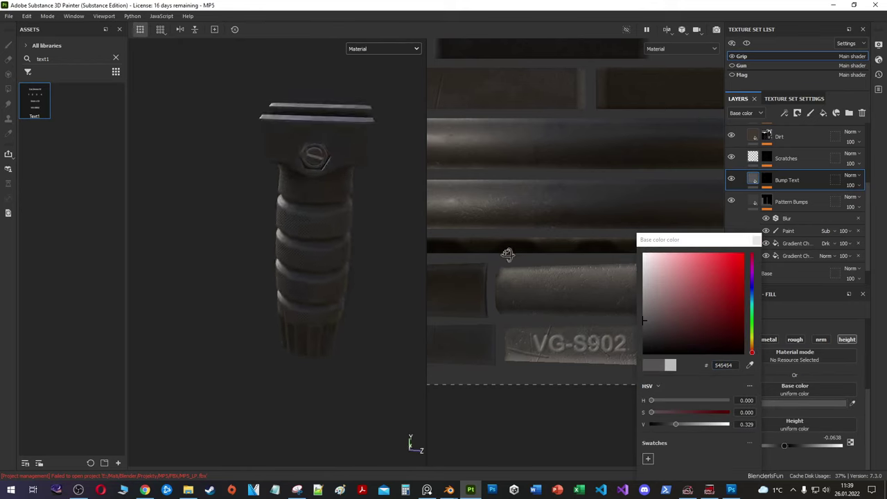
pyautogui.press('F2')
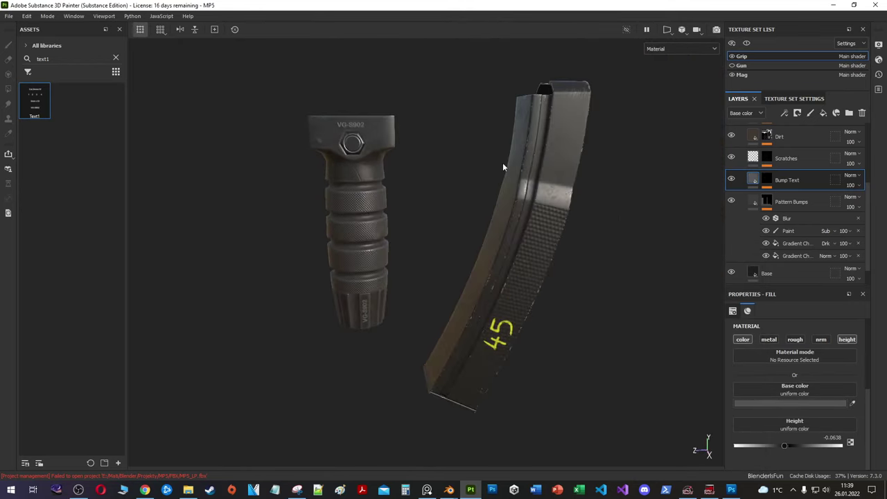
pyautogui.scroll(-5, 502, 162)
# Step: In the Gun set, add fill layer Rubber grainy with a black mask filling the lower receiver panel
pyautogui.keyDown('ctrl'); pyautogui.keyDown('alt'); pyautogui.rightClick(477, 187); pyautogui.keyUp('alt'); pyautogui.keyUp('ctrl')
pyautogui.scroll(5, 531, 205)
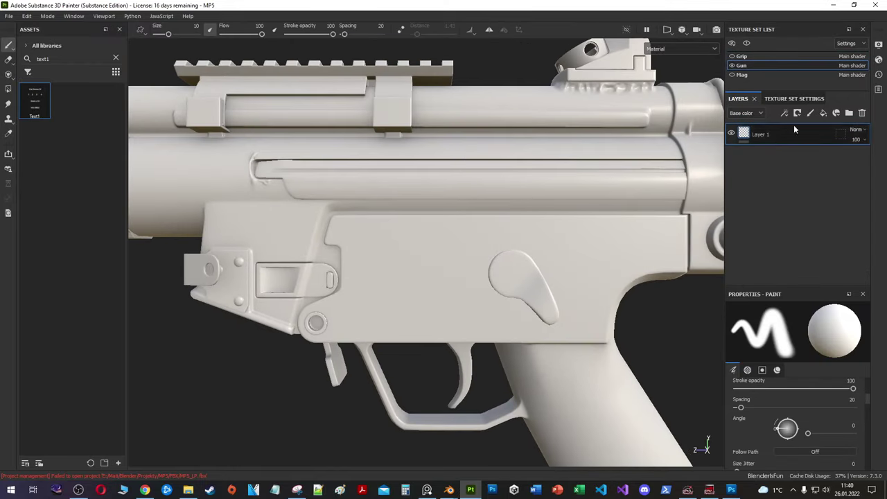
pyautogui.click(823, 113)
pyautogui.doubleClick(760, 133)
pyautogui.write('Rubber grainy')
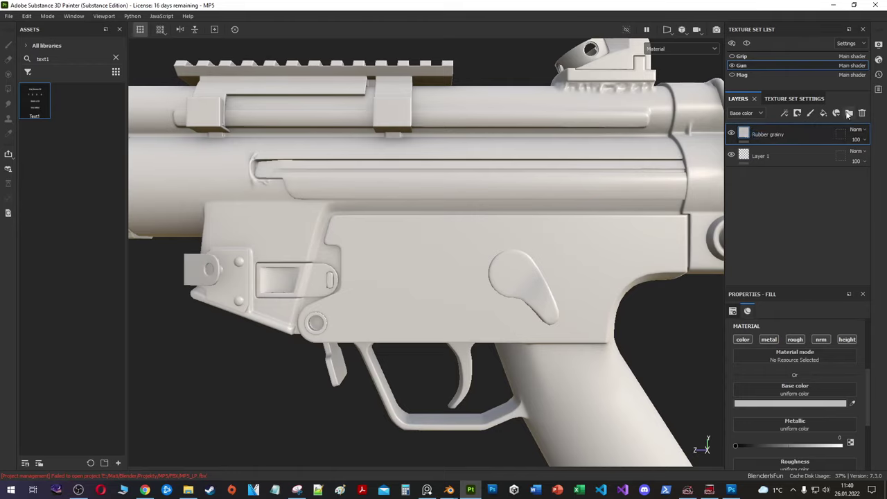
pyautogui.click(849, 113)
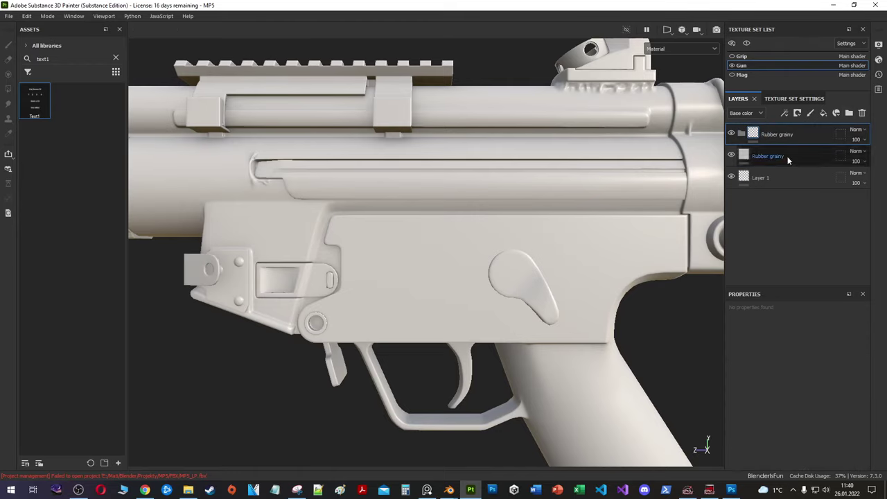
pyautogui.rightClick(799, 148)
pyautogui.click(797, 311)
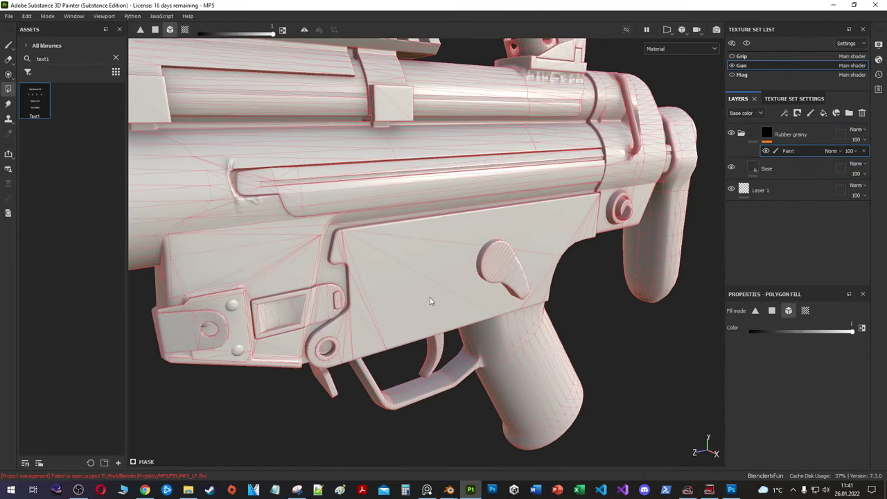
pyautogui.click(429, 301)
pyautogui.keyDown('alt'); pyautogui.moveTo(429, 300); pyautogui.dragTo(420, 262); pyautogui.keyUp('alt')
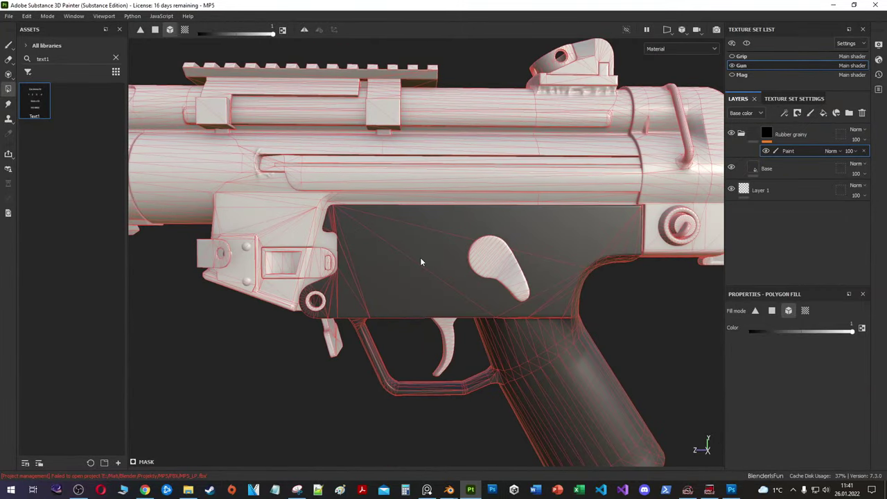
# Step: Add a fill layer named 'Ammo bump' and select the Paint effect in its mask
pyautogui.click(823, 113)
pyautogui.rightClick(790, 168)
pyautogui.doubleClick(775, 169)
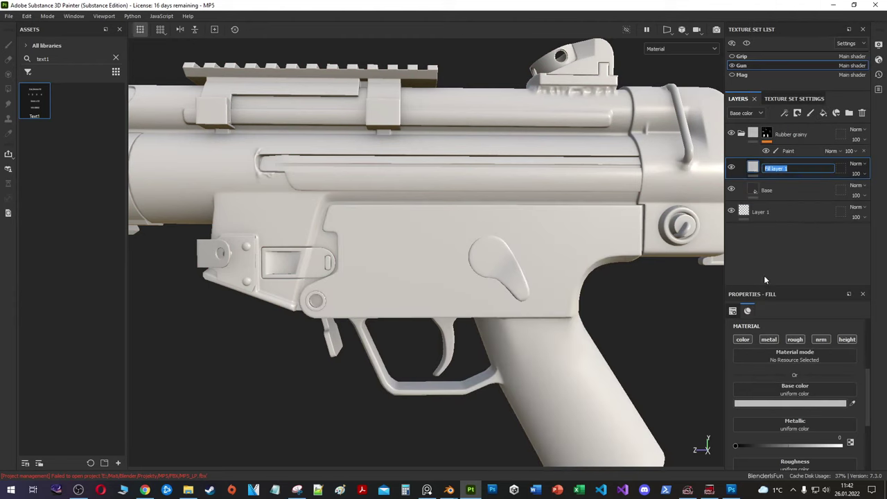
pyautogui.write('Ammo bump')
pyautogui.press('Return')
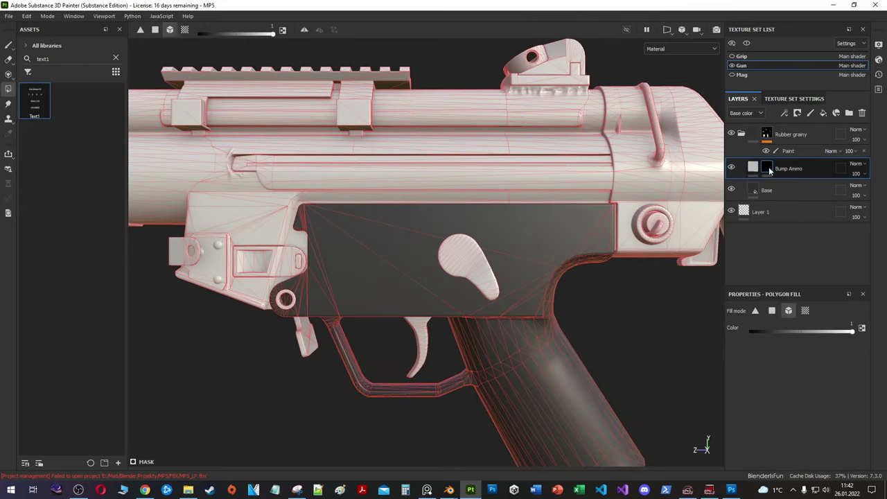
pyautogui.scroll(5, 666, 240)
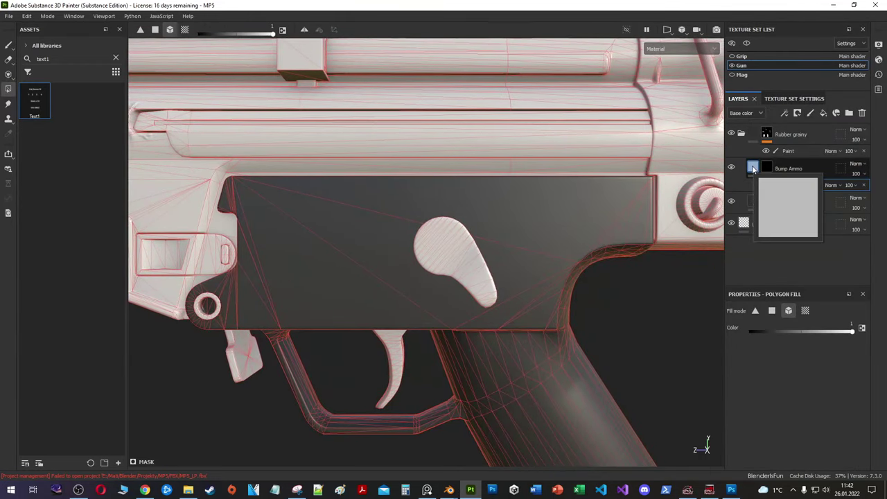
pyautogui.press('1')
pyautogui.click(666, 29)
pyautogui.click(699, 45)
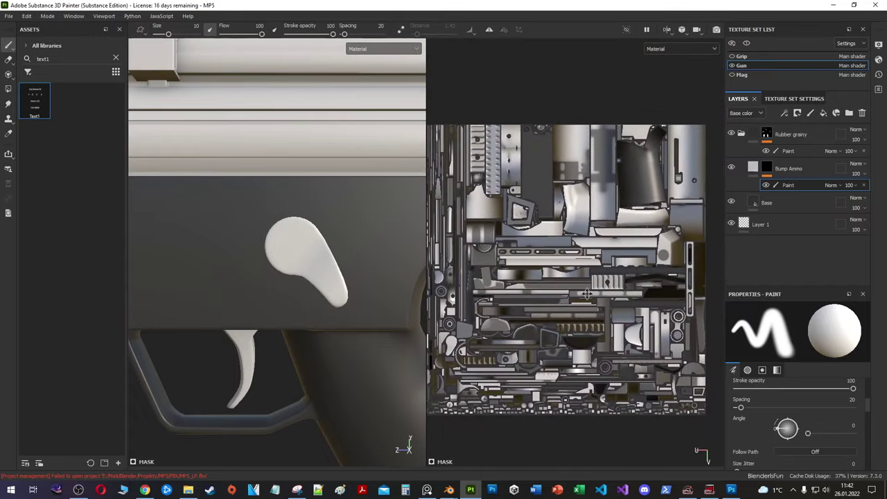
pyautogui.scroll(2, 586, 294)
pyautogui.keyDown('alt'); pyautogui.click(766, 134); pyautogui.keyUp('alt')
pyautogui.scroll(3, 500, 216)
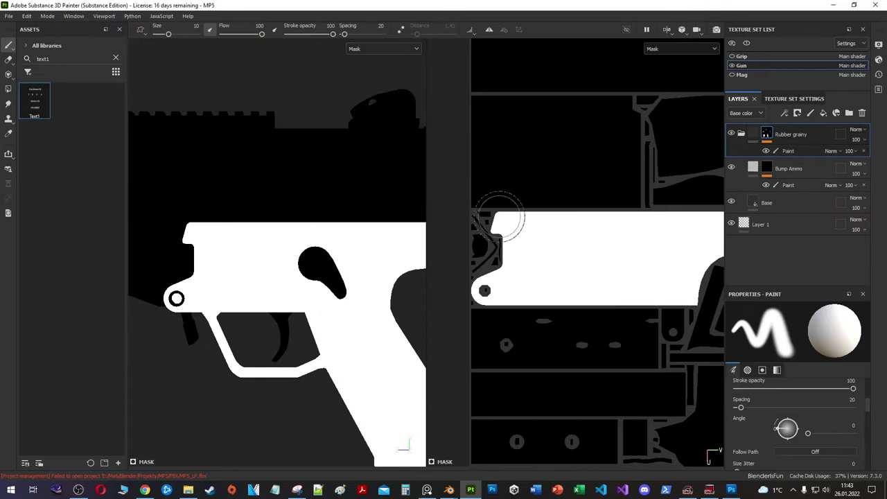
# Step: Set up Projection and drop the Ammo image into Bump Ammo's base colour
pyautogui.press('m')
pyautogui.rightClick(773, 185)
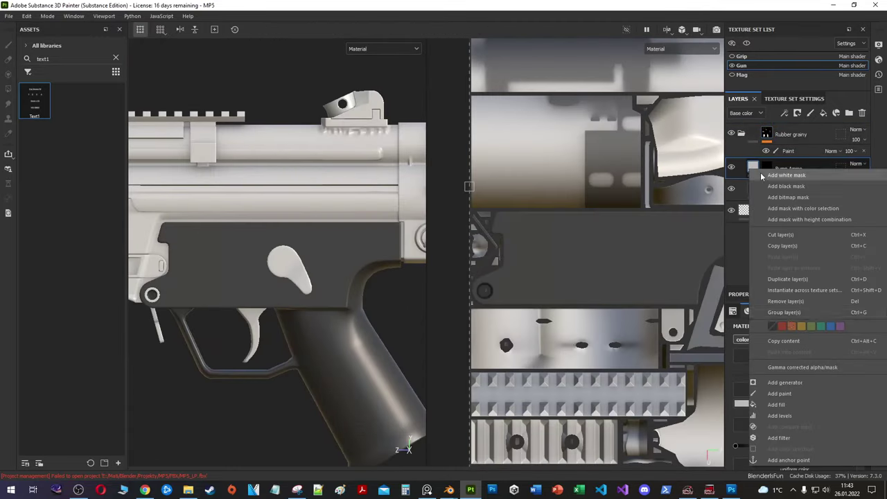
pyautogui.scroll(-3, 784, 411)
pyautogui.click(8, 74)
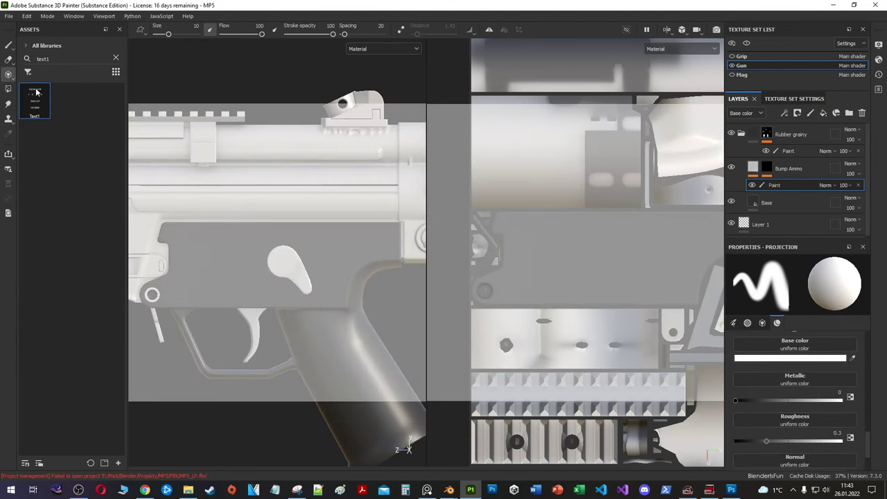
pyautogui.write('ammo')
pyautogui.moveTo(35, 100); pyautogui.dragTo(790, 357)
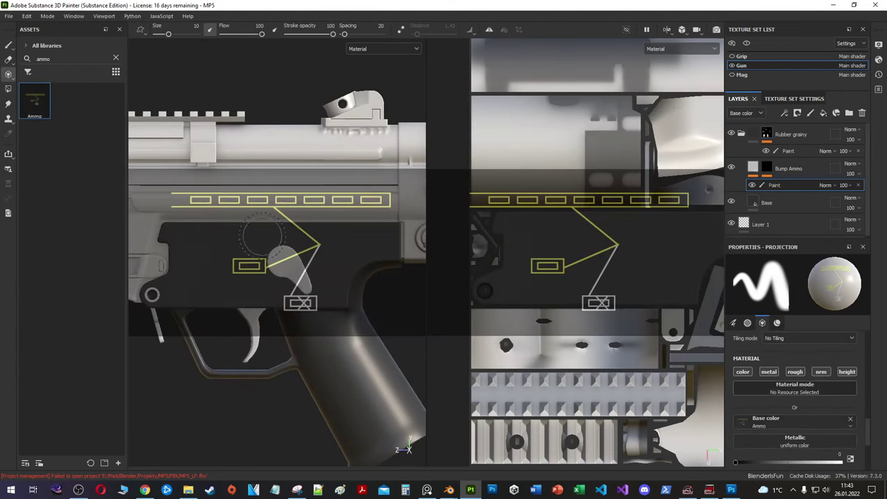
pyautogui.scroll(2, 353, 235)
pyautogui.scroll(1, 357, 258)
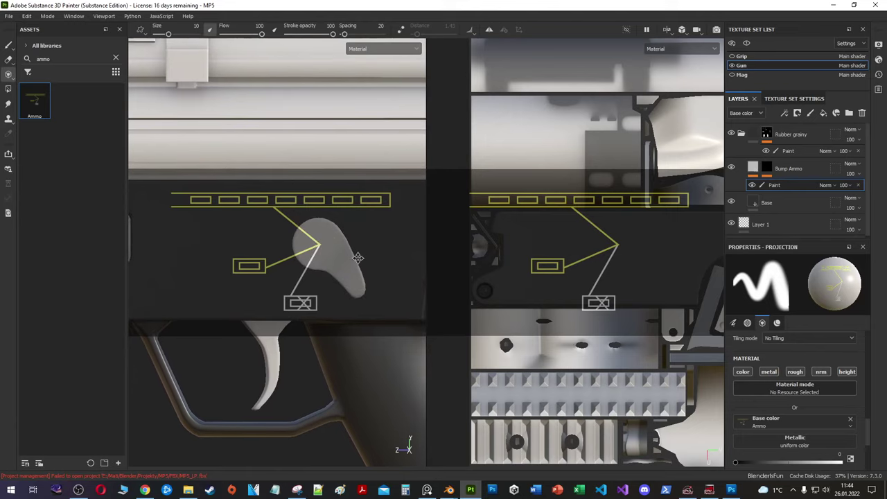
pyautogui.scroll(2, 356, 238)
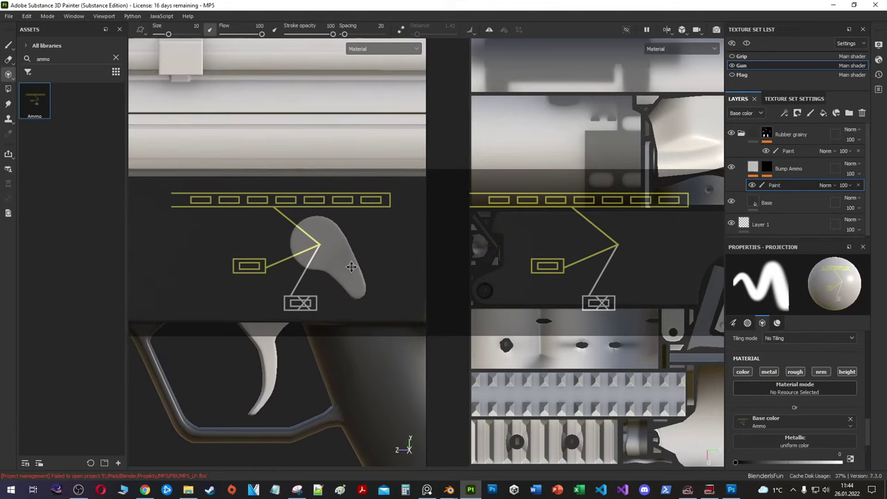
# Step: Select Bump Ammo's Paint effect and add a new paint layer above Bump Ammo
pyautogui.click(753, 169)
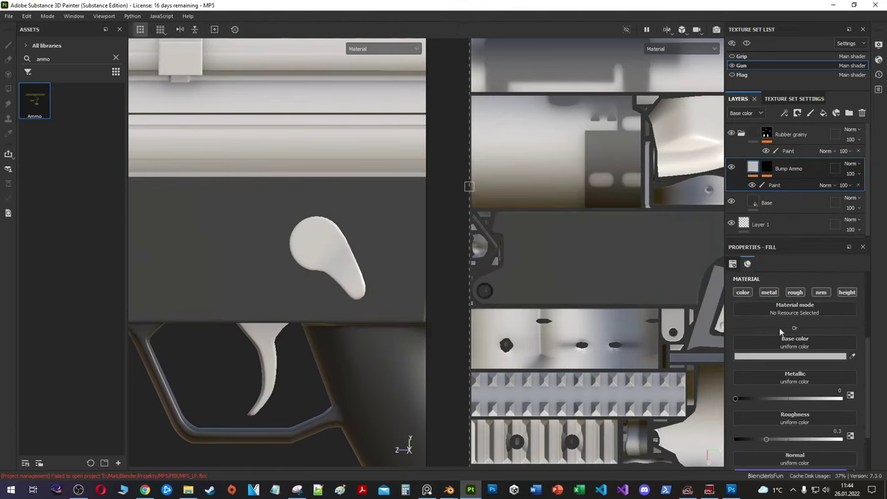
pyautogui.click(767, 187)
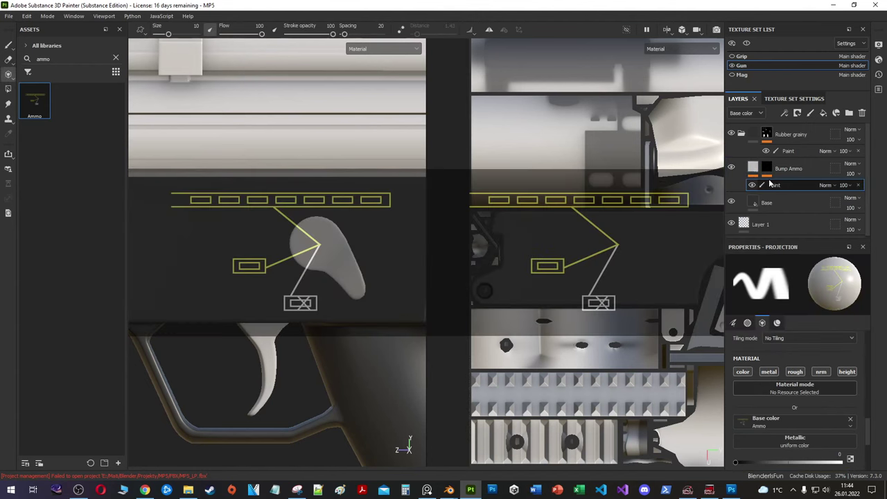
pyautogui.scroll(-3, 756, 378)
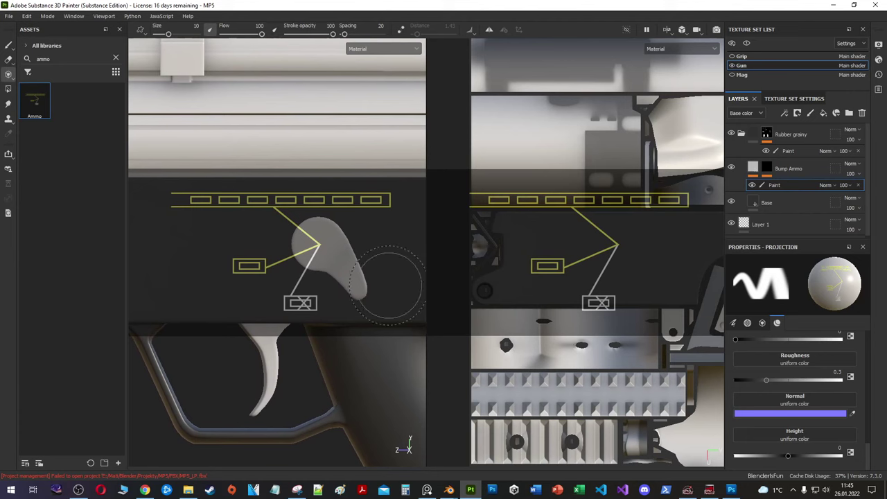
pyautogui.click(666, 30)
pyautogui.click(667, 30)
pyautogui.click(809, 112)
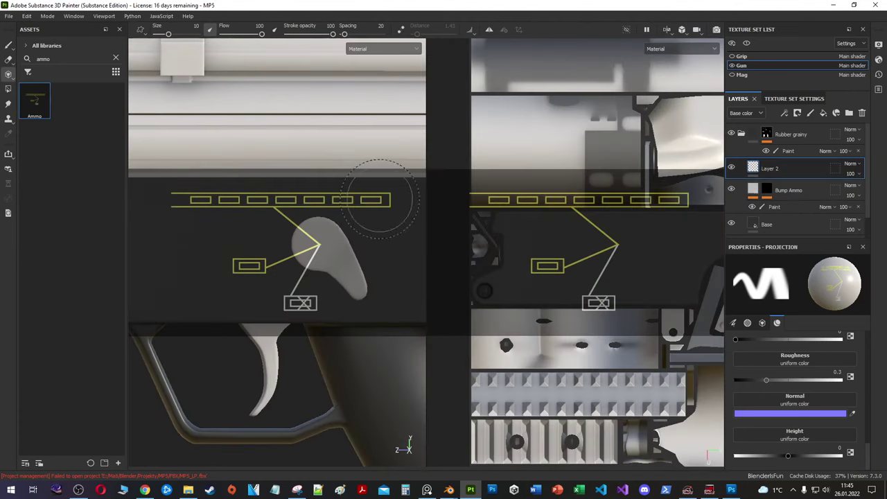
pyautogui.press('1')
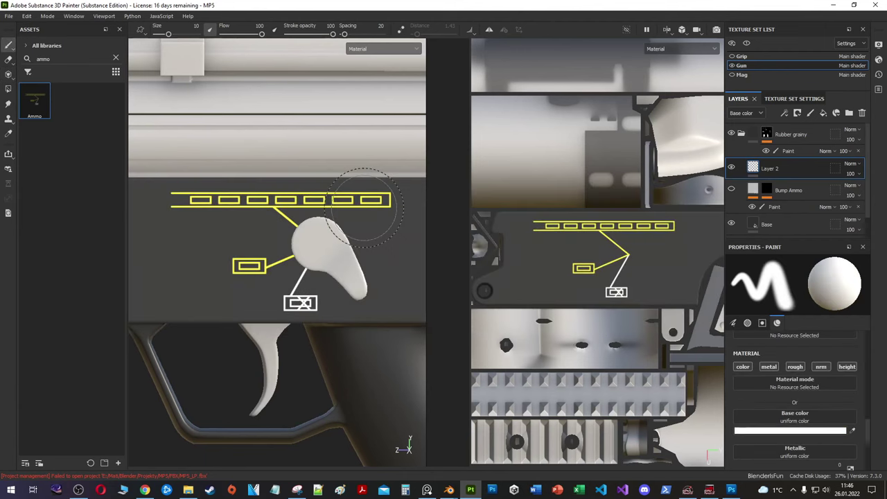
pyautogui.scroll(-3, 790, 437)
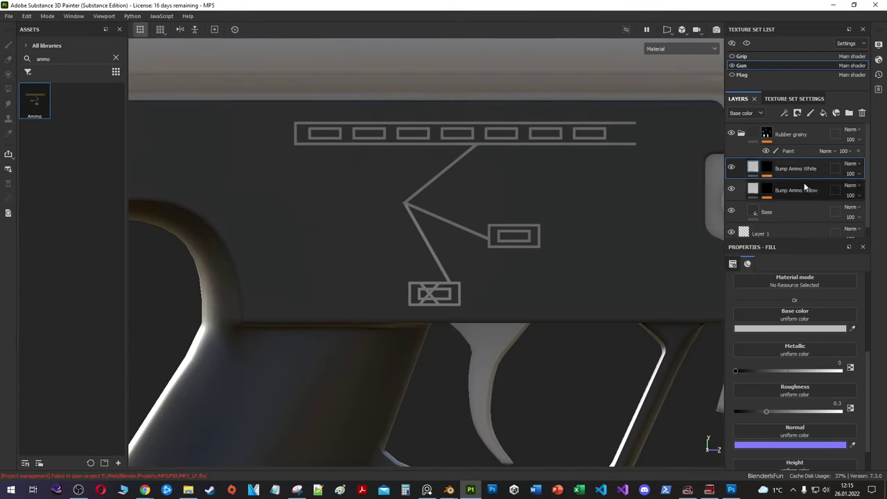
# Step: Set Bump Ammo Yellow's base colour to #FFD200 and lower its height
pyautogui.click(806, 188)
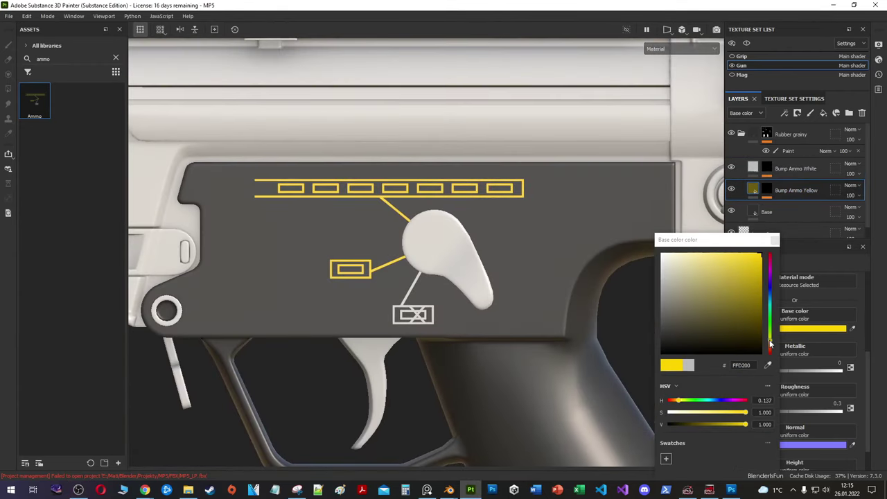
pyautogui.click(775, 241)
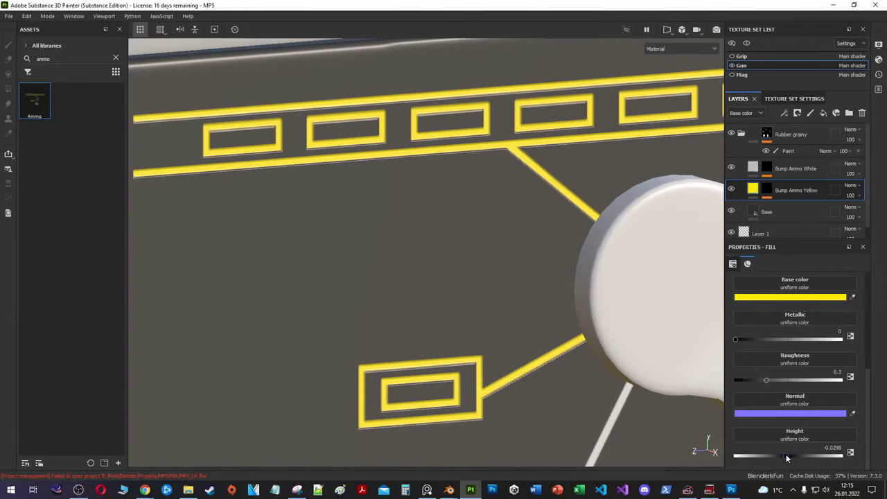
pyautogui.press('e')
pyautogui.click(766, 187)
# Step: Add a Blur filter to the yellow layer's mask with intensity 0.05
pyautogui.rightClick(768, 185)
pyautogui.click(786, 273)
pyautogui.click(742, 325)
pyautogui.click(739, 326)
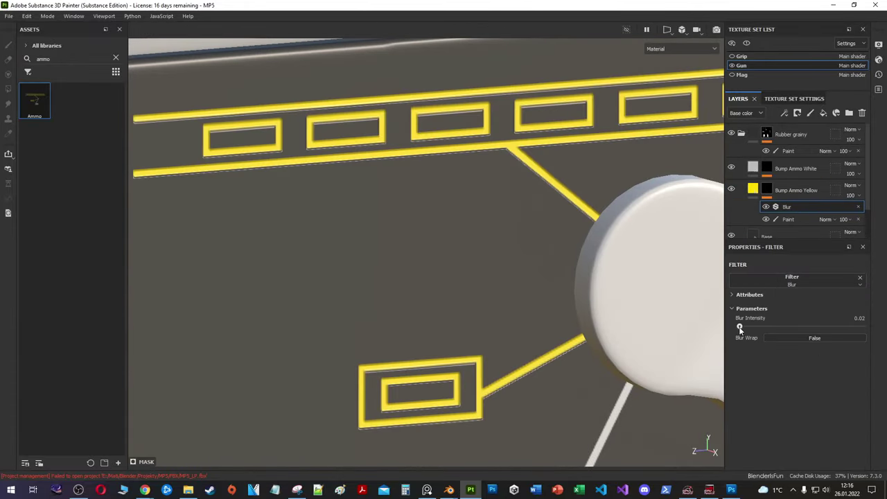
pyautogui.click(796, 189)
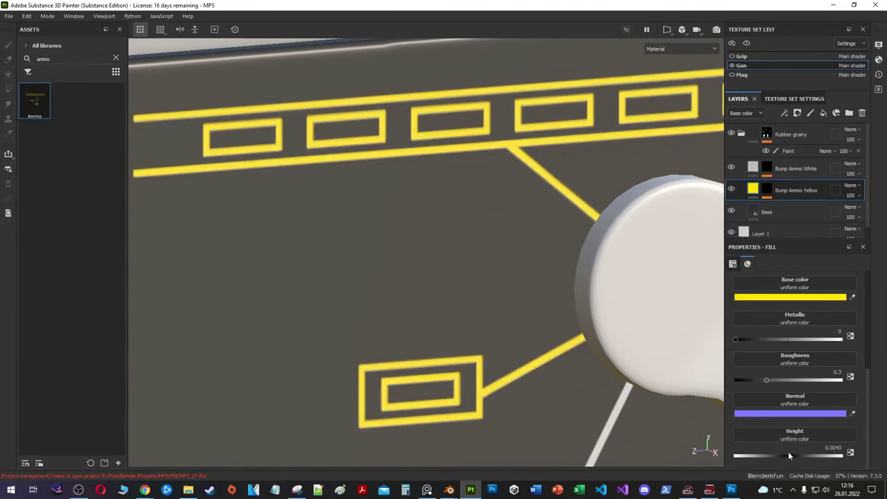
pyautogui.click(766, 188)
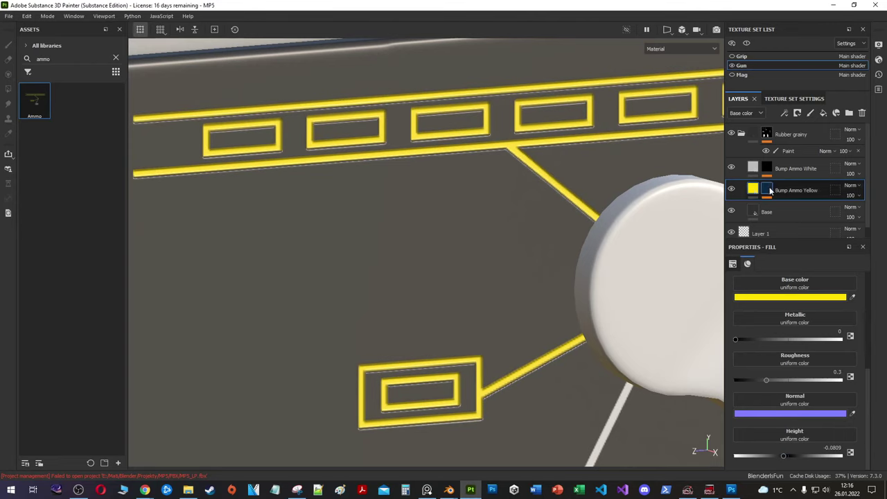
pyautogui.click(786, 206)
pyautogui.moveTo(744, 326); pyautogui.dragTo(722, 329)
# Step: Add a Blur filter with intensity 0.05 to the Bump Ammo White mask
pyautogui.press('f')
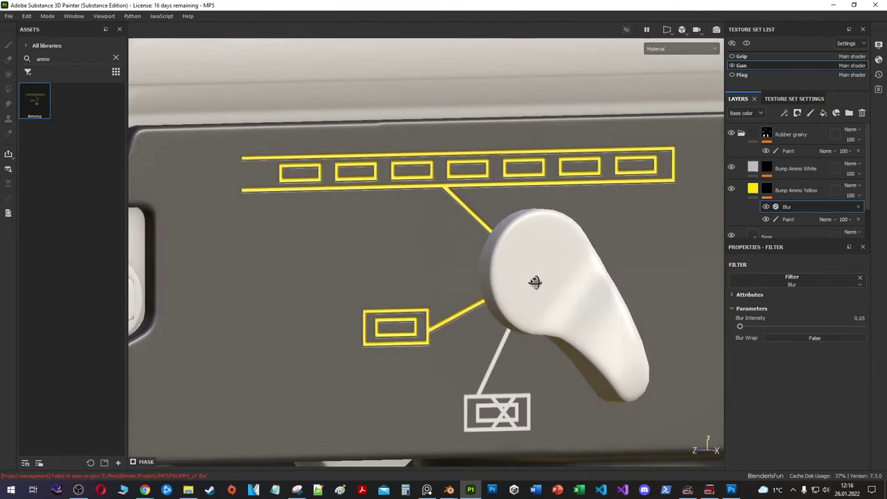
pyautogui.click(797, 169)
pyautogui.rightClick(771, 172)
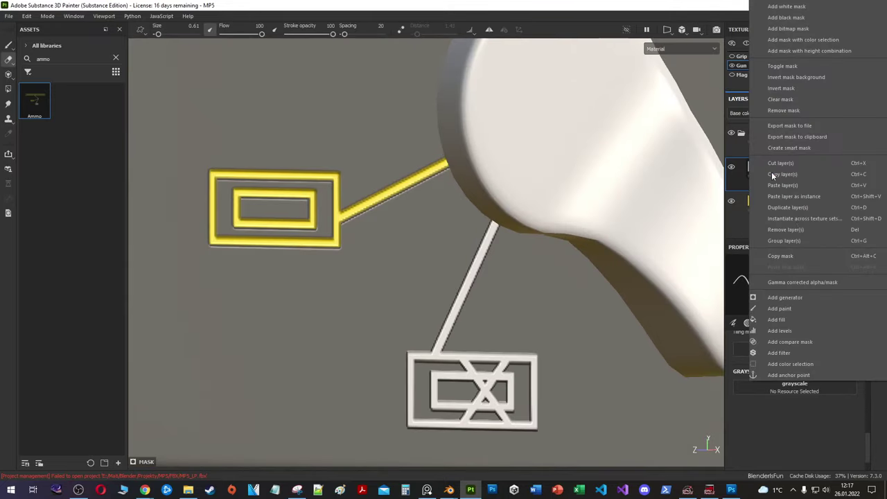
pyautogui.click(797, 277)
pyautogui.click(796, 281)
pyautogui.doubleClick(859, 317)
pyautogui.write('0.05')
pyautogui.press('Return')
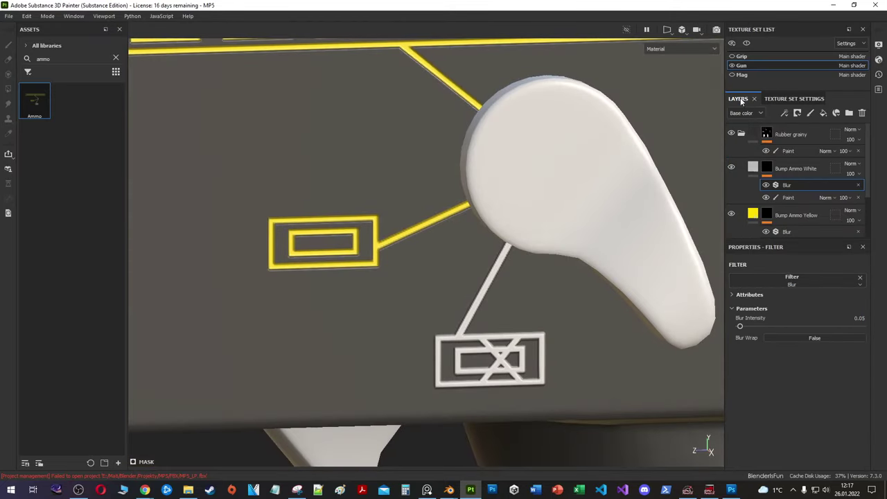
# Step: Erase the white line's top end in 2D view, then return to 3D on Bump Ammo Yellow
pyautogui.keyDown('alt'); pyautogui.moveTo(542, 297); pyautogui.dragTo(348, 235); pyautogui.keyUp('alt')
pyautogui.scroll(2, 348, 236)
pyautogui.press('e')
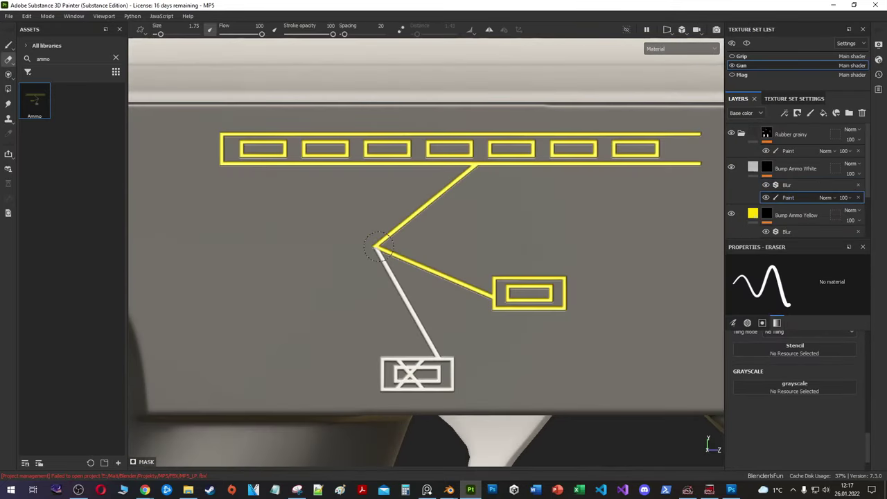
pyautogui.click(686, 65)
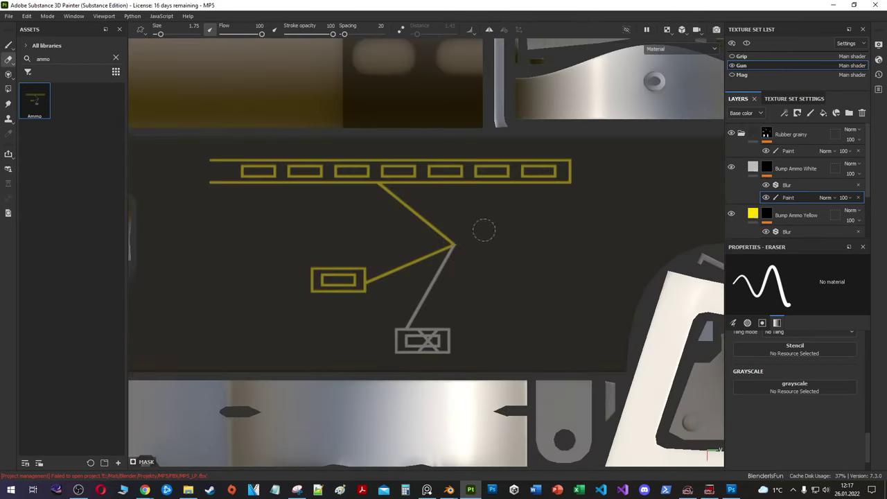
pyautogui.scroll(2, 453, 239)
pyautogui.click(453, 237)
pyautogui.scroll(-1, 794, 220)
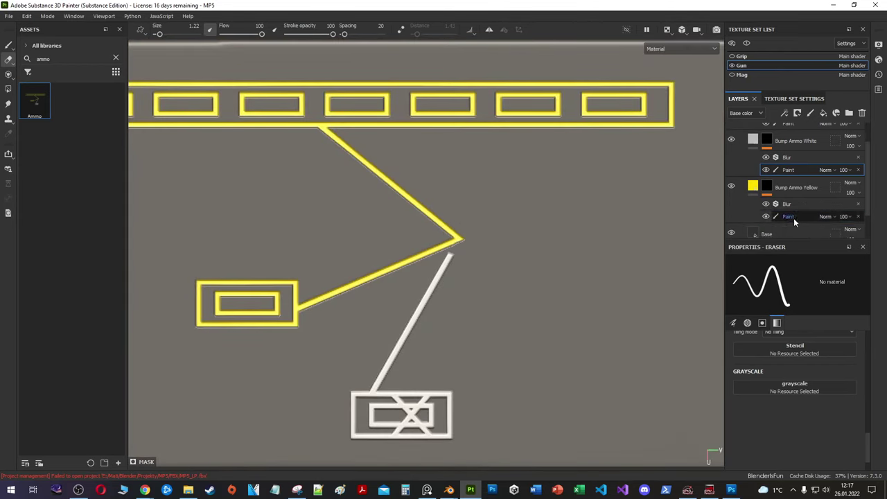
pyautogui.scroll(-3, 492, 208)
pyautogui.scroll(1, 526, 207)
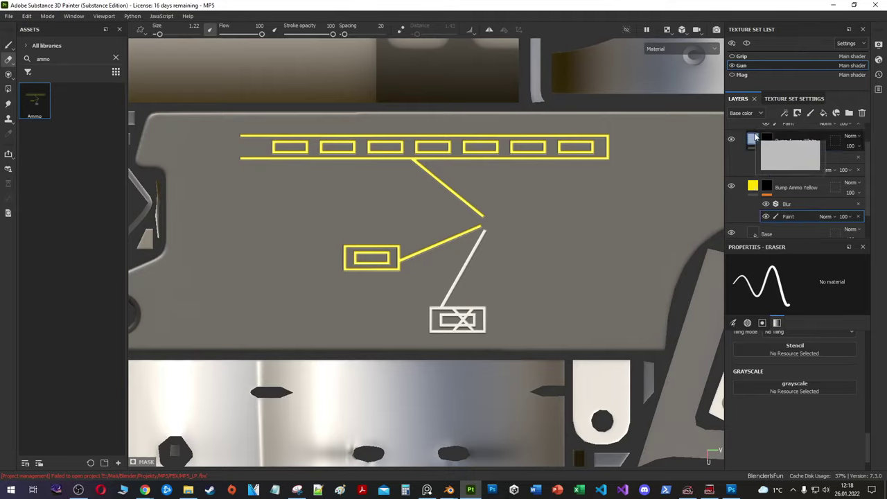
pyautogui.click(755, 137)
pyautogui.press('F2')
pyautogui.click(772, 191)
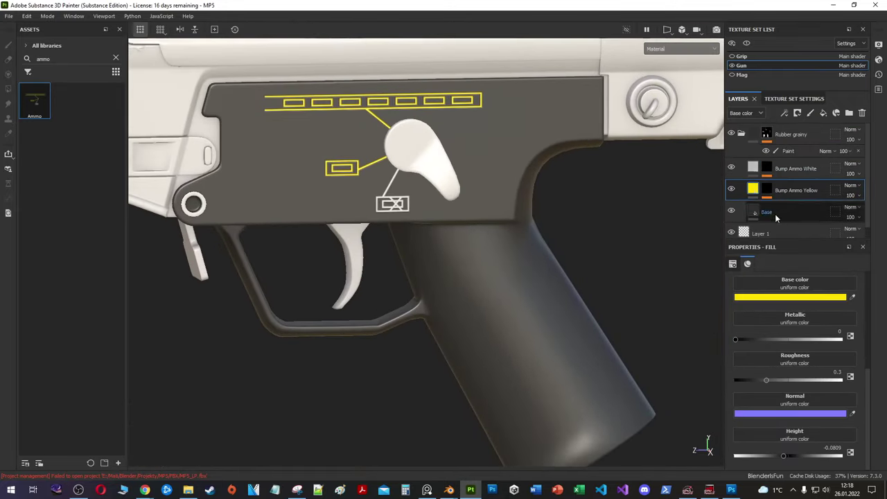
# Step: Add a new fill layer above Base named Bump Grainy
pyautogui.click(775, 215)
pyautogui.scroll(-3, 599, 329)
pyautogui.scroll(3, 450, 297)
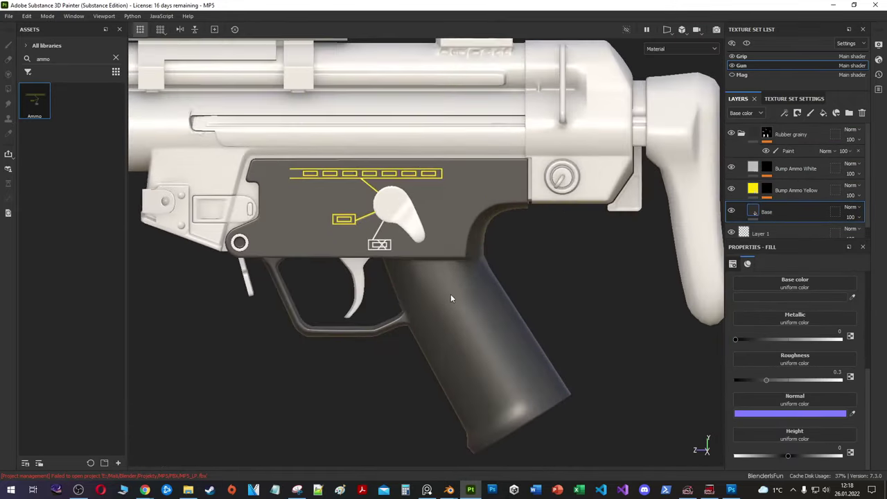
pyautogui.scroll(2, 450, 298)
pyautogui.rightClick(774, 212)
pyautogui.click(797, 69)
pyautogui.write('Grain')
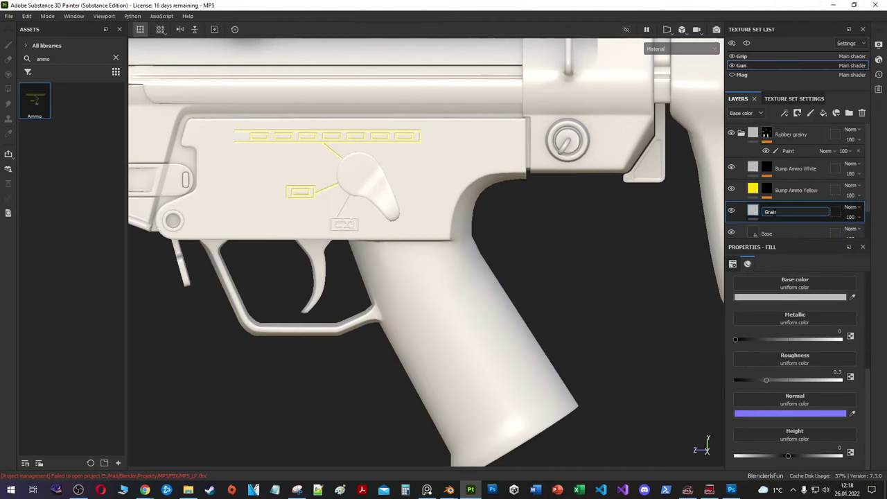
pyautogui.write('y')
pyautogui.press('Return')
pyautogui.scroll(2, 767, 374)
pyautogui.click(767, 374)
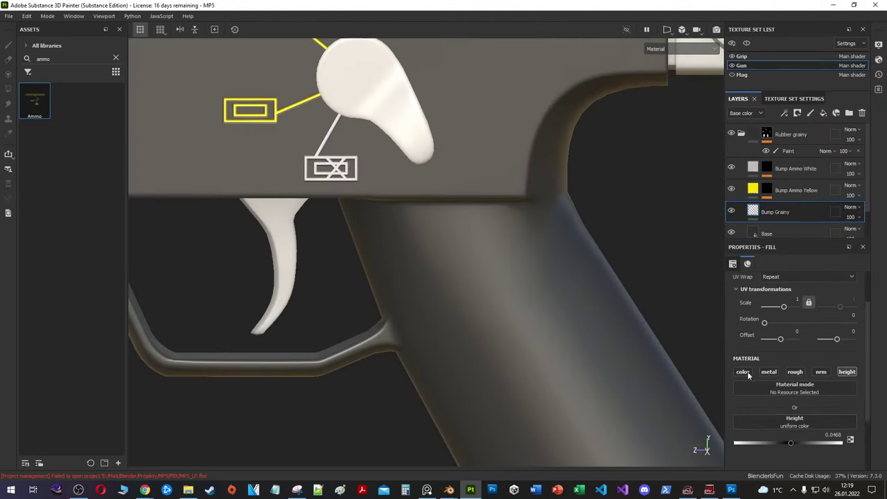
# Step: Give Bump Grainy a mask filled with 3D Perlin Noise Fractal
pyautogui.click(794, 421)
pyautogui.click(794, 318)
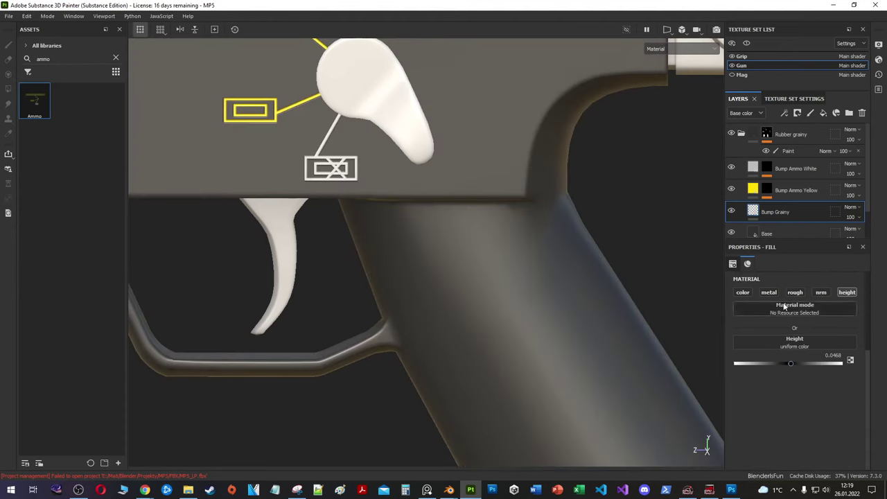
pyautogui.rightClick(792, 335)
pyautogui.click(796, 321)
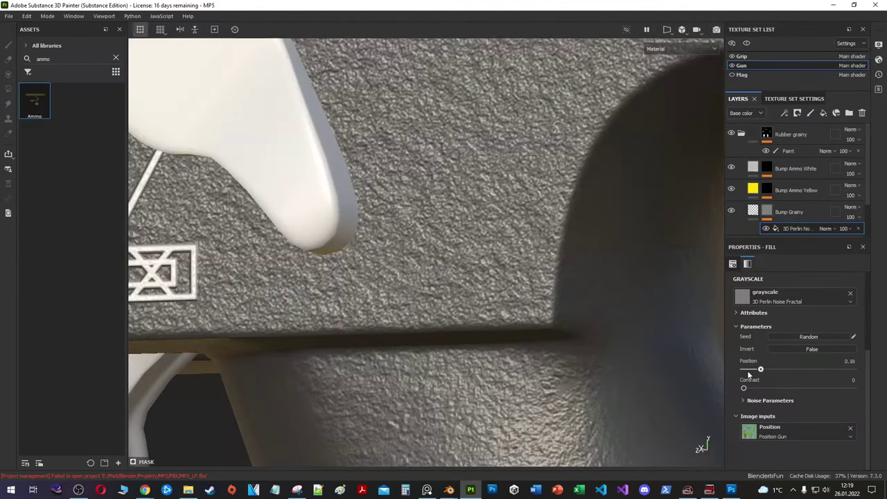
# Step: Lower the noise position and opacity to thin and soften the grain
pyautogui.moveTo(747, 370)
pyautogui.mouseDown()
pyautogui.moveTo(783, 369)
pyautogui.moveTo(774, 388)
pyautogui.mouseUp()
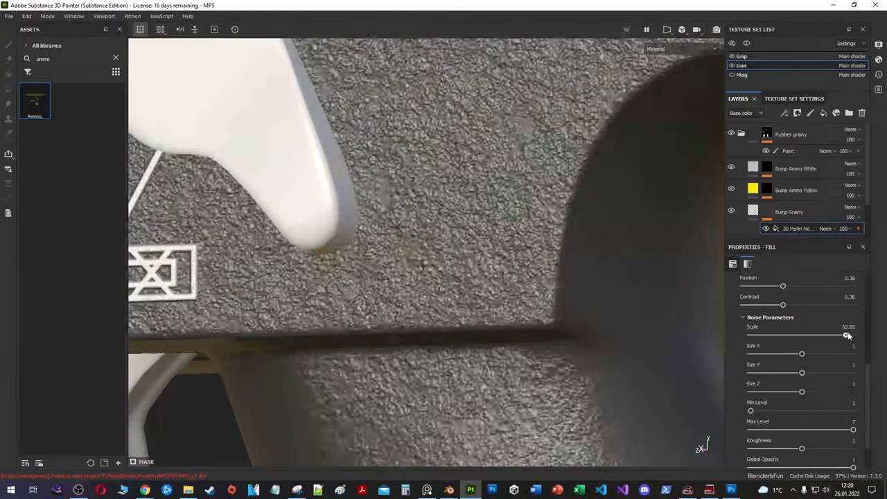
pyautogui.moveTo(801, 335); pyautogui.dragTo(827, 335)
pyautogui.scroll(-1, 783, 361)
pyautogui.moveTo(750, 360)
pyautogui.mouseDown()
pyautogui.moveTo(796, 361)
pyautogui.moveTo(750, 361)
pyautogui.mouseUp()
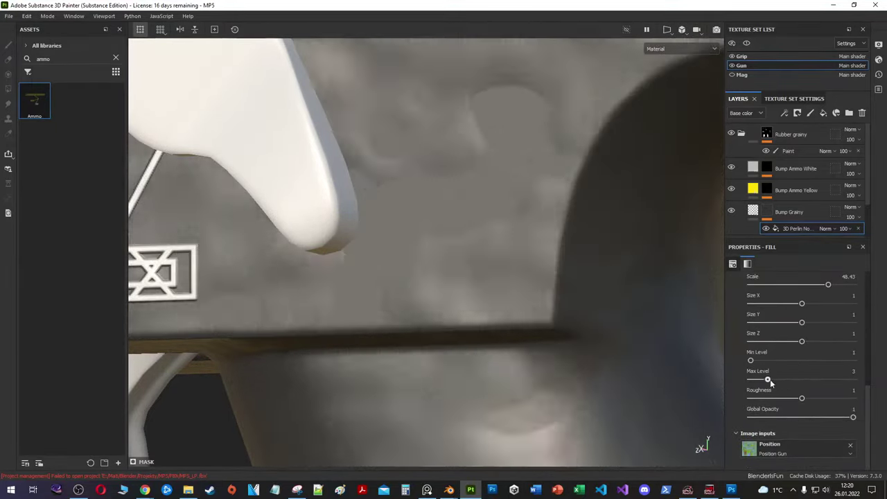
pyautogui.moveTo(852, 417); pyautogui.dragTo(796, 417)
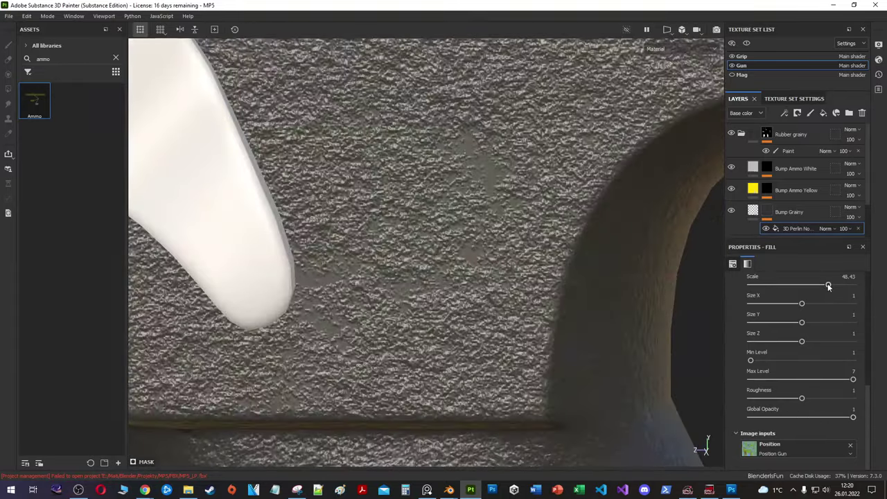
# Step: Fine-tune the Perlin noise sliders, dropping its position to zero
pyautogui.scroll(5, 794, 353)
pyautogui.moveTo(783, 374); pyautogui.dragTo(758, 392)
pyautogui.scroll(-5, 373, 260)
pyautogui.scroll(3, 669, 344)
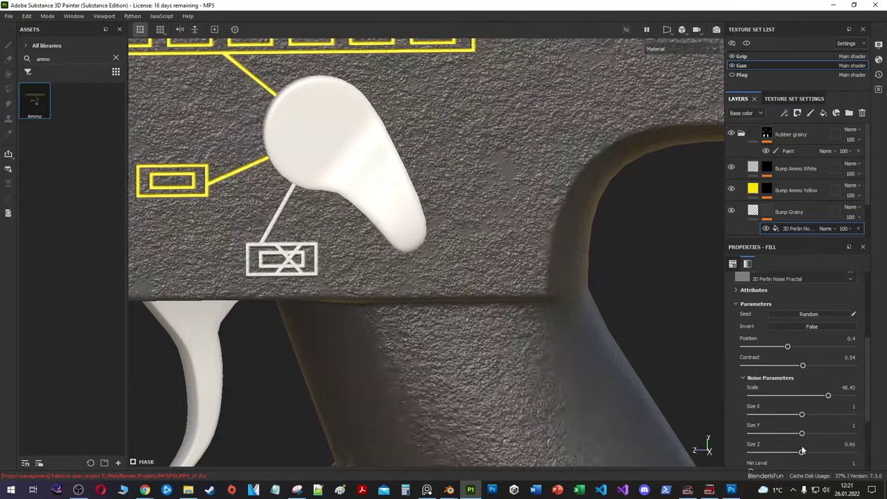
pyautogui.scroll(5, 788, 402)
pyautogui.keyDown('alt'); pyautogui.moveTo(443, 266); pyautogui.dragTo(488, 290); pyautogui.keyUp('alt')
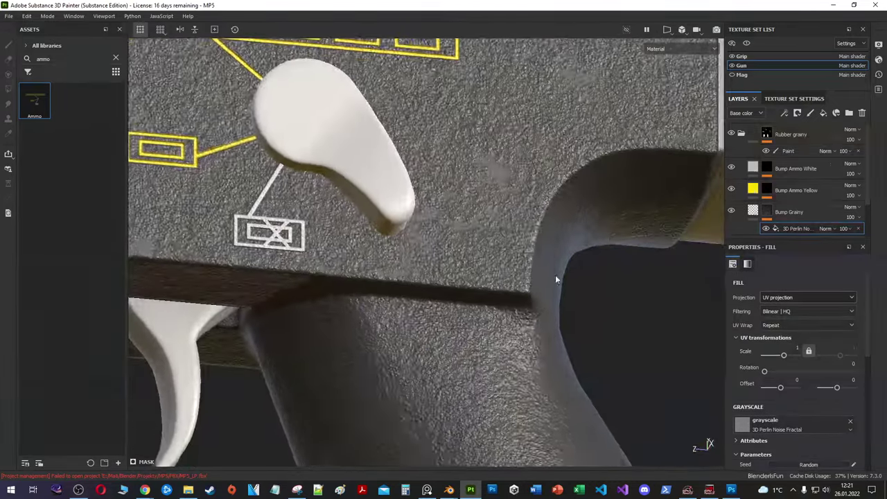
pyautogui.scroll(-3, 789, 408)
pyautogui.moveTo(787, 441); pyautogui.dragTo(743, 441)
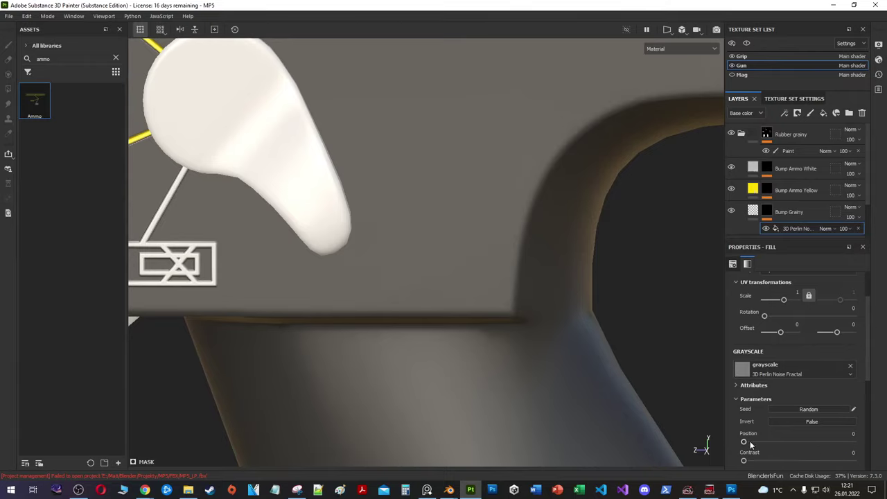
# Step: Add a Levels effect and a Grunge Wipe grainy fill to the mask, raising contrast
pyautogui.keyDown('alt'); pyautogui.moveTo(527, 229); pyautogui.dragTo(602, 231); pyautogui.keyUp('alt')
pyautogui.rightClick(762, 226)
pyautogui.click(786, 314)
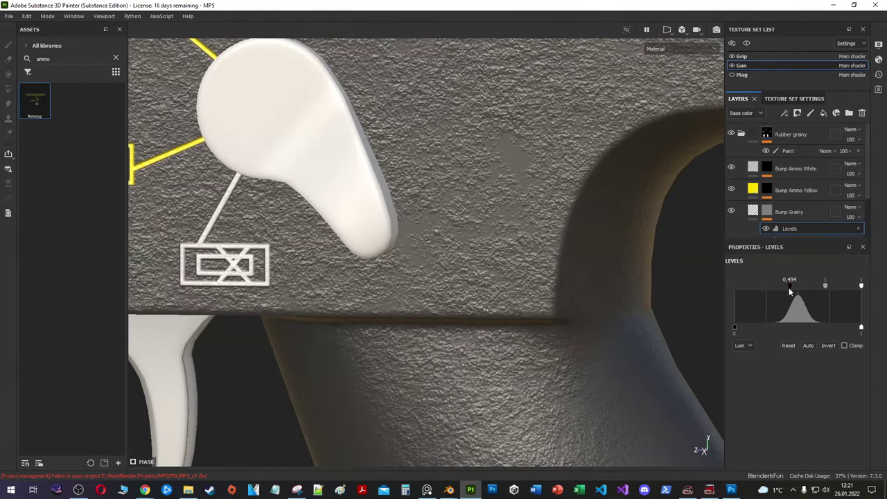
pyautogui.click(785, 172)
pyautogui.click(793, 367)
pyautogui.write('procedural,texture grain')
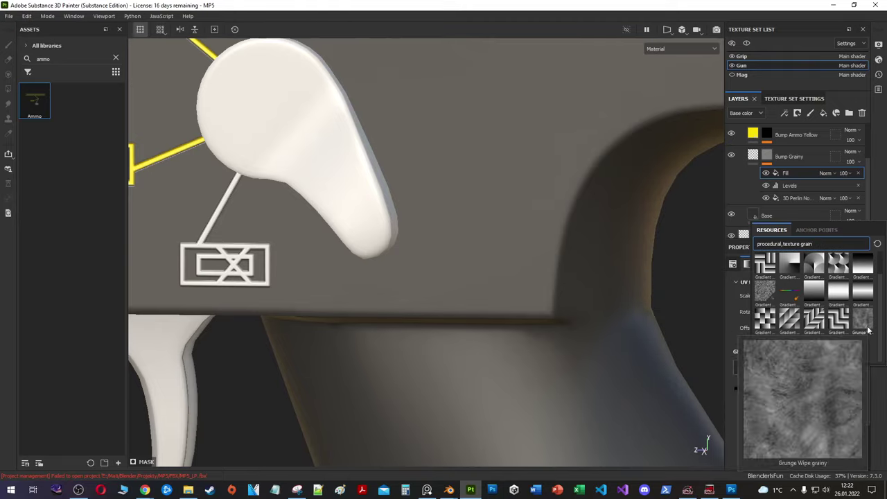
pyautogui.click(788, 305)
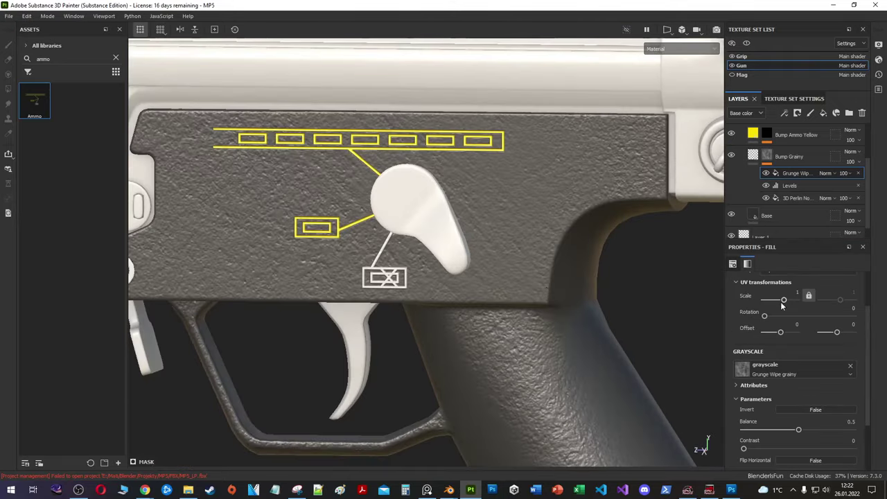
pyautogui.scroll(-2, 782, 338)
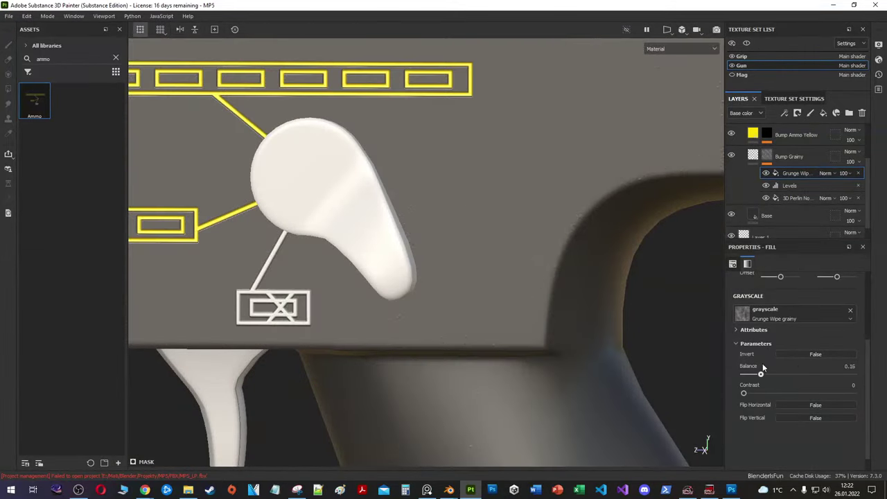
pyautogui.moveTo(798, 374)
pyautogui.mouseDown()
pyautogui.moveTo(831, 361)
pyautogui.moveTo(791, 356)
pyautogui.mouseUp()
pyautogui.moveTo(755, 394)
pyautogui.mouseDown()
pyautogui.moveTo(813, 394)
pyautogui.moveTo(777, 370)
pyautogui.mouseUp()
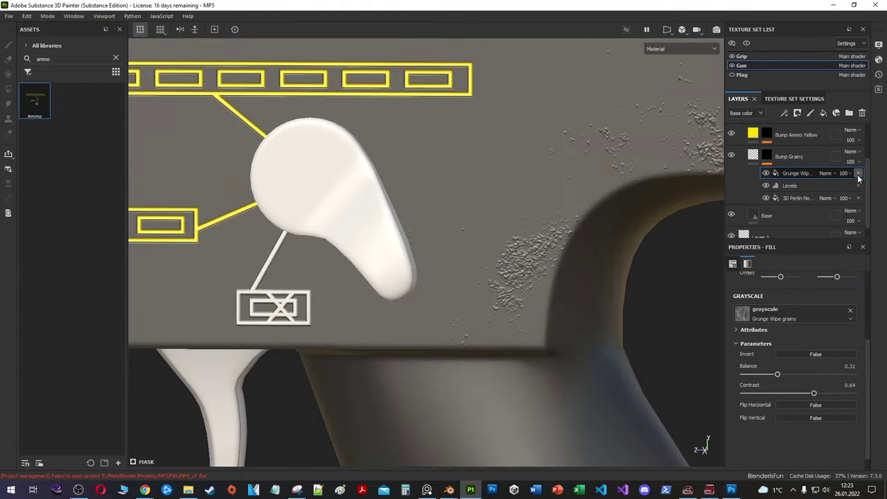
# Step: Swap the fill to Dirt 1 with balance 0.56 and set grain height to 0.0128
pyautogui.click(857, 173)
pyautogui.click(790, 314)
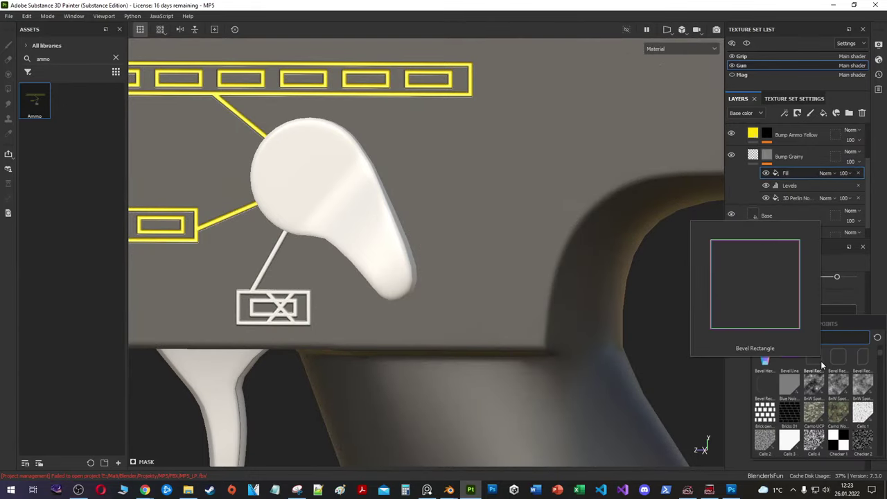
pyautogui.scroll(-3, 852, 402)
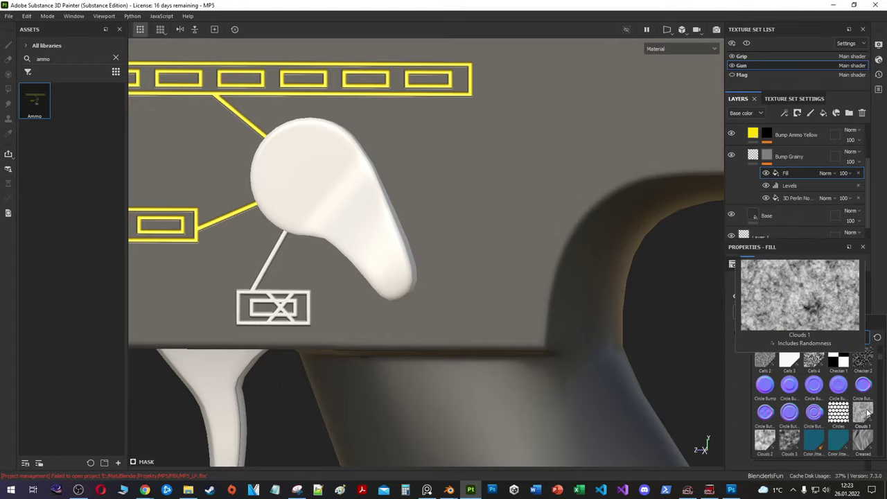
pyautogui.scroll(-1, 822, 413)
pyautogui.click(797, 388)
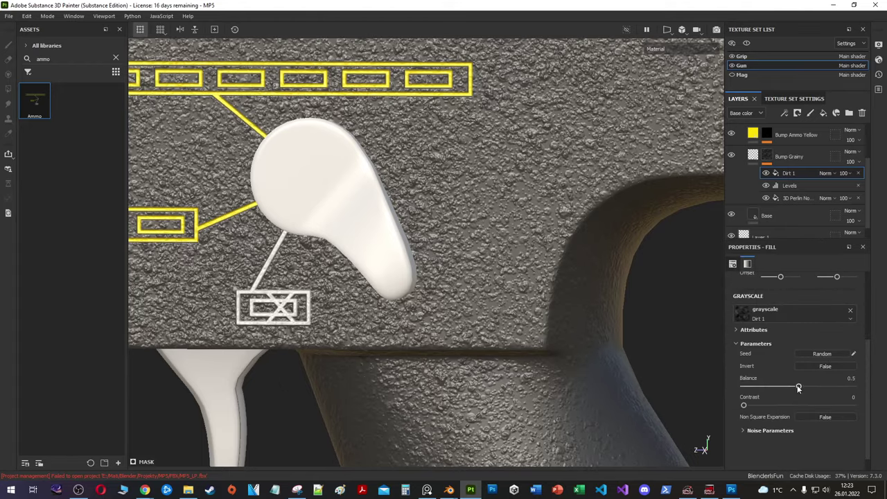
pyautogui.moveTo(798, 388)
pyautogui.mouseDown()
pyautogui.moveTo(805, 383)
pyautogui.moveTo(797, 386)
pyautogui.mouseUp()
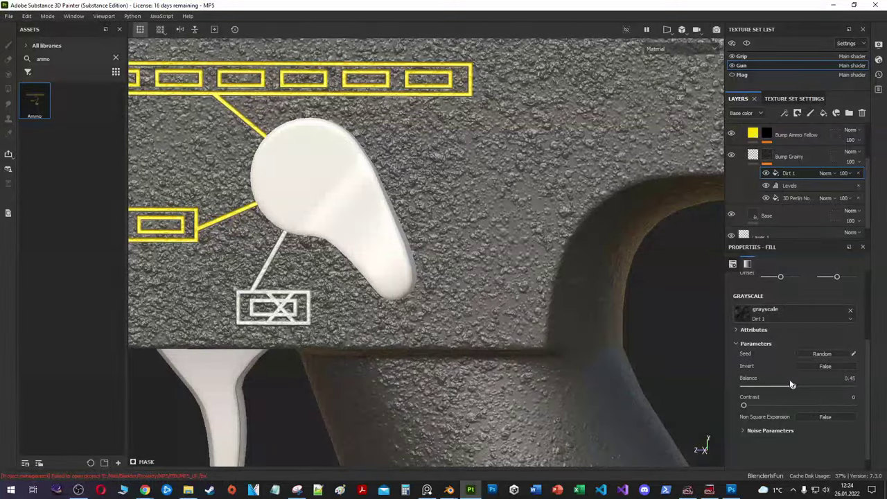
pyautogui.scroll(2, 786, 346)
pyautogui.click(788, 179)
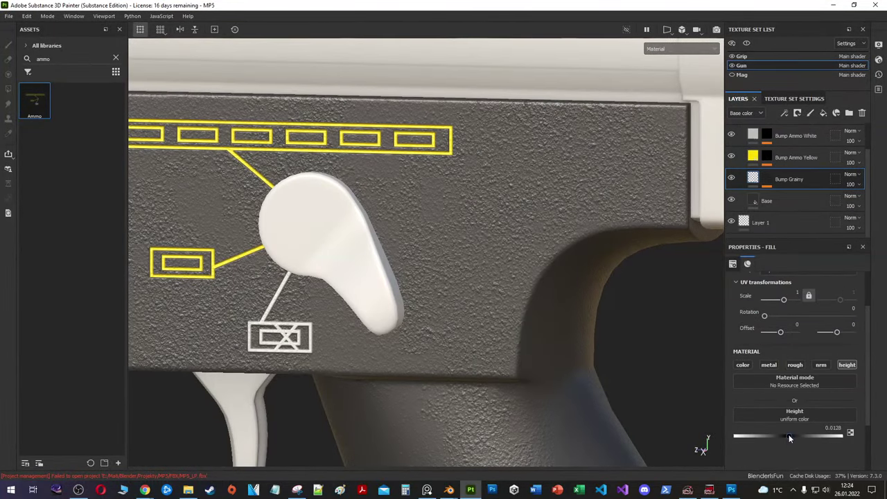
pyautogui.moveTo(416, 311); pyautogui.dragTo(431, 210, button='middle')
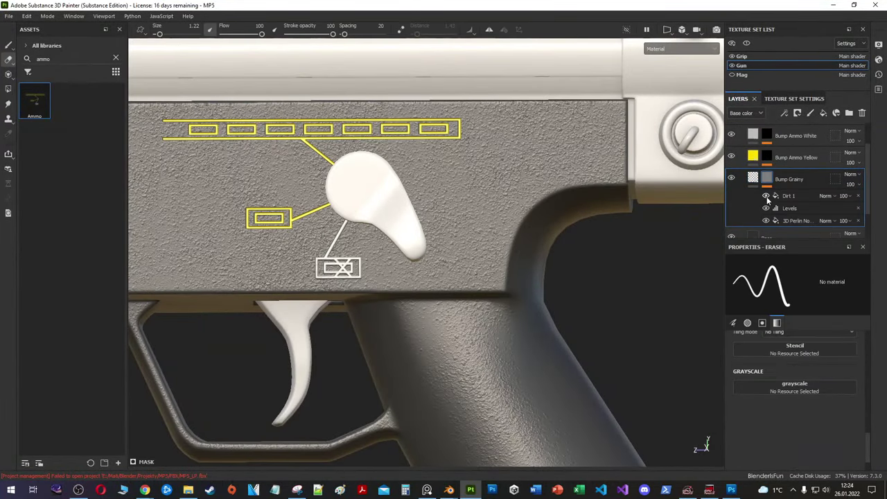
# Step: Set the Dirt 1 mask effect's blend mode to Screen
pyautogui.click(788, 195)
pyautogui.click(825, 195)
pyautogui.click(838, 278)
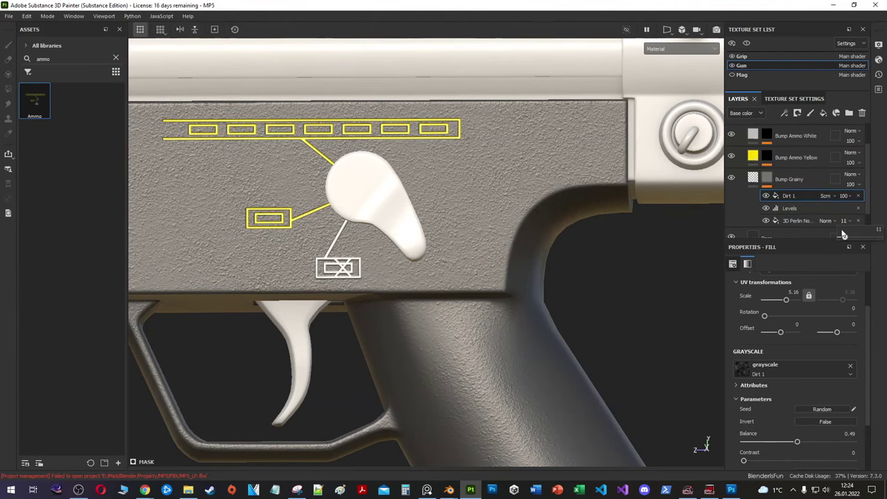
# Step: Darken the Base layer's base colour to 1B1B1B, then return to Dirt 1 settings
pyautogui.click(843, 236)
pyautogui.scroll(2, 493, 221)
pyautogui.click(804, 297)
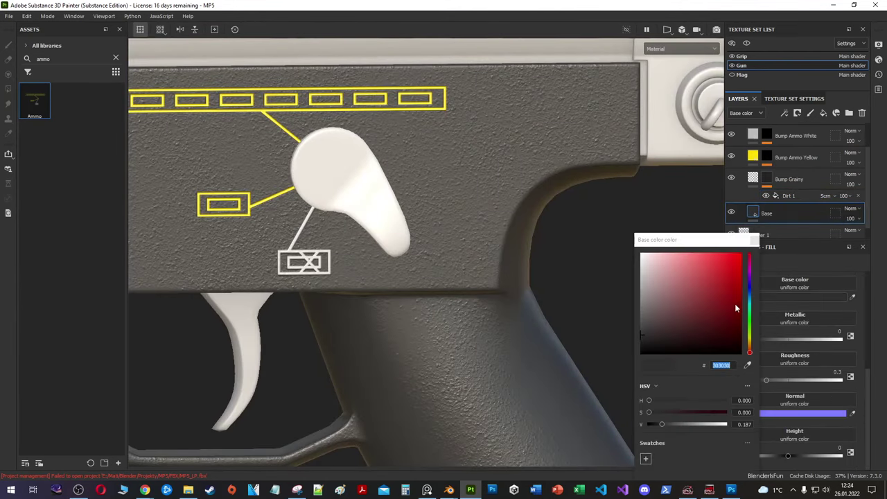
pyautogui.moveTo(735, 307); pyautogui.dragTo(632, 346)
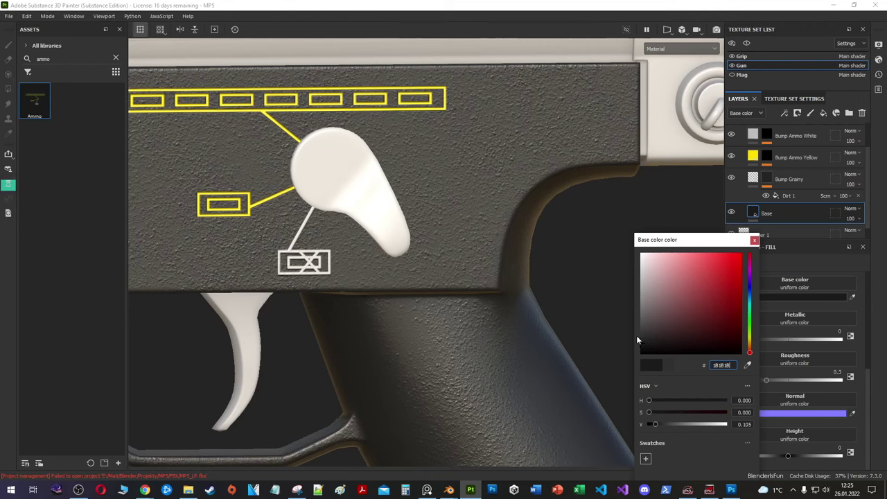
pyautogui.click(785, 196)
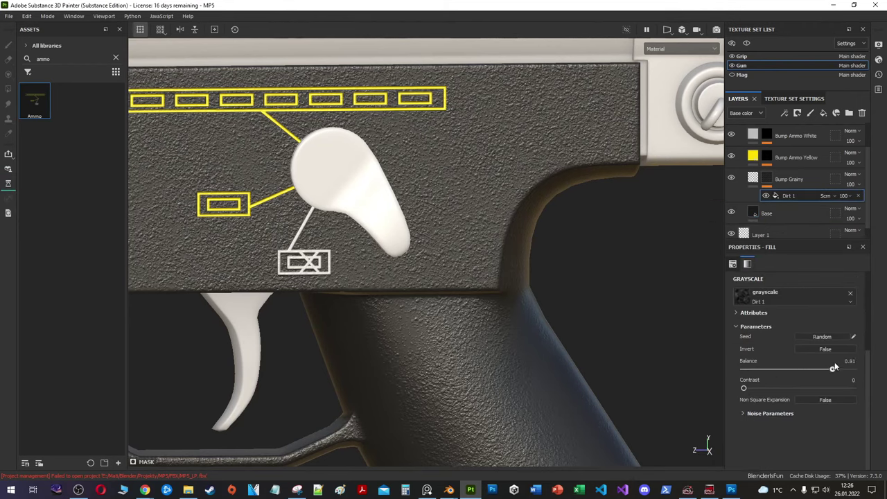
pyautogui.scroll(-2, 505, 312)
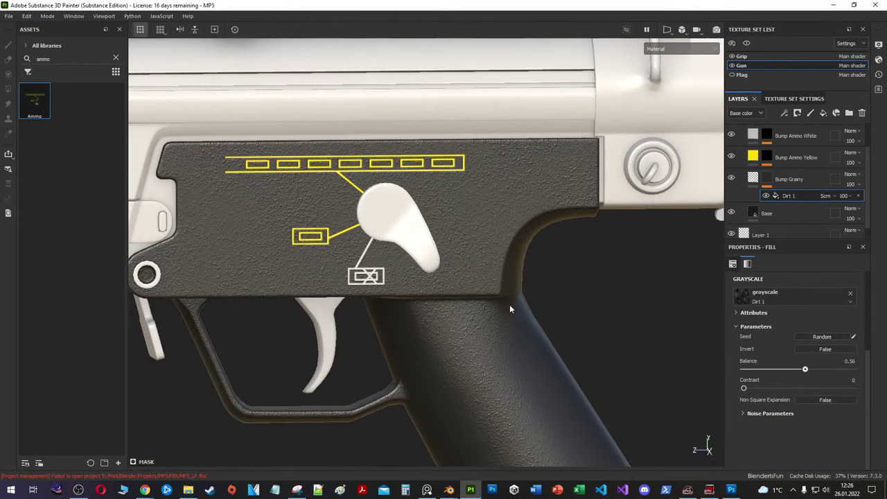
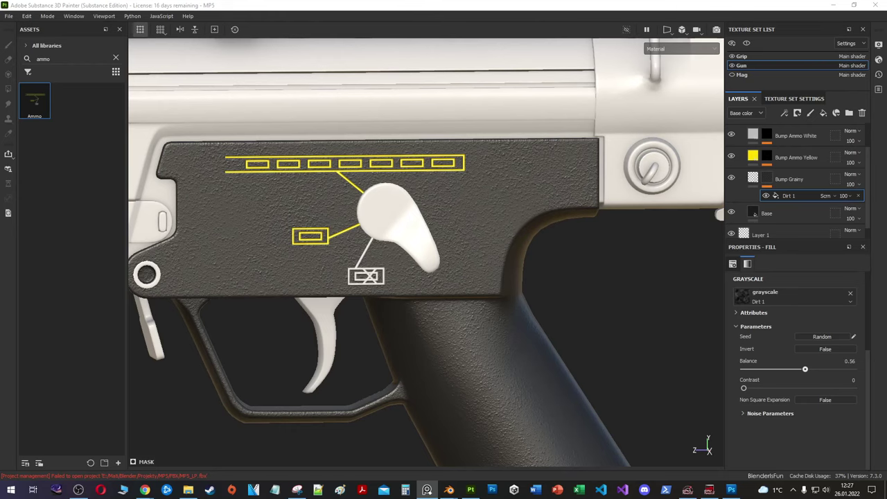
# Step: Inspect the Base layer's fill and base colour
pyautogui.scroll(-5, 647, 206)
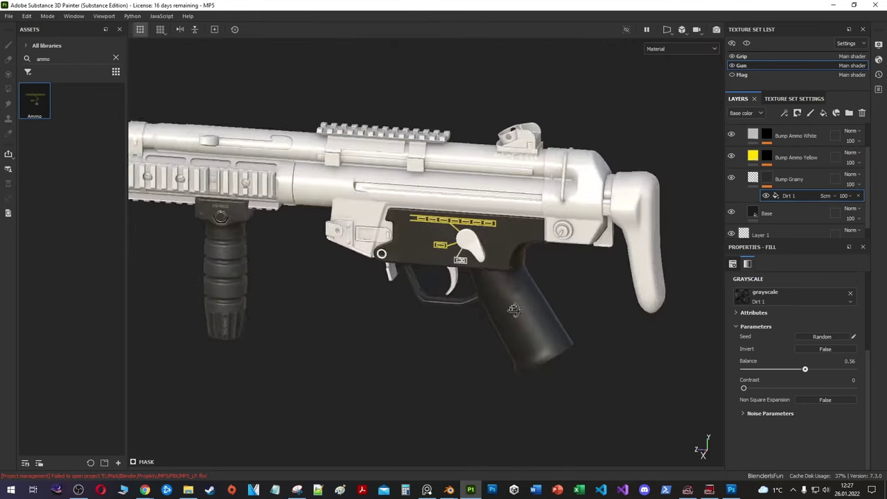
pyautogui.scroll(5, 647, 207)
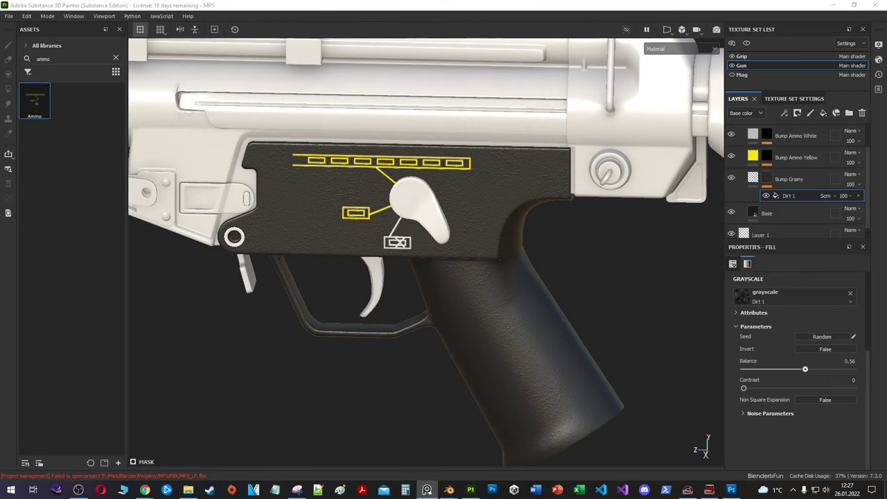
pyautogui.click(766, 213)
pyautogui.scroll(3, 645, 333)
pyautogui.click(811, 356)
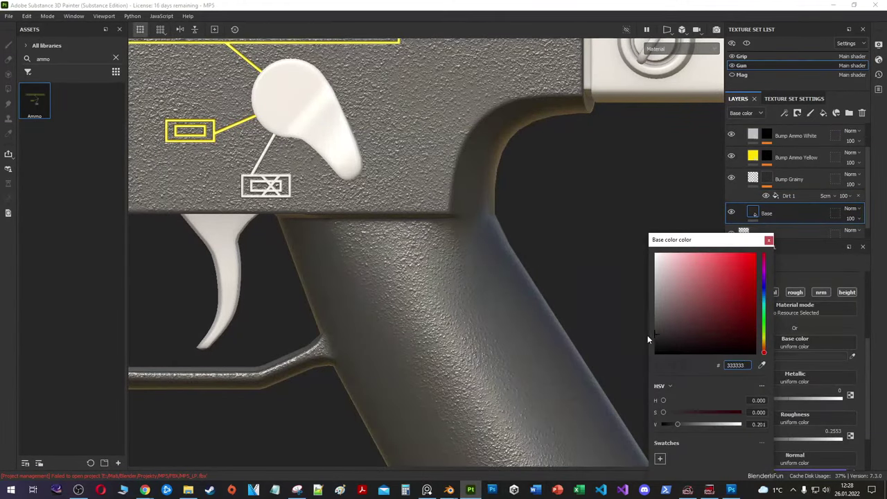
pyautogui.scroll(-3, 556, 317)
pyautogui.scroll(-2, 556, 317)
# Step: Add a Roughness fill layer with a black mask filled by Grunge Dust Small
pyautogui.rightClick(780, 194)
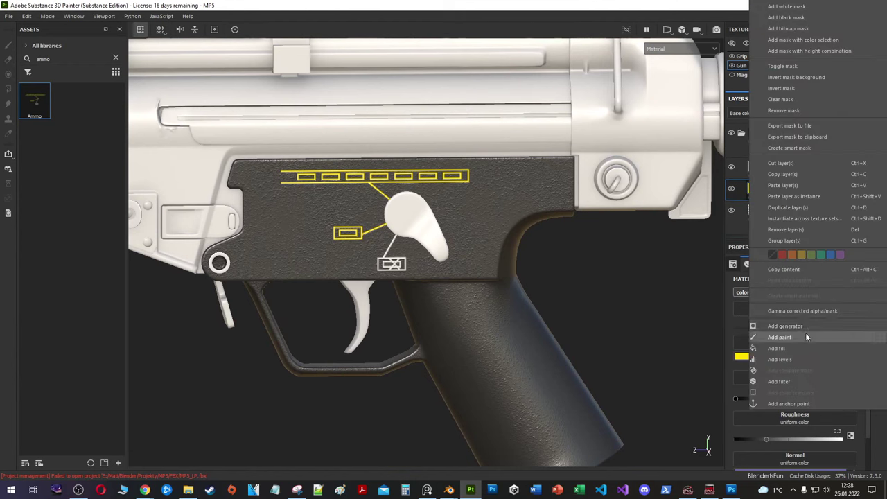
pyautogui.click(776, 348)
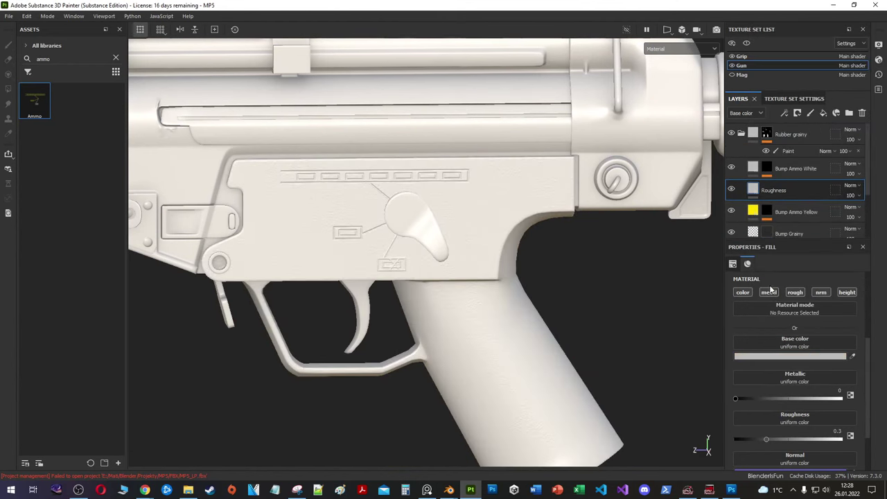
pyautogui.rightClick(783, 199)
pyautogui.click(794, 323)
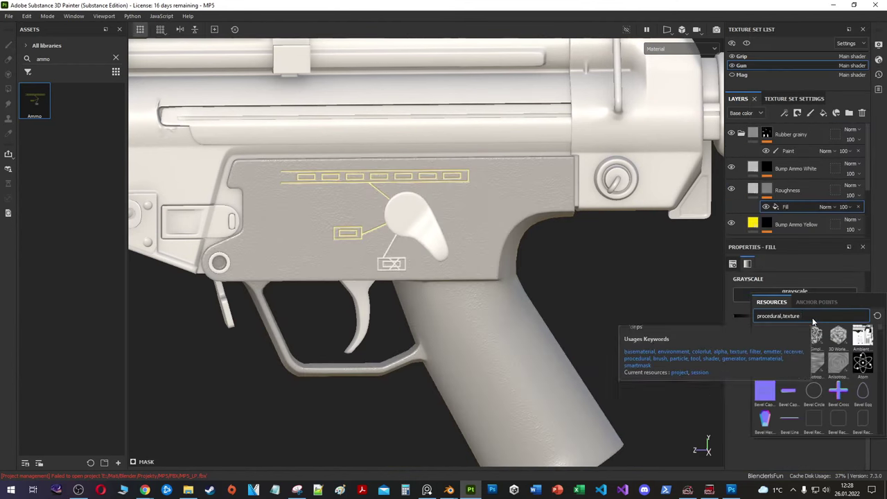
pyautogui.write('grun')
pyautogui.click(814, 338)
pyautogui.scroll(3, 796, 312)
pyautogui.moveTo(764, 310); pyautogui.dragTo(785, 311)
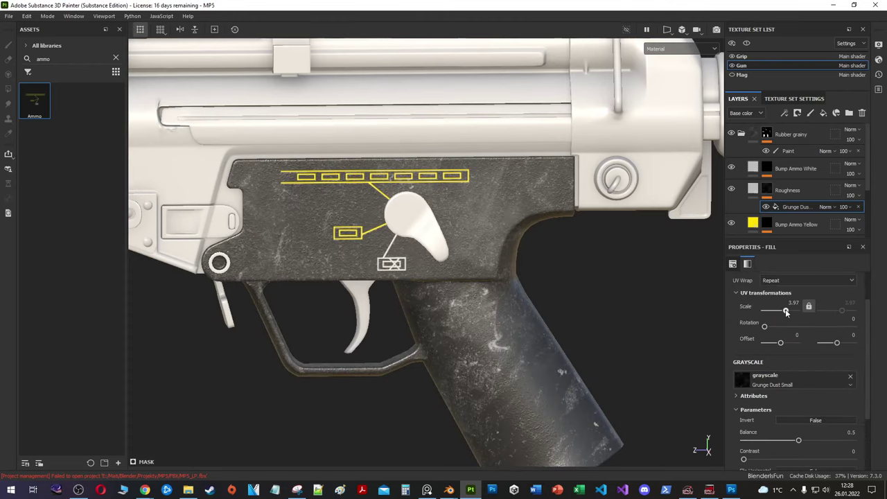
# Step: Preview the grunge mask, then enable the Roughness layer's colour and set it to black
pyautogui.click(766, 190)
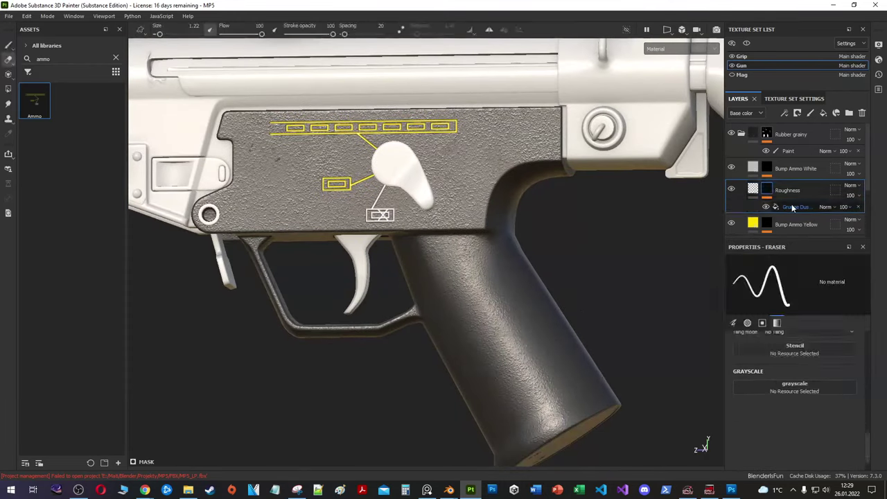
pyautogui.keyDown('alt'); pyautogui.click(766, 189); pyautogui.keyUp('alt')
pyautogui.click(790, 207)
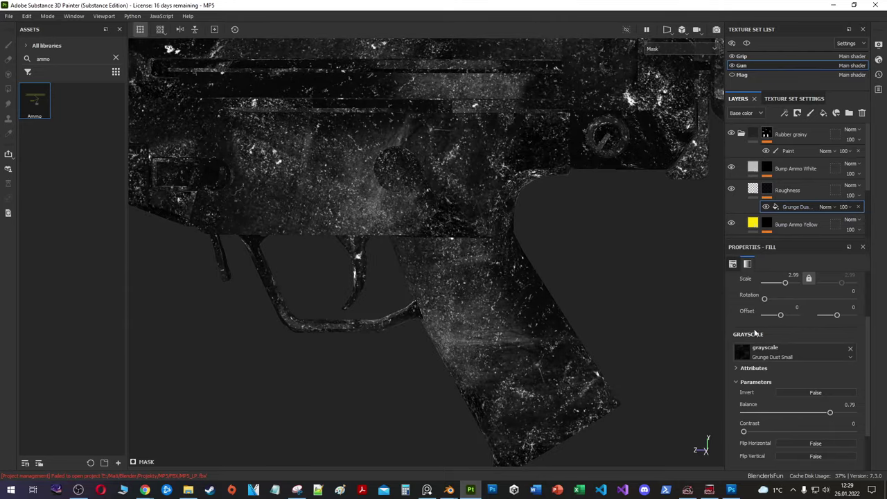
pyautogui.click(754, 190)
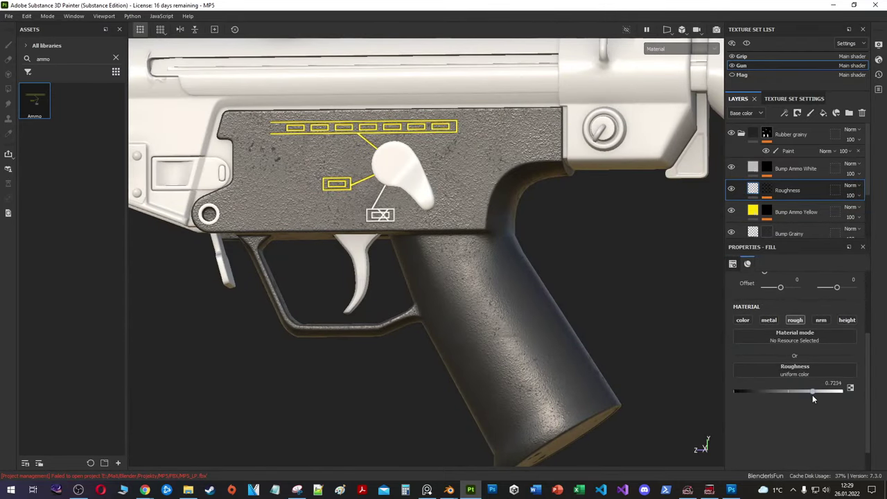
pyautogui.click(742, 320)
pyautogui.click(790, 383)
pyautogui.click(722, 323)
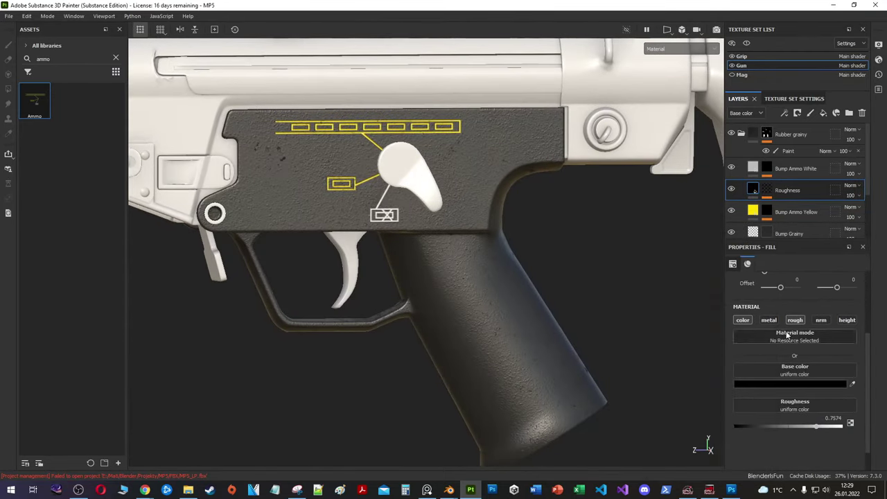
# Step: Add a Grunge Map 015 fill to the mask with scale 3.97 and balance 0.34
pyautogui.click(766, 190)
pyautogui.click(794, 335)
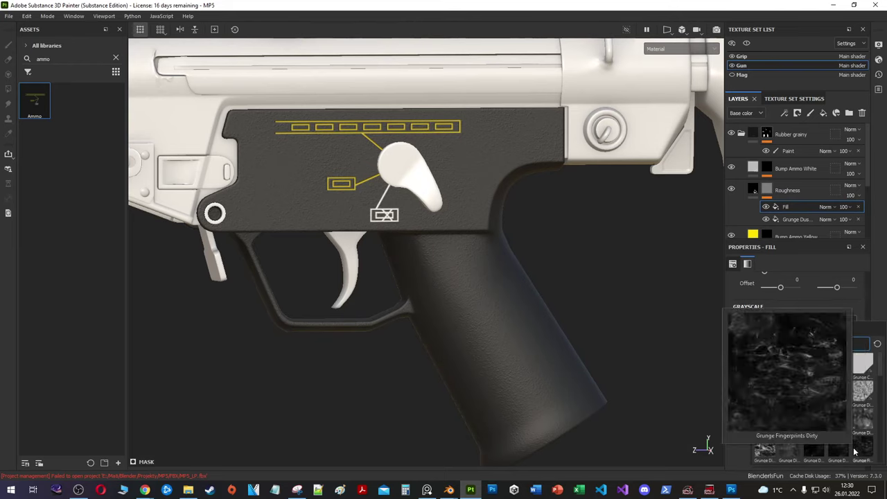
pyautogui.click(789, 446)
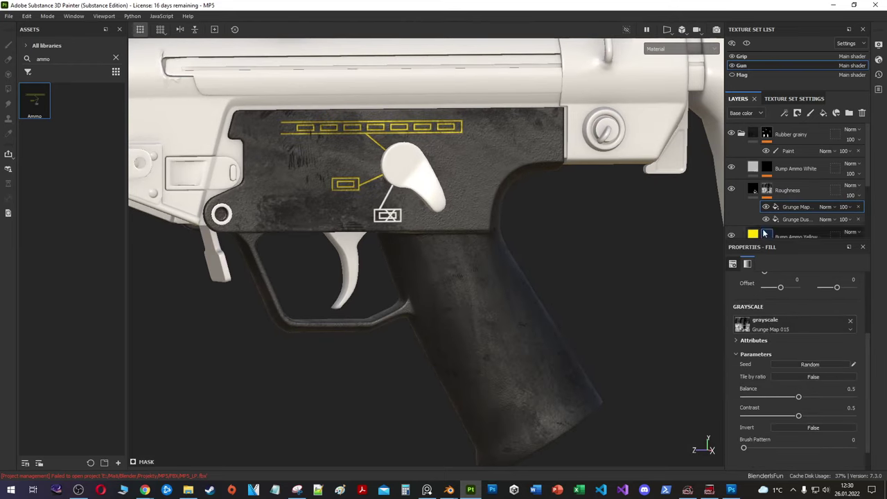
pyautogui.scroll(1, 783, 291)
pyautogui.moveTo(771, 281); pyautogui.dragTo(784, 282)
pyautogui.moveTo(798, 424)
pyautogui.mouseDown()
pyautogui.moveTo(781, 424)
pyautogui.moveTo(794, 443)
pyautogui.mouseUp()
# Step: Add a Dirt generator to the Roughness mask and lower its Dirt Level and Contrast
pyautogui.rightClick(793, 205)
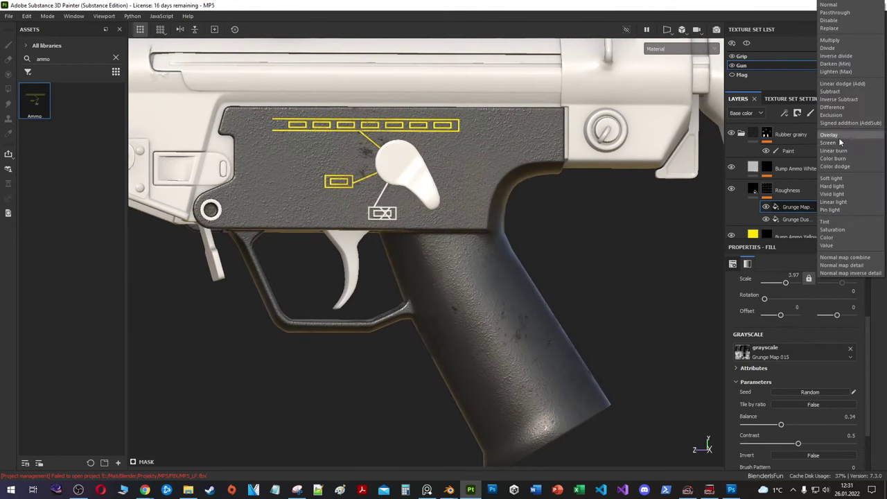
pyautogui.rightClick(762, 206)
pyautogui.click(777, 344)
pyautogui.click(766, 340)
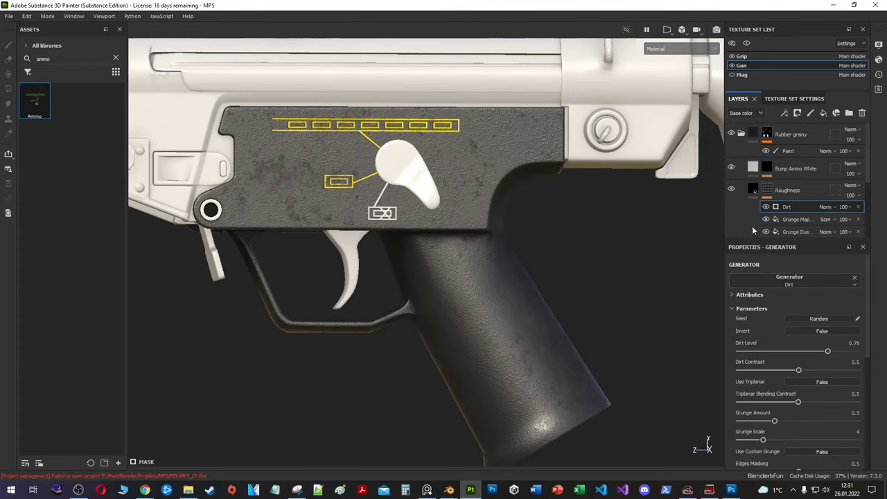
pyautogui.keyDown('alt'); pyautogui.moveTo(692, 263); pyautogui.dragTo(675, 293); pyautogui.keyUp('alt')
pyautogui.moveTo(810, 351); pyautogui.dragTo(755, 378)
# Step: Fine-tune the Dirt generator's Edges Masking, level and contrast
pyautogui.scroll(-3, 792, 369)
pyautogui.moveTo(763, 347); pyautogui.dragTo(754, 346)
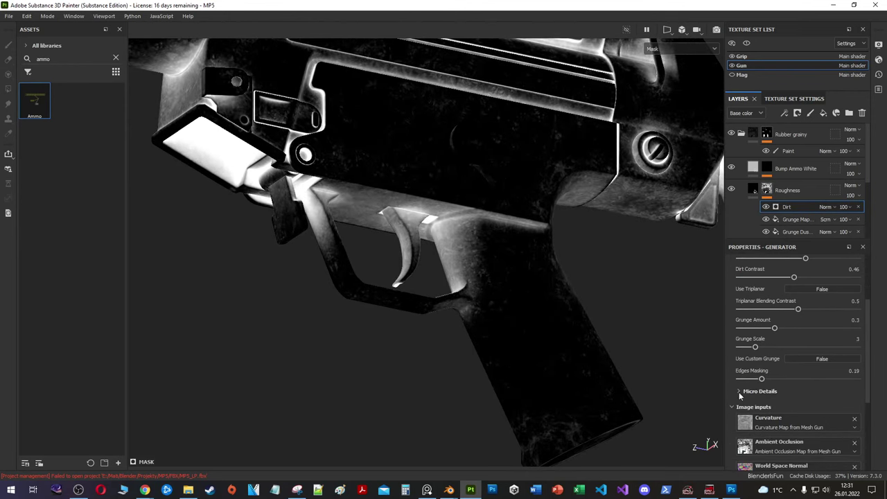
pyautogui.scroll(-3, 730, 423)
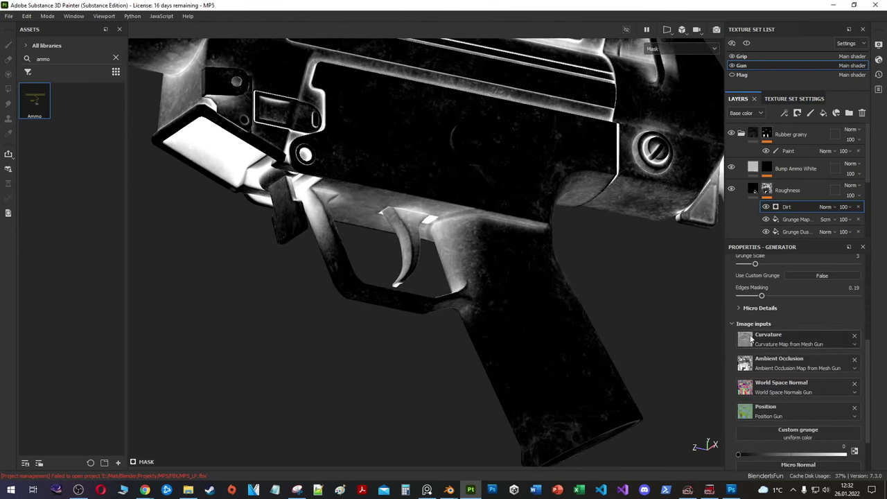
pyautogui.click(748, 374)
pyautogui.scroll(10, 798, 351)
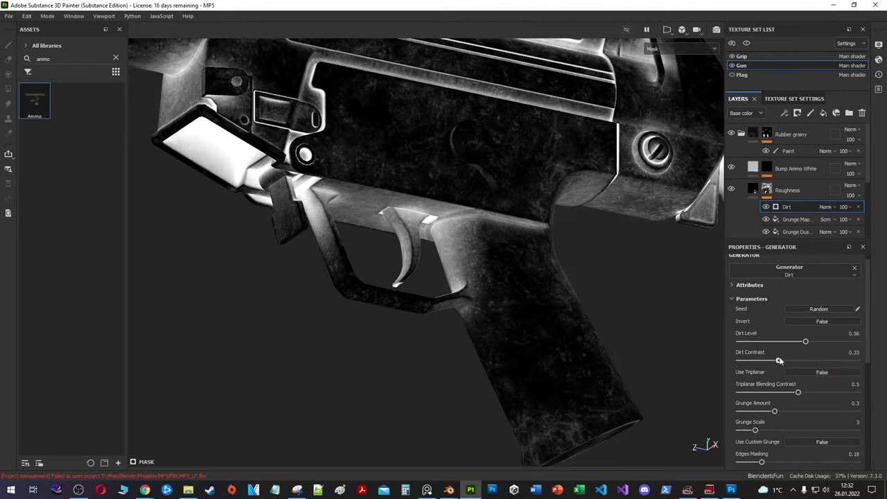
pyautogui.moveTo(805, 341); pyautogui.dragTo(782, 360)
pyautogui.scroll(3, 420, 303)
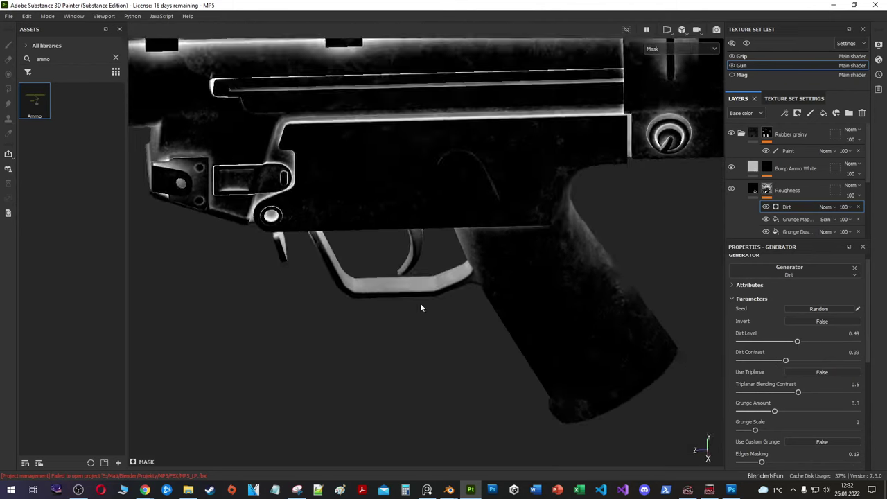
pyautogui.scroll(3, 420, 303)
# Step: Add a Subtract Paint effect above Dirt and erase grime on the trigger guard with the Dirt 1 brush
pyautogui.rightClick(803, 208)
pyautogui.click(782, 332)
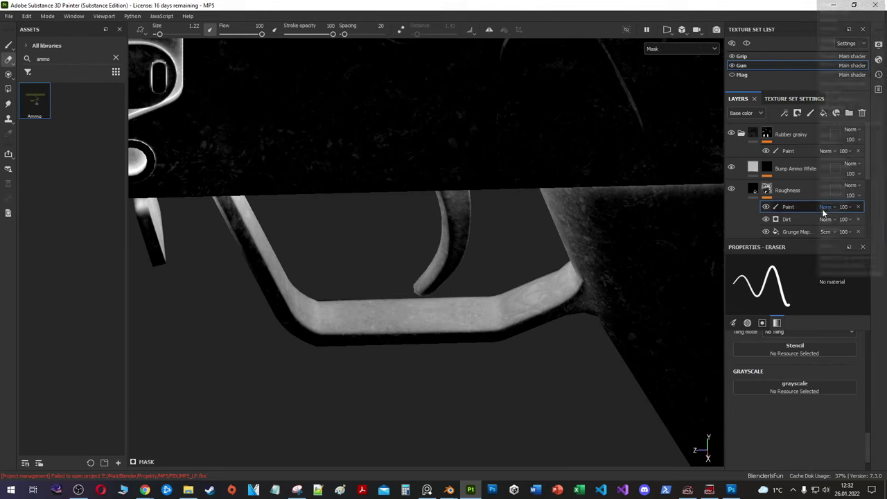
pyautogui.click(97, 387)
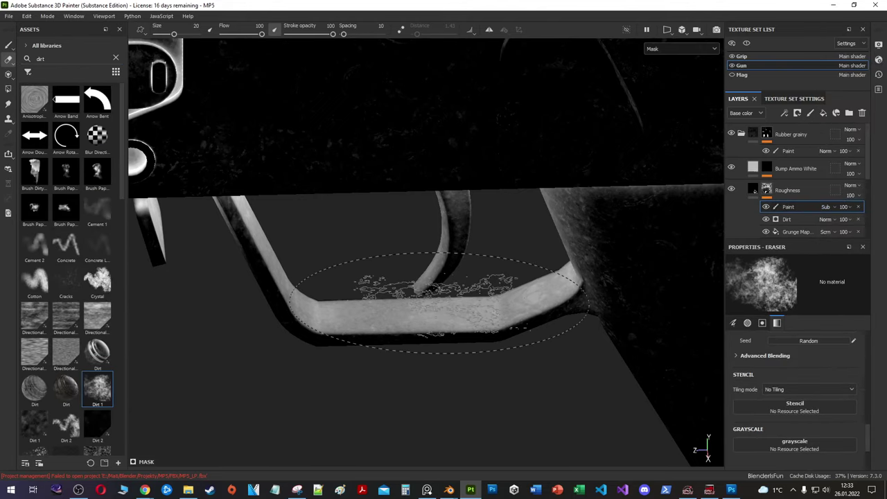
pyautogui.scroll(-3, 485, 316)
pyautogui.scroll(2, 766, 379)
pyautogui.scroll(-5, 765, 383)
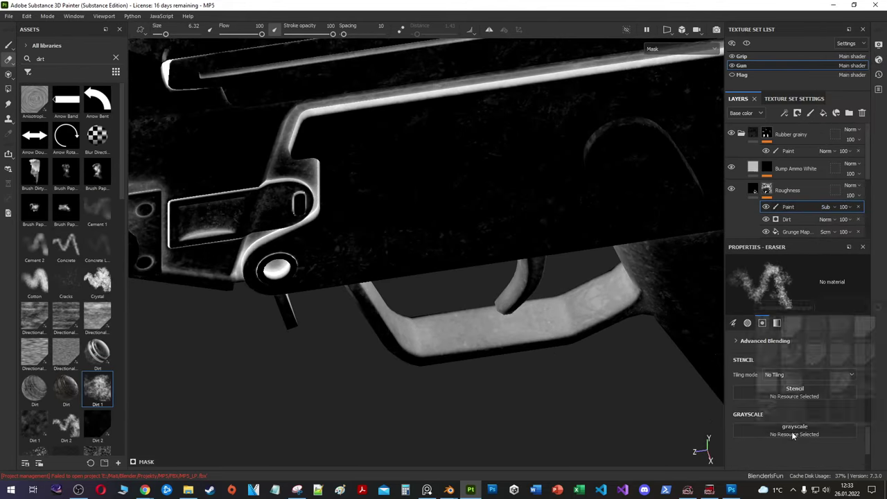
pyautogui.scroll(5, 485, 312)
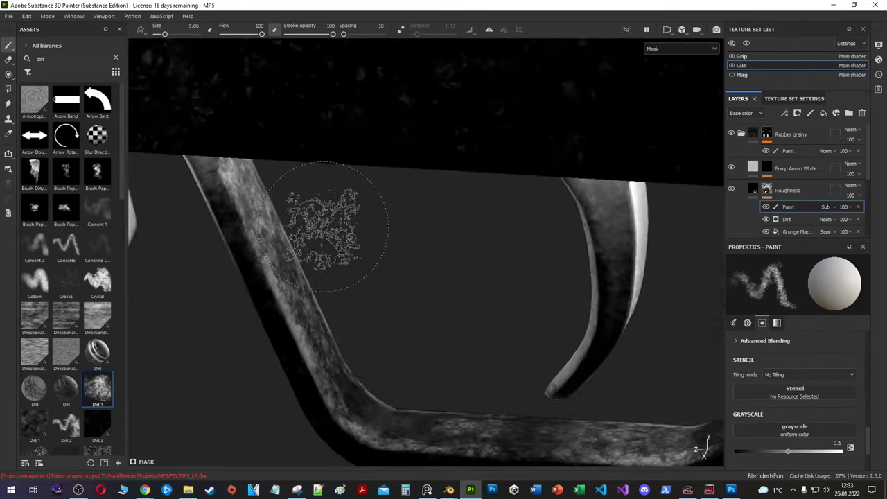
pyautogui.moveTo(323, 226)
pyautogui.keyDown('alt'); pyautogui.mouseDown()
pyautogui.moveTo(450, 252)
pyautogui.moveTo(606, 171)
pyautogui.moveTo(547, 264)
pyautogui.moveTo(566, 241)
pyautogui.mouseUp(); pyautogui.keyUp('alt')
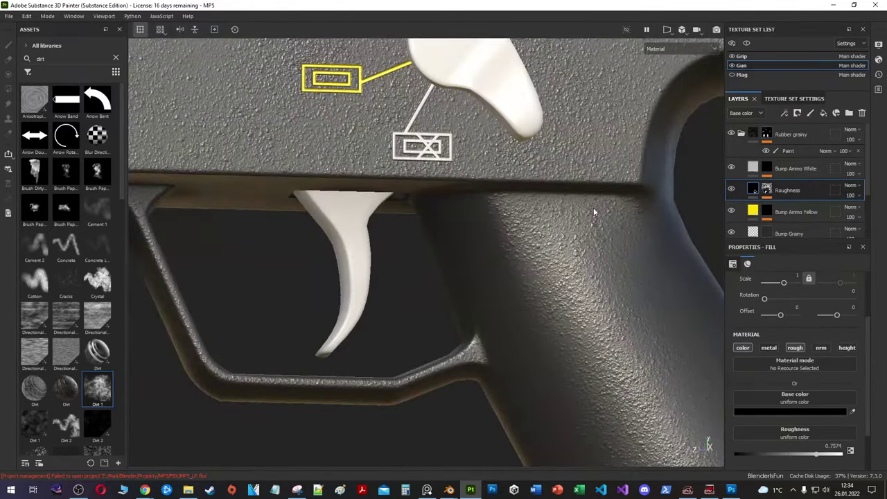
# Step: Show the roughness channel, inspect the mask's Paint effect, then return to the material view near the grip
pyautogui.press('c')
pyautogui.click(766, 189)
pyautogui.scroll(-1, 796, 200)
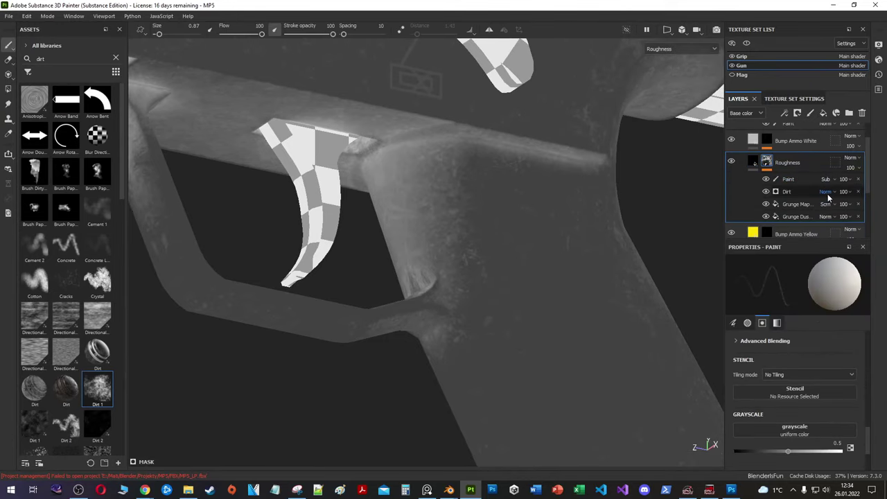
pyautogui.click(825, 191)
pyautogui.click(787, 162)
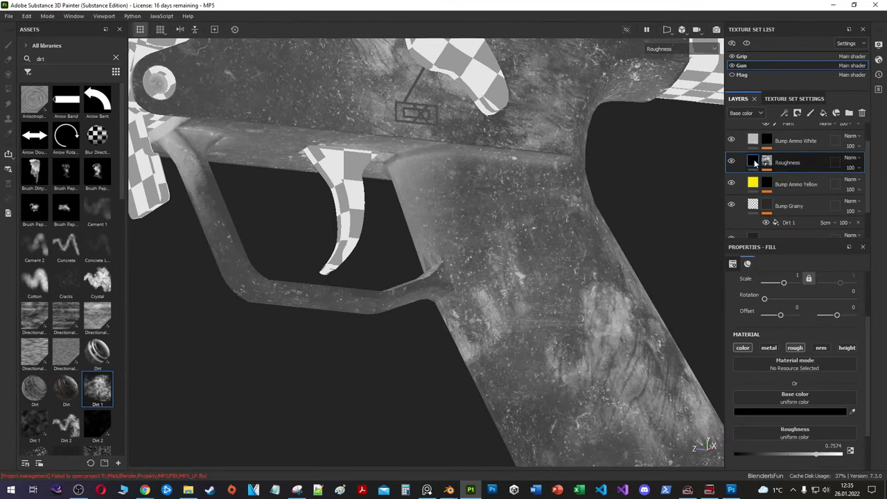
pyautogui.press('m')
pyautogui.keyDown('alt'); pyautogui.moveTo(623, 277); pyautogui.dragTo(591, 321); pyautogui.keyUp('alt')
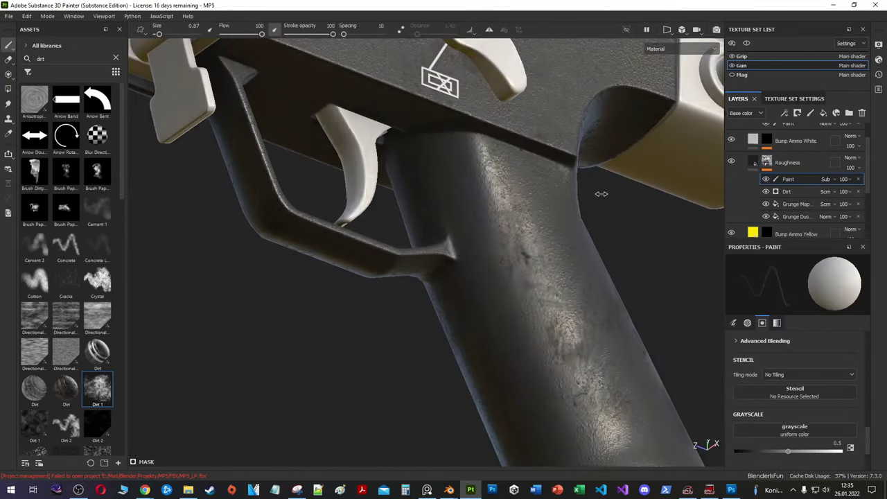
# Step: Hide the hand-painted effect to compare, tweak Dirt level and contrast, and lower the Base roughness
pyautogui.click(766, 180)
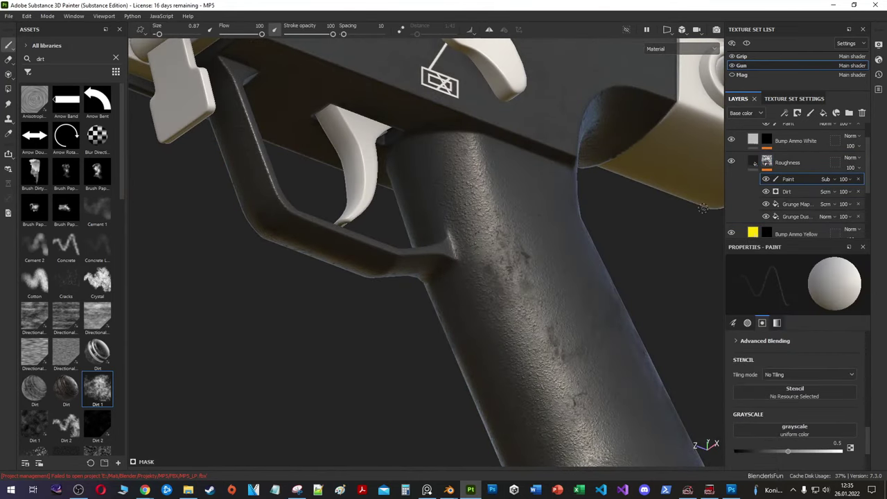
pyautogui.click(786, 192)
pyautogui.moveTo(798, 342); pyautogui.dragTo(810, 342)
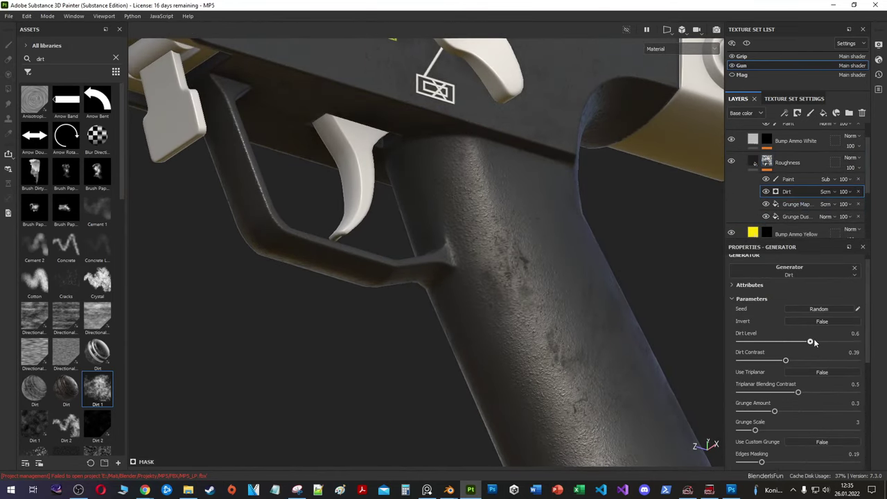
pyautogui.keyDown('alt'); pyautogui.click(766, 162); pyautogui.keyUp('alt')
pyautogui.click(786, 191)
pyautogui.moveTo(785, 370)
pyautogui.mouseDown()
pyautogui.moveTo(774, 372)
pyautogui.moveTo(823, 370)
pyautogui.mouseUp()
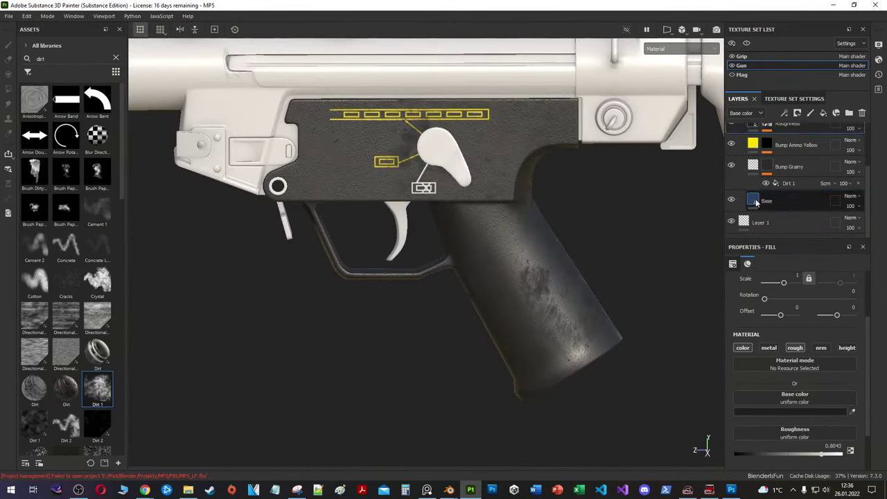
pyautogui.click(755, 203)
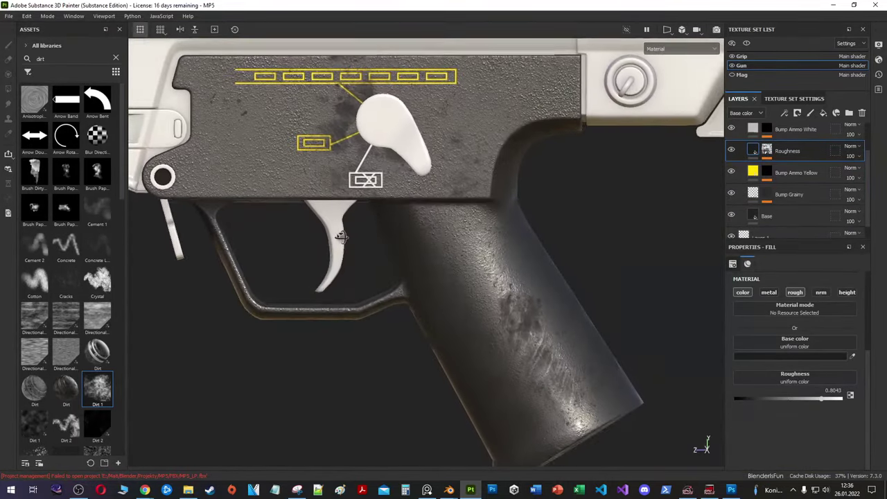
pyautogui.moveTo(821, 397); pyautogui.dragTo(803, 399)
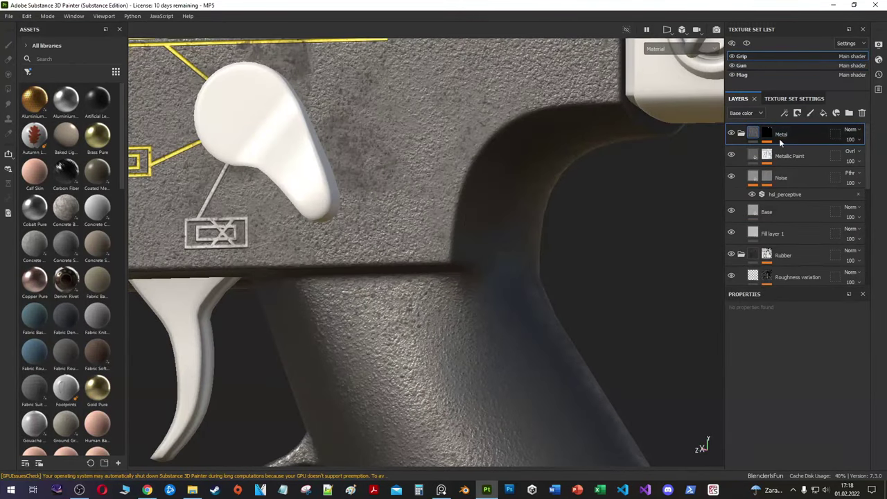
# Step: On the Gun texture set, add a black-masked Rubber holes fill layer and group it into a folder
pyautogui.click(752, 62)
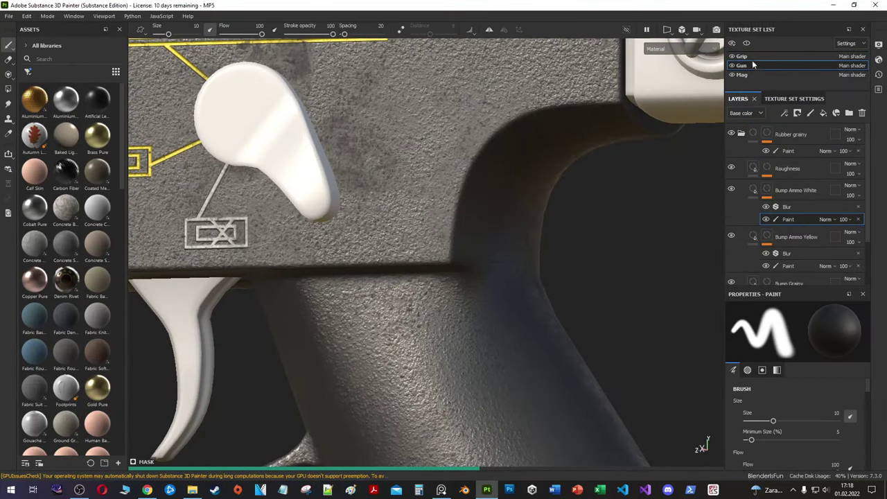
pyautogui.click(783, 134)
pyautogui.click(823, 113)
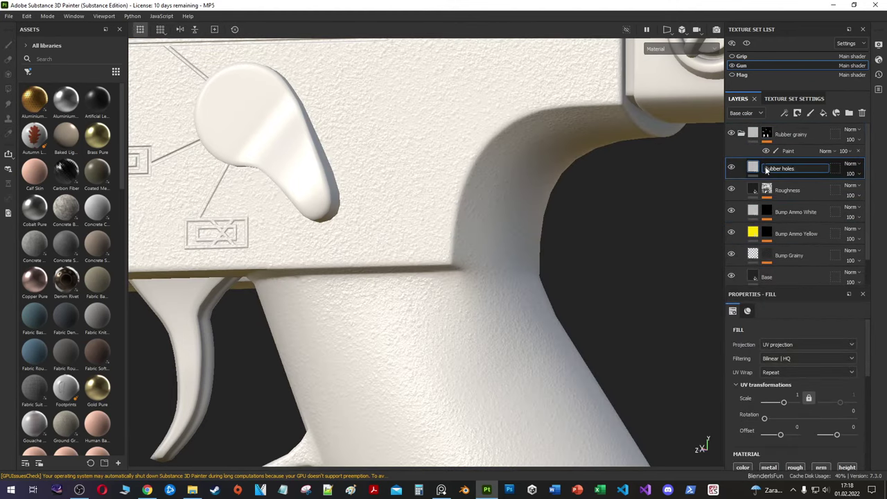
pyautogui.scroll(-2, 774, 387)
pyautogui.click(785, 183)
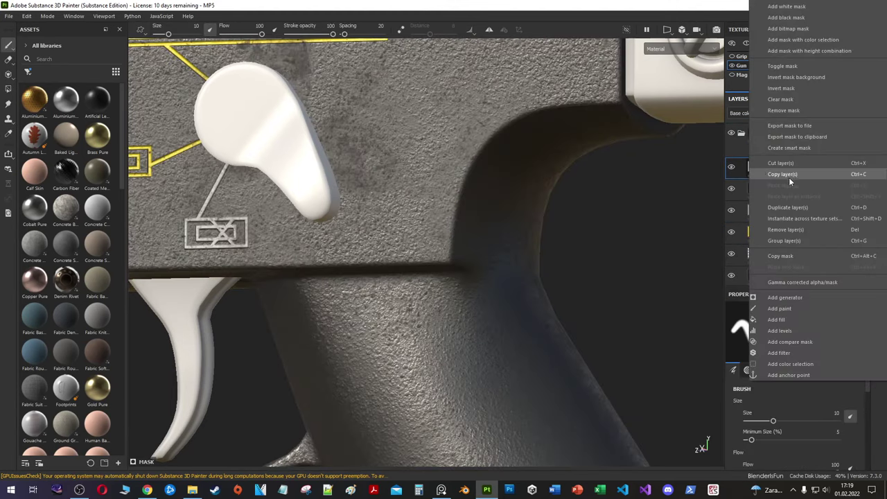
pyautogui.rightClick(747, 160)
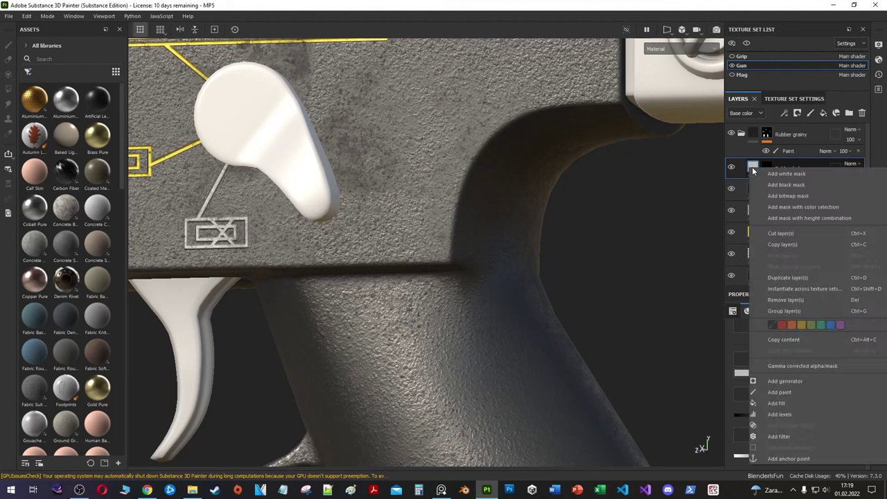
pyautogui.click(810, 172)
# Step: Add a Base fill inside the folder and paint a hole shape into the Rubber holes mask
pyautogui.rightClick(775, 174)
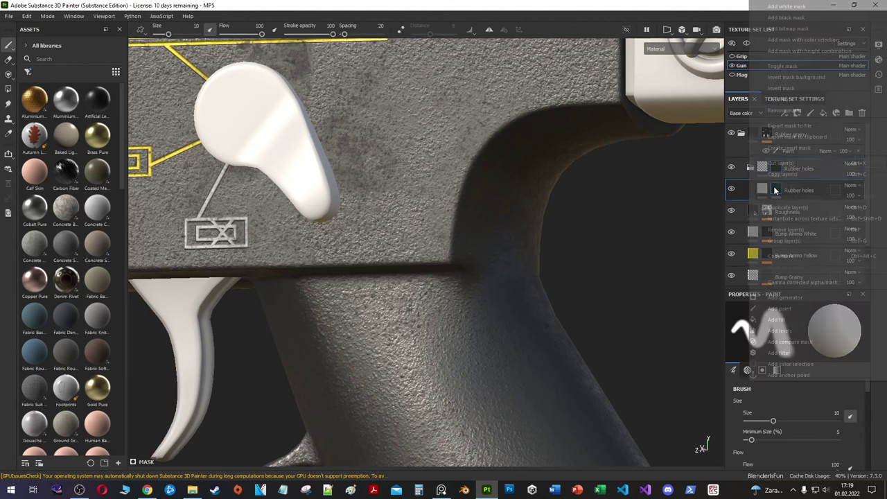
pyautogui.click(794, 224)
pyautogui.write('Base')
pyautogui.rightClick(779, 172)
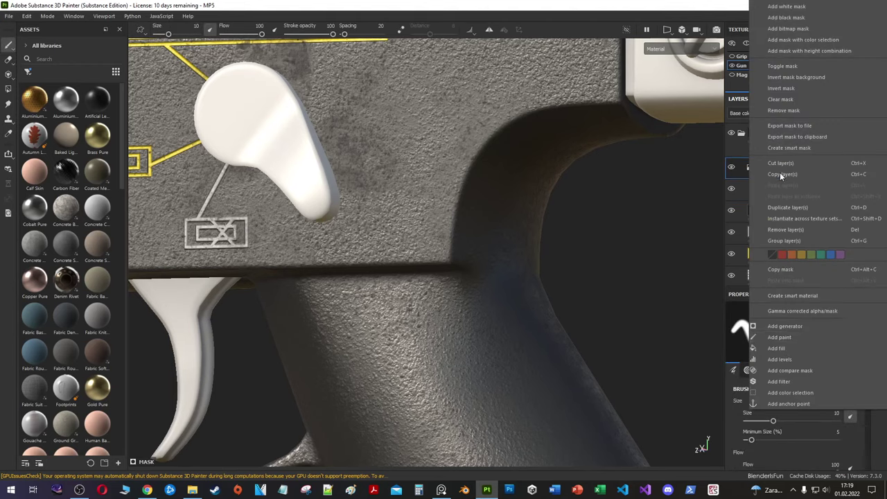
pyautogui.click(783, 14)
pyautogui.moveTo(449, 253); pyautogui.dragTo(450, 229)
# Step: Make the Base fill black with negative height and shrink the hole brush to 0.51
pyautogui.click(776, 202)
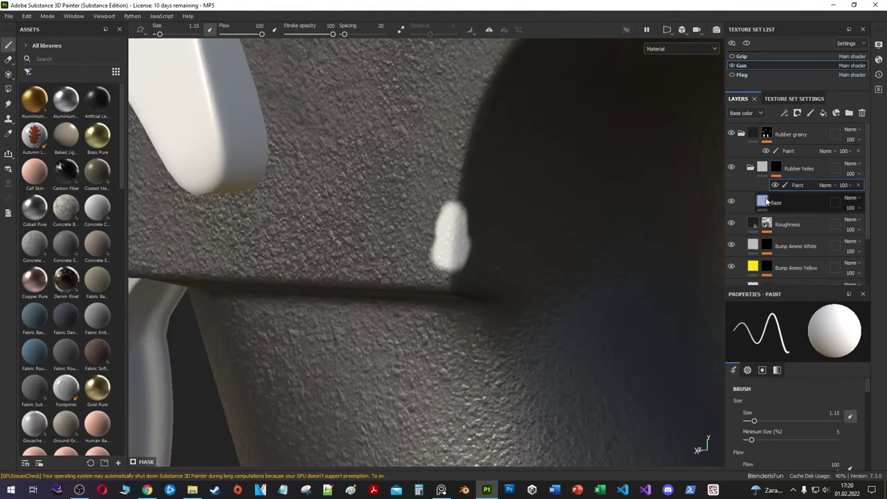
pyautogui.click(762, 376)
pyautogui.moveTo(675, 334); pyautogui.dragTo(671, 345)
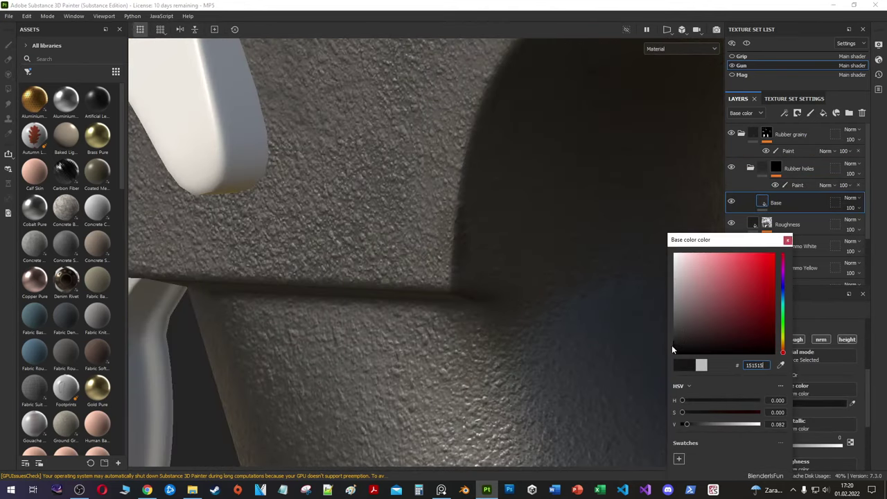
pyautogui.scroll(-2, 762, 402)
pyautogui.click(783, 455)
pyautogui.scroll(3, 476, 255)
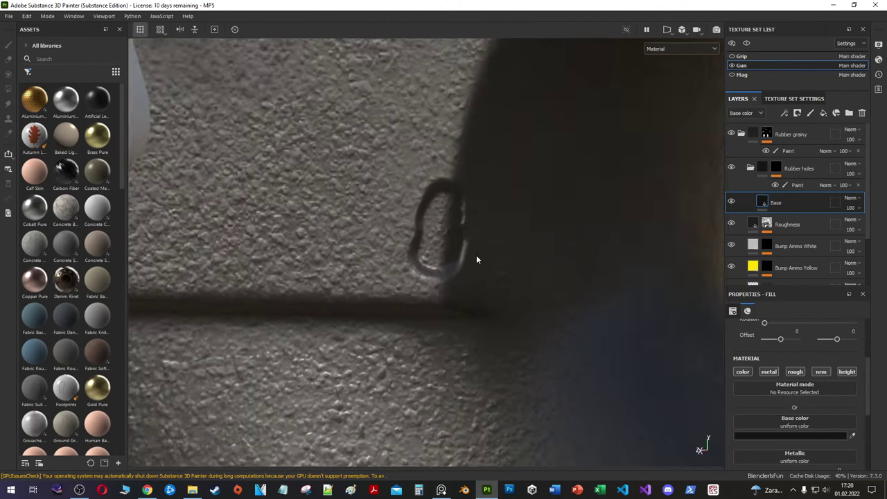
pyautogui.click(797, 185)
pyautogui.keyDown('ctrl'); pyautogui.moveTo(461, 223); pyautogui.dragTo(444, 220, button='right'); pyautogui.keyUp('ctrl')
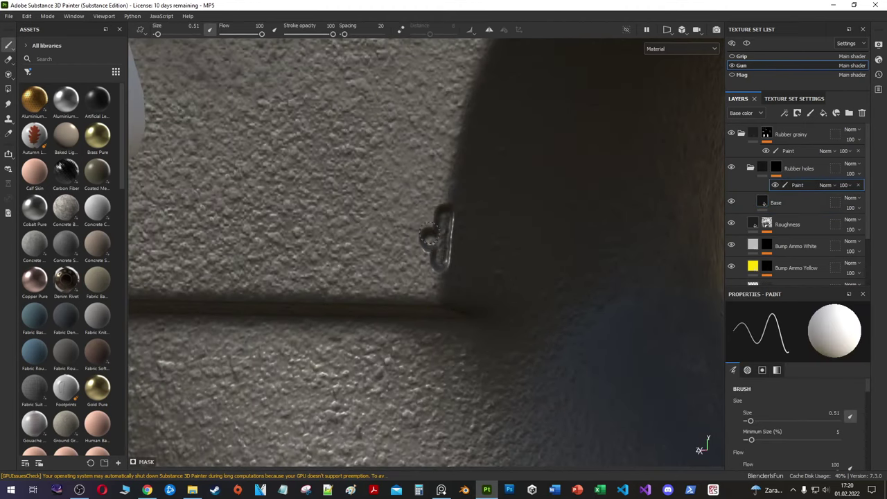
# Step: Add a Blur filter at 0.3 to the Rubber holes mask
pyautogui.rightClick(797, 185)
pyautogui.click(805, 297)
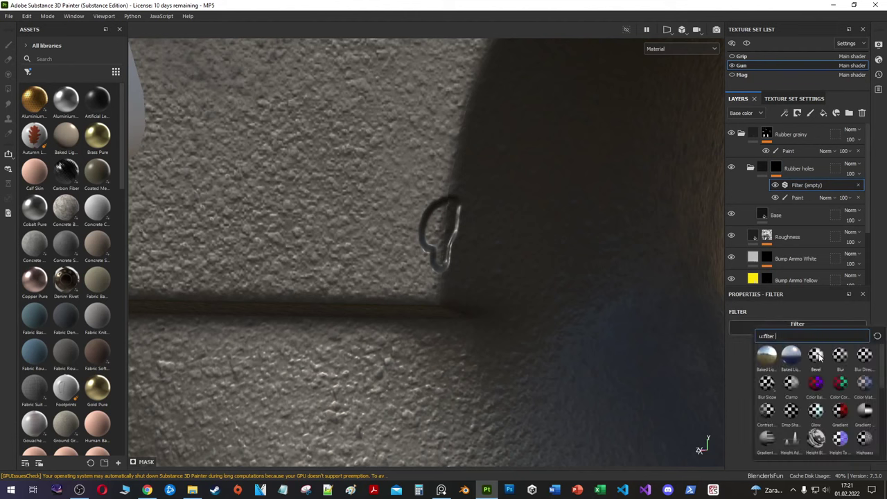
pyautogui.click(762, 374)
pyautogui.moveTo(741, 374); pyautogui.dragTo(743, 374)
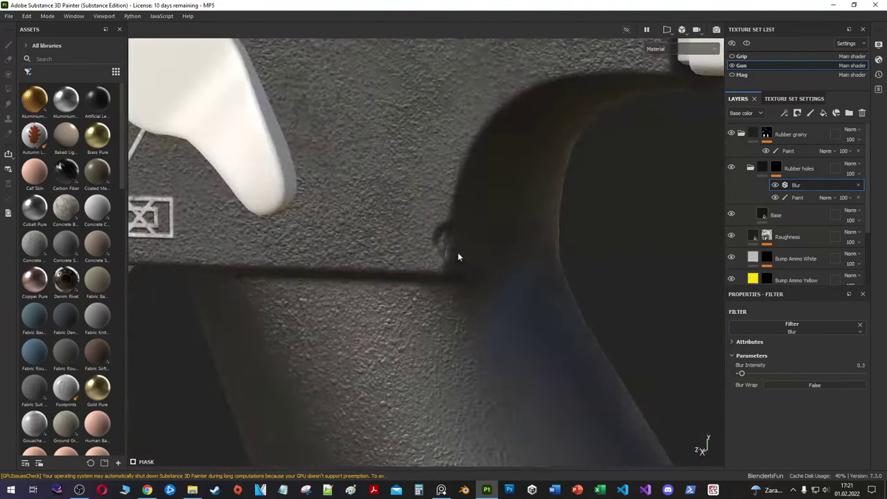
# Step: Duplicate the Base fill as a Bump layer and give it a black mask
pyautogui.click(792, 215)
pyautogui.rightClick(793, 210)
pyautogui.press('Escape')
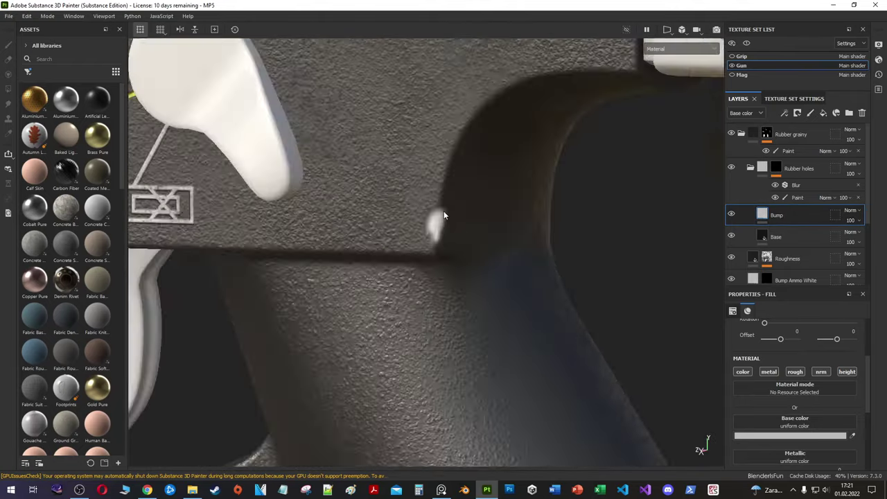
pyautogui.rightClick(790, 211)
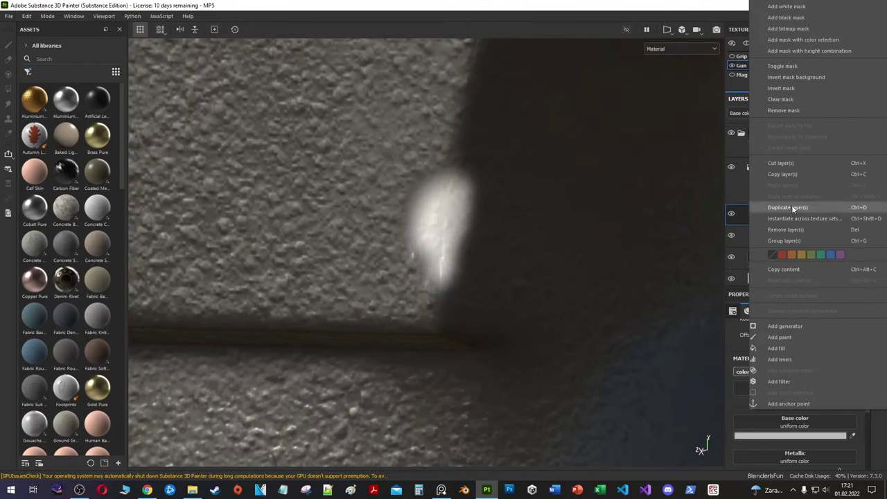
pyautogui.press('Escape')
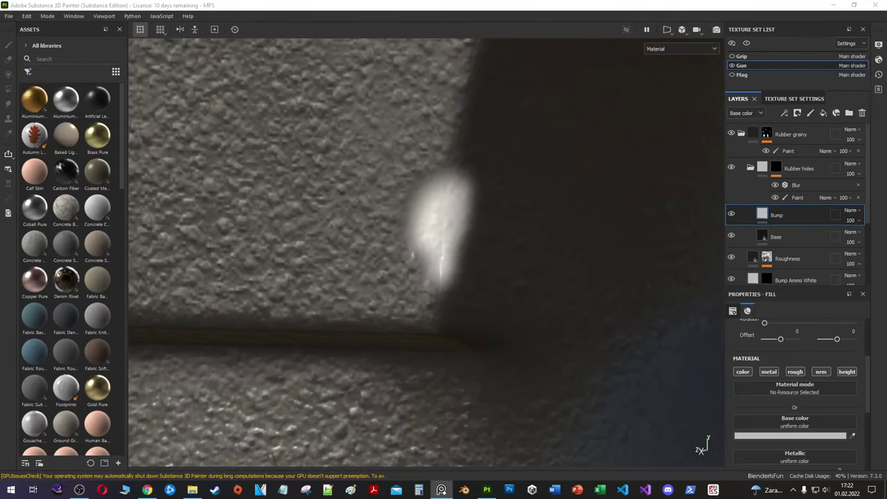
pyautogui.rightClick(797, 215)
pyautogui.click(786, 18)
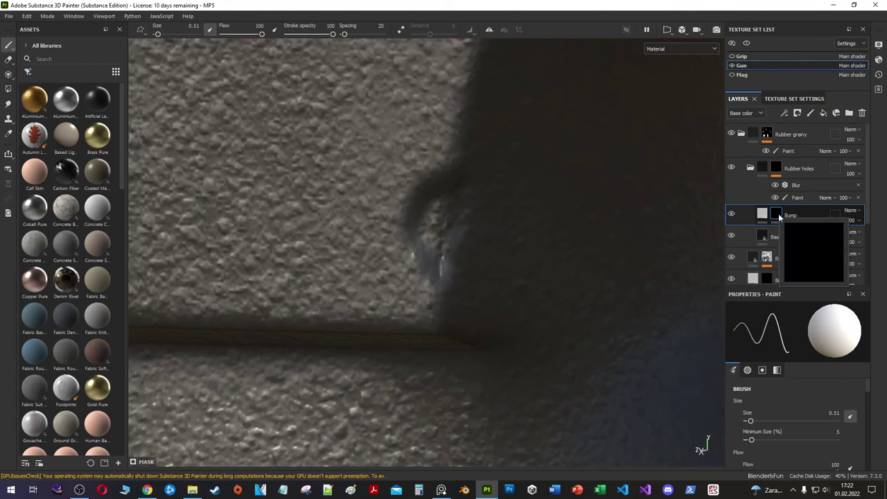
# Step: Fill the Bump mask with 3D Perlin Noise at scale 128
pyautogui.rightClick(796, 215)
pyautogui.click(795, 319)
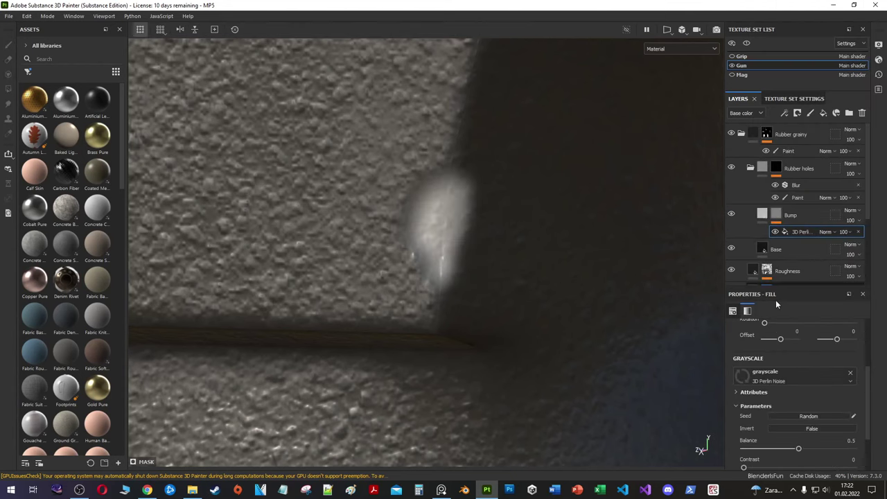
pyautogui.moveTo(789, 410); pyautogui.dragTo(795, 406)
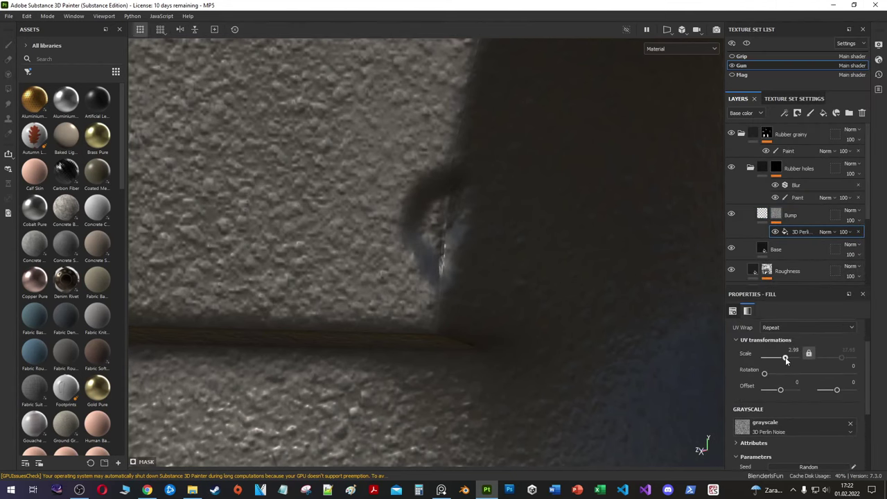
pyautogui.keyDown('alt'); pyautogui.moveTo(521, 275); pyautogui.dragTo(559, 234); pyautogui.keyUp('alt')
pyautogui.scroll(-3, 559, 234)
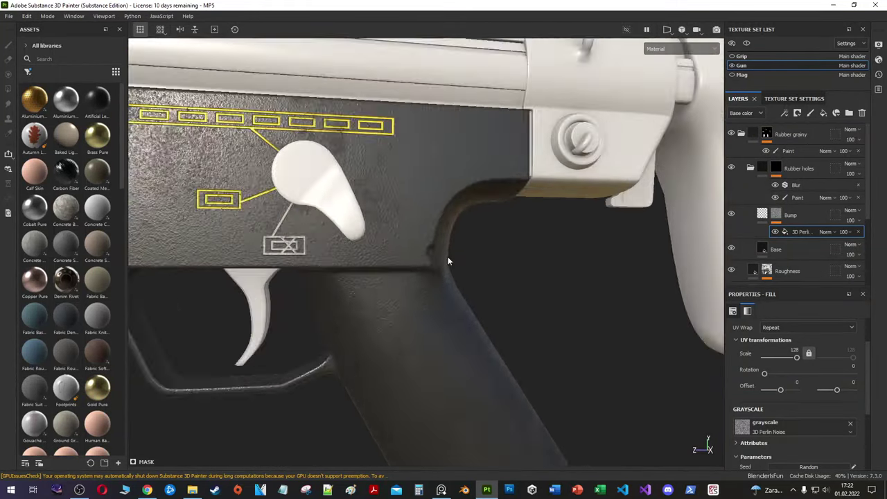
pyautogui.scroll(6, 559, 234)
# Step: Raise the Rubber holes Blur intensity to 0.35 and darken the Base colour to 0C0C0C
pyautogui.click(797, 197)
pyautogui.click(800, 186)
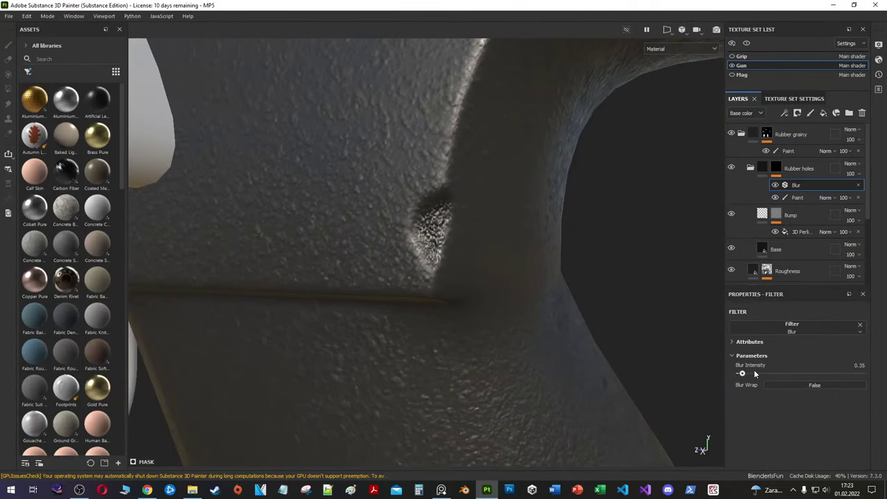
pyautogui.click(757, 244)
pyautogui.click(807, 402)
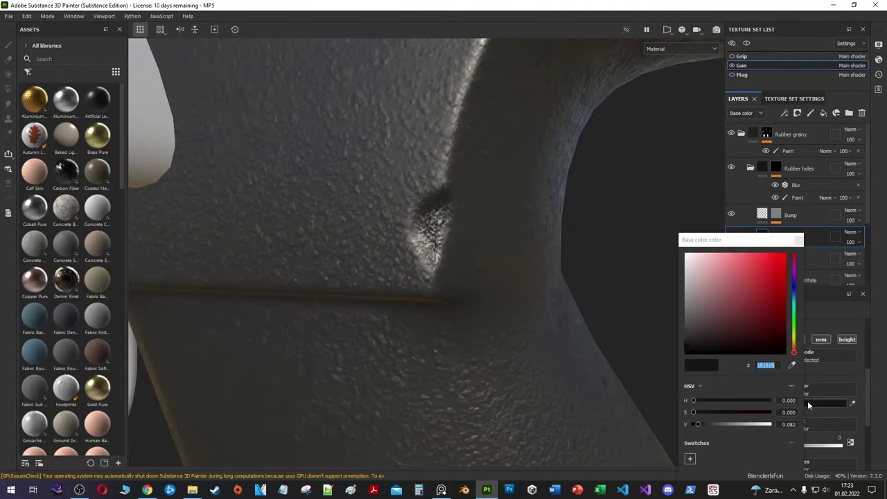
pyautogui.click(823, 445)
pyautogui.scroll(-2, 777, 384)
pyautogui.click(790, 215)
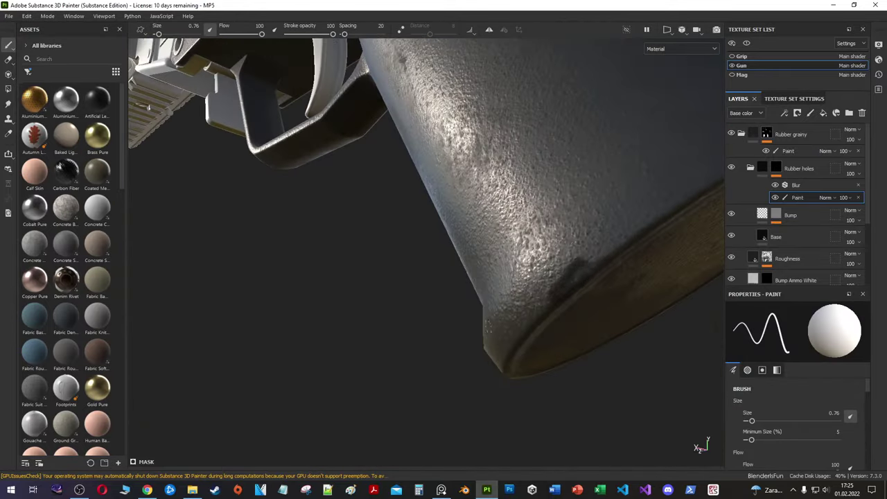
# Step: Orbit to the grip's underside and stack a Sharpen filter above Blur in the Rubber holes mask
pyautogui.moveTo(361, 272)
pyautogui.keyDown('alt'); pyautogui.mouseDown()
pyautogui.moveTo(539, 259)
pyautogui.moveTo(470, 274)
pyautogui.moveTo(547, 178)
pyautogui.mouseUp(); pyautogui.keyUp('alt')
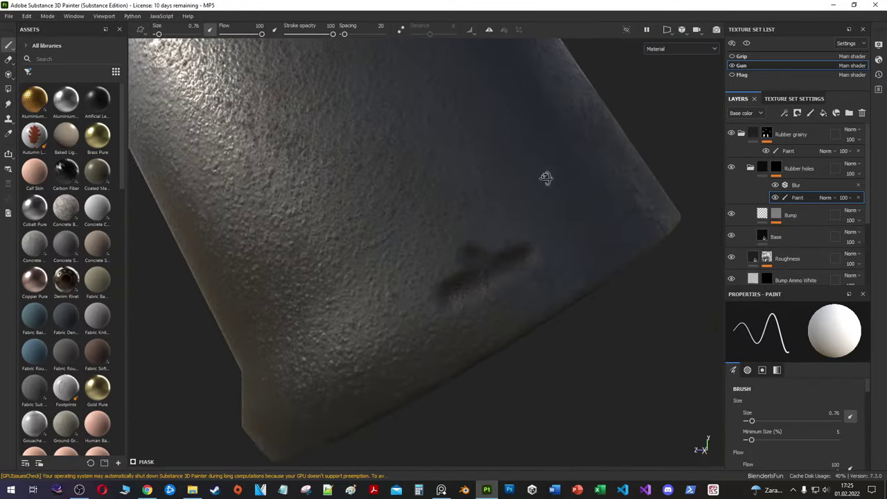
pyautogui.scroll(-5, 784, 412)
pyautogui.keyDown('alt'); pyautogui.moveTo(511, 259); pyautogui.dragTo(561, 250); pyautogui.keyUp('alt')
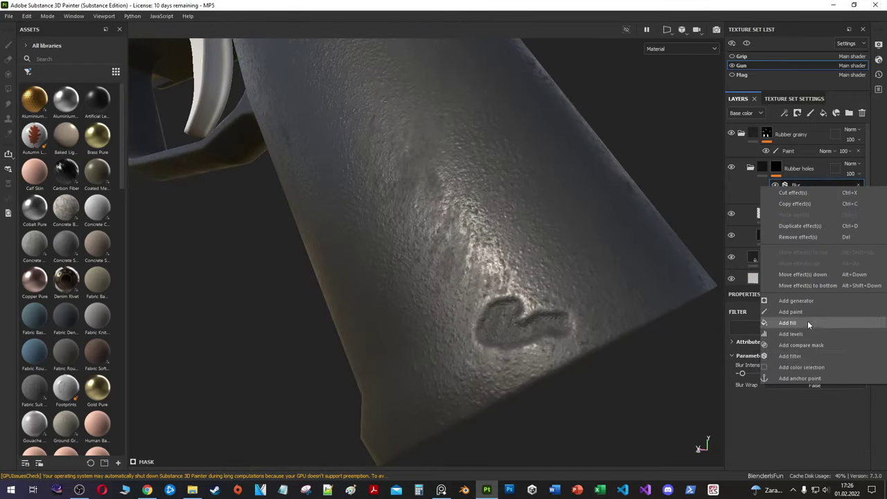
pyautogui.click(807, 320)
pyautogui.click(802, 331)
pyautogui.click(769, 375)
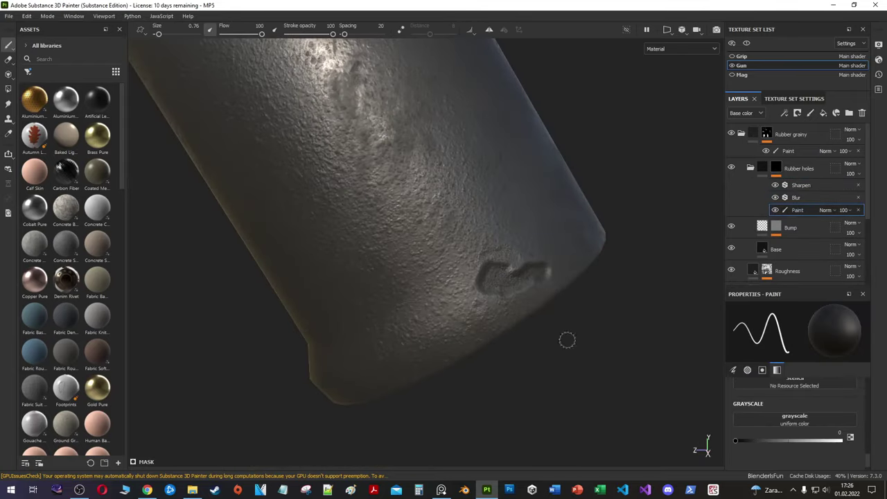
pyautogui.click(8, 104)
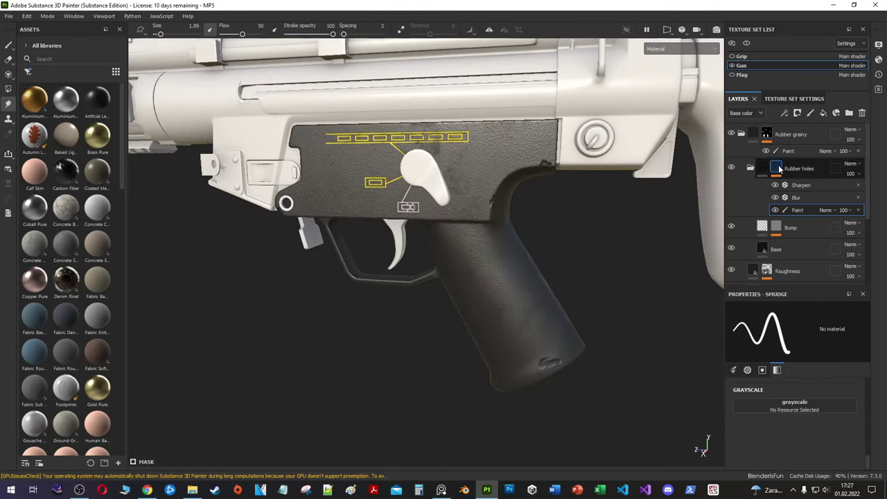
# Step: Make the hole dents shallower and show the 2D texture beside the 3D view
pyautogui.moveTo(781, 445); pyautogui.dragTo(786, 444)
pyautogui.keyDown('alt'); pyautogui.moveTo(584, 291); pyautogui.dragTo(506, 228); pyautogui.keyUp('alt')
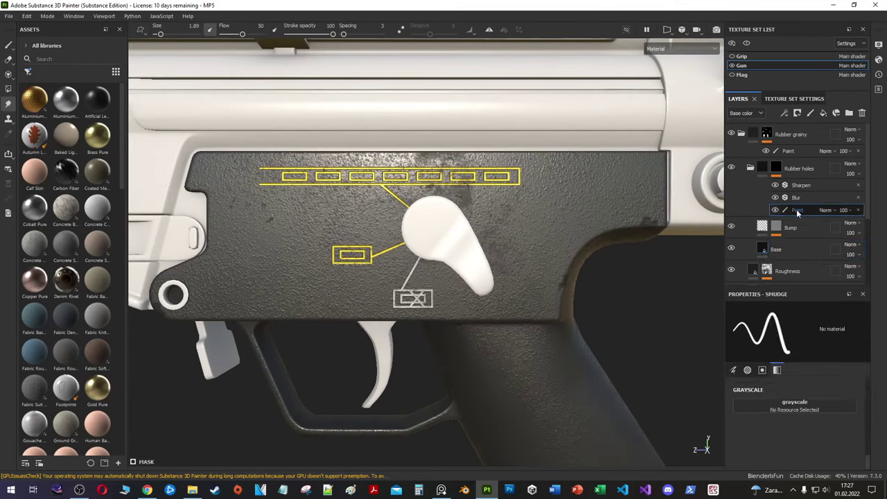
pyautogui.click(681, 33)
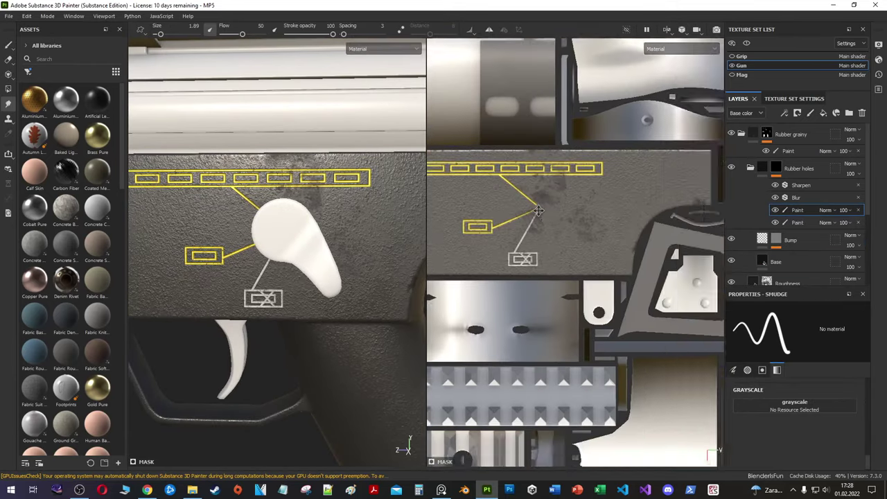
pyautogui.press('1')
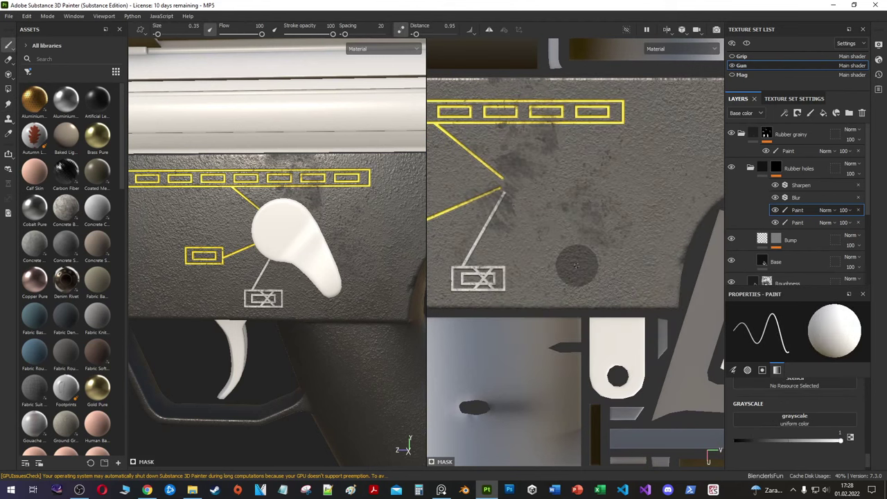
# Step: Paint a trial dark stroke, then delete that extra Paint effect from Rubber holes
pyautogui.moveTo(599, 126); pyautogui.dragTo(627, 238)
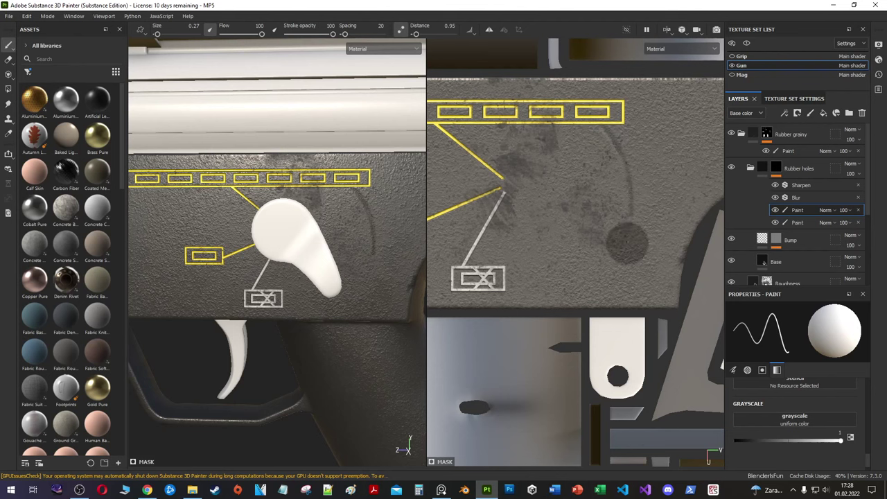
pyautogui.press('Delete')
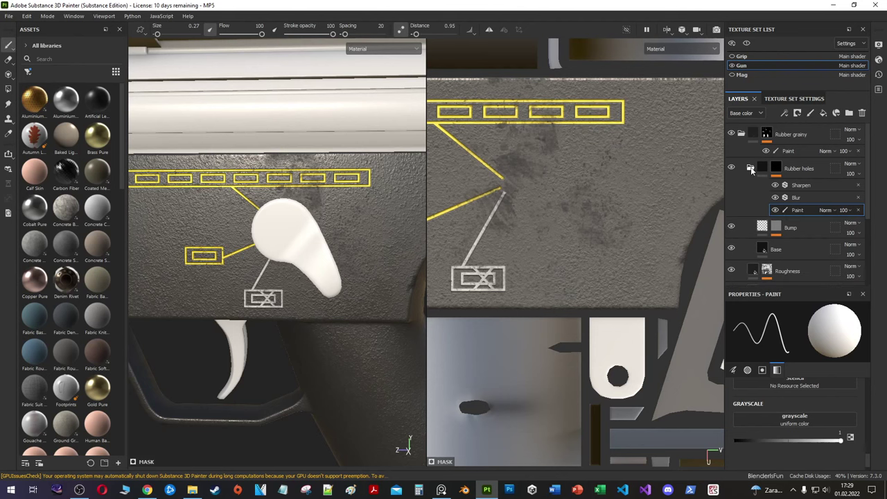
pyautogui.click(750, 171)
# Step: Add a fill layer named Bump switch above Bump Grainy, with color, metal and normal disabled
pyautogui.scroll(-1, 784, 248)
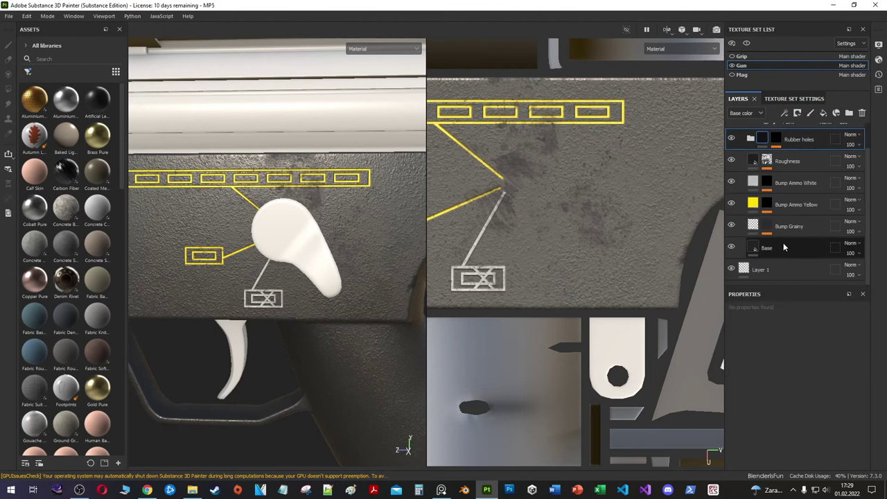
pyautogui.click(801, 231)
pyautogui.click(823, 113)
pyautogui.write('Bump')
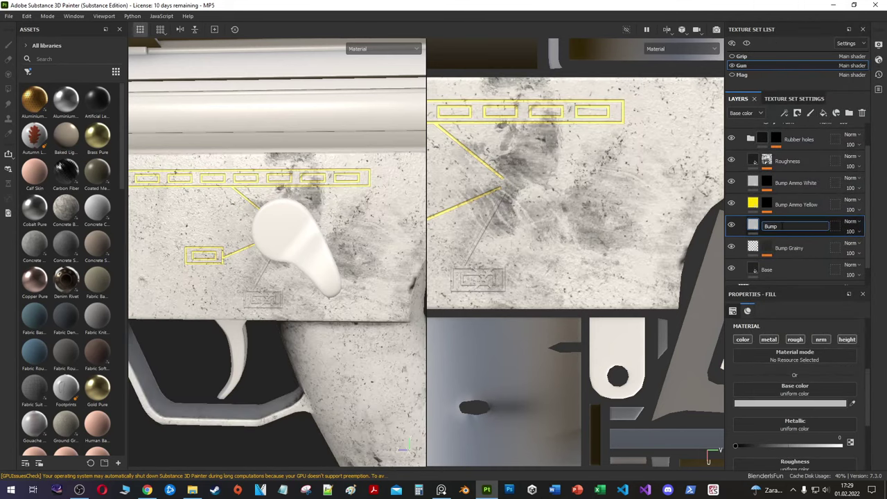
pyautogui.press('Return')
pyautogui.click(742, 339)
pyautogui.click(768, 339)
pyautogui.click(820, 339)
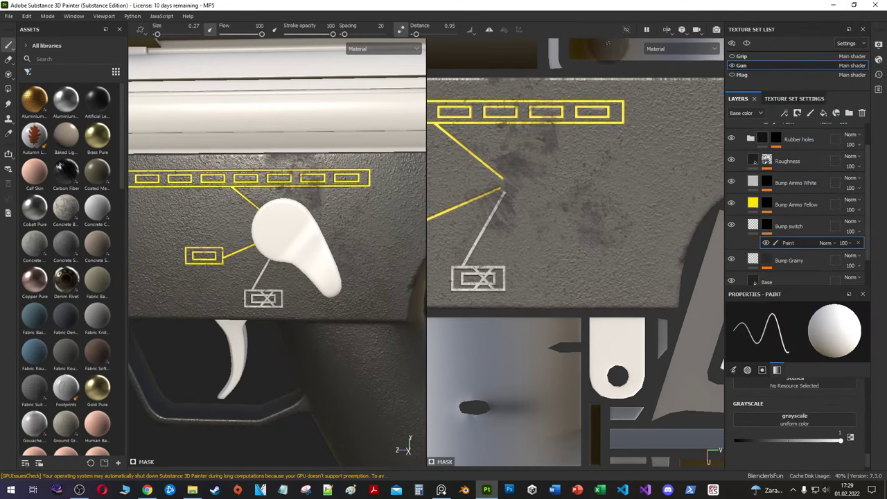
# Step: Stack Sharpen and Blur filters on the Bump switch mask
pyautogui.scroll(2, 303, 276)
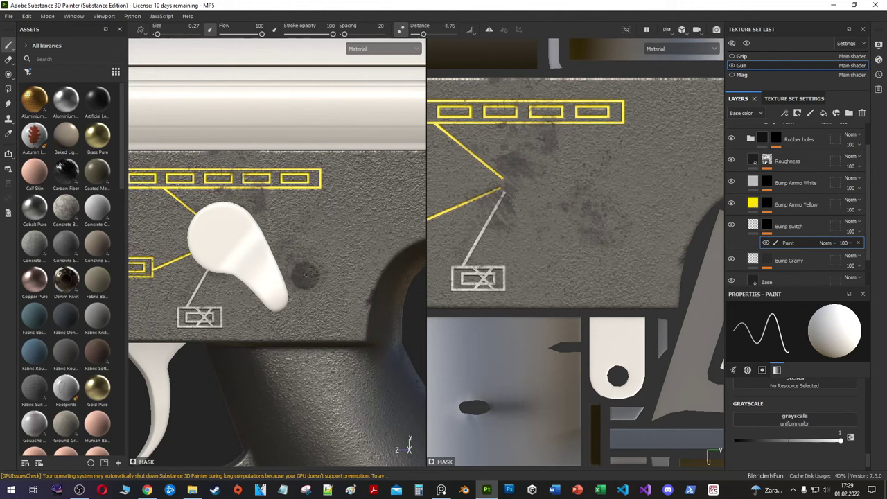
pyautogui.rightClick(809, 248)
pyautogui.click(766, 317)
pyautogui.click(794, 332)
pyautogui.click(803, 410)
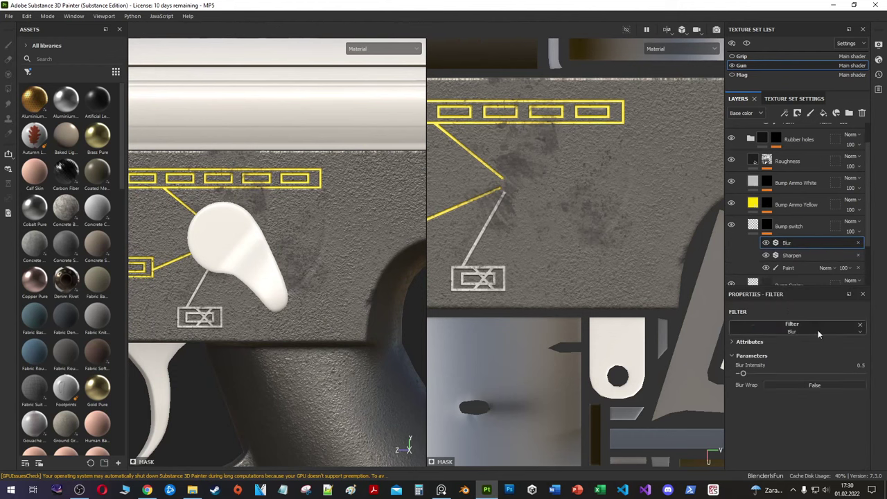
# Step: Paint a curved ridge beside the switch lever on the mask, using lazy mouse smoothing
pyautogui.click(787, 268)
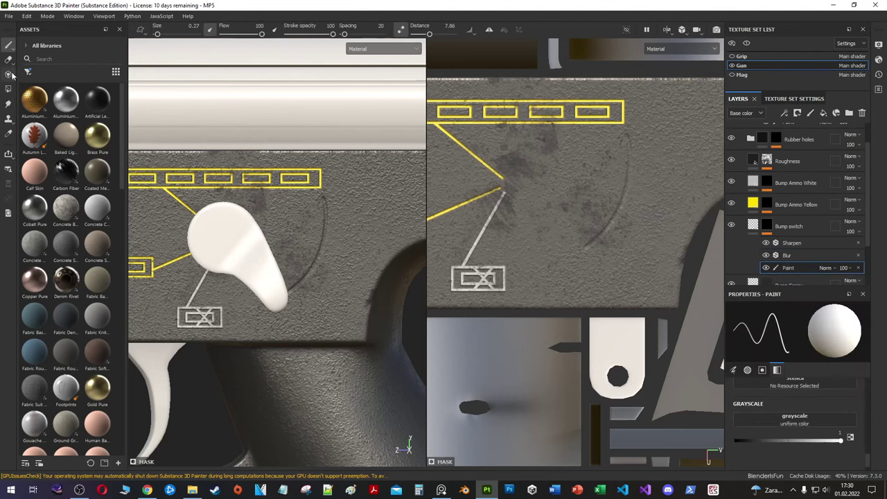
pyautogui.press('e')
pyautogui.click(9, 44)
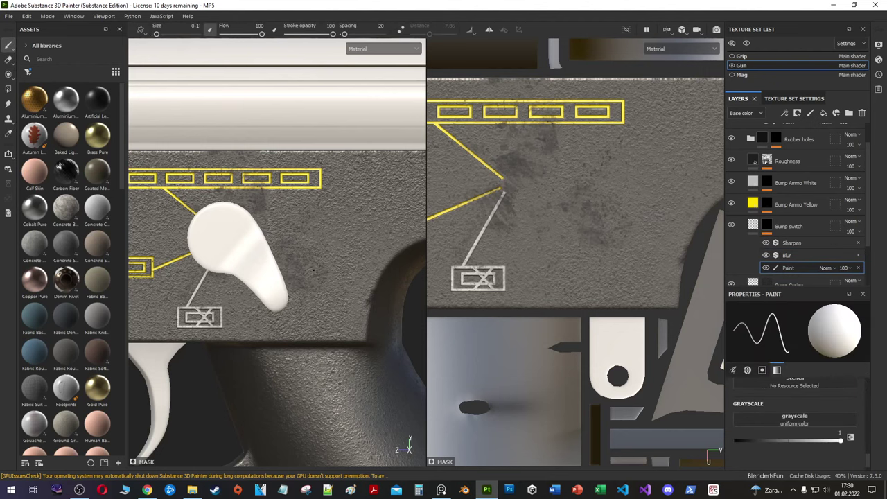
pyautogui.click(400, 30)
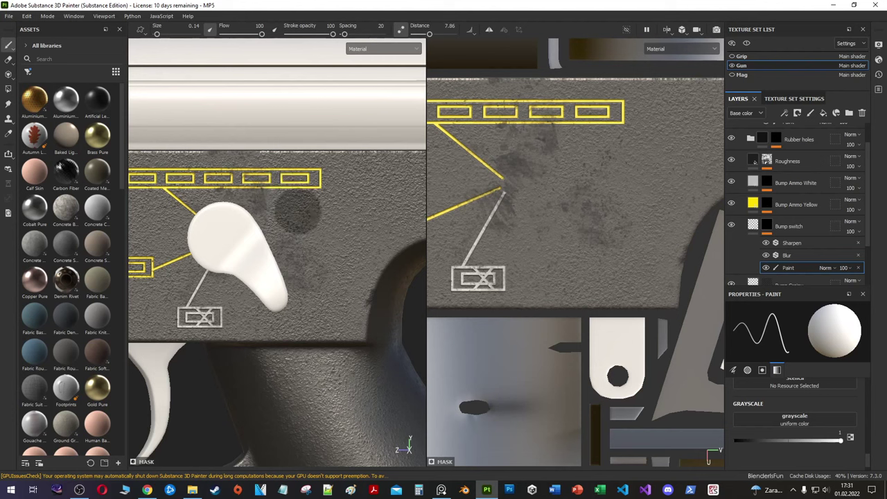
pyautogui.moveTo(298, 211); pyautogui.dragTo(294, 269)
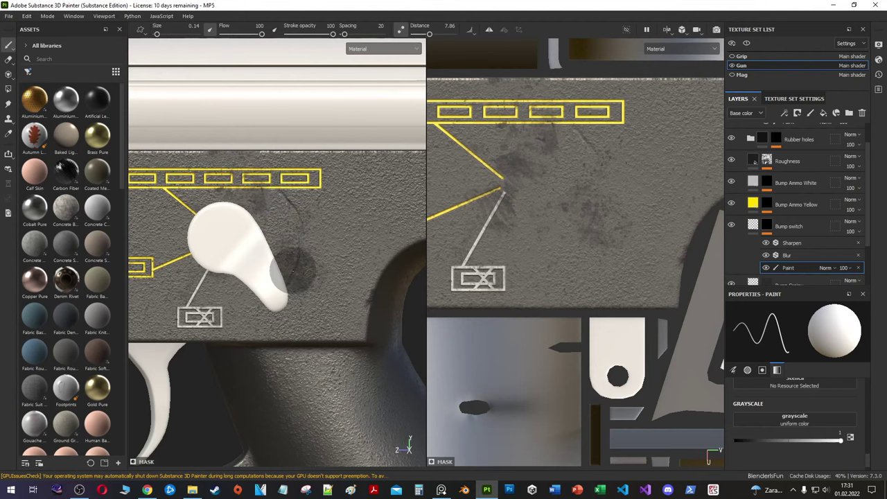
pyautogui.keyDown('alt'); pyautogui.click(766, 226); pyautogui.keyUp('alt')
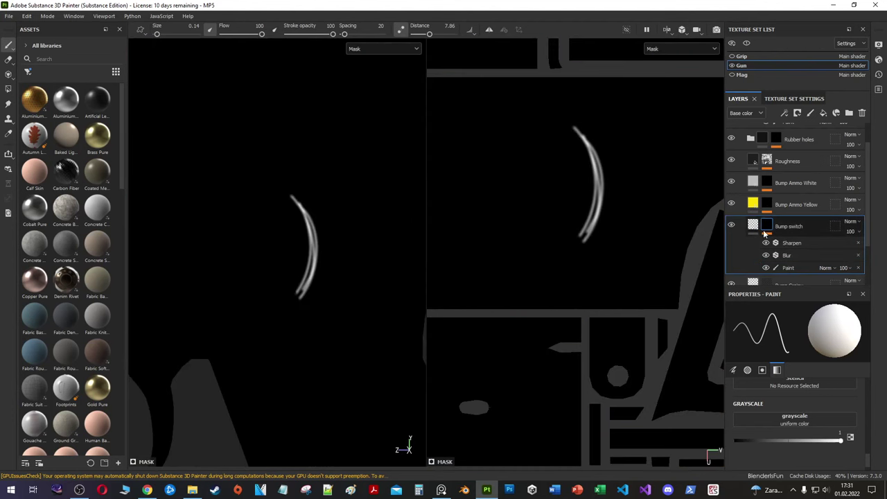
pyautogui.click(762, 230)
pyautogui.scroll(1, 299, 246)
pyautogui.click(767, 225)
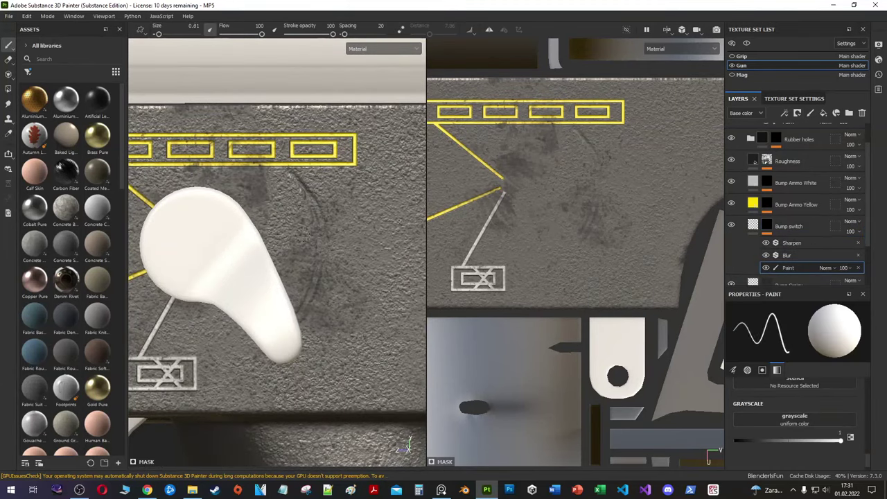
# Step: Set the blend mode of Bump Grainy's Paint effect to Subtract
pyautogui.click(767, 226)
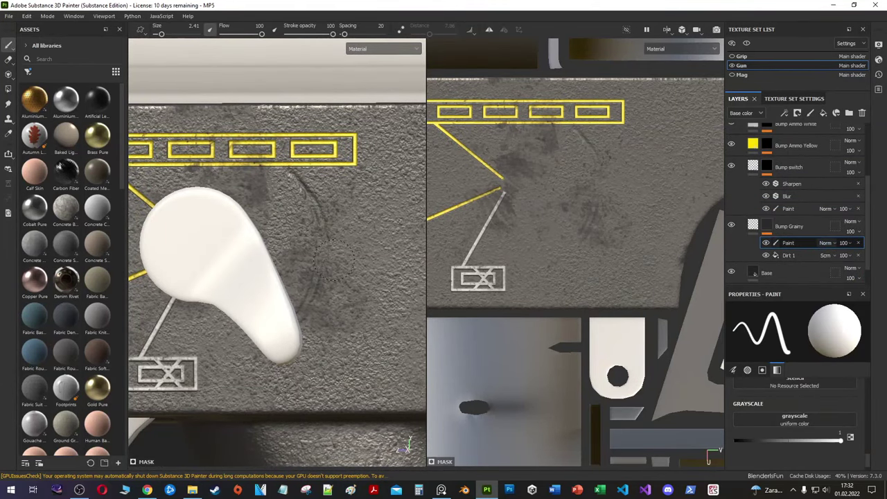
pyautogui.click(291, 280)
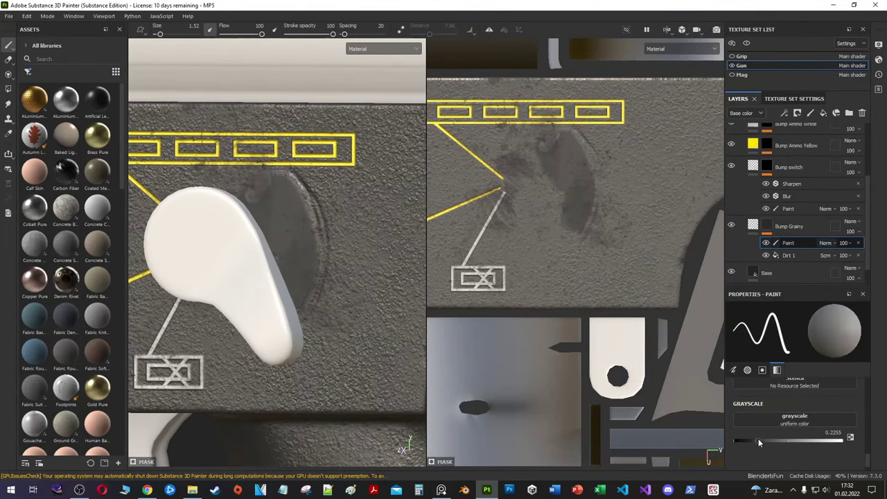
pyautogui.click(833, 244)
pyautogui.click(830, 90)
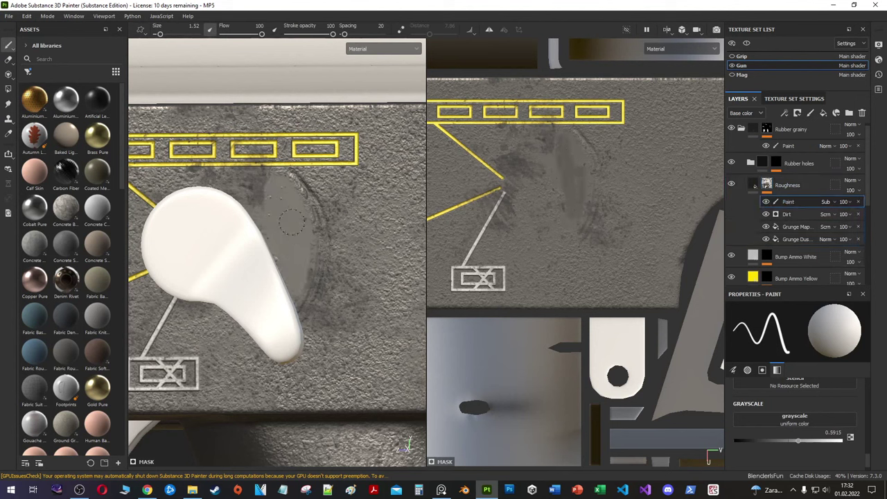
# Step: Pick the Smooth Noise dirt brush and paint a smooth patch around the switch lever
pyautogui.scroll(5, 789, 416)
pyautogui.click(737, 397)
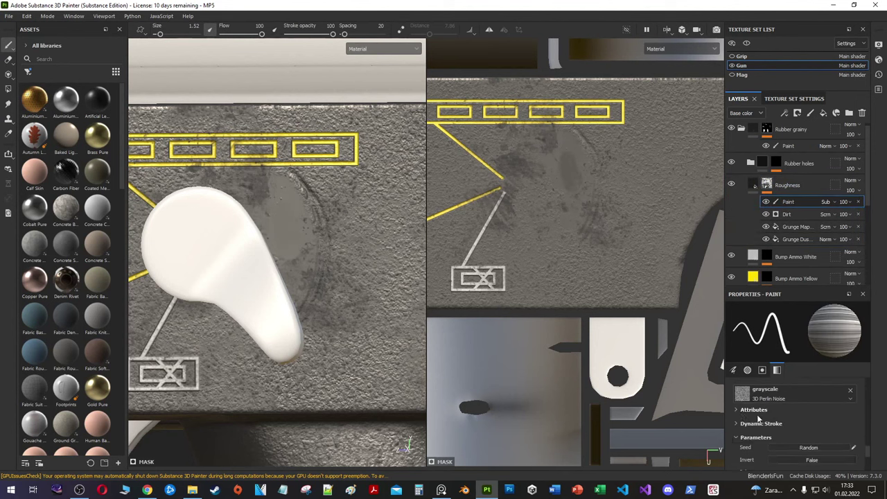
pyautogui.click(794, 423)
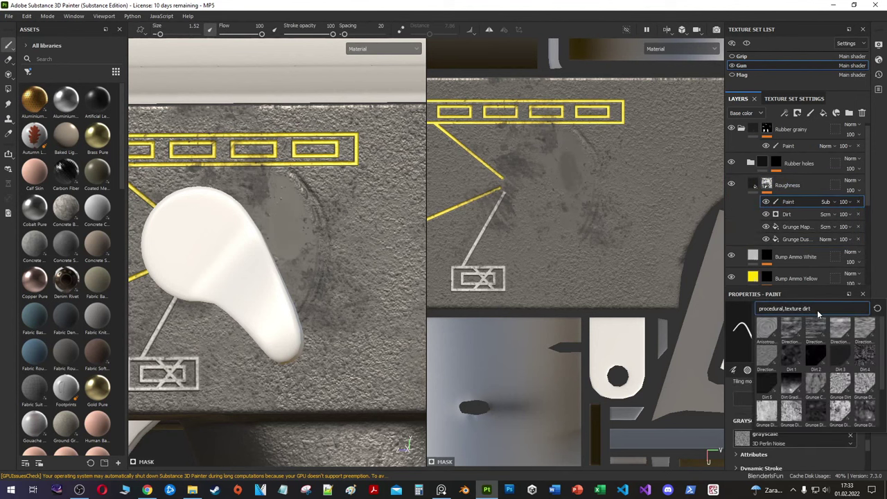
pyautogui.click(63, 58)
pyautogui.write('dirt')
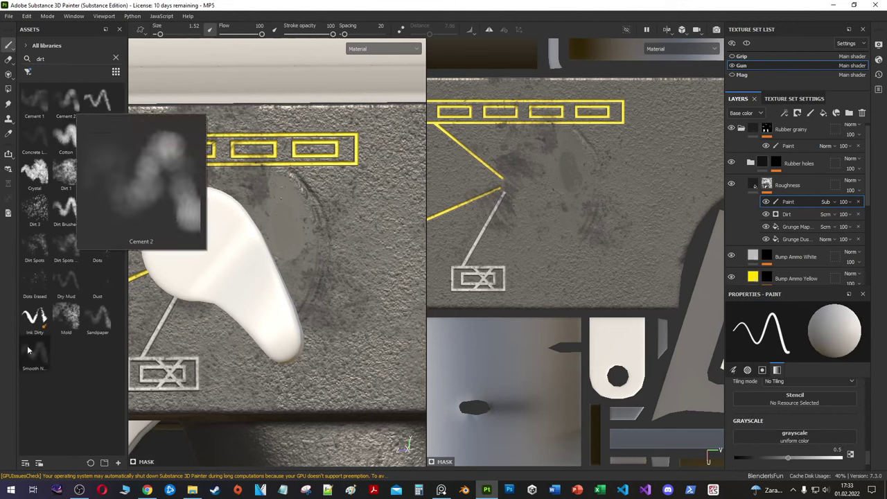
pyautogui.keyDown('alt'); pyautogui.moveTo(297, 222); pyautogui.dragTo(286, 259); pyautogui.keyUp('alt')
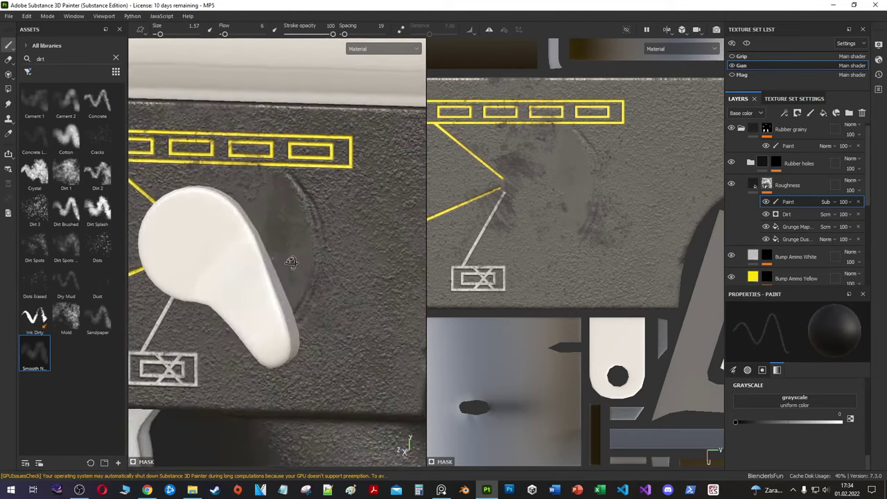
pyautogui.scroll(-4, 813, 211)
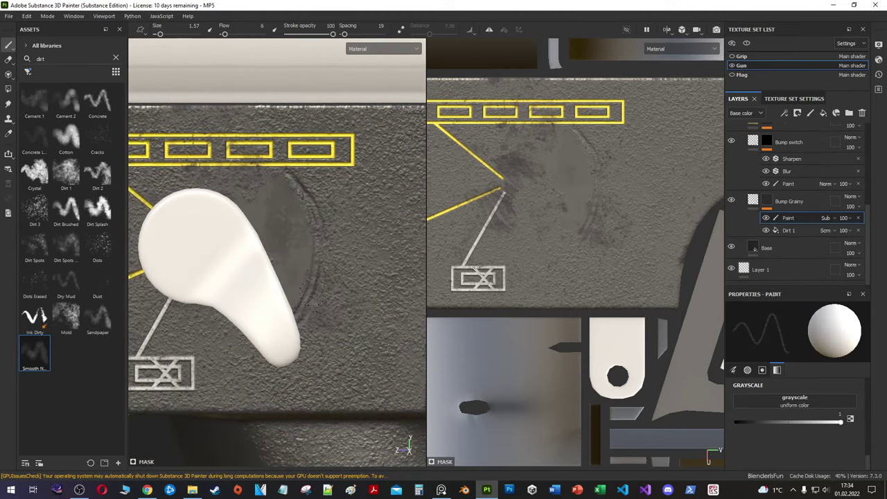
# Step: Choose the Dirt 2 brush and dab grain specks into the smoothed patch behind the lever
pyautogui.keyDown('alt'); pyautogui.click(769, 203); pyautogui.keyUp('alt')
pyautogui.click(788, 218)
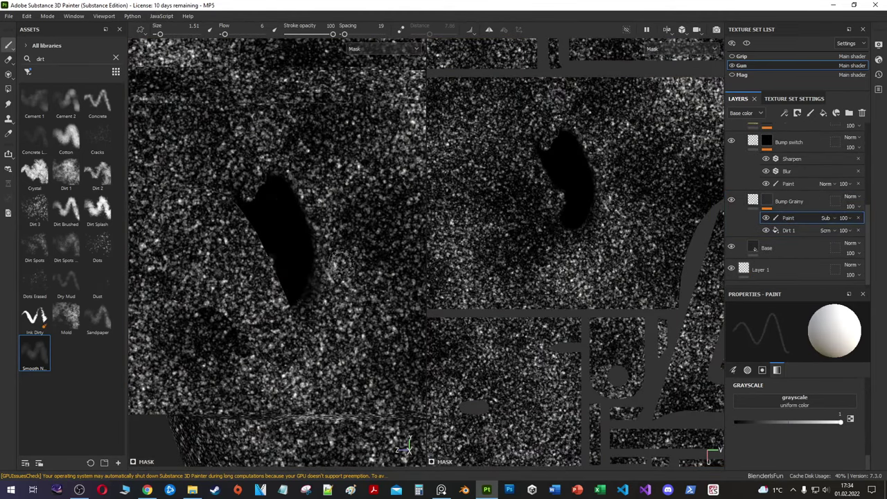
pyautogui.click(97, 173)
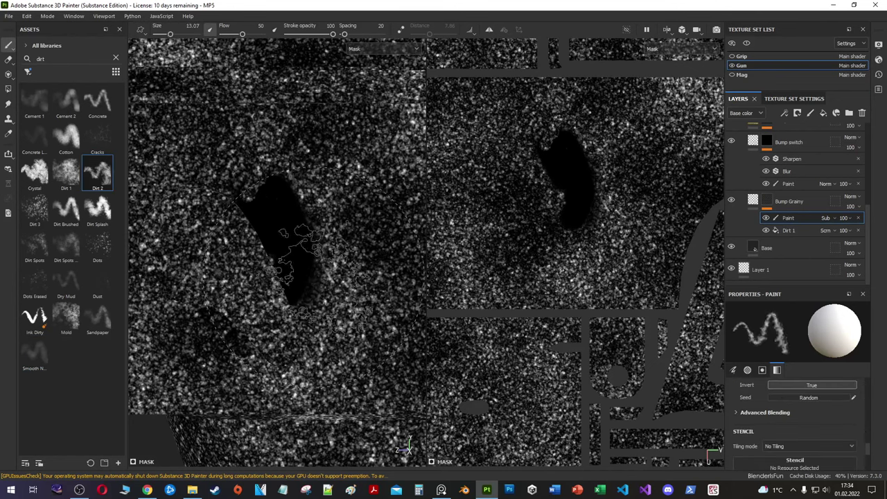
pyautogui.keyDown('alt'); pyautogui.click(757, 204); pyautogui.keyUp('alt')
pyautogui.scroll(3, 290, 218)
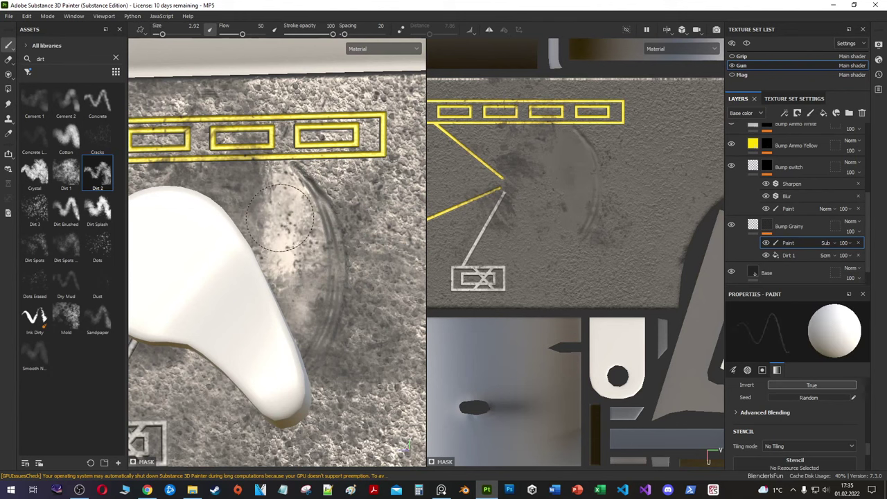
pyautogui.keyDown('ctrl'); pyautogui.moveTo(290, 218); pyautogui.dragTo(286, 253, button='right'); pyautogui.keyUp('ctrl')
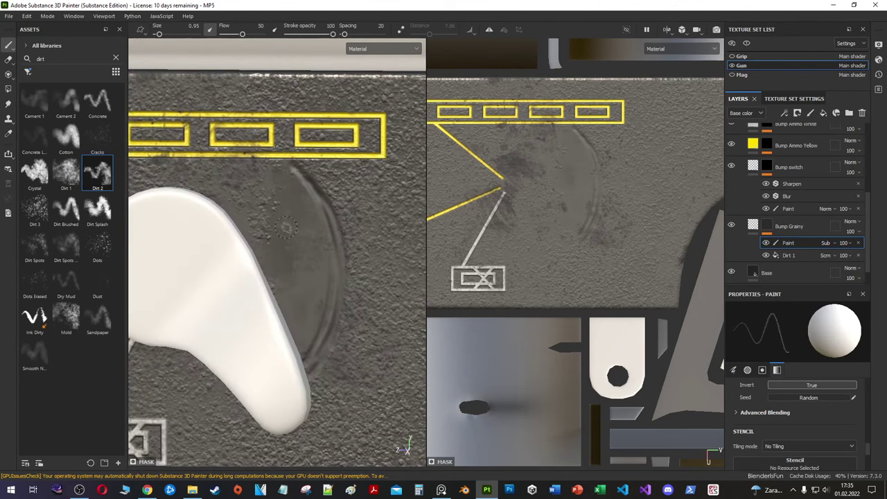
# Step: View the Bump Grainy mask on its own and orbit the model to check the patch
pyautogui.scroll(-3, 281, 214)
pyautogui.scroll(2, 323, 271)
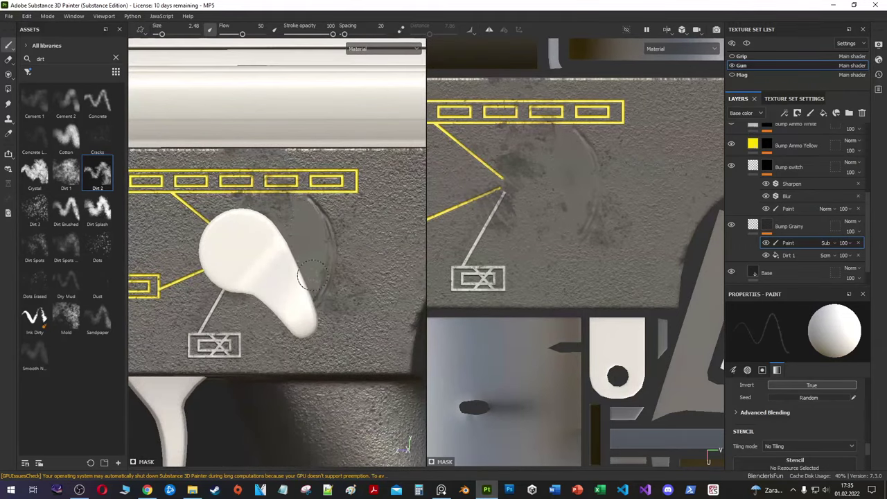
pyautogui.press('m')
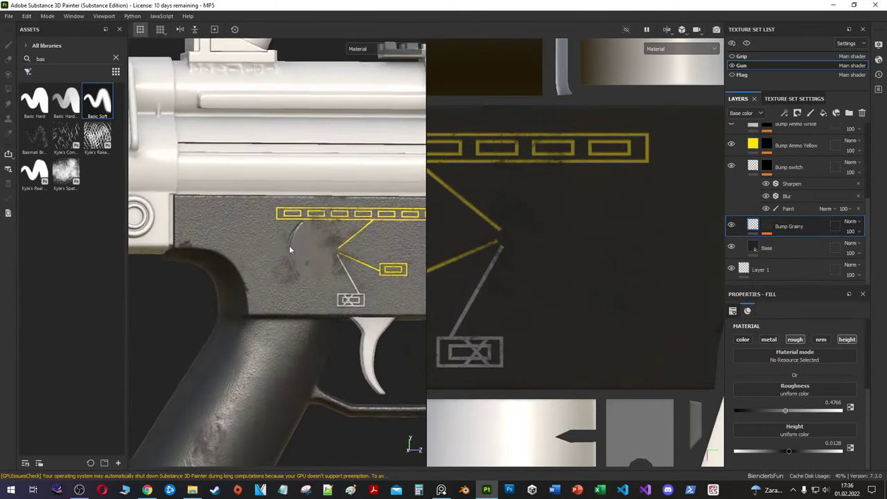
pyautogui.keyDown('alt'); pyautogui.moveTo(290, 249); pyautogui.dragTo(325, 242); pyautogui.keyUp('alt')
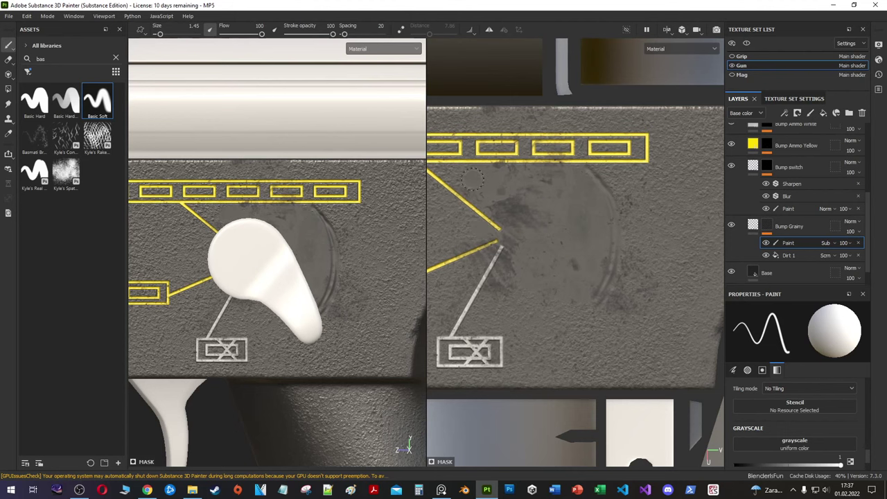
pyautogui.scroll(3, 773, 177)
# Step: Search the brushes for 'circ' and try Circle Double and Coffee Circle on the Bump switch Paint effect
pyautogui.click(766, 249)
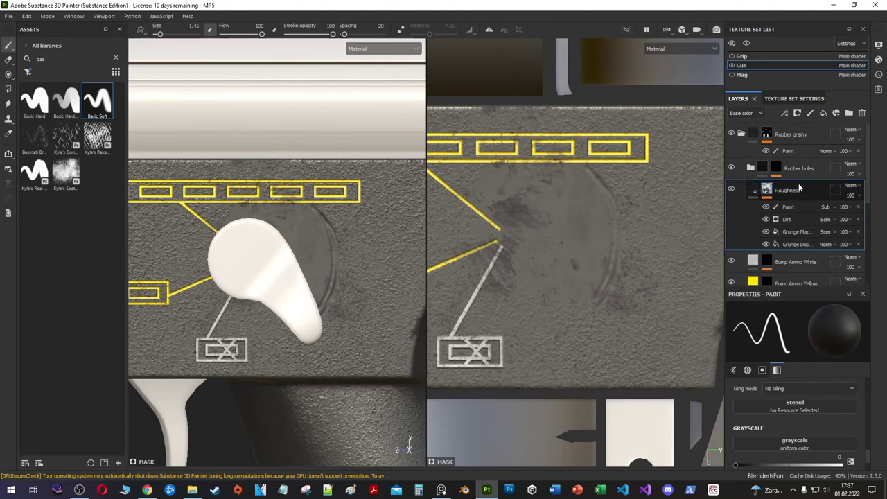
pyautogui.keyDown('alt'); pyautogui.click(768, 205); pyautogui.keyUp('alt')
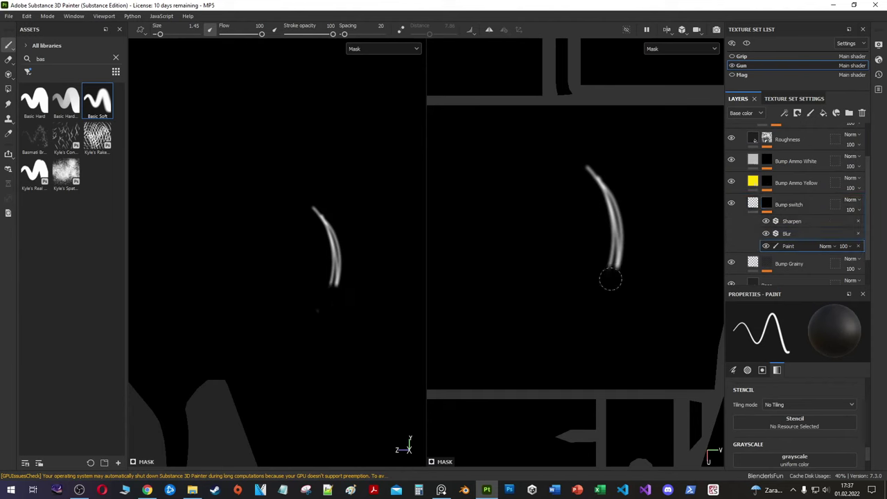
pyautogui.doubleClick(62, 58)
pyautogui.write('circ')
pyautogui.scroll(-3, 66, 207)
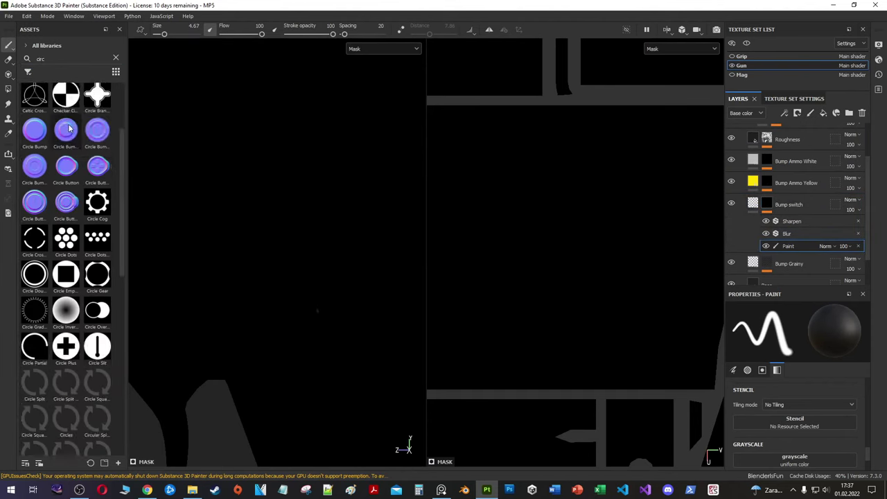
pyautogui.scroll(-5, 66, 208)
pyautogui.scroll(5, 65, 208)
pyautogui.scroll(3, 41, 347)
pyautogui.click(35, 389)
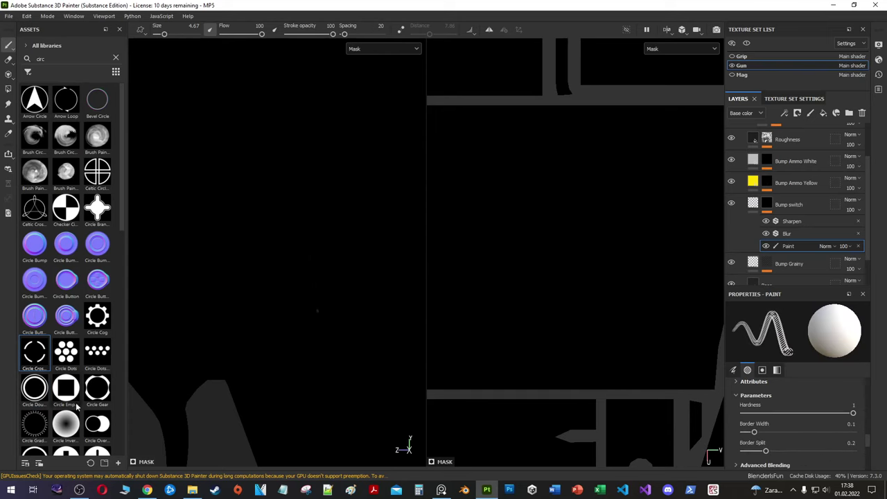
pyautogui.scroll(-4, 69, 388)
pyautogui.scroll(-2, 66, 402)
pyautogui.click(43, 410)
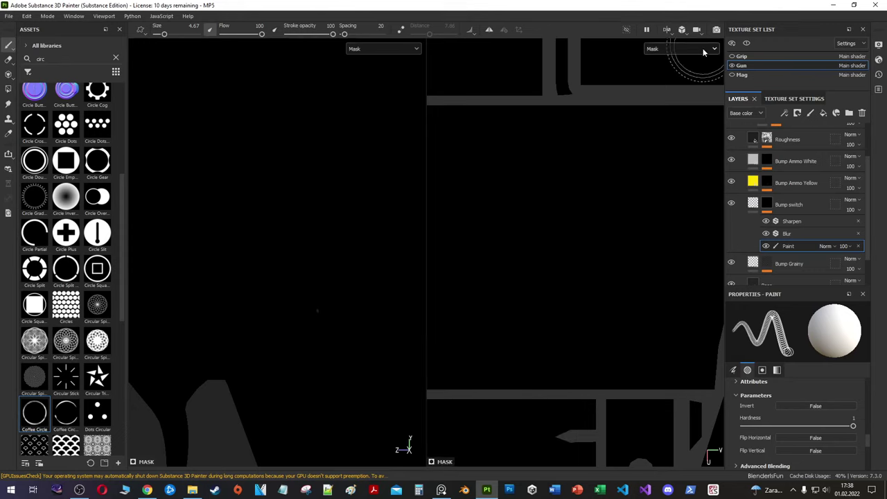
pyautogui.press('m')
pyautogui.scroll(-5, 77, 338)
pyautogui.scroll(10, 77, 338)
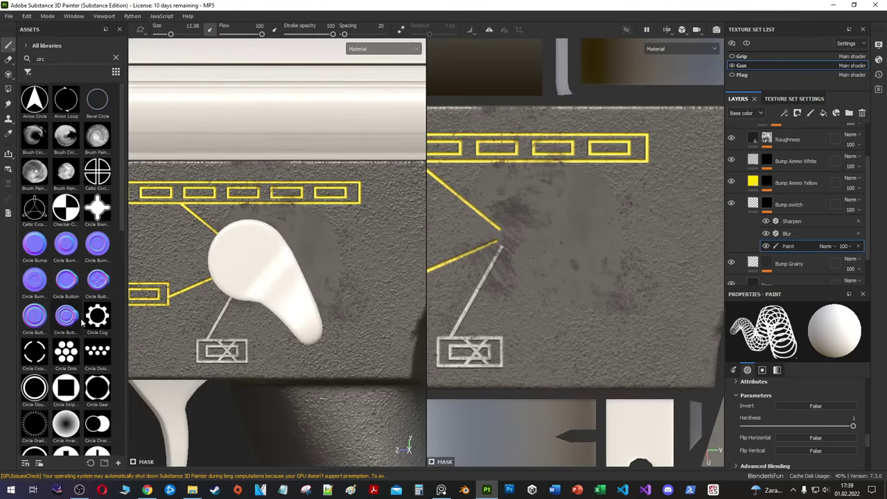
# Step: Apply the Circle Partial alpha, tune its coverage, and size the brush to fit the ring around the switch
pyautogui.click(34, 99)
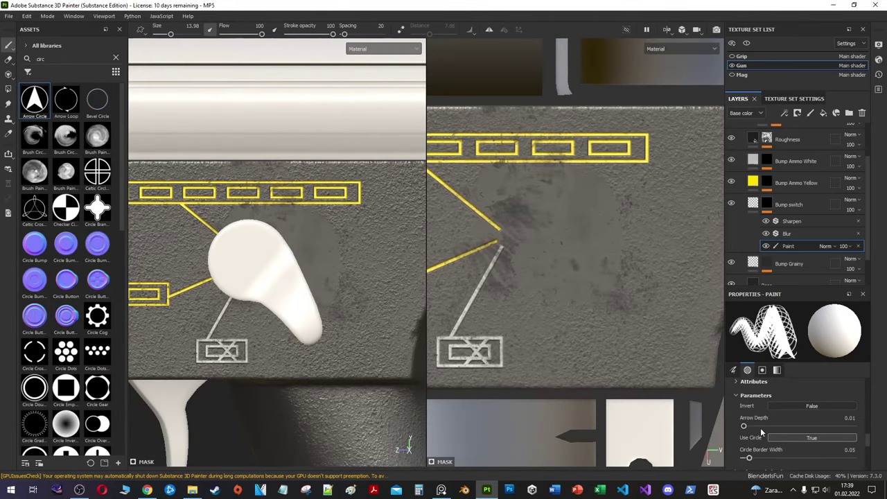
pyautogui.scroll(-1, 35, 332)
pyautogui.scroll(-2, 34, 332)
pyautogui.click(35, 346)
pyautogui.moveTo(781, 288); pyautogui.dragTo(781, 241)
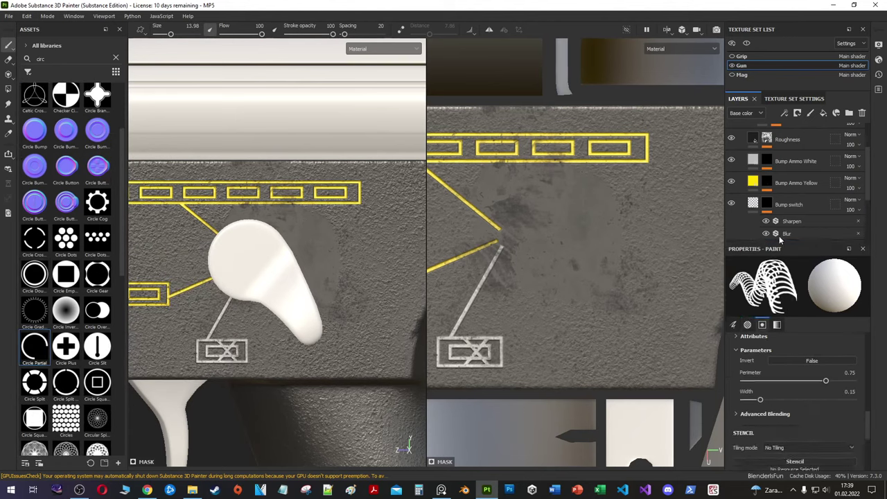
pyautogui.scroll(2, 773, 370)
pyautogui.moveTo(825, 414); pyautogui.dragTo(805, 414)
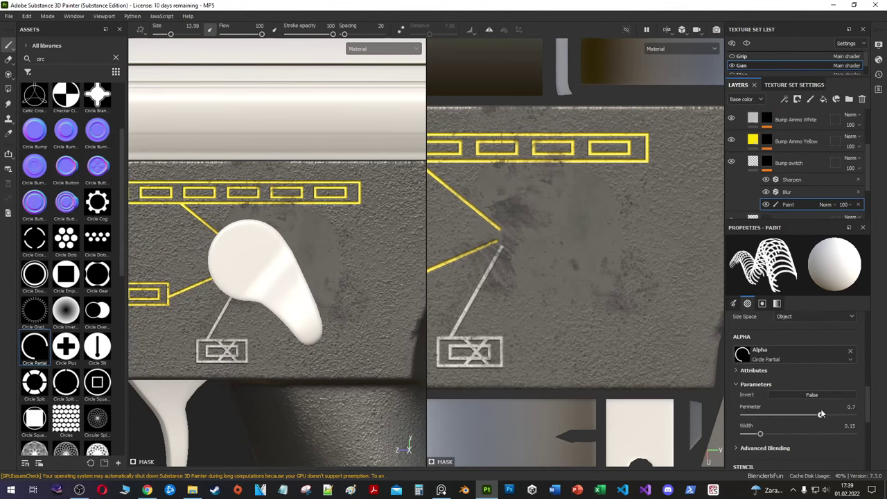
pyautogui.press('[')
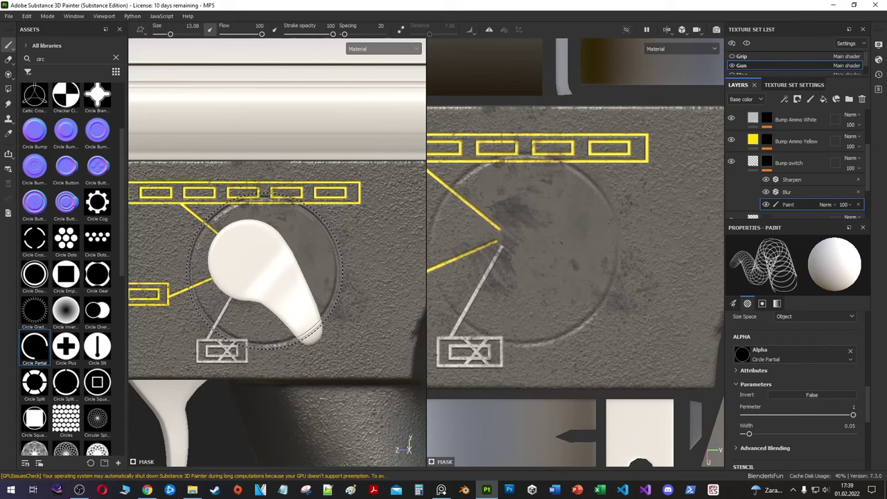
pyautogui.press('[')
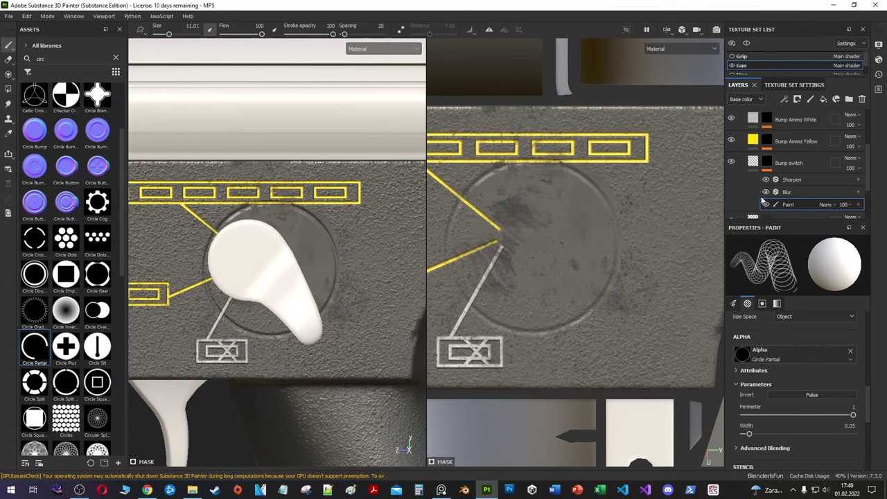
pyautogui.scroll(-2, 754, 322)
pyautogui.scroll(-1, 796, 159)
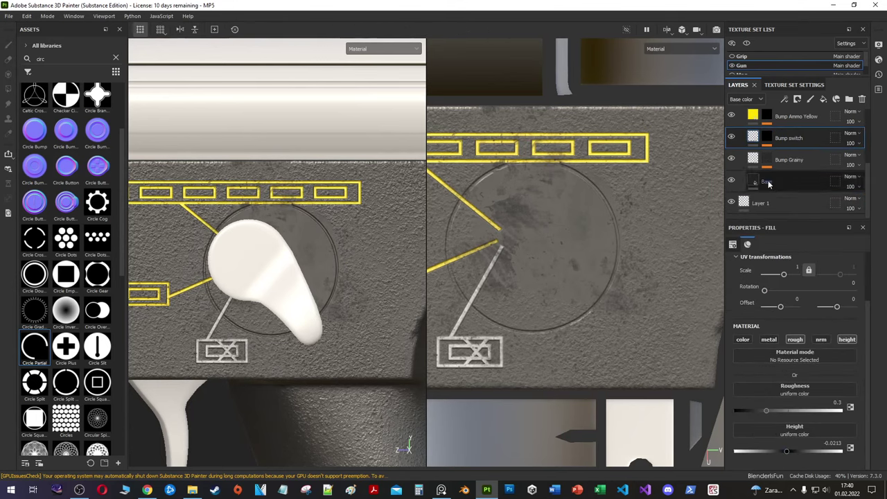
pyautogui.press(']')
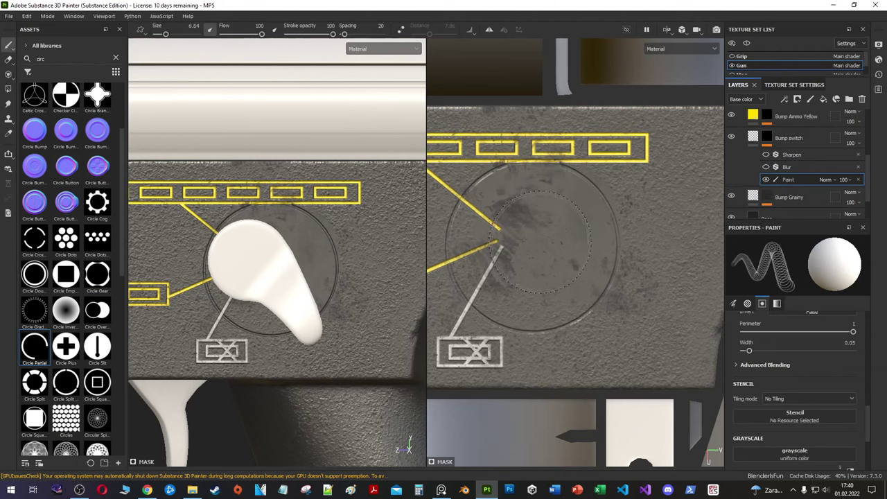
pyautogui.scroll(2, 794, 358)
pyautogui.press(']')
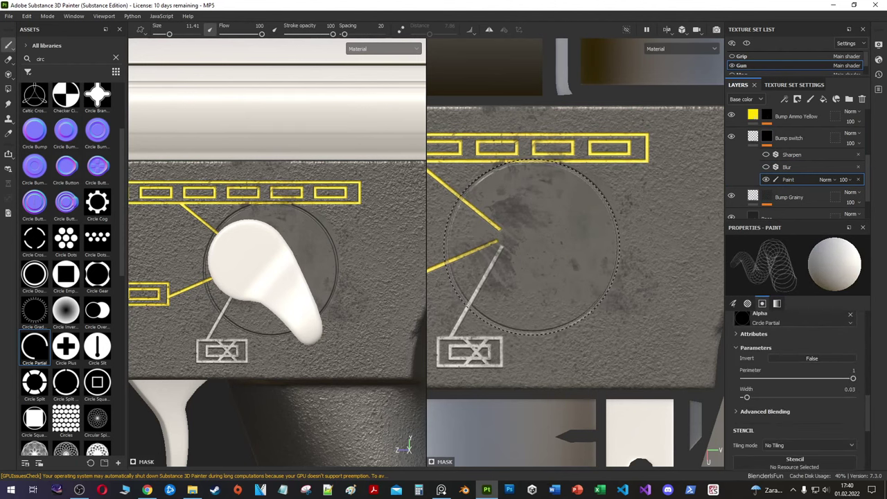
pyautogui.press('[')
pyautogui.scroll(-2, 806, 379)
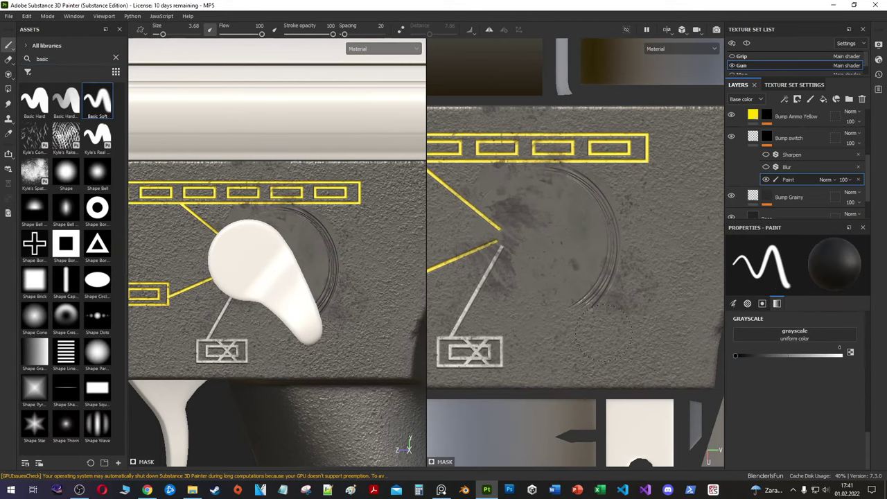
# Step: Set the Bump switch blur to 0.08 and roughness to about 0.74, then add a new folder
pyautogui.click(787, 167)
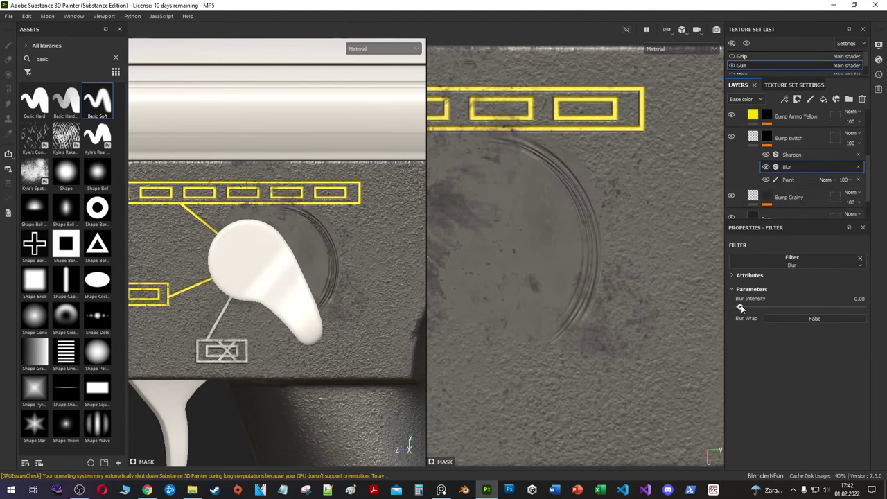
pyautogui.scroll(-2, 554, 248)
pyautogui.click(762, 138)
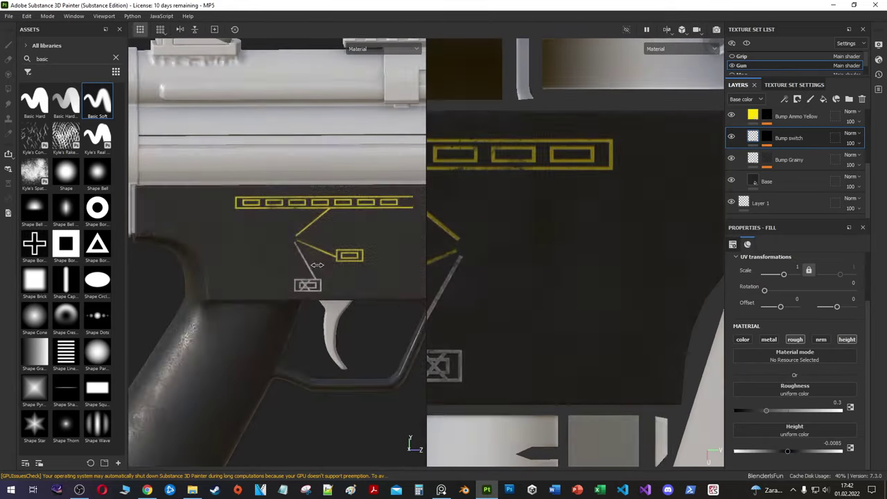
pyautogui.scroll(-3, 281, 241)
pyautogui.moveTo(820, 409); pyautogui.dragTo(814, 410)
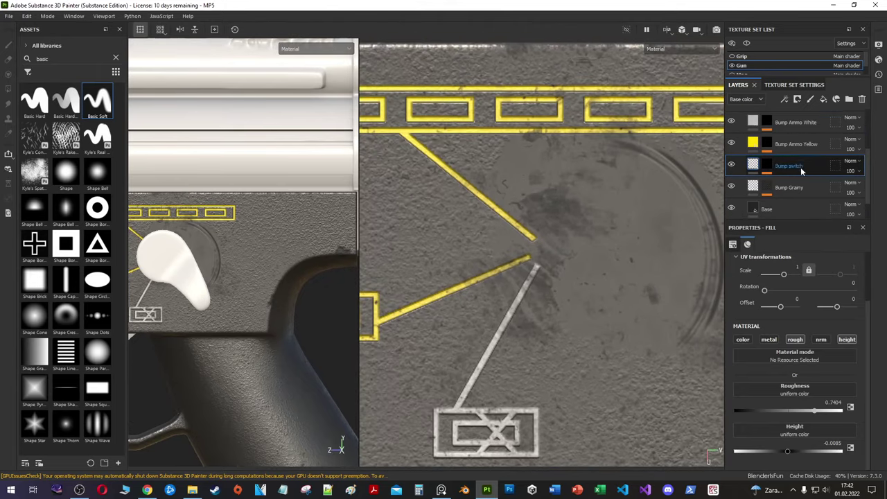
pyautogui.click(848, 99)
pyautogui.write('Indicato')
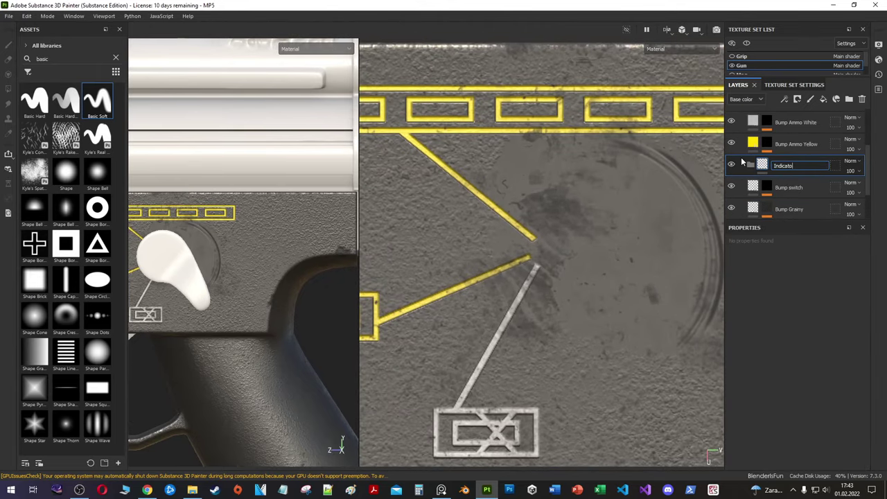
# Step: Name the folder Indicator and add a height-only fill layer named Bump inside it
pyautogui.write('r')
pyautogui.press('Return')
pyautogui.click(823, 99)
pyautogui.write('Bump')
pyautogui.press('Return')
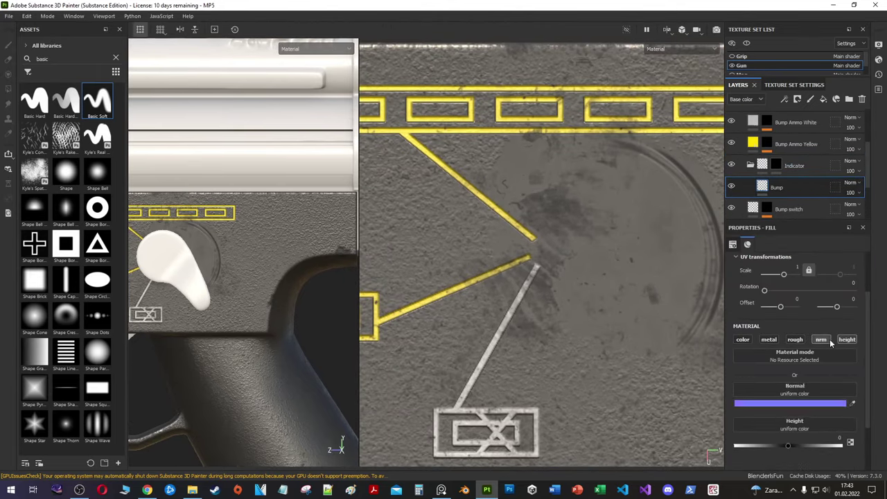
pyautogui.click(821, 339)
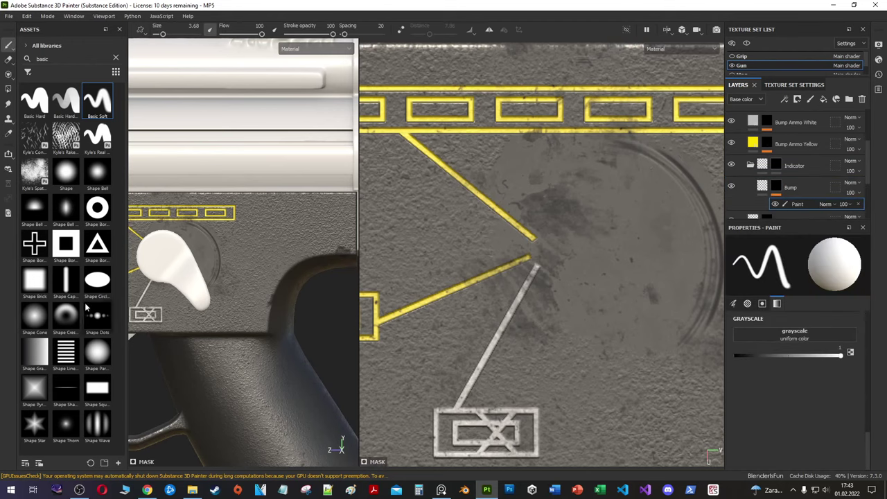
# Step: Pick the Circle Partial alpha and set up the Bump layer's mask to paint the ring
pyautogui.write('circle')
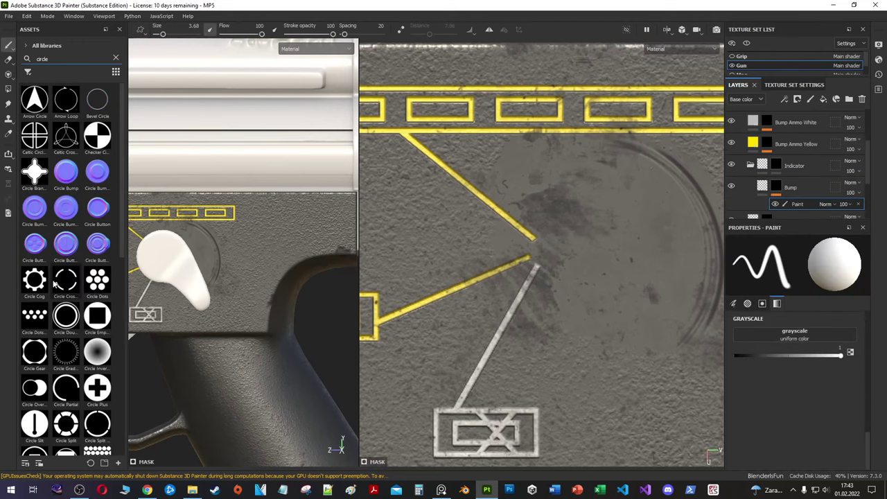
pyautogui.click(66, 388)
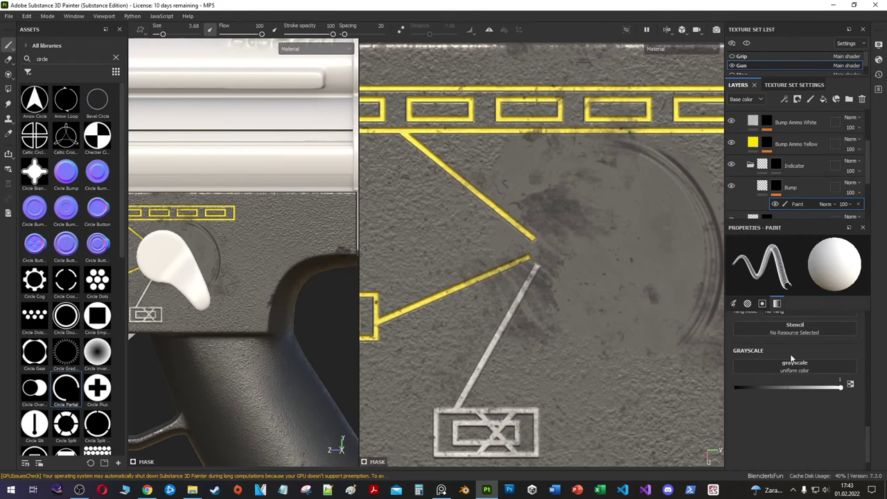
pyautogui.keyDown('ctrl'); pyautogui.keyDown('alt'); pyautogui.rightClick(547, 250); pyautogui.keyUp('alt'); pyautogui.keyUp('ctrl')
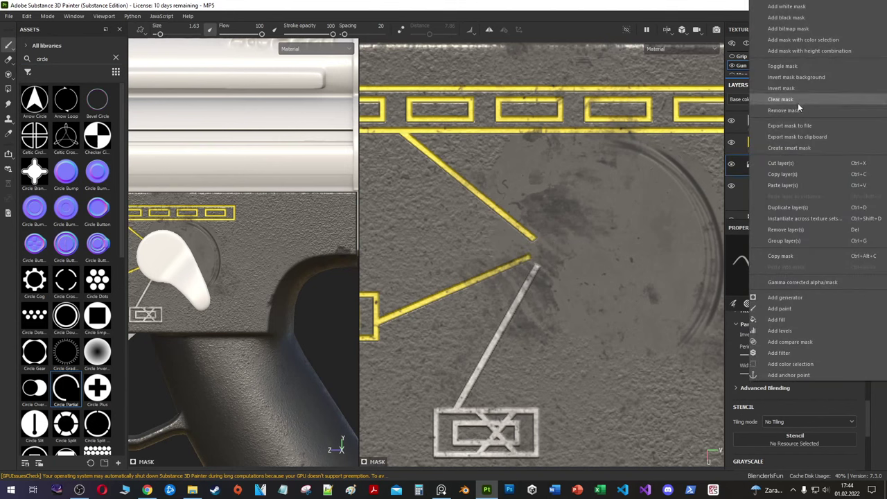
pyautogui.keyDown('ctrl'); pyautogui.keyDown('alt'); pyautogui.rightClick(547, 253); pyautogui.keyUp('alt'); pyautogui.keyUp('ctrl')
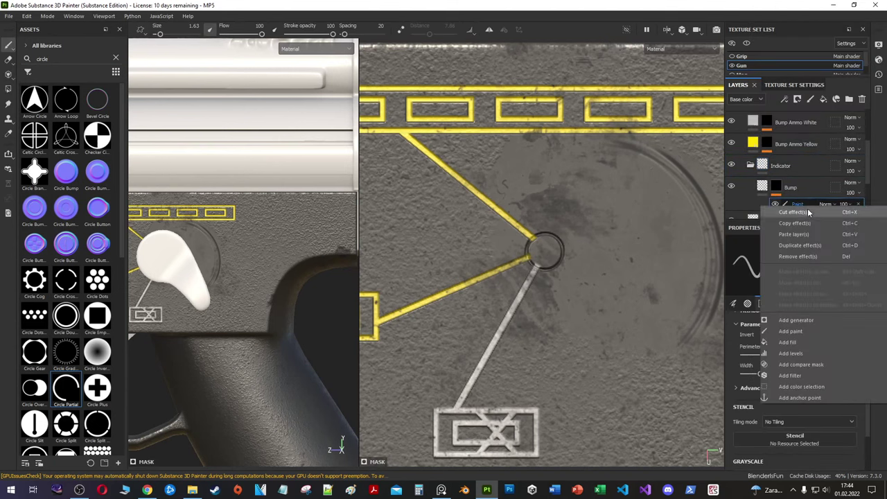
pyautogui.click(545, 253)
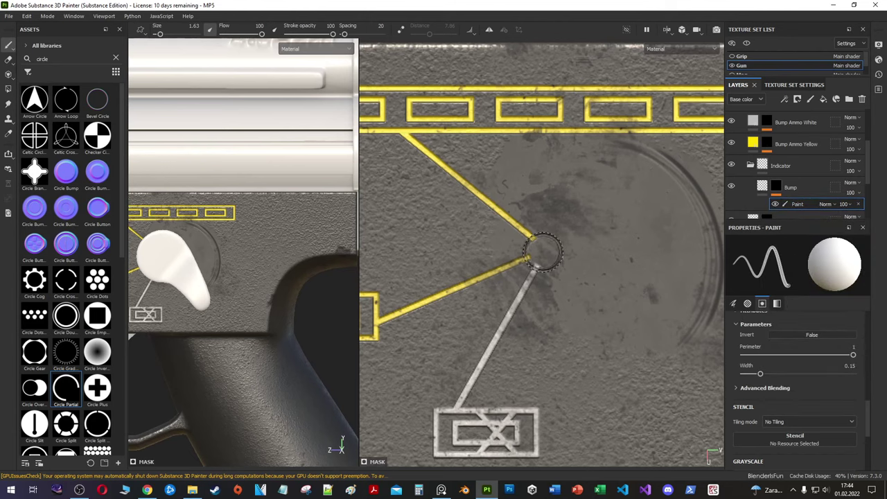
# Step: Set the Bump ring's height to -0.0723 and add Fill layer 1 above it
pyautogui.click(761, 187)
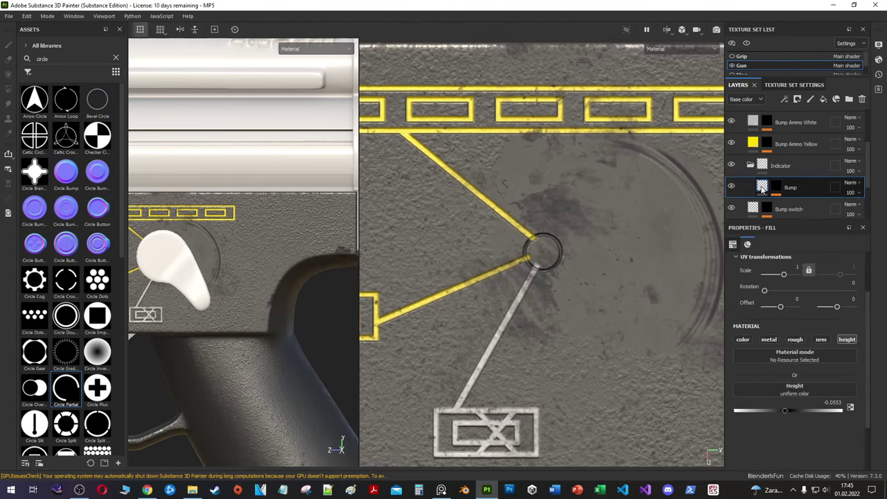
pyautogui.click(766, 143)
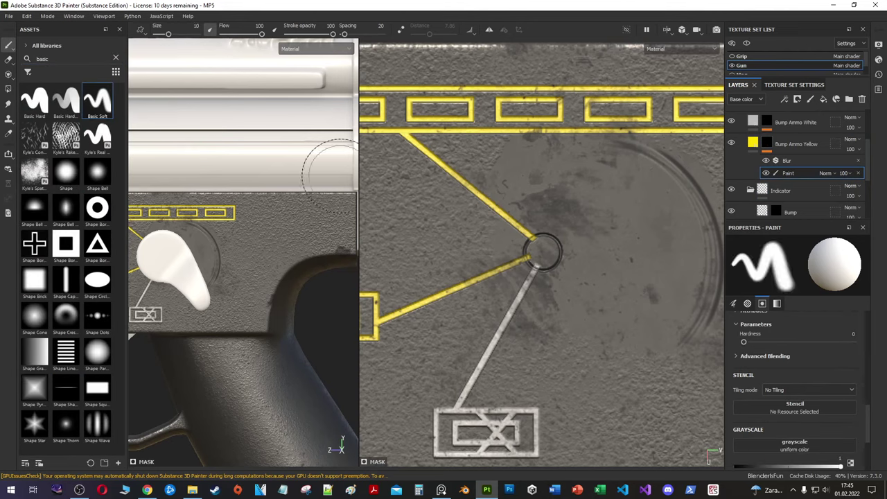
pyautogui.scroll(3, 544, 242)
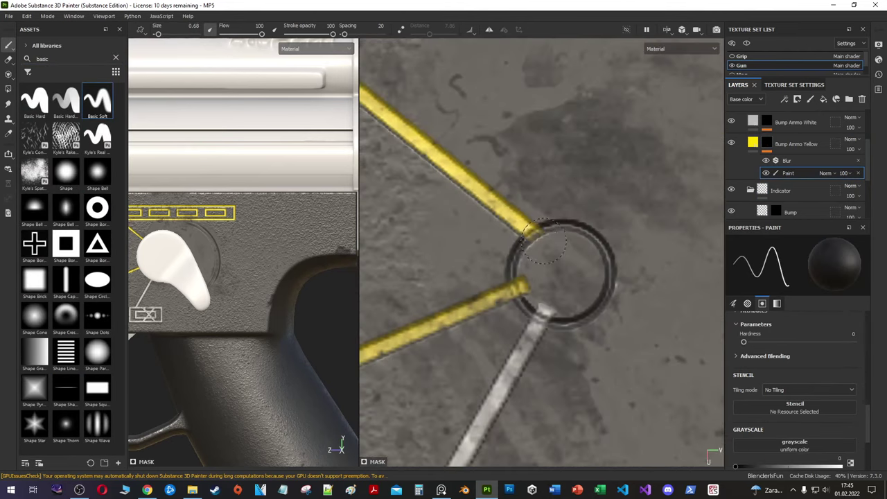
pyautogui.click(778, 142)
pyautogui.click(789, 187)
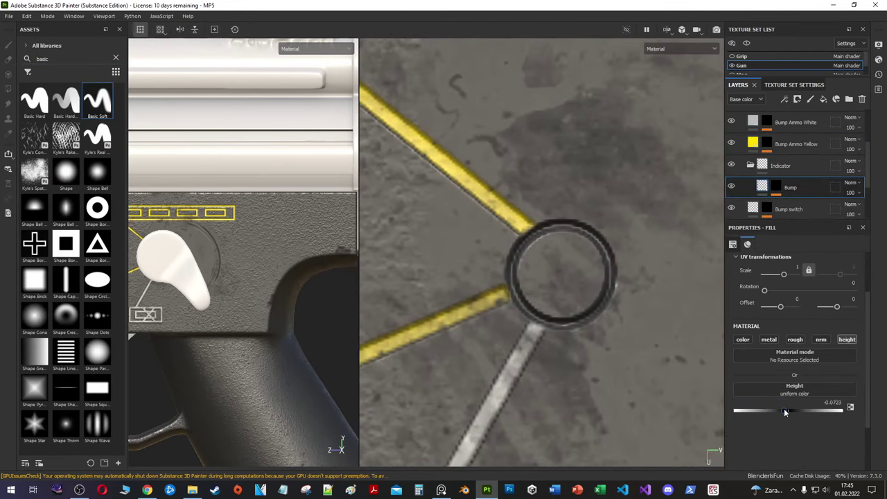
pyautogui.rightClick(790, 187)
pyautogui.click(783, 254)
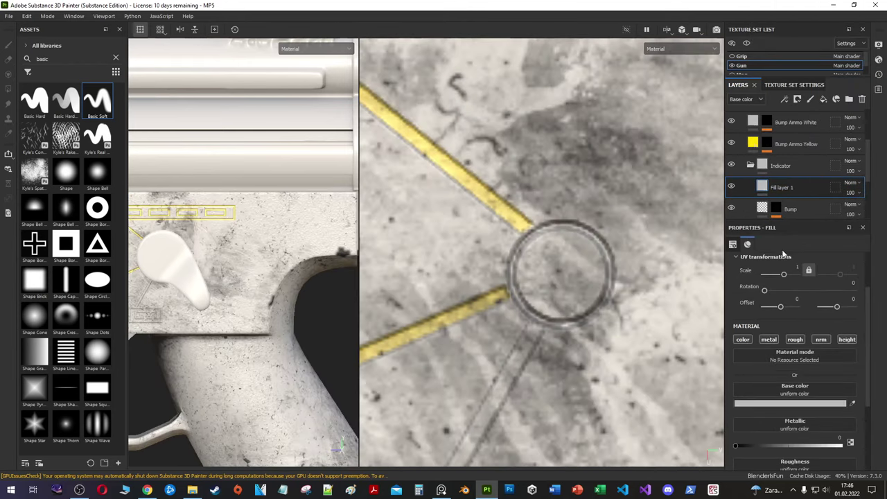
# Step: Give Fill layer 1 a black mask with a paint effect and paint the ring interior
pyautogui.rightClick(787, 186)
pyautogui.click(790, 205)
pyautogui.rightClick(777, 191)
pyautogui.click(780, 336)
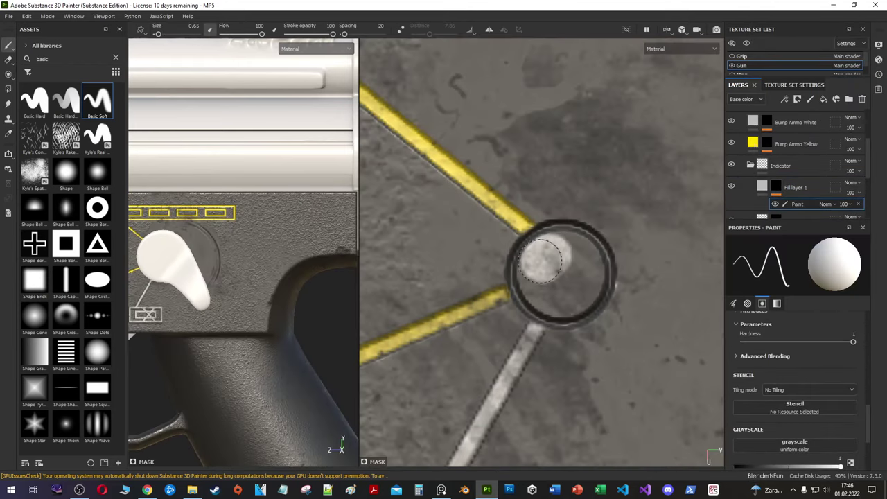
pyautogui.keyDown('ctrl'); pyautogui.moveTo(542, 260); pyautogui.dragTo(561, 272, button='right'); pyautogui.keyUp('ctrl')
pyautogui.click(561, 272)
# Step: Make the fill's base colour black with lower roughness, and save the project
pyautogui.click(766, 188)
pyautogui.click(793, 319)
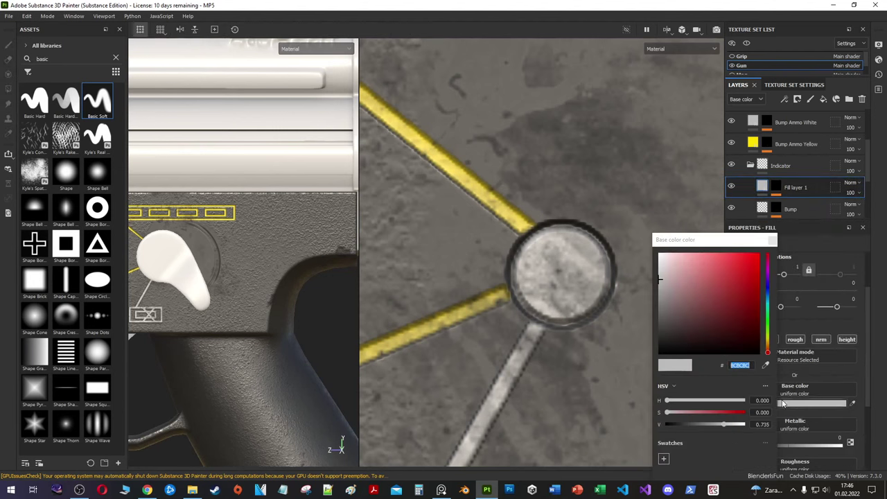
pyautogui.click(665, 354)
pyautogui.moveTo(768, 402)
pyautogui.mouseDown()
pyautogui.moveTo(738, 406)
pyautogui.moveTo(730, 383)
pyautogui.mouseUp()
pyautogui.scroll(-3, 282, 270)
pyautogui.scroll(-1, 778, 351)
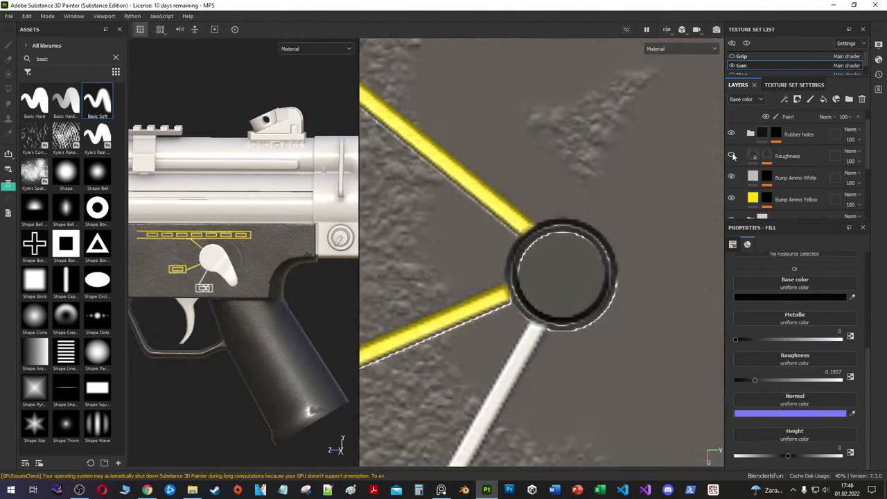
pyautogui.hotkey('ctrl', 's')
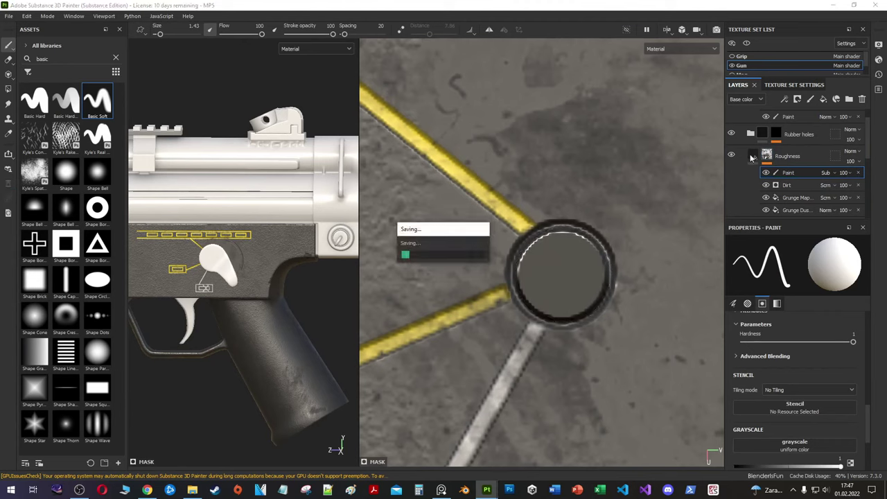
# Step: On the Base layer's mask, paint a short raised white line across the knob
pyautogui.click(759, 151)
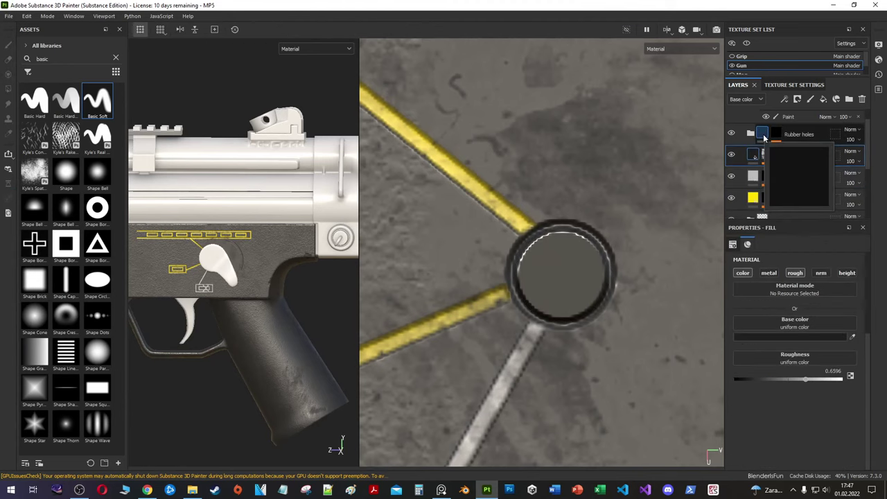
pyautogui.scroll(3, 764, 149)
pyautogui.click(765, 160)
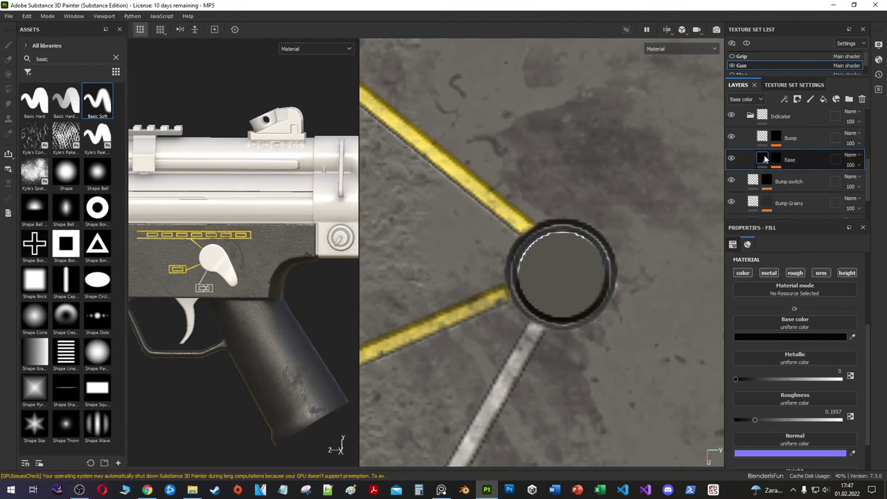
pyautogui.click(764, 160)
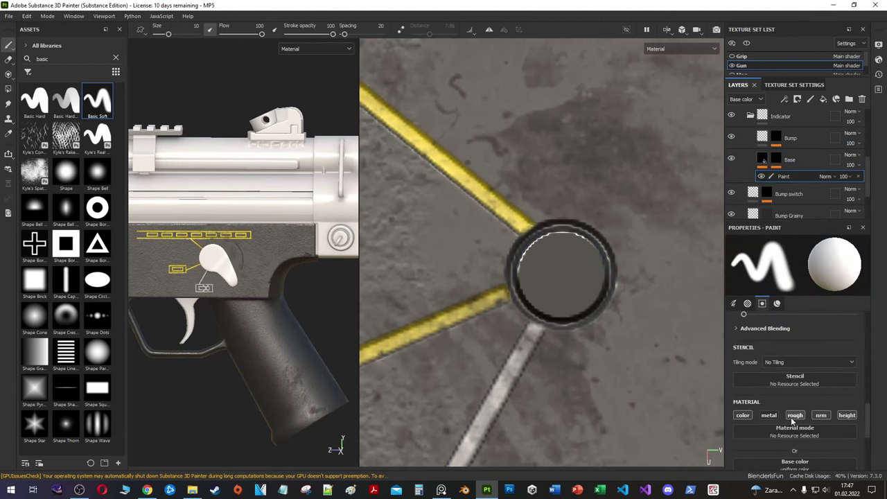
pyautogui.click(561, 274)
pyautogui.scroll(2, 567, 262)
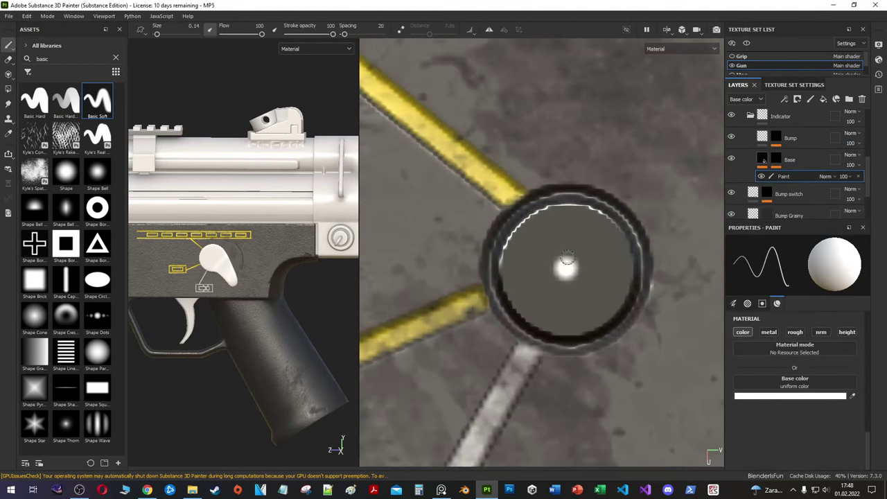
pyautogui.scroll(-3, 494, 276)
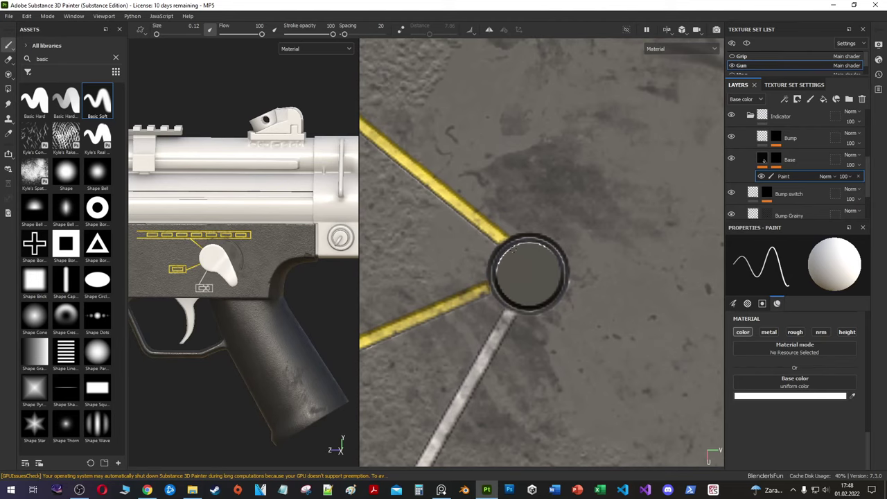
pyautogui.click(847, 331)
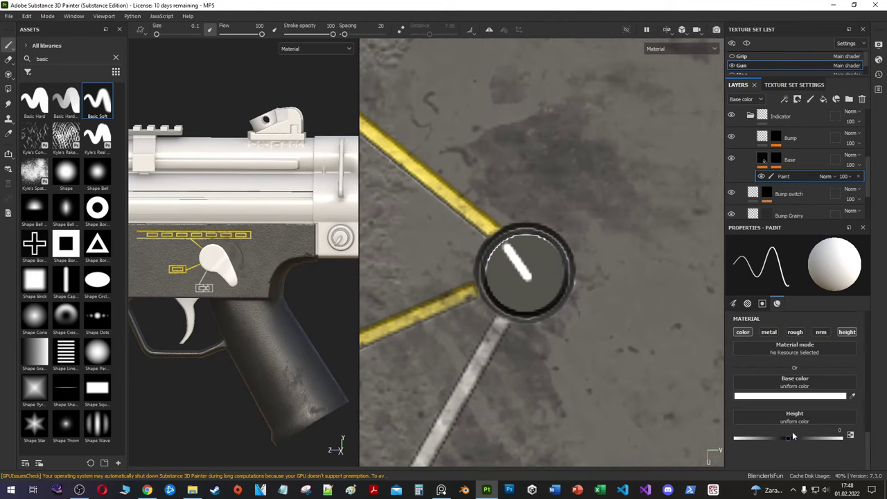
pyautogui.moveTo(527, 277); pyautogui.dragTo(508, 251)
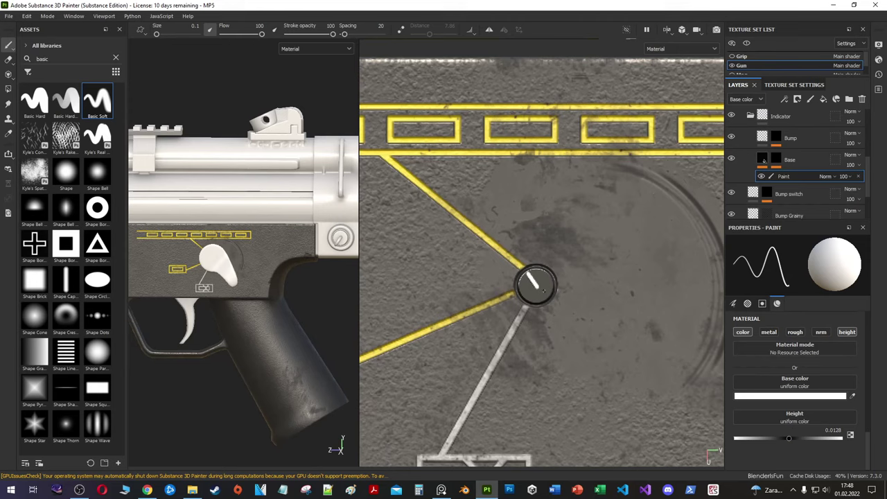
# Step: Enable the Base fill's colour channel and set its base colour to 101010
pyautogui.click(761, 159)
pyautogui.click(741, 272)
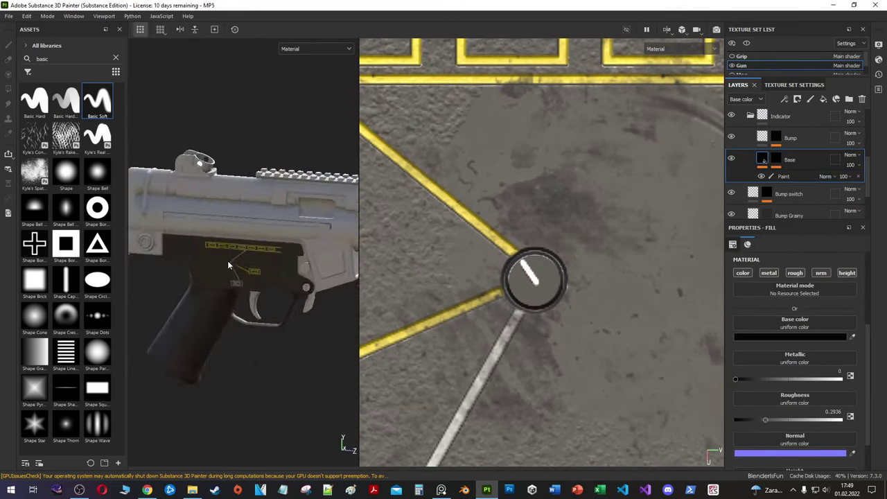
pyautogui.click(790, 336)
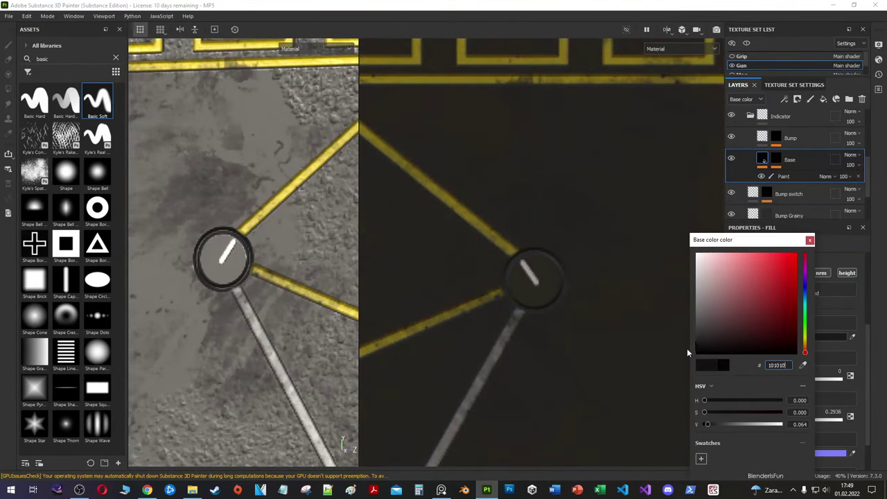
# Step: Set the roughness paint value, then give the knob's Bump fill a height of -0.0723
pyautogui.scroll(-3, 797, 166)
pyautogui.click(787, 178)
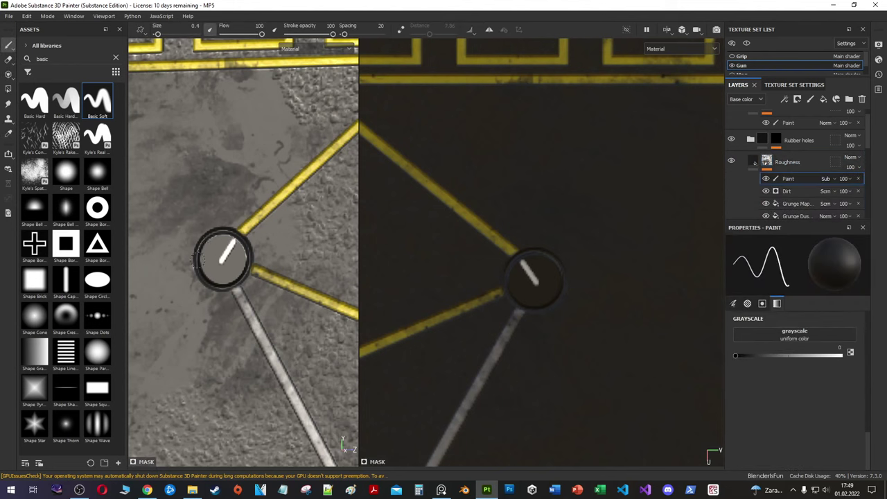
pyautogui.scroll(2, 198, 260)
pyautogui.click(746, 355)
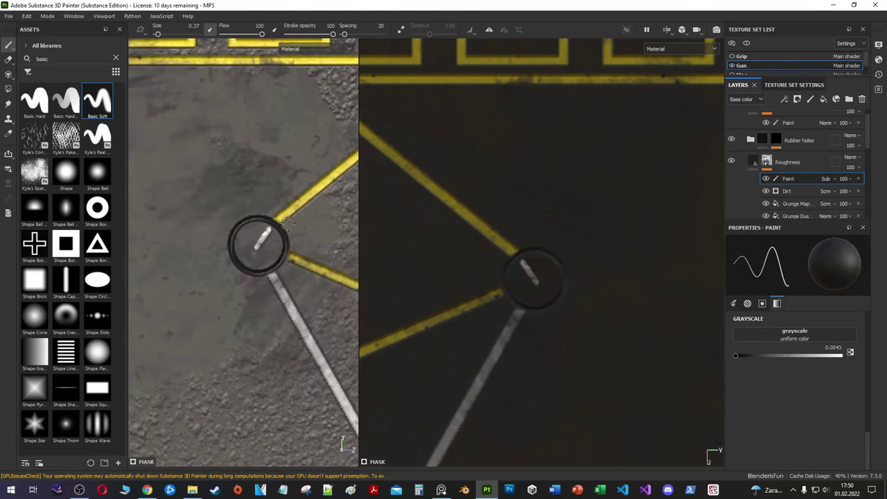
pyautogui.scroll(3, 797, 166)
pyautogui.click(796, 154)
pyautogui.click(761, 136)
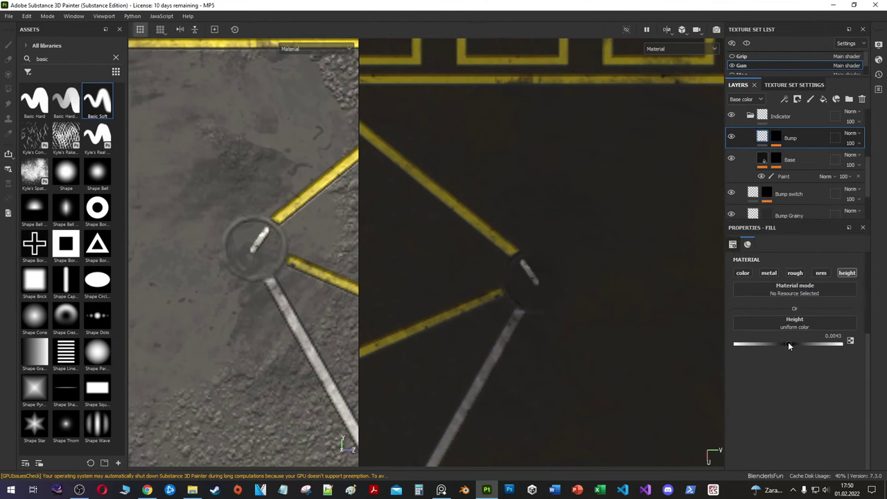
pyautogui.click(761, 159)
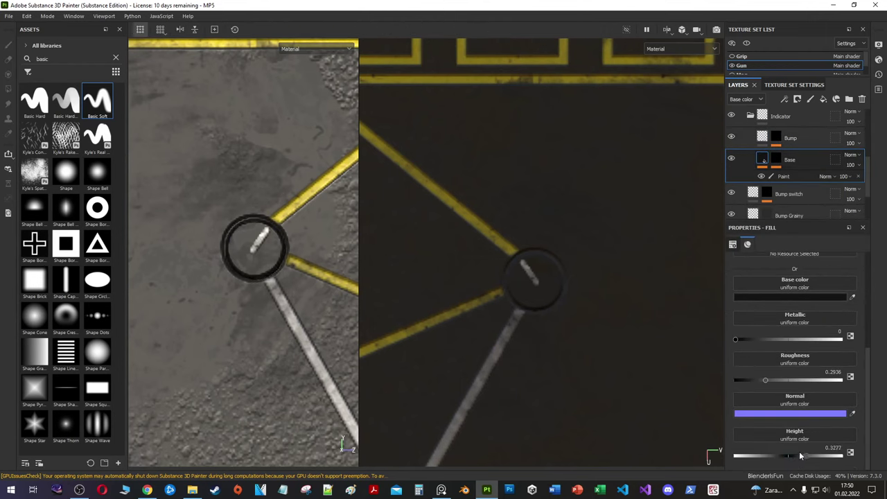
pyautogui.click(762, 136)
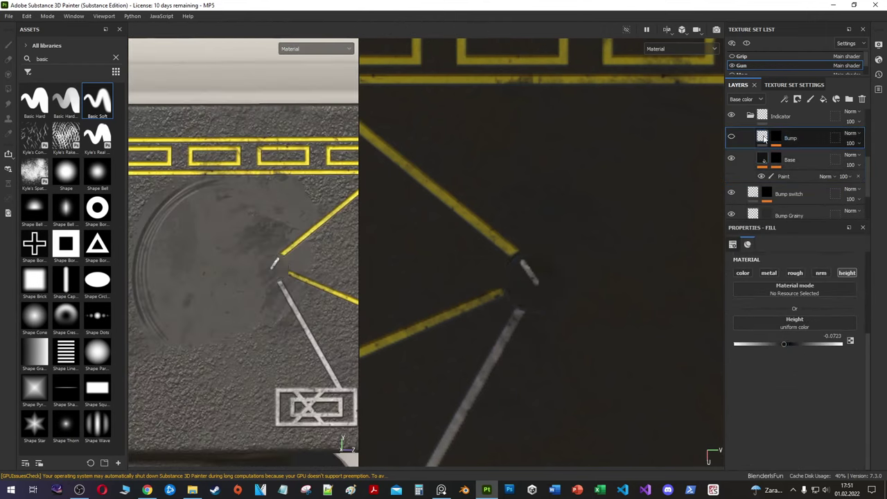
pyautogui.click(799, 162)
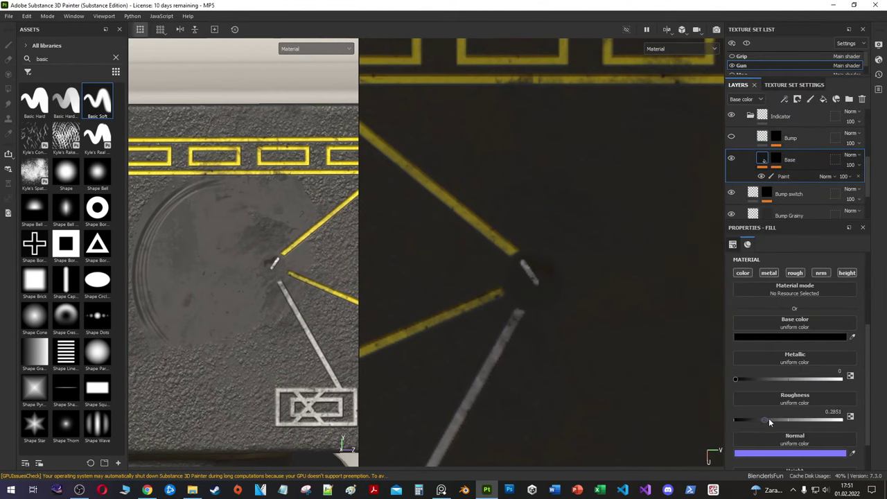
# Step: Search assets for 'circ' and put Circle Bump into the Bump layer's normal channel
pyautogui.scroll(-3, 796, 166)
pyautogui.scroll(-1, 795, 312)
pyautogui.tripleClick(70, 59)
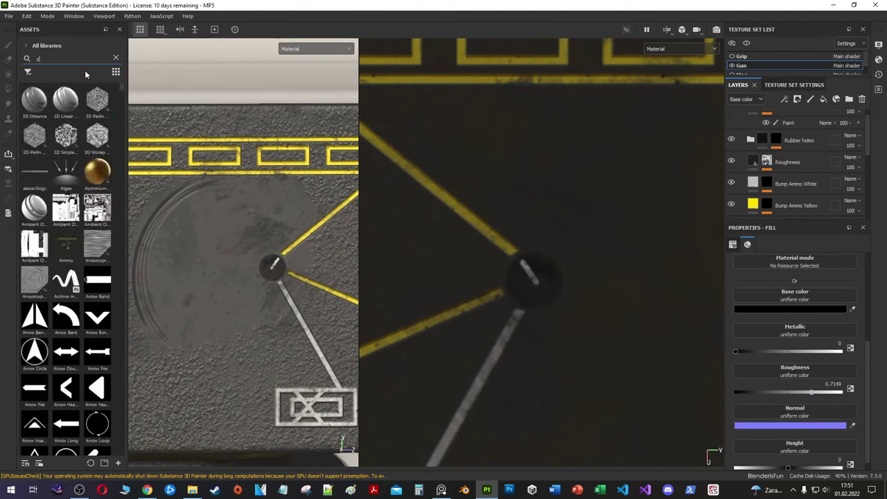
pyautogui.write('circ')
pyautogui.scroll(-2, 796, 167)
pyautogui.click(789, 151)
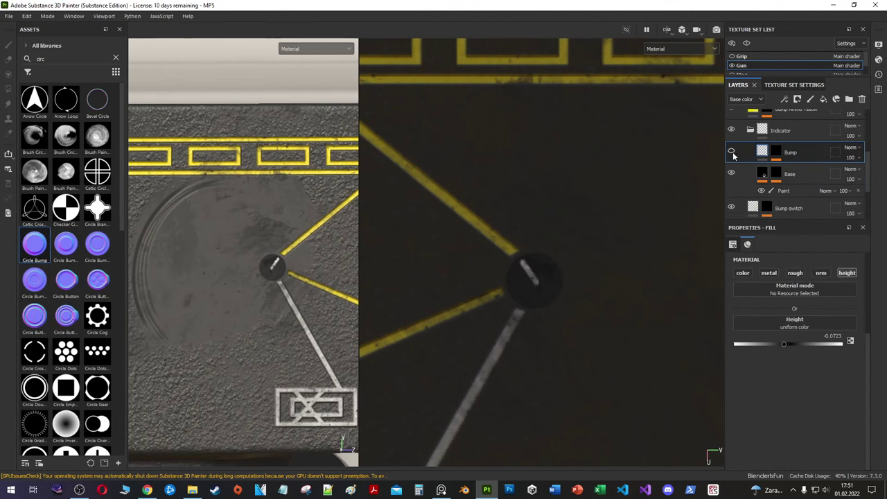
pyautogui.moveTo(35, 243); pyautogui.dragTo(803, 315)
pyautogui.moveTo(797, 324)
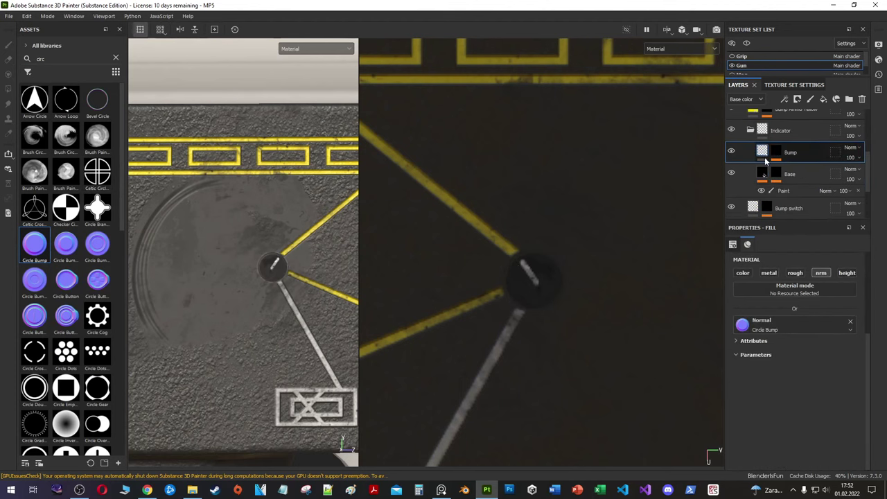
pyautogui.keyDown('alt'); pyautogui.moveTo(390, 224); pyautogui.dragTo(318, 233); pyautogui.keyUp('alt')
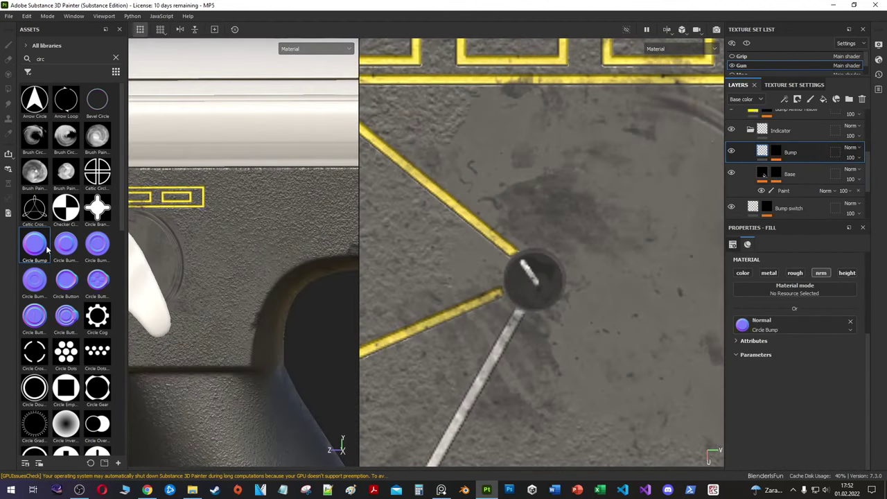
pyautogui.moveTo(47, 248); pyautogui.dragTo(783, 318)
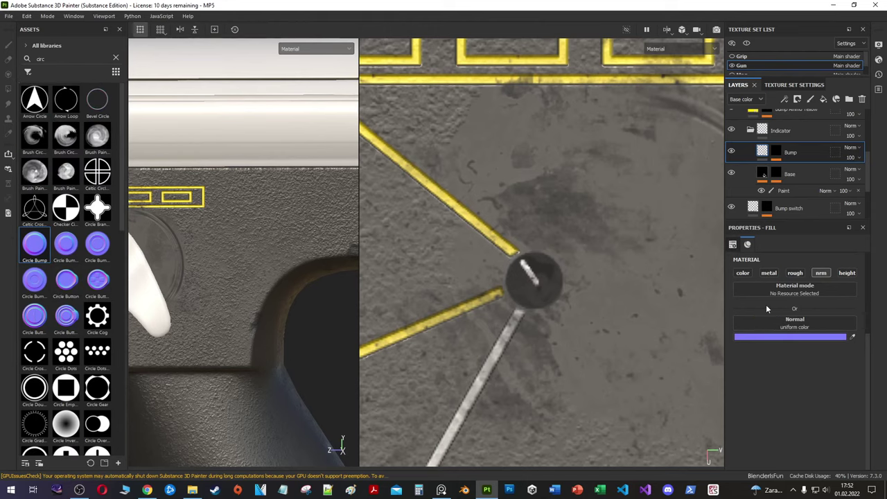
# Step: Stamp a Circle Bump on the knob in a new paint layer, undo it, and delete Layer 2
pyautogui.click(809, 99)
pyautogui.rightClick(804, 115)
pyautogui.press('Escape')
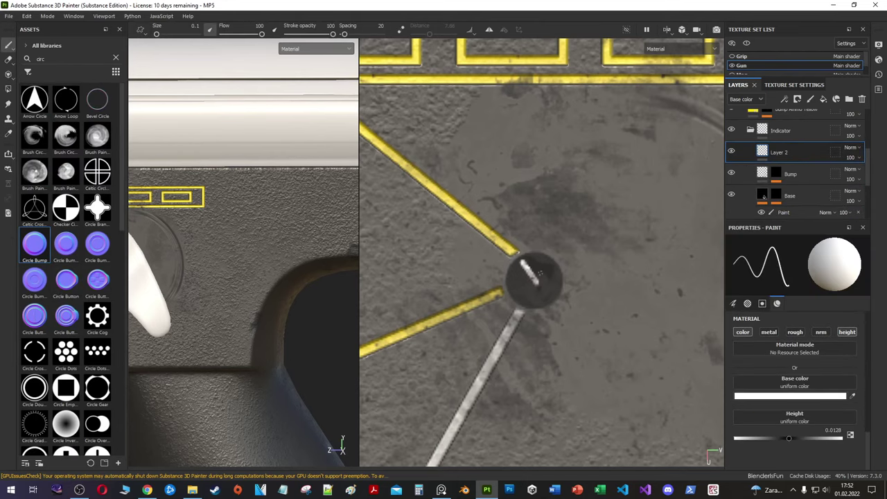
pyautogui.moveTo(47, 237); pyautogui.dragTo(790, 391)
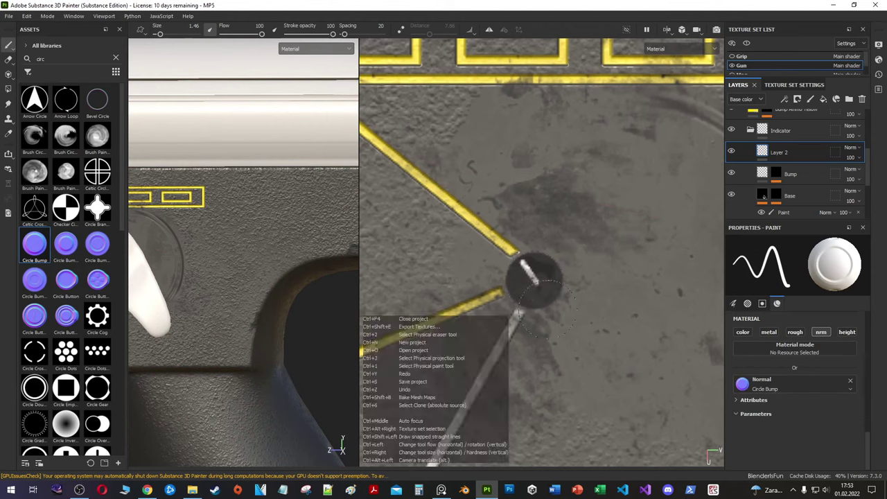
pyautogui.click(589, 181)
pyautogui.hotkey('ctrl', 'z')
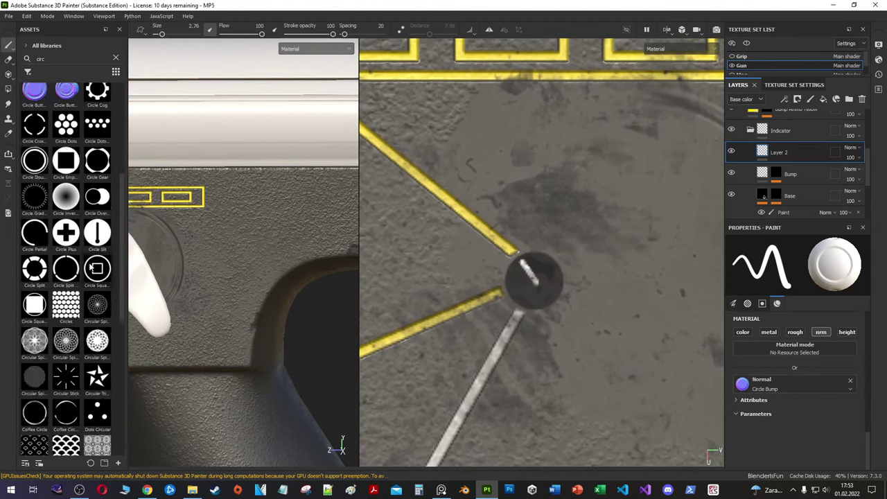
pyautogui.moveTo(35, 279); pyautogui.dragTo(784, 383)
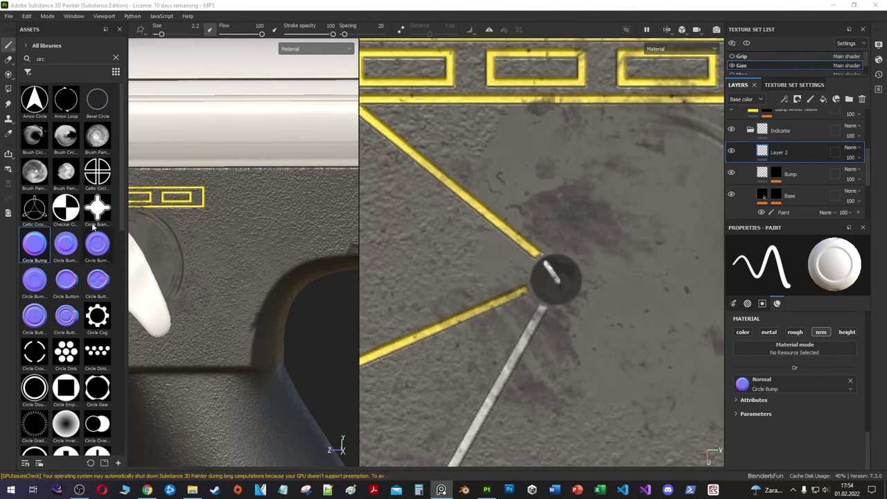
pyautogui.click(775, 173)
pyautogui.hotkey('ctrl', 'z')
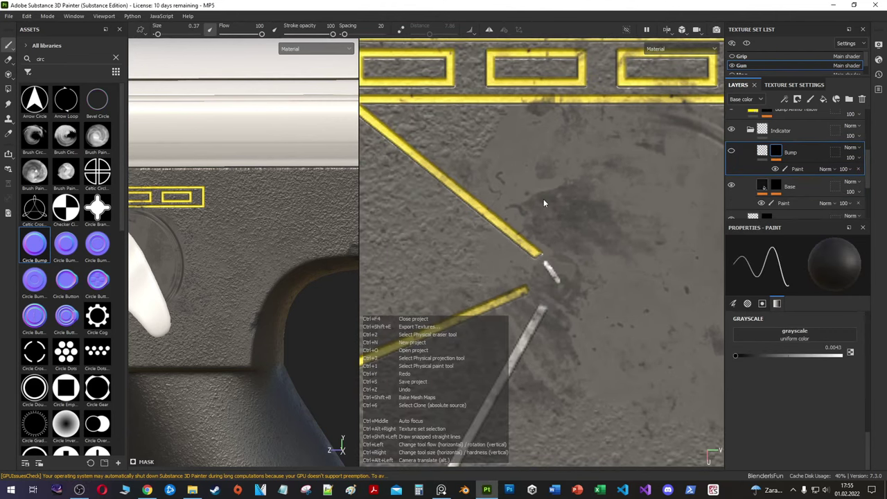
# Step: Add a Blur filter at 0.06 intensity to the Indicator Bump mask
pyautogui.rightClick(775, 152)
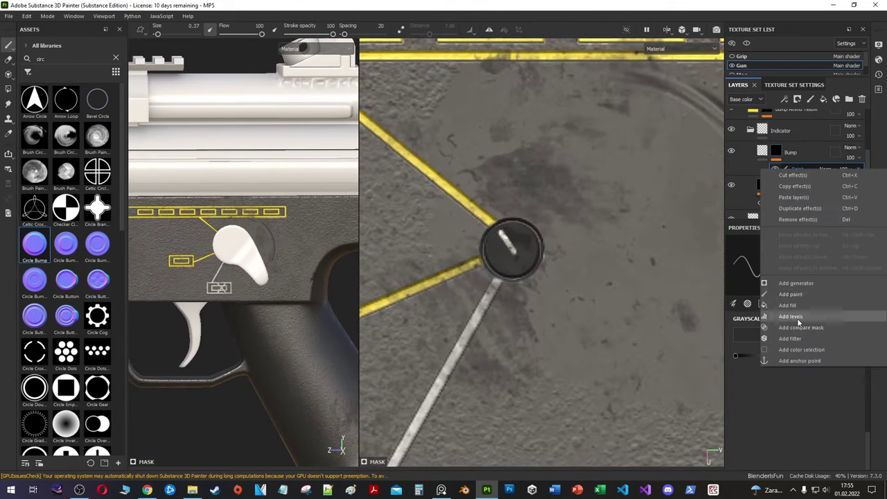
pyautogui.click(790, 317)
pyautogui.click(765, 294)
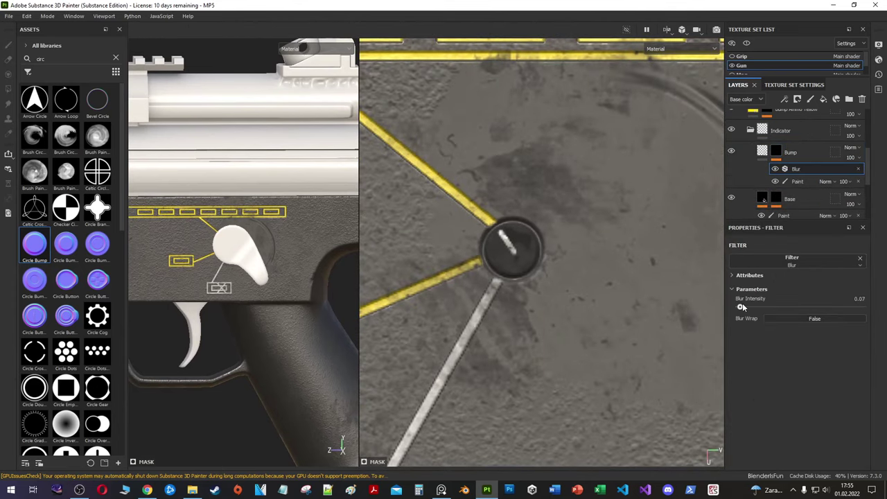
pyautogui.moveTo(741, 307); pyautogui.dragTo(739, 307)
pyautogui.scroll(-3, 479, 272)
pyautogui.scroll(-3, 213, 265)
pyautogui.scroll(1, 286, 274)
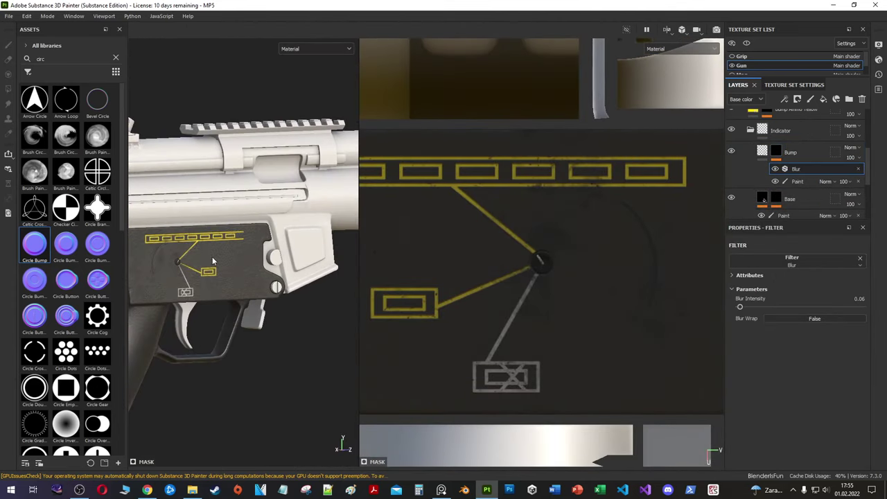
pyautogui.scroll(2, 275, 268)
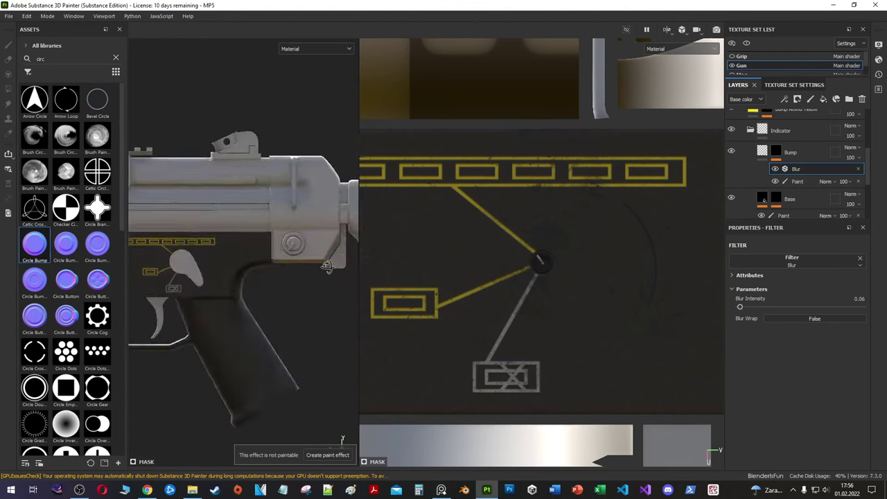
# Step: Darken the Bump Ammo Yellow base colour to a duller gold, B9A721
pyautogui.click(795, 164)
pyautogui.click(811, 337)
pyautogui.moveTo(741, 412)
pyautogui.mouseDown()
pyautogui.moveTo(717, 412)
pyautogui.moveTo(730, 412)
pyautogui.mouseUp()
pyautogui.moveTo(742, 424); pyautogui.dragTo(723, 424)
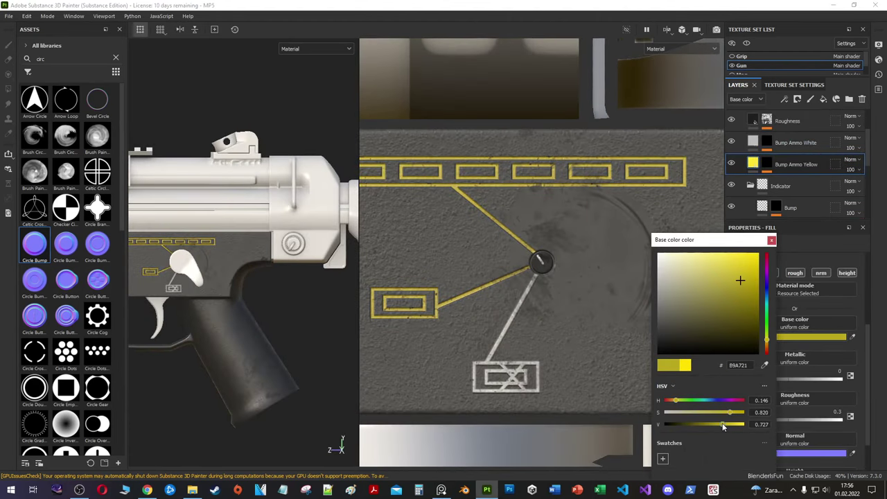
pyautogui.scroll(-1, 551, 261)
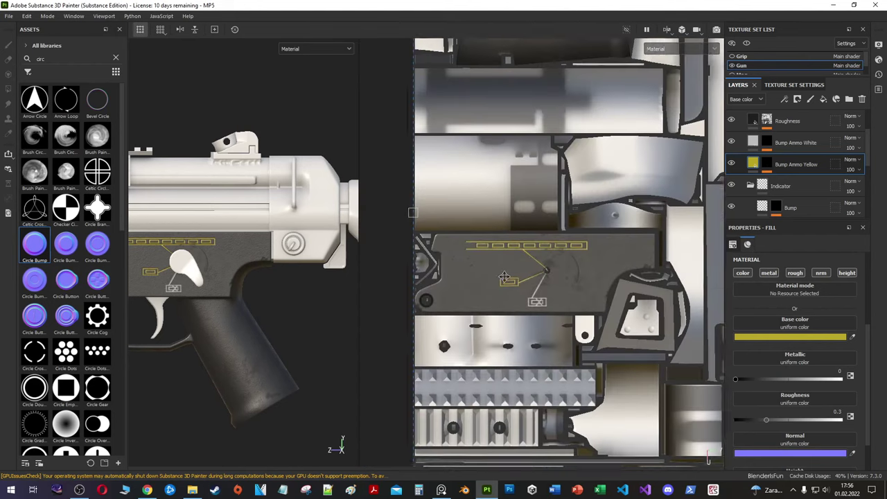
pyautogui.moveTo(535, 272); pyautogui.dragTo(745, 242, button='middle')
pyautogui.scroll(2, 790, 166)
# Step: Set the Roughness paint value to 1 and paint Diagonal Drips streaks near the bolt
pyautogui.click(788, 186)
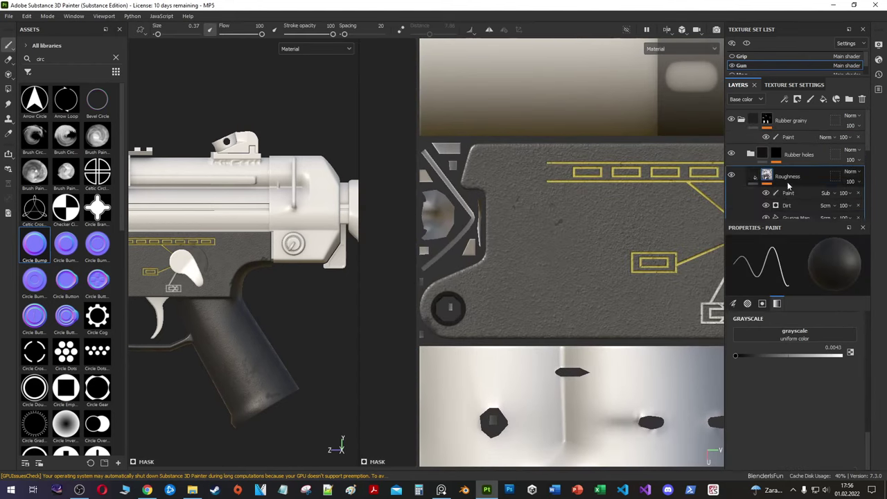
pyautogui.write('Manual')
pyautogui.moveTo(735, 356); pyautogui.dragTo(841, 355)
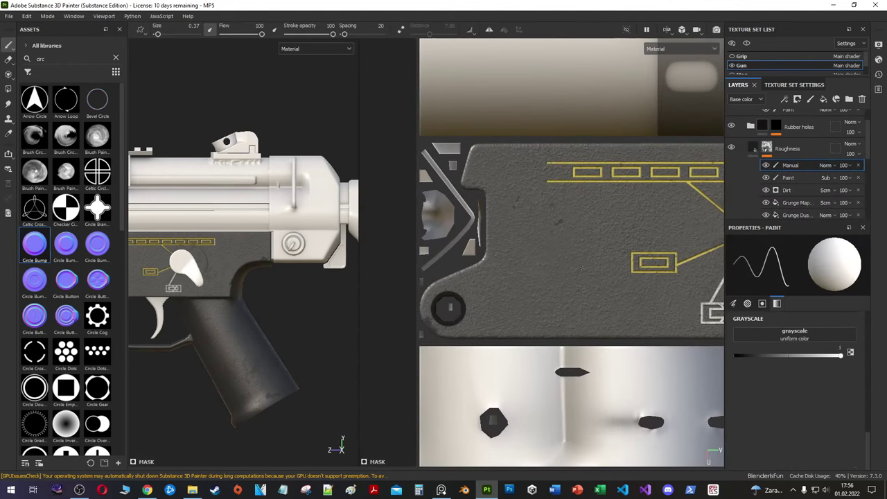
pyautogui.write('dp')
pyautogui.click(66, 99)
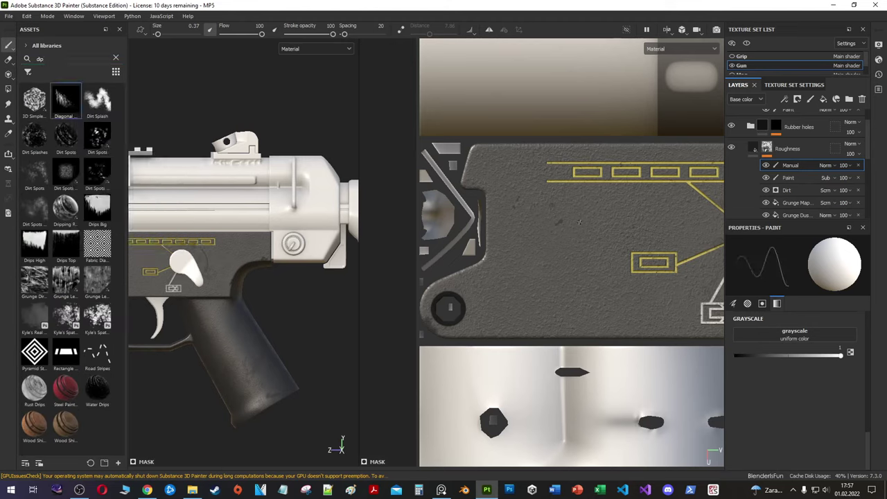
pyautogui.moveTo(523, 250); pyautogui.dragTo(547, 208)
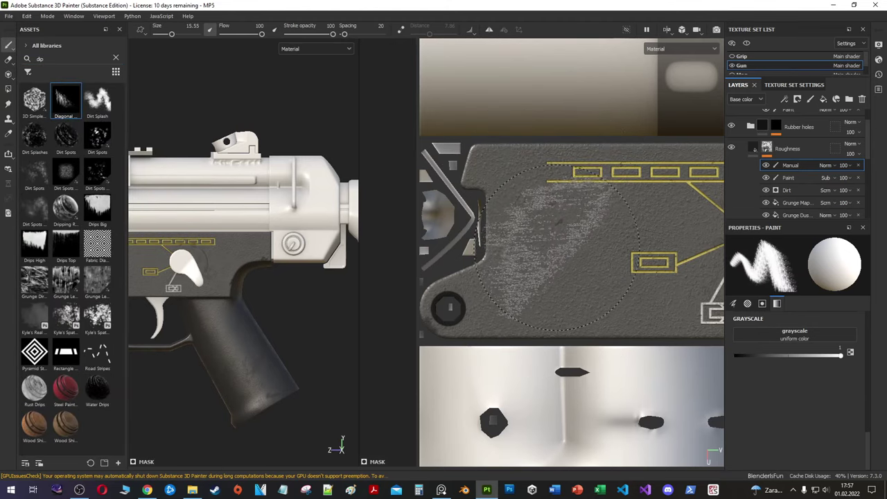
pyautogui.keyDown('ctrl'); pyautogui.moveTo(582, 249); pyautogui.dragTo(554, 249, button='right'); pyautogui.keyUp('ctrl')
pyautogui.moveTo(554, 249); pyautogui.dragTo(575, 229)
pyautogui.moveTo(554, 256)
pyautogui.keyDown('ctrl'); pyautogui.mouseDown(button='right')
pyautogui.moveTo(540, 256)
pyautogui.moveTo(555, 264)
pyautogui.mouseUp(button='right'); pyautogui.keyUp('ctrl')
# Step: Paint more drip streaks below the bolt knob and across the side panel
pyautogui.scroll(5, 539, 262)
pyautogui.scroll(-3, 539, 262)
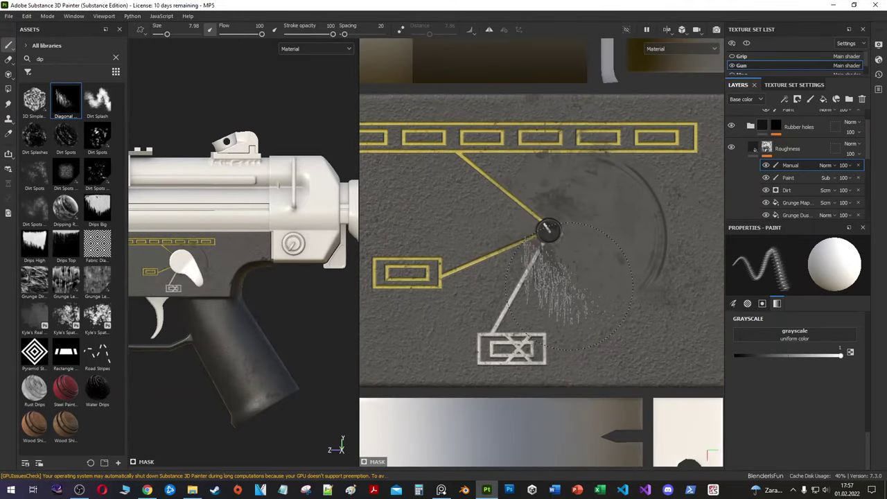
pyautogui.moveTo(548, 236); pyautogui.dragTo(598, 270)
pyautogui.scroll(-2, 548, 231)
pyautogui.scroll(4, 415, 277)
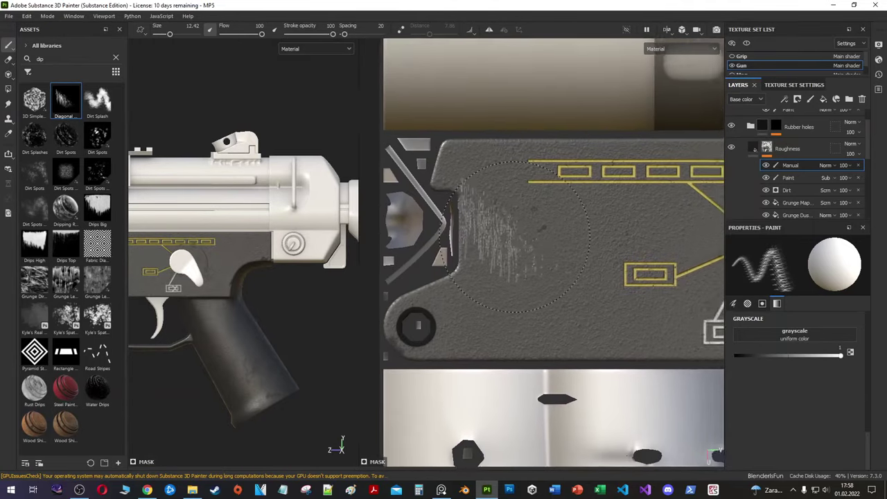
pyautogui.moveTo(402, 208); pyautogui.dragTo(430, 249)
pyautogui.keyDown('ctrl'); pyautogui.moveTo(444, 277); pyautogui.dragTo(471, 277, button='right'); pyautogui.keyUp('ctrl')
pyautogui.scroll(-3, 460, 259)
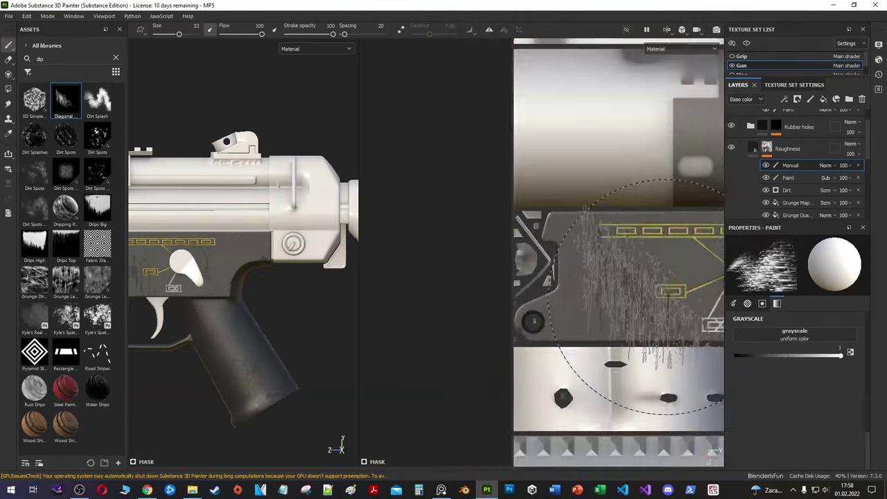
# Step: Inspect the Roughness fill, then reselect the Manual paint layer with a very fine brush
pyautogui.keyDown('alt'); pyautogui.click(738, 149); pyautogui.keyUp('alt')
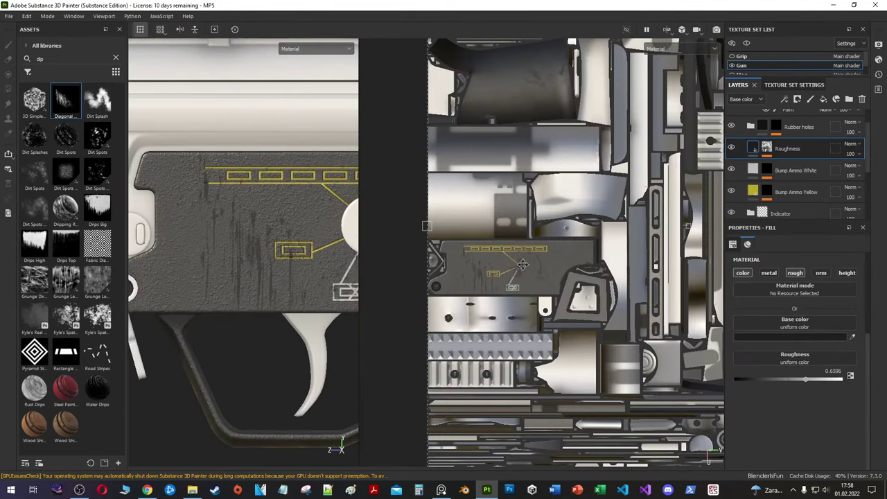
pyautogui.scroll(-3, 94, 160)
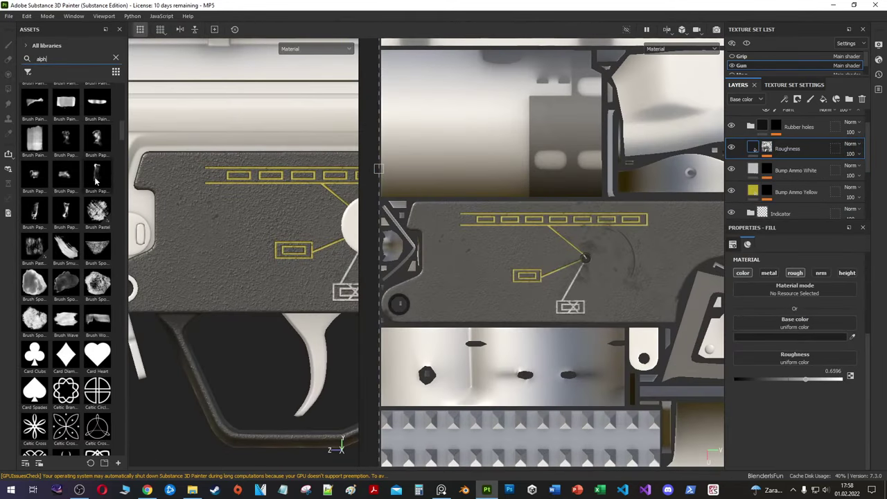
pyautogui.scroll(-3, 95, 170)
pyautogui.scroll(-3, 99, 184)
pyautogui.scroll(-3, 102, 195)
pyautogui.scroll(-5, 101, 208)
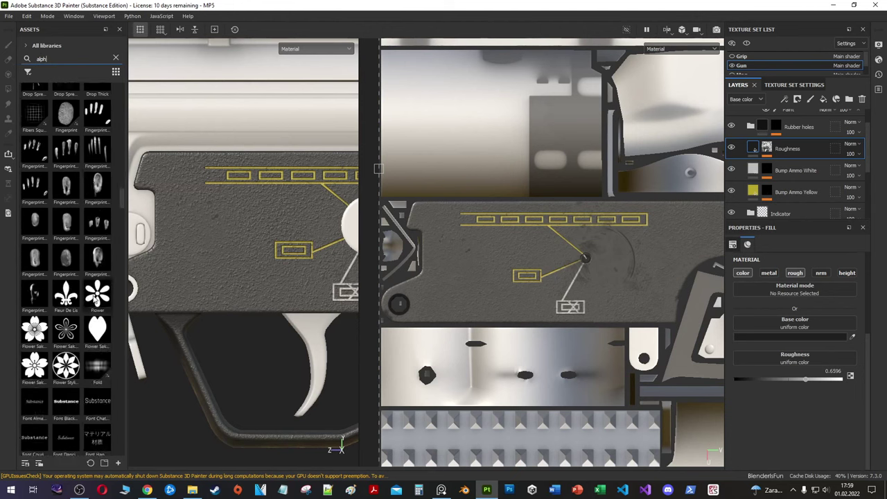
pyautogui.scroll(-5, 100, 263)
pyautogui.scroll(-5, 97, 318)
pyautogui.scroll(-2, 96, 388)
pyautogui.scroll(2, 491, 237)
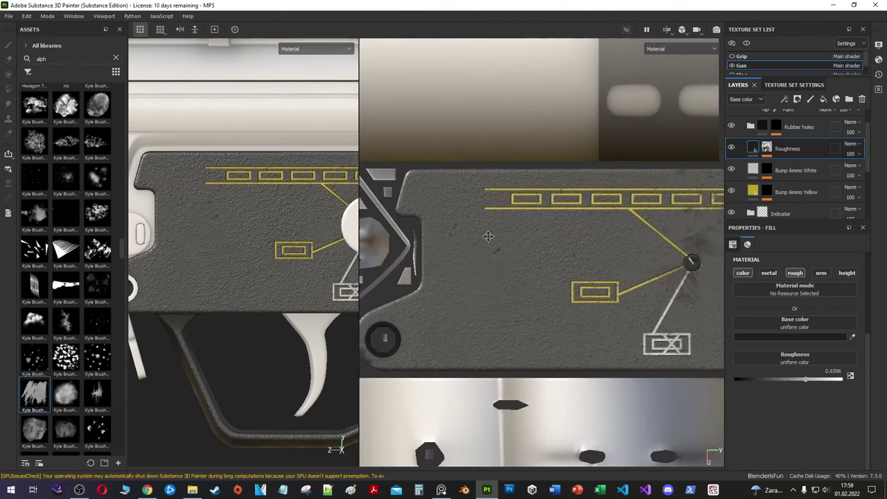
pyautogui.click(789, 165)
pyautogui.keyDown('ctrl'); pyautogui.moveTo(299, 229); pyautogui.dragTo(479, 277, button='right'); pyautogui.keyUp('ctrl')
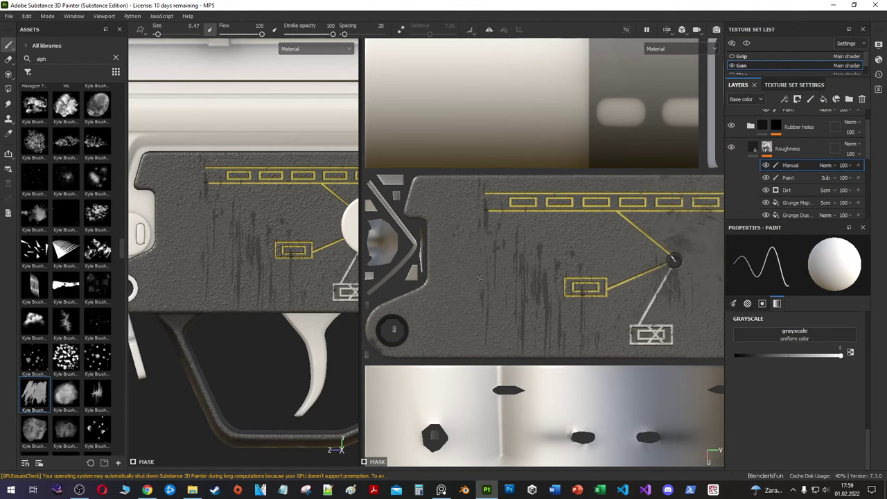
# Step: Switch to the Vein Long alpha and stamp a dark vertical scratch on the panel
pyautogui.scroll(-2, 41, 326)
pyautogui.scroll(-2, 38, 339)
pyautogui.scroll(-2, 31, 367)
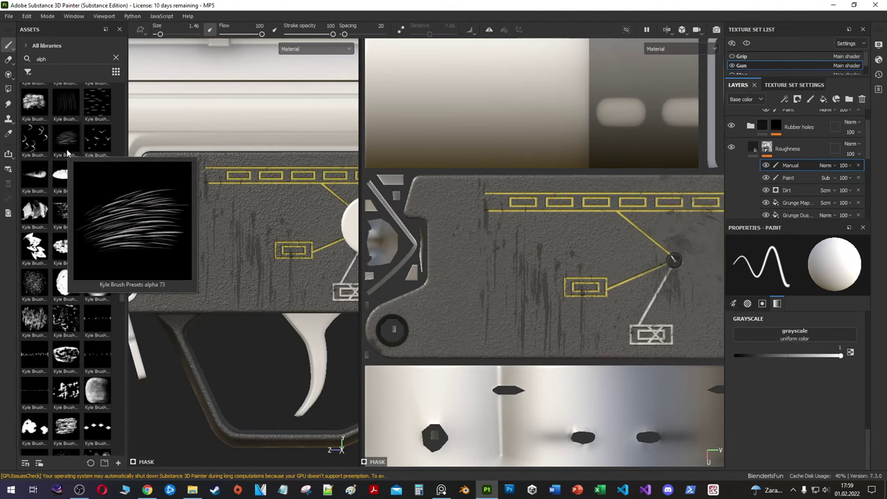
pyautogui.scroll(-3, 31, 381)
pyautogui.scroll(-3, 35, 395)
pyautogui.scroll(-3, 42, 415)
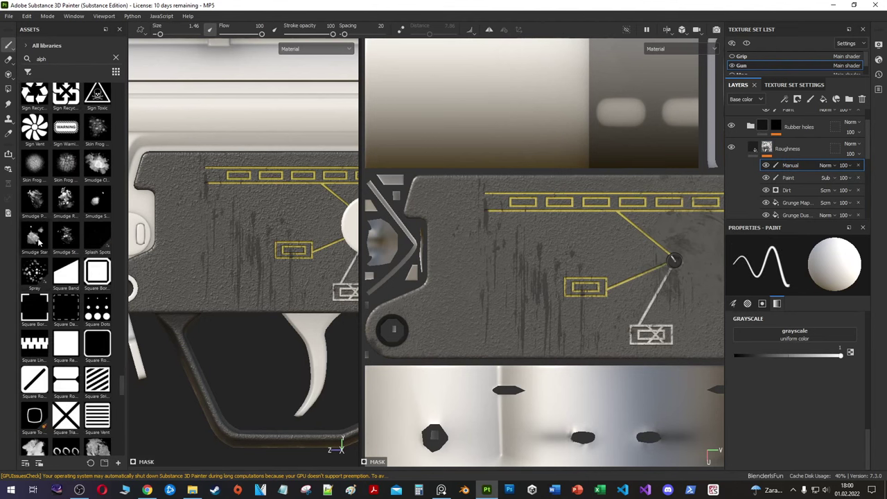
pyautogui.scroll(-3, 66, 312)
pyautogui.scroll(-3, 66, 311)
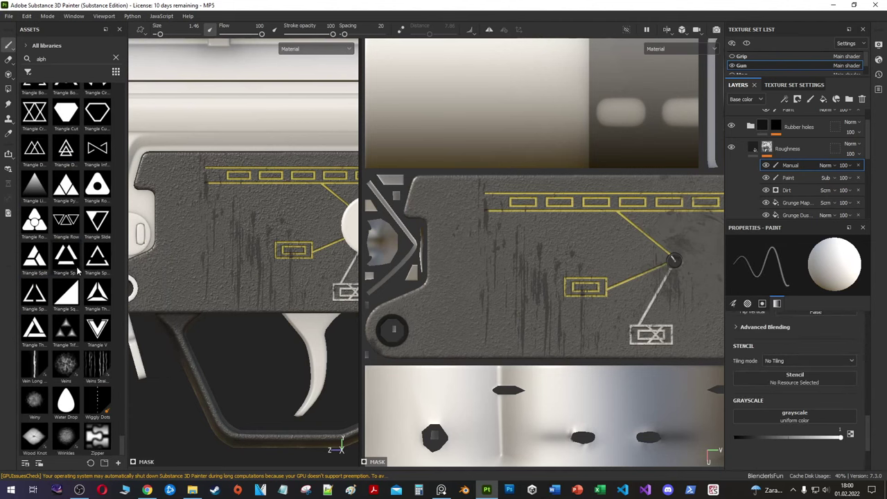
pyautogui.click(97, 364)
pyautogui.click(35, 364)
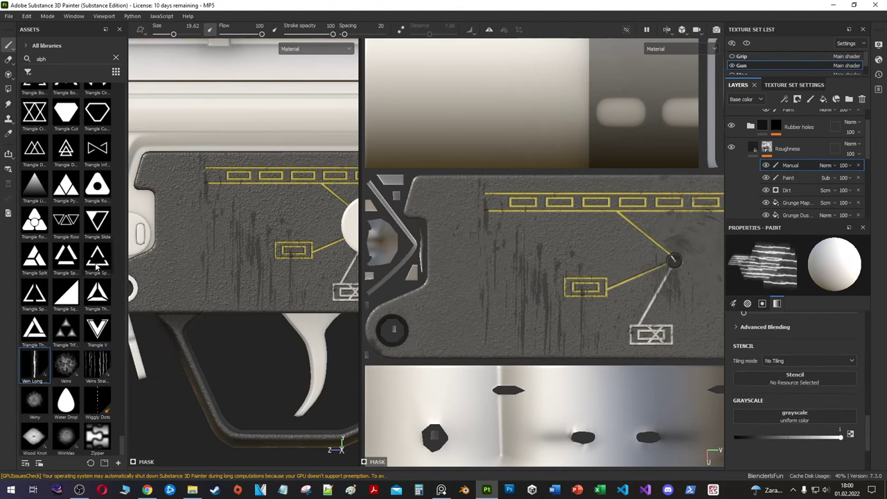
pyautogui.click(483, 265)
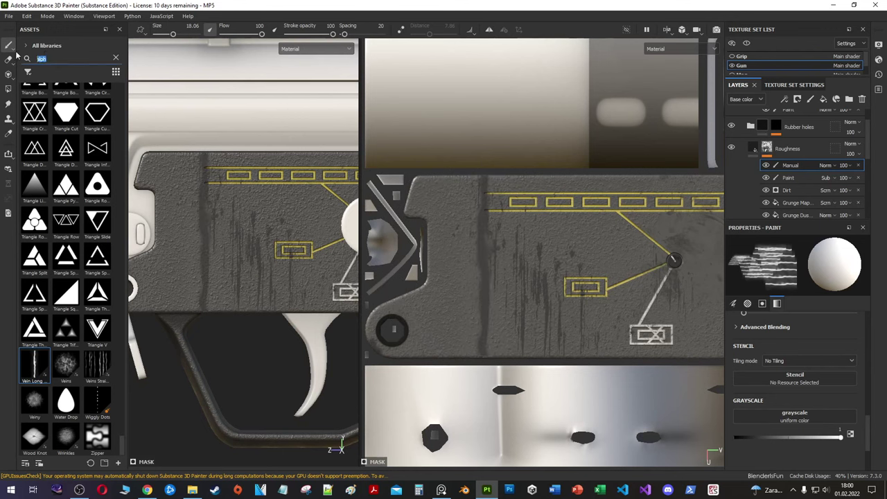
# Step: Choose the Dirt 2 brush and erase dirt spots on the side panel's roughness
pyautogui.write('dirt bru')
pyautogui.click(65, 244)
pyautogui.scroll(3, 566, 332)
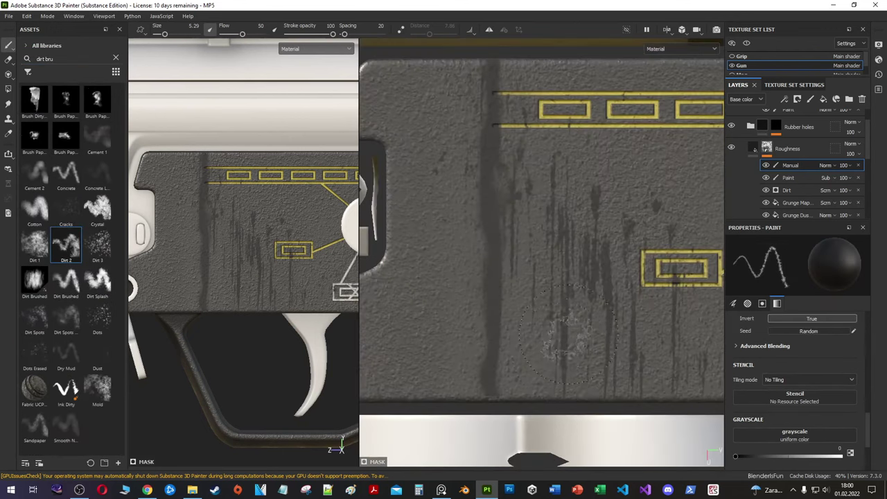
pyautogui.scroll(-2, 567, 332)
pyautogui.press('e')
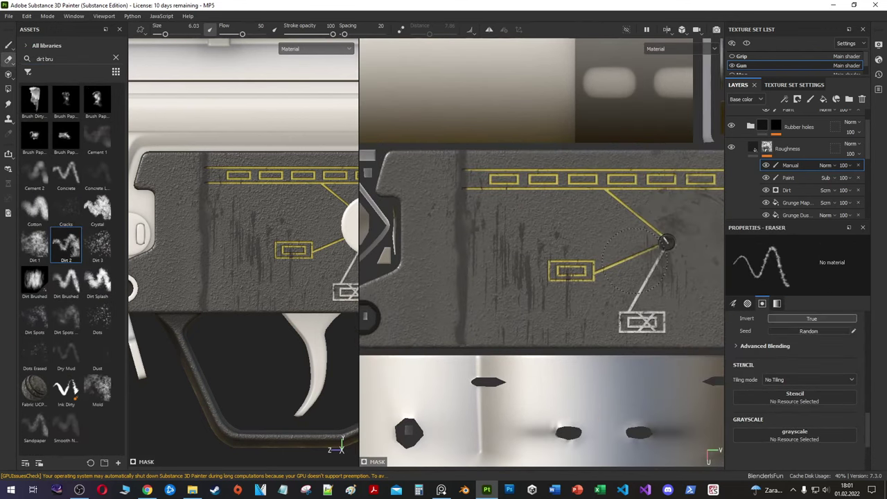
pyautogui.scroll(3, 563, 218)
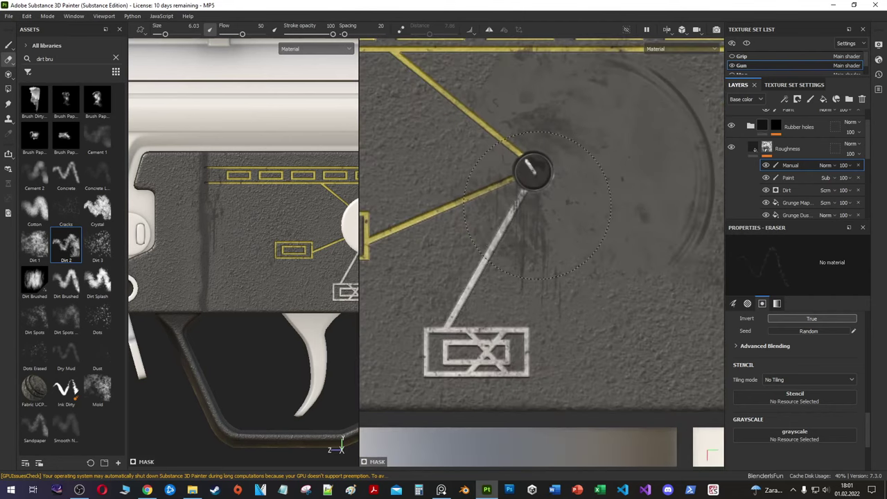
pyautogui.scroll(-3, 535, 204)
pyautogui.scroll(2, 559, 233)
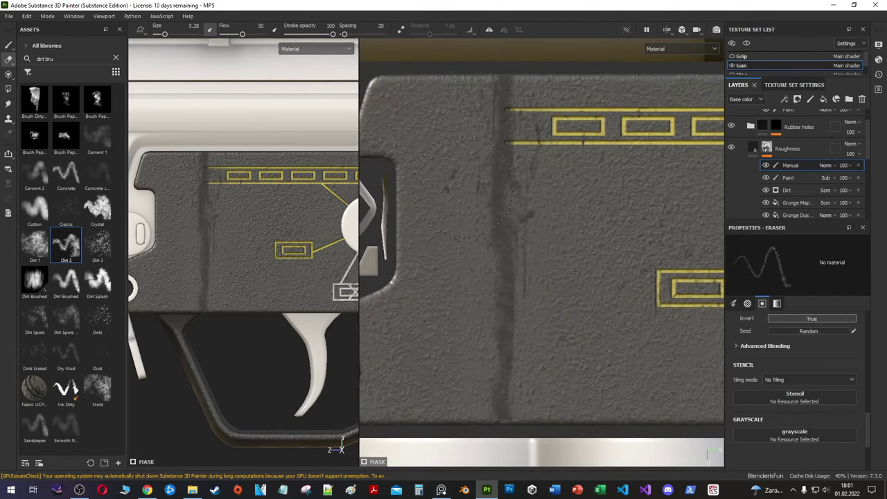
# Step: Alternate black dirt painting and erasing with a slightly larger brush to refine the grime
pyautogui.press('1')
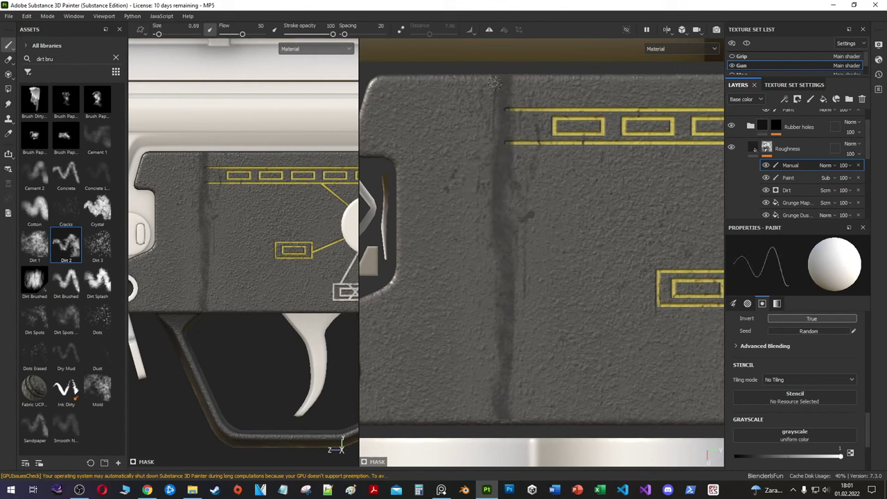
pyautogui.press('x')
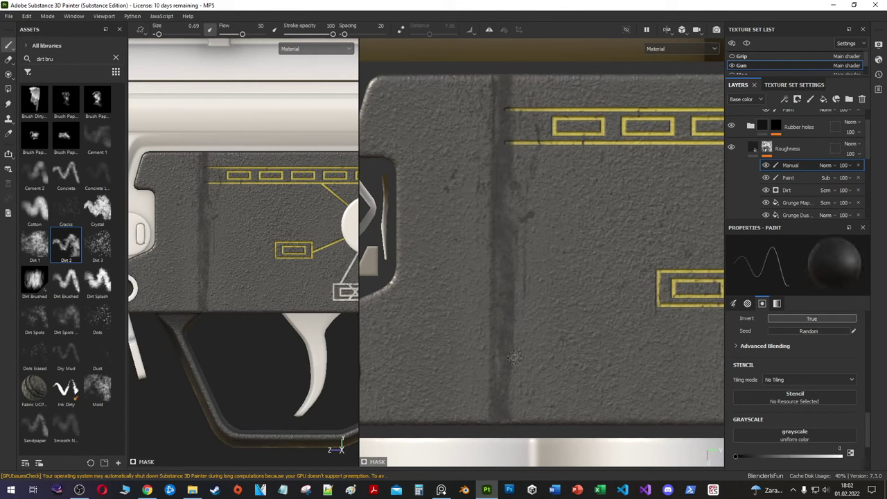
pyautogui.press('2')
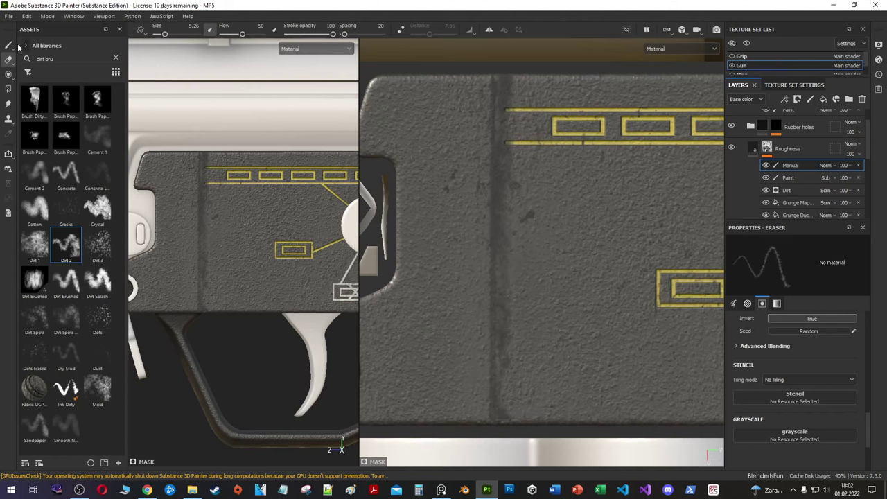
pyautogui.press('1')
pyautogui.press(']')
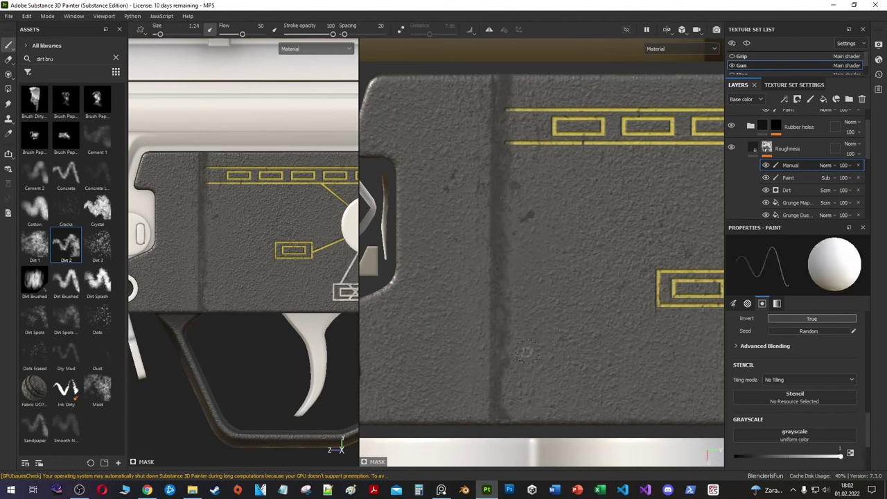
pyautogui.press('2')
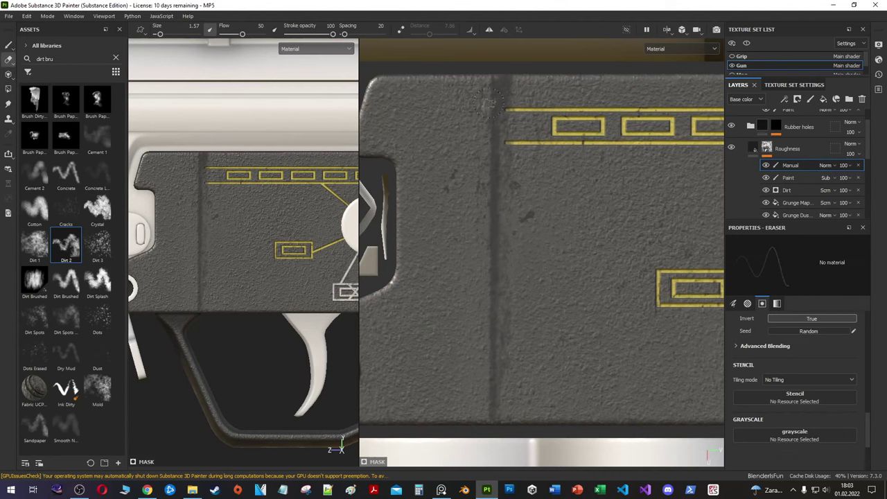
pyautogui.moveTo(277, 208)
pyautogui.keyDown('alt'); pyautogui.mouseDown()
pyautogui.moveTo(230, 241)
pyautogui.moveTo(239, 243)
pyautogui.mouseUp(); pyautogui.keyUp('alt')
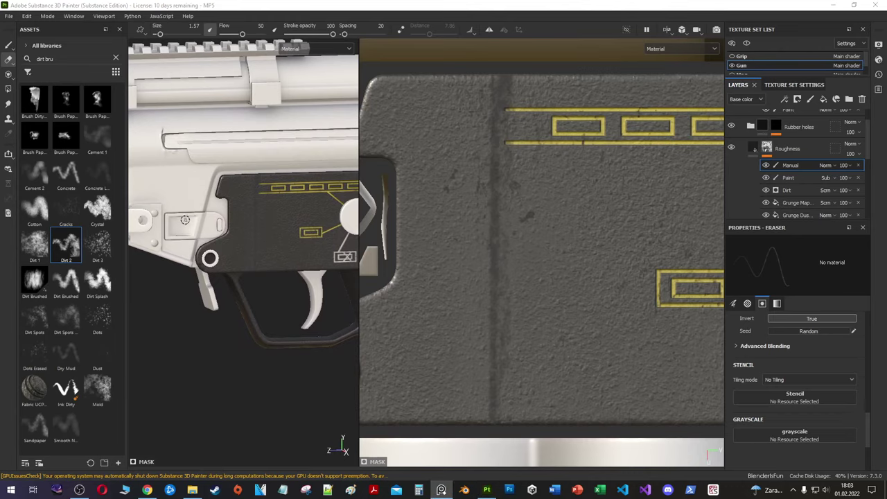
# Step: Switch the viewport layout to 3D only and orbit to view the receiver head-on
pyautogui.click(666, 29)
pyautogui.click(676, 57)
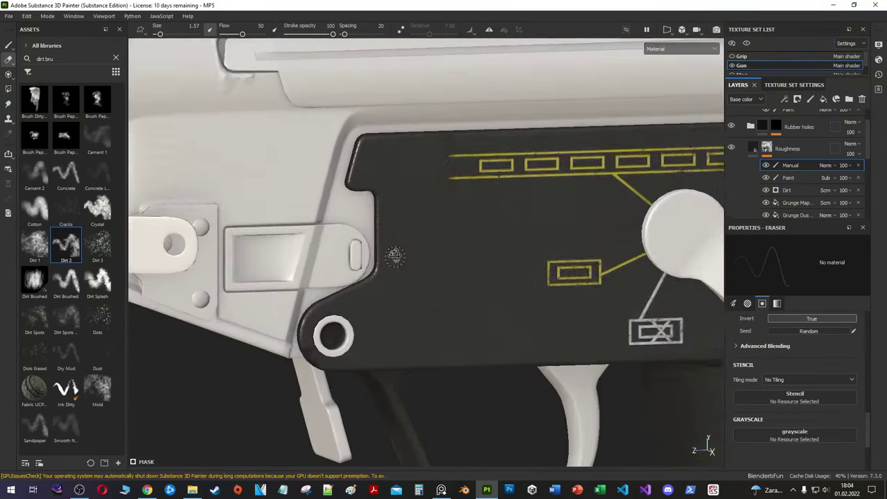
pyautogui.moveTo(393, 255)
pyautogui.keyDown('alt'); pyautogui.mouseDown()
pyautogui.moveTo(388, 237)
pyautogui.moveTo(356, 249)
pyautogui.moveTo(332, 240)
pyautogui.mouseUp(); pyautogui.keyUp('alt')
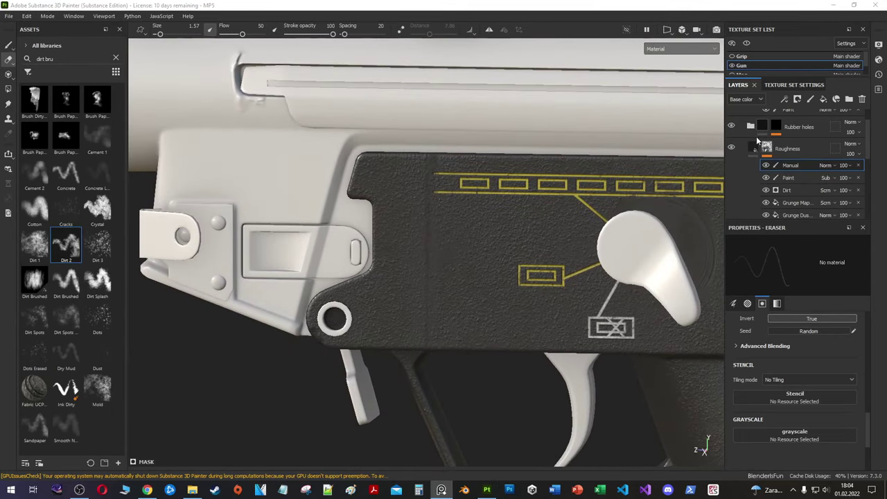
pyautogui.click(755, 148)
# Step: Add a 'Dark Gray Metal' folder with a pasted black mask and enable polygon fill on it
pyautogui.click(848, 99)
pyautogui.doubleClick(769, 120)
pyautogui.write('Dark Gray Metal')
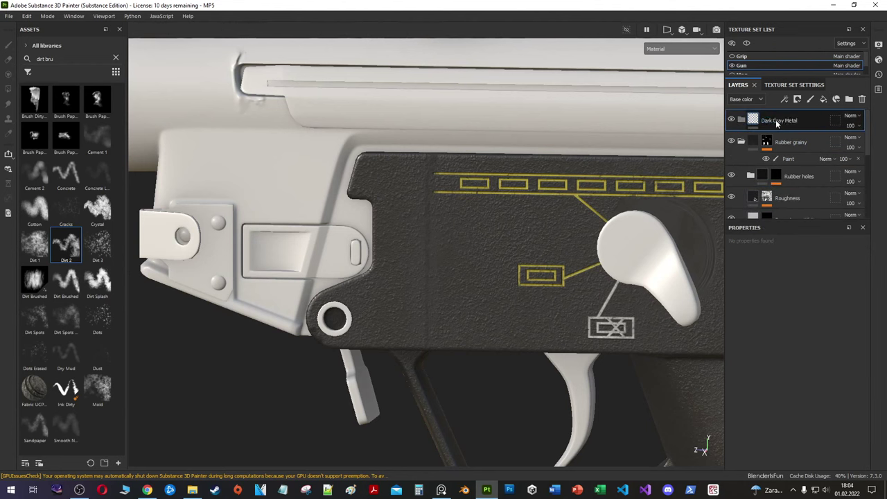
pyautogui.hotkey('ctrl', 'v')
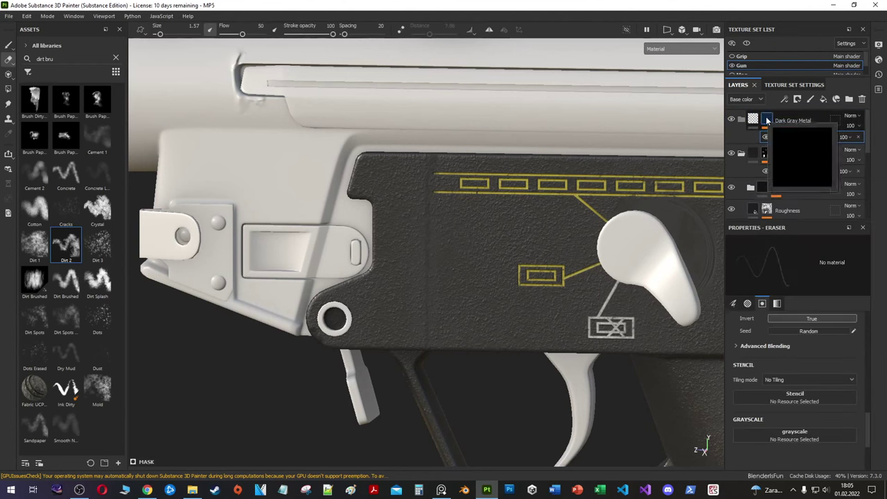
pyautogui.keyDown('alt'); pyautogui.click(764, 122); pyautogui.keyUp('alt')
pyautogui.press('4')
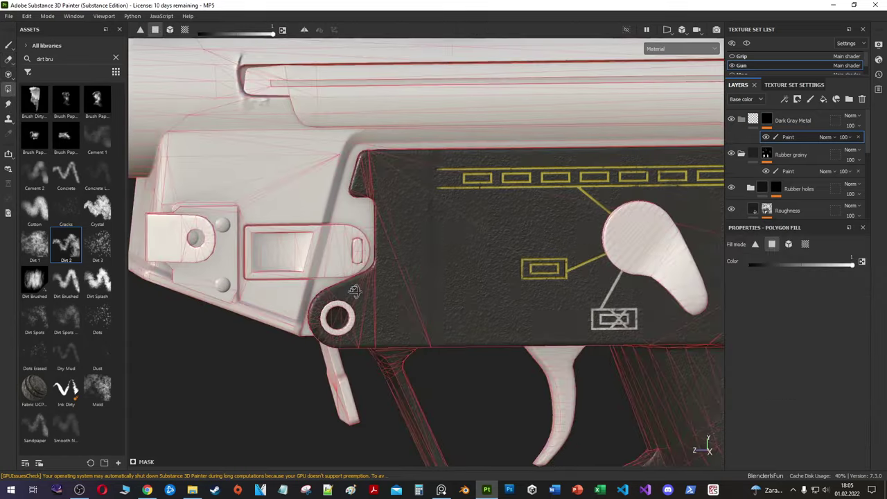
# Step: Fill the bolt mesh piece and the receiver end-cap UV island into the mask
pyautogui.click(170, 29)
pyautogui.click(408, 229)
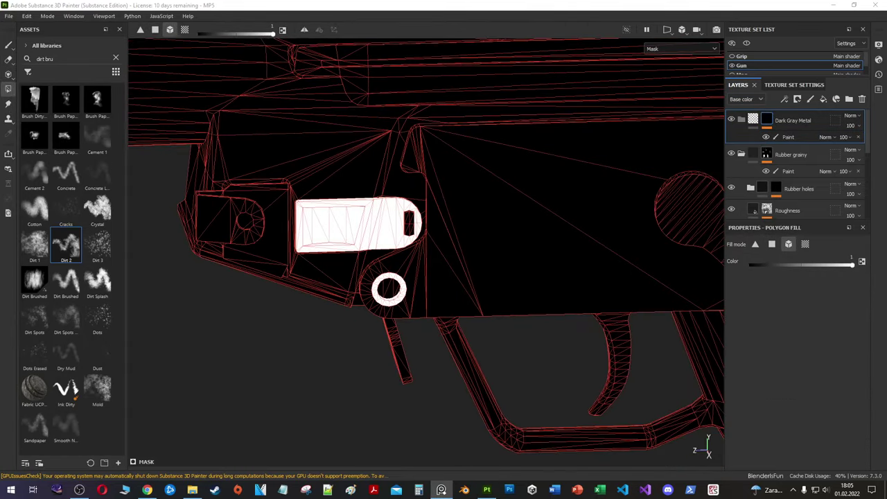
pyautogui.keyDown('alt'); pyautogui.moveTo(409, 228); pyautogui.dragTo(440, 220); pyautogui.keyUp('alt')
pyautogui.keyDown('alt'); pyautogui.moveTo(490, 270); pyautogui.dragTo(272, 248); pyautogui.keyUp('alt')
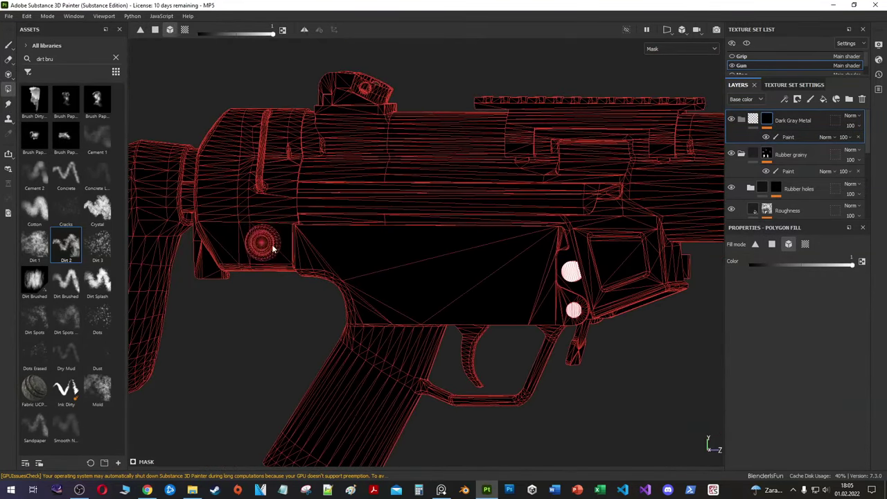
pyautogui.keyDown('alt'); pyautogui.moveTo(267, 192); pyautogui.dragTo(287, 212); pyautogui.keyUp('alt')
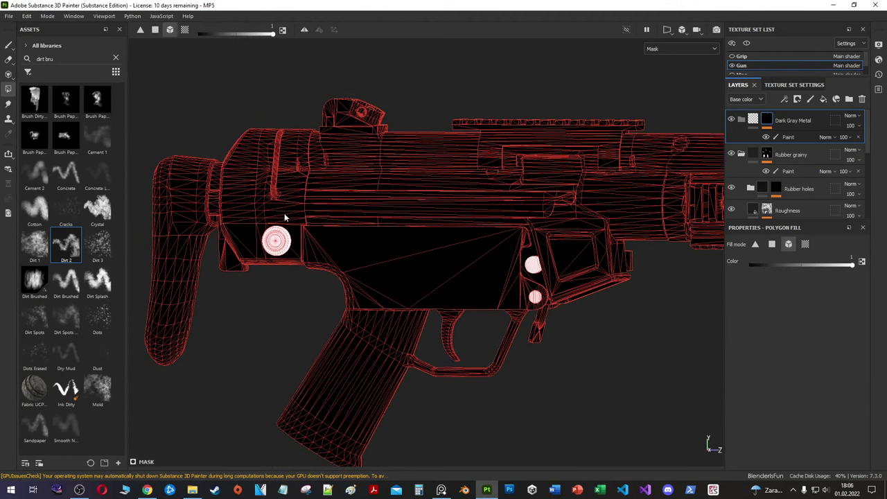
pyautogui.click(184, 29)
pyautogui.click(267, 182)
pyautogui.keyDown('alt'); pyautogui.moveTo(267, 182); pyautogui.dragTo(453, 225); pyautogui.keyUp('alt')
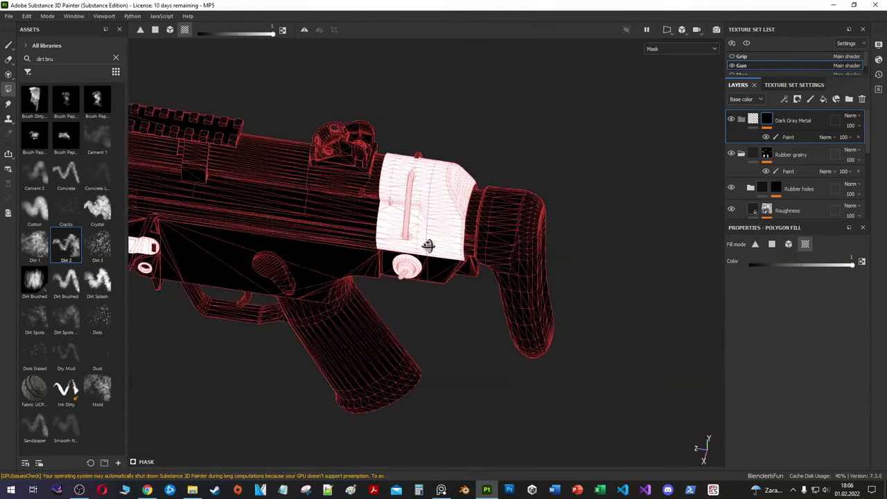
pyautogui.scroll(3, 453, 226)
pyautogui.scroll(-2, 431, 198)
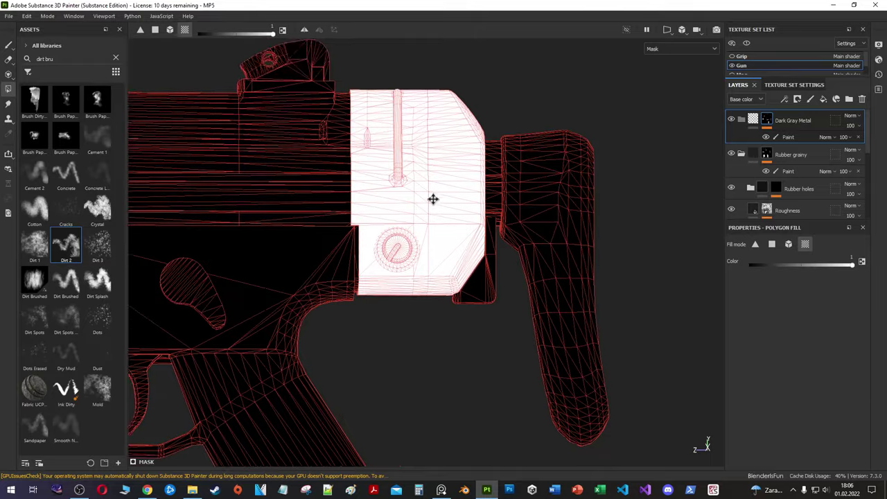
pyautogui.moveTo(432, 198)
pyautogui.keyDown('alt'); pyautogui.mouseDown()
pyautogui.moveTo(360, 240)
pyautogui.moveTo(360, 281)
pyautogui.moveTo(323, 248)
pyautogui.moveTo(443, 75)
pyautogui.mouseUp(); pyautogui.keyUp('alt')
# Step: Fill the band's receiver triangles into the mask and check it in material view
pyautogui.moveTo(396, 286)
pyautogui.mouseDown()
pyautogui.moveTo(340, 69)
pyautogui.moveTo(426, 396)
pyautogui.moveTo(579, 180)
pyautogui.moveTo(389, 188)
pyautogui.mouseUp()
pyautogui.press('m')
pyautogui.press('x')
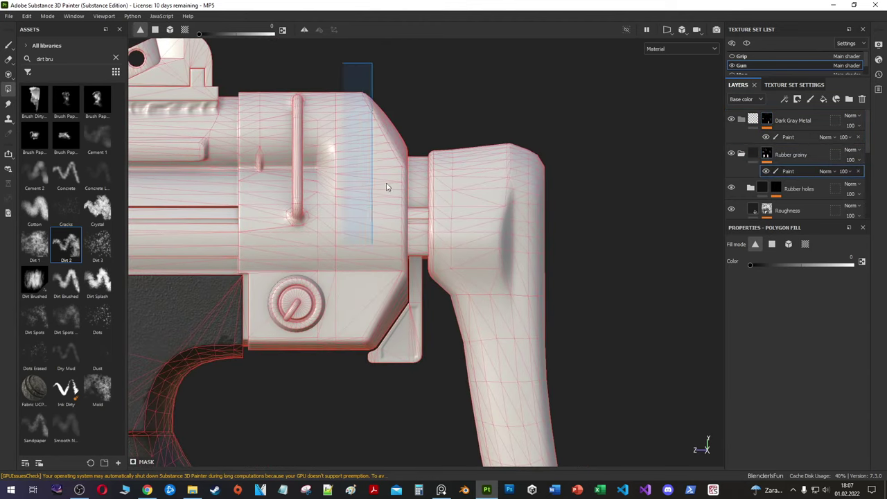
pyautogui.moveTo(358, 74); pyautogui.dragTo(359, 351)
pyautogui.moveTo(375, 149); pyautogui.dragTo(375, 148)
pyautogui.keyDown('alt'); pyautogui.moveTo(375, 148); pyautogui.dragTo(372, 255); pyautogui.keyUp('alt')
# Step: Switch to UV chunk fill and orbit around to inspect the knob and dark band
pyautogui.press('4')
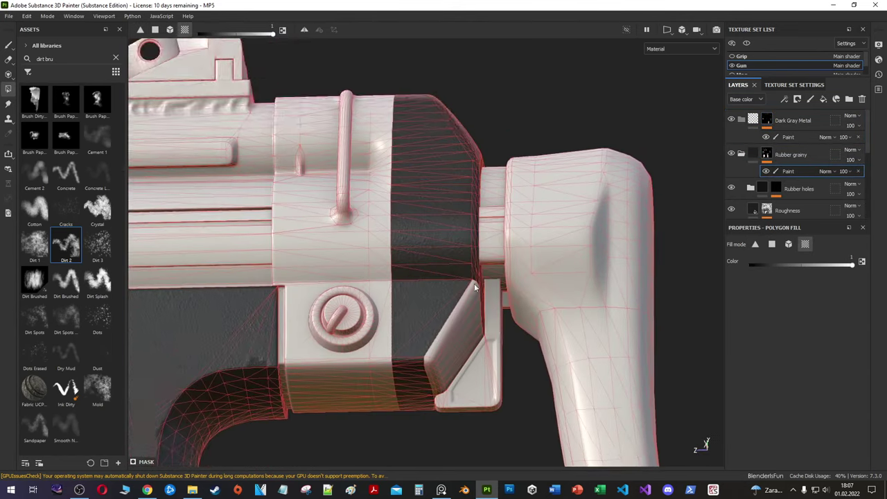
pyautogui.keyDown('alt'); pyautogui.moveTo(376, 387); pyautogui.dragTo(189, 201); pyautogui.keyUp('alt')
pyautogui.scroll(3, 385, 185)
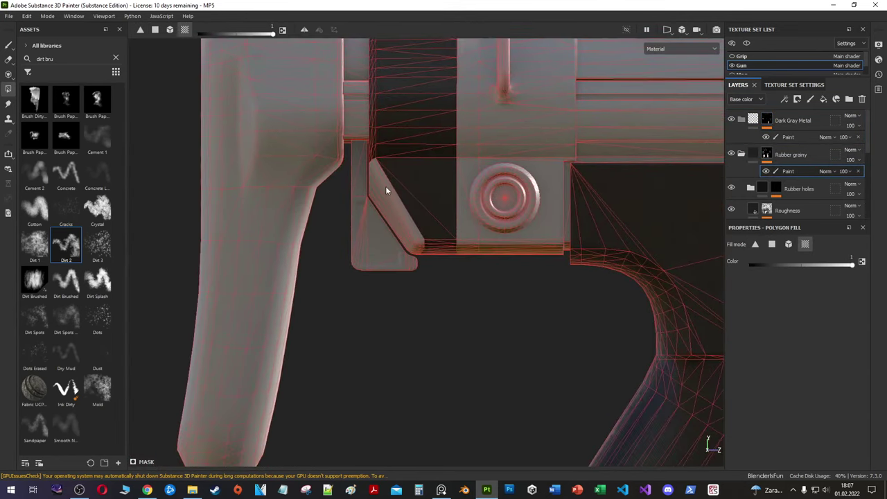
pyautogui.scroll(2, 389, 220)
pyautogui.scroll(-3, 381, 308)
pyautogui.keyDown('alt'); pyautogui.moveTo(287, 267); pyautogui.dragTo(468, 247); pyautogui.keyUp('alt')
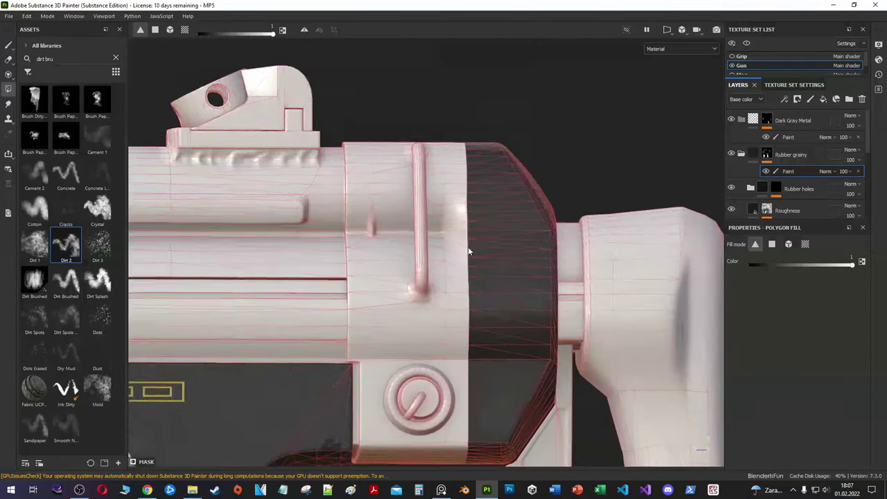
pyautogui.scroll(2, 468, 246)
# Step: Add a fill layer named Base with Metallic 1, a darker grey base colour and Roughness 0.2255
pyautogui.click(767, 123)
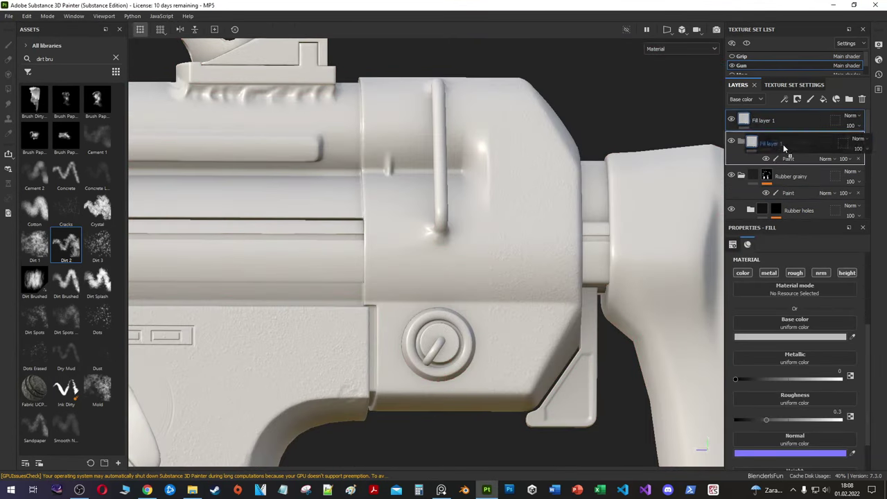
pyautogui.doubleClick(776, 142)
pyautogui.write('Base')
pyautogui.moveTo(762, 379); pyautogui.dragTo(841, 380)
pyautogui.click(790, 337)
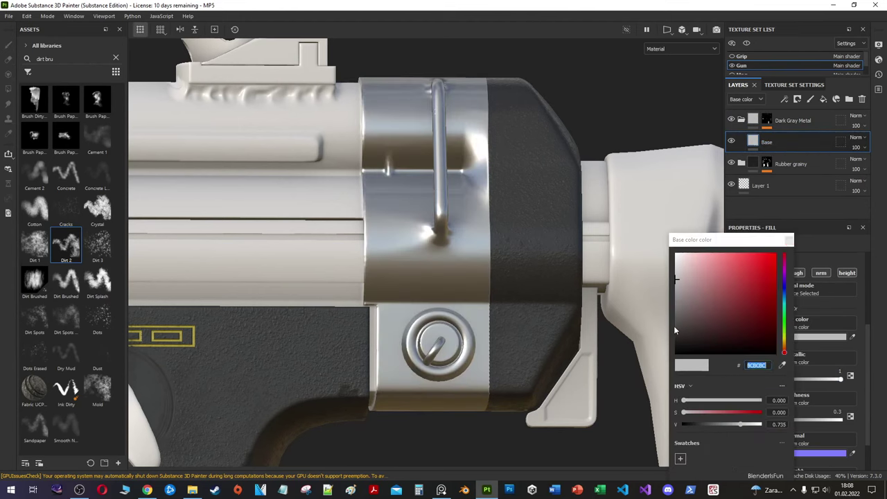
pyautogui.click(669, 322)
pyautogui.click(774, 414)
pyautogui.moveTo(775, 417); pyautogui.dragTo(759, 418)
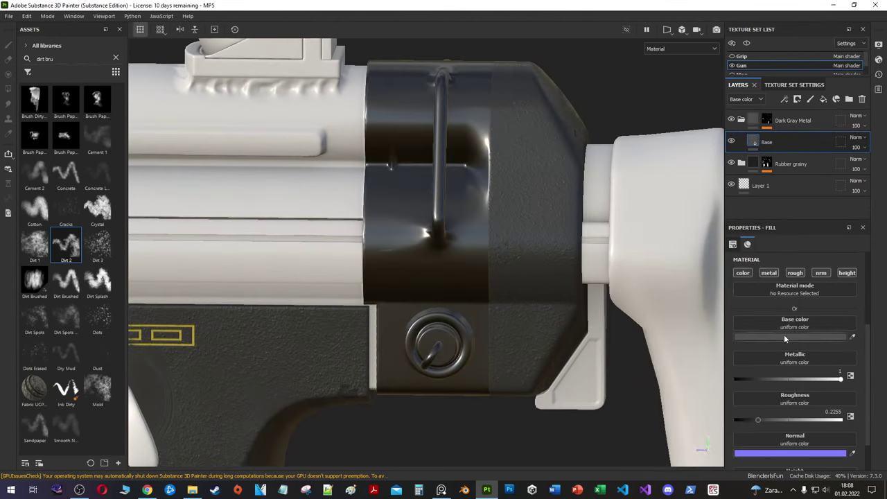
pyautogui.click(784, 336)
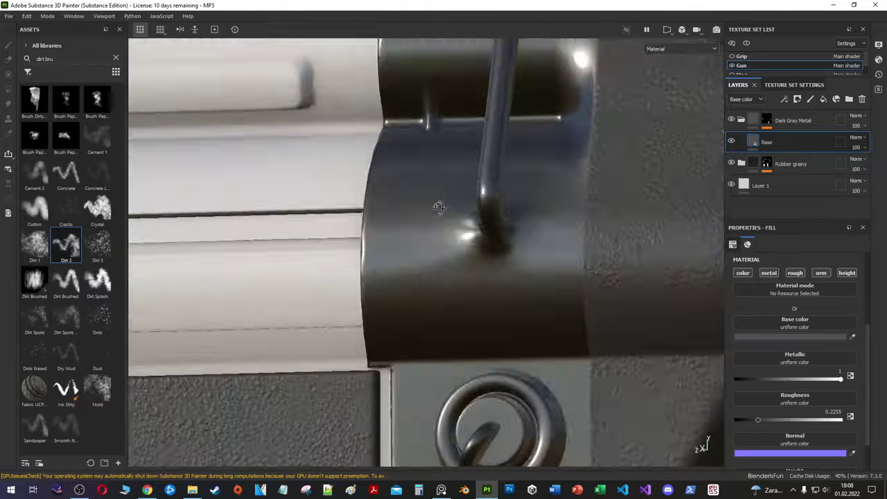
# Step: Inspect the glossy band, move Base into the Dark Gray Metal folder, and select the new fill layer
pyautogui.keyDown('alt'); pyautogui.moveTo(415, 249); pyautogui.dragTo(346, 208, button='middle'); pyautogui.keyUp('alt')
pyautogui.scroll(-3, 426, 252)
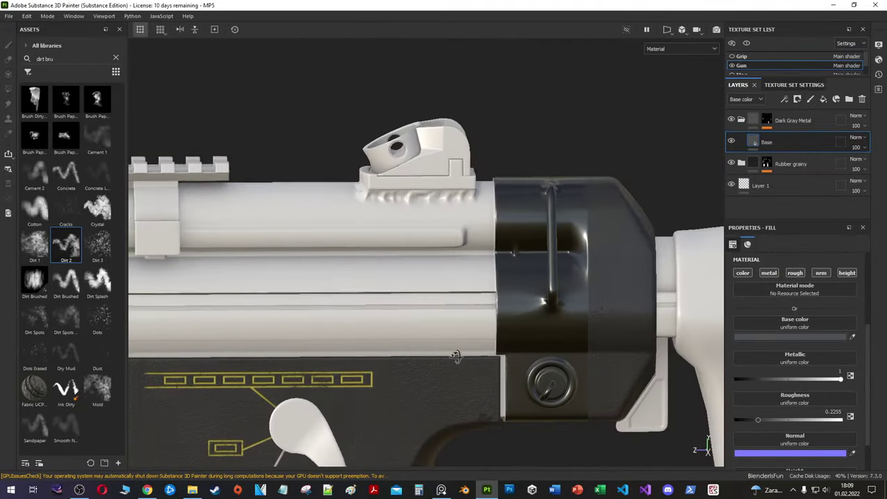
pyautogui.keyDown('alt'); pyautogui.moveTo(426, 253); pyautogui.dragTo(455, 356, button='middle'); pyautogui.keyUp('alt')
pyautogui.scroll(3, 455, 356)
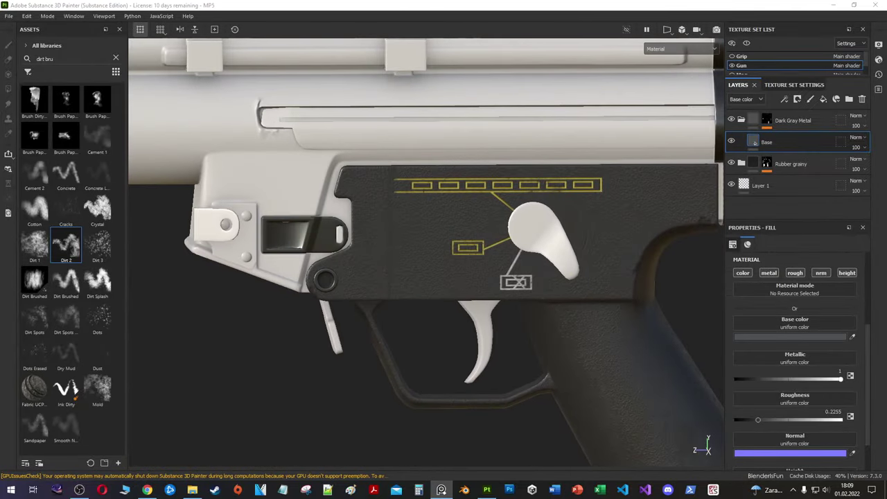
pyautogui.moveTo(762, 142); pyautogui.dragTo(743, 122)
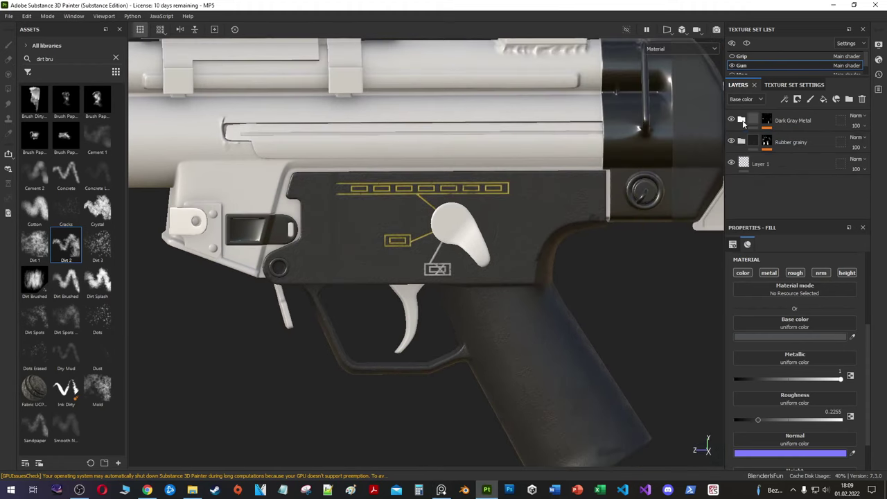
pyautogui.scroll(-3, 796, 179)
pyautogui.click(812, 163)
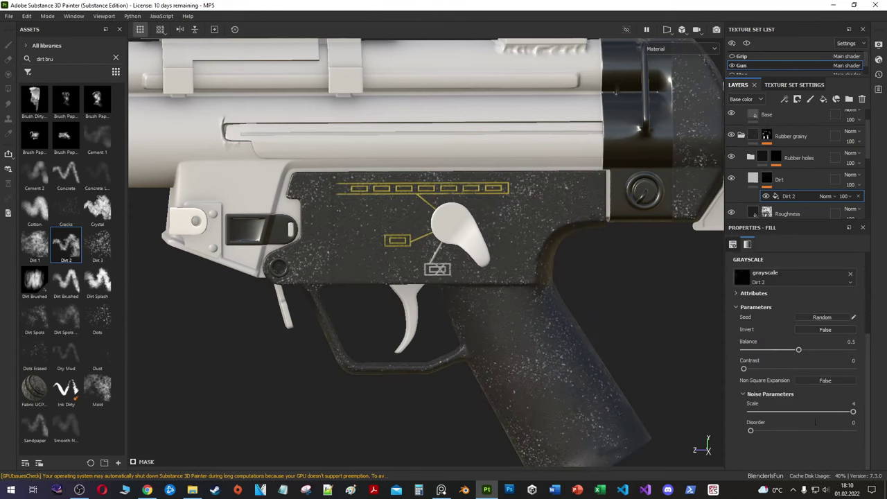
# Step: Lower the Dirt 2 mask balance to 0.03 and give the Dirt fill a mid-grey base colour
pyautogui.moveTo(794, 354); pyautogui.dragTo(770, 354)
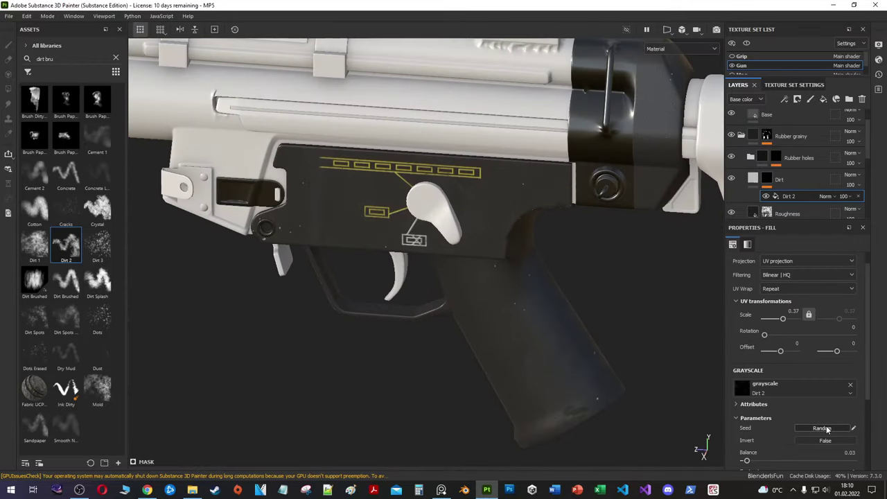
pyautogui.scroll(1, 759, 306)
pyautogui.click(755, 179)
pyautogui.scroll(3, 461, 244)
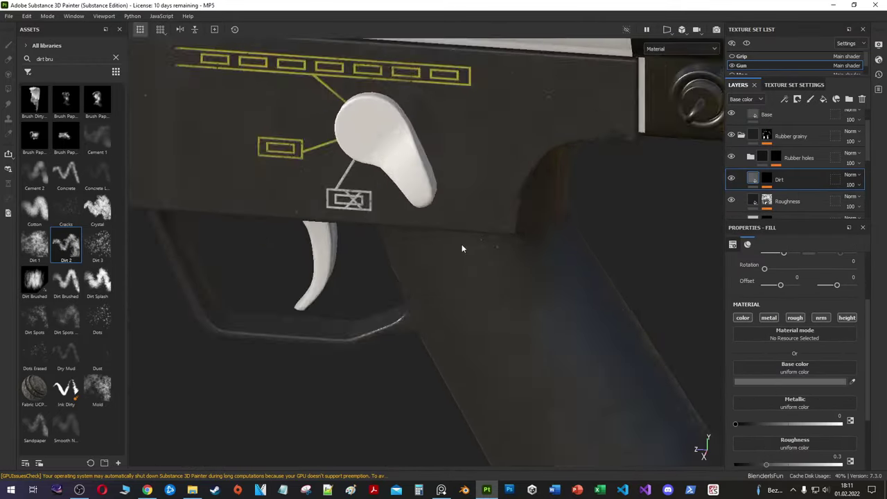
pyautogui.scroll(4, 517, 258)
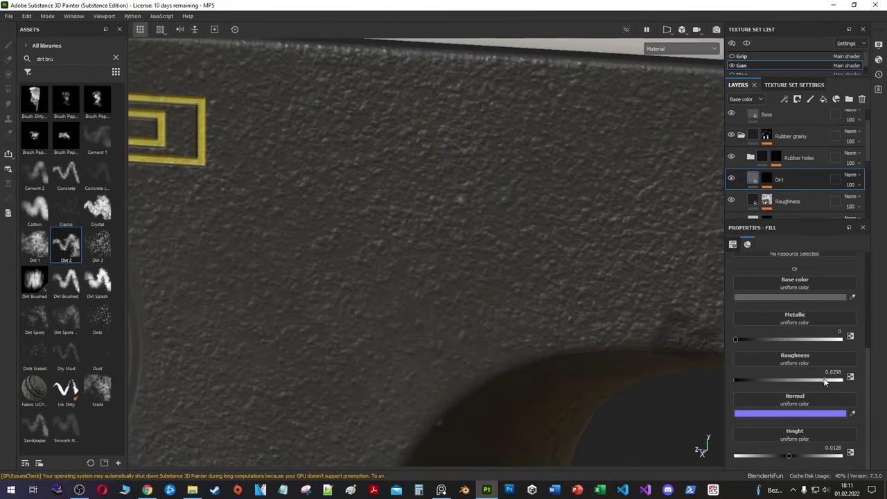
pyautogui.click(790, 297)
pyautogui.scroll(-5, 485, 277)
pyautogui.keyDown('alt'); pyautogui.moveTo(416, 291); pyautogui.dragTo(487, 326); pyautogui.keyUp('alt')
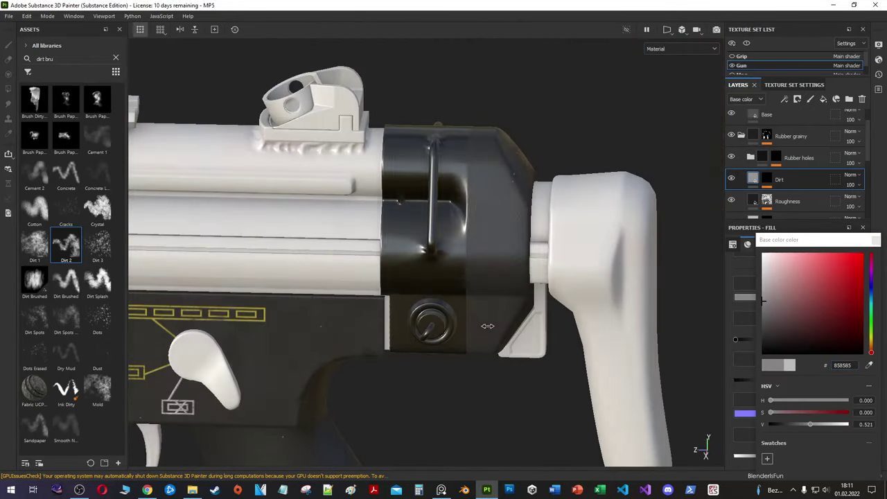
pyautogui.scroll(4, 487, 325)
pyautogui.scroll(3, 785, 177)
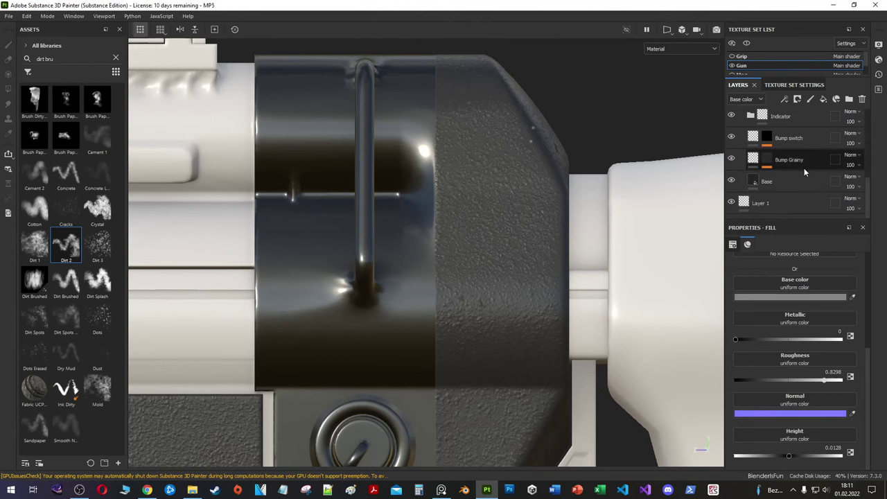
# Step: Select the Bump Grainy layer and pick the Basic Soft brush from an asset search for 'bas'
pyautogui.click(804, 168)
pyautogui.tripleClick(70, 58)
pyautogui.write('solid')
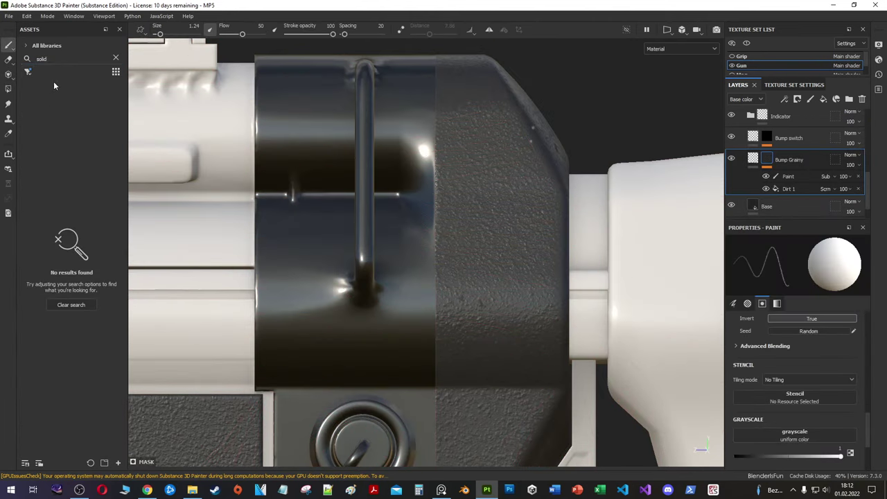
pyautogui.hotkey('ctrl', 'a')
pyautogui.write('bas')
pyautogui.click(97, 100)
pyautogui.scroll(5, 360, 416)
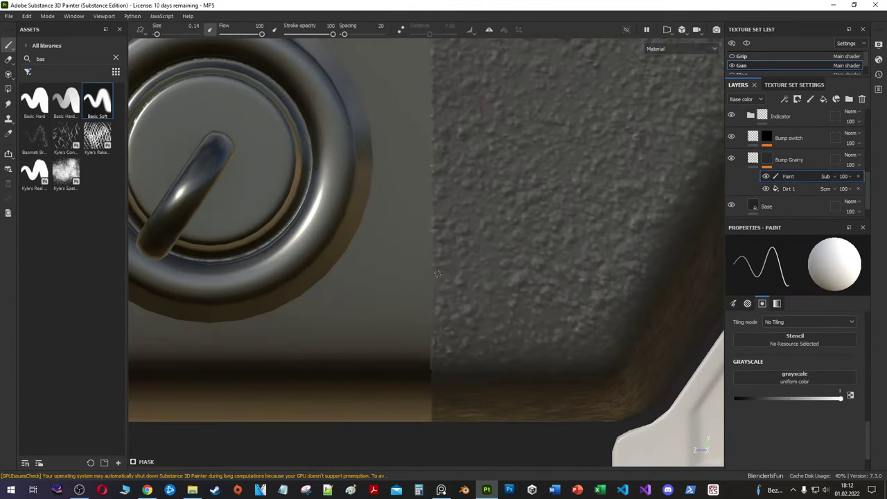
# Step: Select the Dark Gray Metal folder's mask to show it in mask view
pyautogui.rightClick(757, 192)
pyautogui.press('Escape')
pyautogui.scroll(-3, 489, 242)
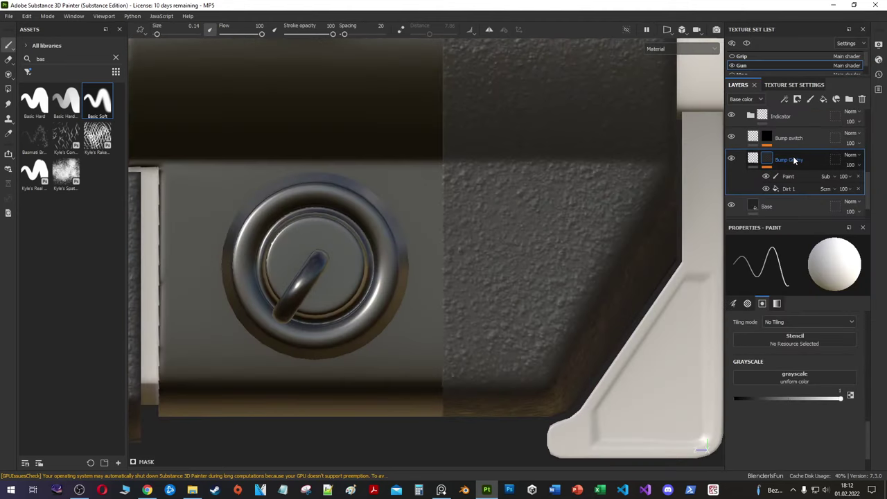
pyautogui.scroll(2, 449, 303)
pyautogui.scroll(-2, 449, 302)
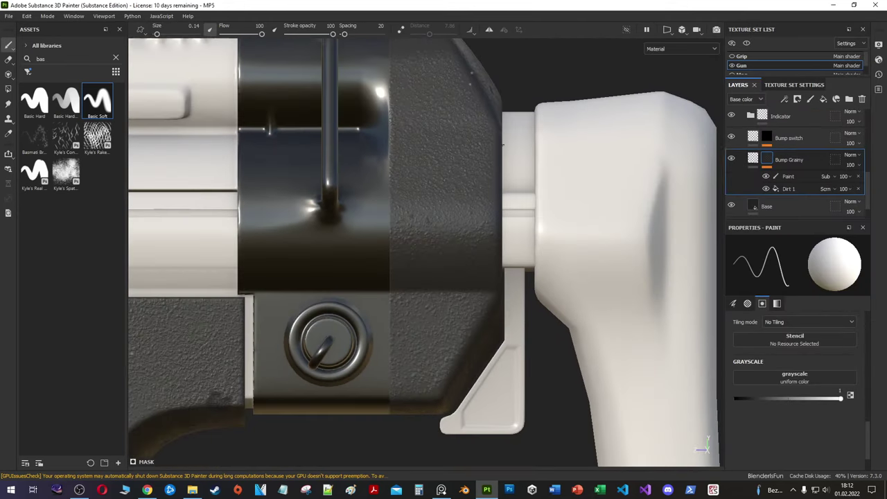
pyautogui.scroll(-3, 755, 143)
pyautogui.click(755, 144)
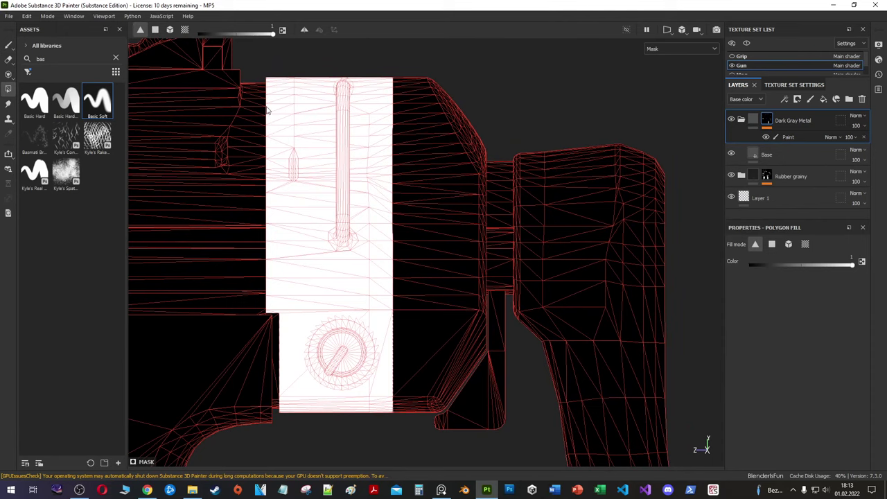
# Step: Switch to brush painting, toggle the mask view, and swap the paint colour between black and white
pyautogui.press('1')
pyautogui.press('m')
pyautogui.scroll(2, 682, 145)
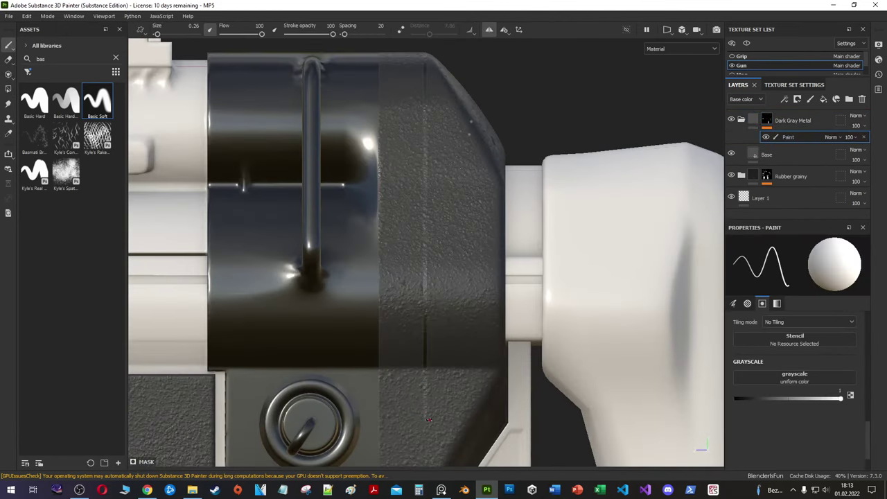
pyautogui.moveTo(429, 419)
pyautogui.keyDown('alt'); pyautogui.mouseDown()
pyautogui.moveTo(452, 153)
pyautogui.moveTo(414, 228)
pyautogui.moveTo(427, 192)
pyautogui.moveTo(443, 264)
pyautogui.mouseUp(); pyautogui.keyUp('alt')
pyautogui.press('m')
pyautogui.scroll(2, 443, 263)
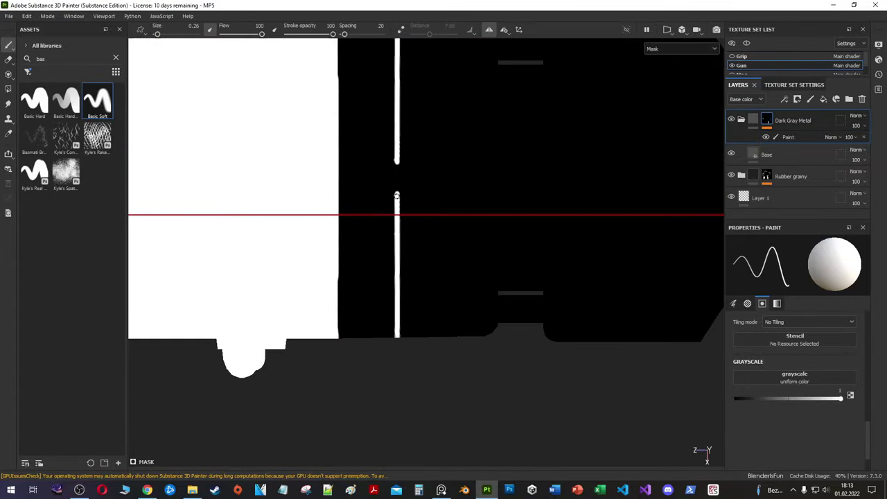
pyautogui.scroll(2, 388, 162)
pyautogui.scroll(2, 389, 162)
pyautogui.press('x')
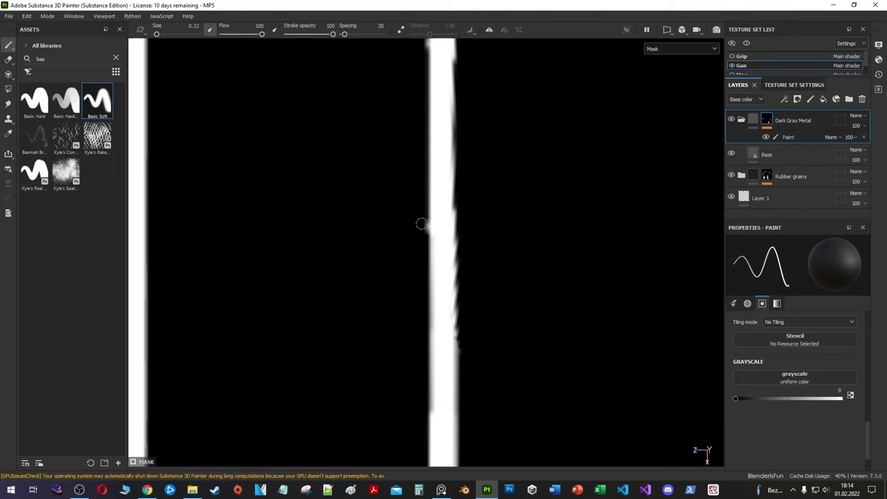
pyautogui.scroll(-1, 420, 253)
pyautogui.scroll(-2, 416, 145)
pyautogui.press('x')
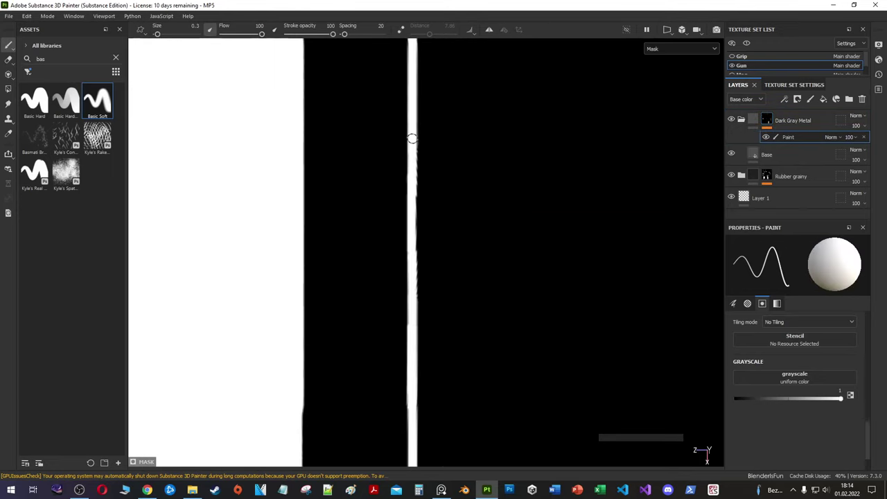
# Step: Compare the Dark Gray Metal mask against the material view while orbiting the gun
pyautogui.rightClick(779, 139)
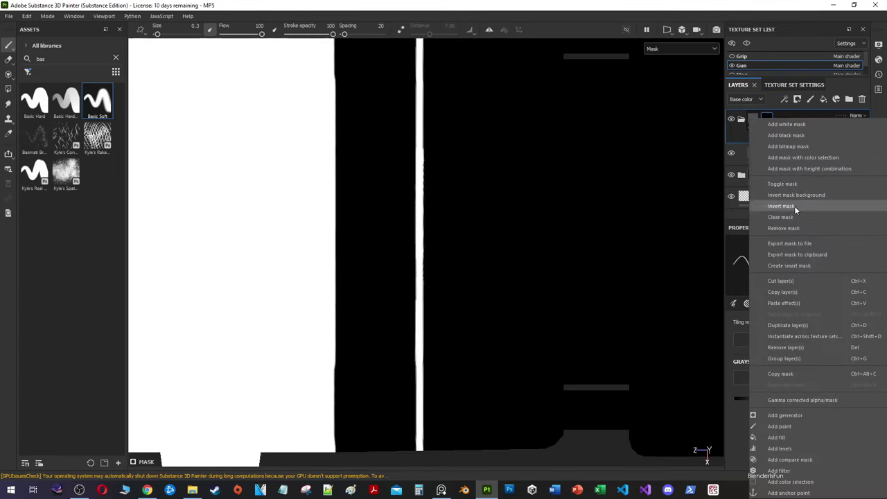
pyautogui.press('m')
pyautogui.press('m')
pyautogui.scroll(-5, 402, 316)
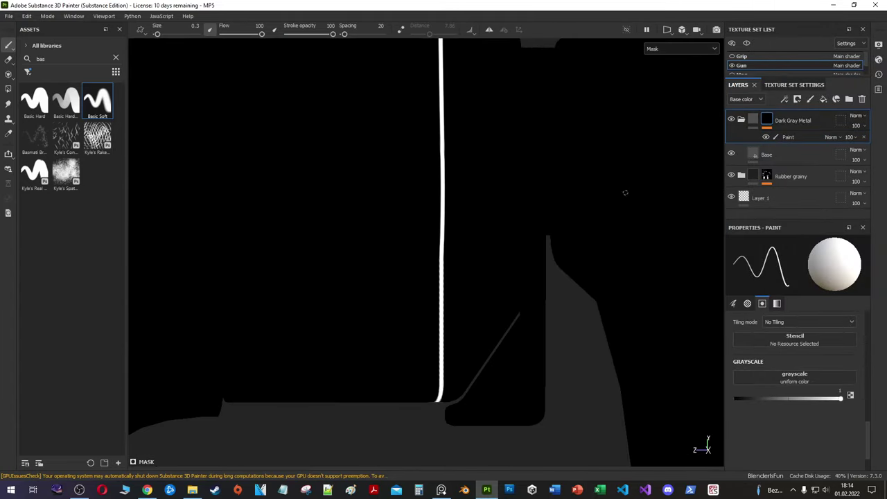
pyautogui.press('m')
pyautogui.scroll(1, 452, 302)
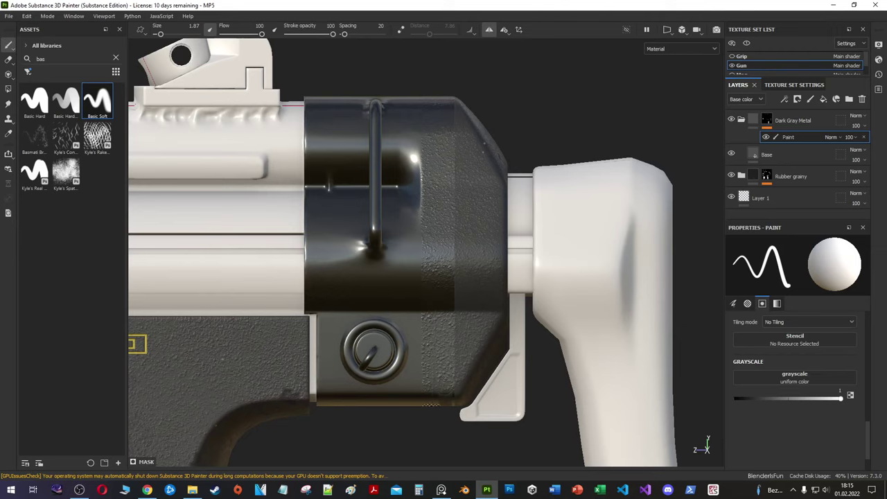
pyautogui.keyDown('alt'); pyautogui.moveTo(443, 399); pyautogui.dragTo(457, 346); pyautogui.keyUp('alt')
pyautogui.press('m')
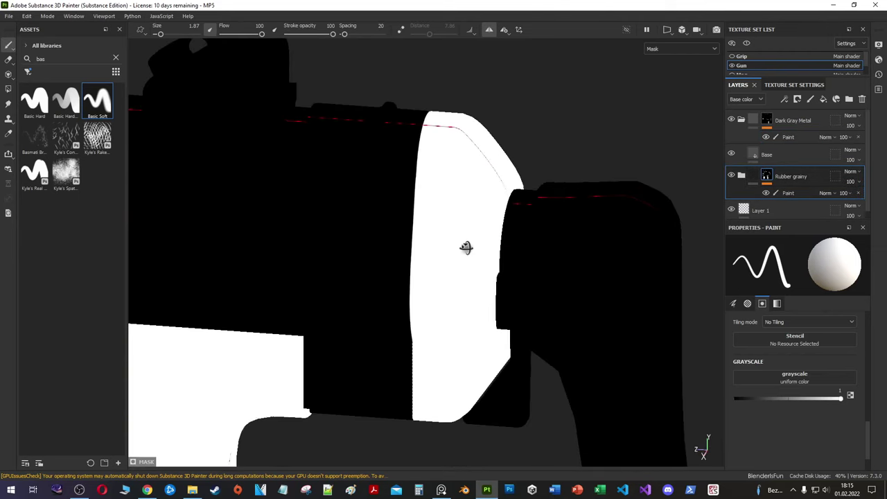
pyautogui.press('m')
# Step: Copy the paint effect from the Rubber grainy folder's mask
pyautogui.click(765, 177)
pyautogui.click(787, 137)
pyautogui.rightClick(793, 138)
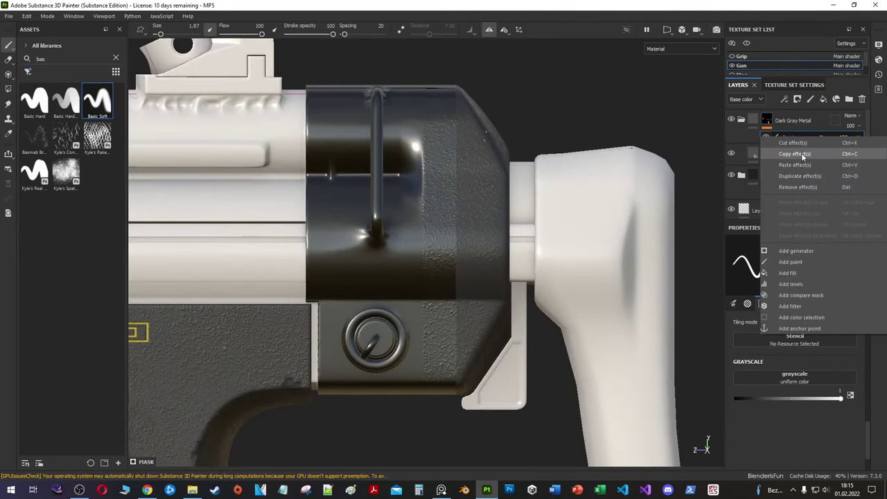
pyautogui.click(803, 157)
# Step: Add a new fill layer between Dark Gray Metal and Base
pyautogui.scroll(3, 450, 229)
pyautogui.moveTo(450, 228)
pyautogui.keyDown('alt'); pyautogui.mouseDown()
pyautogui.moveTo(447, 196)
pyautogui.moveTo(482, 332)
pyautogui.mouseUp(); pyautogui.keyUp('alt')
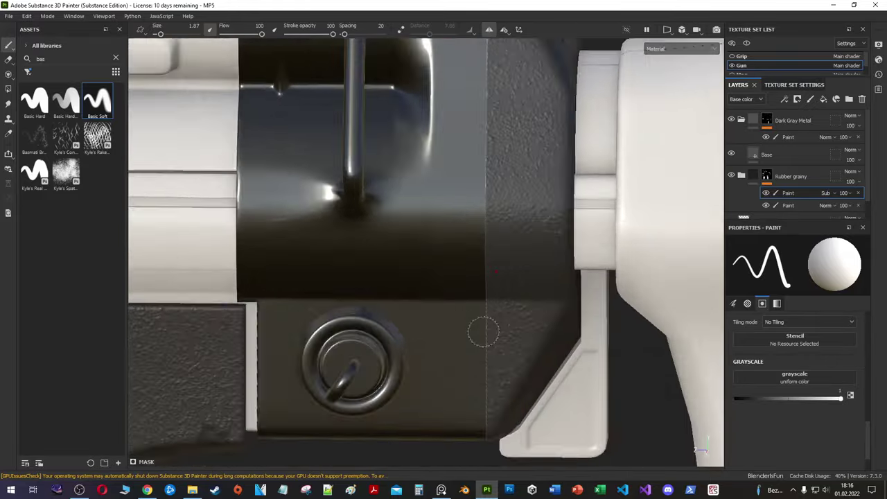
pyautogui.scroll(-2, 483, 333)
pyautogui.click(791, 121)
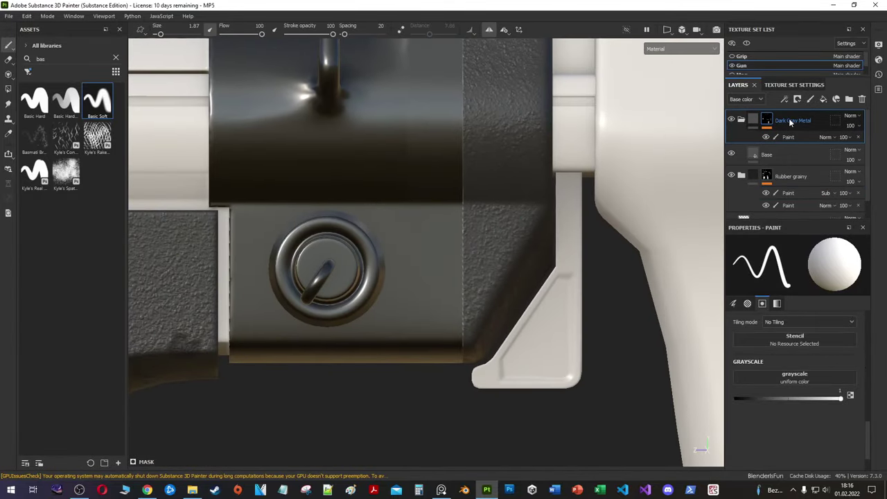
pyautogui.rightClick(782, 122)
pyautogui.click(797, 167)
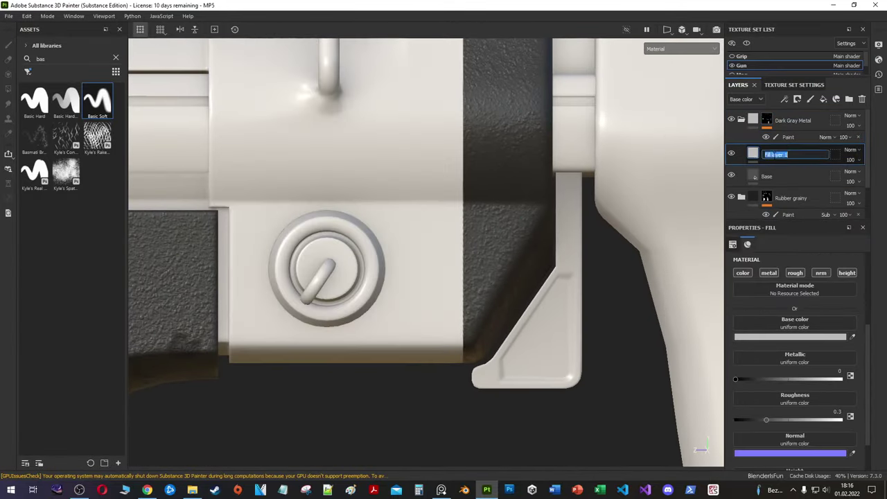
# Step: Keep only the height channel at a slight negative value and give the layer a black mask
pyautogui.click(742, 273)
pyautogui.click(768, 272)
pyautogui.click(794, 272)
pyautogui.click(820, 273)
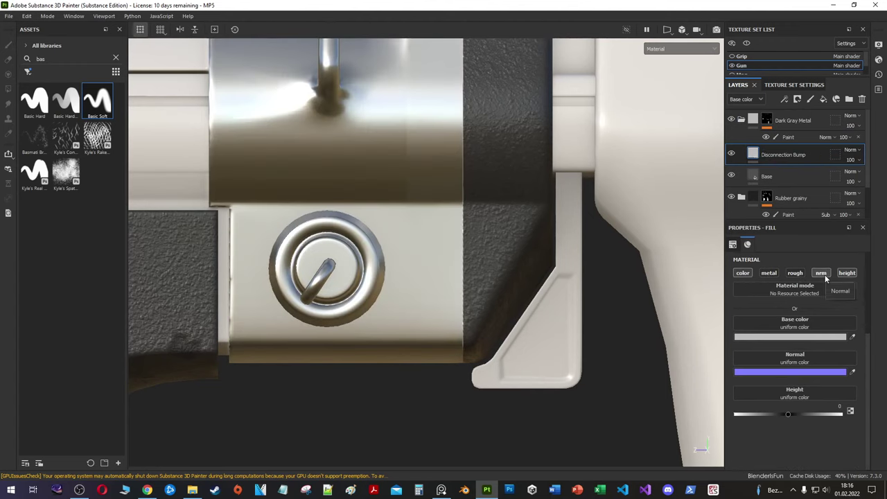
pyautogui.moveTo(790, 344); pyautogui.dragTo(786, 347)
pyautogui.rightClick(755, 151)
pyautogui.click(783, 172)
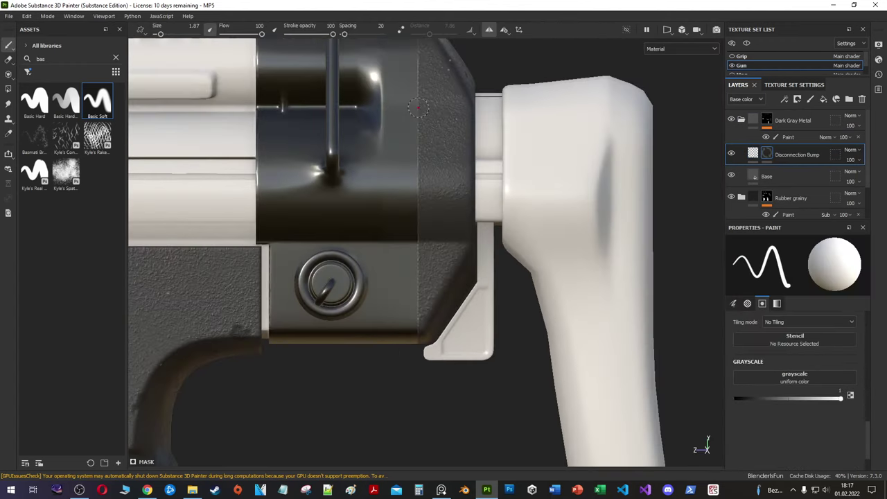
# Step: Add a paint layer to the mask and paint a straight line along the band's seam
pyautogui.keyDown('alt'); pyautogui.moveTo(444, 277); pyautogui.dragTo(444, 346); pyautogui.keyUp('alt')
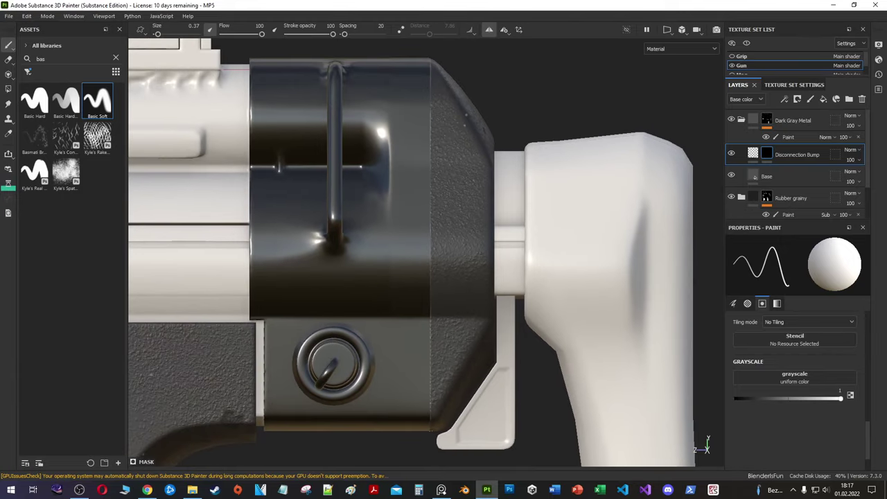
pyautogui.rightClick(766, 154)
pyautogui.click(783, 296)
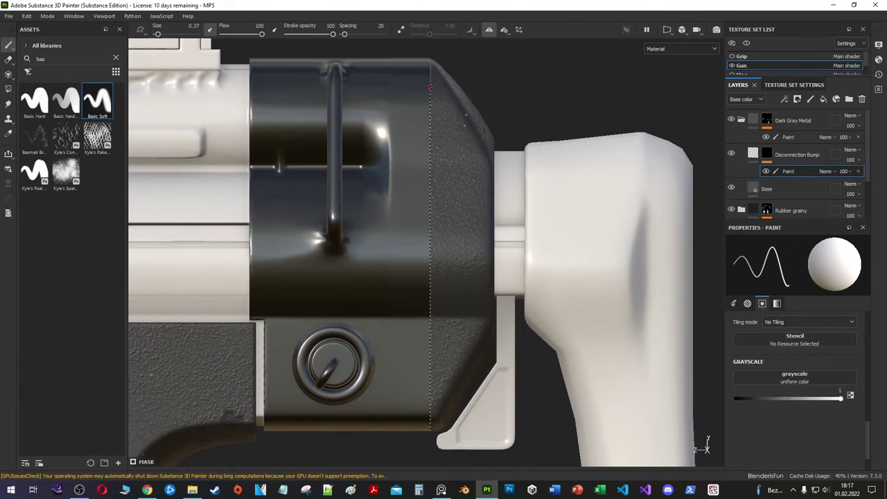
pyautogui.keyDown('alt'); pyautogui.moveTo(430, 86); pyautogui.dragTo(464, 360); pyautogui.keyUp('alt')
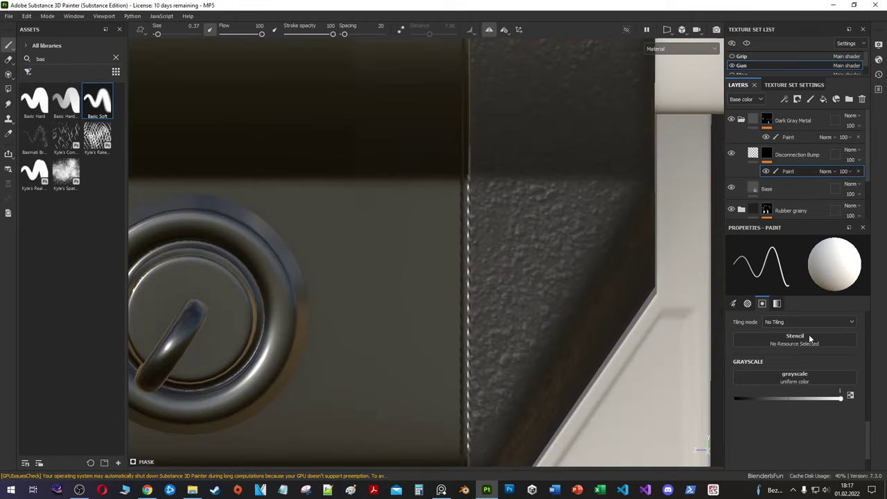
# Step: Blur the seam mask with a Blur filter and raise the Disconnection Bump roughness to 1
pyautogui.click(796, 154)
pyautogui.click(783, 99)
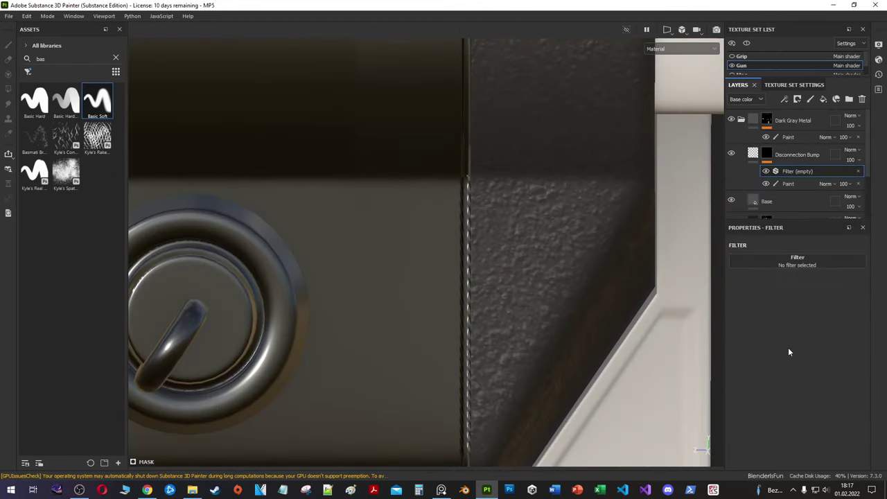
pyautogui.click(792, 261)
pyautogui.click(812, 313)
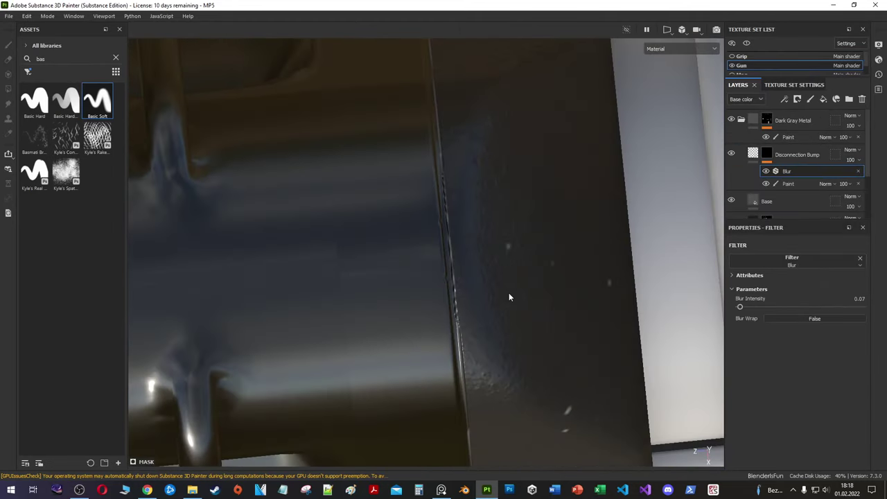
pyautogui.click(788, 184)
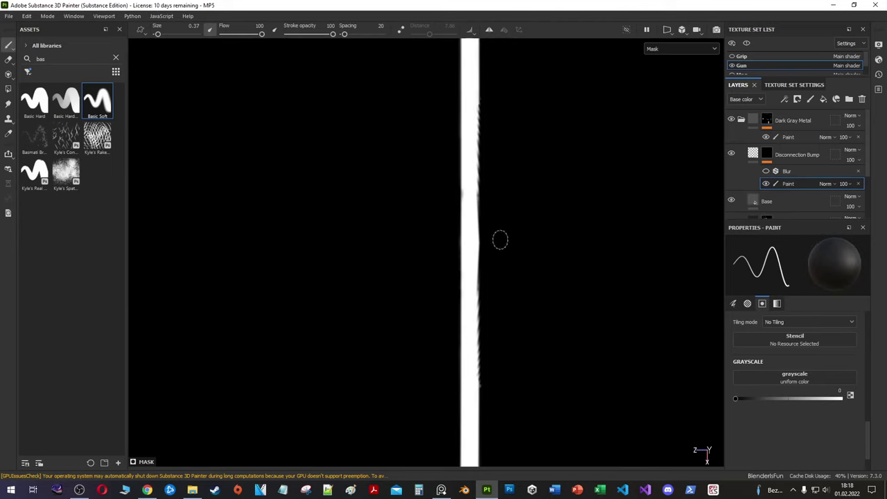
pyautogui.scroll(3, 493, 202)
pyautogui.press('x')
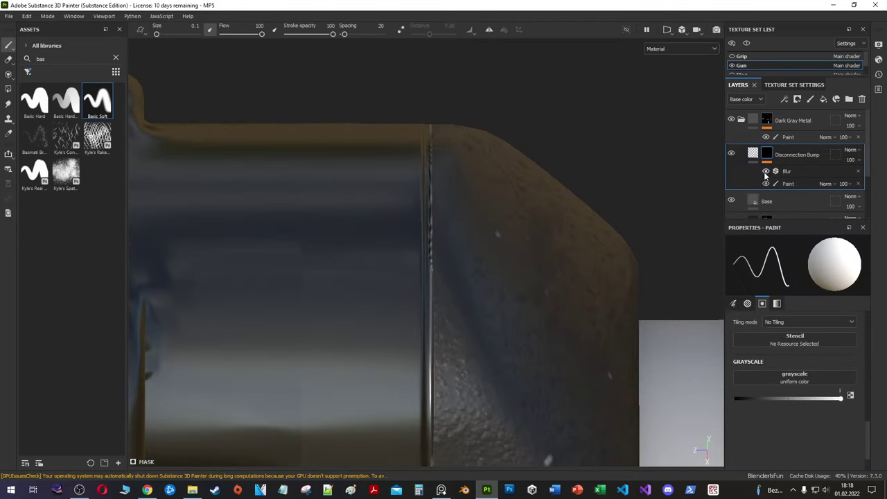
pyautogui.click(753, 153)
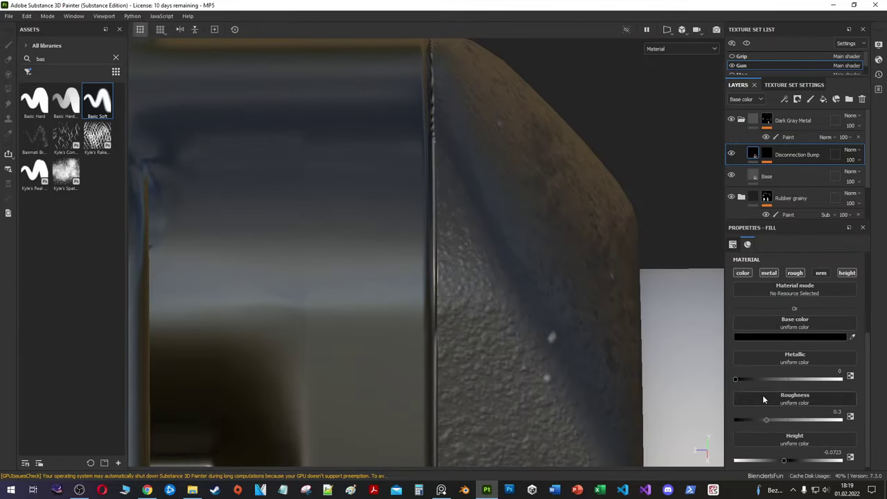
pyautogui.moveTo(765, 419); pyautogui.dragTo(840, 419)
pyautogui.scroll(5, 420, 261)
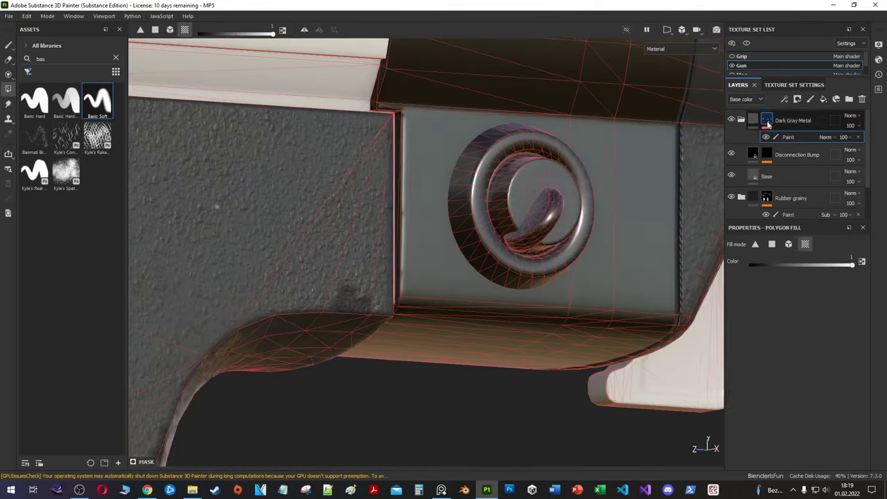
# Step: Try Steel Gun Matte and Iron Forged Old on the band, undo both, then add Silver Armor
pyautogui.keyDown('alt'); pyautogui.click(766, 123); pyautogui.keyUp('alt')
pyautogui.write('metal')
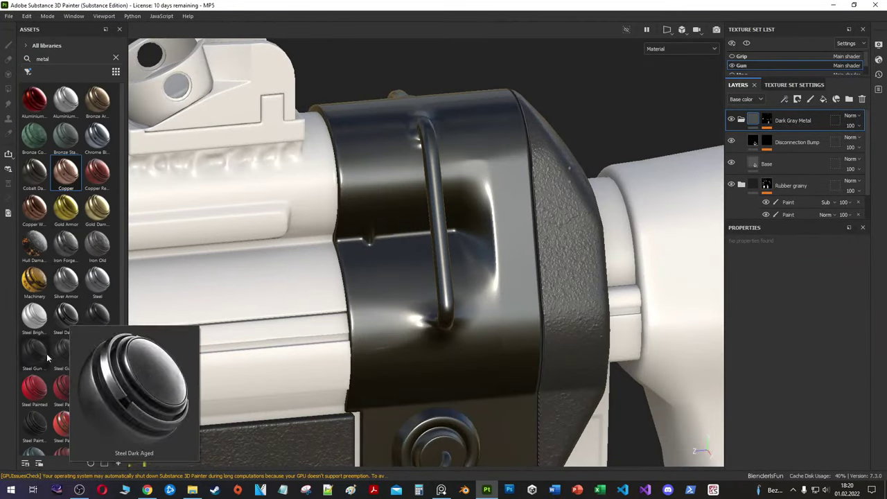
pyautogui.moveTo(66, 346); pyautogui.dragTo(454, 255)
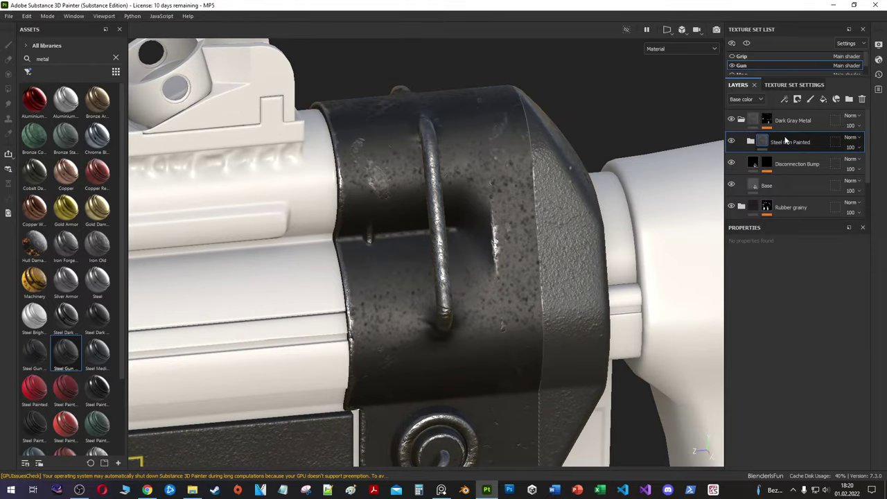
pyautogui.moveTo(797, 142); pyautogui.dragTo(791, 128)
pyautogui.hotkey('ctrl', 'z')
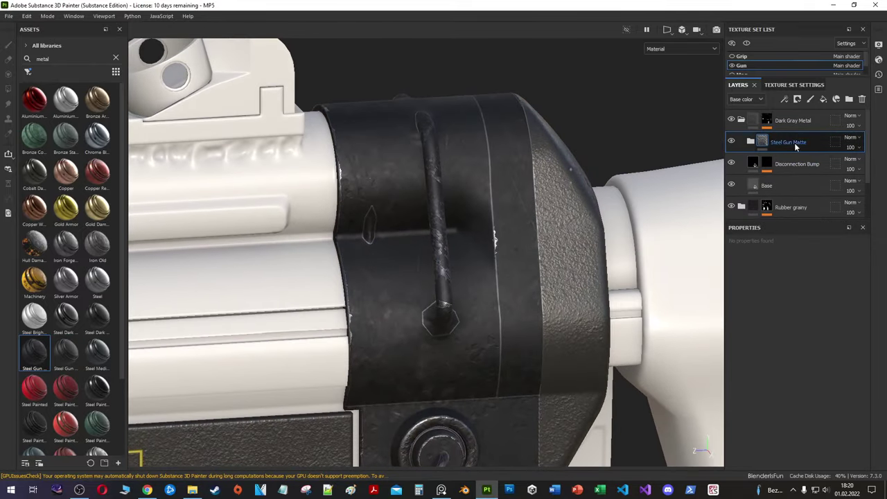
pyautogui.hotkey('ctrl', 'z')
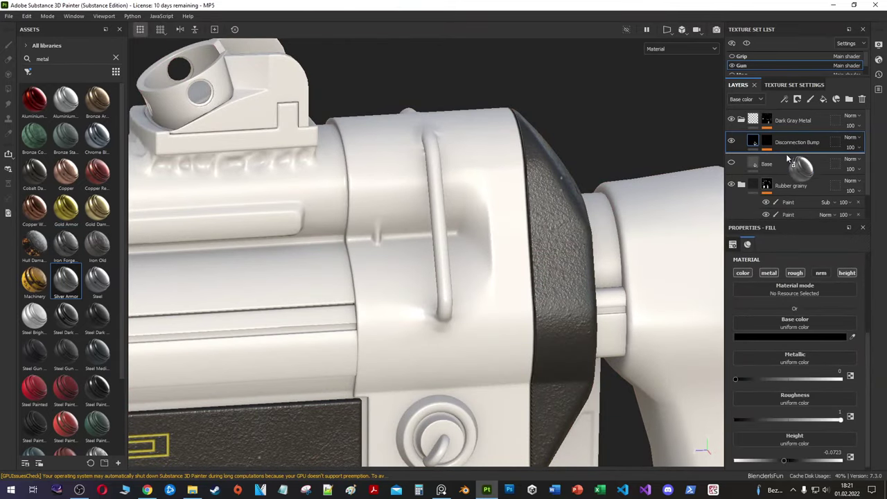
pyautogui.moveTo(71, 288); pyautogui.dragTo(797, 162)
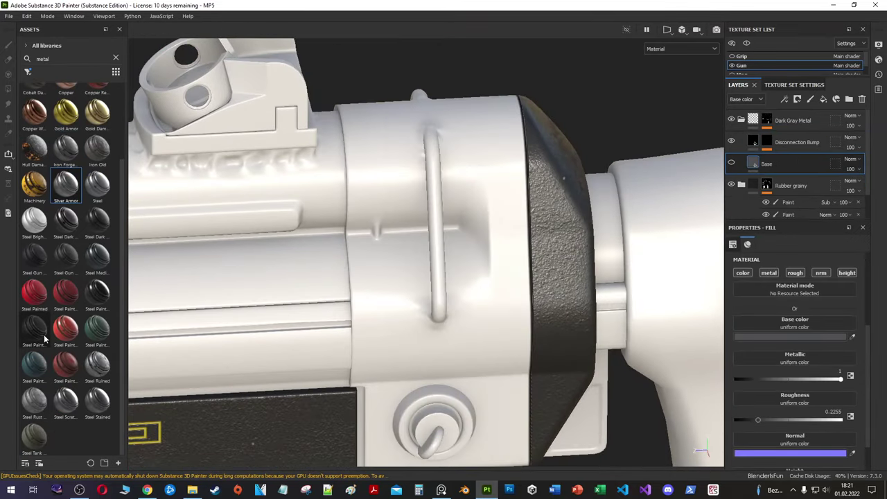
pyautogui.scroll(-3, 66, 332)
# Step: Add the Steel Stained smart material and tune Steel Base luminosity, contrast -0.24 and lower roughness
pyautogui.moveTo(97, 399); pyautogui.dragTo(783, 164)
pyautogui.scroll(3, 457, 235)
pyautogui.scroll(-3, 457, 235)
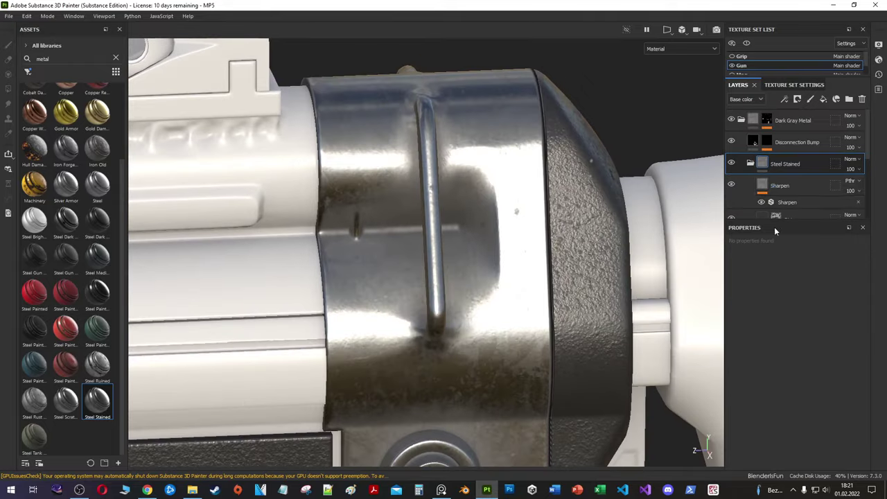
pyautogui.scroll(-3, 749, 373)
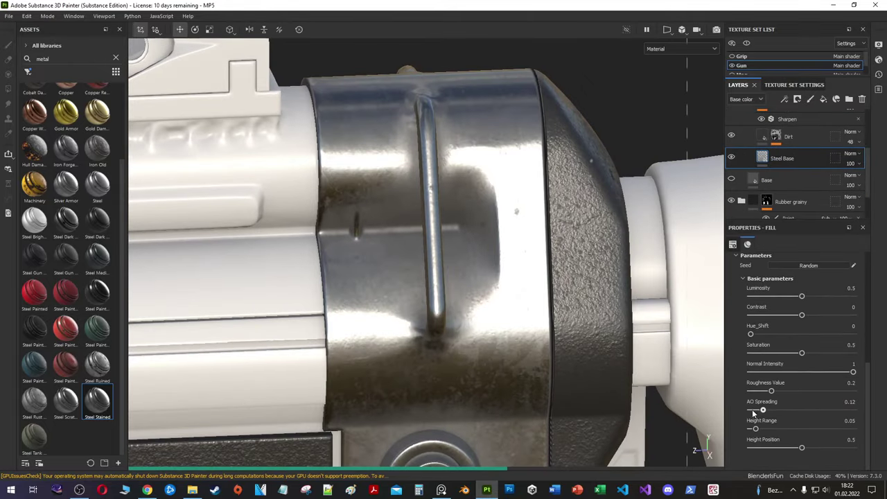
pyautogui.moveTo(756, 379)
pyautogui.mouseDown()
pyautogui.moveTo(789, 379)
pyautogui.moveTo(781, 398)
pyautogui.mouseUp()
pyautogui.moveTo(484, 312)
pyautogui.keyDown('alt'); pyautogui.mouseDown()
pyautogui.moveTo(387, 405)
pyautogui.moveTo(443, 388)
pyautogui.mouseUp(); pyautogui.keyUp('alt')
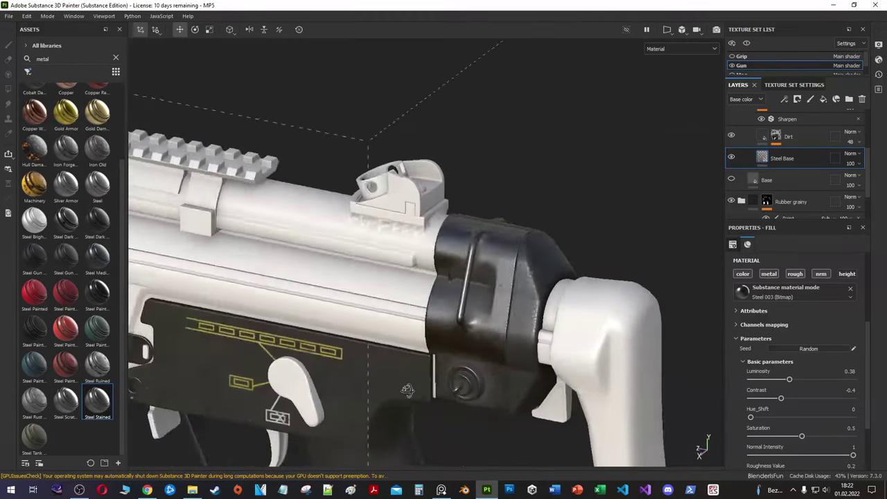
pyautogui.scroll(5, 444, 277)
pyautogui.moveTo(781, 398); pyautogui.dragTo(792, 380)
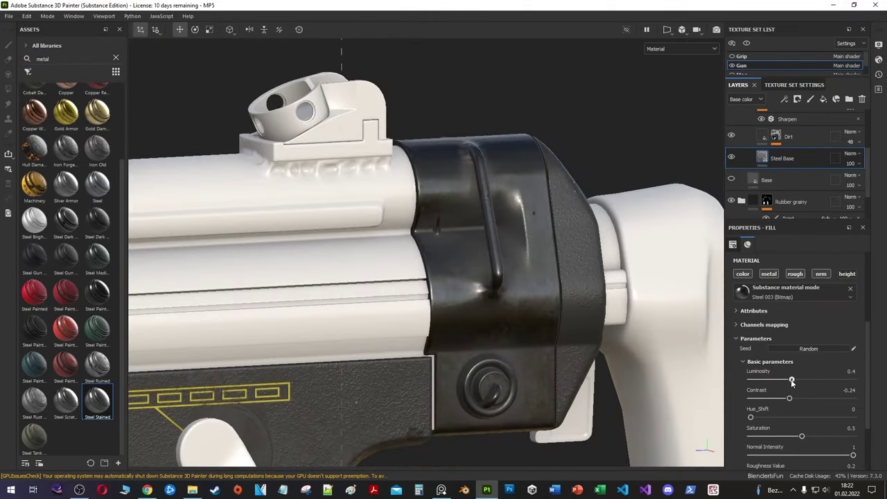
pyautogui.moveTo(749, 417)
pyautogui.mouseDown()
pyautogui.moveTo(812, 419)
pyautogui.moveTo(787, 436)
pyautogui.mouseUp()
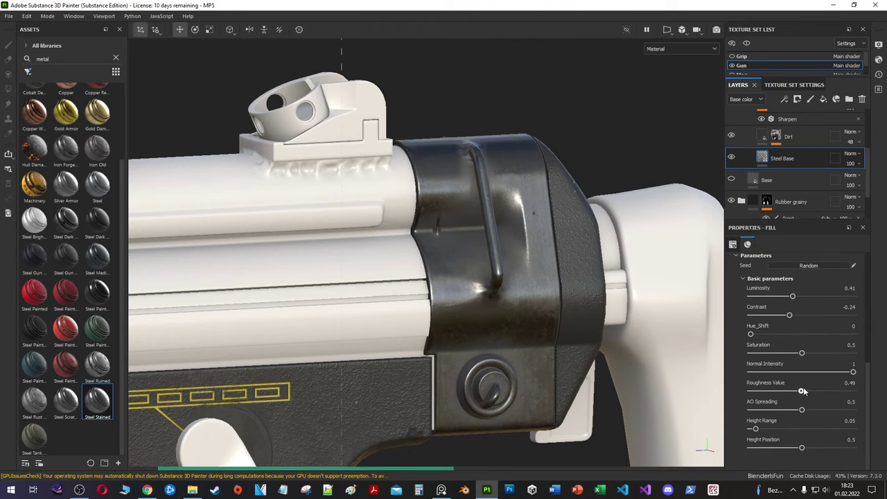
pyautogui.moveTo(802, 392)
pyautogui.mouseDown()
pyautogui.moveTo(761, 392)
pyautogui.moveTo(776, 393)
pyautogui.mouseUp()
# Step: Set the steel luminosity to about 0.38 and cut Normal Intensity to 0.03
pyautogui.moveTo(785, 300); pyautogui.dragTo(788, 297)
pyautogui.keyDown('alt'); pyautogui.moveTo(547, 277); pyautogui.dragTo(679, 326); pyautogui.keyUp('alt')
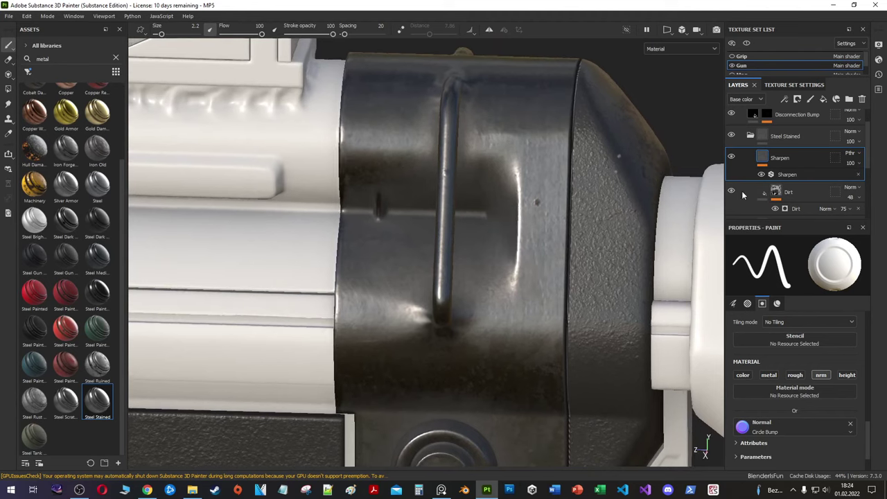
pyautogui.scroll(-1, 765, 159)
pyautogui.click(781, 198)
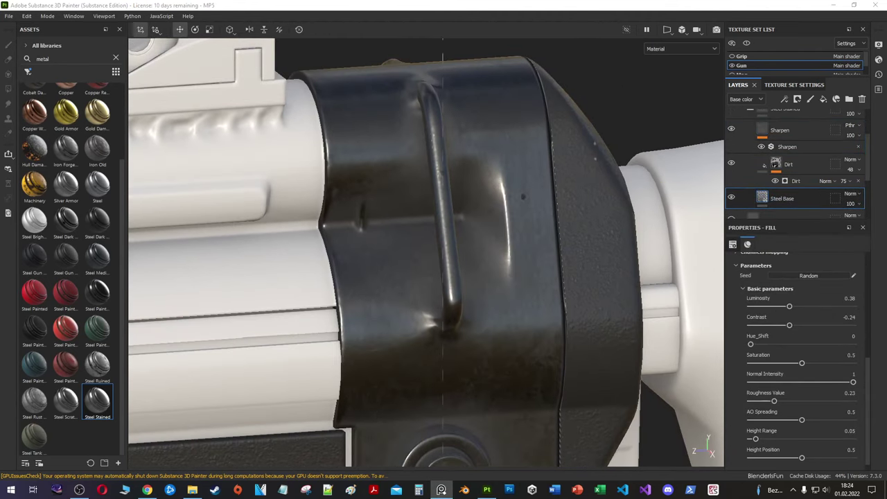
pyautogui.scroll(2, 356, 215)
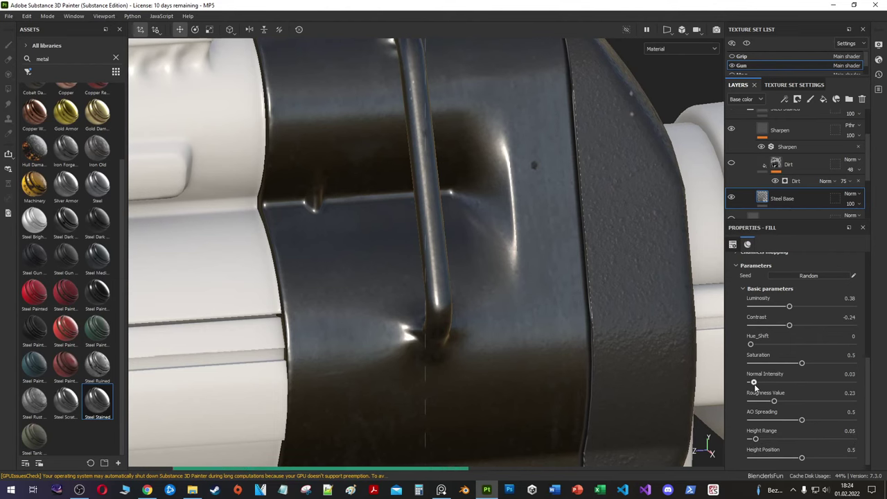
pyautogui.moveTo(780, 307); pyautogui.dragTo(790, 307)
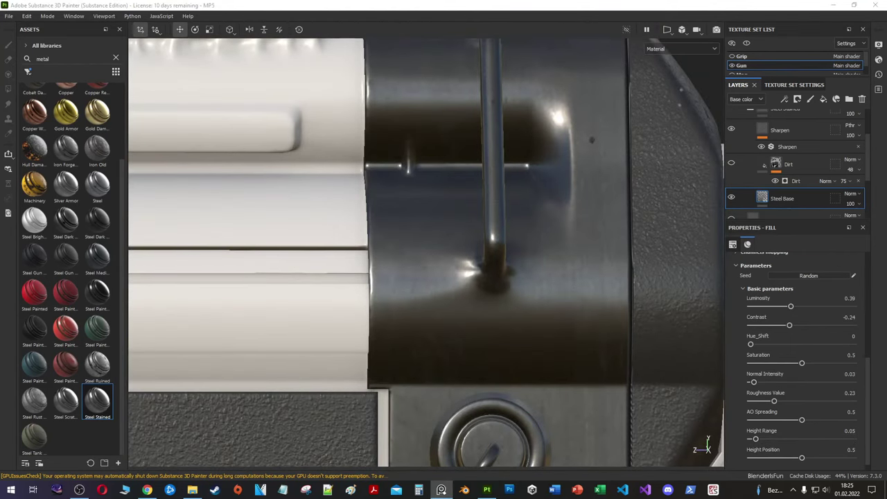
pyautogui.moveTo(477, 287)
pyautogui.keyDown('alt'); pyautogui.mouseDown()
pyautogui.moveTo(538, 304)
pyautogui.moveTo(486, 322)
pyautogui.mouseUp(); pyautogui.keyUp('alt')
pyautogui.scroll(-5, 487, 322)
# Step: Check the Dirt base colour, then fine-tune the Steel Base brightness
pyautogui.click(795, 186)
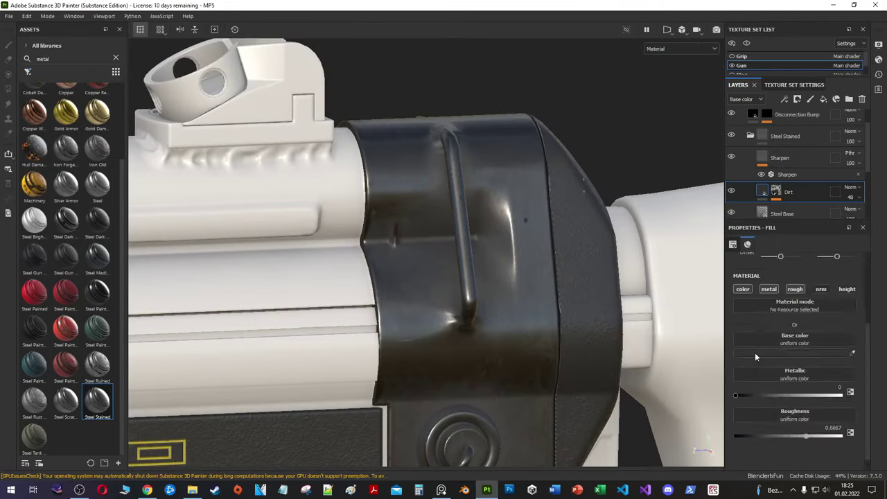
pyautogui.click(755, 352)
pyautogui.click(876, 240)
pyautogui.click(782, 213)
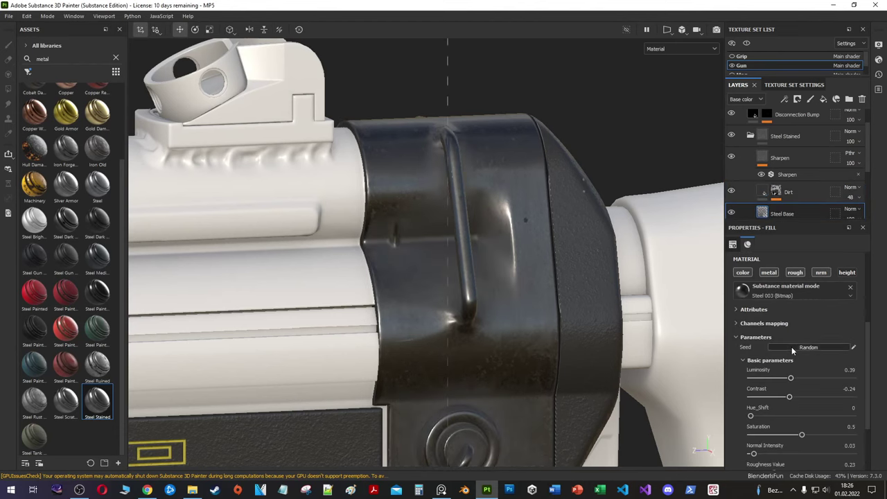
pyautogui.moveTo(790, 378)
pyautogui.mouseDown()
pyautogui.moveTo(796, 380)
pyautogui.moveTo(786, 351)
pyautogui.mouseUp()
pyautogui.scroll(-1, 798, 381)
# Step: Set the Steel Rust and Wear material's UV Scale to 3.97
pyautogui.write('meta')
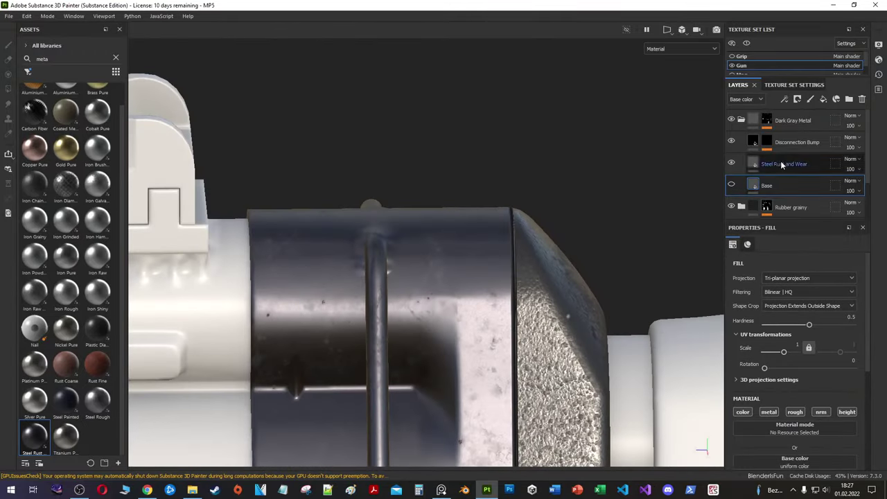
pyautogui.click(781, 164)
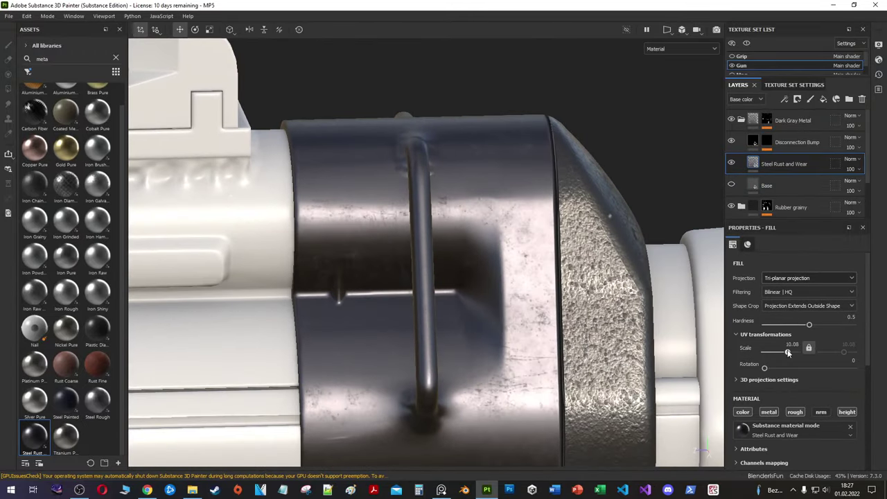
pyautogui.moveTo(790, 351); pyautogui.dragTo(785, 352)
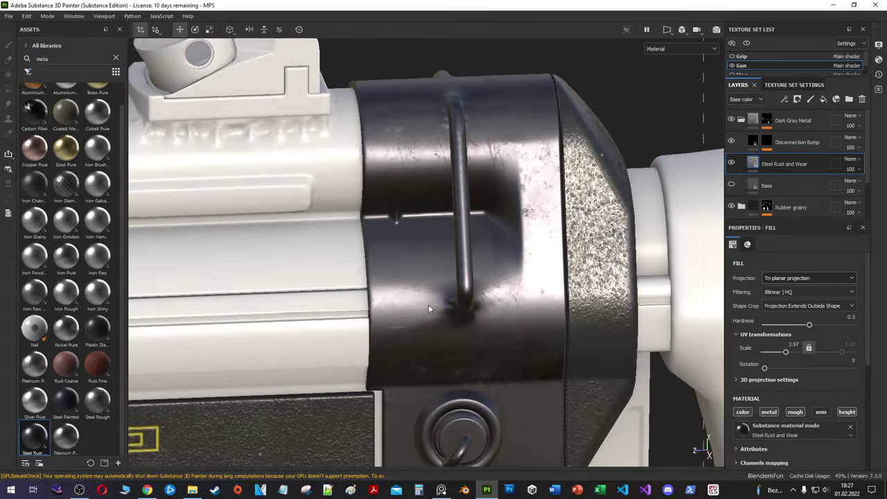
pyautogui.scroll(-3, 768, 398)
# Step: Lighten the metal colour slightly and raise Rust Intensity to 0.1
pyautogui.click(769, 333)
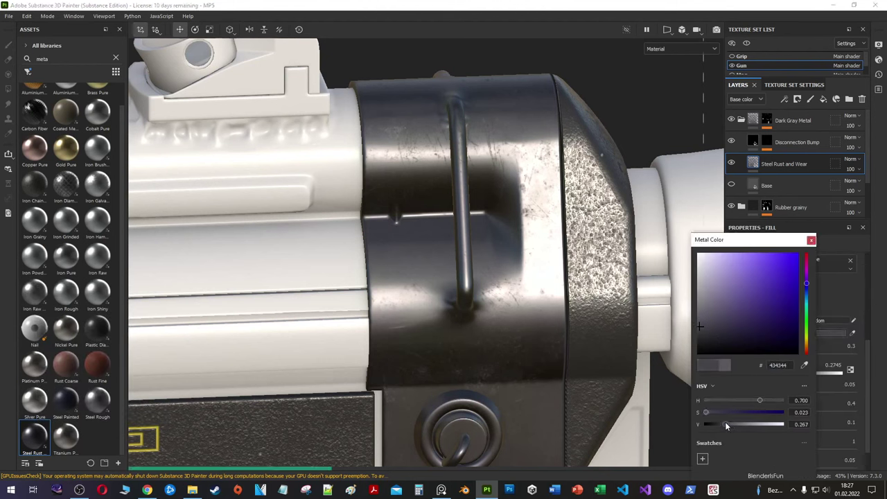
pyautogui.moveTo(724, 421); pyautogui.dragTo(728, 421)
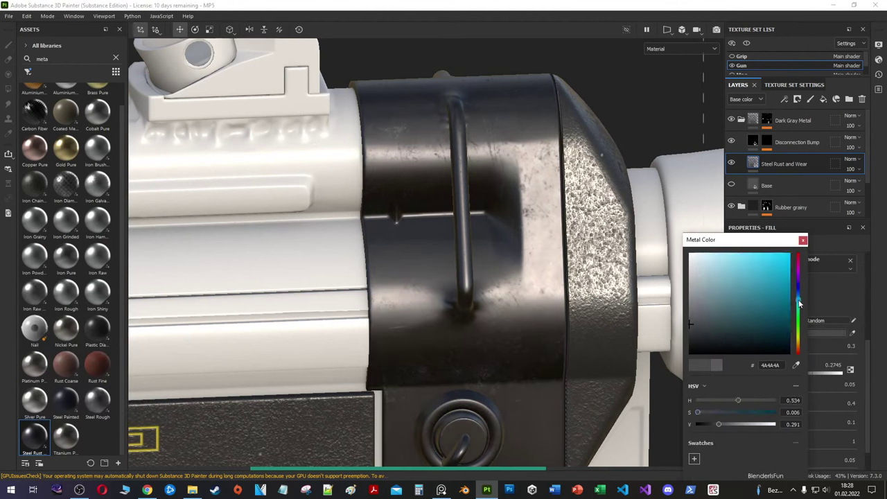
pyautogui.click(803, 241)
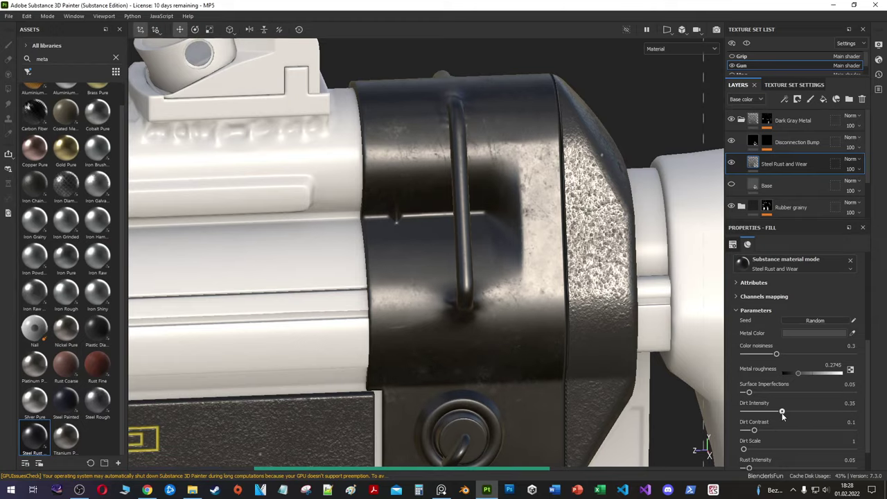
pyautogui.moveTo(749, 440); pyautogui.dragTo(785, 442)
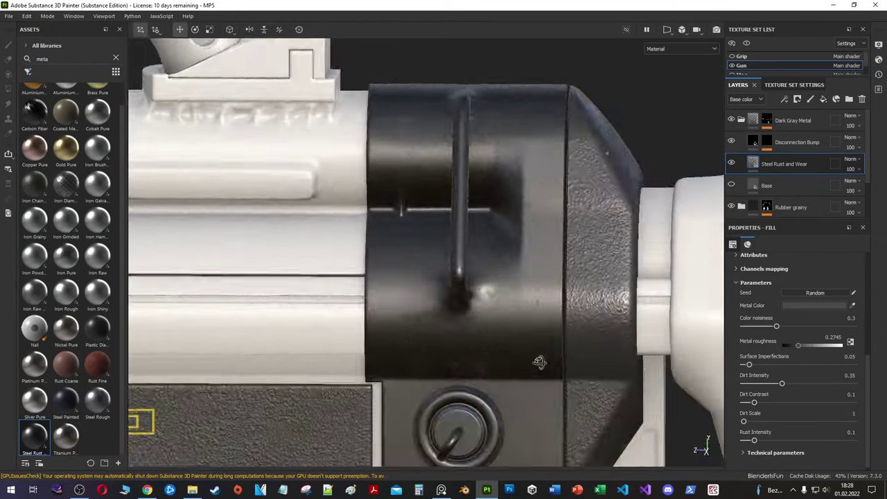
pyautogui.click(776, 453)
pyautogui.scroll(5, 531, 320)
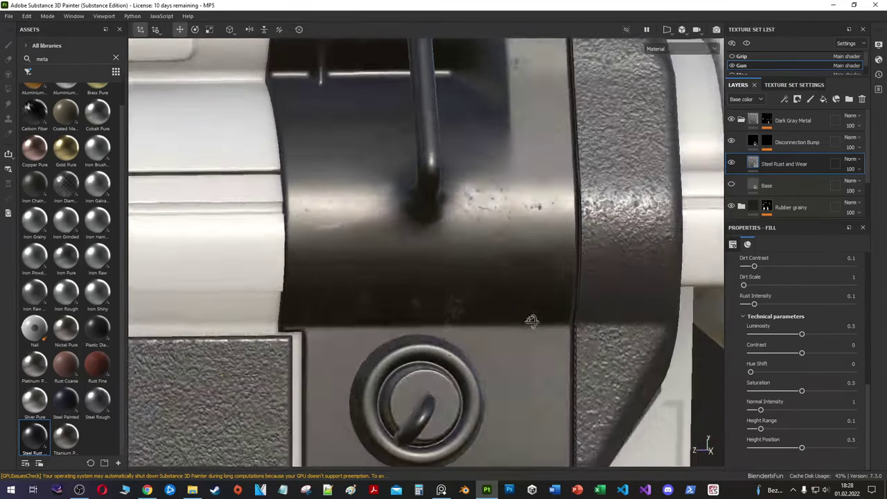
pyautogui.scroll(-5, 531, 320)
pyautogui.scroll(5, 487, 284)
pyautogui.keyDown('alt'); pyautogui.moveTo(383, 278); pyautogui.dragTo(739, 184); pyautogui.keyUp('alt')
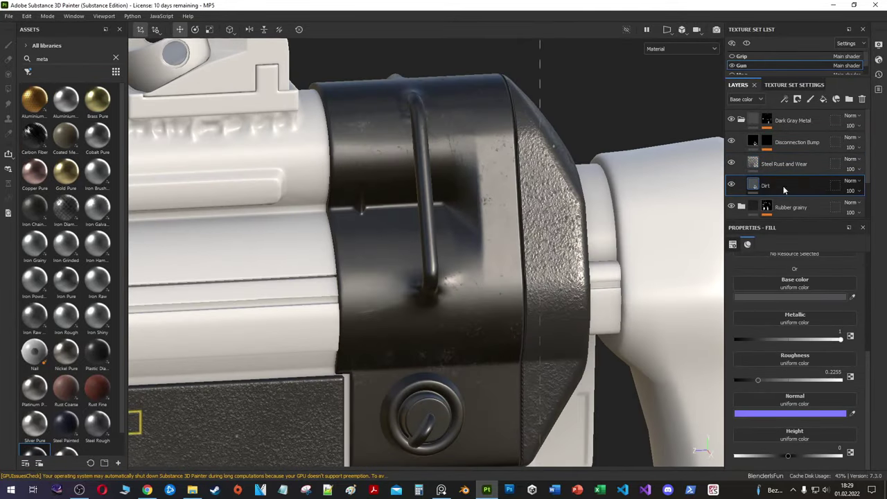
# Step: Give the Dirt layer a Dirt generator mask and preview the mask on its own
pyautogui.rightClick(775, 165)
pyautogui.click(805, 263)
pyautogui.click(767, 291)
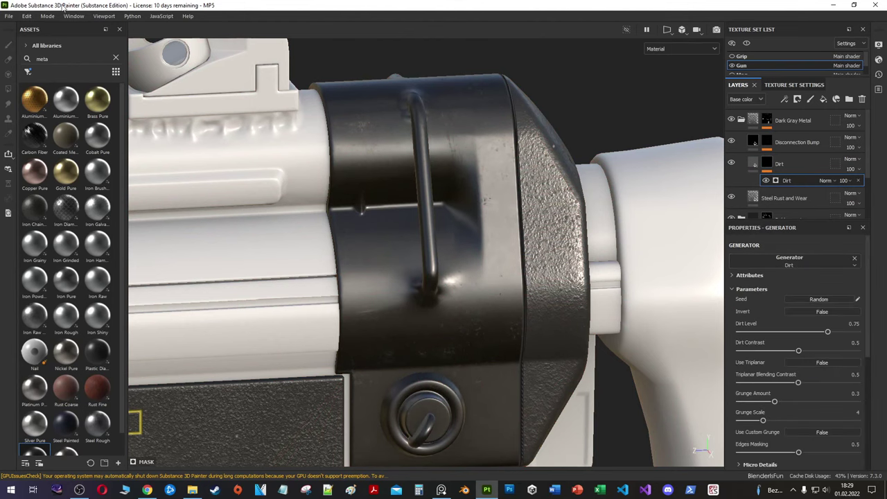
pyautogui.click(779, 163)
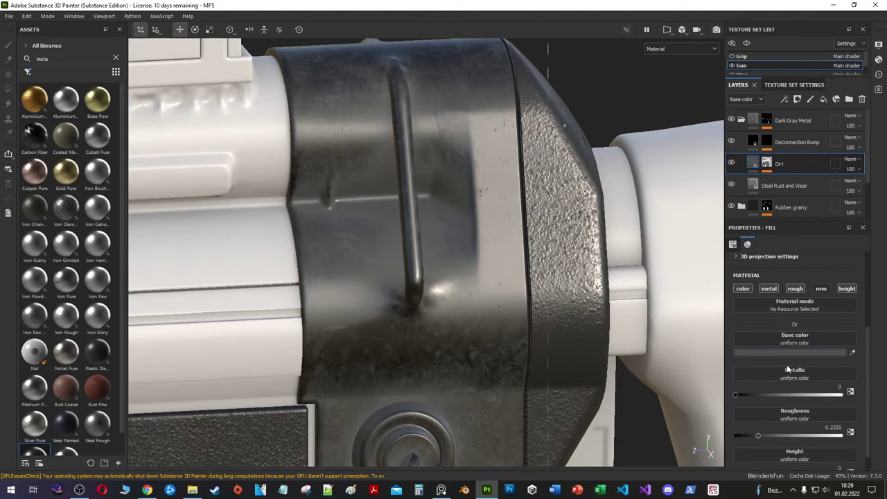
pyautogui.click(790, 352)
pyautogui.click(766, 163)
pyautogui.press('4')
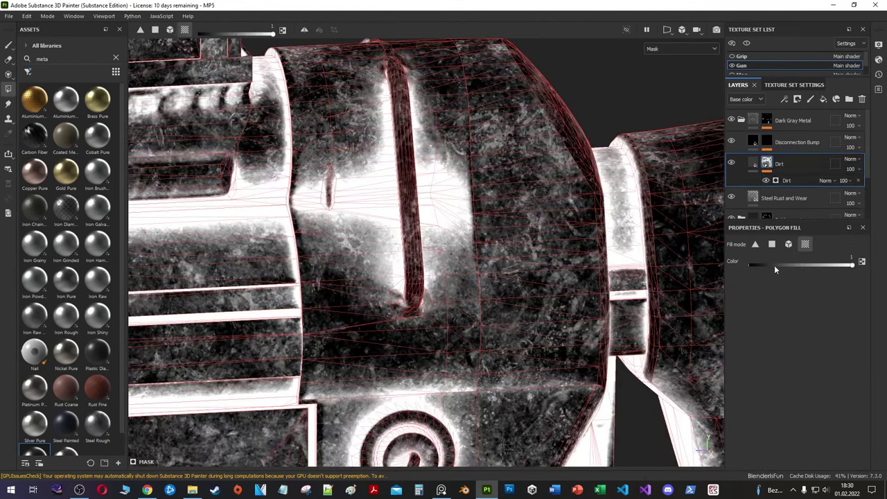
# Step: Lower the Dirt generator's contrast to 0.41, then return to the material view
pyautogui.click(786, 181)
pyautogui.moveTo(797, 351)
pyautogui.mouseDown()
pyautogui.moveTo(776, 346)
pyautogui.moveTo(771, 364)
pyautogui.mouseUp()
pyautogui.moveTo(798, 397); pyautogui.dragTo(801, 396)
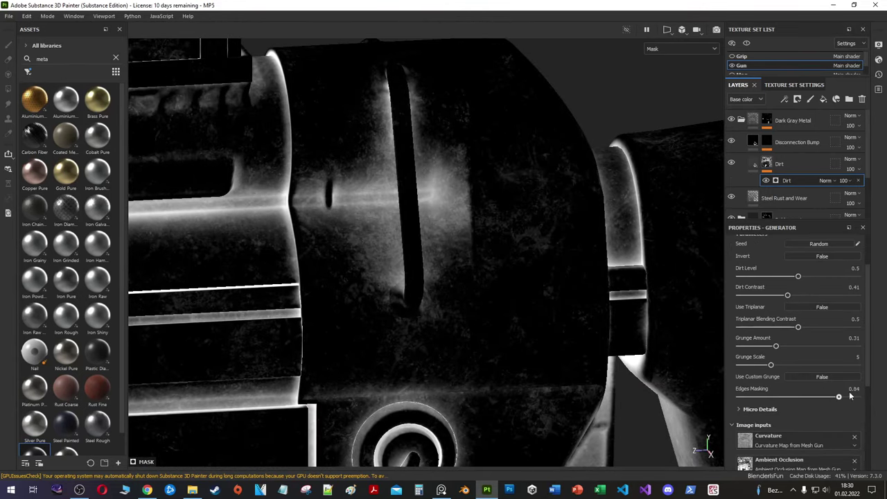
pyautogui.scroll(-2, 769, 372)
pyautogui.click(766, 163)
pyautogui.press('m')
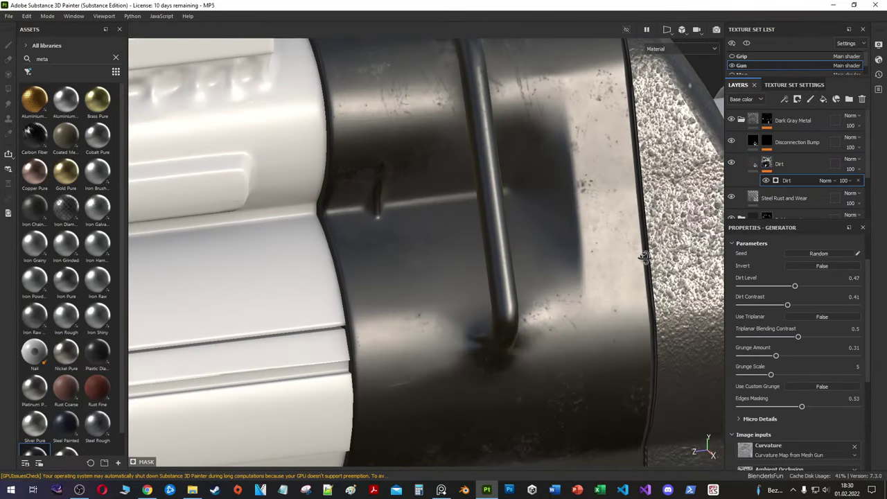
# Step: Duplicate Dirt as Dirt 2 and give its mask a new Dirt generator
pyautogui.rightClick(779, 164)
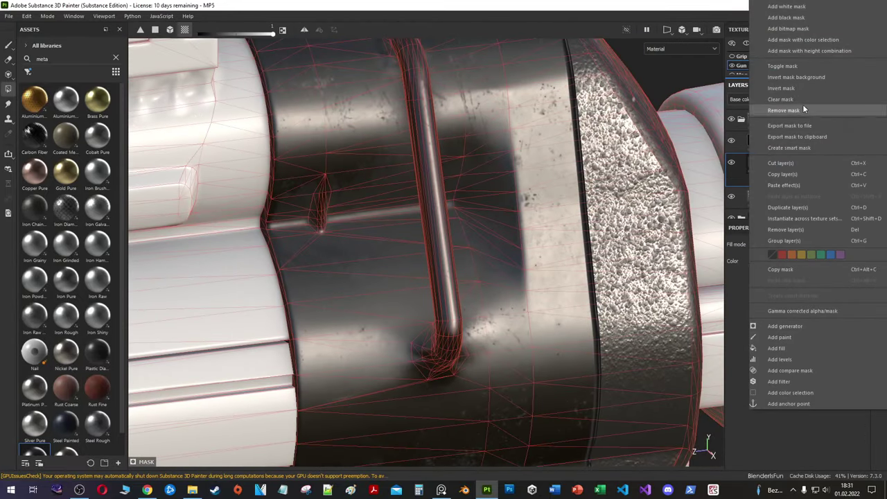
pyautogui.click(802, 110)
pyautogui.click(749, 202)
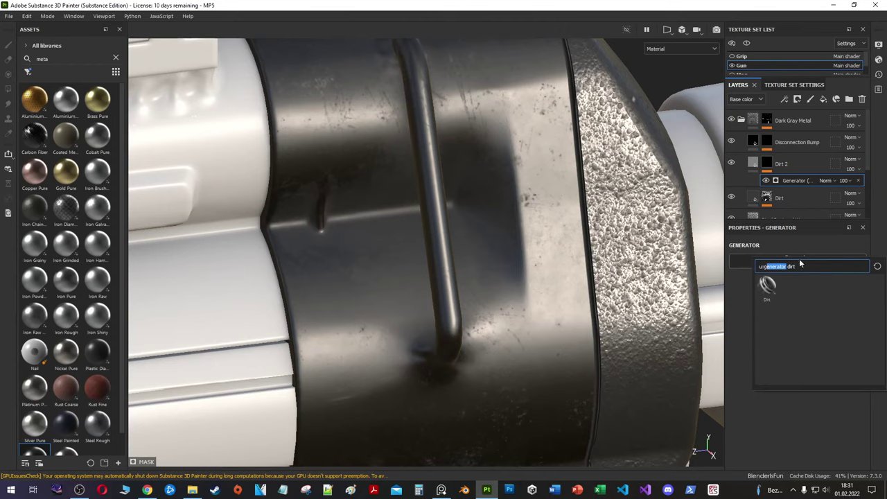
pyautogui.click(767, 285)
pyautogui.press('m')
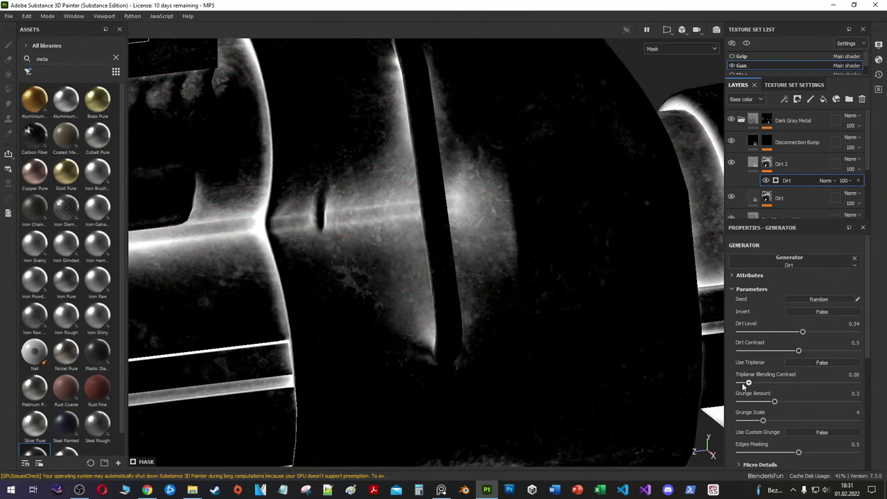
# Step: Tune Dirt 2's generator: triplanar contrast, grunge amount and scale, edge masking, dirt level
pyautogui.moveTo(747, 383); pyautogui.dragTo(798, 383)
pyautogui.moveTo(775, 401); pyautogui.dragTo(828, 401)
pyautogui.moveTo(763, 420); pyautogui.dragTo(786, 420)
pyautogui.moveTo(798, 452); pyautogui.dragTo(812, 453)
pyautogui.moveTo(802, 332); pyautogui.dragTo(765, 332)
pyautogui.moveTo(798, 350); pyautogui.dragTo(809, 352)
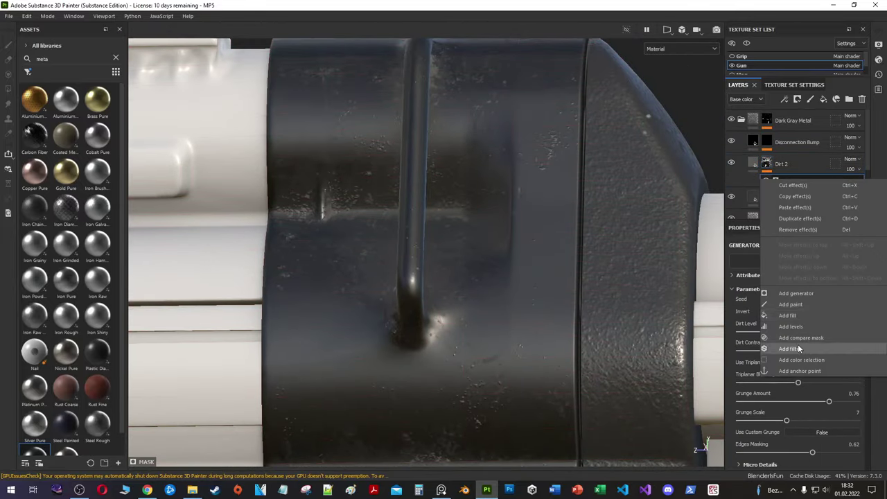
# Step: Add a Sharpen filter and a paint effect to Dirt 2's mask, plus a fill layer above
pyautogui.rightClick(825, 221)
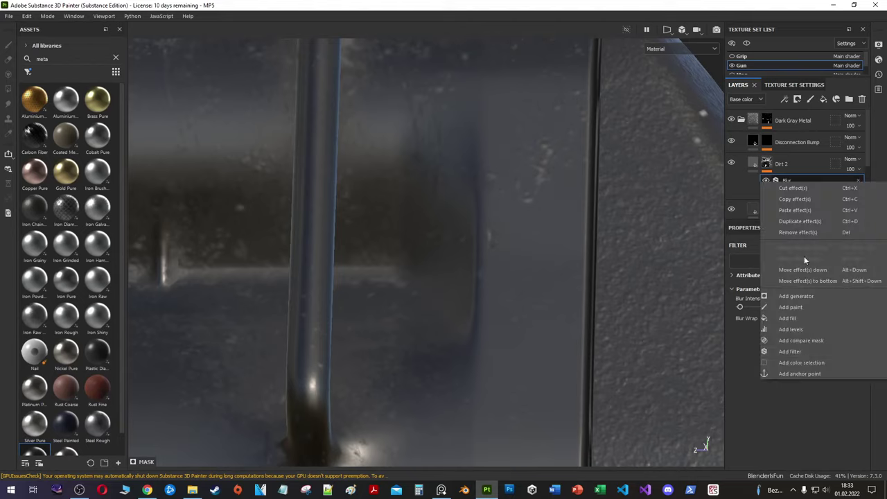
pyautogui.click(862, 286)
pyautogui.scroll(-5, 484, 291)
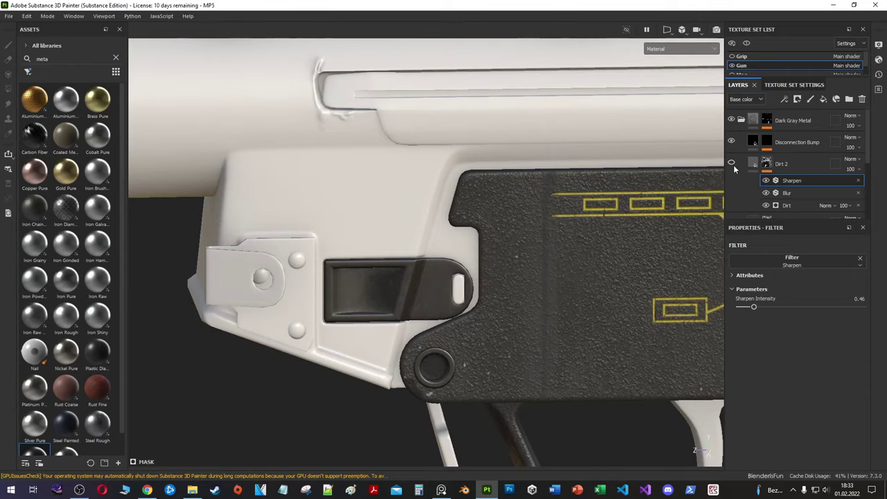
pyautogui.rightClick(762, 180)
pyautogui.click(806, 306)
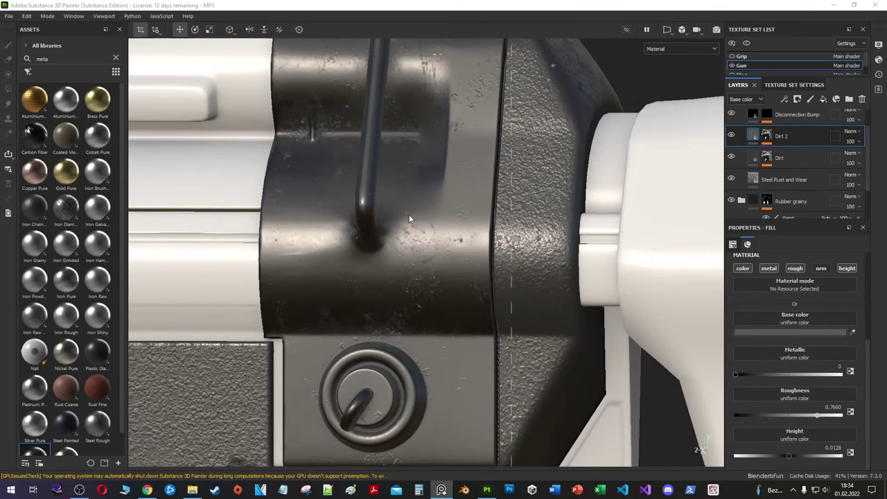
pyautogui.click(822, 99)
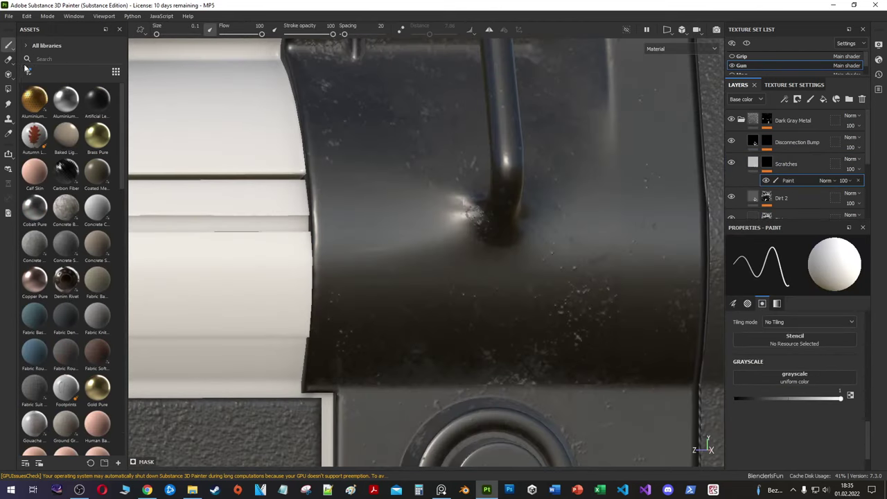
# Step: Clear the asset search and browse the shelf for the Stain Splat brush
pyautogui.press('BackSpace')
pyautogui.scroll(-5, 50, 143)
pyautogui.moveTo(121, 153); pyautogui.dragTo(121, 339)
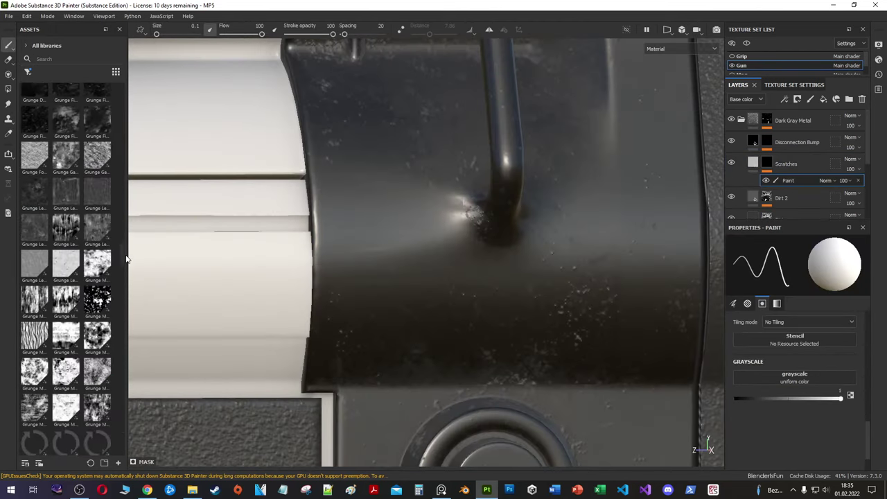
pyautogui.scroll(-2, 68, 173)
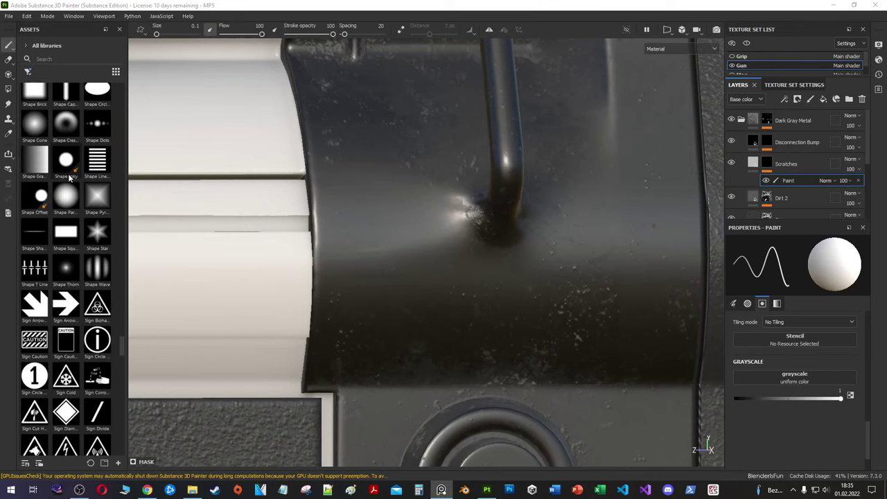
pyautogui.scroll(-5, 68, 173)
pyautogui.scroll(-5, 72, 142)
pyautogui.scroll(-5, 40, 114)
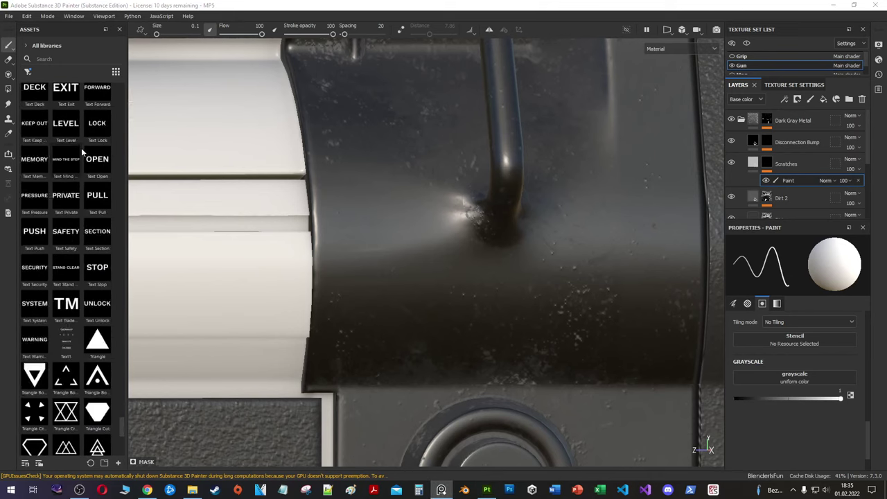
pyautogui.scroll(7, 81, 148)
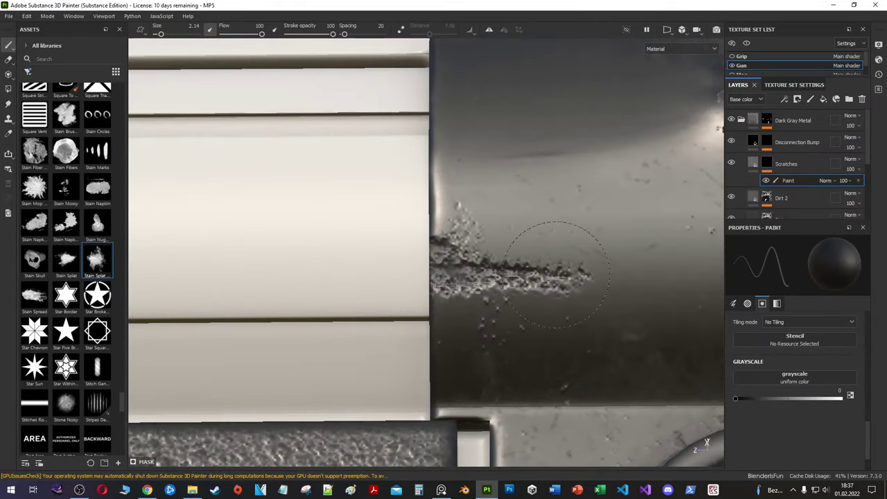
# Step: Shrink the brush size to 0.66 and use a Smudge alpha as its shape
pyautogui.rightClick(559, 274)
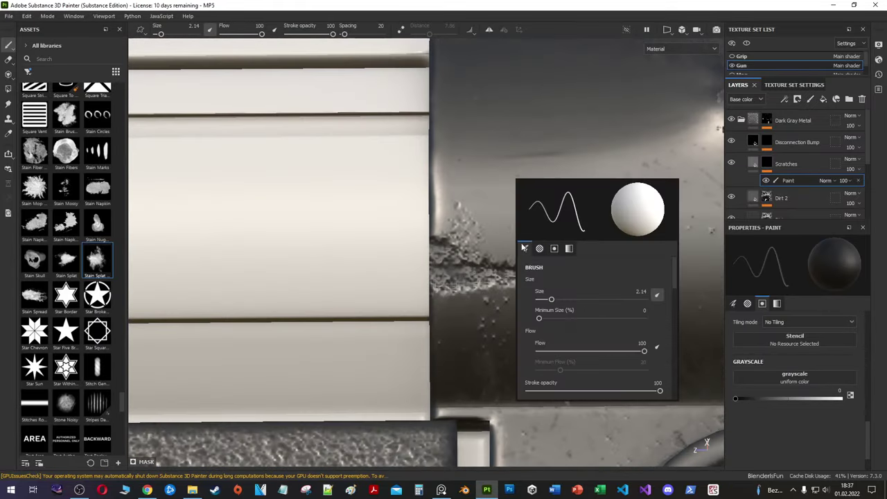
pyautogui.keyDown('ctrl'); pyautogui.moveTo(577, 316); pyautogui.dragTo(556, 259, button='right'); pyautogui.keyUp('ctrl')
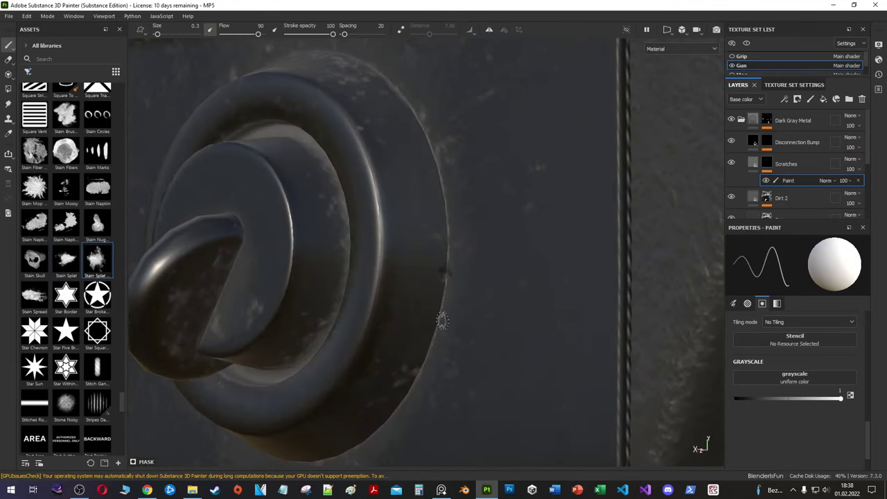
pyautogui.scroll(-3, 384, 309)
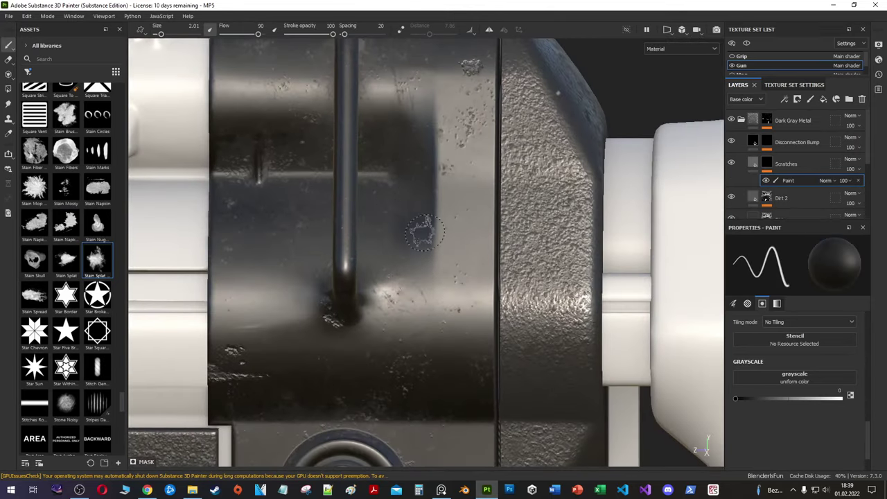
pyautogui.scroll(5, 58, 244)
pyautogui.click(97, 239)
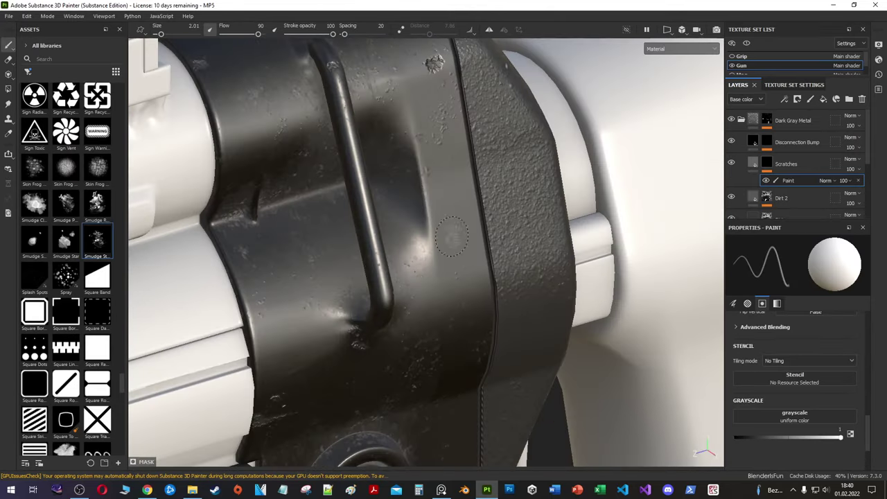
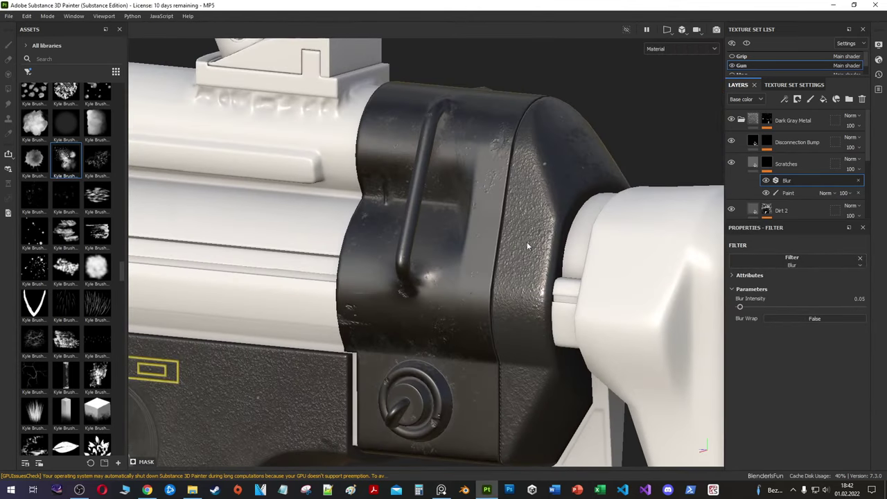
# Step: Add a fill layer above Scratches and name it Edges bright
pyautogui.click(797, 160)
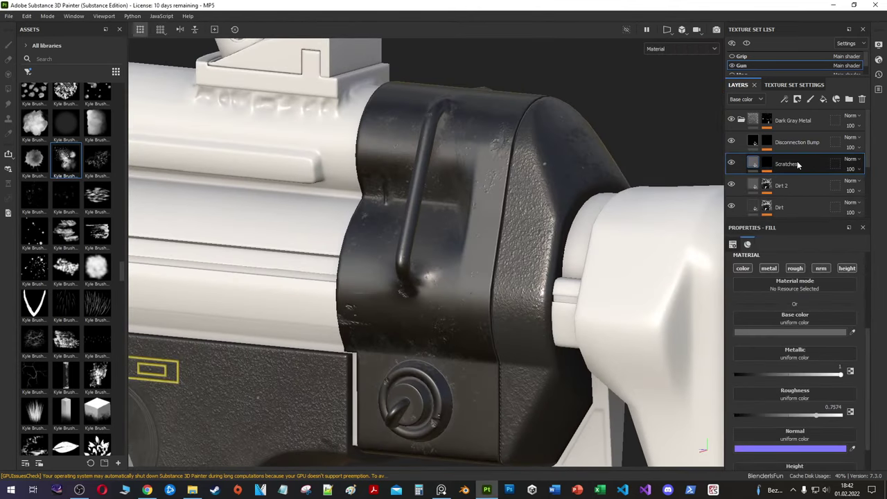
pyautogui.rightClick(797, 161)
pyautogui.click(794, 347)
pyautogui.click(823, 99)
pyautogui.write('Side')
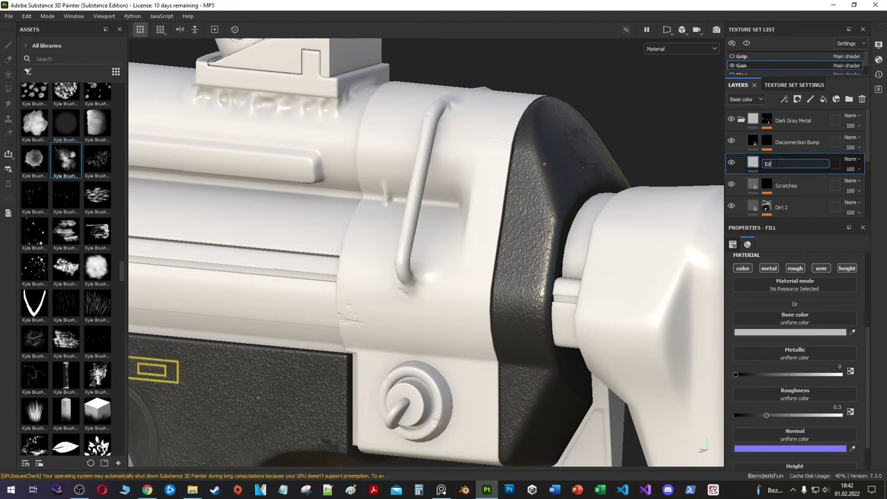
# Step: Give Edges bright a black mask driven by a Metal Edge Wear generator
pyautogui.rightClick(776, 164)
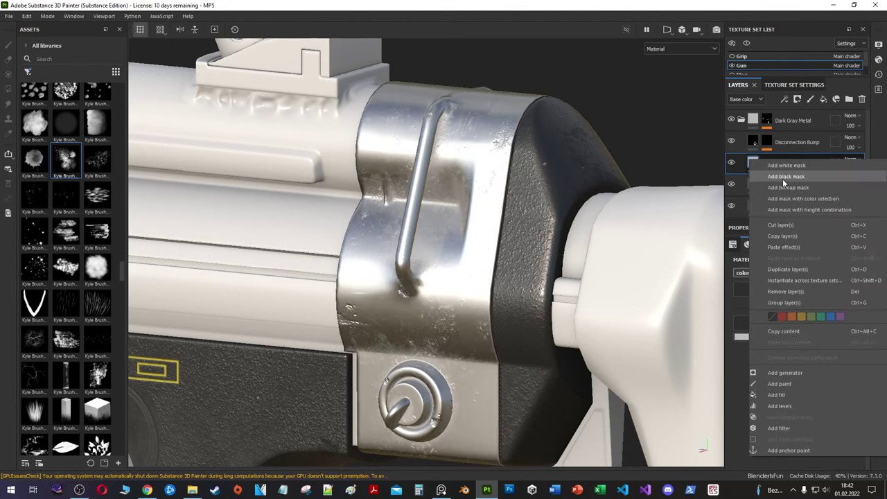
pyautogui.click(782, 178)
pyautogui.click(791, 267)
pyautogui.click(803, 257)
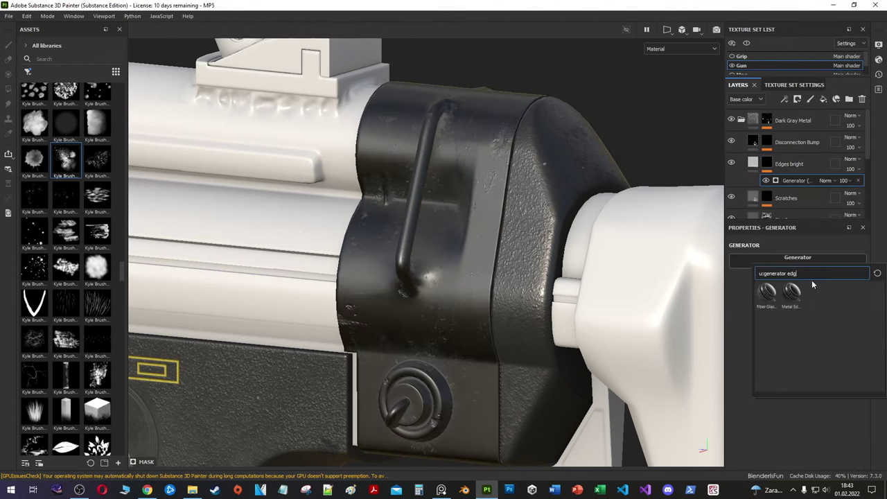
pyautogui.click(811, 280)
pyautogui.click(818, 325)
# Step: Tune the edge wear mask: no grunge, ambient occlusion 0, softness about 1.19, wear 0.75
pyautogui.press('m')
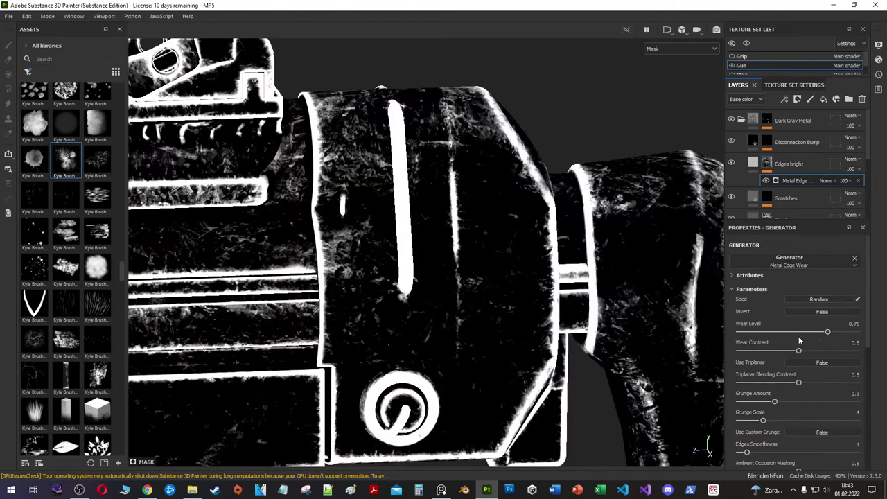
pyautogui.moveTo(827, 331); pyautogui.dragTo(782, 331)
pyautogui.scroll(-2, 781, 329)
pyautogui.moveTo(798, 388); pyautogui.dragTo(738, 387)
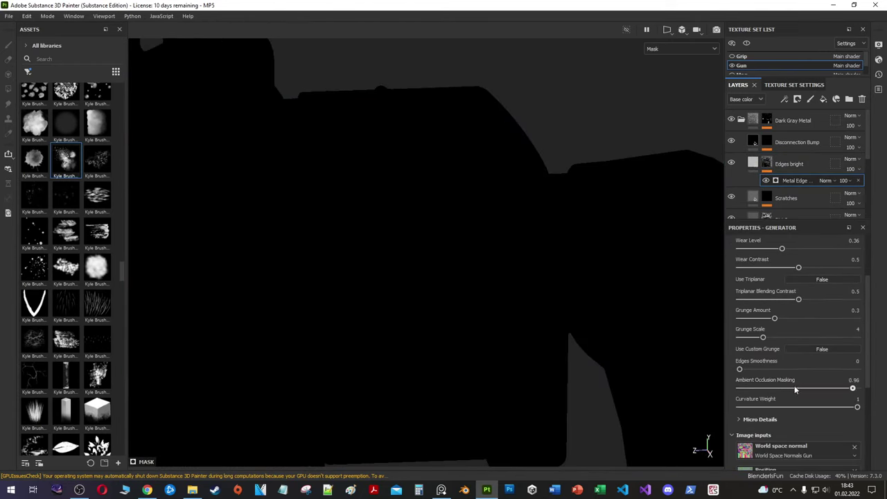
pyautogui.moveTo(773, 318); pyautogui.dragTo(739, 318)
pyautogui.moveTo(526, 228)
pyautogui.keyDown('alt'); pyautogui.mouseDown()
pyautogui.moveTo(501, 207)
pyautogui.moveTo(506, 180)
pyautogui.mouseUp(); pyautogui.keyUp('alt')
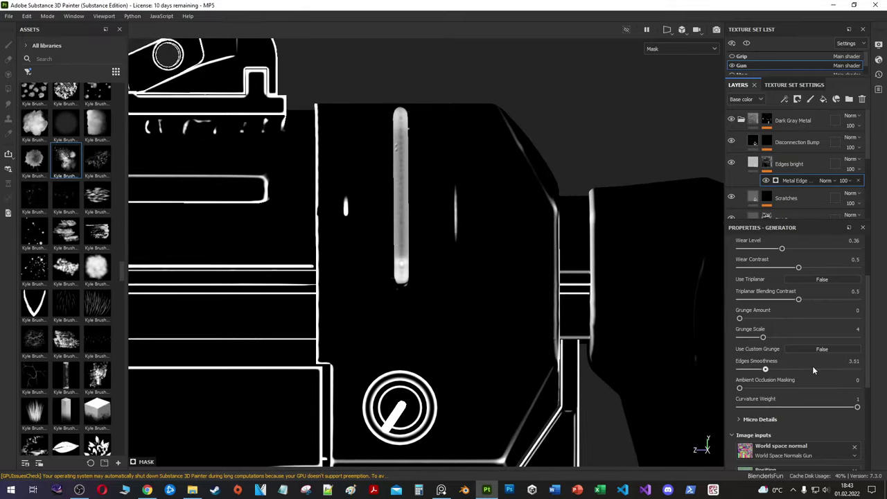
pyautogui.moveTo(739, 368); pyautogui.dragTo(747, 368)
pyautogui.scroll(2, 791, 388)
pyautogui.moveTo(782, 304)
pyautogui.mouseDown()
pyautogui.moveTo(753, 305)
pyautogui.moveTo(827, 304)
pyautogui.mouseUp()
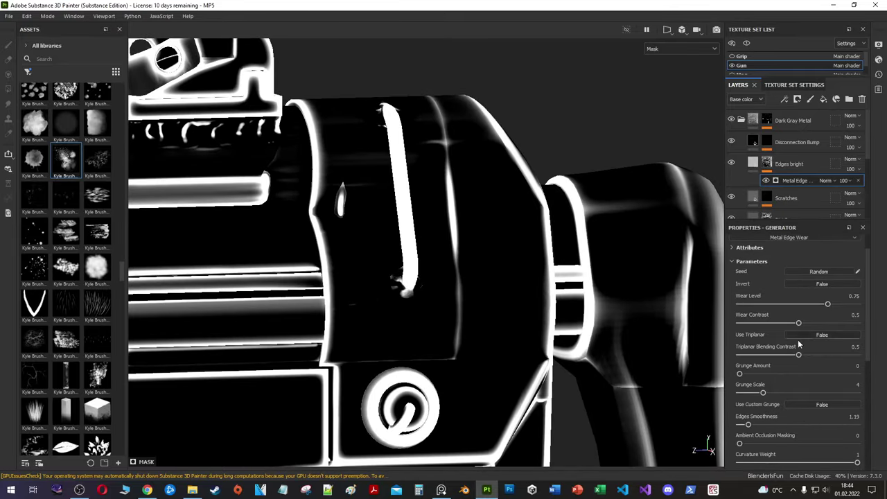
pyautogui.moveTo(747, 424); pyautogui.dragTo(847, 424)
# Step: Check the Edges bright base colour, then adjust the edge wear grunge scale
pyautogui.click(769, 166)
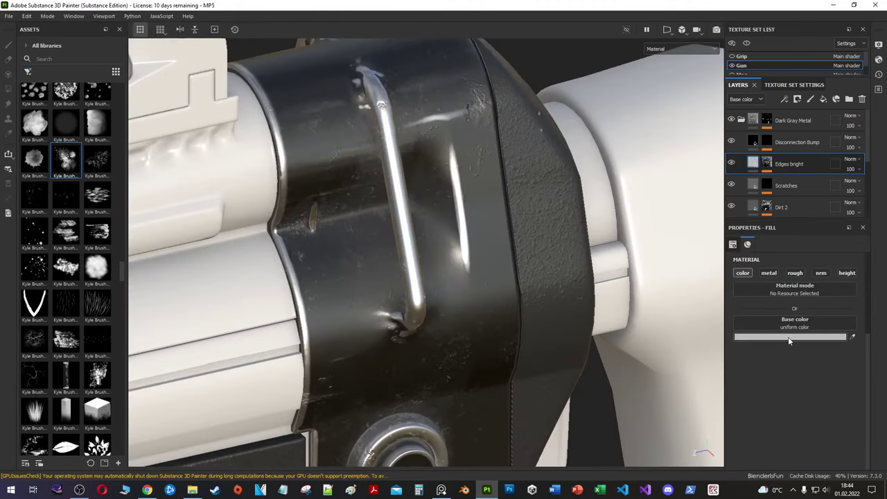
pyautogui.click(788, 337)
pyautogui.click(769, 169)
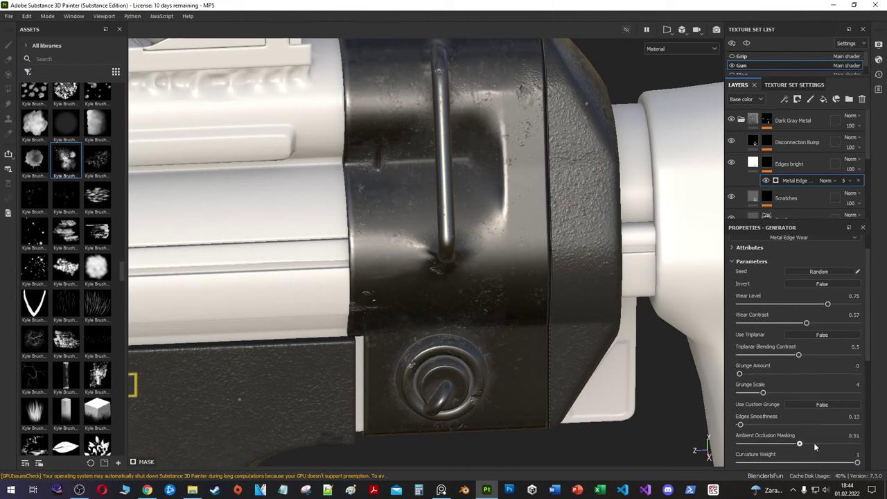
pyautogui.scroll(-1, 843, 453)
pyautogui.moveTo(740, 396); pyautogui.dragTo(791, 400)
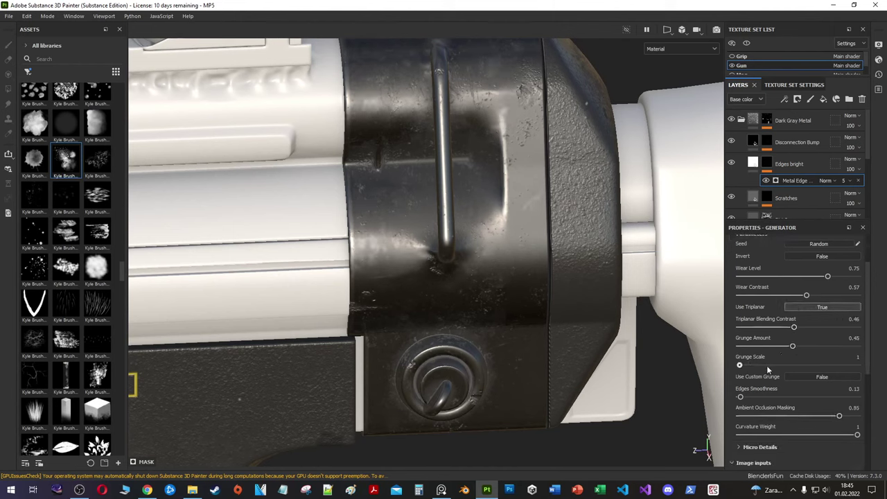
pyautogui.click(793, 365)
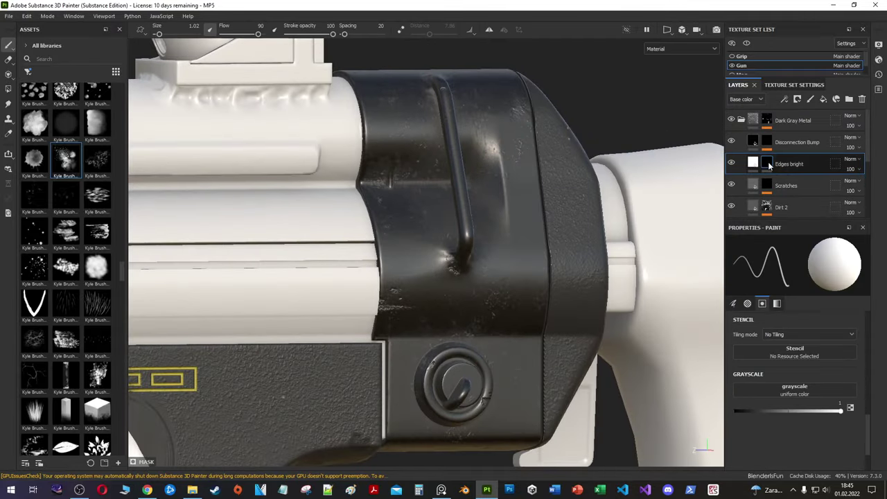
# Step: Swap the mask generator to Curvature, keeping only medium detail at 1
pyautogui.click(797, 299)
pyautogui.click(756, 370)
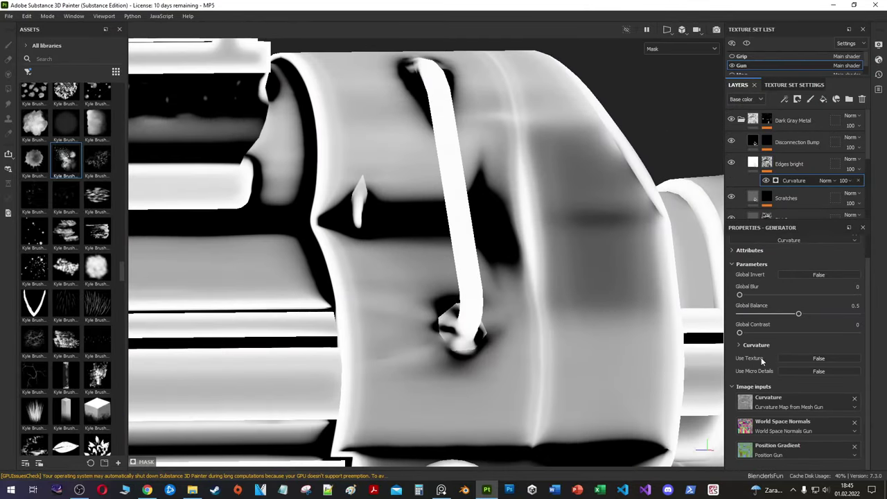
pyautogui.scroll(-3, 783, 360)
pyautogui.moveTo(823, 291); pyautogui.dragTo(736, 291)
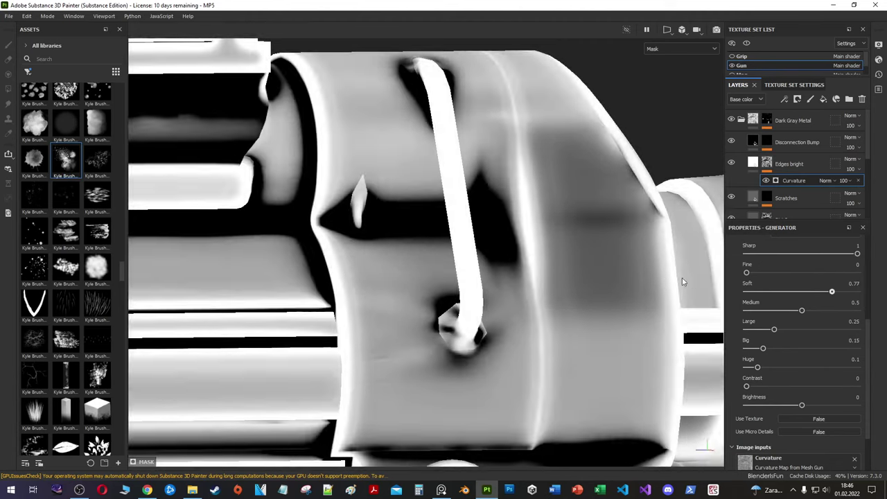
pyautogui.moveTo(801, 310); pyautogui.dragTo(861, 310)
pyautogui.moveTo(774, 329)
pyautogui.mouseDown()
pyautogui.moveTo(724, 330)
pyautogui.moveTo(734, 348)
pyautogui.mouseUp()
pyautogui.moveTo(757, 366); pyautogui.dragTo(734, 366)
pyautogui.moveTo(801, 404); pyautogui.dragTo(802, 405)
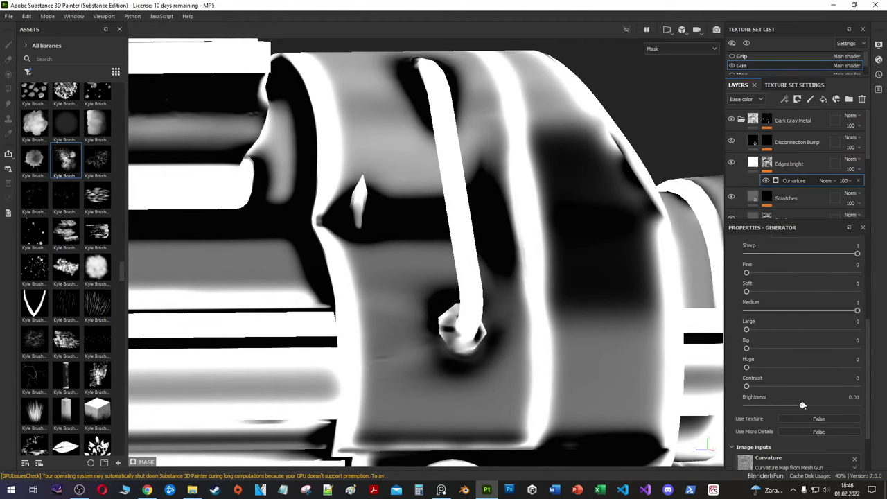
# Step: Rebalance curvature detail: medium 0, large slightly up, soft about 0.81, global balance 0
pyautogui.scroll(2, 818, 294)
pyautogui.moveTo(739, 287); pyautogui.dragTo(740, 288)
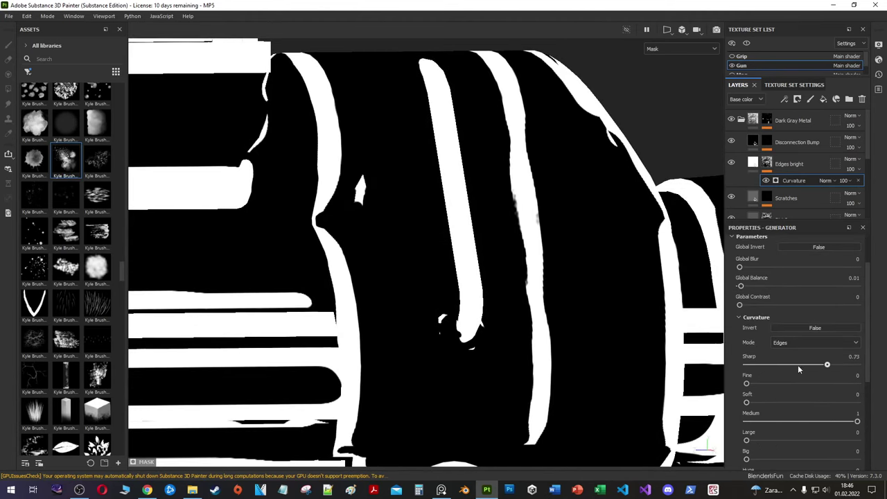
pyautogui.moveTo(856, 421); pyautogui.dragTo(742, 421)
pyautogui.moveTo(746, 440); pyautogui.dragTo(765, 440)
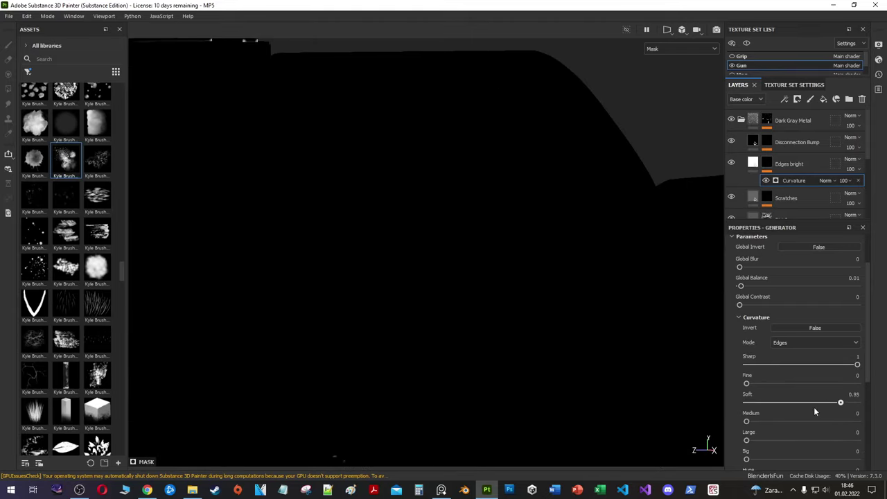
pyautogui.moveTo(857, 402); pyautogui.dragTo(837, 403)
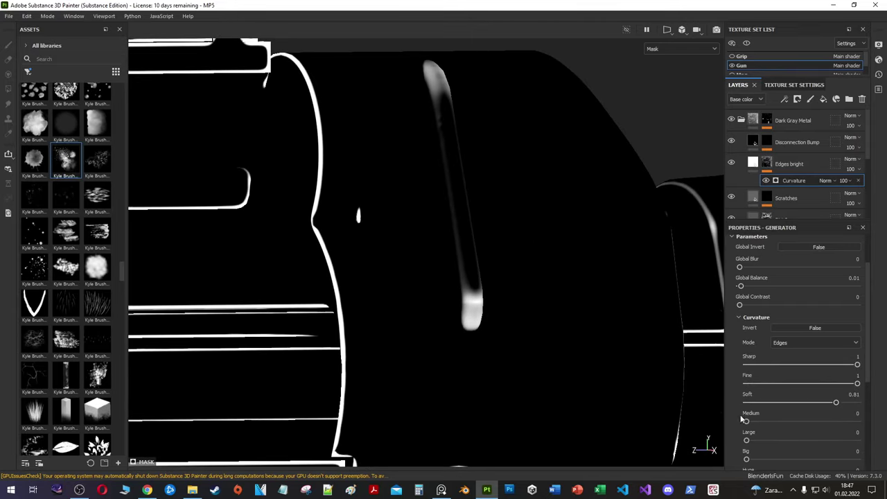
pyautogui.moveTo(740, 287); pyautogui.dragTo(739, 287)
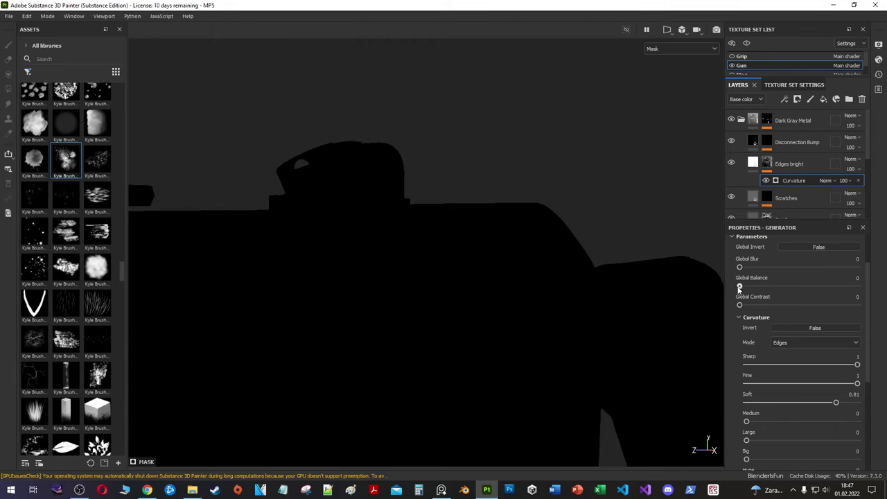
# Step: Add a BnW Spots 1 fill to the mask in Subtract mode, curvature kept on Edges
pyautogui.rightClick(797, 180)
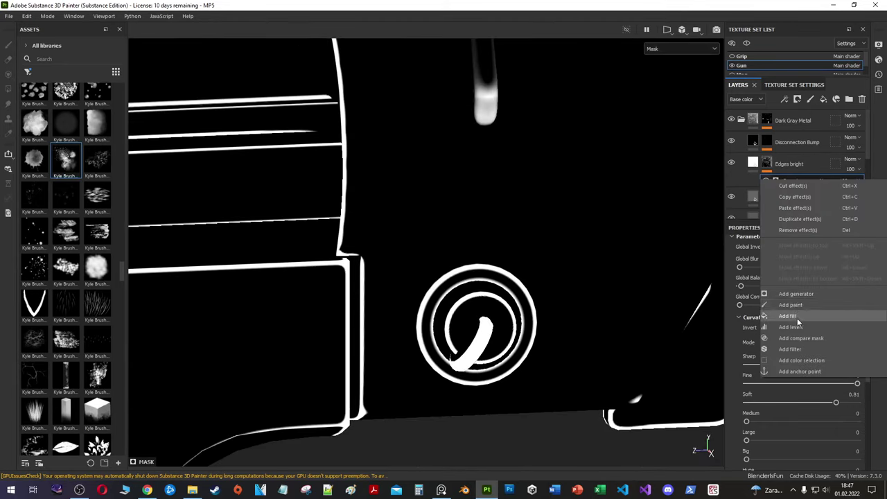
pyautogui.click(788, 316)
pyautogui.click(825, 181)
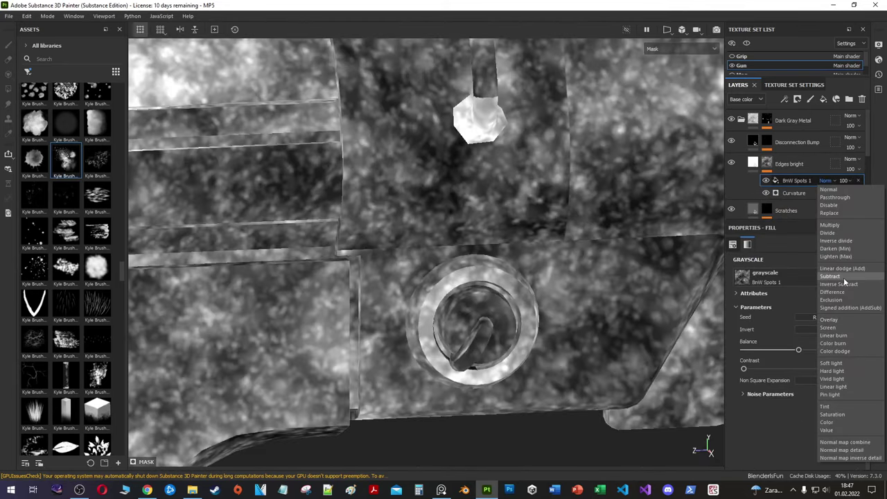
pyautogui.click(843, 275)
pyautogui.scroll(3, 421, 253)
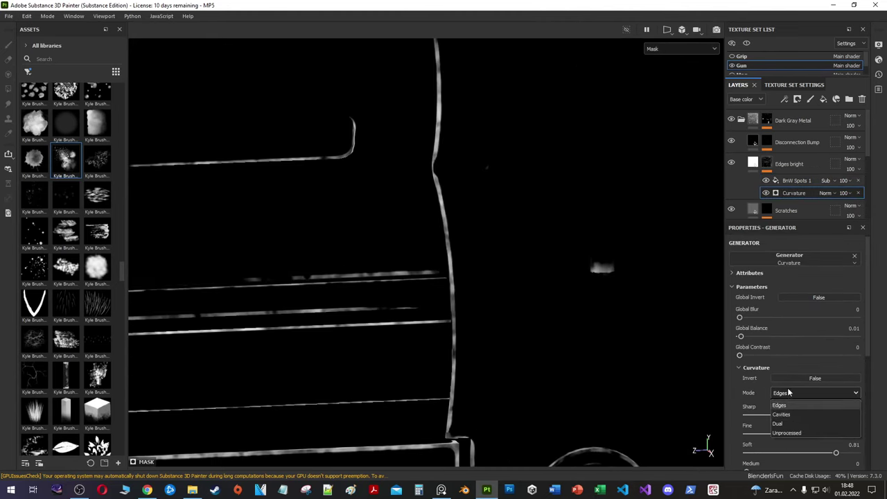
pyautogui.click(778, 405)
pyautogui.scroll(-2, 490, 324)
pyautogui.scroll(-2, 471, 277)
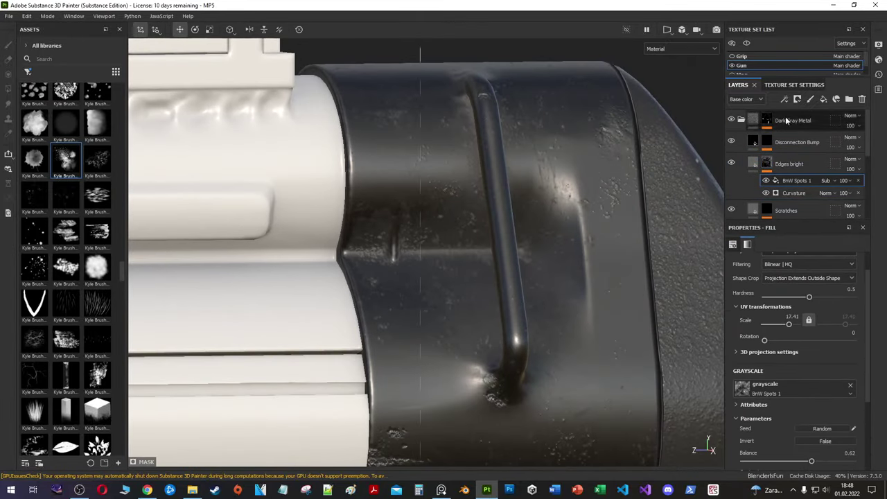
# Step: Preview the normal/height and metallic channels, then return to the full material view
pyautogui.press('c')
pyautogui.press('c')
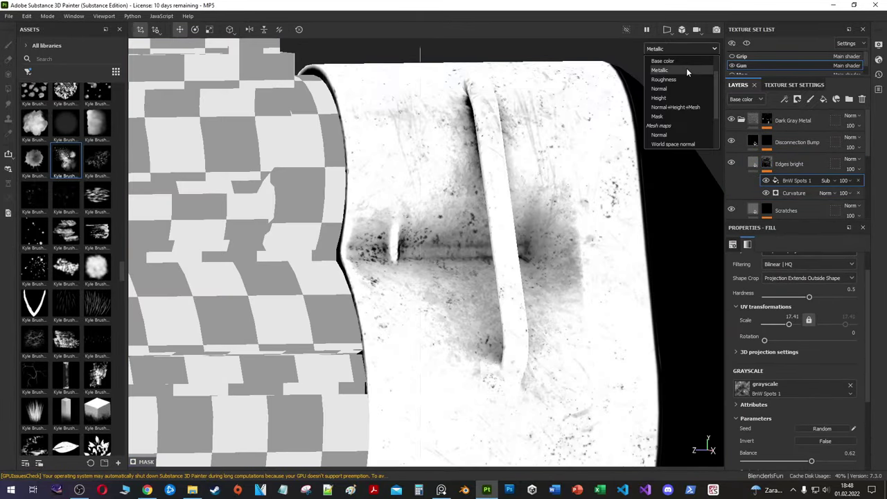
pyautogui.press('c')
pyautogui.press('c')
pyautogui.press('m')
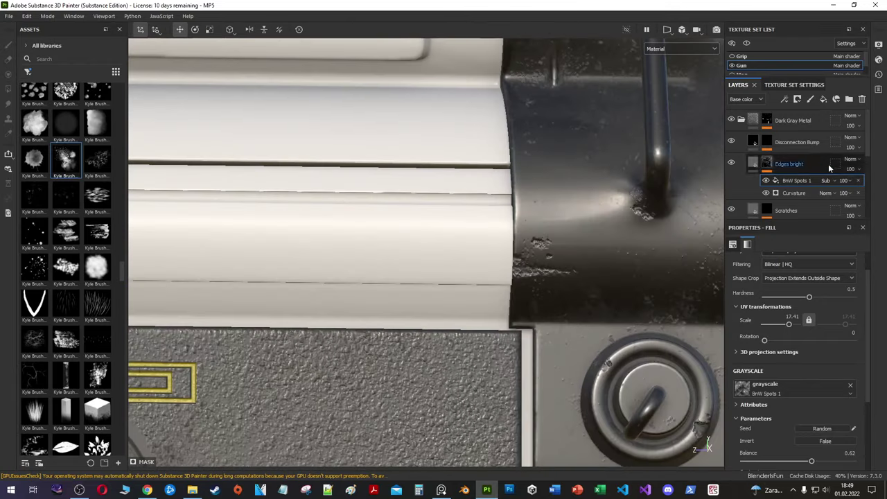
pyautogui.scroll(-1, 829, 168)
# Step: Inspect the Scratches base colour and raise its roughness to about 0.86
pyautogui.click(785, 157)
pyautogui.click(810, 437)
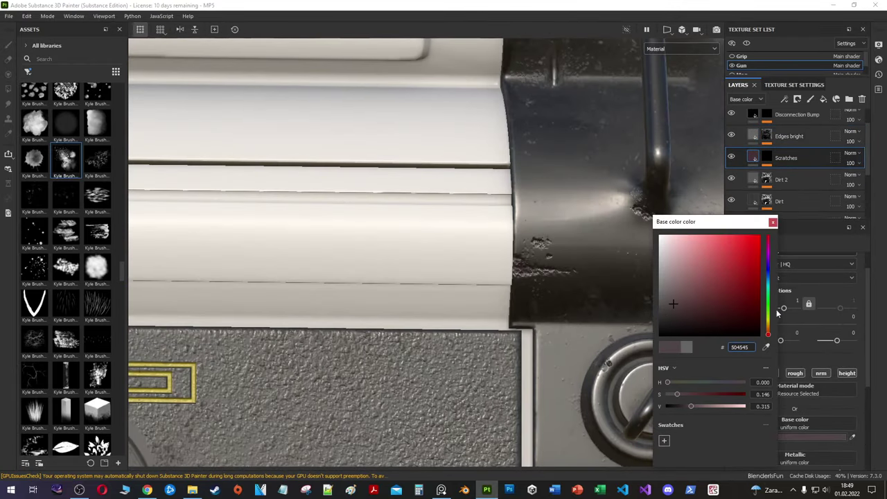
pyautogui.keyDown('alt'); pyautogui.moveTo(670, 226); pyautogui.dragTo(762, 415); pyautogui.keyUp('alt')
pyautogui.scroll(-3, 785, 455)
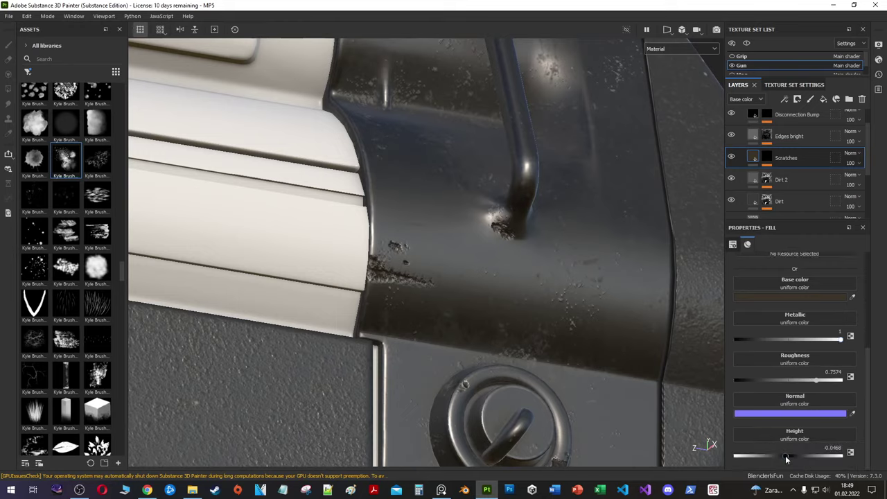
pyautogui.scroll(2, 809, 386)
pyautogui.click(790, 379)
pyautogui.scroll(-1, 859, 394)
pyautogui.click(741, 435)
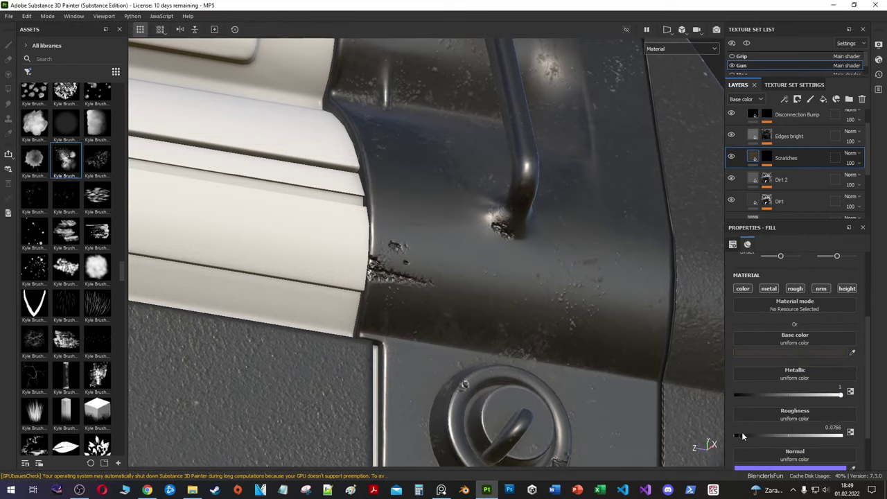
pyautogui.moveTo(714, 312)
pyautogui.keyDown('alt'); pyautogui.mouseDown()
pyautogui.moveTo(625, 146)
pyautogui.moveTo(671, 77)
pyautogui.moveTo(560, 184)
pyautogui.moveTo(566, 179)
pyautogui.moveTo(471, 208)
pyautogui.mouseUp(); pyautogui.keyUp('alt')
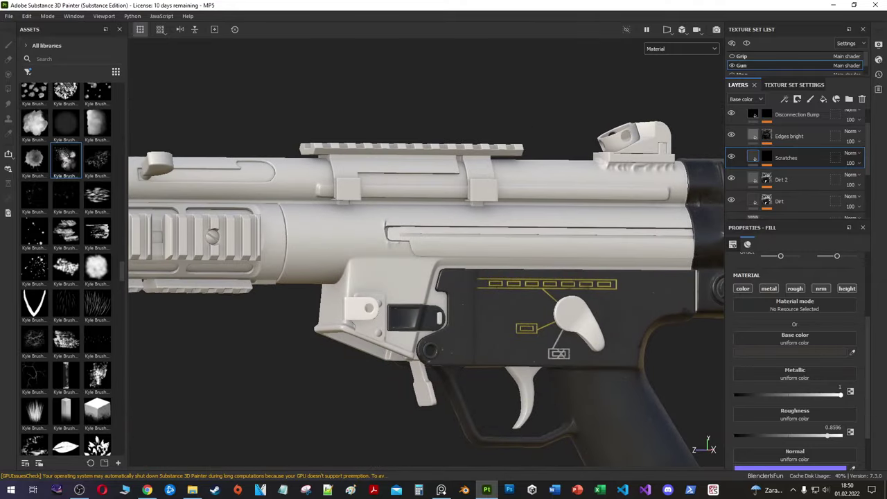
# Step: Select and show the Steel Rust and Wear layer and open its metal colour
pyautogui.click(766, 167)
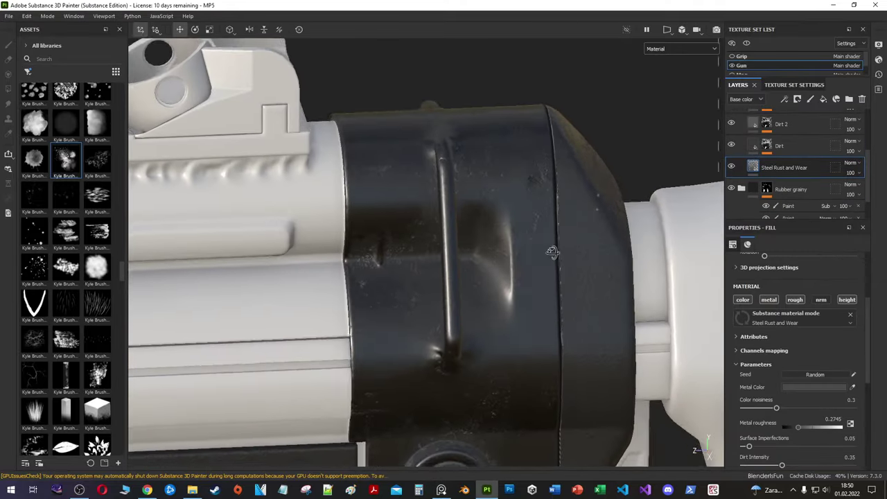
pyautogui.moveTo(554, 207)
pyautogui.keyDown('alt'); pyautogui.mouseDown()
pyautogui.moveTo(580, 178)
pyautogui.moveTo(732, 168)
pyautogui.mouseUp(); pyautogui.keyUp('alt')
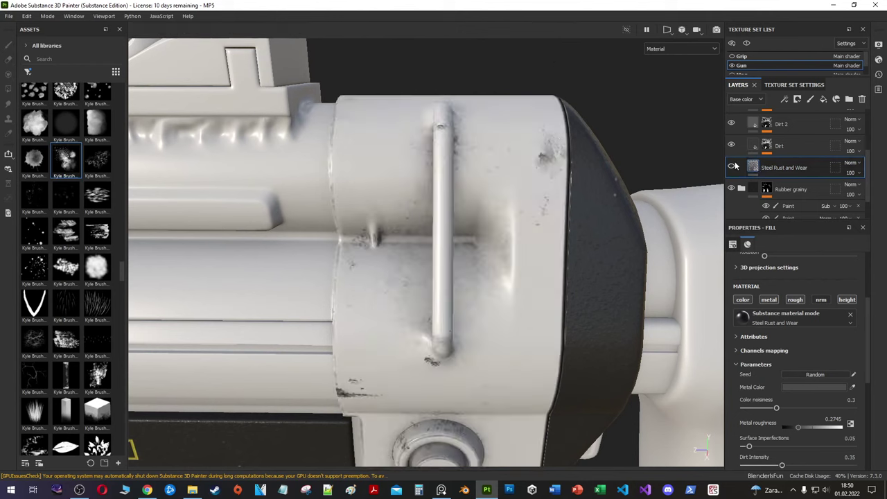
pyautogui.click(732, 166)
pyautogui.click(815, 386)
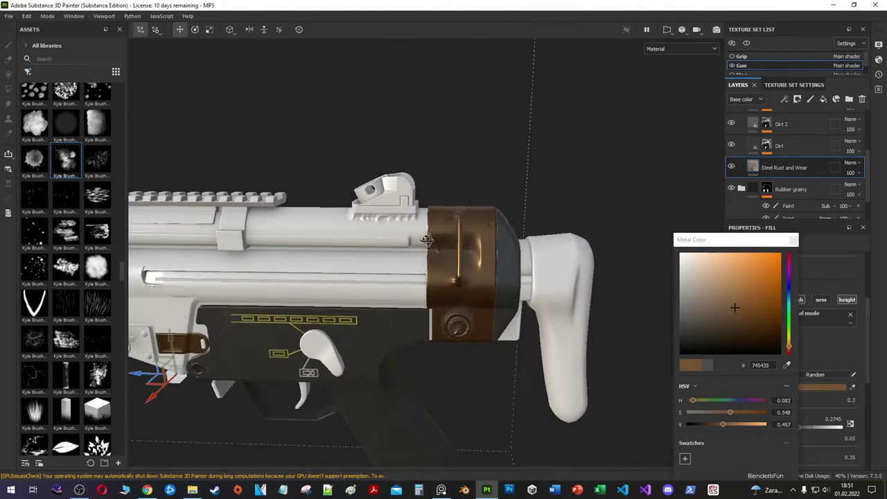
# Step: Try teal, gold and brown metal tints, ending back on neutral grey steel
pyautogui.moveTo(789, 346); pyautogui.dragTo(788, 305)
pyautogui.keyDown('alt'); pyautogui.moveTo(554, 242); pyautogui.dragTo(480, 227); pyautogui.keyUp('alt')
pyautogui.scroll(3, 480, 227)
pyautogui.moveTo(788, 304); pyautogui.dragTo(788, 345)
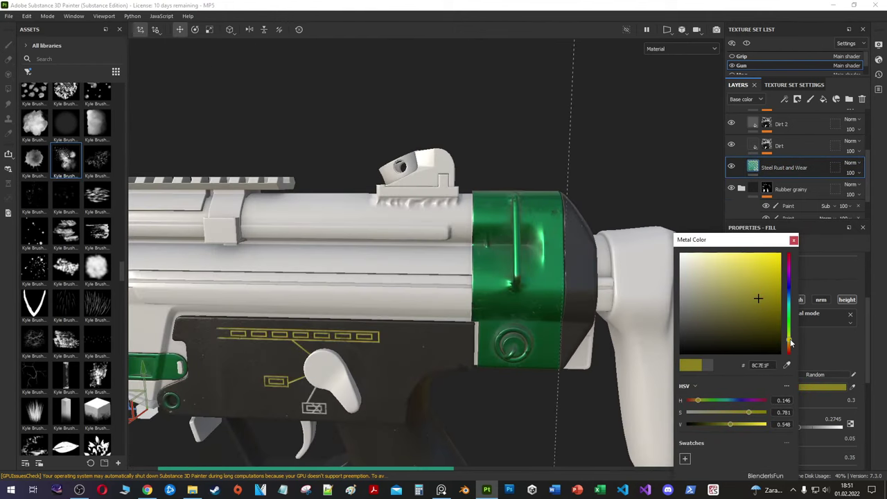
pyautogui.click(748, 296)
pyautogui.scroll(-2, 525, 252)
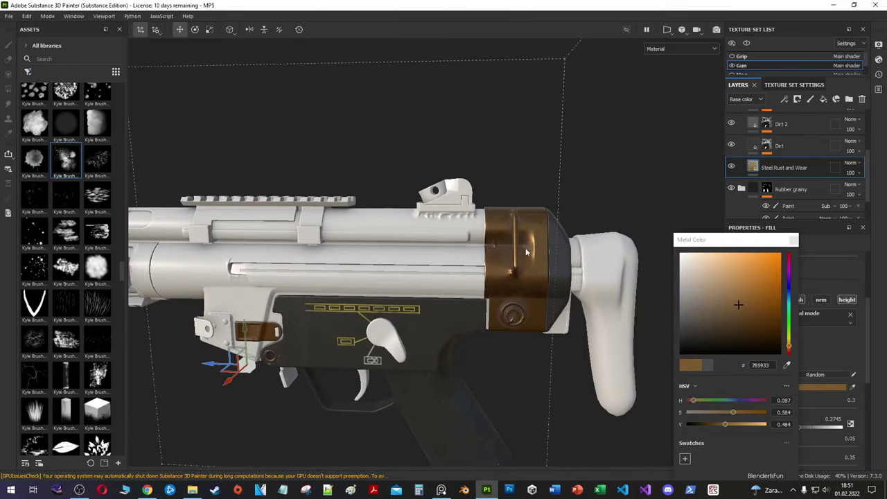
pyautogui.moveTo(746, 425); pyautogui.dragTo(737, 424)
pyautogui.click(789, 348)
pyautogui.scroll(3, 478, 311)
pyautogui.scroll(-3, 478, 311)
pyautogui.keyDown('alt'); pyautogui.moveTo(388, 312); pyautogui.dragTo(476, 313); pyautogui.keyUp('alt')
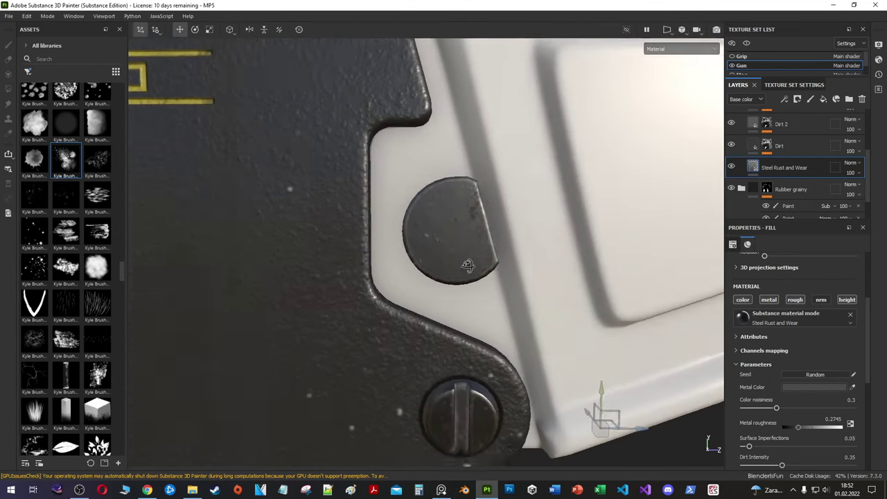
# Step: Add a fill layer named Button Bump above Disconnection Bump
pyautogui.scroll(3, 795, 166)
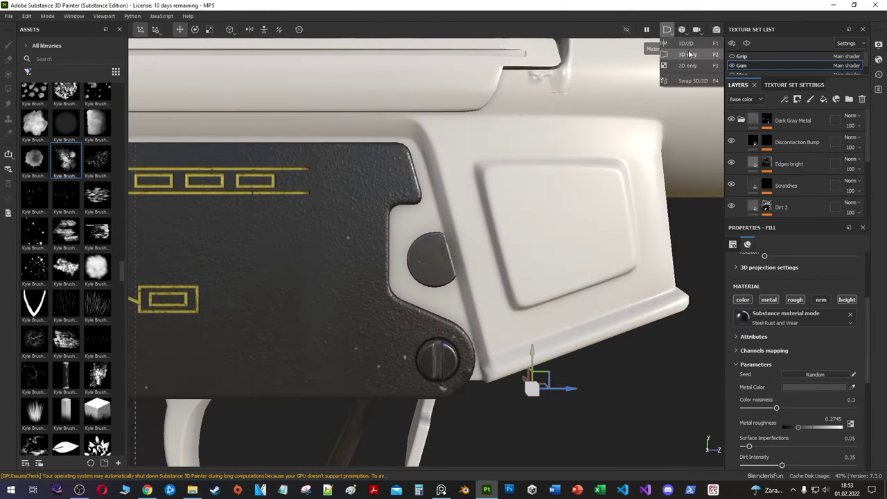
pyautogui.click(688, 54)
pyautogui.click(823, 99)
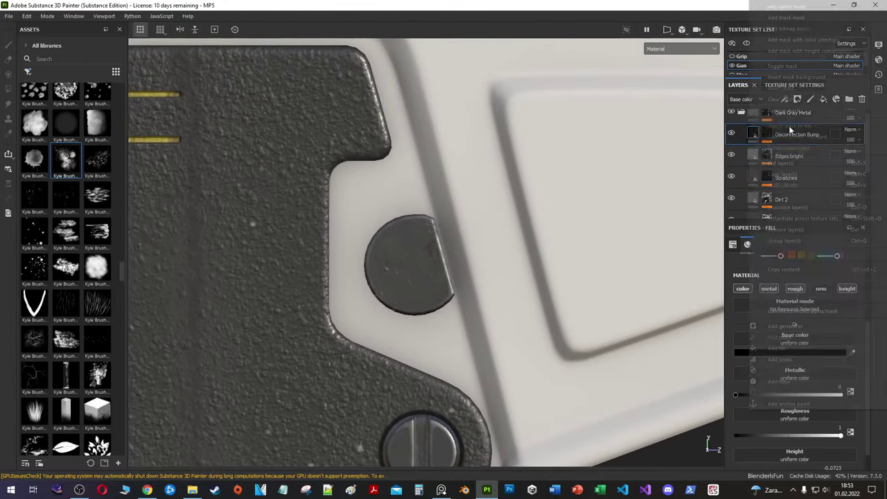
pyautogui.doubleClick(770, 134)
pyautogui.write('Button Bump')
# Step: Give Button Bump a black mask and paint rings on the button with the Circle Partial brush
pyautogui.click(742, 289)
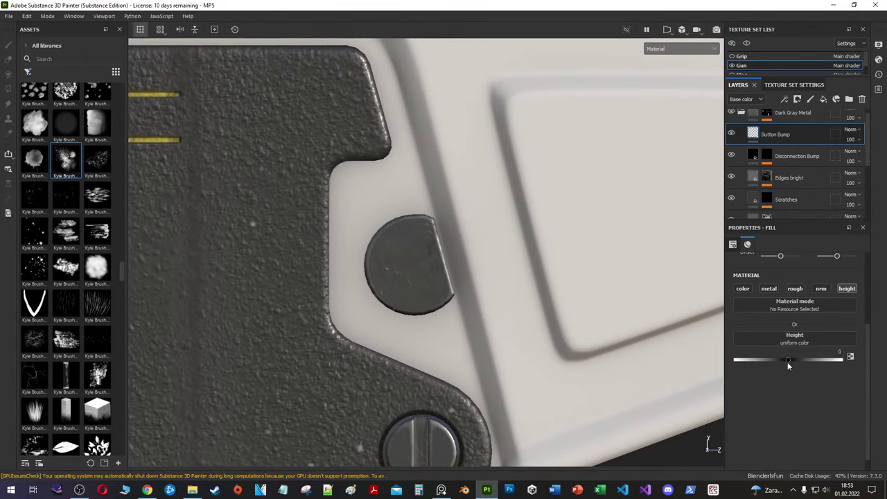
pyautogui.write('1')
pyautogui.write('circl')
pyautogui.click(35, 353)
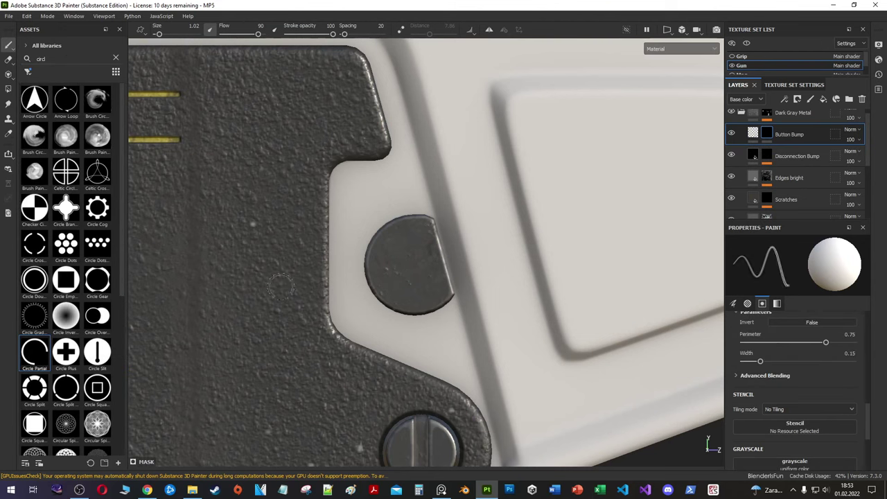
pyautogui.rightClick(414, 264)
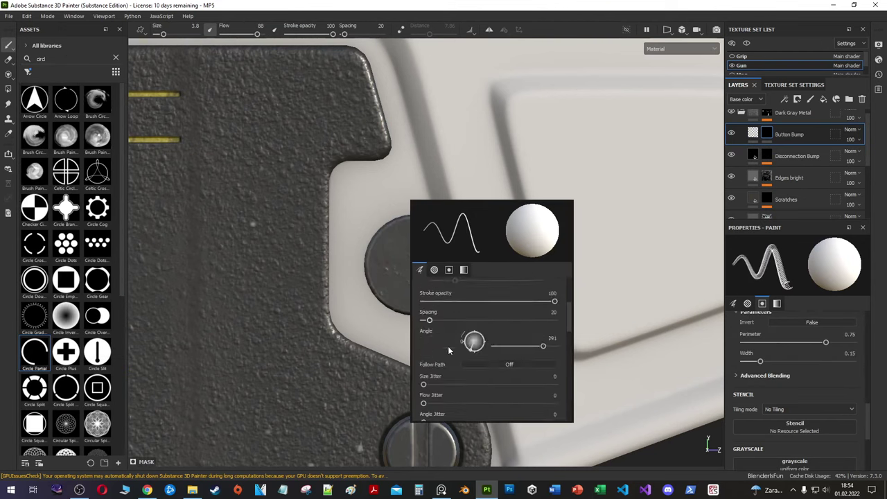
pyautogui.moveTo(523, 312); pyautogui.dragTo(511, 312)
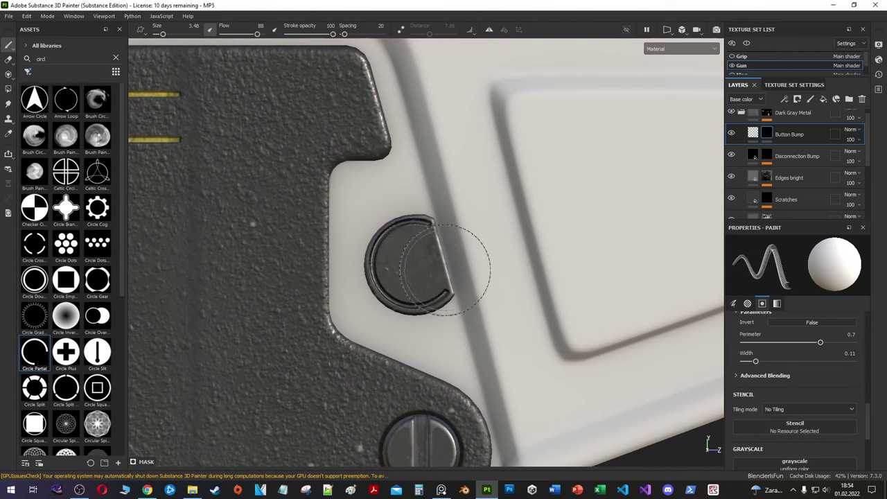
pyautogui.scroll(2, 416, 265)
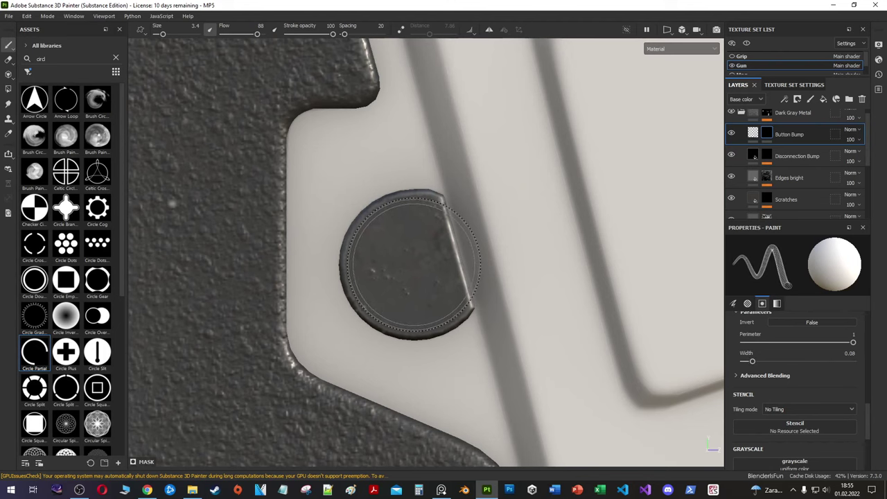
pyautogui.keyDown('alt'); pyautogui.moveTo(686, 263); pyautogui.dragTo(416, 263); pyautogui.keyUp('alt')
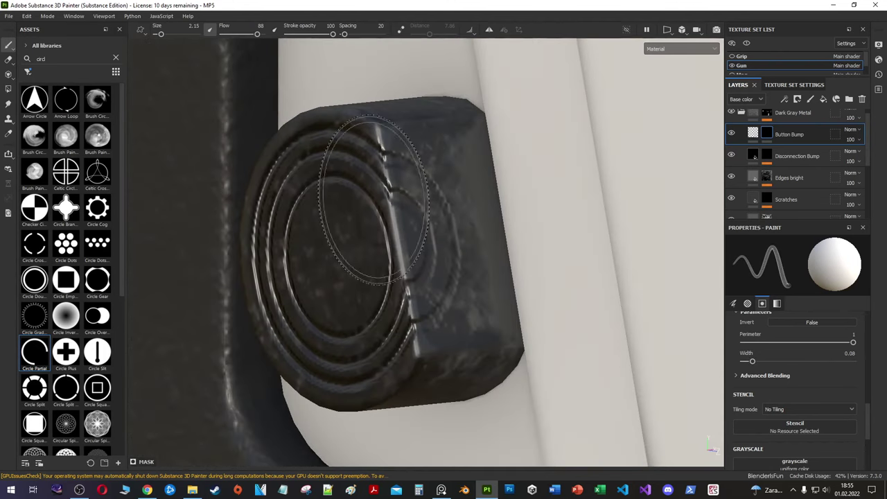
pyautogui.press('e')
pyautogui.click(4, 50)
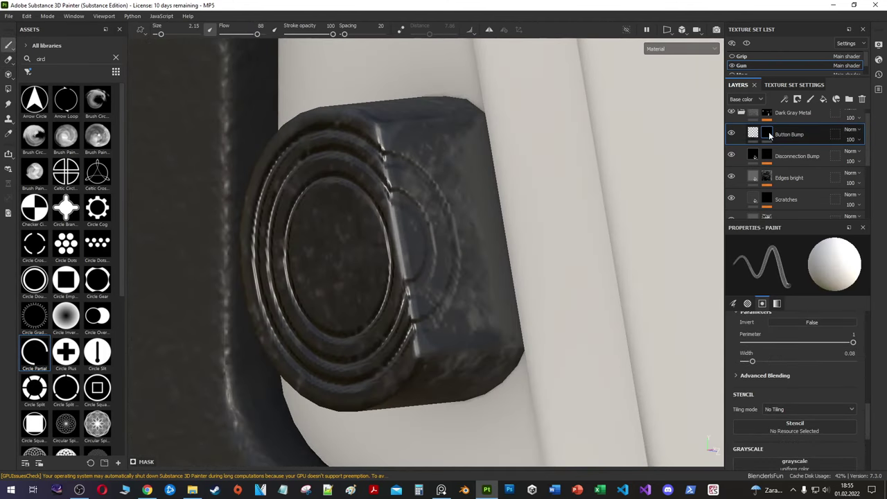
# Step: Add a filter effect to Button Bump and lower its fill height to about -0.03
pyautogui.keyDown('alt'); pyautogui.moveTo(432, 230); pyautogui.dragTo(663, 178); pyautogui.keyUp('alt')
pyautogui.rightClick(789, 133)
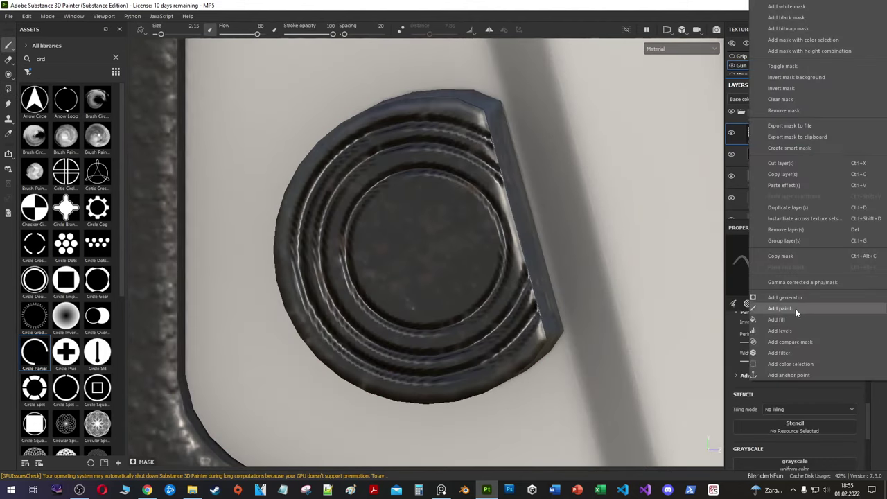
pyautogui.click(795, 341)
pyautogui.click(789, 284)
pyautogui.press('Delete')
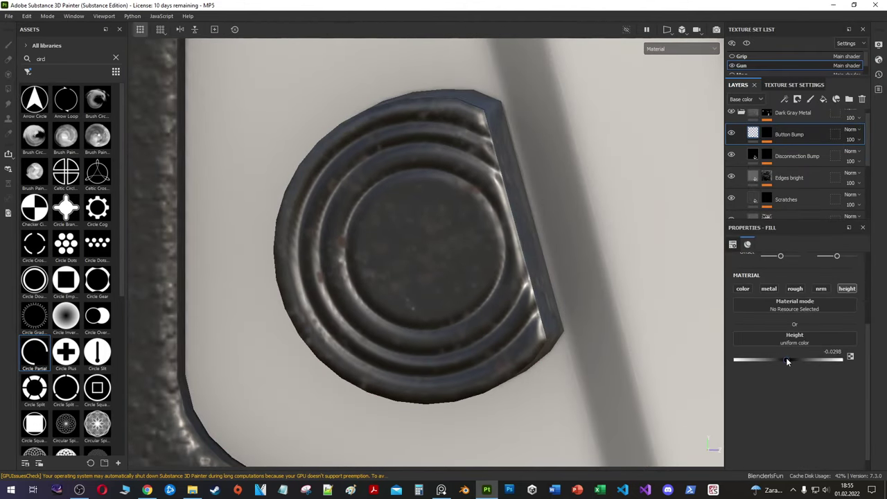
pyautogui.keyDown('alt'); pyautogui.moveTo(665, 291); pyautogui.dragTo(526, 280); pyautogui.keyUp('alt')
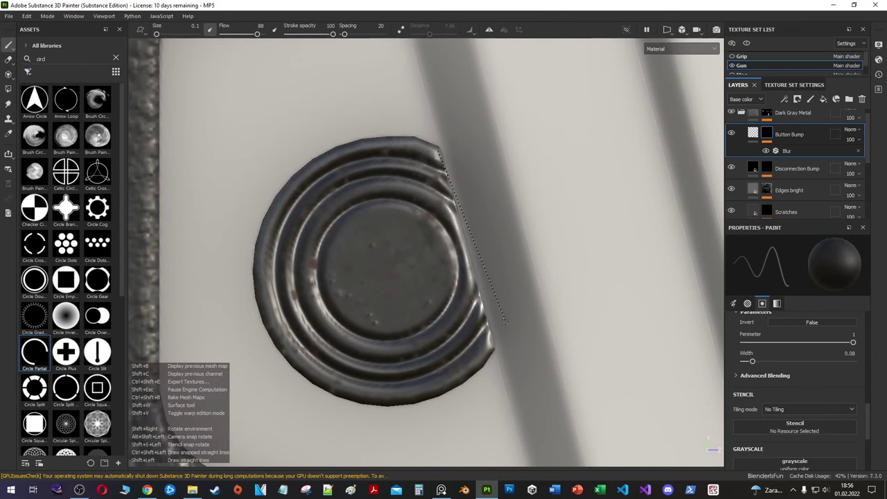
pyautogui.keyDown('alt'); pyautogui.moveTo(489, 348); pyautogui.dragTo(420, 316); pyautogui.keyUp('alt')
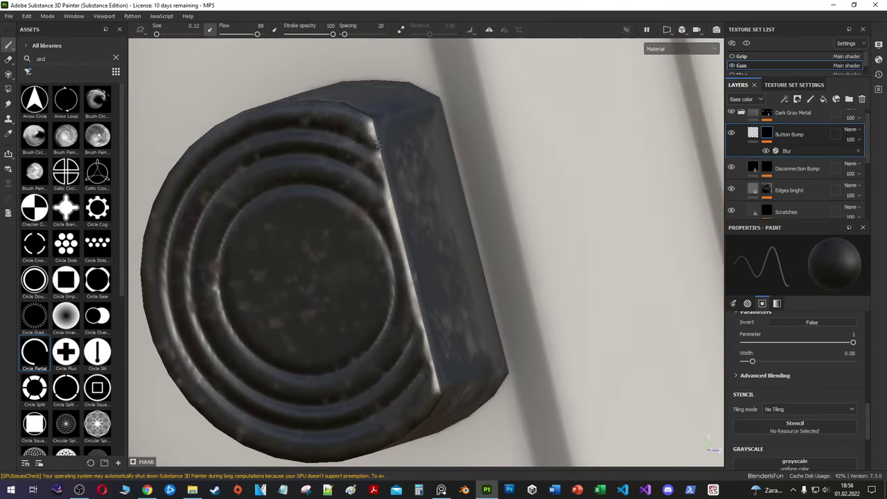
pyautogui.keyDown('alt'); pyautogui.moveTo(412, 272); pyautogui.dragTo(643, 192); pyautogui.keyUp('alt')
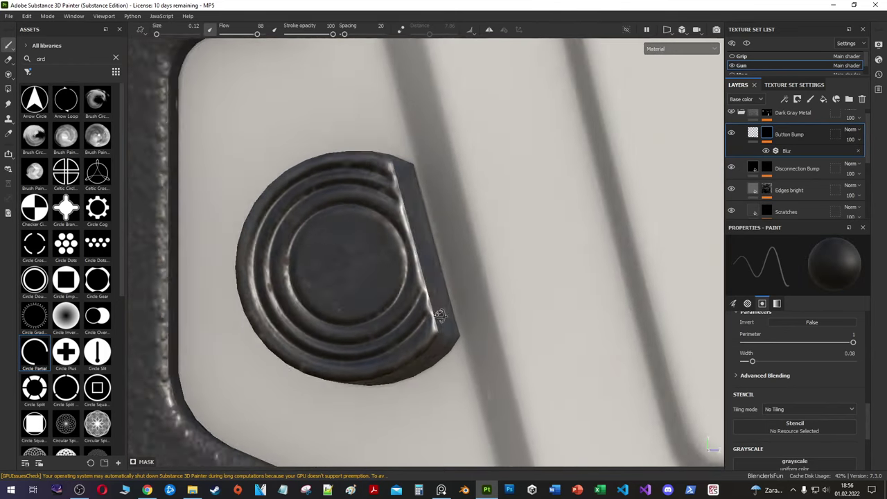
pyautogui.keyDown('alt'); pyautogui.moveTo(644, 192); pyautogui.dragTo(545, 346, button='right'); pyautogui.keyUp('alt')
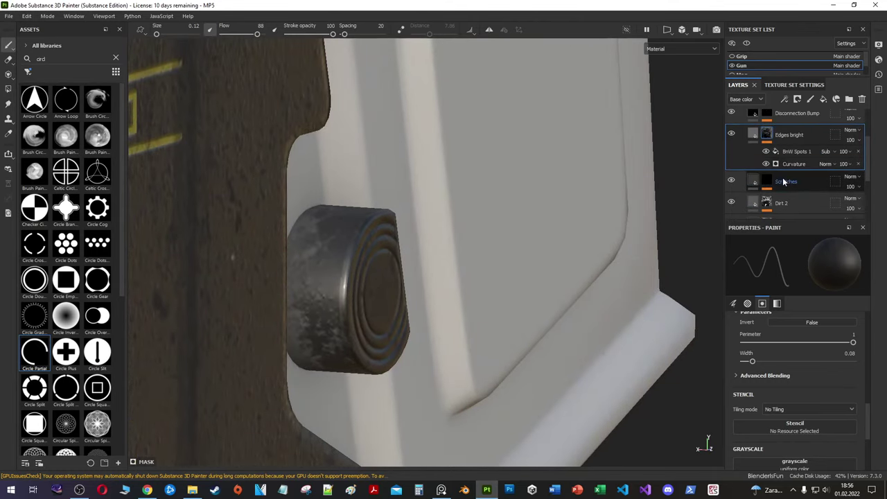
# Step: Set the Edges bright paint layer's blend mode to Subtract and review the gun
pyautogui.click(825, 179)
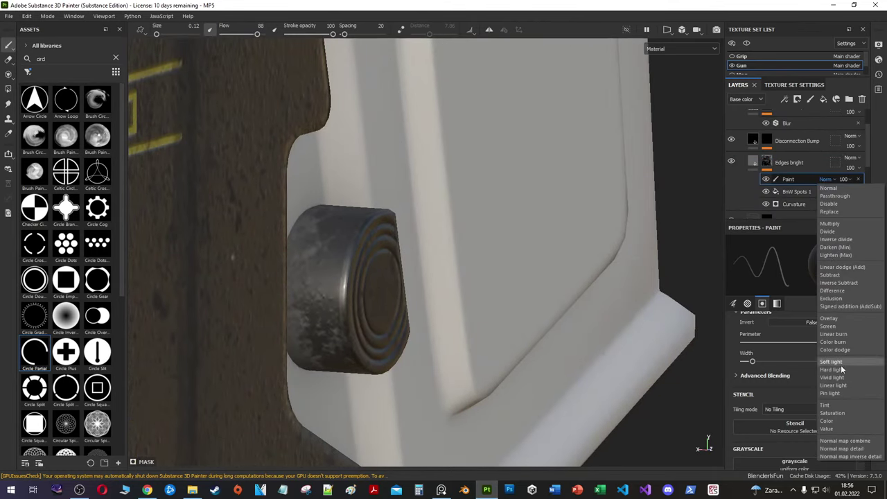
pyautogui.click(840, 364)
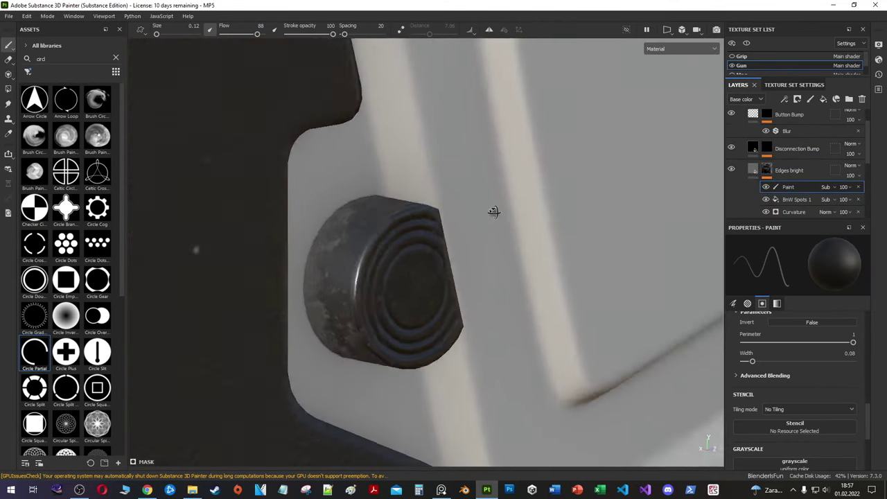
pyautogui.keyDown('alt'); pyautogui.moveTo(492, 212); pyautogui.dragTo(380, 185); pyautogui.keyUp('alt')
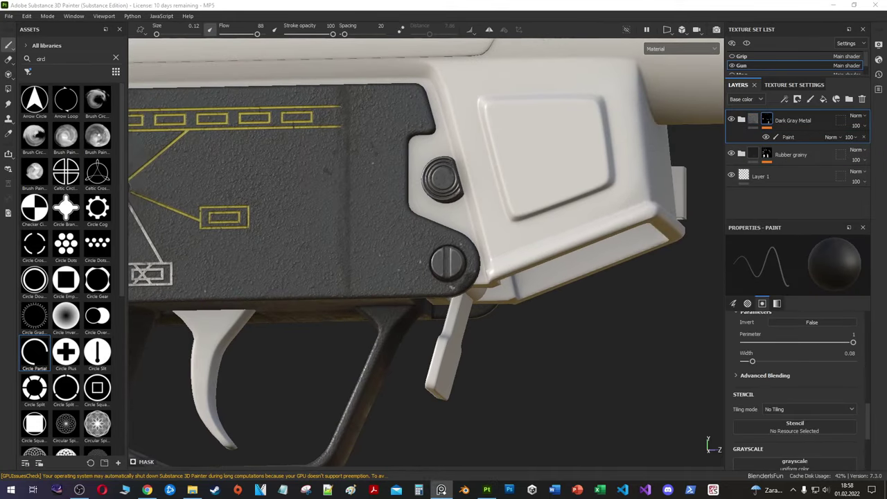
pyautogui.press('4')
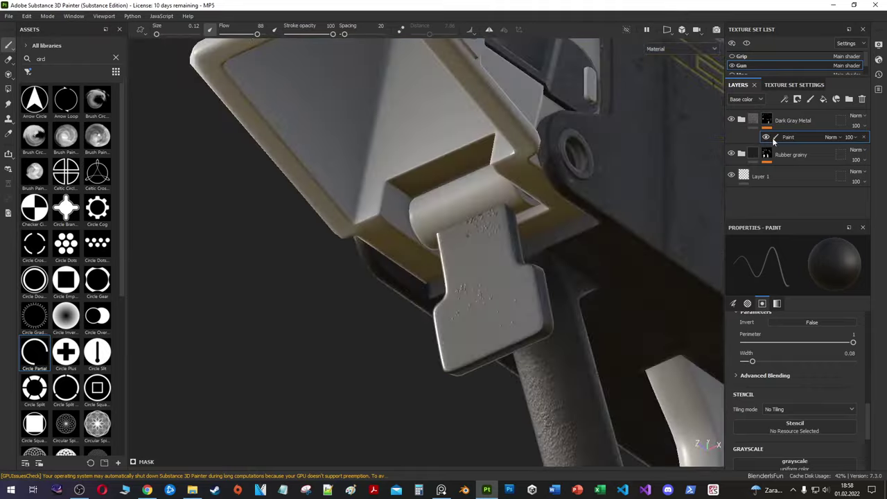
pyautogui.keyDown('alt'); pyautogui.moveTo(448, 204); pyautogui.dragTo(472, 322, button='right'); pyautogui.keyUp('alt')
pyautogui.keyDown('alt'); pyautogui.moveTo(473, 322); pyautogui.dragTo(396, 244); pyautogui.keyUp('alt')
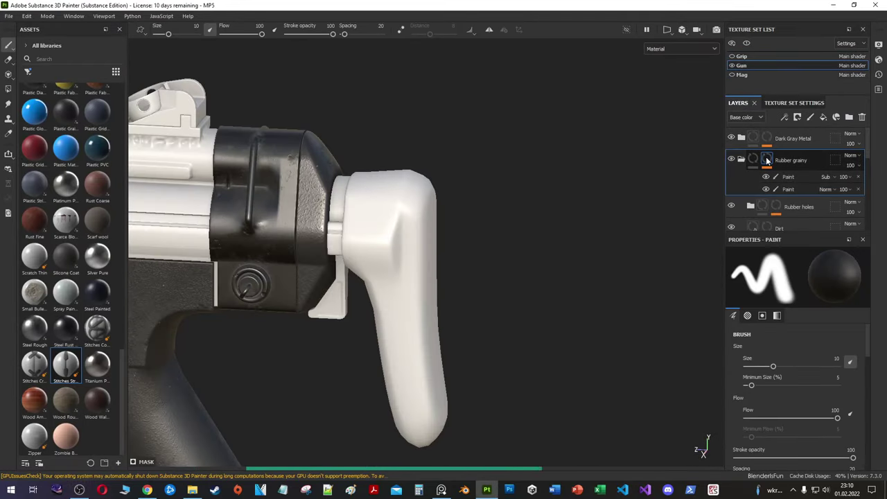
# Step: Polygon-fill the rear stock with dark rubber
pyautogui.click(8, 89)
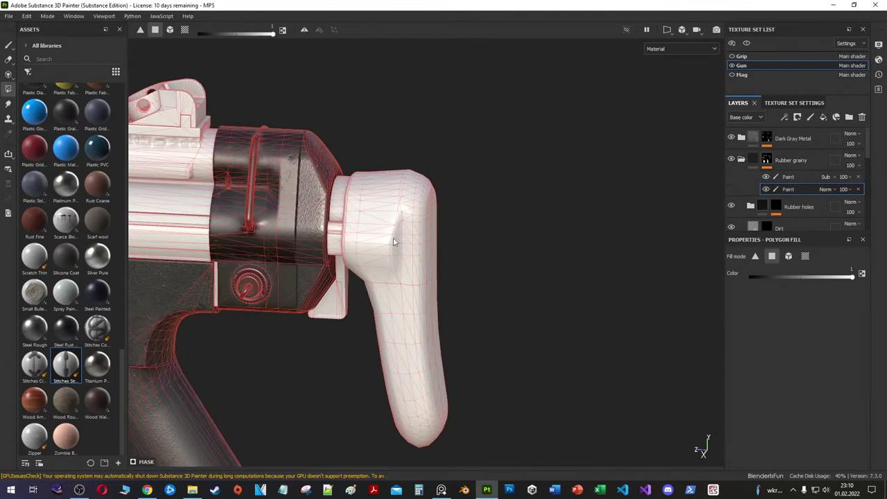
pyautogui.click(412, 317)
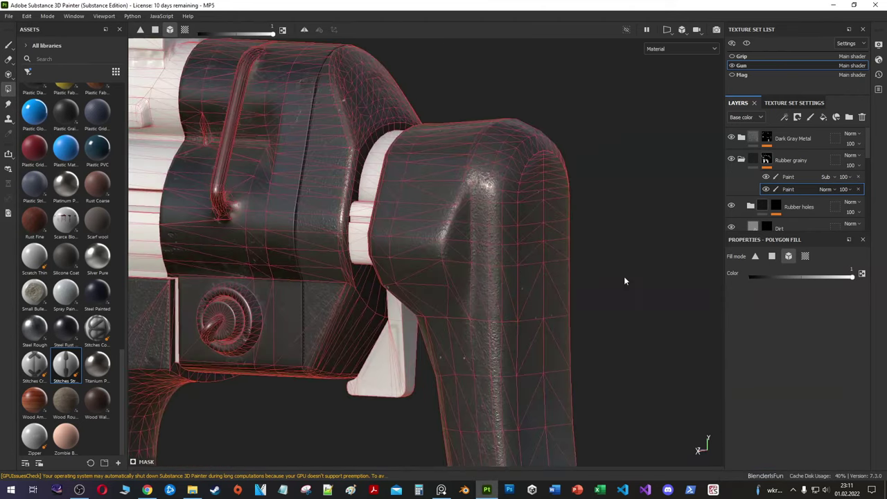
pyautogui.press('1')
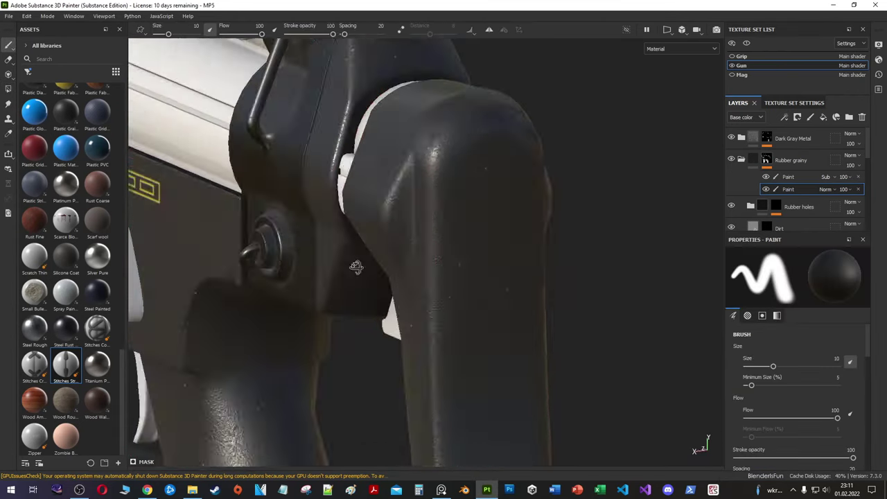
pyautogui.moveTo(312, 193)
pyautogui.keyDown('alt'); pyautogui.mouseDown()
pyautogui.moveTo(415, 290)
pyautogui.moveTo(568, 208)
pyautogui.mouseUp(); pyautogui.keyUp('alt')
pyautogui.scroll(3, 467, 239)
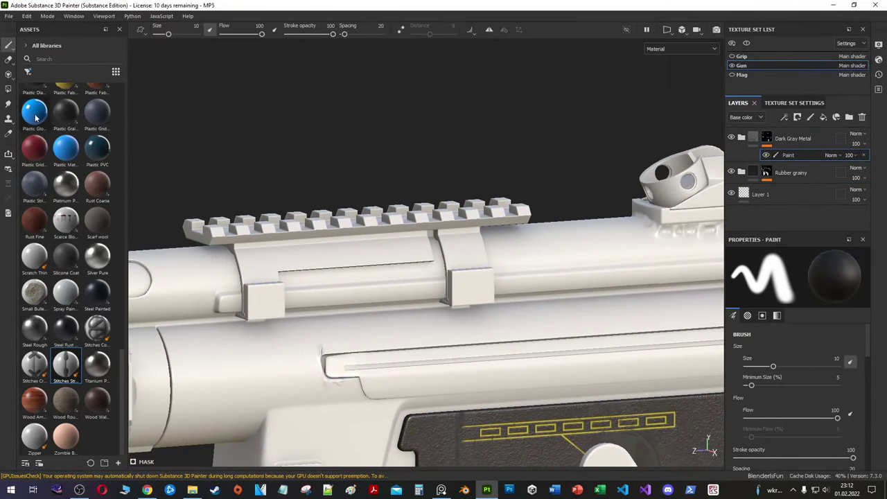
# Step: Polygon-fill the top rail with dark metal and inspect the rail and rear sight
pyautogui.press('4')
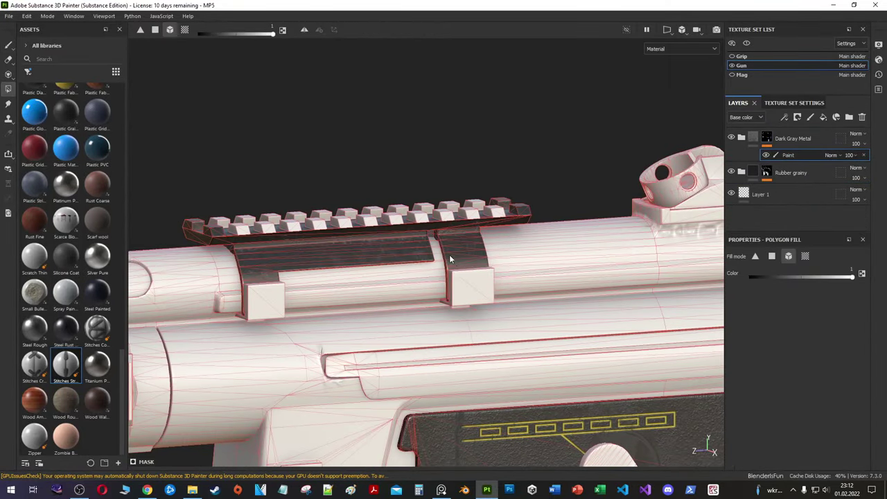
pyautogui.keyDown('alt'); pyautogui.moveTo(424, 220); pyautogui.dragTo(574, 198); pyautogui.keyUp('alt')
pyautogui.moveTo(168, 138); pyautogui.dragTo(564, 208)
pyautogui.click(681, 29)
pyautogui.click(727, 43)
pyautogui.moveTo(416, 208)
pyautogui.keyDown('alt'); pyautogui.mouseDown()
pyautogui.moveTo(586, 235)
pyautogui.moveTo(526, 201)
pyautogui.mouseUp(); pyautogui.keyUp('alt')
pyautogui.press('1')
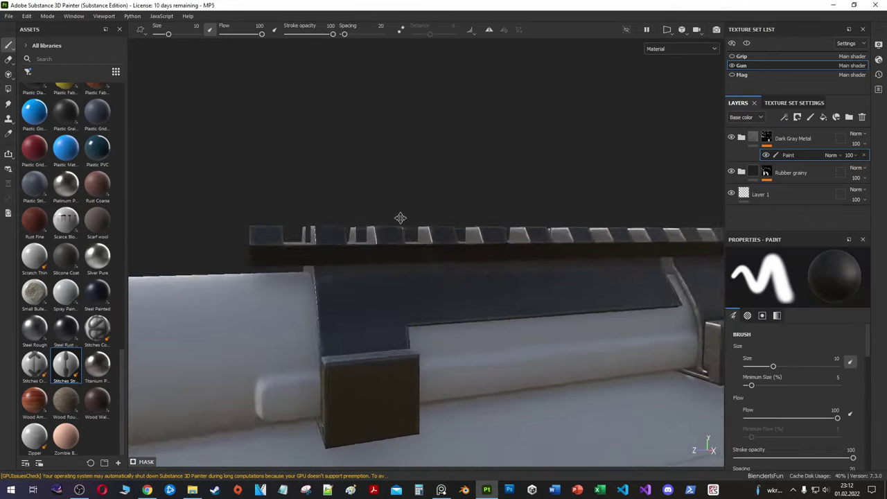
pyautogui.moveTo(167, 262)
pyautogui.keyDown('alt'); pyautogui.mouseDown()
pyautogui.moveTo(345, 315)
pyautogui.moveTo(381, 253)
pyautogui.mouseUp(); pyautogui.keyUp('alt')
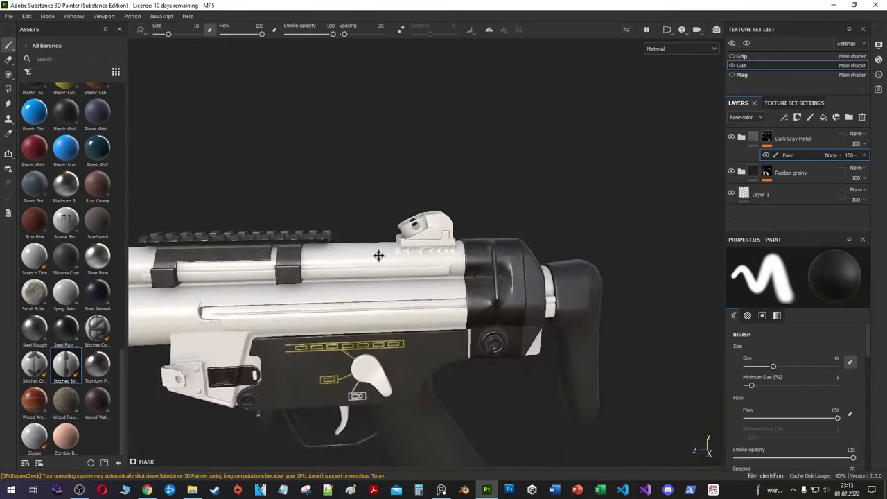
pyautogui.scroll(3, 380, 253)
pyautogui.scroll(3, 410, 210)
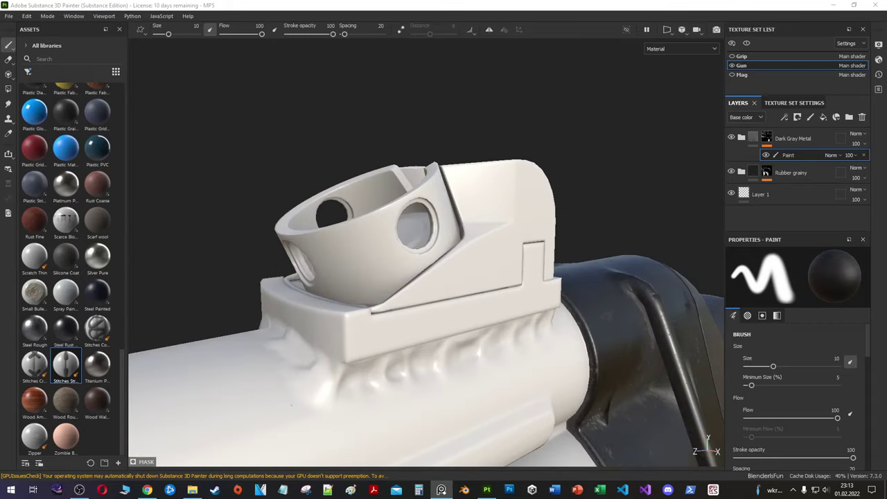
pyautogui.keyDown('alt'); pyautogui.moveTo(410, 210); pyautogui.dragTo(388, 214); pyautogui.keyUp('alt')
# Step: Add a folder named Iron sight at the top and give it a black mask
pyautogui.click(849, 117)
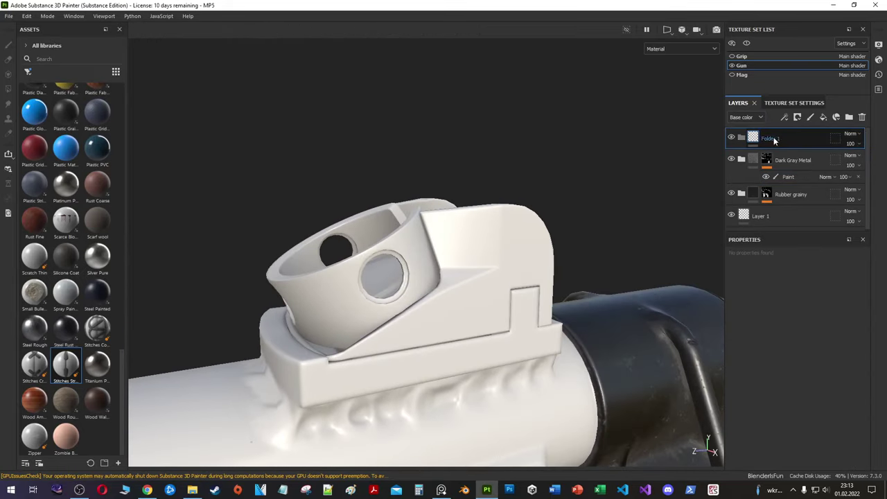
pyautogui.click(823, 117)
pyautogui.rightClick(760, 140)
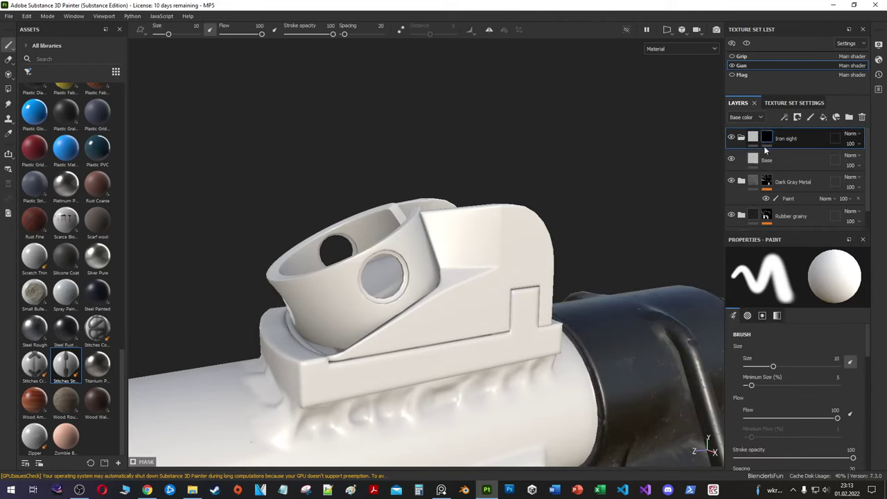
pyautogui.press('4')
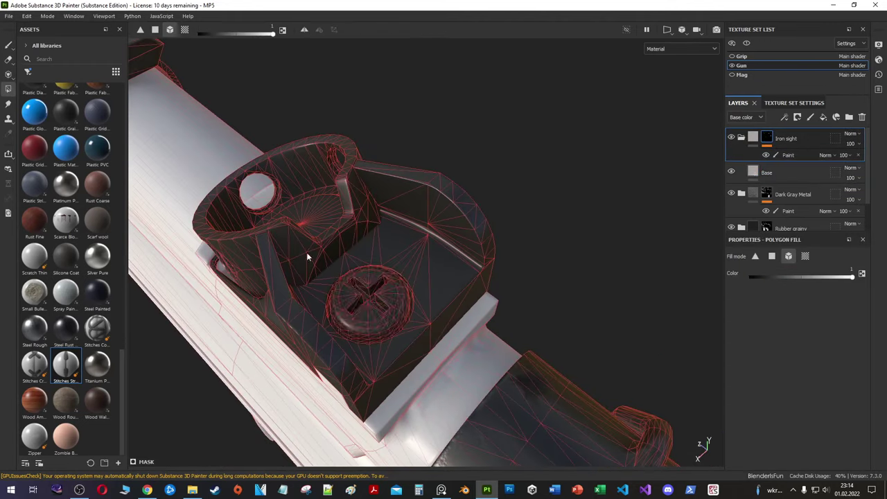
pyautogui.moveTo(309, 257)
pyautogui.keyDown('alt'); pyautogui.mouseDown()
pyautogui.moveTo(388, 277)
pyautogui.moveTo(380, 198)
pyautogui.moveTo(431, 251)
pyautogui.moveTo(403, 246)
pyautogui.mouseUp(); pyautogui.keyUp('alt')
# Step: Add a light grey fill layer named Bump pattern above Base
pyautogui.click(781, 172)
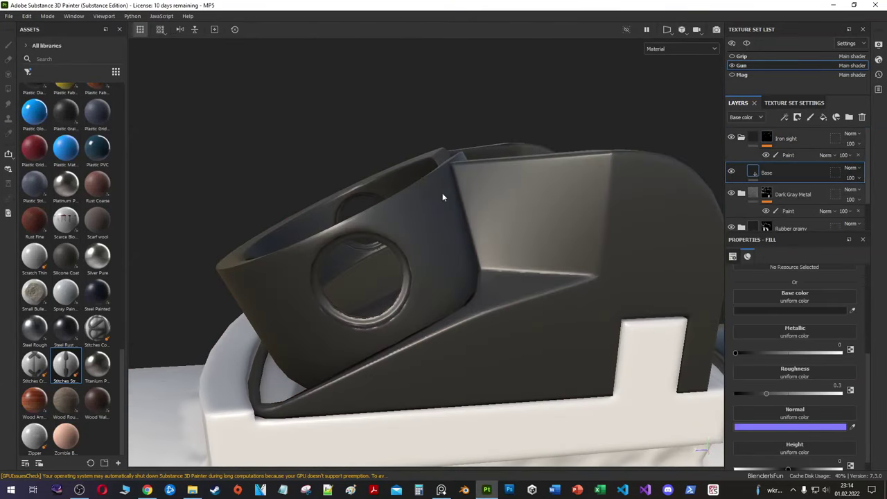
pyautogui.moveTo(429, 250)
pyautogui.keyDown('alt'); pyautogui.mouseDown()
pyautogui.moveTo(477, 201)
pyautogui.moveTo(526, 229)
pyautogui.mouseUp(); pyautogui.keyUp('alt')
pyautogui.rightClick(769, 172)
pyautogui.click(789, 336)
pyautogui.write('Bump patter')
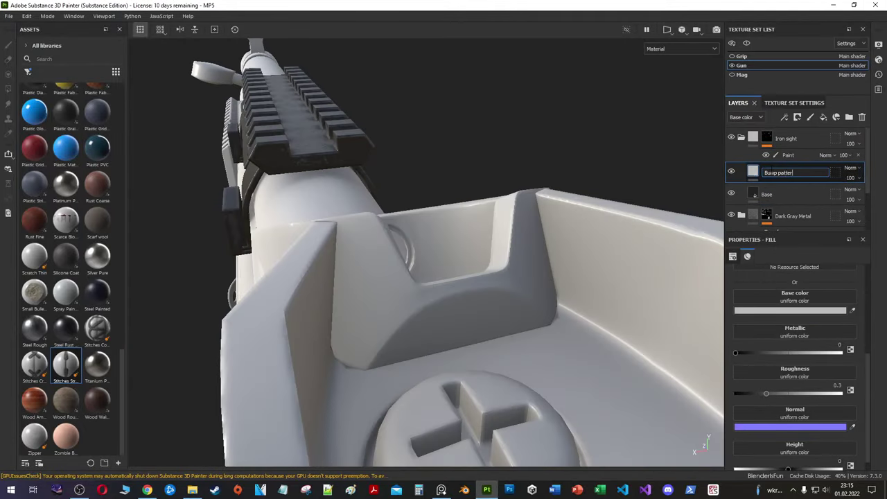
pyautogui.press('Return')
# Step: Add a black mask to the Bump pattern layer and switch to Polygon Fill
pyautogui.rightClick(764, 170)
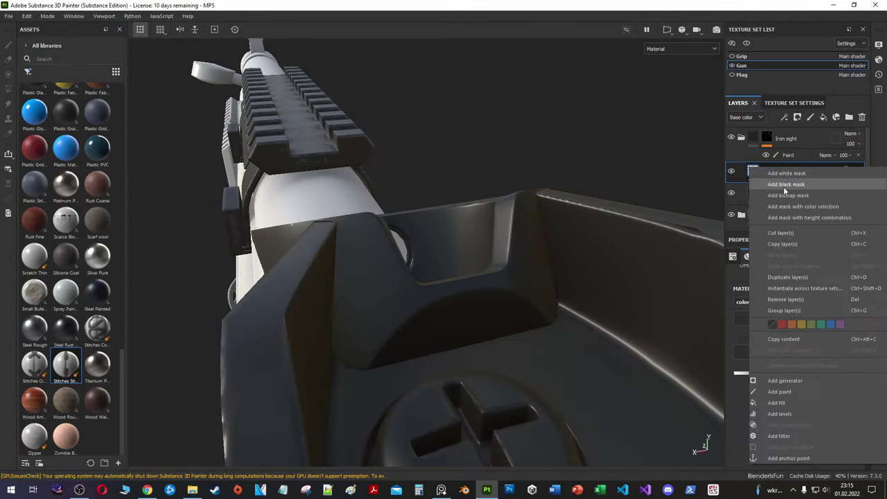
pyautogui.click(786, 184)
pyautogui.press('4')
pyautogui.keyDown('alt'); pyautogui.moveTo(416, 263); pyautogui.dragTo(474, 279); pyautogui.keyUp('alt')
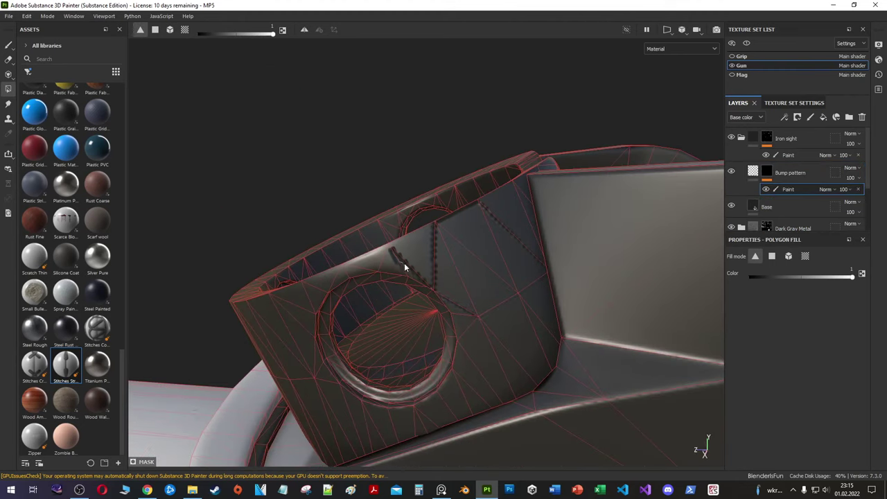
pyautogui.keyDown('alt'); pyautogui.moveTo(332, 281); pyautogui.dragTo(700, 161); pyautogui.keyUp('alt')
# Step: Fill the iron sight's outer band faces white in the mask
pyautogui.keyDown('alt'); pyautogui.click(766, 171); pyautogui.keyUp('alt')
pyautogui.click(513, 194)
pyautogui.click(367, 284)
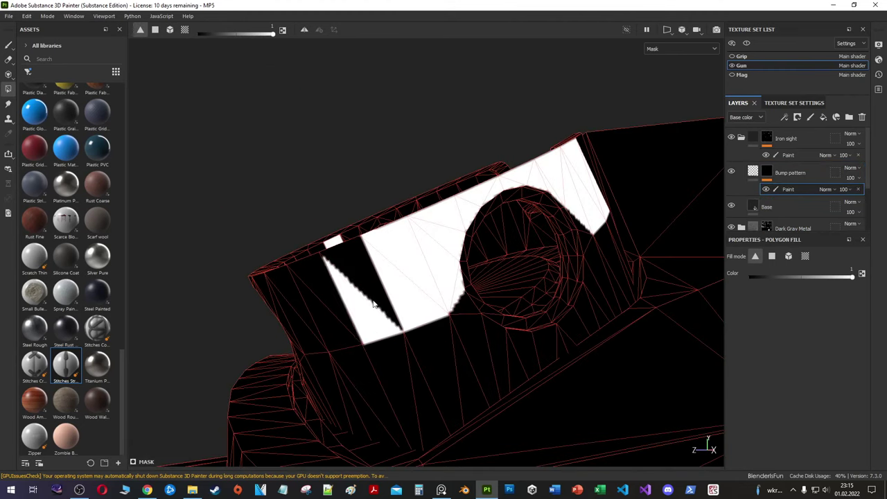
pyautogui.keyDown('alt'); pyautogui.moveTo(367, 284); pyautogui.dragTo(435, 326); pyautogui.keyUp('alt')
pyautogui.click(305, 264)
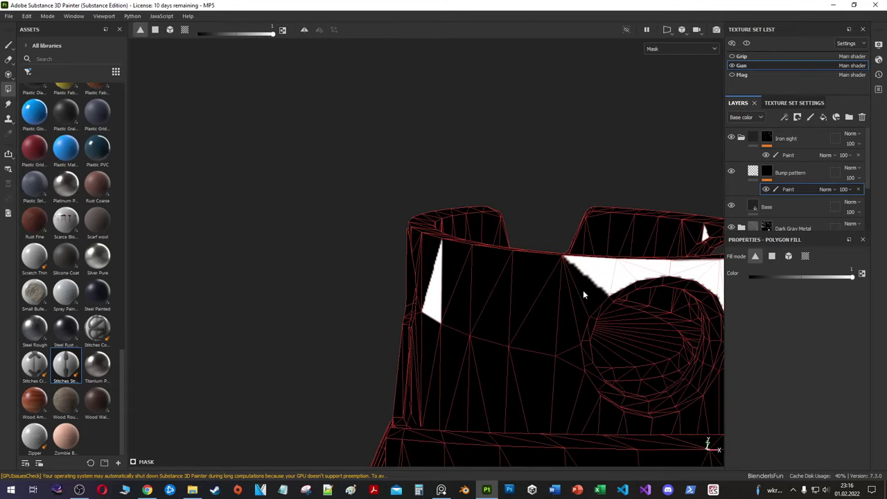
pyautogui.moveTo(305, 263)
pyautogui.keyDown('alt'); pyautogui.mouseDown()
pyautogui.moveTo(356, 326)
pyautogui.moveTo(477, 327)
pyautogui.mouseUp(); pyautogui.keyUp('alt')
pyautogui.click(356, 326)
pyautogui.click(426, 234)
# Step: Fill the remaining band faces around the circular hole white
pyautogui.moveTo(425, 234)
pyautogui.keyDown('alt'); pyautogui.mouseDown()
pyautogui.moveTo(505, 317)
pyautogui.moveTo(499, 283)
pyautogui.moveTo(470, 378)
pyautogui.mouseUp(); pyautogui.keyUp('alt')
pyautogui.moveTo(446, 296)
pyautogui.keyDown('alt'); pyautogui.mouseDown()
pyautogui.moveTo(485, 248)
pyautogui.moveTo(498, 278)
pyautogui.moveTo(381, 315)
pyautogui.moveTo(492, 211)
pyautogui.moveTo(414, 287)
pyautogui.moveTo(471, 277)
pyautogui.mouseUp(); pyautogui.keyUp('alt')
pyautogui.click(485, 248)
pyautogui.click(381, 315)
pyautogui.click(491, 211)
pyautogui.click(825, 189)
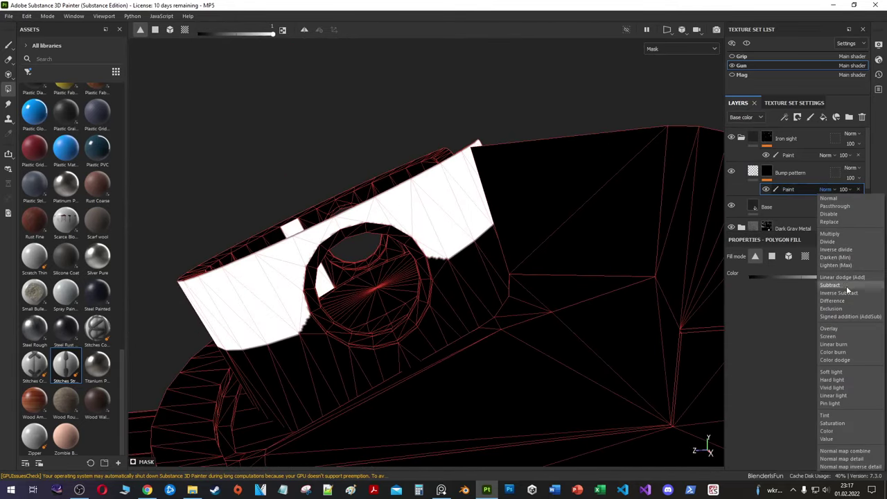
pyautogui.rightClick(805, 320)
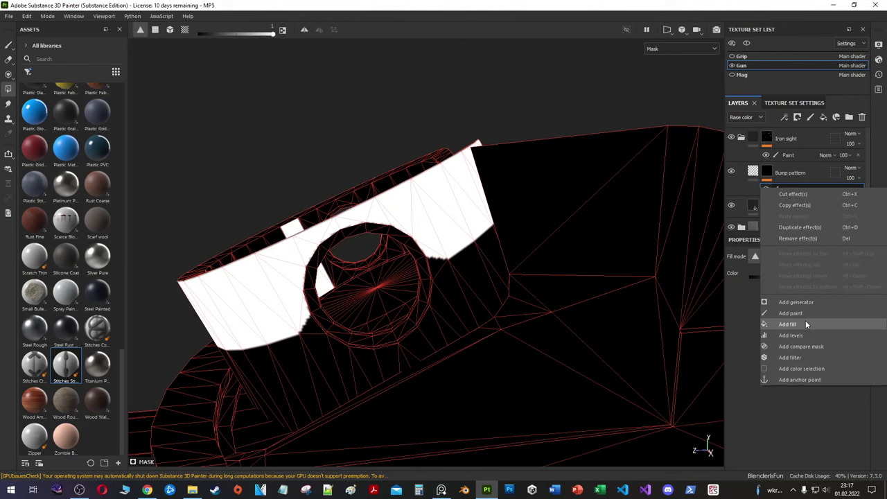
# Step: Add a fill effect to the mask with a Tile Generator grayscale, trying a Multiply blend
pyautogui.click(805, 320)
pyautogui.click(793, 303)
pyautogui.scroll(-5, 791, 388)
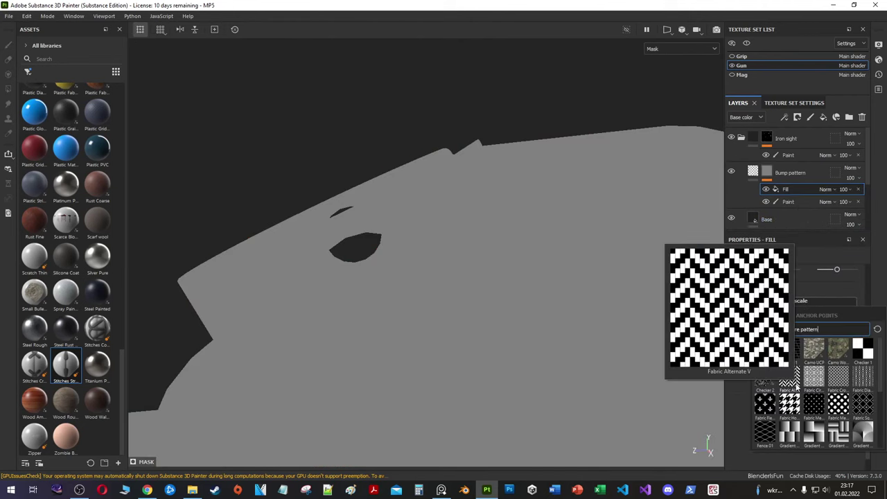
pyautogui.click(792, 413)
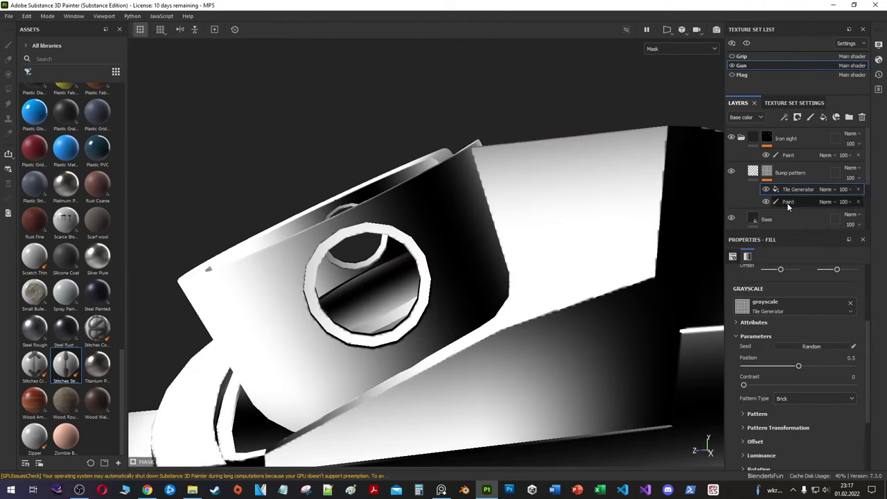
pyautogui.click(825, 189)
pyautogui.click(840, 233)
pyautogui.click(825, 189)
pyautogui.click(829, 191)
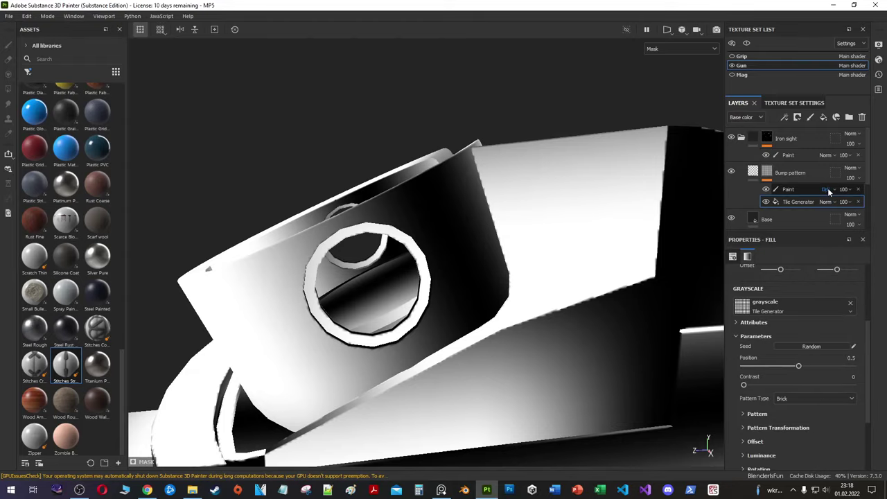
# Step: Set the Tile Generator's Pattern Specific to 0.45 and its pattern type to Disc
pyautogui.scroll(2, 828, 191)
pyautogui.scroll(1, 829, 191)
pyautogui.scroll(1, 828, 191)
pyautogui.scroll(1, 828, 191)
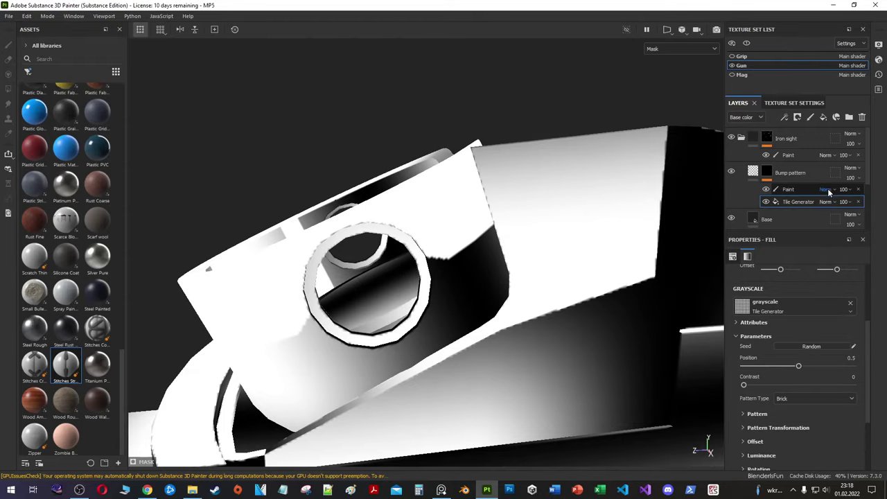
pyautogui.scroll(3, 782, 340)
pyautogui.moveTo(765, 339); pyautogui.dragTo(796, 340)
pyautogui.scroll(-3, 766, 369)
pyautogui.moveTo(832, 367); pyautogui.dragTo(794, 356)
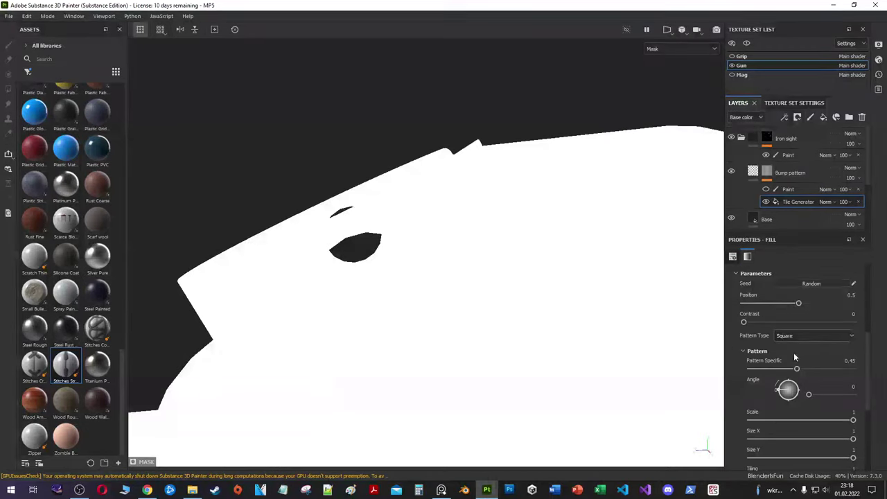
pyautogui.click(797, 335)
pyautogui.click(797, 345)
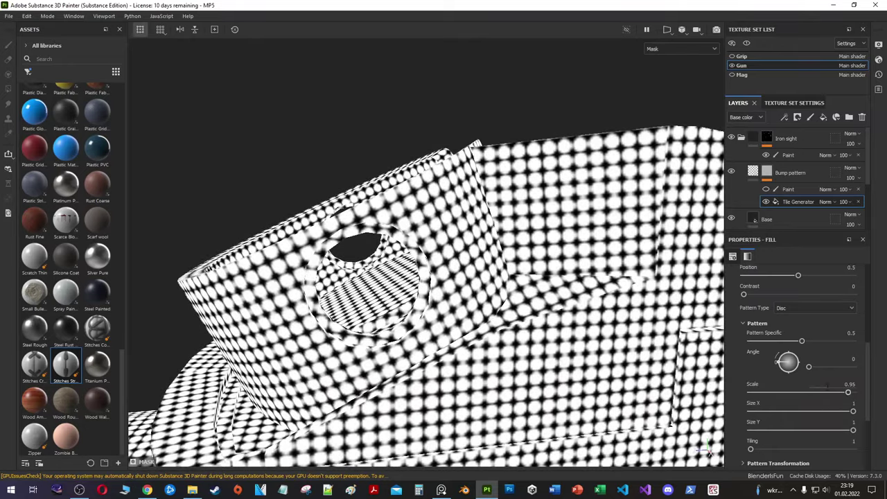
# Step: Replace the grayscale with the Hexagon pattern and set its balance to 0.38
pyautogui.scroll(3, 778, 324)
pyautogui.click(762, 298)
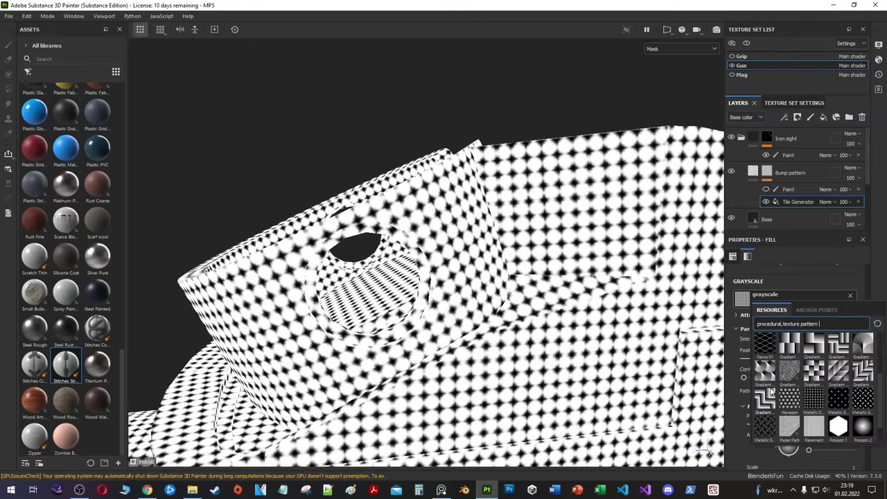
pyautogui.click(789, 323)
pyautogui.press('m')
pyautogui.scroll(1, 794, 304)
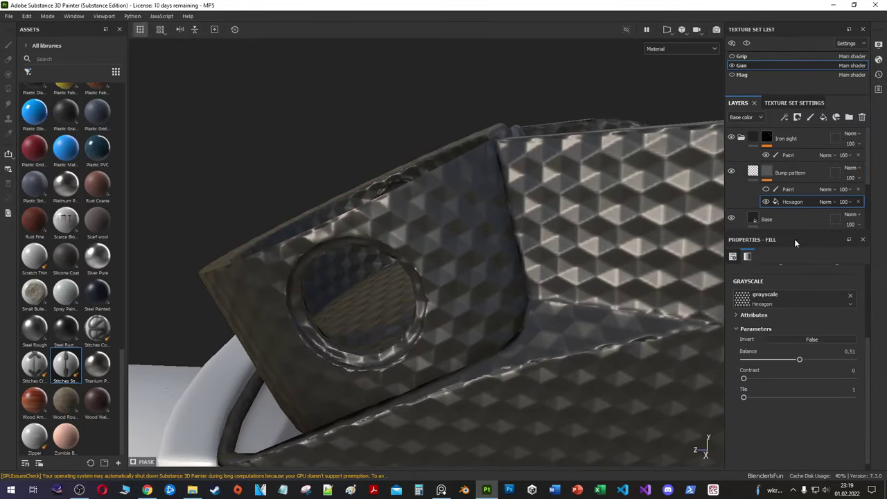
pyautogui.moveTo(743, 425); pyautogui.dragTo(765, 425)
pyautogui.moveTo(798, 387); pyautogui.dragTo(785, 386)
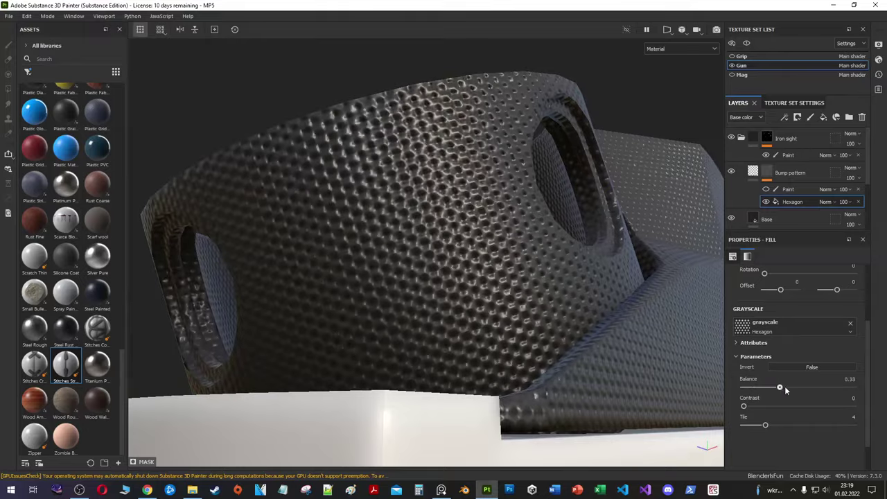
pyautogui.moveTo(743, 406)
pyautogui.mouseDown()
pyautogui.moveTo(853, 406)
pyautogui.moveTo(454, 339)
pyautogui.mouseUp()
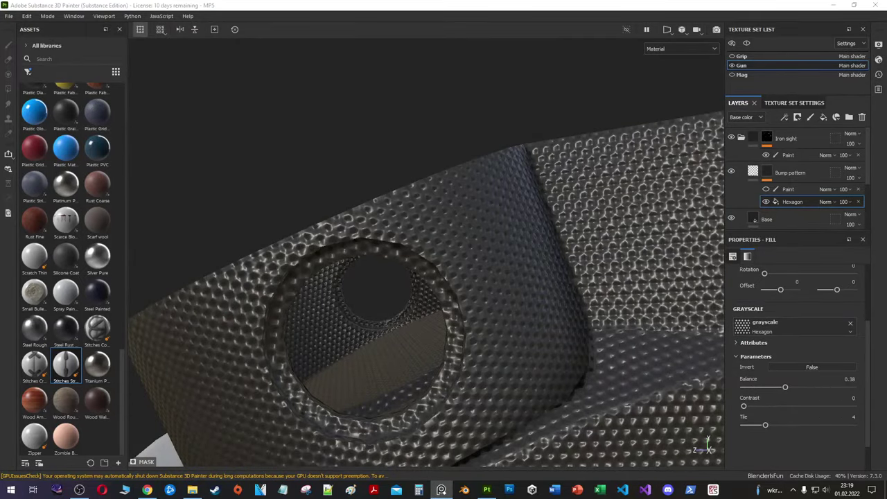
pyautogui.keyDown('alt'); pyautogui.moveTo(429, 277); pyautogui.dragTo(624, 291); pyautogui.keyUp('alt')
# Step: Duplicate the mask's paint effect and set the copy to Subtract
pyautogui.rightClick(790, 189)
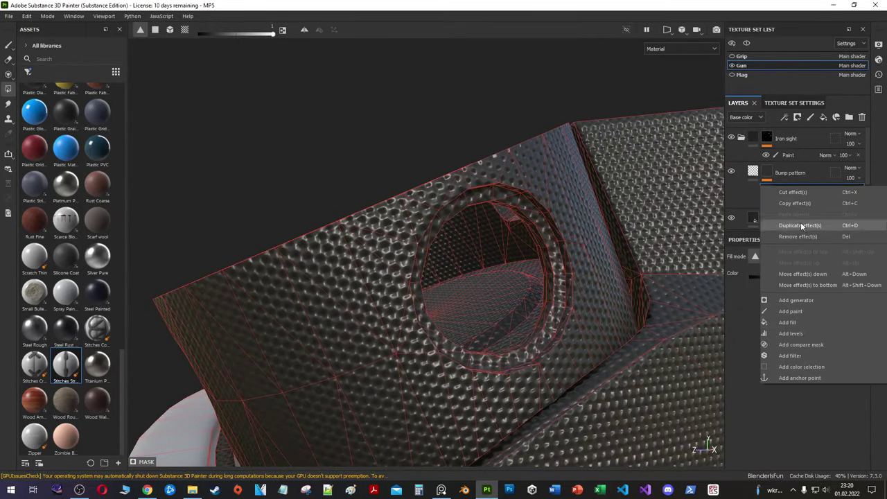
pyautogui.click(801, 227)
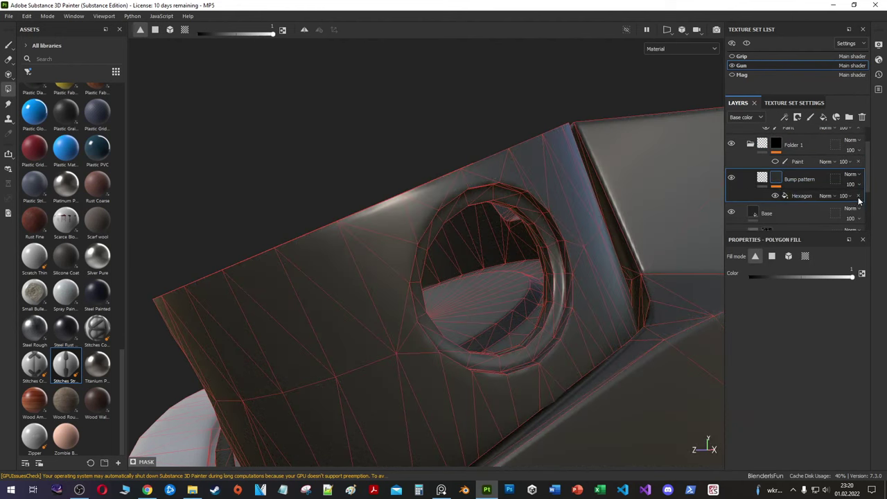
pyautogui.click(826, 161)
pyautogui.click(802, 288)
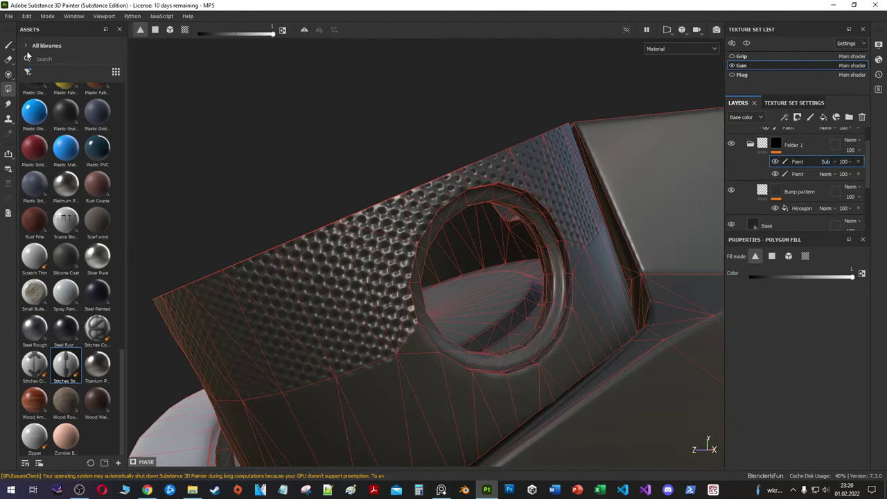
# Step: Switch to the 2D UV view and brush a straight black line along the band
pyautogui.click(682, 43)
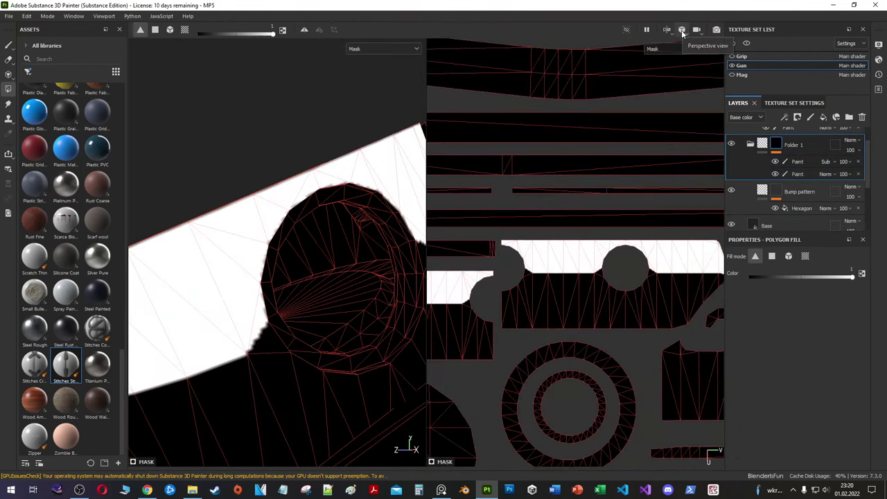
pyautogui.click(676, 65)
pyautogui.press('1')
pyautogui.scroll(4, 431, 307)
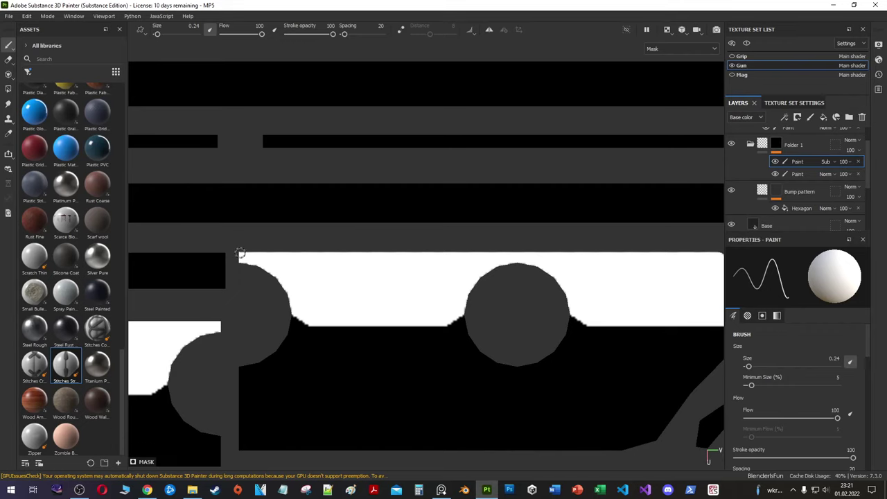
pyautogui.keyDown('shift'); pyautogui.click(713, 257); pyautogui.keyUp('shift')
pyautogui.moveTo(713, 256); pyautogui.dragTo(484, 263, button='middle')
# Step: Paint black along the band's top edge and frame the band's left end
pyautogui.scroll(4, 508, 263)
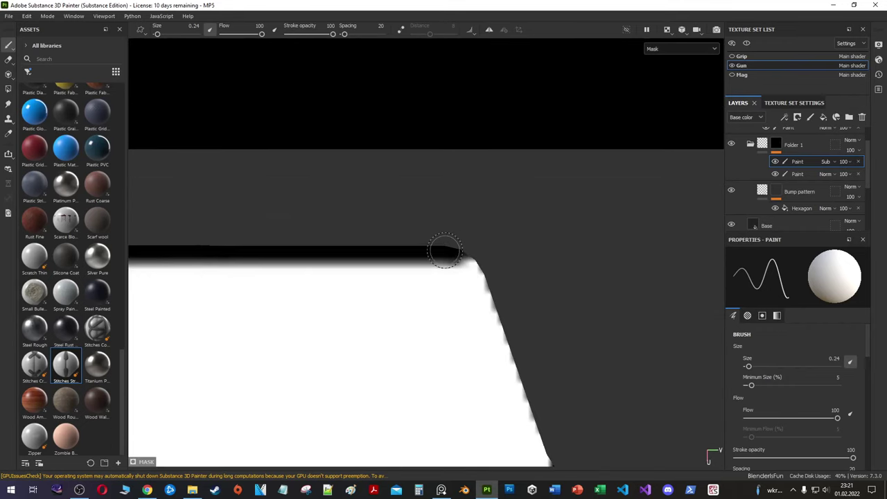
pyautogui.scroll(-3, 466, 259)
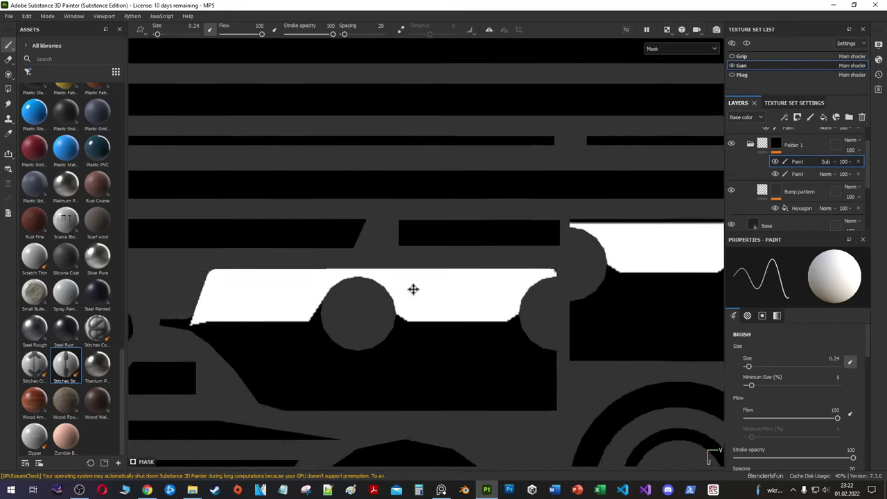
pyautogui.scroll(1, 411, 289)
pyautogui.click(593, 265)
pyautogui.keyDown('shift'); pyautogui.click(142, 263); pyautogui.keyUp('shift')
pyautogui.scroll(-1, 198, 251)
pyautogui.scroll(1, 474, 317)
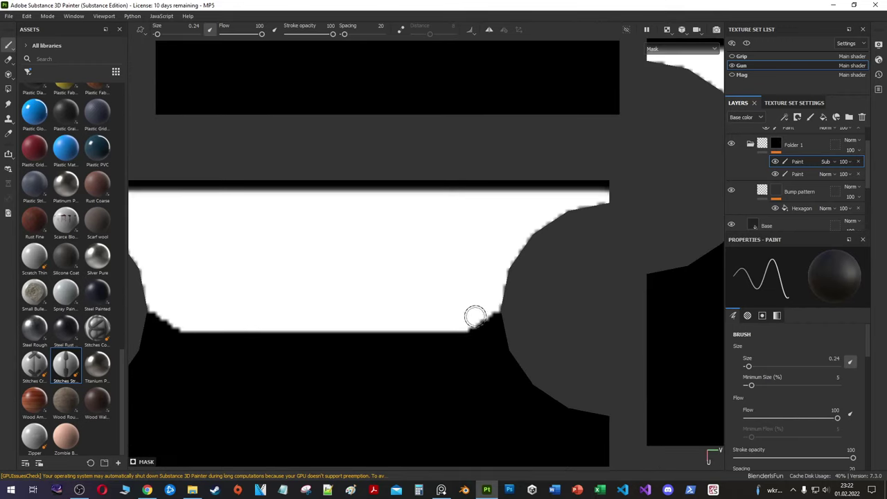
pyautogui.scroll(-1, 402, 316)
pyautogui.scroll(-1, 353, 316)
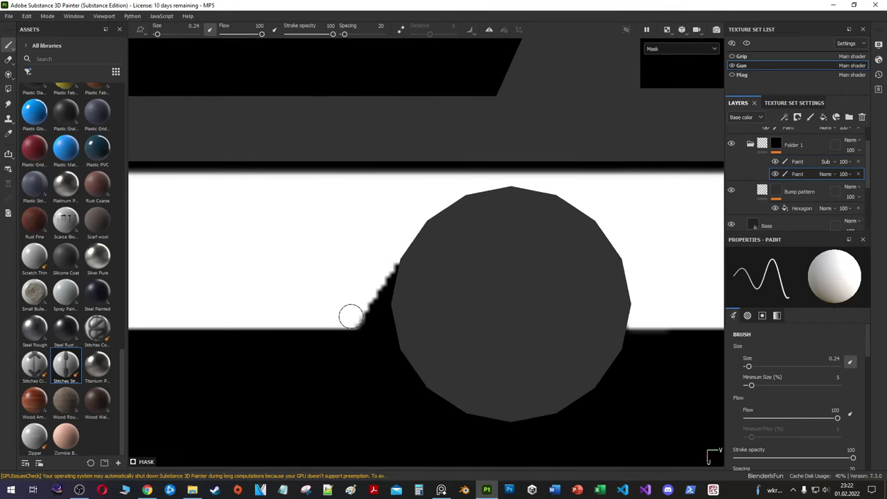
pyautogui.scroll(-2, 388, 305)
pyautogui.scroll(-1, 420, 297)
pyautogui.scroll(2, 420, 297)
pyautogui.moveTo(420, 297); pyautogui.dragTo(439, 75, button='middle')
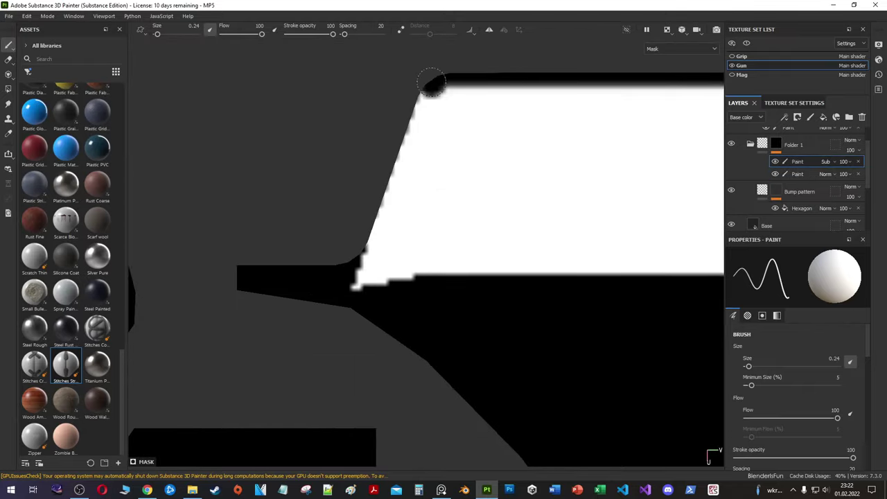
pyautogui.scroll(-1, 408, 291)
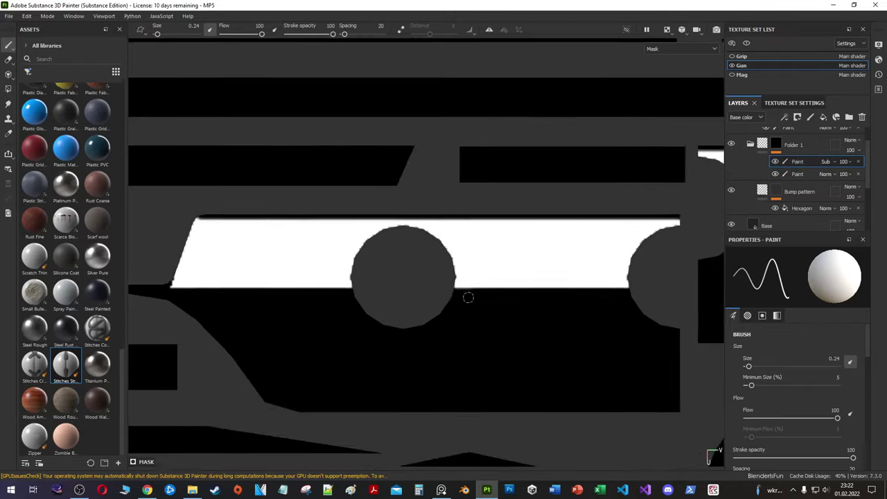
pyautogui.scroll(1, 466, 296)
# Step: Select the lower paint effect and return to Polygon Fill, viewing the whole band
pyautogui.click(796, 174)
pyautogui.scroll(1, 242, 247)
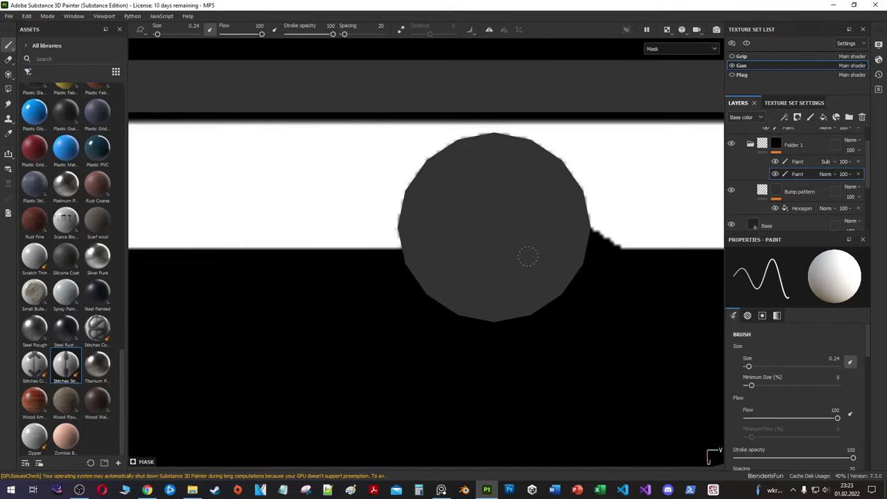
pyautogui.scroll(-1, 527, 257)
pyautogui.scroll(-2, 444, 269)
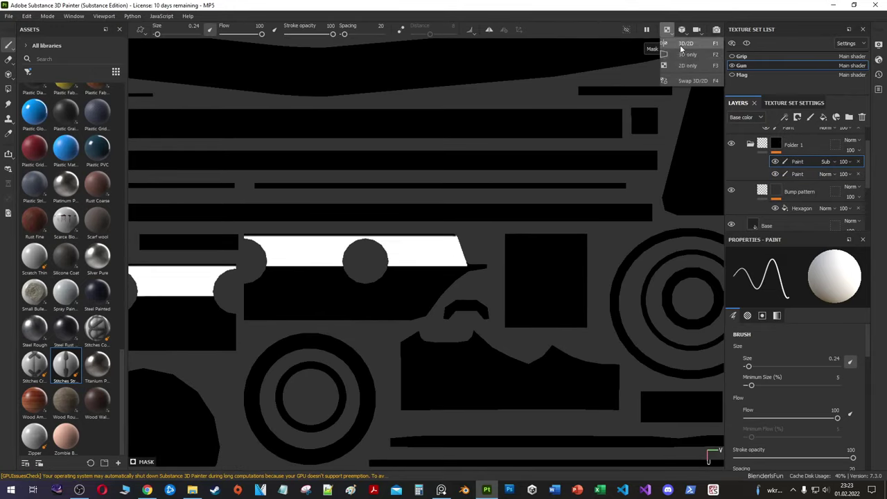
pyautogui.scroll(3, 619, 231)
pyautogui.scroll(2, 620, 231)
pyautogui.press('4')
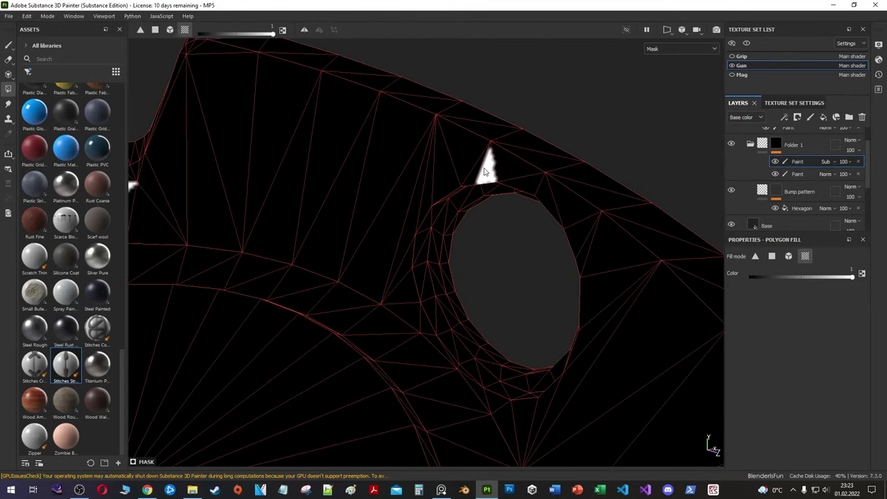
pyautogui.moveTo(485, 169)
pyautogui.keyDown('alt'); pyautogui.mouseDown()
pyautogui.moveTo(505, 237)
pyautogui.moveTo(291, 307)
pyautogui.moveTo(603, 220)
pyautogui.moveTo(416, 306)
pyautogui.moveTo(484, 229)
pyautogui.mouseUp(); pyautogui.keyUp('alt')
# Step: Rename Folder 1 to 'Bump Pattern'
pyautogui.doubleClick(793, 144)
pyautogui.write('Bump Pattern')
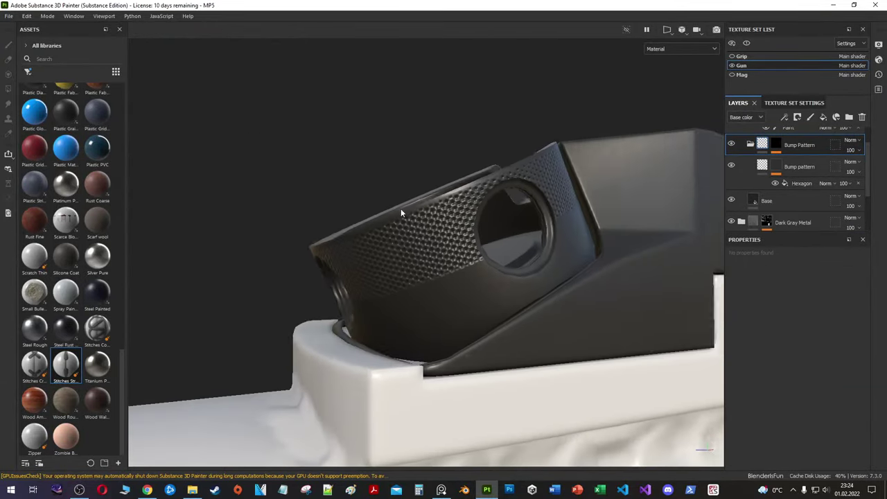
pyautogui.keyDown('alt'); pyautogui.moveTo(688, 191); pyautogui.dragTo(485, 278); pyautogui.keyUp('alt')
# Step: Adjust the Hexagon fill settings to enlarge and soften the band's dimples
pyautogui.click(802, 183)
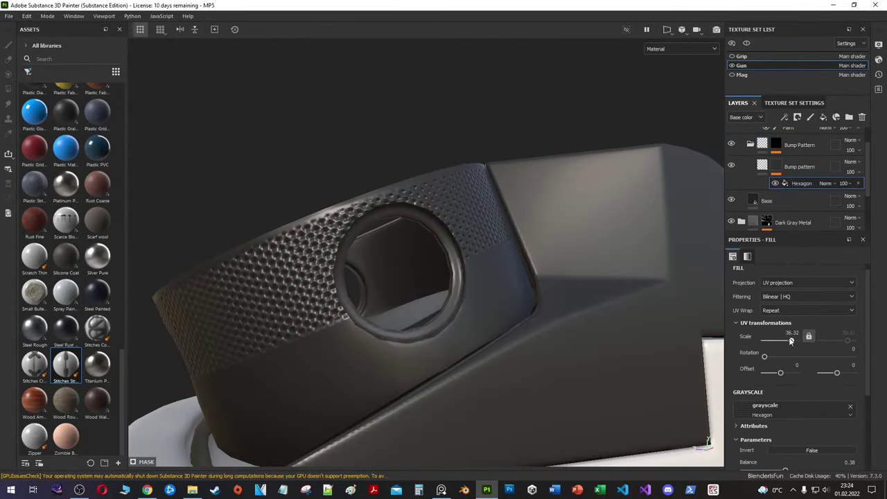
pyautogui.moveTo(791, 339); pyautogui.dragTo(789, 340)
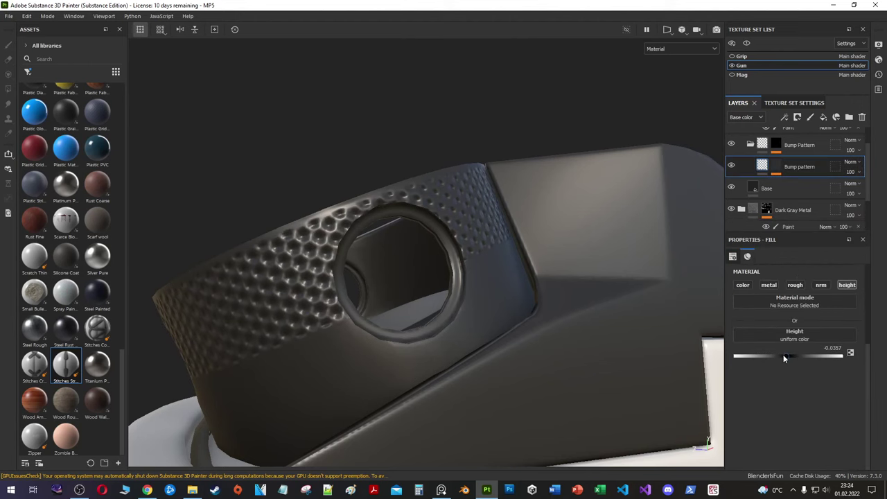
pyautogui.click(797, 270)
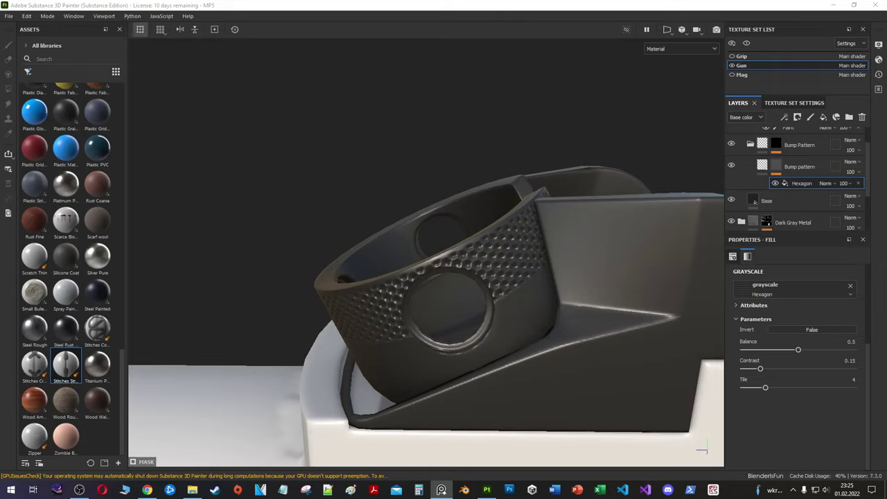
pyautogui.keyDown('alt'); pyautogui.moveTo(476, 240); pyautogui.dragTo(388, 249); pyautogui.keyUp('alt')
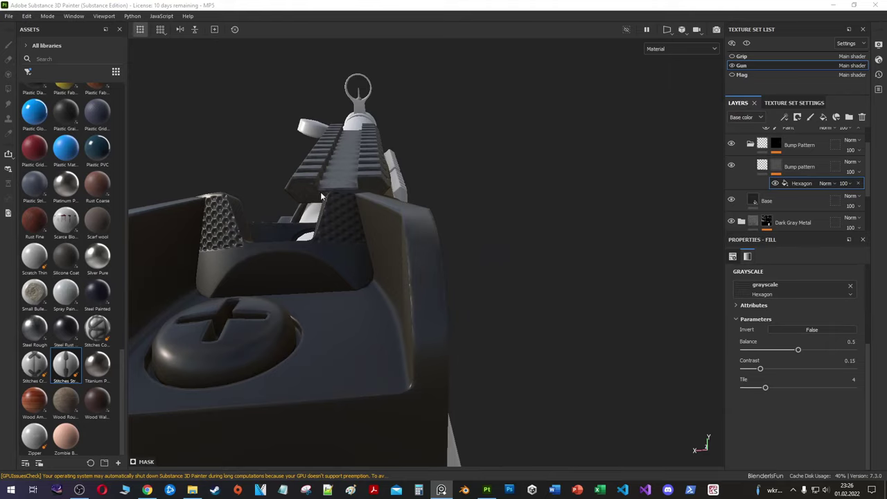
pyautogui.moveTo(321, 196)
pyautogui.keyDown('alt'); pyautogui.mouseDown()
pyautogui.moveTo(438, 185)
pyautogui.moveTo(568, 187)
pyautogui.mouseUp(); pyautogui.keyUp('alt')
# Step: Add a fill layer named Yellow Numbers with a black mask
pyautogui.scroll(2, 776, 158)
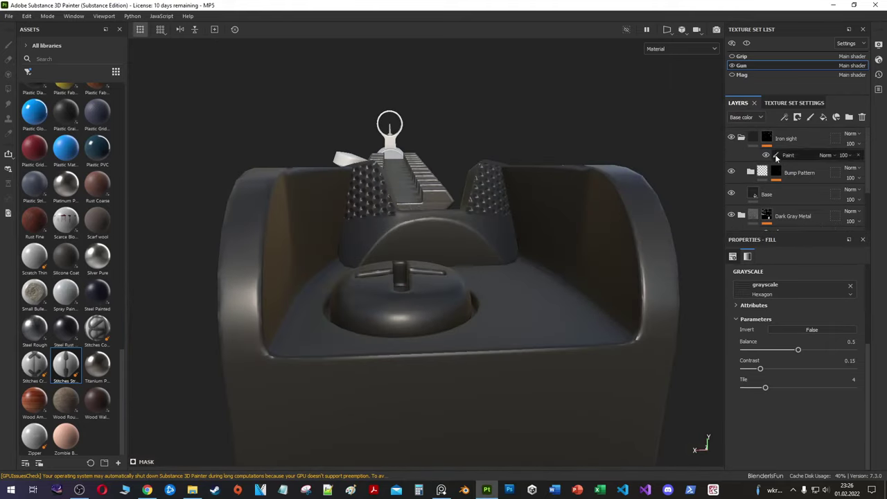
pyautogui.click(823, 117)
pyautogui.doubleClick(766, 172)
pyautogui.write('Yellow Numbers')
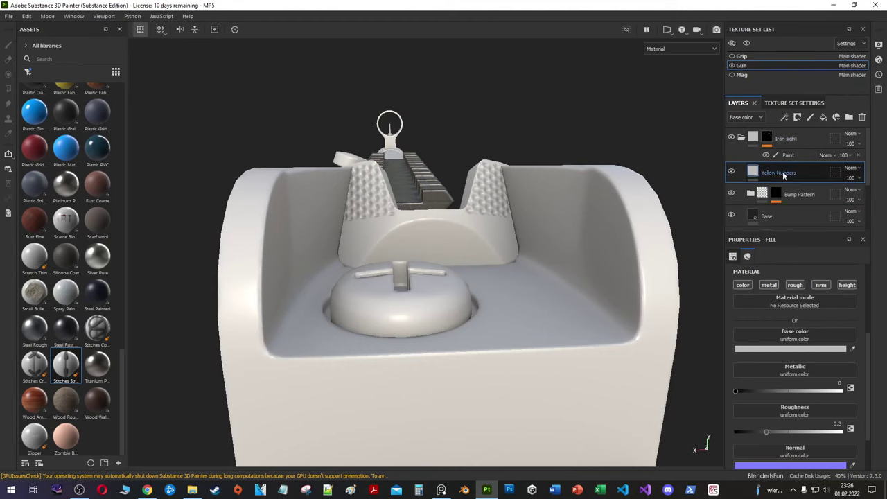
pyautogui.rightClick(783, 176)
pyautogui.click(802, 200)
pyautogui.press('1')
# Step: Import Text1.png as an alpha and set up the Projection tool's stencil
pyautogui.click(68, 60)
pyautogui.write('tex')
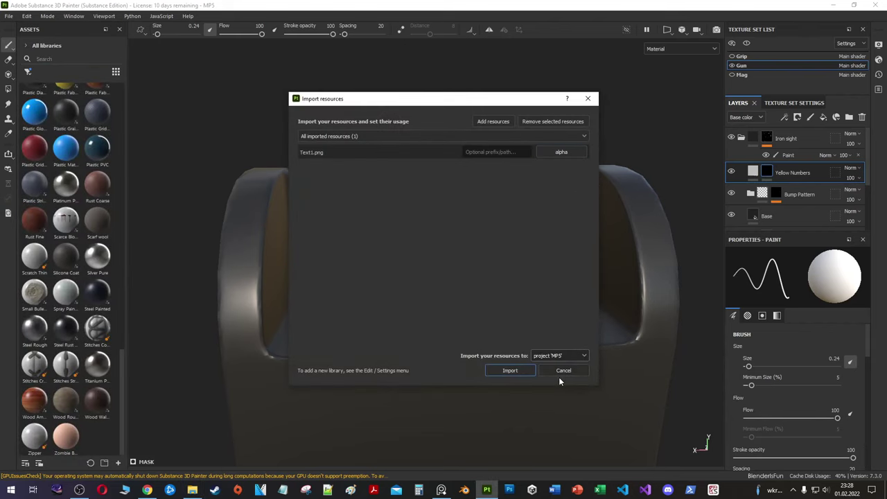
pyautogui.click(510, 370)
pyautogui.click(8, 75)
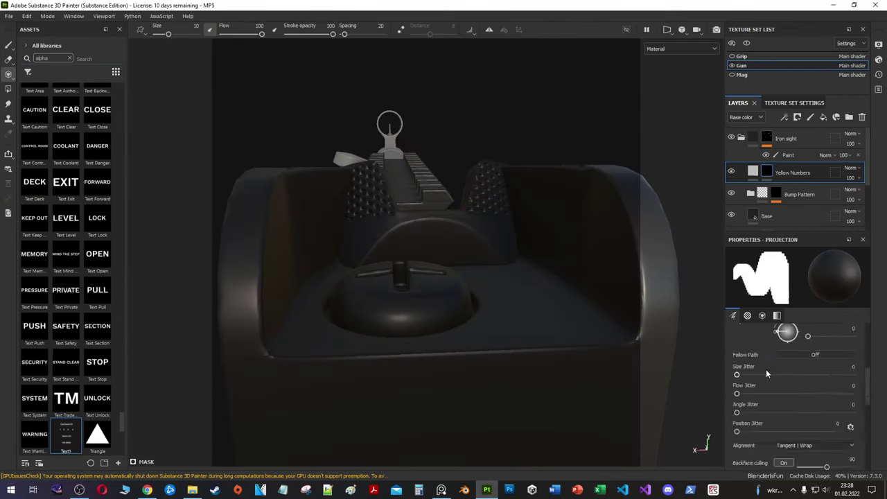
pyautogui.scroll(-5, 766, 374)
pyautogui.click(789, 380)
pyautogui.write('alpha basic')
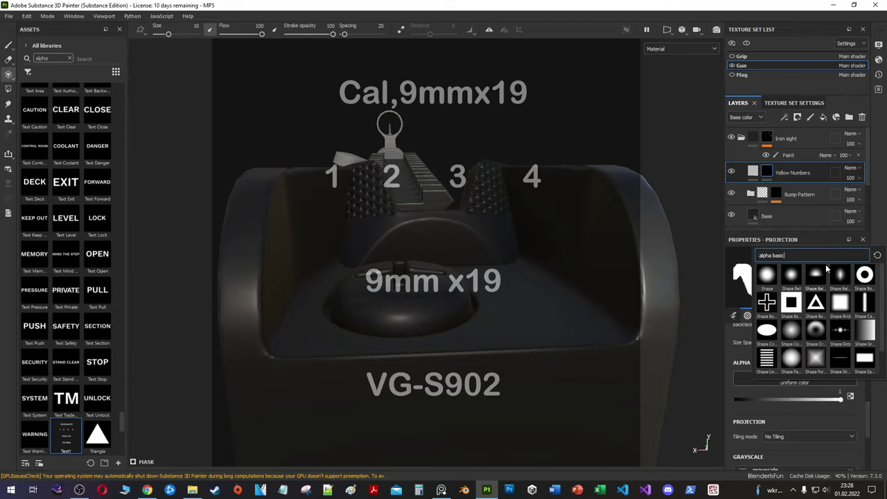
pyautogui.click(766, 277)
pyautogui.moveTo(459, 174)
pyautogui.keyDown('alt'); pyautogui.mouseDown()
pyautogui.moveTo(496, 176)
pyautogui.moveTo(356, 174)
pyautogui.moveTo(356, 198)
pyautogui.moveTo(467, 126)
pyautogui.moveTo(318, 153)
pyautogui.moveTo(524, 208)
pyautogui.moveTo(458, 173)
pyautogui.mouseUp(); pyautogui.keyUp('alt')
# Step: Switch to the split 3D/2D view and add a paint effect to the Yellow Numbers mask
pyautogui.press('F3')
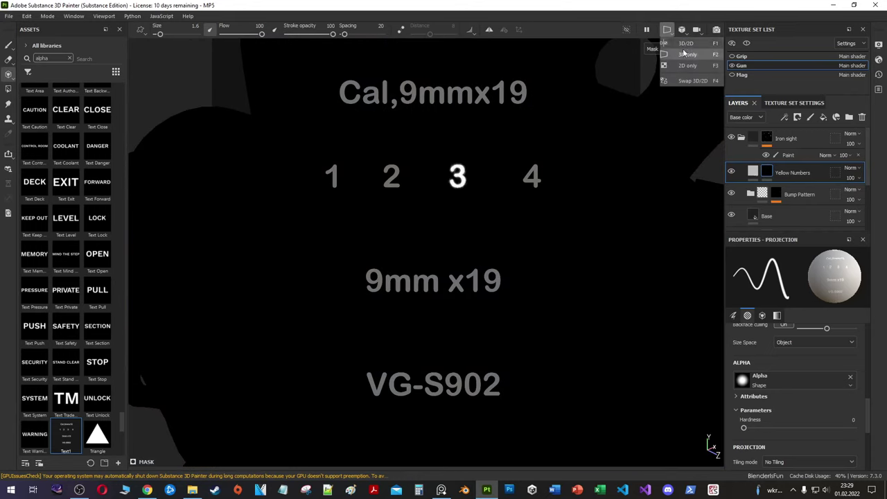
pyautogui.press('F2')
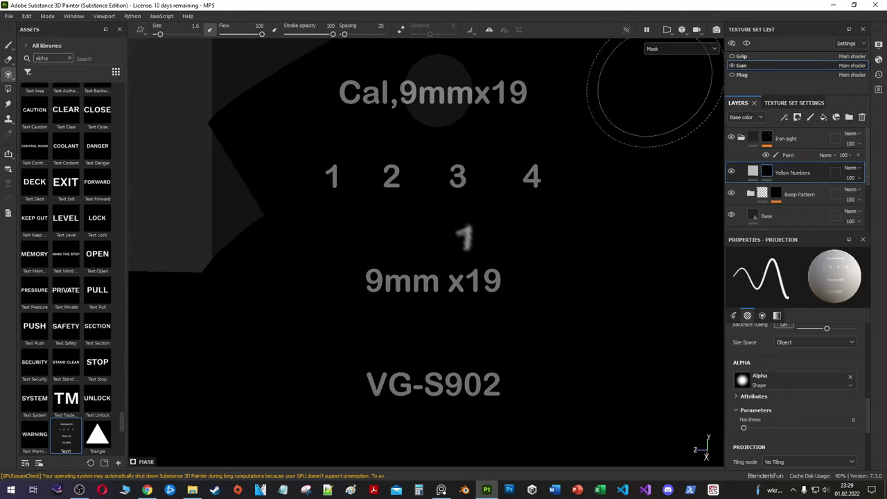
pyautogui.press('F1')
pyautogui.click(791, 173)
pyautogui.rightClick(766, 173)
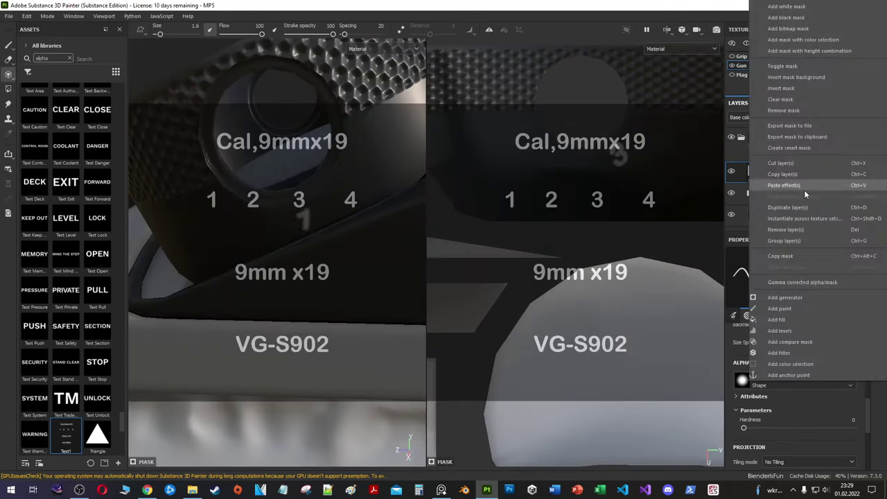
pyautogui.click(776, 187)
# Step: Position the 2D layout under the Text1 projection, alternating between projection and eraser
pyautogui.scroll(-2, 641, 224)
pyautogui.scroll(-2, 629, 192)
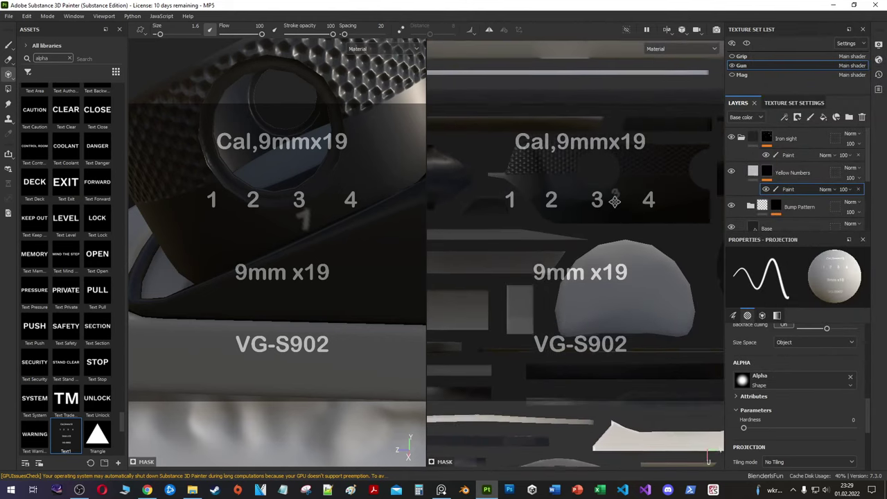
pyautogui.moveTo(615, 200); pyautogui.dragTo(556, 221, button='middle')
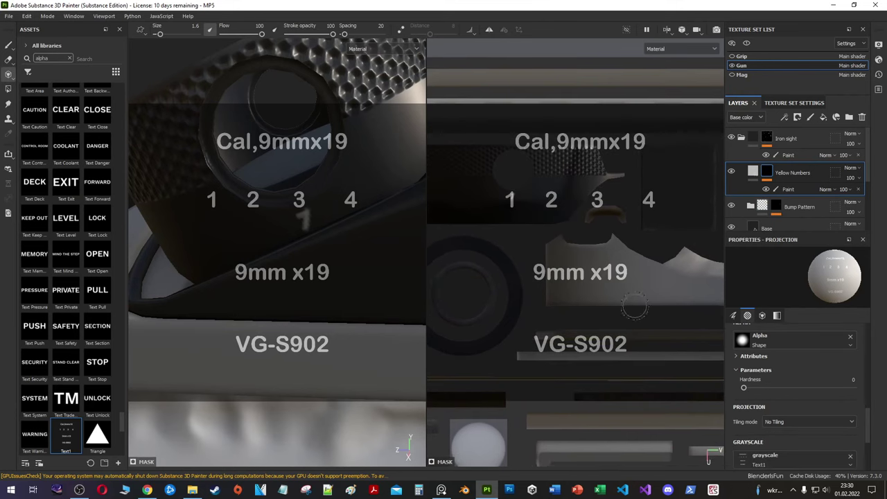
pyautogui.press('e')
pyautogui.click(9, 74)
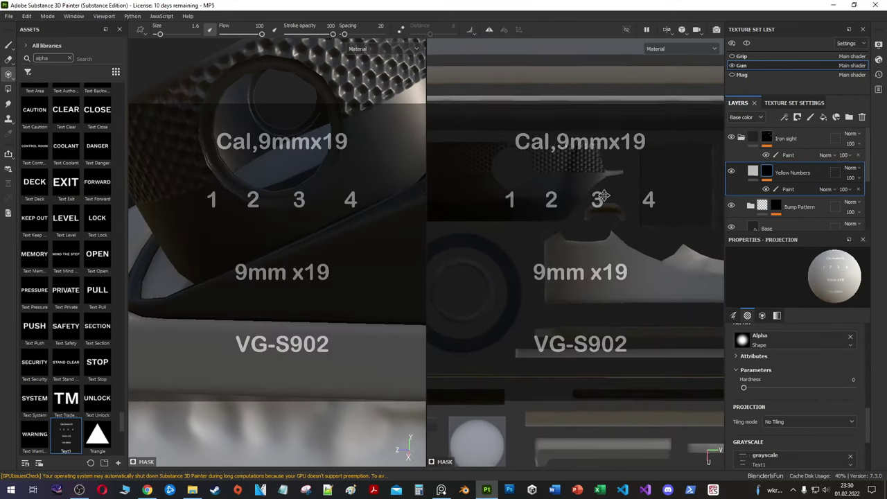
pyautogui.moveTo(511, 206); pyautogui.dragTo(640, 166, button='middle')
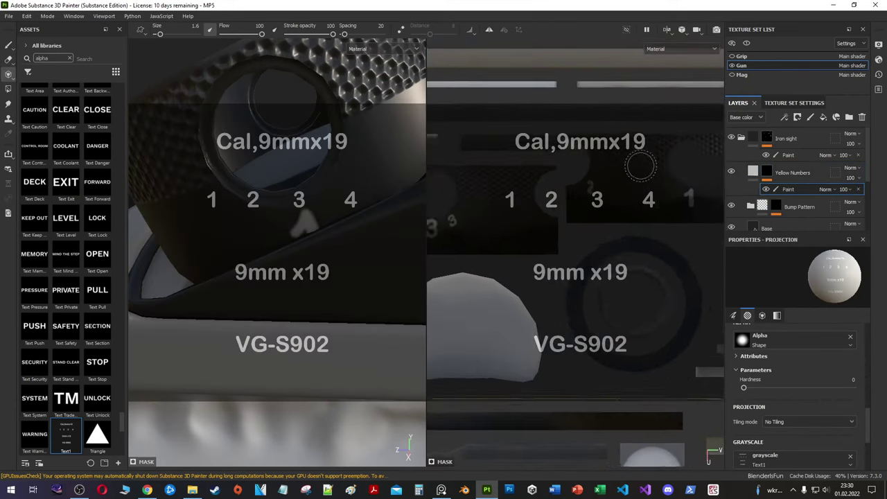
pyautogui.press('e')
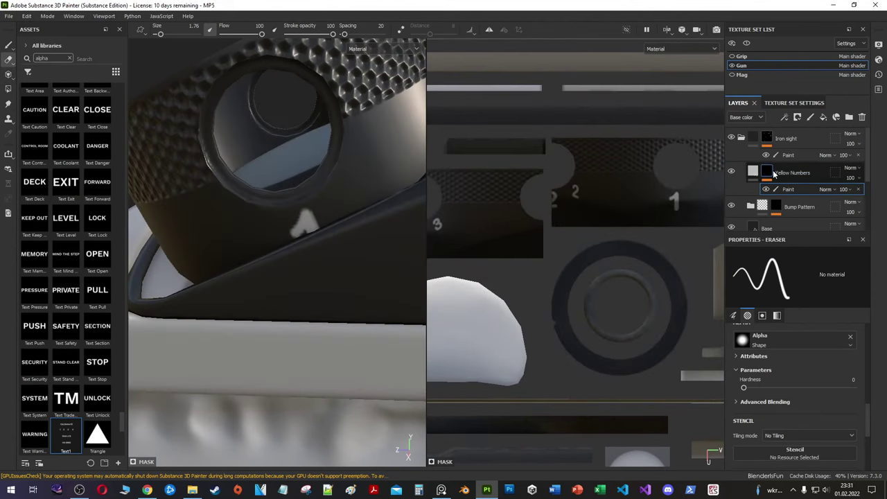
pyautogui.scroll(-3, 579, 192)
pyautogui.scroll(-2, 610, 208)
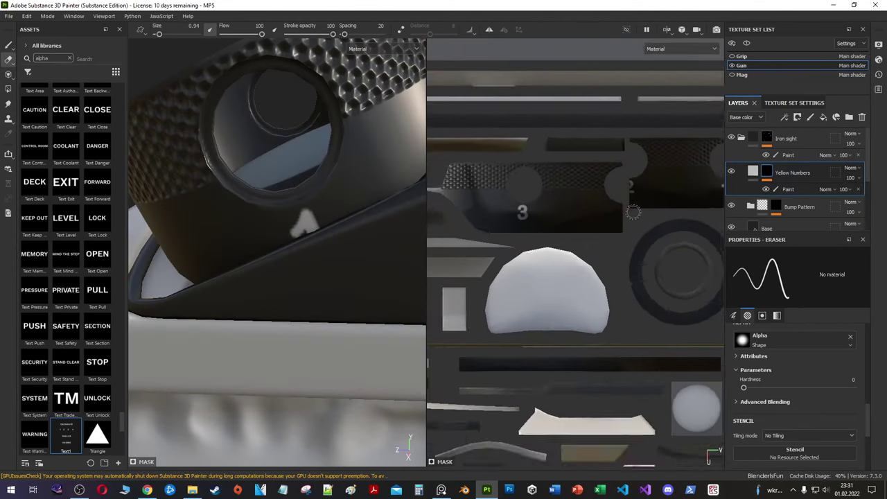
# Step: Project the number 4 from Text1 onto the receiver's rear top in the mask
pyautogui.press('c')
pyautogui.scroll(2, 623, 291)
pyautogui.scroll(2, 651, 312)
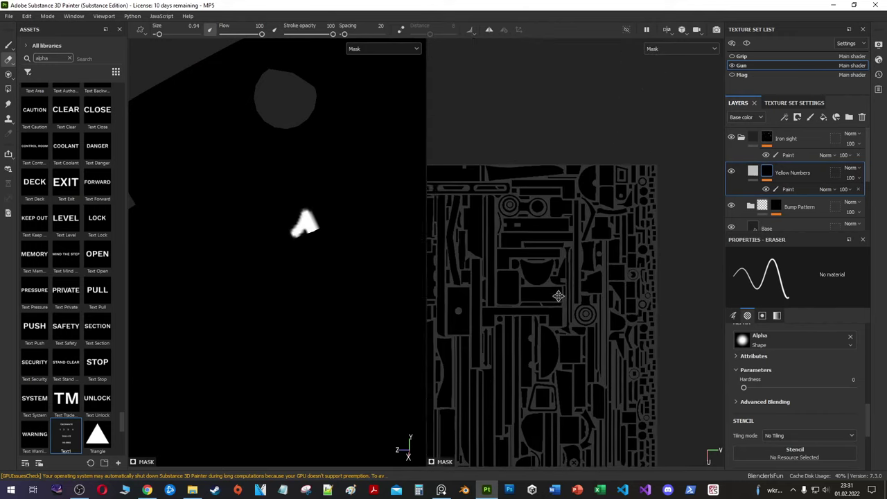
pyautogui.scroll(2, 672, 333)
pyautogui.scroll(2, 550, 224)
pyautogui.scroll(2, 582, 232)
pyautogui.scroll(2, 596, 236)
pyautogui.press('3')
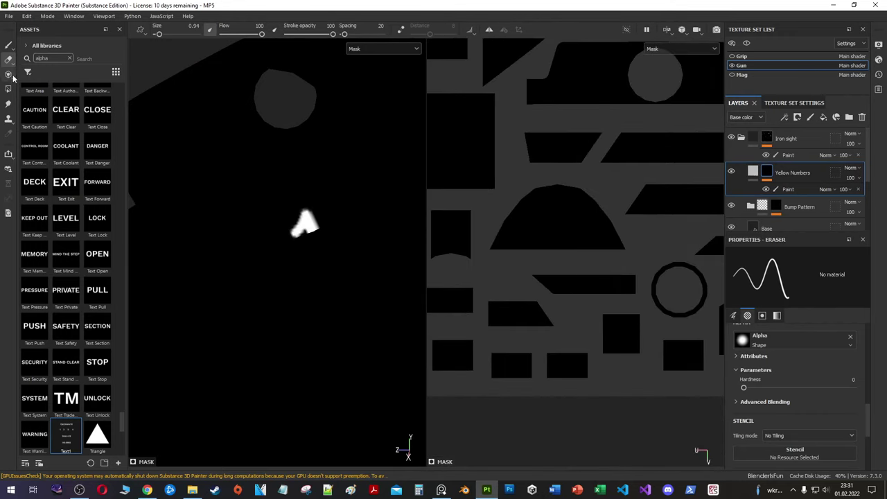
pyautogui.moveTo(595, 236); pyautogui.dragTo(693, 208, button='middle')
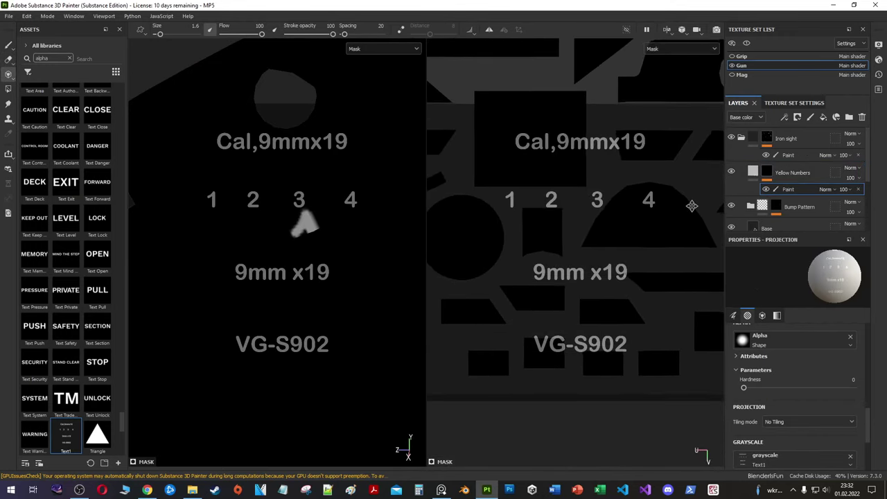
pyautogui.moveTo(691, 208); pyautogui.dragTo(648, 201)
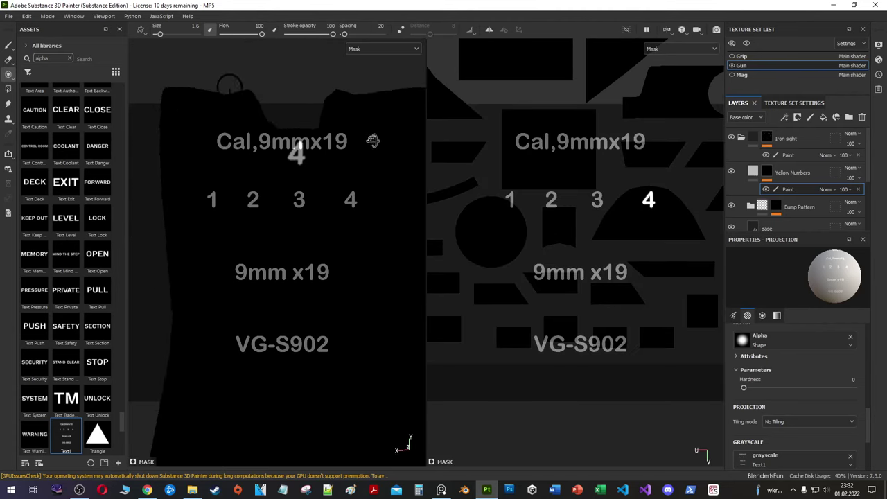
pyautogui.press('m')
pyautogui.moveTo(319, 133)
pyautogui.keyDown('alt'); pyautogui.mouseDown()
pyautogui.moveTo(293, 120)
pyautogui.moveTo(286, 133)
pyautogui.mouseUp(); pyautogui.keyUp('alt')
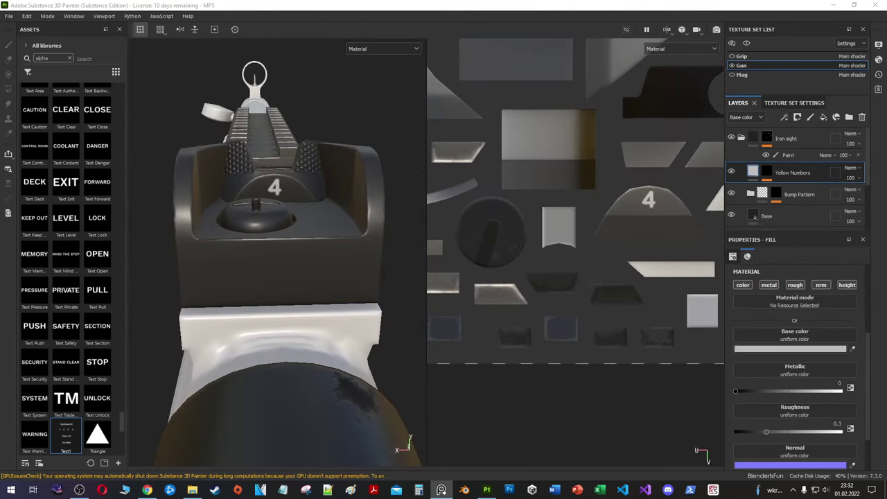
# Step: Stamp the number 4 onto the receiver in the Yellow Numbers mask and inspect the mask
pyautogui.click(766, 172)
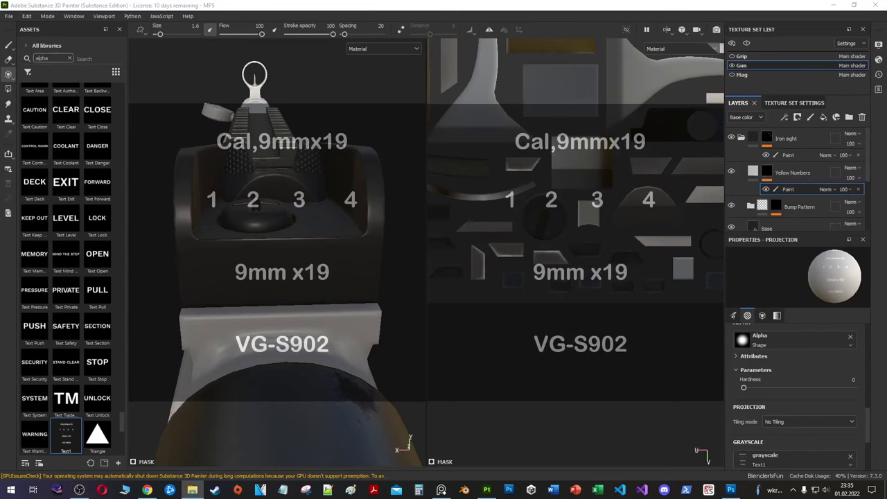
pyautogui.scroll(-5, 123, 379)
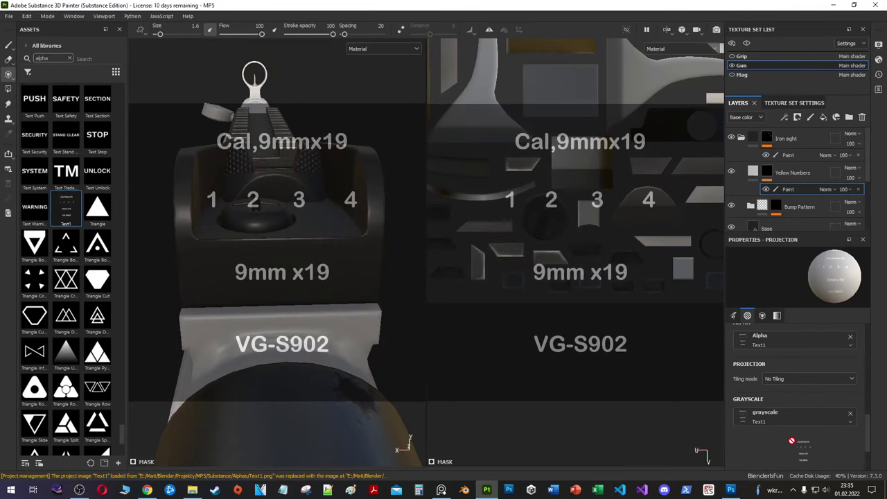
pyautogui.click(658, 197)
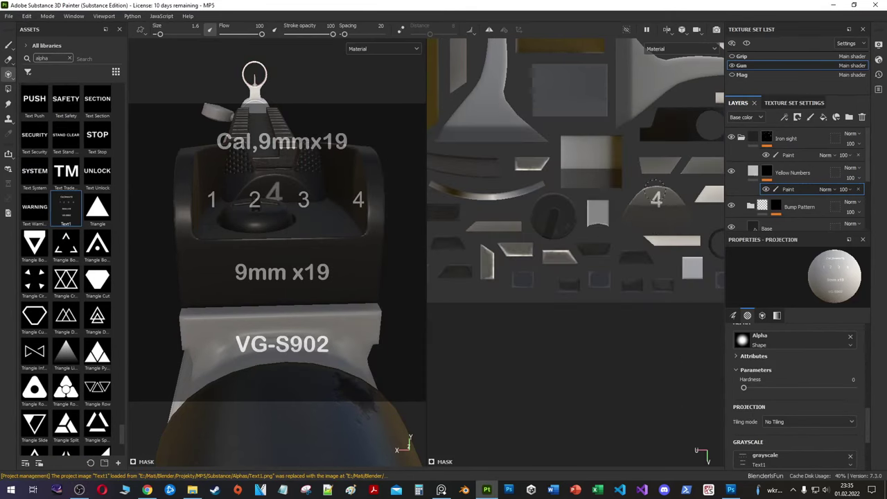
pyautogui.keyDown('alt'); pyautogui.click(765, 172); pyautogui.keyUp('alt')
pyautogui.keyDown('alt'); pyautogui.moveTo(552, 232); pyautogui.dragTo(582, 268); pyautogui.keyUp('alt')
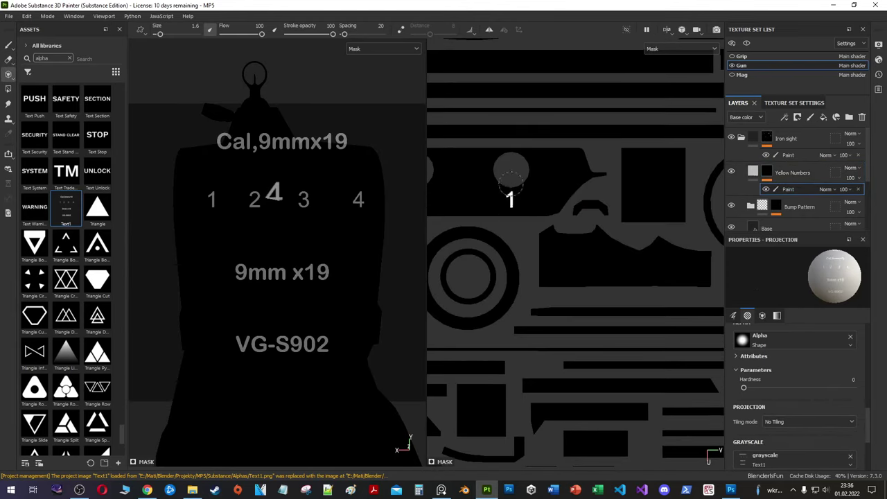
pyautogui.scroll(3, 429, 207)
pyautogui.press('e')
pyautogui.press('3')
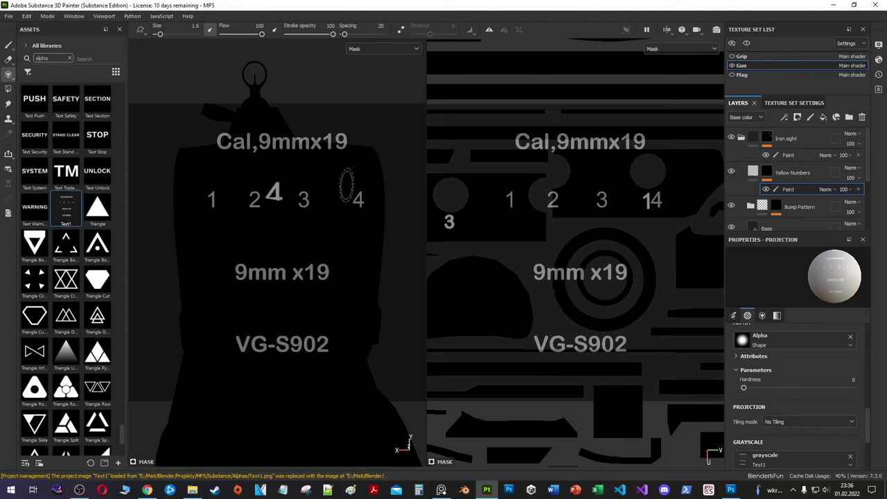
# Step: Turn Backface culling off for the text stencil projection
pyautogui.click(797, 422)
pyautogui.scroll(2, 790, 413)
pyautogui.click(797, 384)
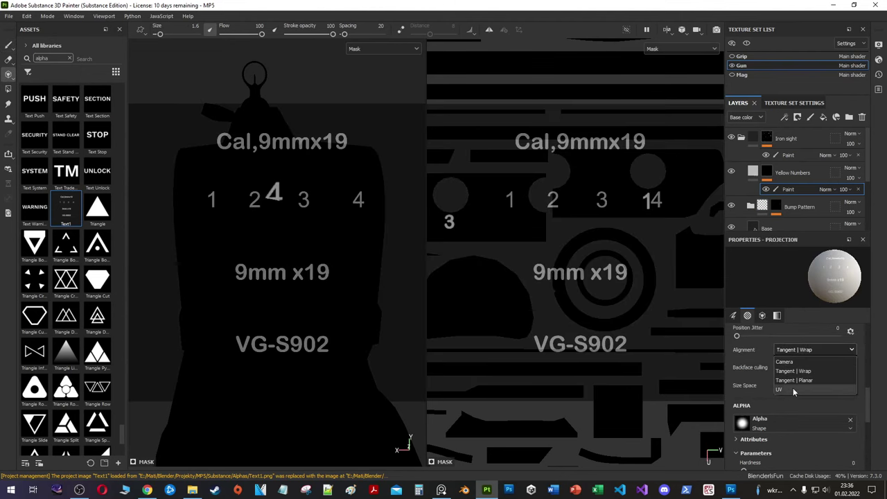
pyautogui.press('Escape')
pyautogui.scroll(1, 767, 365)
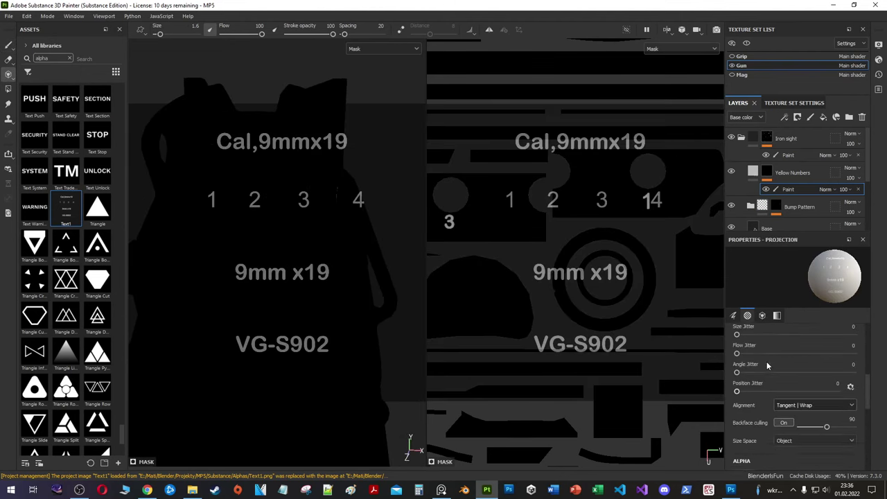
pyautogui.scroll(-1, 767, 365)
pyautogui.click(783, 379)
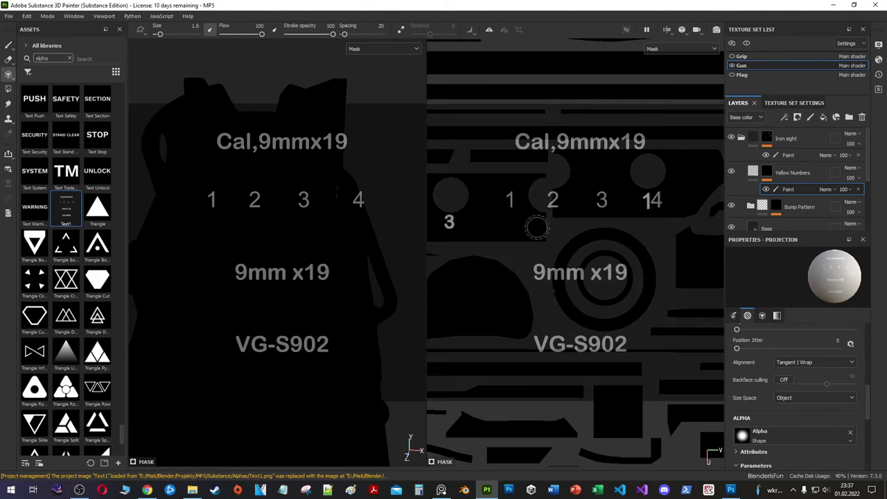
# Step: Stamp the stencil's number 2 onto the receiver texture
pyautogui.scroll(2, 537, 227)
pyautogui.scroll(-2, 552, 198)
pyautogui.scroll(2, 552, 199)
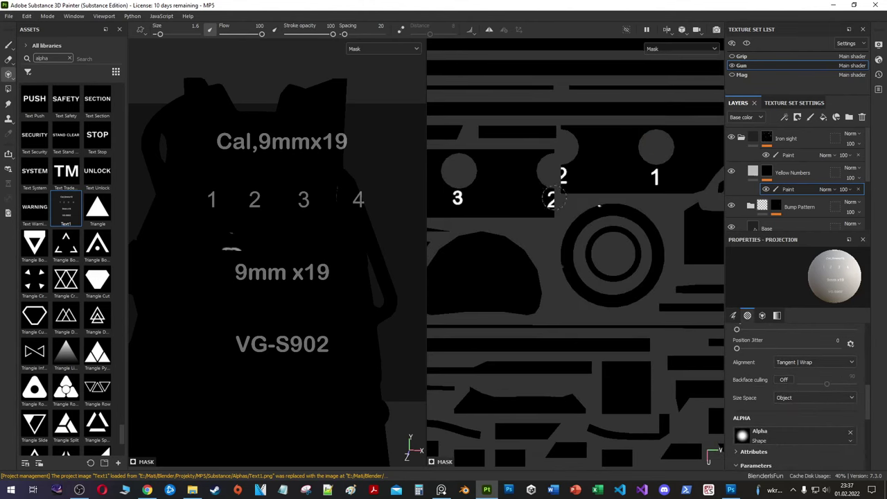
pyautogui.scroll(-2, 551, 199)
pyautogui.click(816, 397)
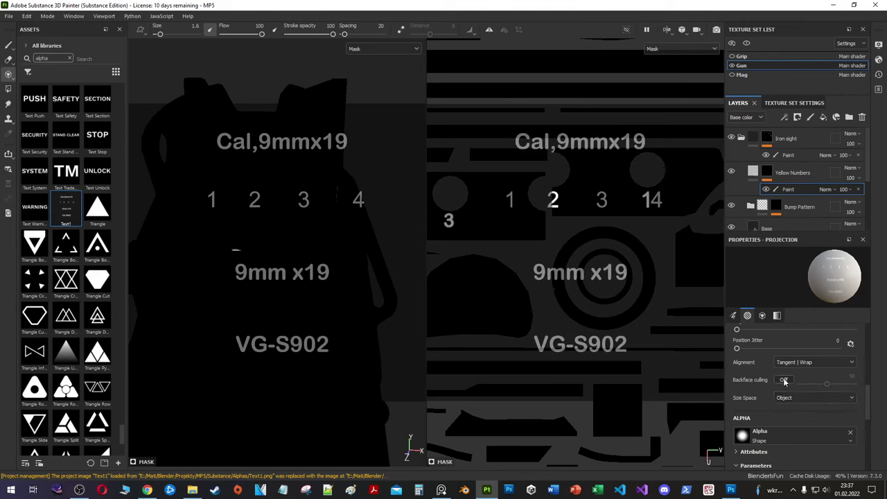
pyautogui.scroll(-1, 789, 385)
pyautogui.scroll(-2, 797, 388)
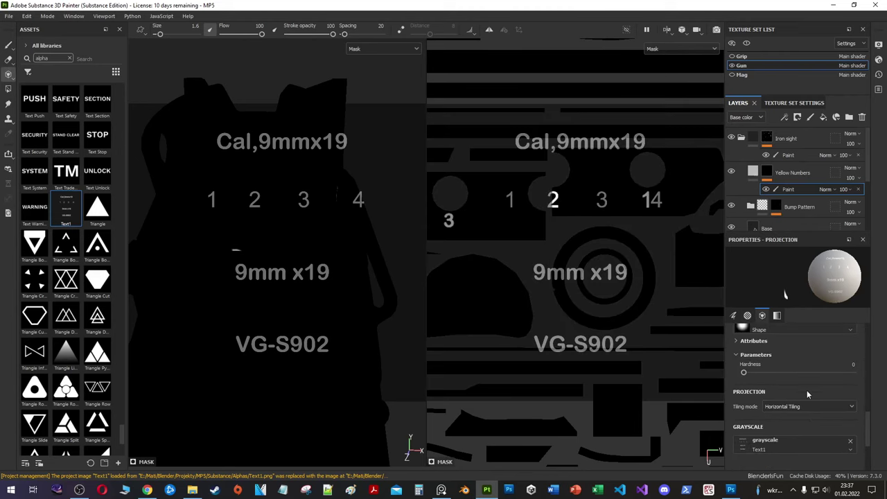
pyautogui.scroll(1, 775, 398)
pyautogui.scroll(1, 751, 409)
pyautogui.scroll(1, 762, 395)
pyautogui.scroll(1, 770, 384)
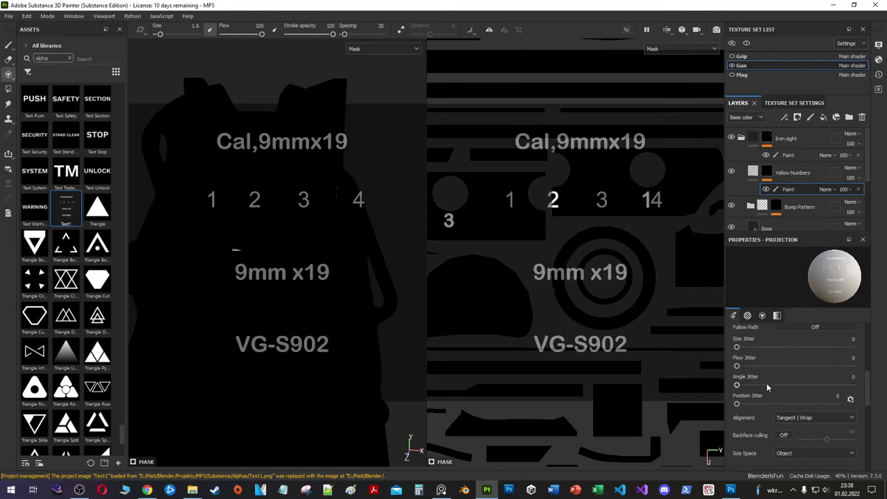
# Step: Switch between Paint and the text projection and frame the receiver's 4 marking
pyautogui.click(9, 43)
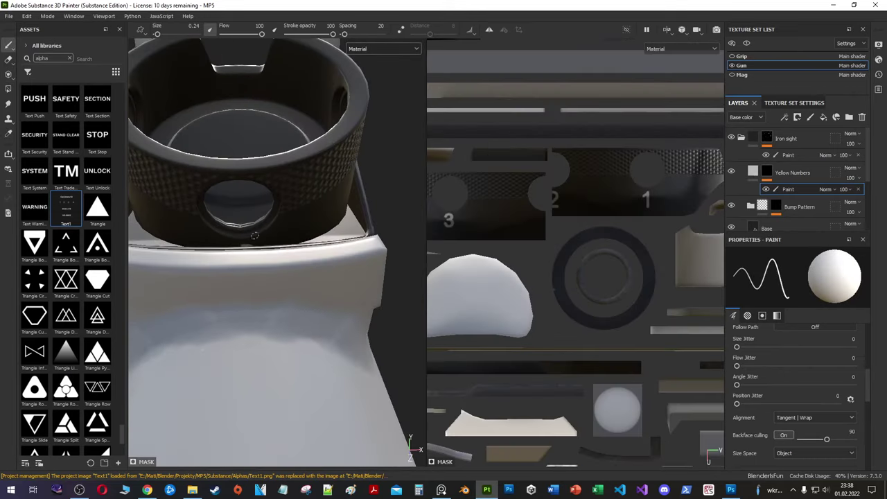
pyautogui.keyDown('alt'); pyautogui.moveTo(138, 194); pyautogui.dragTo(180, 228); pyautogui.keyUp('alt')
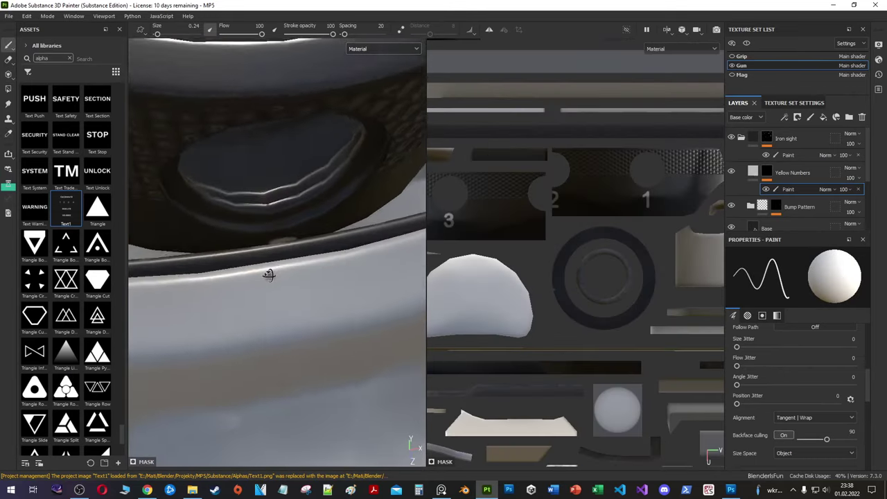
pyautogui.click(8, 73)
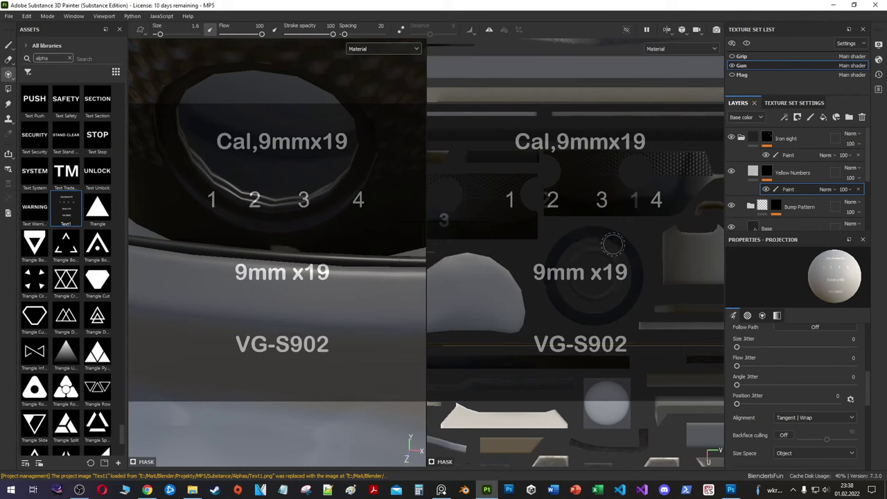
pyautogui.moveTo(559, 244)
pyautogui.mouseDown(button='middle')
pyautogui.moveTo(582, 214)
pyautogui.moveTo(704, 213)
pyautogui.mouseUp(button='middle')
pyautogui.scroll(1, 468, 209)
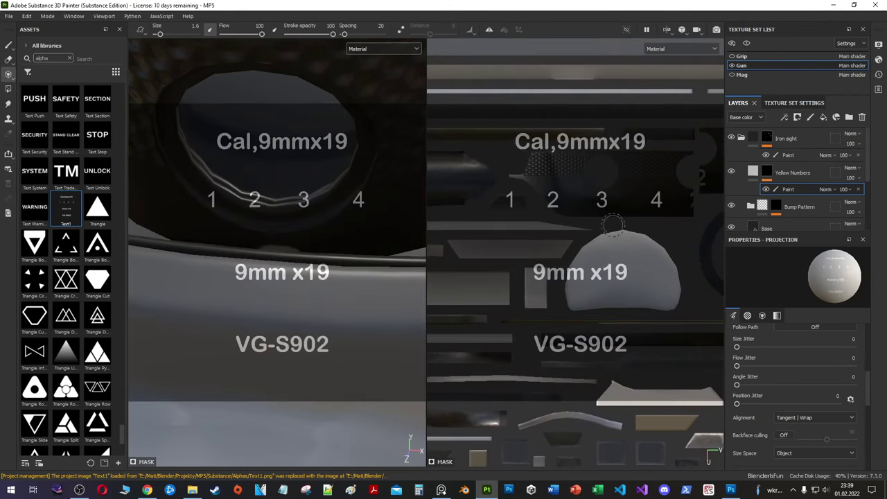
pyautogui.keyDown('alt'); pyautogui.moveTo(277, 208); pyautogui.dragTo(148, 91); pyautogui.keyUp('alt')
# Step: Give the Yellow Numbers fill a yellow base colour
pyautogui.press('1')
pyautogui.click(752, 171)
pyautogui.click(803, 347)
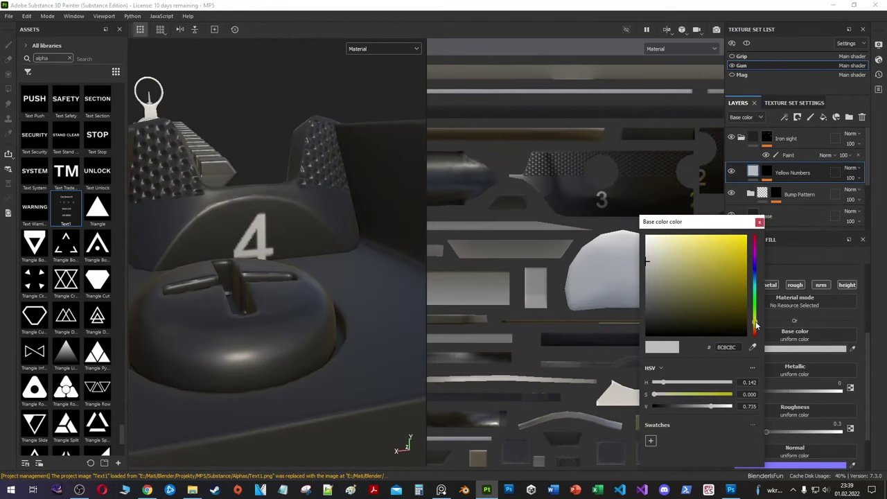
pyautogui.click(759, 223)
# Step: Try a Blur filter on Yellow Numbers, undo it, and collapse the Iron sight folder
pyautogui.rightClick(790, 173)
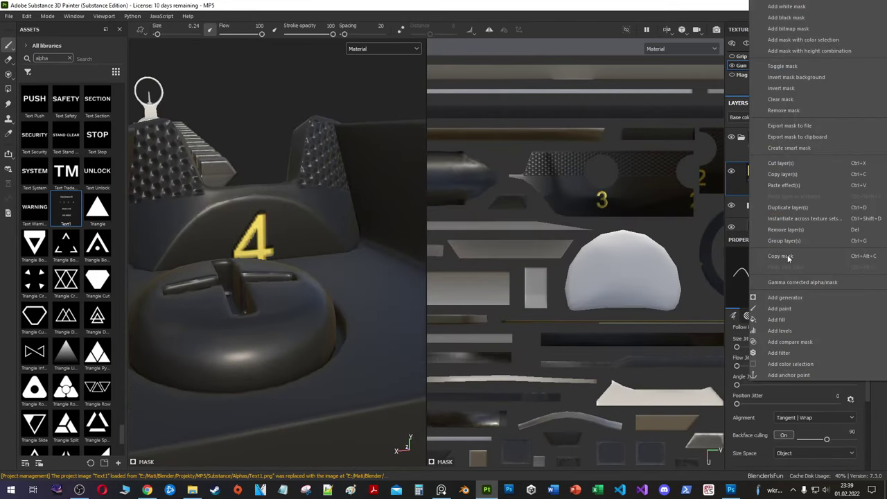
pyautogui.click(785, 254)
pyautogui.click(839, 303)
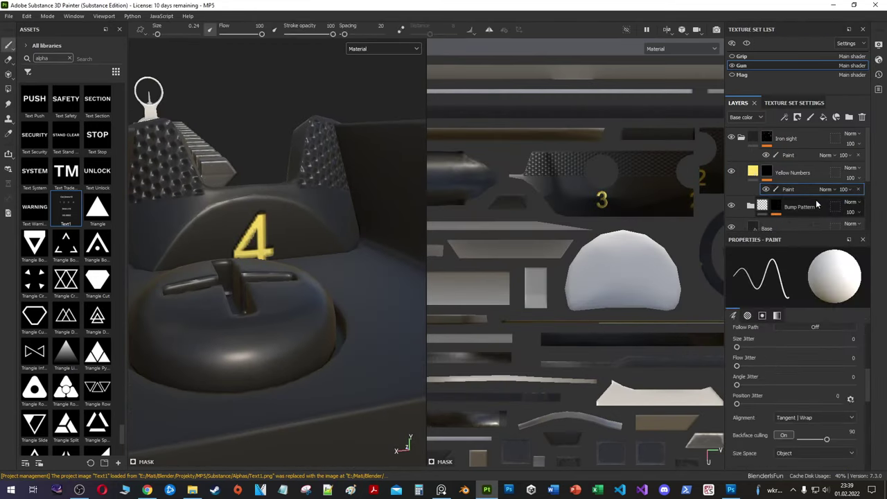
pyautogui.hotkey('ctrl', 'z')
pyautogui.hotkey('ctrl', 'z')
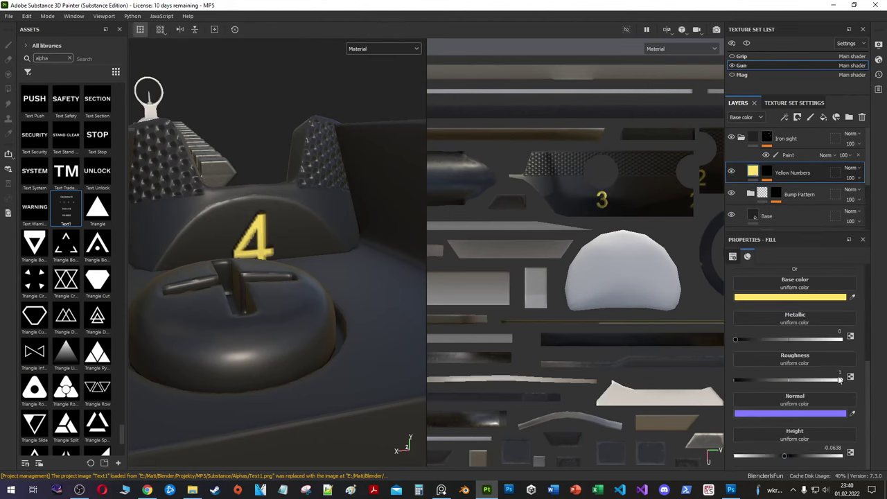
pyautogui.scroll(5, 751, 381)
pyautogui.moveTo(329, 244)
pyautogui.keyDown('alt'); pyautogui.mouseDown()
pyautogui.moveTo(241, 219)
pyautogui.moveTo(196, 257)
pyautogui.moveTo(252, 203)
pyautogui.mouseUp(); pyautogui.keyUp('alt')
pyautogui.click(741, 138)
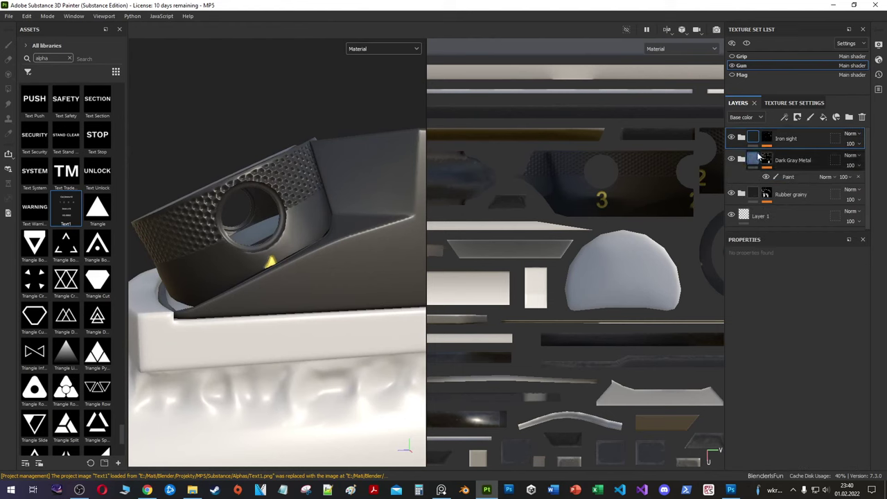
# Step: Create a fill layer named 'Anisotropic horizontal' above the Base layer
pyautogui.click(755, 200)
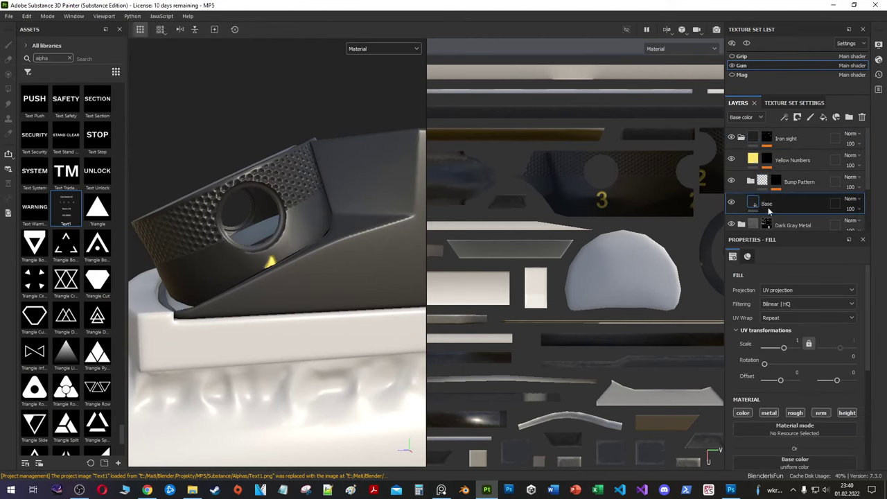
pyautogui.rightClick(751, 198)
pyautogui.click(766, 206)
pyautogui.write('Anisotropic')
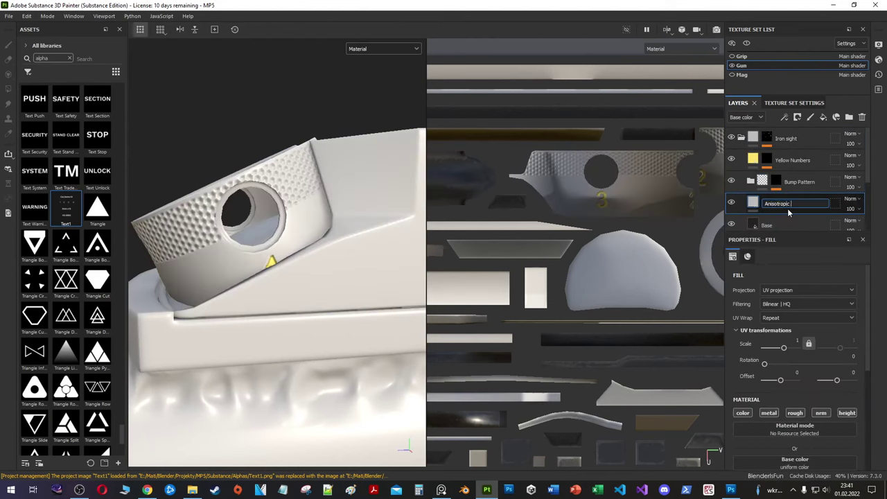
pyautogui.write('horizontal')
pyautogui.press('Return')
pyautogui.scroll(-3, 839, 307)
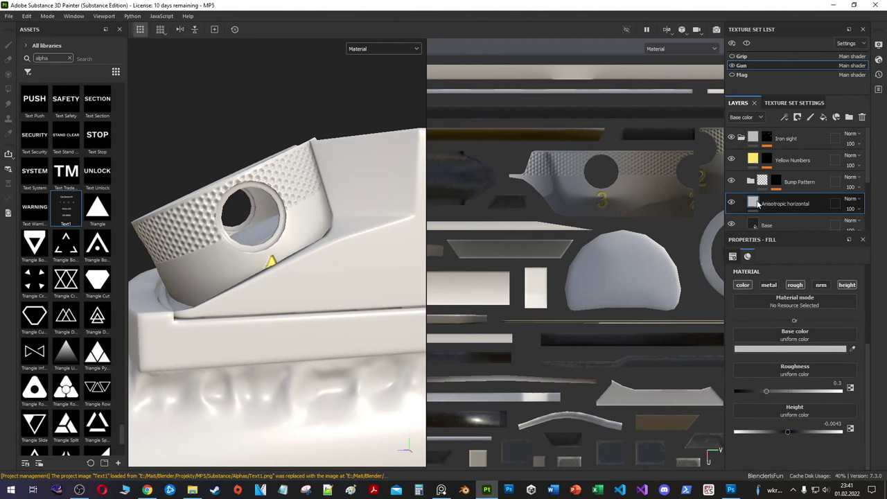
# Step: Add an Anisotropic Noise fill to the layer's mask and view the mask alone
pyautogui.rightClick(758, 203)
pyautogui.click(788, 238)
pyautogui.write('aniso')
pyautogui.click(762, 329)
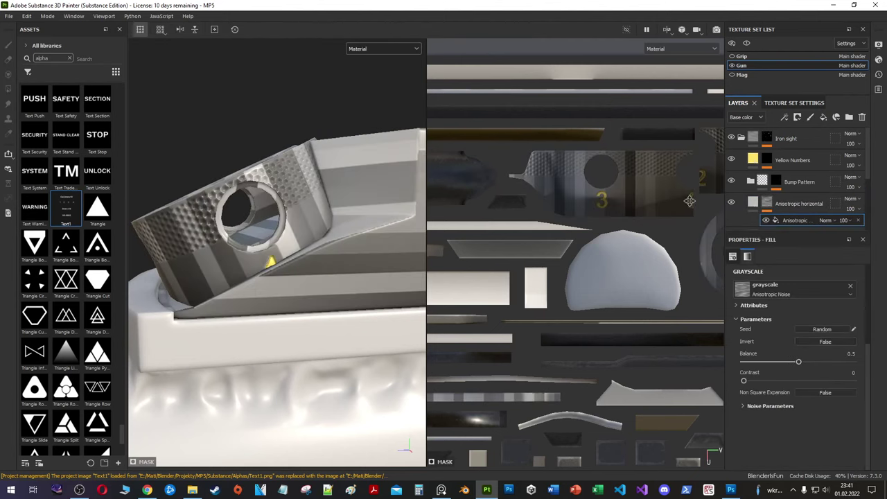
pyautogui.press('m')
pyautogui.click(741, 405)
# Step: Tune the anisotropic noise: raise Y Amount, X Amount 3, rotate 90°, adjust scale
pyautogui.moveTo(750, 414); pyautogui.dragTo(801, 414)
pyautogui.scroll(-1, 797, 388)
pyautogui.moveTo(751, 375); pyautogui.dragTo(750, 376)
pyautogui.moveTo(802, 393)
pyautogui.mouseDown()
pyautogui.moveTo(812, 392)
pyautogui.moveTo(802, 392)
pyautogui.mouseUp()
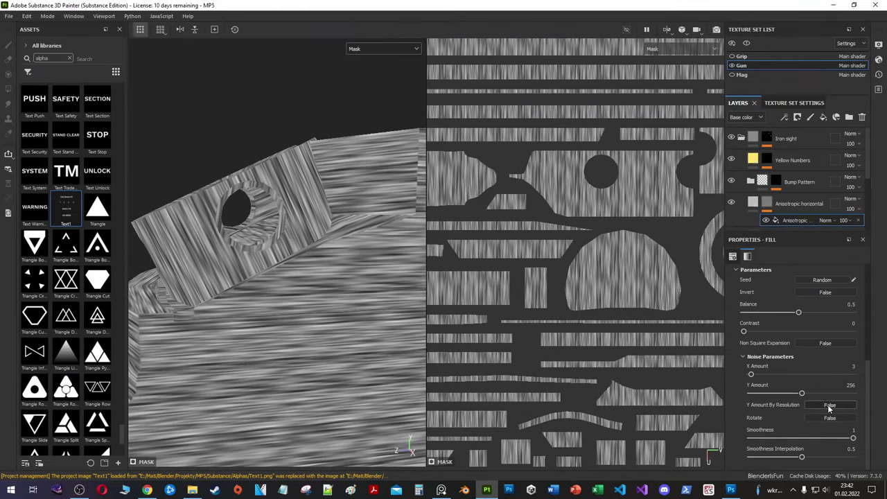
pyautogui.click(829, 417)
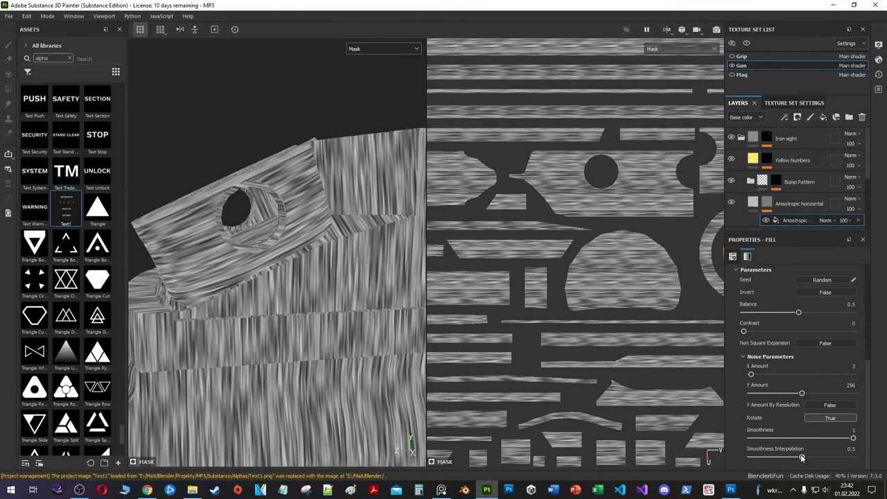
pyautogui.scroll(5, 806, 430)
pyautogui.moveTo(810, 337); pyautogui.dragTo(791, 338)
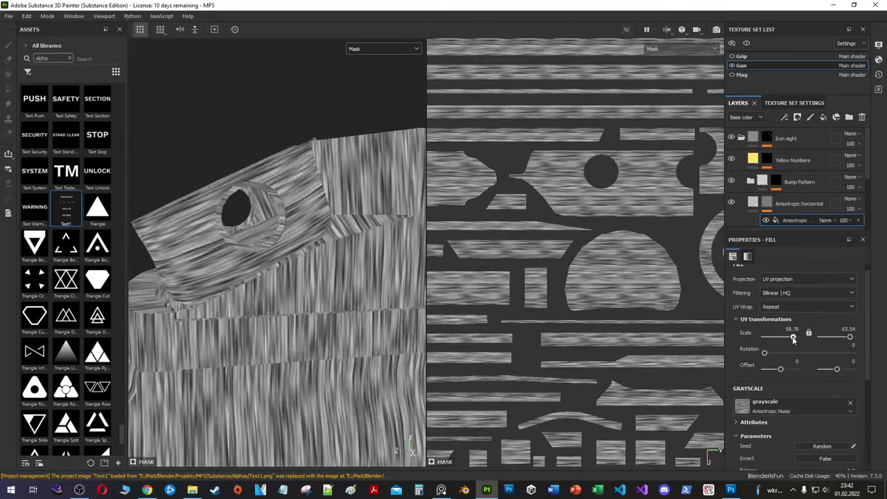
# Step: Give the Anisotropic horizontal fill a dark grey base colour
pyautogui.click(797, 203)
pyautogui.click(811, 354)
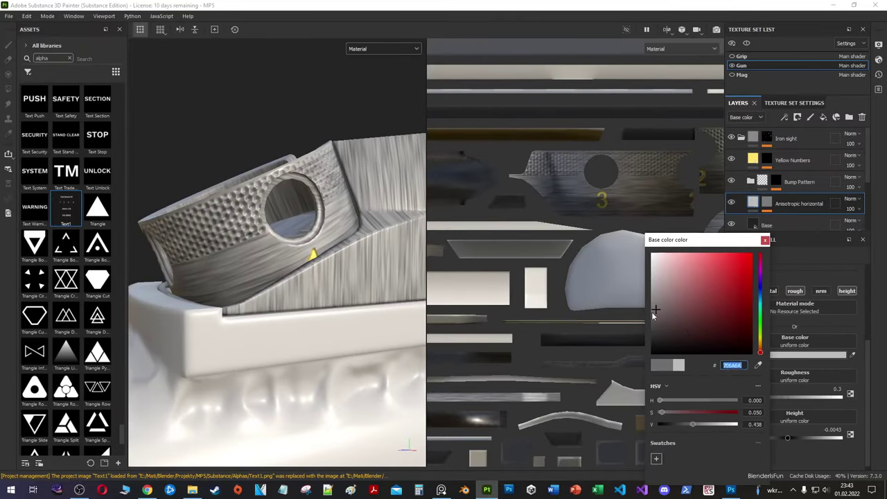
pyautogui.click(768, 140)
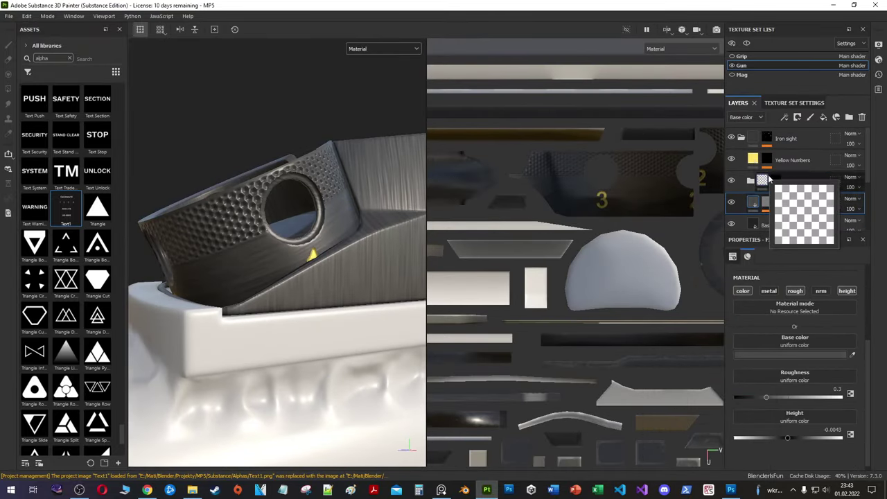
# Step: Invert the Anisotropic horizontal mask and set its paint effect to Subtract
pyautogui.click(776, 181)
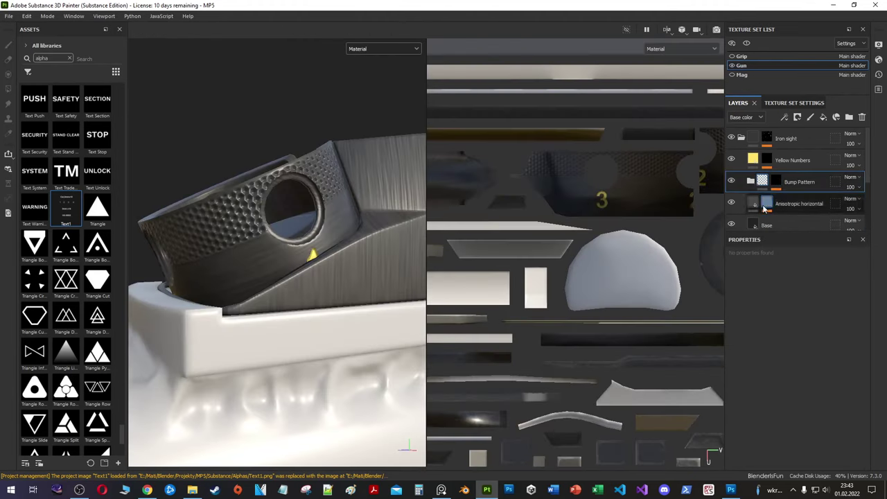
pyautogui.rightClick(776, 181)
pyautogui.click(785, 89)
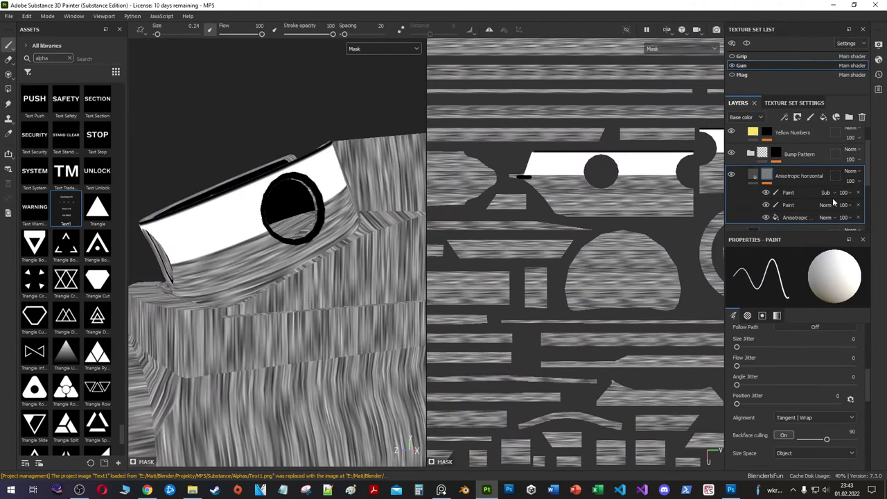
pyautogui.click(824, 204)
pyautogui.click(820, 205)
pyautogui.moveTo(332, 236)
pyautogui.keyDown('alt'); pyautogui.mouseDown()
pyautogui.moveTo(374, 228)
pyautogui.moveTo(441, 489)
pyautogui.mouseUp(); pyautogui.keyUp('alt')
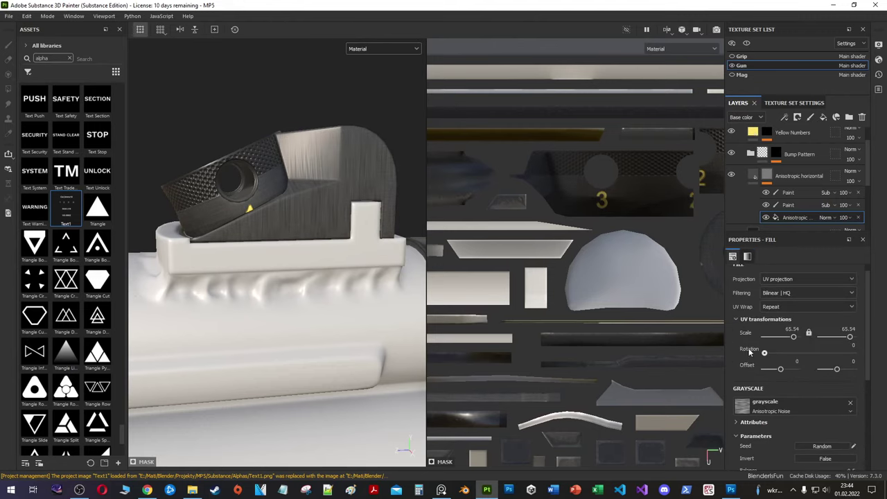
pyautogui.scroll(-1, 749, 352)
pyautogui.keyDown('alt'); pyautogui.click(765, 175); pyautogui.keyUp('alt')
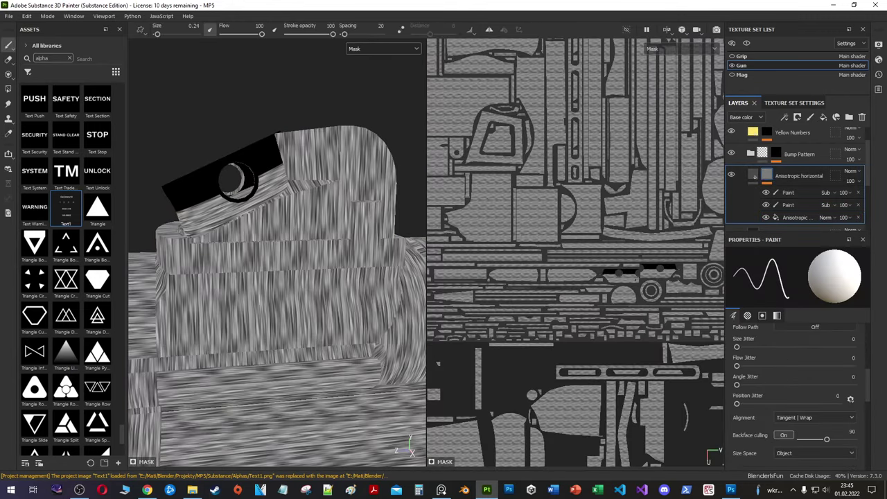
# Step: Try Planar projection for the anisotropic noise, revert to UV, and set Scale to 64
pyautogui.scroll(5, 665, 282)
pyautogui.click(793, 217)
pyautogui.click(789, 303)
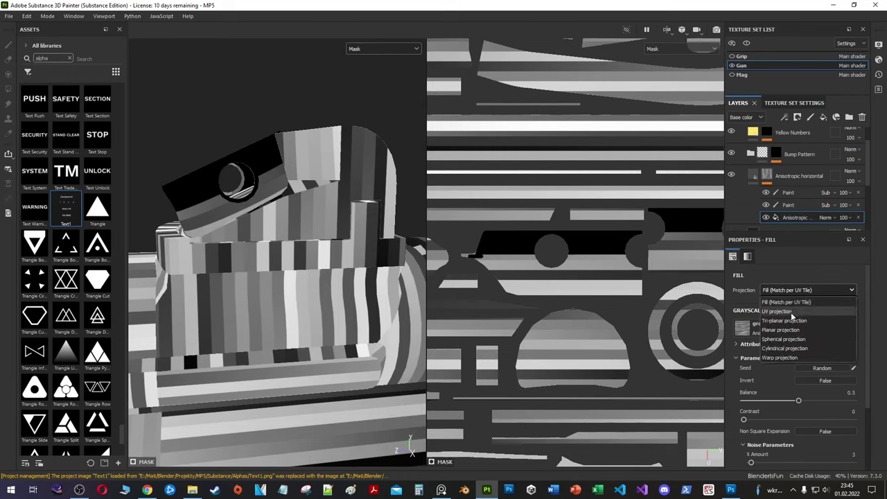
pyautogui.click(807, 290)
pyautogui.click(790, 316)
pyautogui.hotkey('ctrl', 'z')
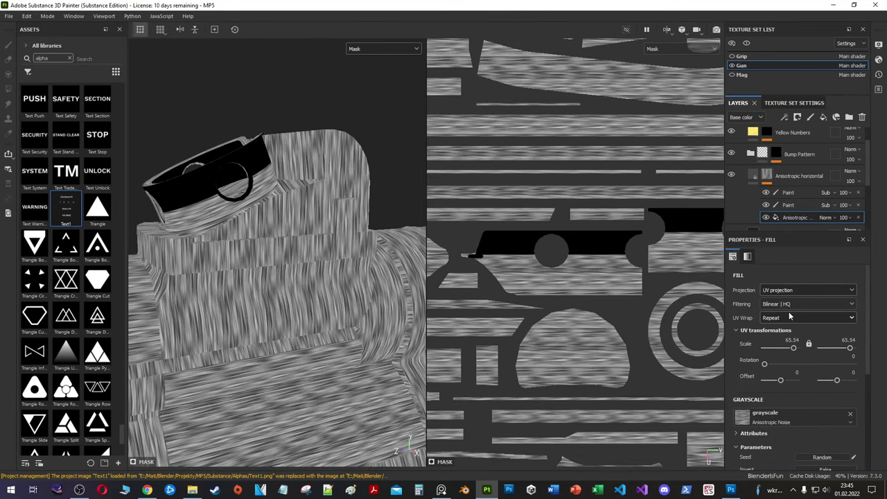
pyautogui.keyDown('alt'); pyautogui.moveTo(291, 249); pyautogui.dragTo(268, 154); pyautogui.keyUp('alt')
pyautogui.doubleClick(792, 313)
pyautogui.write('64')
pyautogui.press('Return')
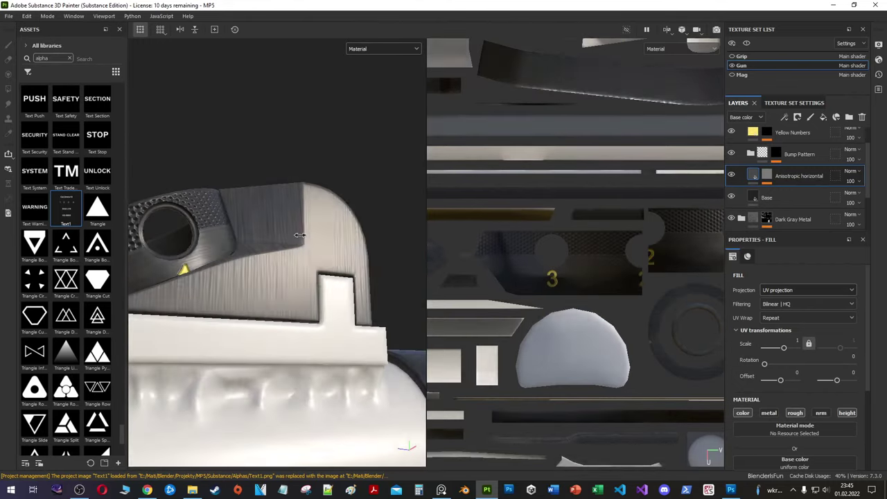
# Step: Review the Anisotropic horizontal base colour in base-colour and full material views
pyautogui.scroll(-3, 753, 301)
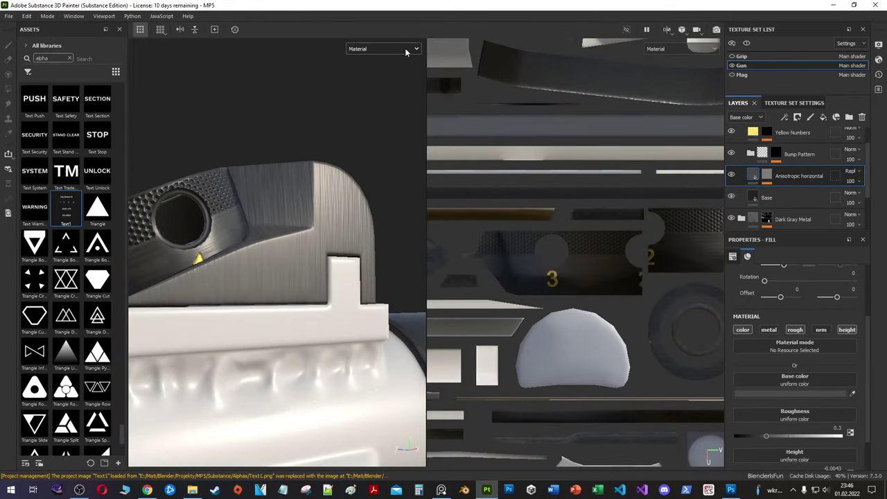
pyautogui.press('c')
pyautogui.click(794, 393)
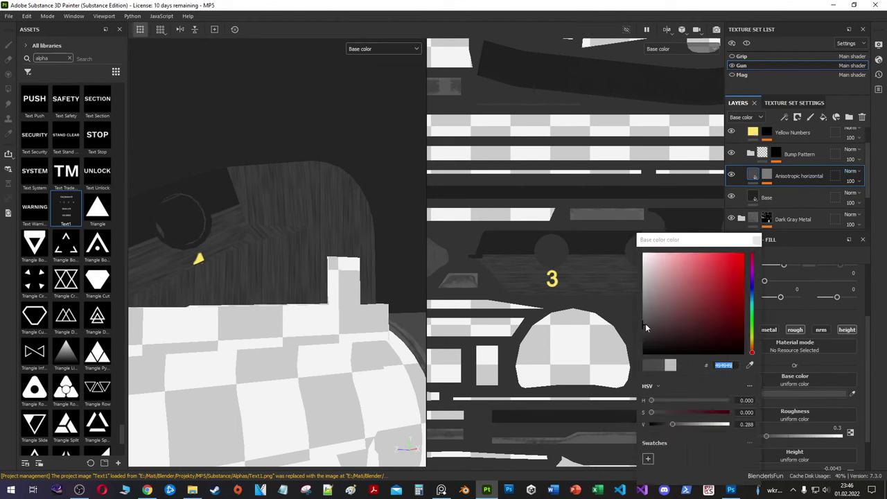
pyautogui.click(755, 240)
pyautogui.press('m')
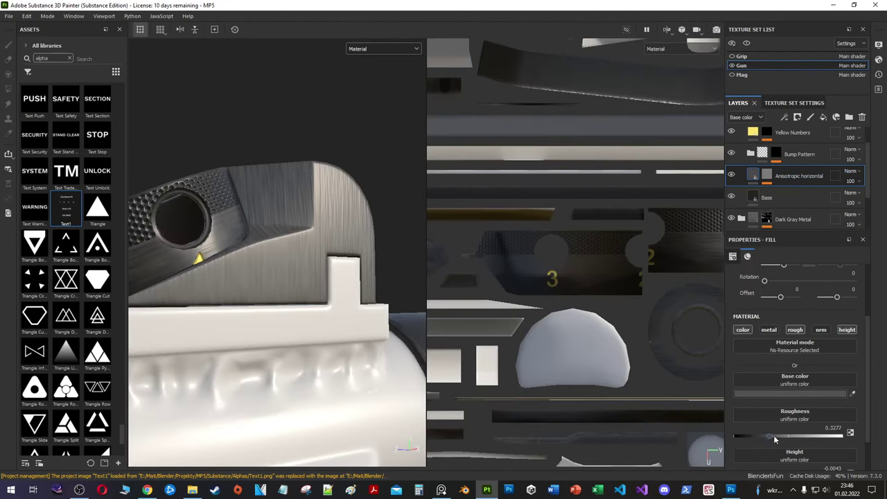
pyautogui.click(753, 393)
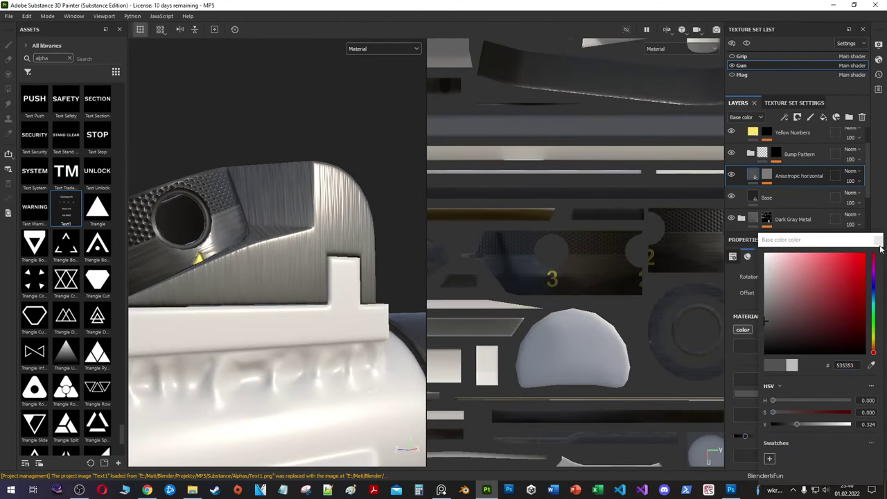
pyautogui.scroll(-2, 788, 415)
# Step: Try a Sharpen filter on Anisotropic horizontal, remove it, and add a new fill layer above
pyautogui.click(794, 217)
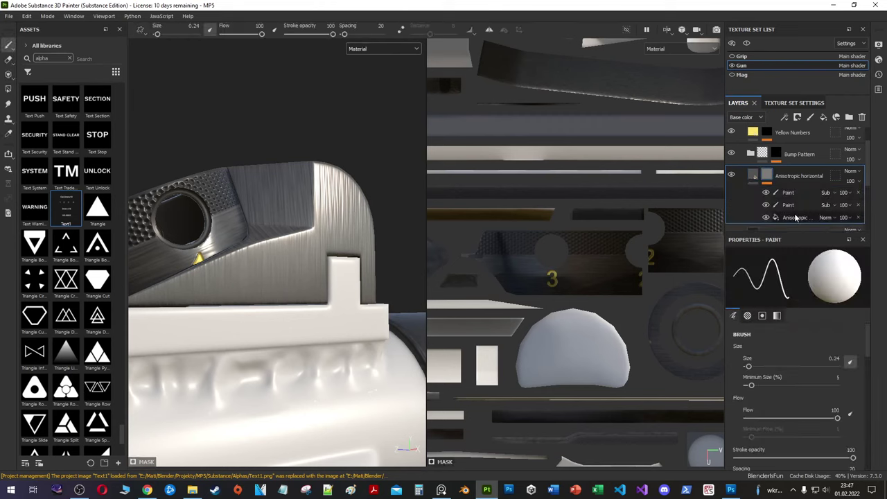
pyautogui.click(790, 229)
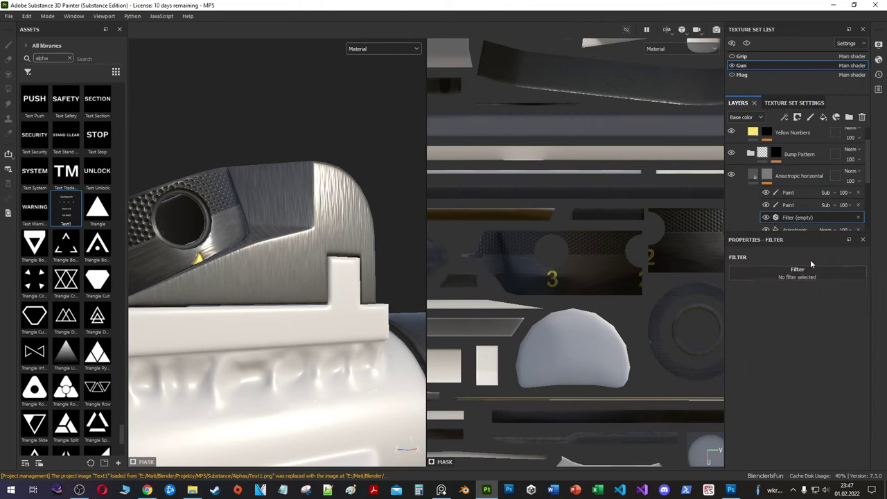
pyautogui.hotkey('ctrl', 'z')
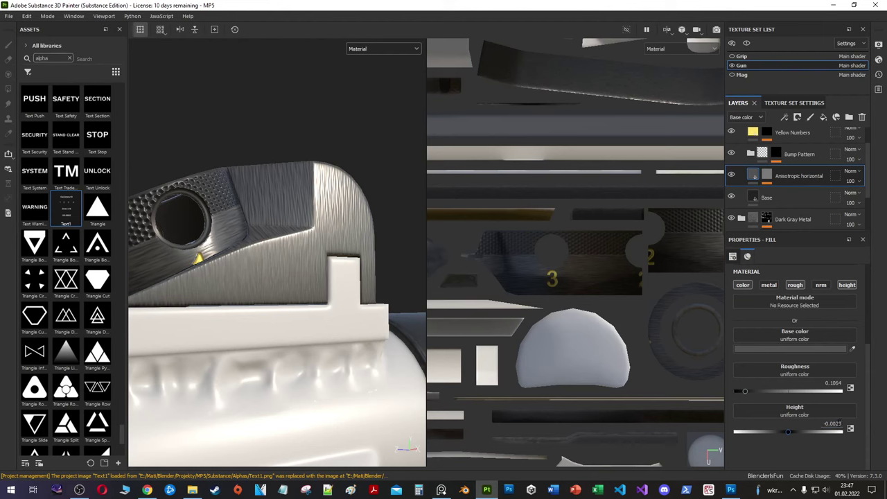
pyautogui.hotkey('ctrl', 'y')
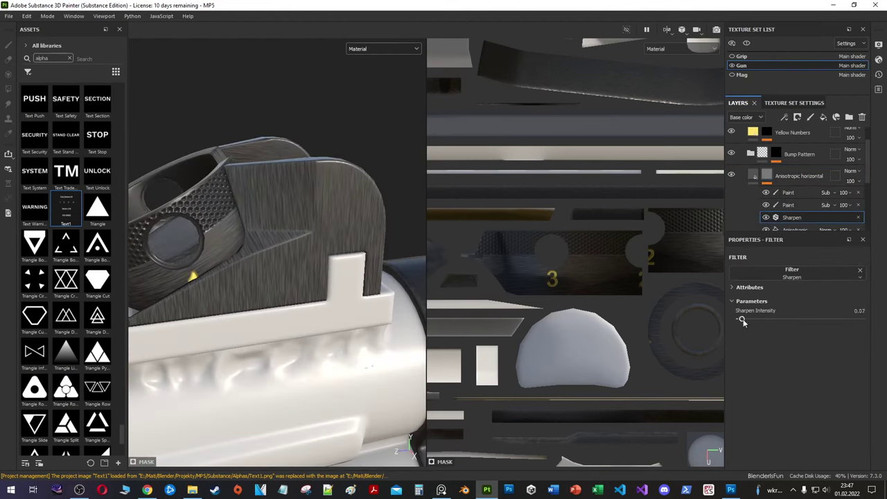
pyautogui.hotkey('ctrl', 'z')
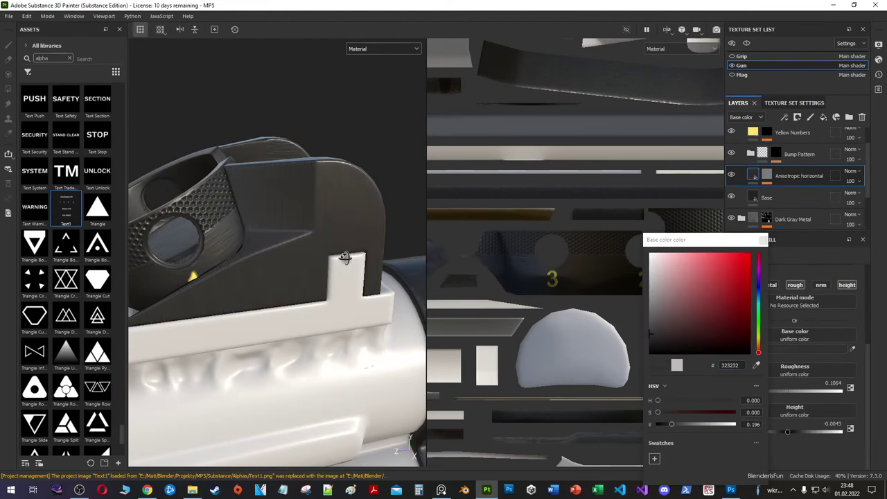
pyautogui.click(737, 347)
pyautogui.moveTo(277, 263)
pyautogui.keyDown('alt'); pyautogui.mouseDown()
pyautogui.moveTo(347, 257)
pyautogui.moveTo(277, 241)
pyautogui.mouseUp(); pyautogui.keyUp('alt')
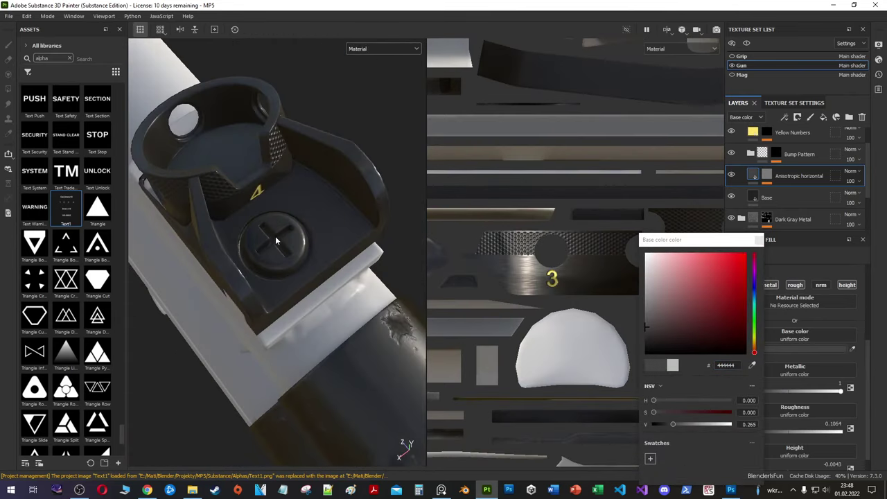
pyautogui.scroll(1, 777, 176)
pyautogui.click(823, 118)
# Step: Give the Screw layer a black mask and polygon-fill the rear-sight screw into it
pyautogui.rightClick(803, 204)
pyautogui.click(793, 203)
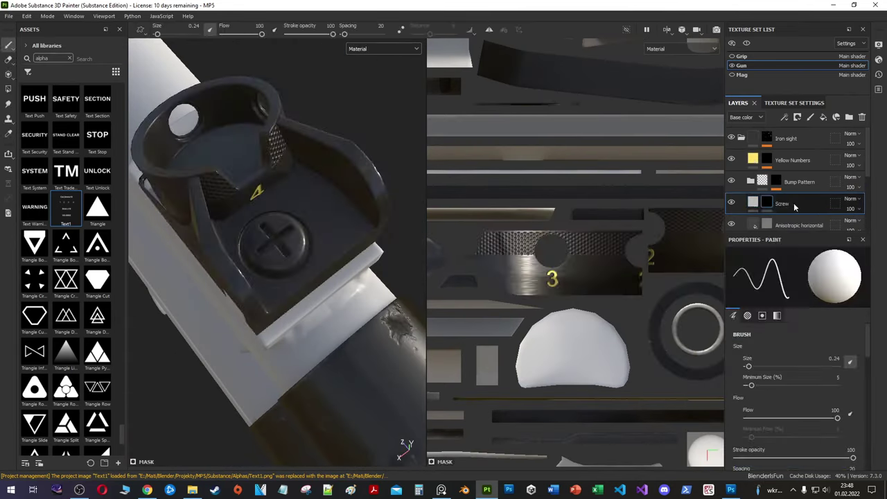
pyautogui.click(8, 89)
pyautogui.click(264, 242)
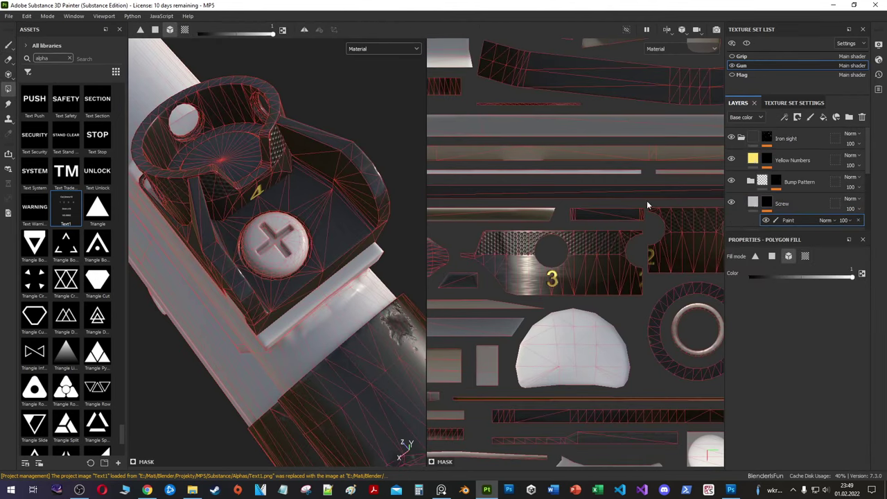
# Step: Filter the assets to materials, search 'metal', and apply Steel Rough to the Screw layer
pyautogui.click(30, 46)
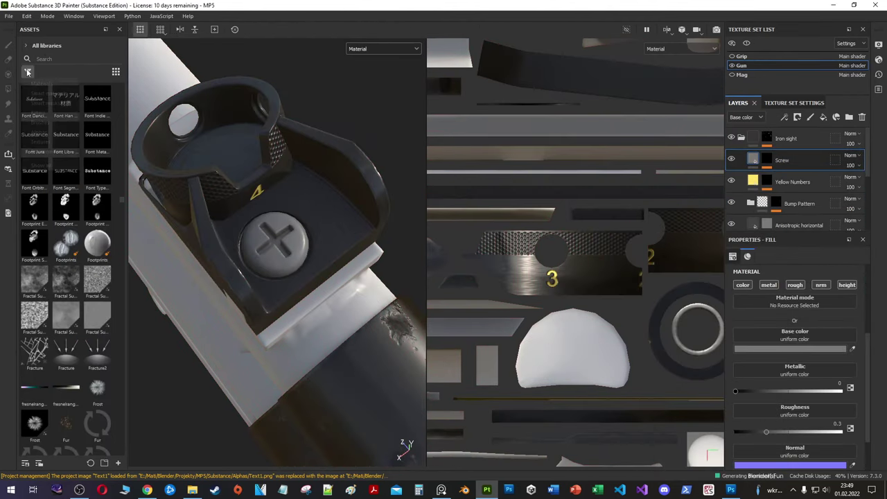
pyautogui.click(41, 83)
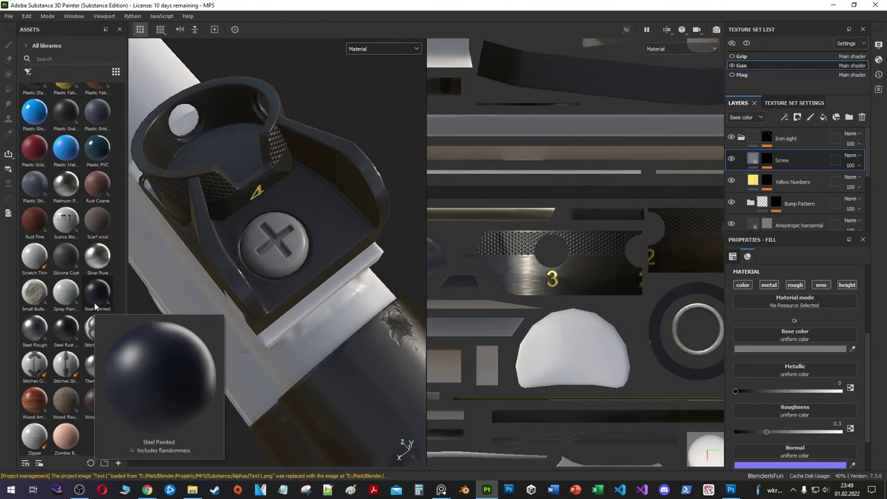
pyautogui.write('metal')
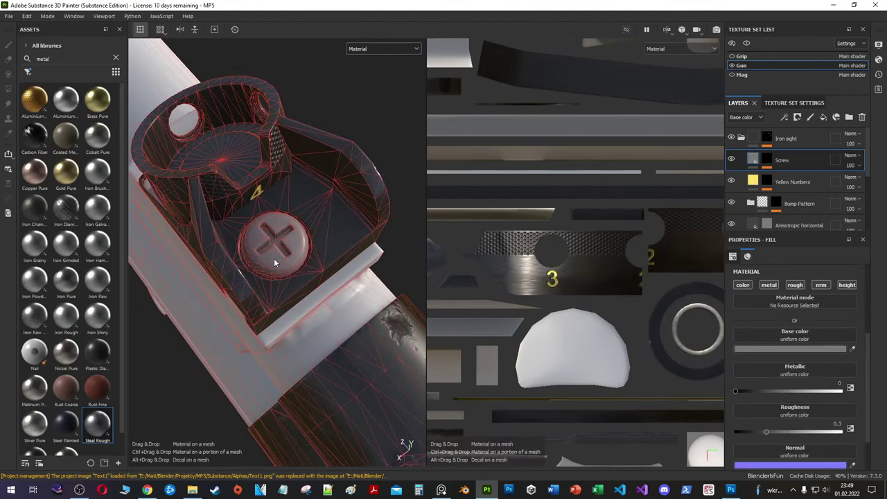
pyautogui.moveTo(96, 430); pyautogui.dragTo(770, 166)
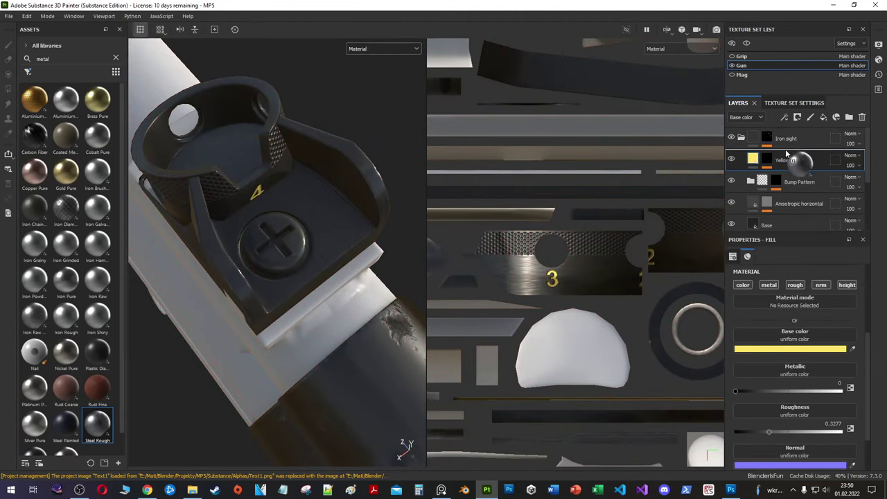
# Step: Darken the screw's steel colour, set roughness 0.52 and normal intensity 0.32
pyautogui.rightClick(785, 149)
pyautogui.press('Escape')
pyautogui.click(777, 365)
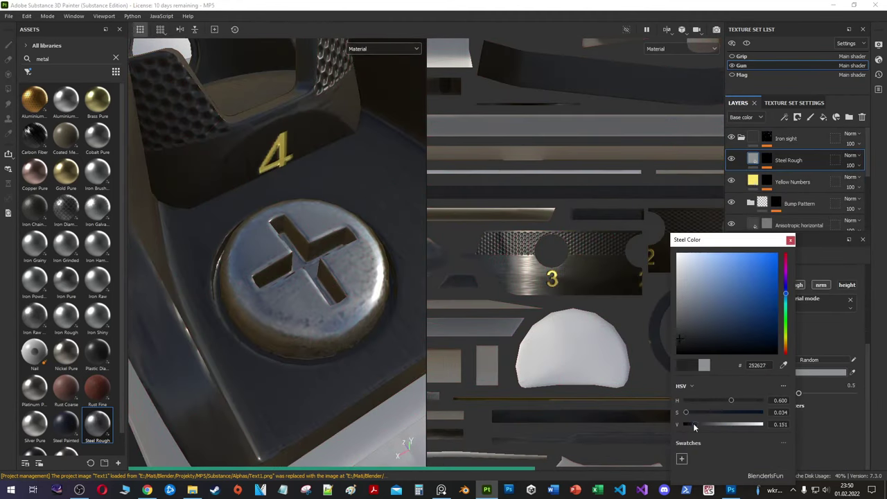
pyautogui.keyDown('alt'); pyautogui.moveTo(300, 255); pyautogui.dragTo(228, 277); pyautogui.keyUp('alt')
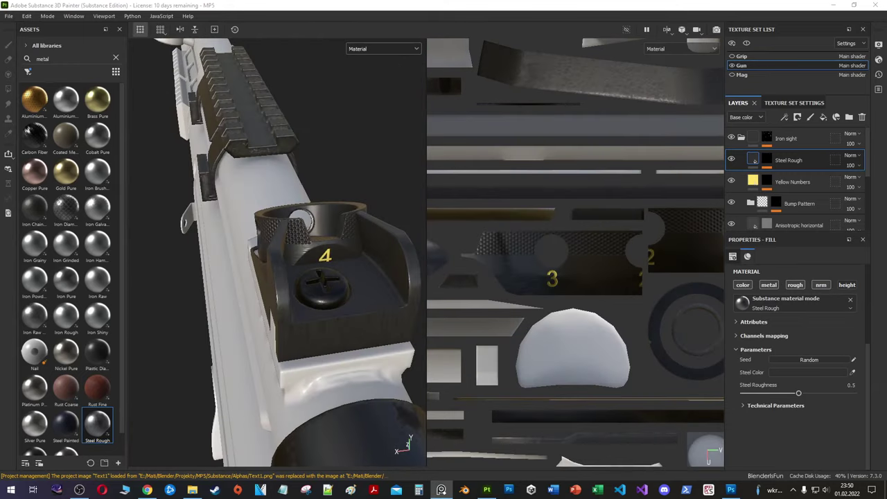
pyautogui.scroll(5, 333, 263)
pyautogui.keyDown('alt'); pyautogui.moveTo(333, 263); pyautogui.dragTo(358, 280); pyautogui.keyUp('alt')
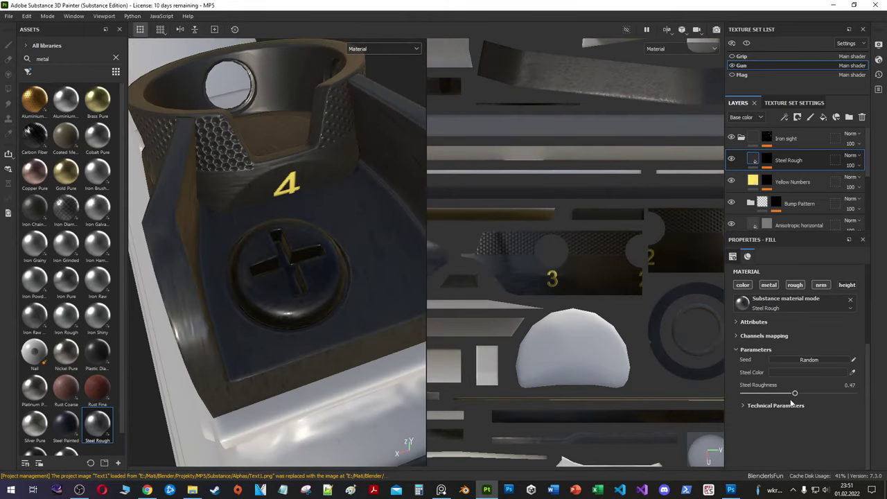
pyautogui.scroll(-5, 277, 250)
pyautogui.keyDown('alt'); pyautogui.moveTo(277, 249); pyautogui.dragTo(257, 253); pyautogui.keyUp('alt')
pyautogui.click(666, 29)
pyautogui.click(682, 52)
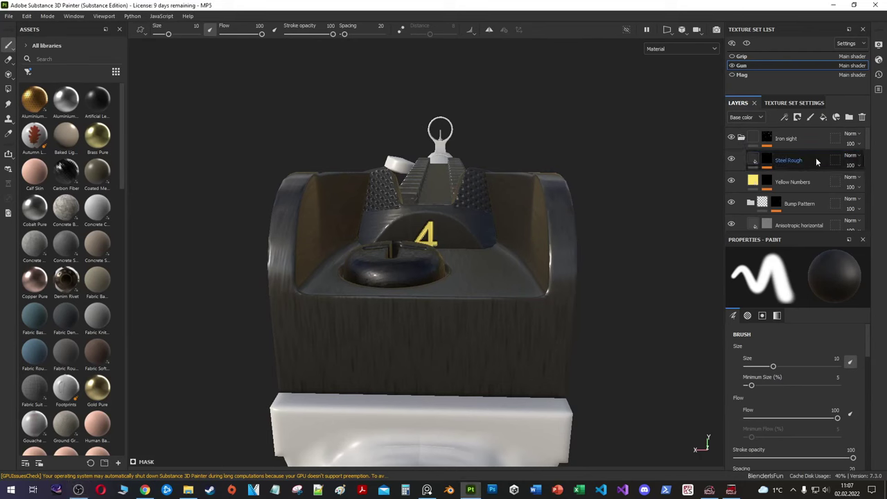
pyautogui.click(800, 182)
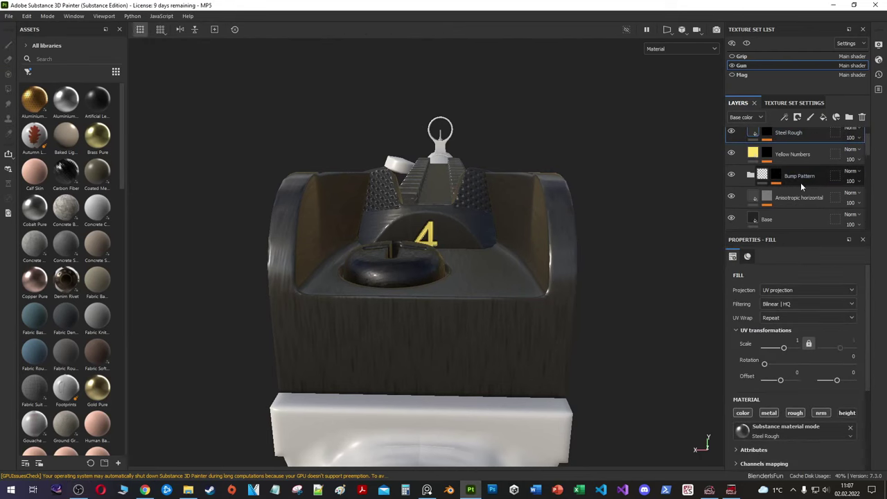
pyautogui.scroll(-2, 800, 182)
pyautogui.click(786, 189)
pyautogui.write('tal')
pyautogui.scroll(-2, 61, 159)
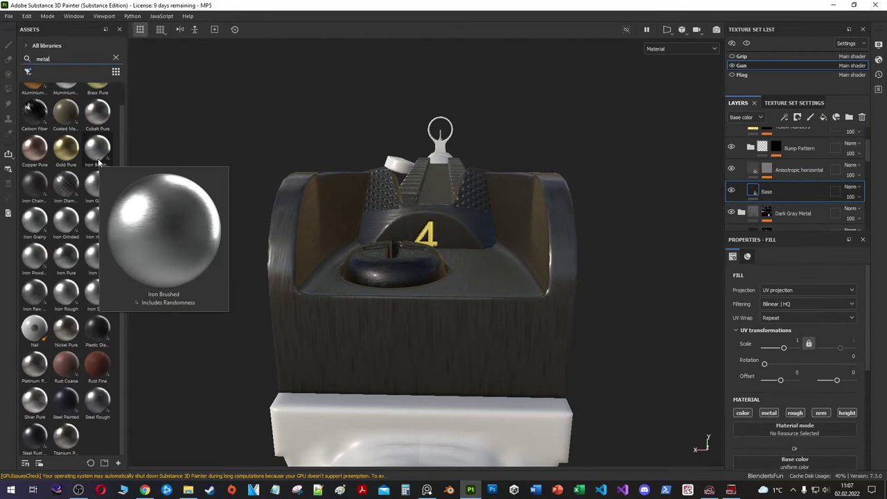
pyautogui.moveTo(97, 147); pyautogui.dragTo(769, 170)
pyautogui.scroll(-3, 775, 371)
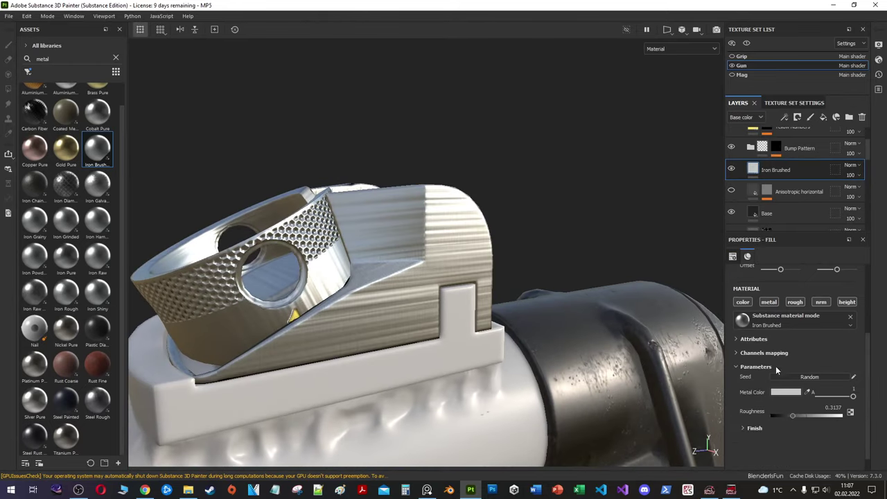
pyautogui.moveTo(773, 397); pyautogui.dragTo(819, 398)
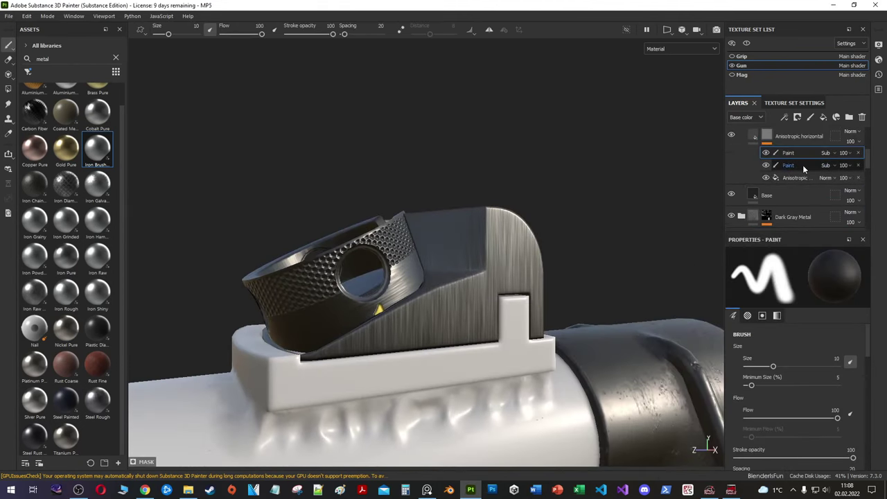
pyautogui.click(730, 142)
pyautogui.click(732, 150)
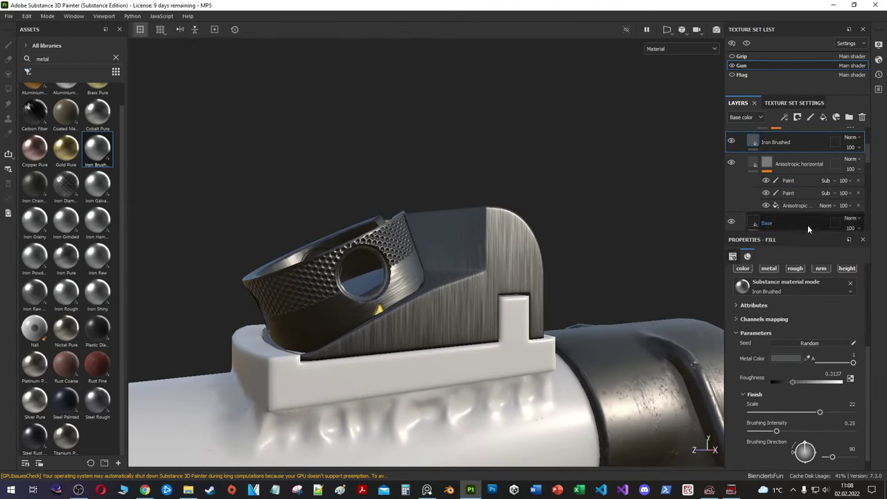
pyautogui.press('Delete')
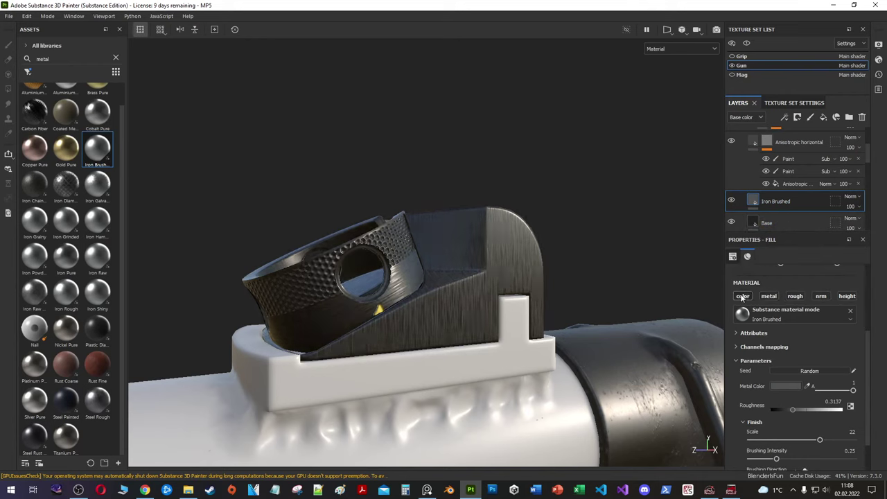
pyautogui.click(803, 203)
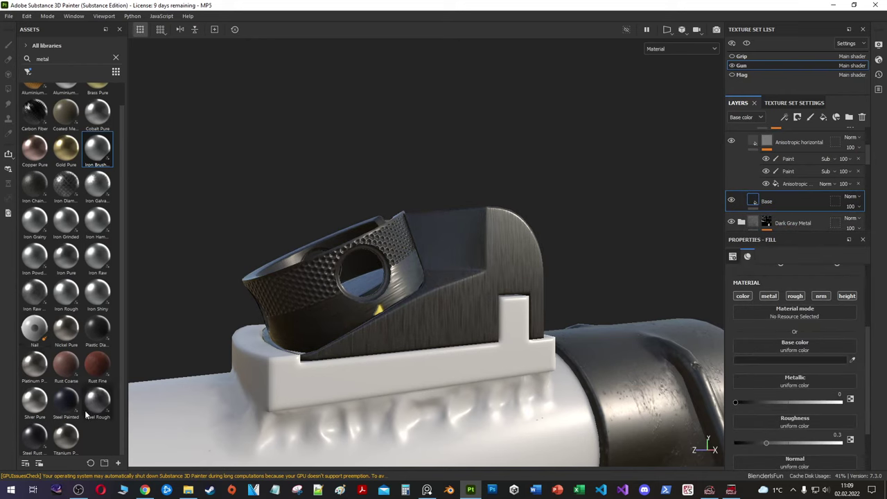
pyautogui.scroll(1, 34, 317)
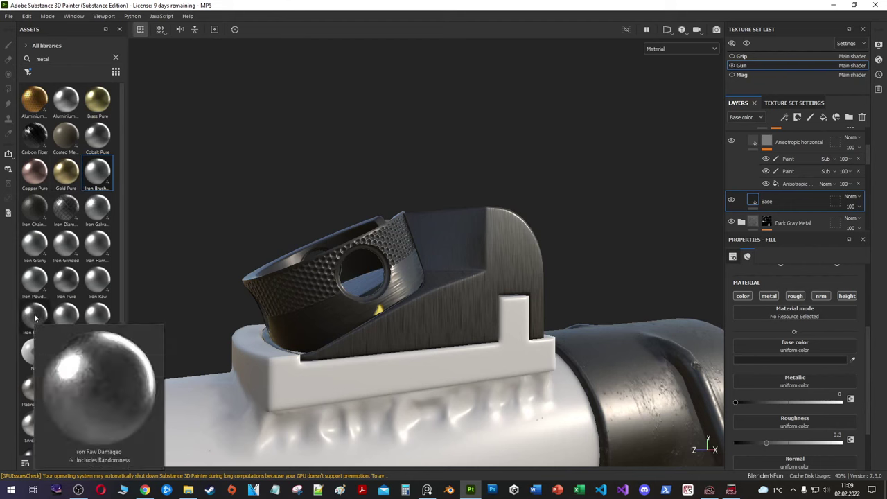
pyautogui.scroll(-1, 81, 431)
# Step: Add the Steel Rust and Wear material above Base and darken its metal colour
pyautogui.moveTo(802, 195); pyautogui.dragTo(801, 198)
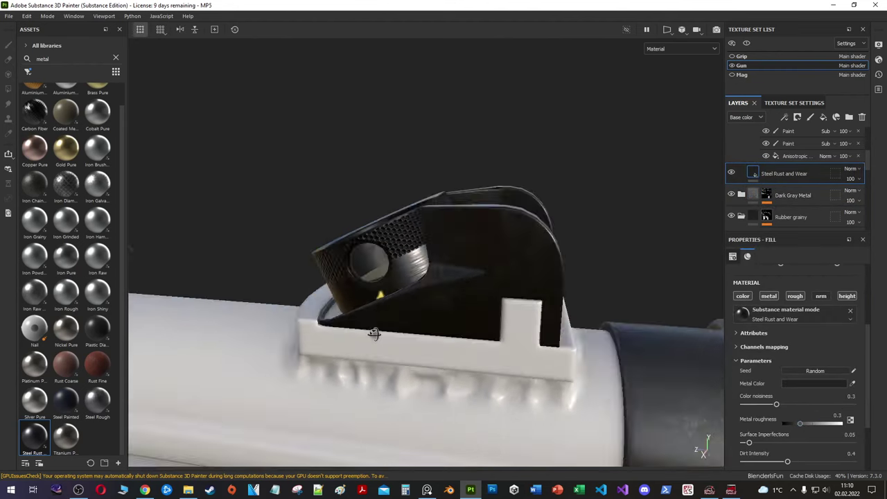
pyautogui.scroll(-3, 754, 410)
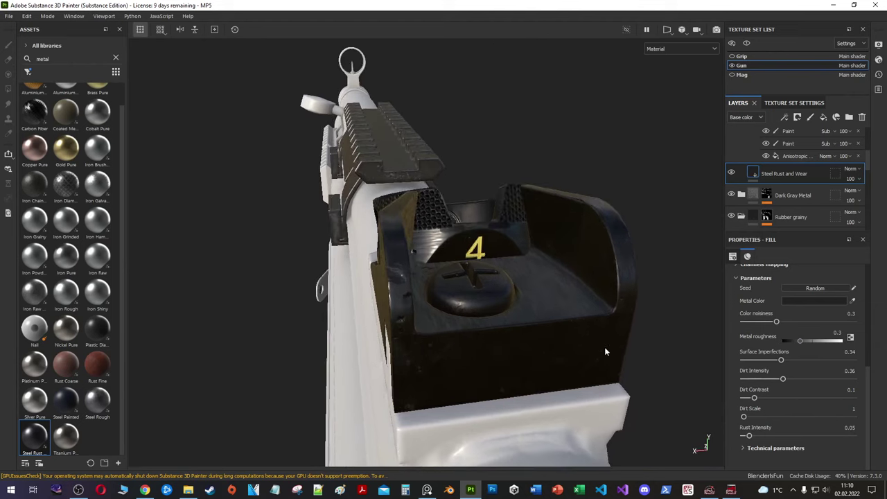
pyautogui.click(814, 327)
pyautogui.moveTo(683, 320); pyautogui.dragTo(683, 284)
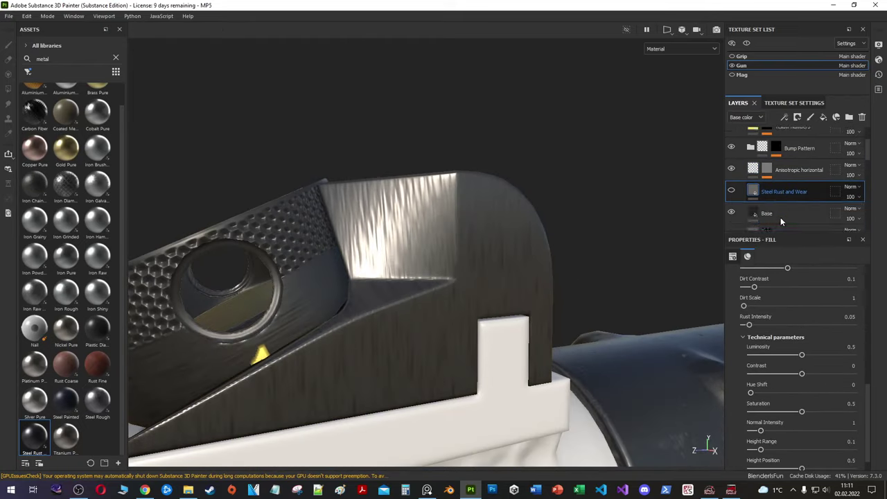
# Step: Re-enable Steel Rust and Wear; set luminosity 0.66, contrast 0.35, saturation 0.47
pyautogui.click(734, 166)
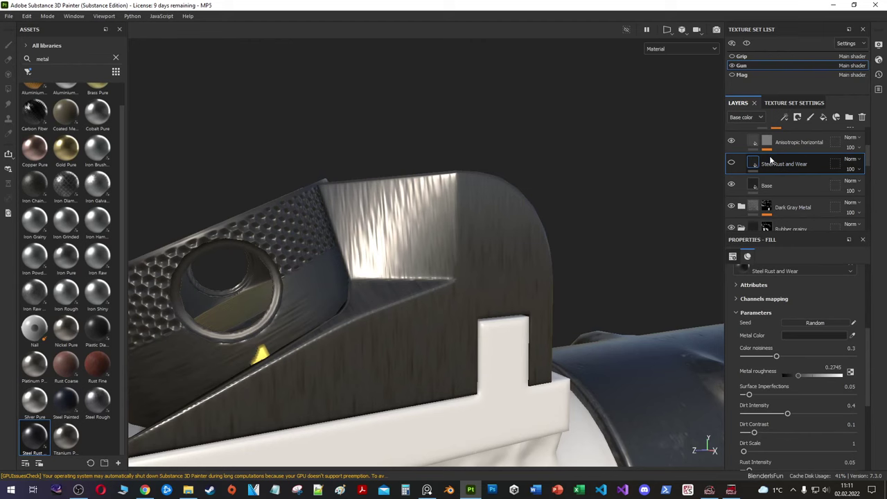
pyautogui.click(731, 162)
pyautogui.scroll(-2, 797, 346)
pyautogui.moveTo(801, 334); pyautogui.dragTo(811, 334)
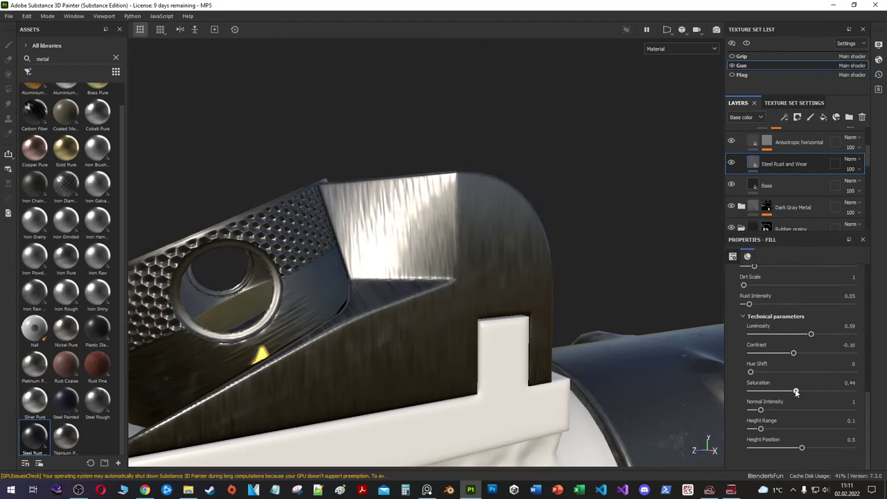
pyautogui.moveTo(796, 392); pyautogui.dragTo(798, 391)
pyautogui.moveTo(810, 333); pyautogui.dragTo(817, 352)
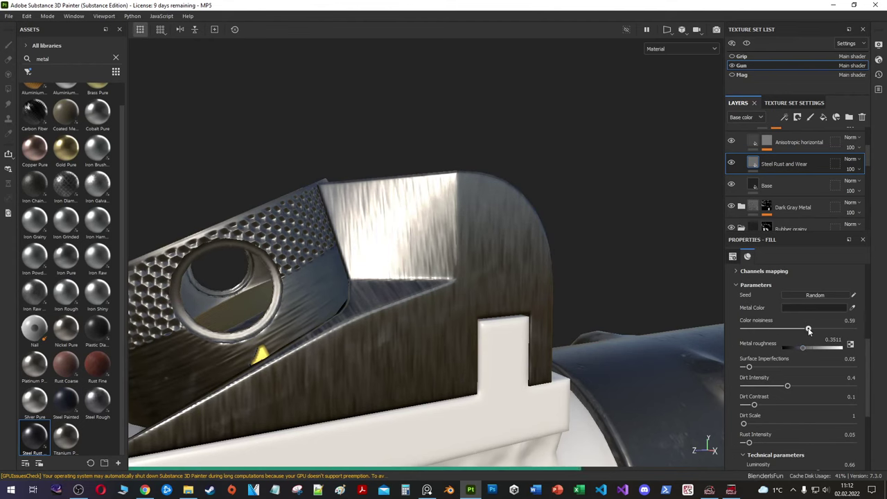
pyautogui.scroll(-4, 764, 383)
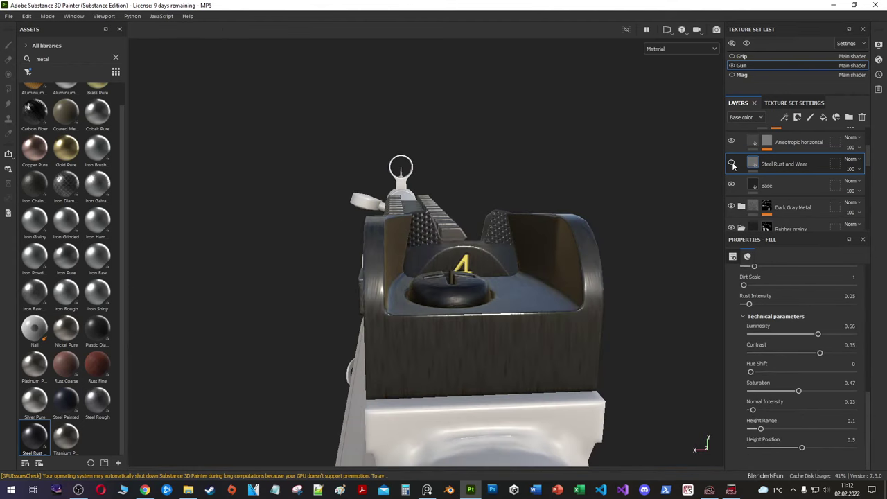
# Step: Add a Bumps fill layer with colour and metallic channels off and a black mask
pyautogui.click(826, 119)
pyautogui.click(742, 316)
pyautogui.click(768, 316)
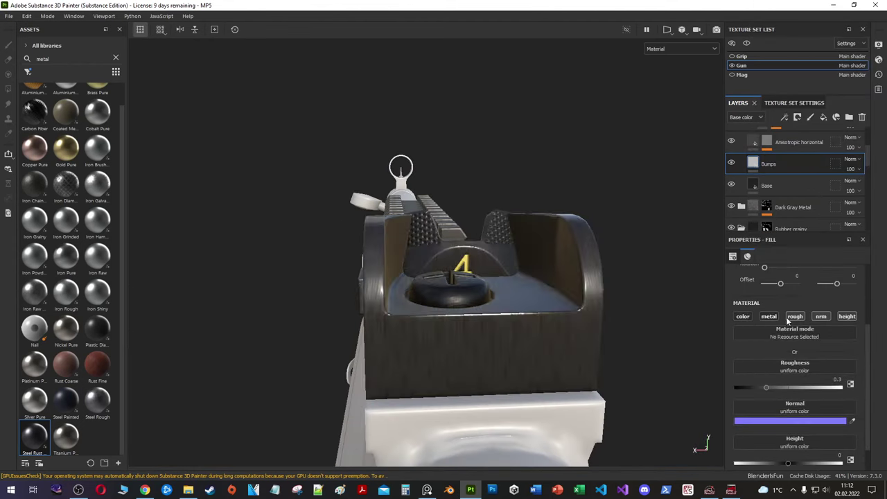
pyautogui.rightClick(777, 166)
pyautogui.click(797, 176)
pyautogui.press('Escape')
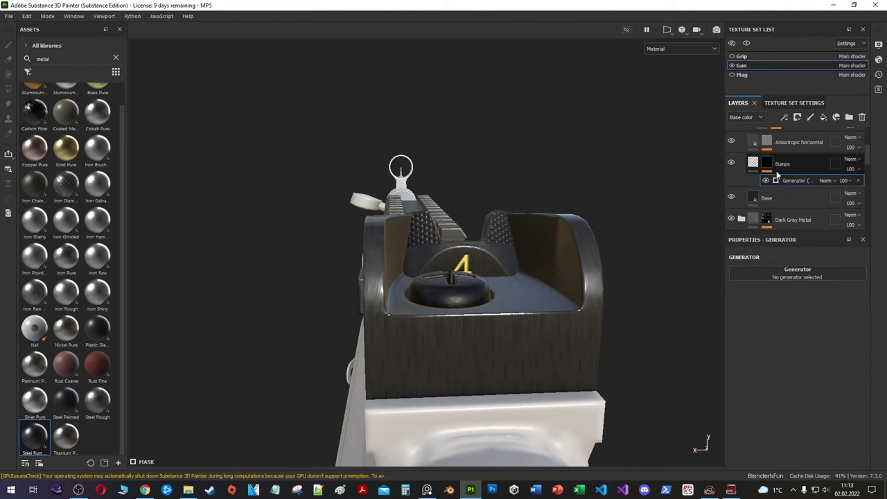
# Step: Fill the mask with Grunge Dust Small (balance 0.38, contrast 0.51) and duplicate as Bumps copy 1
pyautogui.click(794, 319)
pyautogui.scroll(-1, 831, 402)
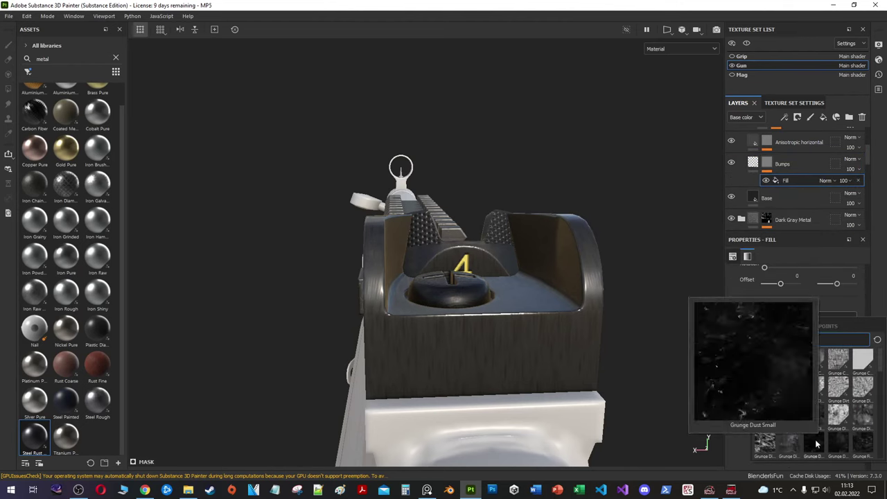
pyautogui.click(838, 442)
pyautogui.keyDown('alt'); pyautogui.click(795, 180); pyautogui.keyUp('alt')
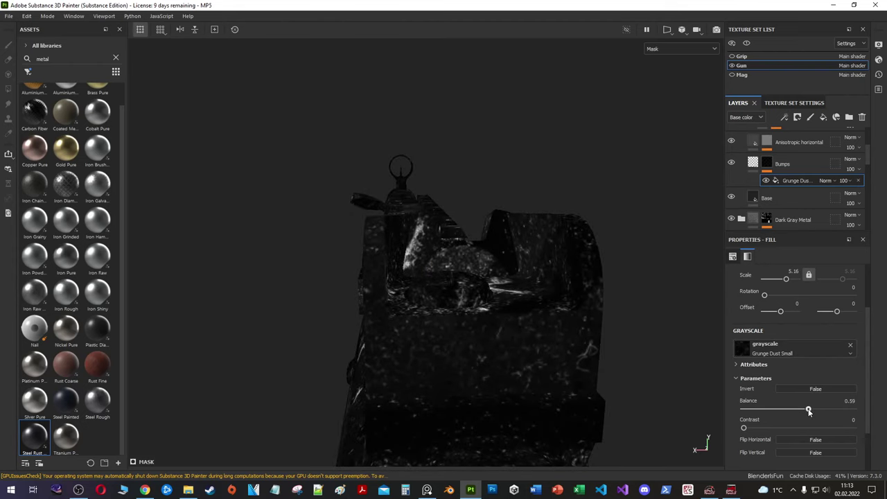
pyautogui.keyDown('alt'); pyautogui.click(784, 199); pyautogui.keyUp('alt')
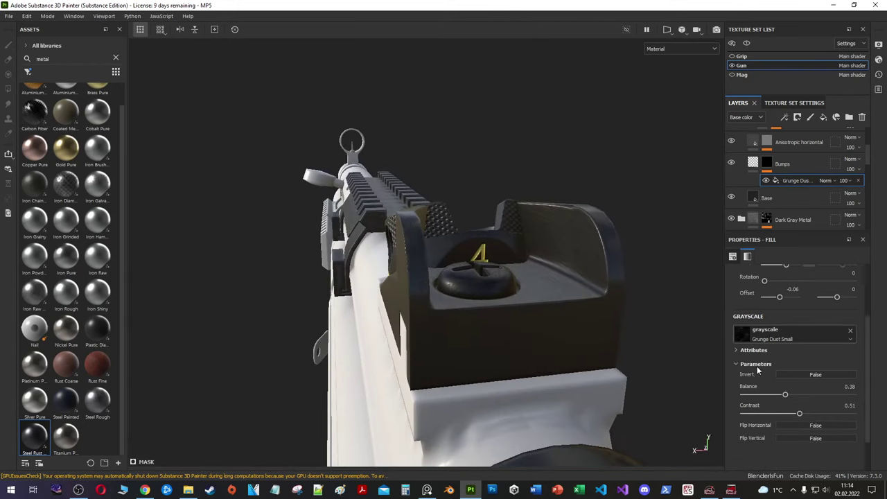
pyautogui.rightClick(774, 200)
pyautogui.click(787, 207)
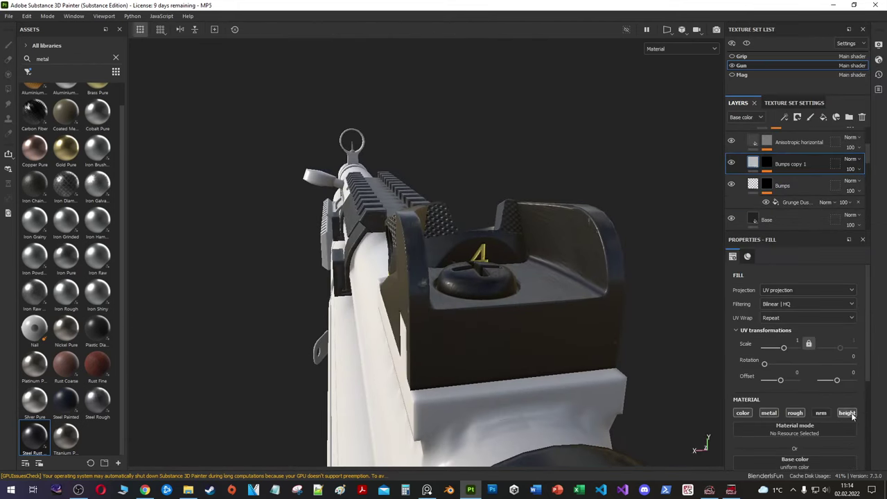
# Step: Select the copied layer, renamed Dirt, to edit its Grunge Dust Small fill
pyautogui.scroll(-5, 791, 416)
pyautogui.scroll(-1, 791, 443)
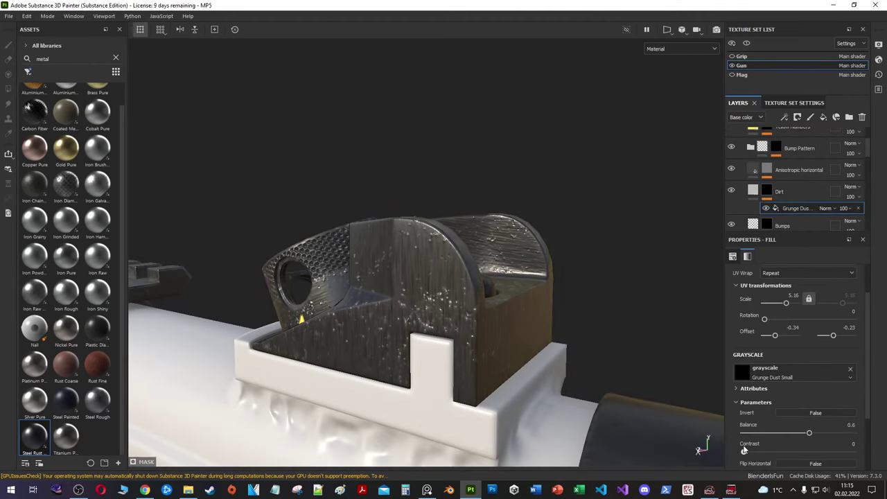
pyautogui.click(782, 191)
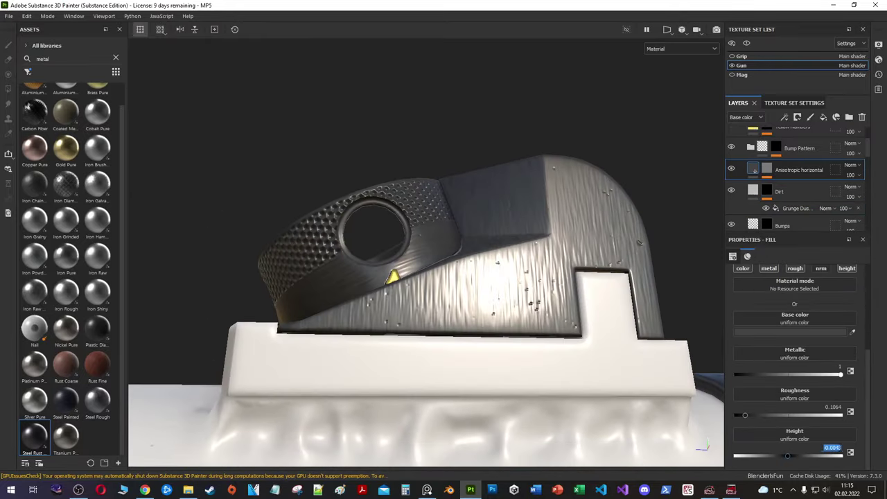
# Step: Inspect the Anisotropic horizontal paint layer on the receiver's round part, then frame the gun
pyautogui.moveTo(520, 311)
pyautogui.keyDown('alt'); pyautogui.mouseDown()
pyautogui.moveTo(307, 257)
pyautogui.moveTo(468, 268)
pyautogui.moveTo(526, 291)
pyautogui.mouseUp(); pyautogui.keyUp('alt')
pyautogui.click(789, 182)
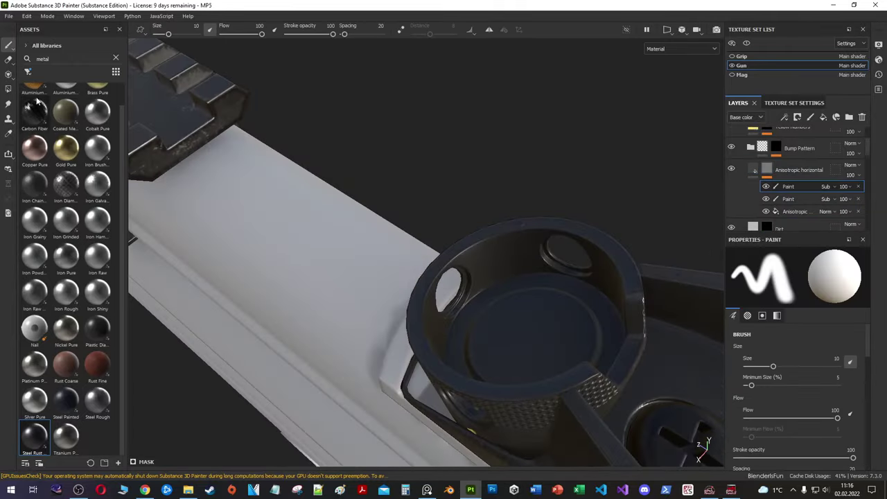
pyautogui.press('4')
pyautogui.keyDown('alt'); pyautogui.moveTo(524, 330); pyautogui.dragTo(601, 354); pyautogui.keyUp('alt')
pyautogui.scroll(3, 601, 353)
pyautogui.press('1')
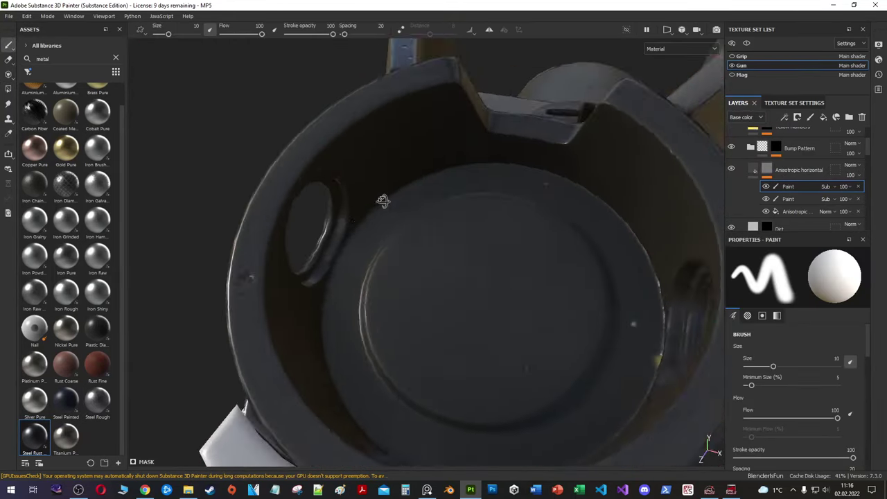
pyautogui.scroll(1, 497, 253)
pyautogui.press('f')
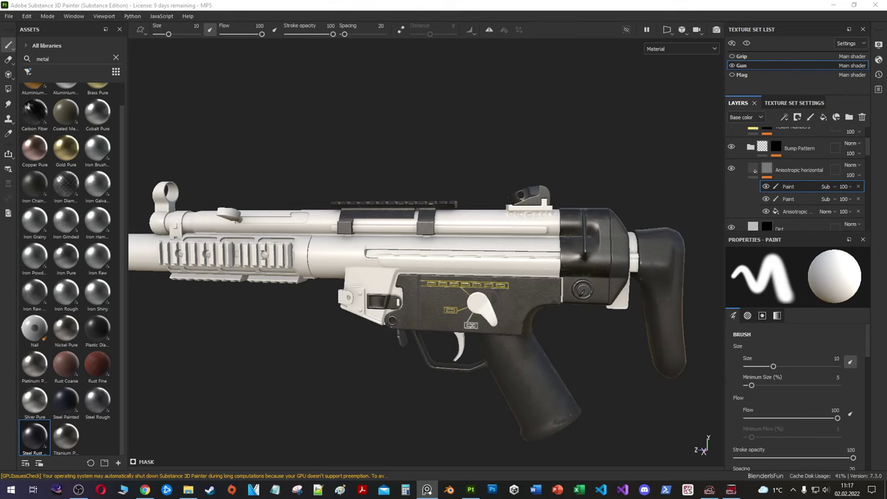
# Step: Create a Black Metal folder as a duplicate of the Dark Gray Metal folder
pyautogui.keyDown('alt'); pyautogui.moveTo(388, 277); pyautogui.dragTo(437, 284); pyautogui.keyUp('alt')
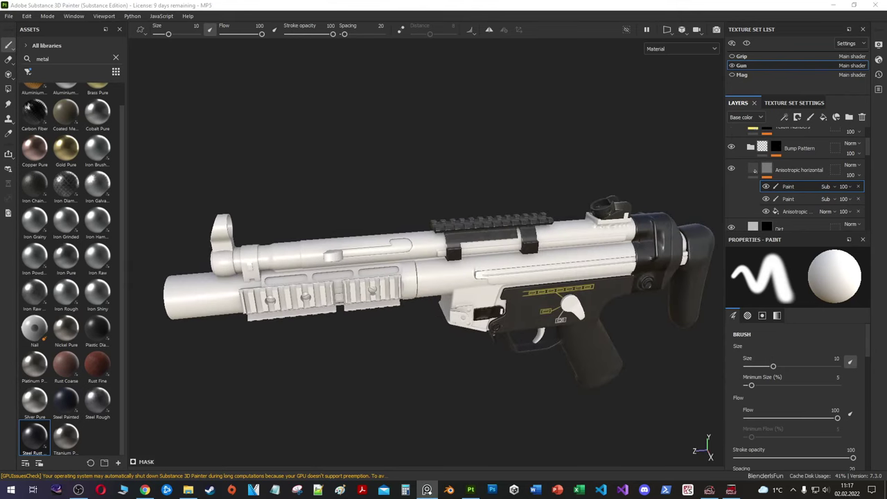
pyautogui.scroll(-3, 766, 179)
pyautogui.rightClick(790, 160)
pyautogui.click(748, 104)
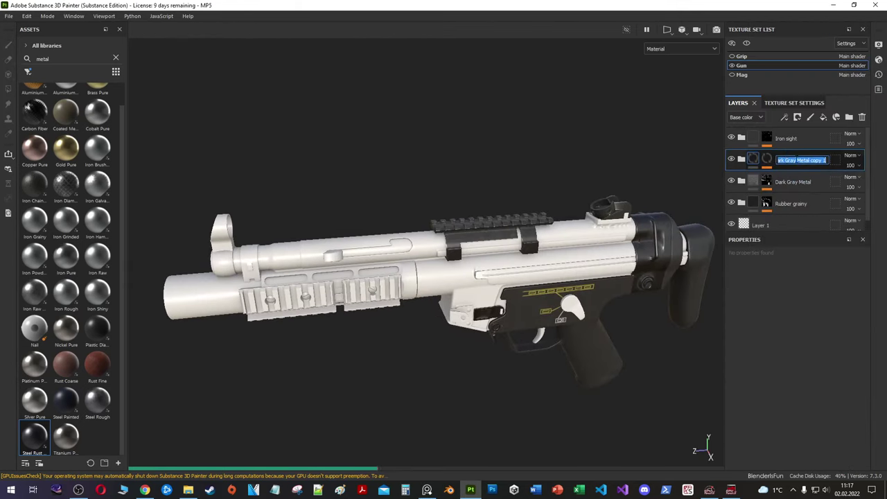
pyautogui.press('Delete')
pyautogui.press('Delete')
pyautogui.press('Delete')
pyautogui.press('Return')
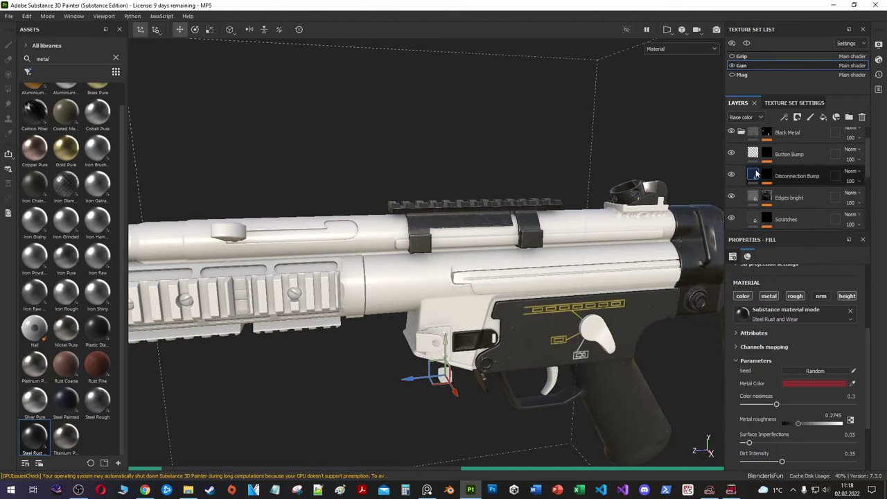
# Step: Add a black mask to the Black Metal folder and check the texture set resolution
pyautogui.rightClick(858, 182)
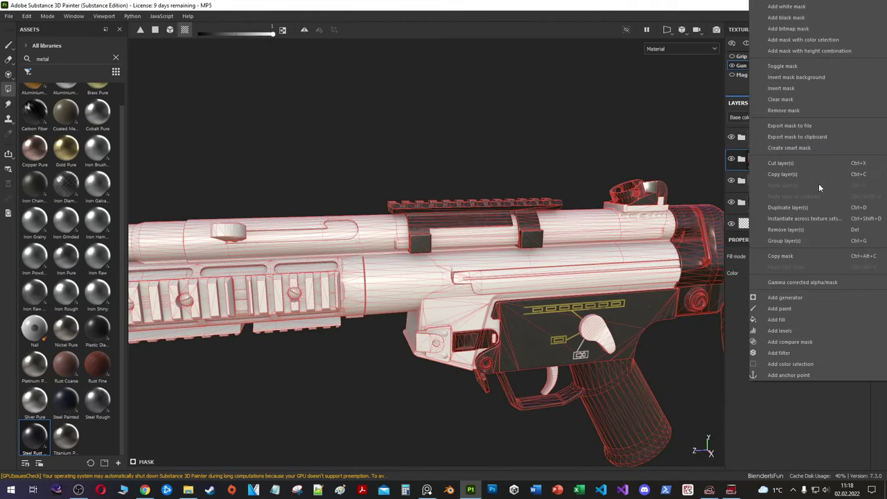
pyautogui.click(794, 298)
pyautogui.moveTo(266, 204)
pyautogui.keyDown('alt'); pyautogui.mouseDown()
pyautogui.moveTo(416, 223)
pyautogui.moveTo(480, 192)
pyautogui.moveTo(353, 227)
pyautogui.moveTo(391, 186)
pyautogui.moveTo(444, 208)
pyautogui.mouseUp(); pyautogui.keyUp('alt')
pyautogui.scroll(2, 399, 234)
pyautogui.click(781, 102)
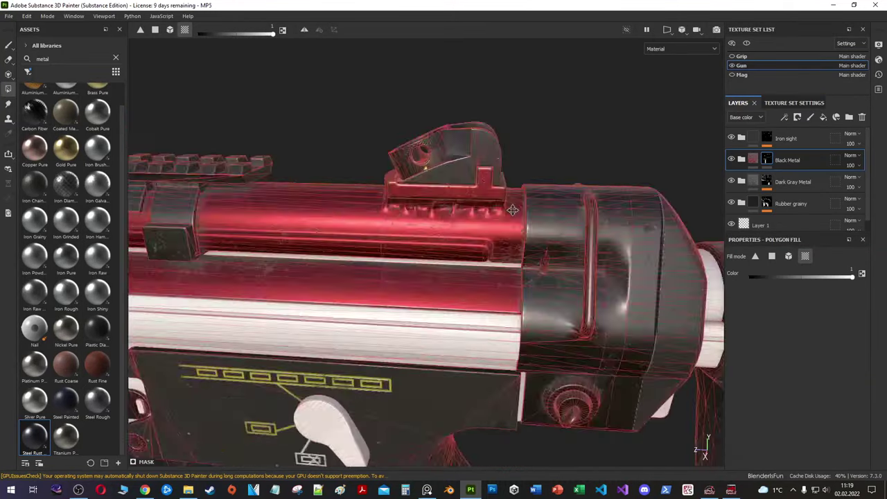
# Step: Fill receiver polygons in the Black Metal mask using mesh and UV-island fill modes
pyautogui.keyDown('alt'); pyautogui.moveTo(501, 162); pyautogui.dragTo(346, 317); pyautogui.keyUp('alt')
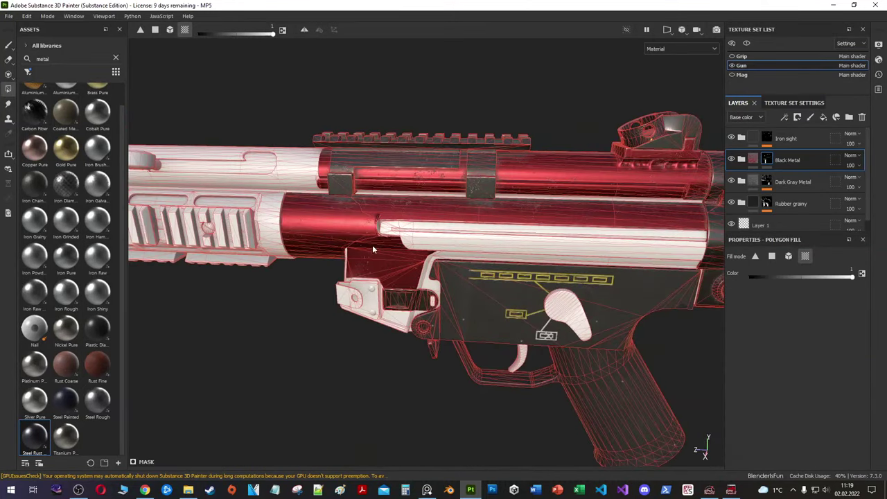
pyautogui.scroll(3, 410, 281)
pyautogui.scroll(3, 400, 279)
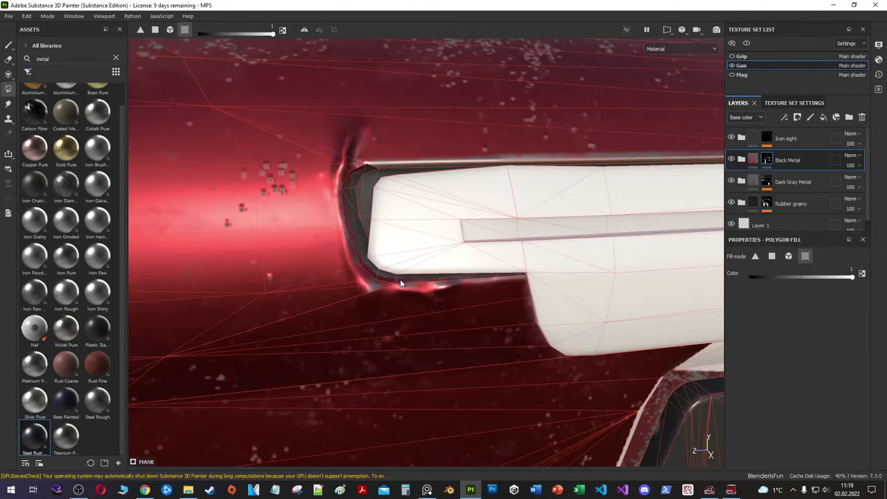
pyautogui.scroll(-2, 400, 278)
pyautogui.scroll(-2, 423, 309)
pyautogui.scroll(-2, 281, 319)
pyautogui.press('3')
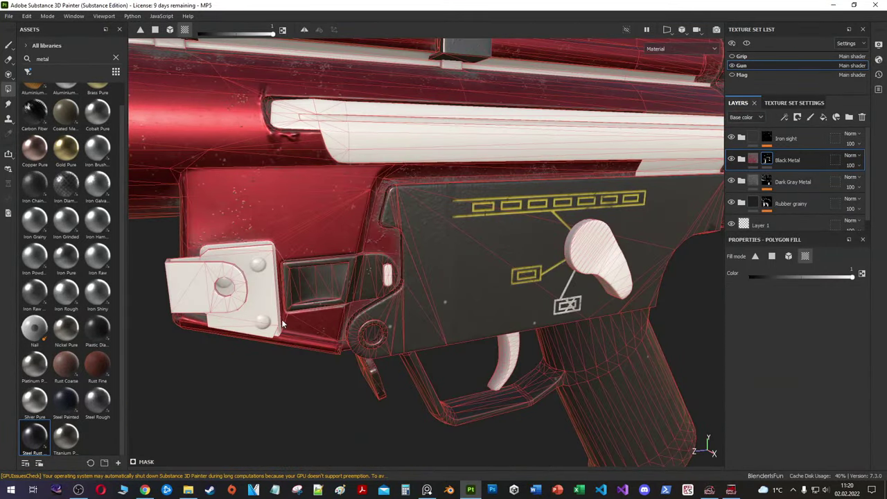
pyautogui.scroll(-2, 282, 319)
pyautogui.scroll(-1, 346, 266)
pyautogui.press('4')
pyautogui.scroll(3, 358, 173)
pyautogui.scroll(2, 359, 173)
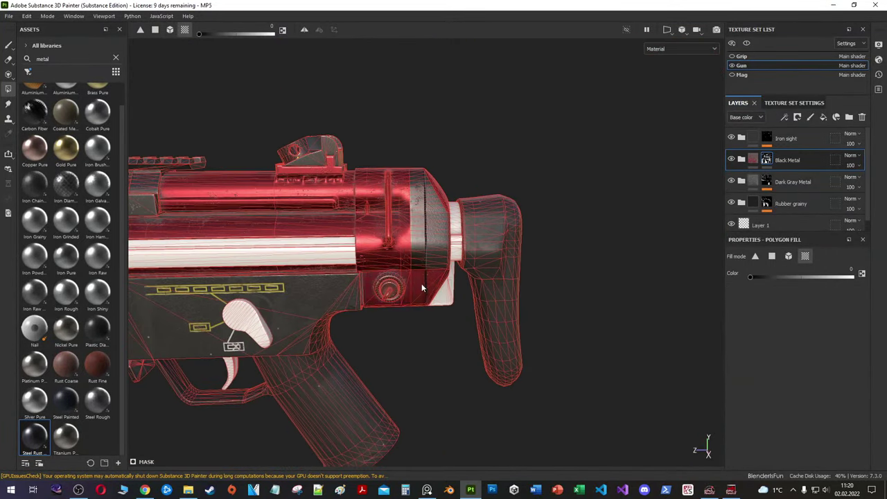
# Step: Continue filling the upper receiver and barrel tube polygons from close rear views
pyautogui.moveTo(422, 283)
pyautogui.keyDown('alt'); pyautogui.mouseDown()
pyautogui.moveTo(324, 189)
pyautogui.moveTo(507, 286)
pyautogui.moveTo(412, 279)
pyautogui.moveTo(458, 289)
pyautogui.moveTo(431, 269)
pyautogui.mouseUp(); pyautogui.keyUp('alt')
pyautogui.scroll(-2, 508, 286)
pyautogui.scroll(2, 458, 289)
pyautogui.press('3')
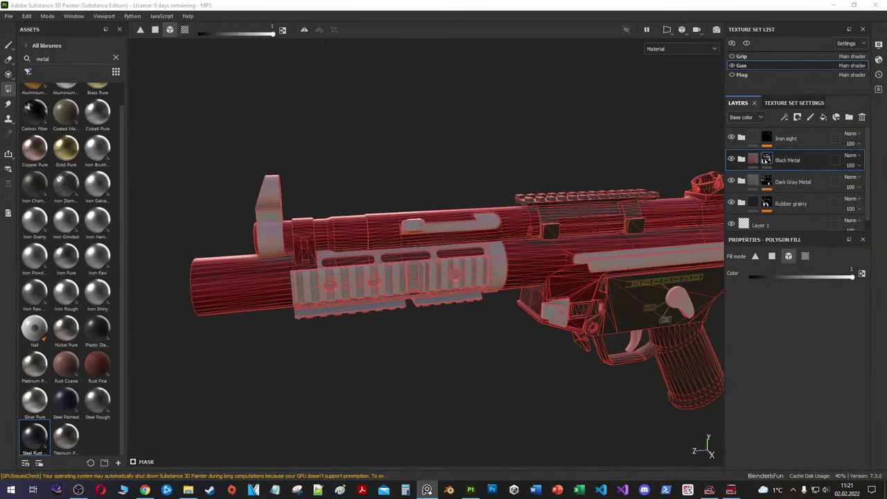
pyautogui.moveTo(229, 261)
pyautogui.keyDown('alt'); pyautogui.mouseDown()
pyautogui.moveTo(451, 225)
pyautogui.moveTo(442, 308)
pyautogui.moveTo(511, 307)
pyautogui.moveTo(605, 271)
pyautogui.moveTo(485, 277)
pyautogui.moveTo(439, 256)
pyautogui.mouseUp(); pyautogui.keyUp('alt')
pyautogui.press('1')
pyautogui.scroll(5, 447, 291)
pyautogui.scroll(-5, 442, 308)
pyautogui.scroll(5, 485, 277)
pyautogui.scroll(-5, 440, 256)
pyautogui.keyDown('alt'); pyautogui.moveTo(554, 305); pyautogui.dragTo(415, 307, button='middle'); pyautogui.keyUp('alt')
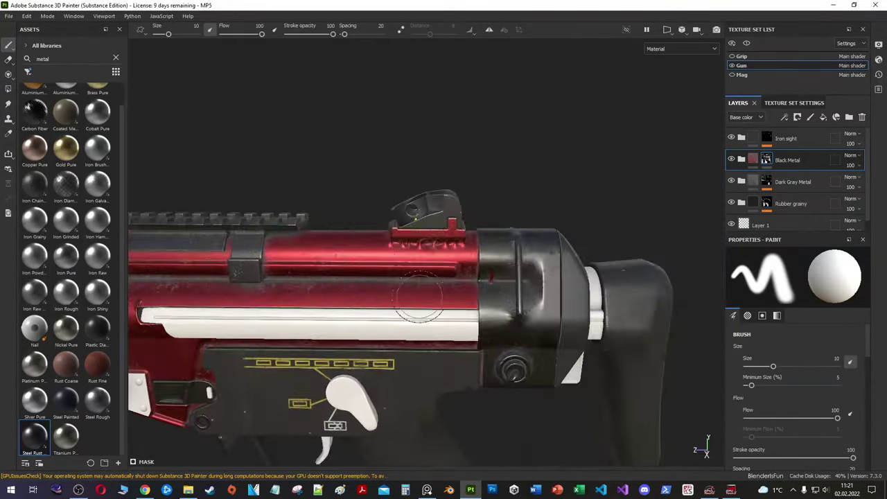
pyautogui.scroll(5, 415, 307)
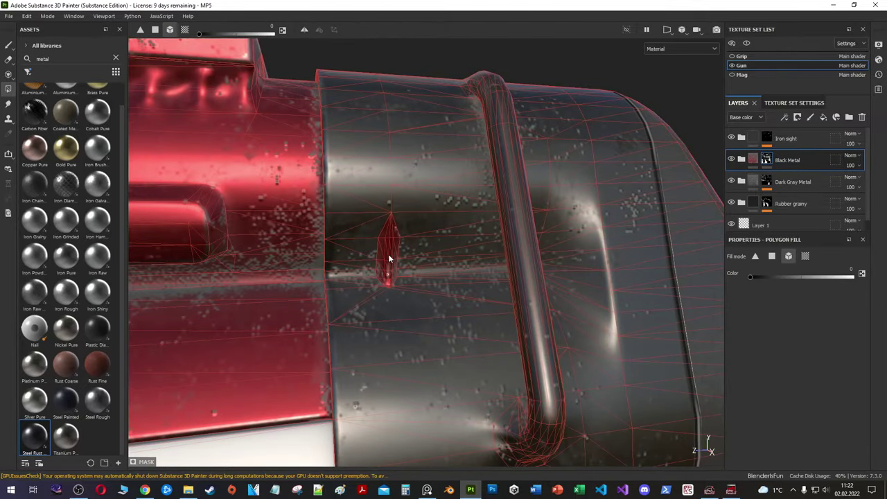
pyautogui.moveTo(402, 257)
pyautogui.keyDown('alt'); pyautogui.mouseDown()
pyautogui.moveTo(483, 186)
pyautogui.moveTo(422, 307)
pyautogui.moveTo(379, 262)
pyautogui.moveTo(249, 317)
pyautogui.moveTo(521, 231)
pyautogui.moveTo(491, 296)
pyautogui.moveTo(388, 298)
pyautogui.mouseUp(); pyautogui.keyUp('alt')
pyautogui.press('4')
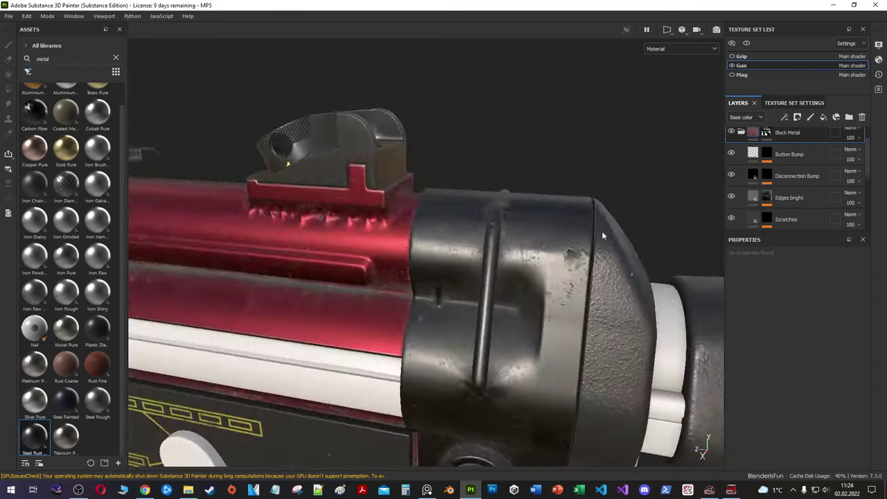
# Step: Turn the Black Metal layer's colour dark grey and lower Dirt Intensity to 0.23
pyautogui.click(807, 153)
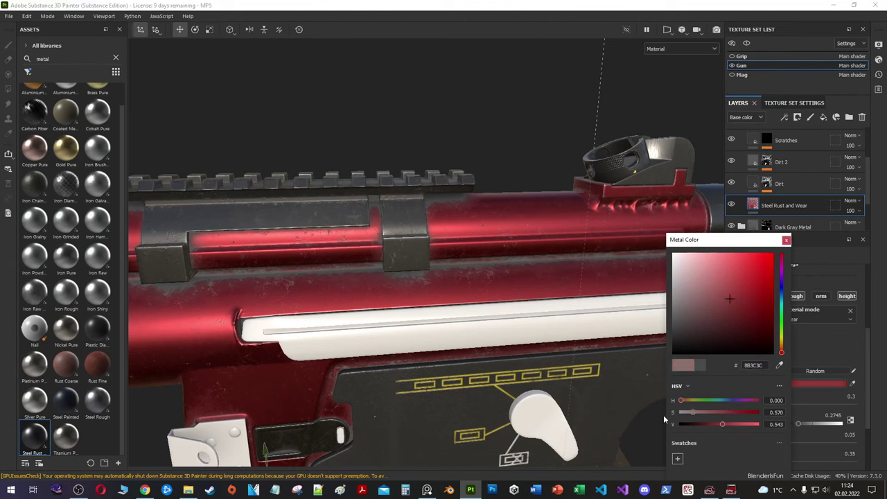
pyautogui.moveTo(691, 412)
pyautogui.mouseDown()
pyautogui.moveTo(677, 412)
pyautogui.moveTo(705, 424)
pyautogui.mouseUp()
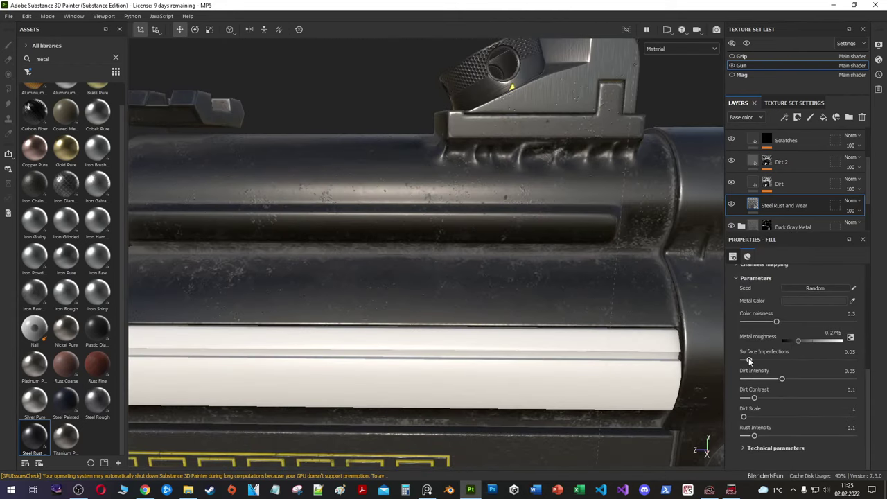
pyautogui.moveTo(782, 379); pyautogui.dragTo(768, 379)
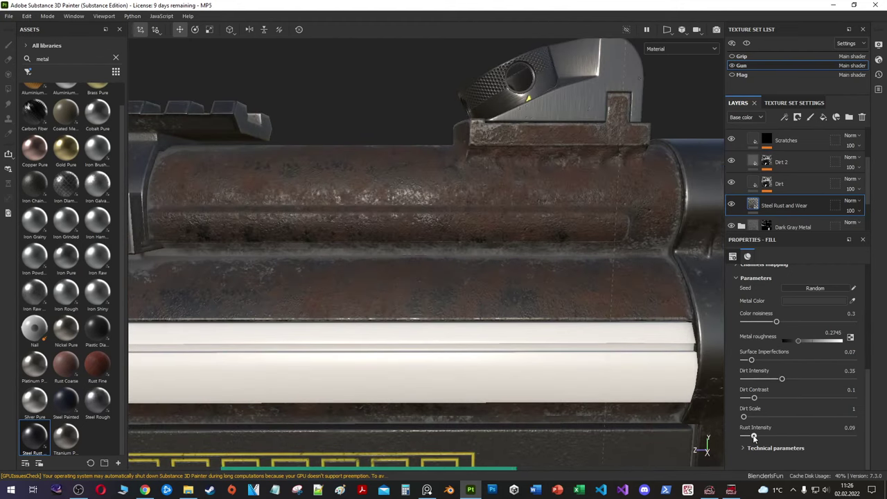
pyautogui.scroll(1, 746, 351)
pyautogui.scroll(5, 746, 351)
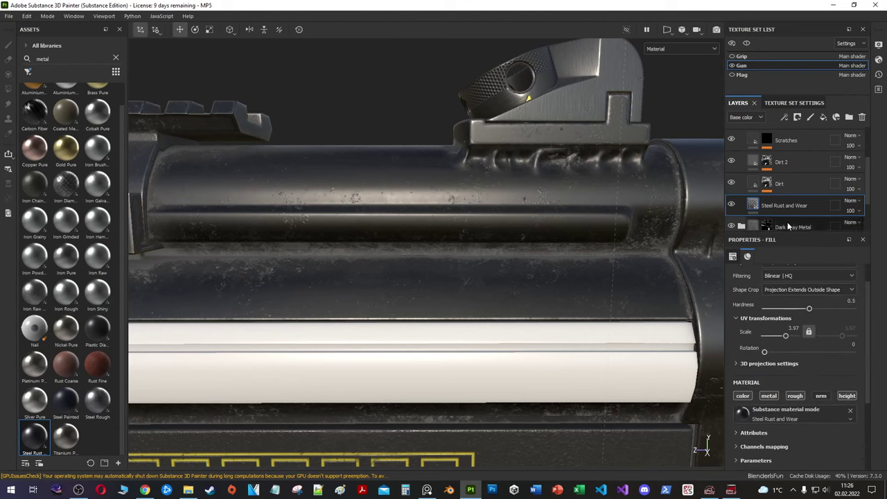
# Step: In the Dirt 2 mask generator, set Dirt Contrast 0.51 and Edges Masking 0.16
pyautogui.click(767, 184)
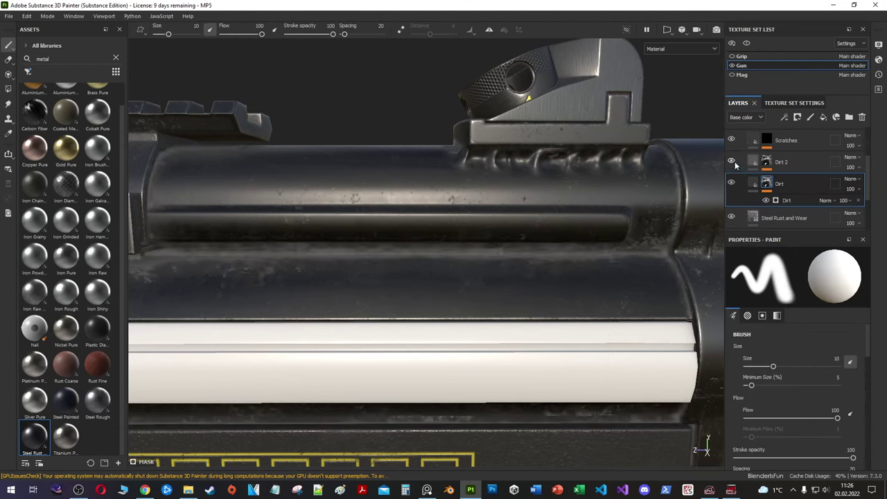
pyautogui.click(771, 164)
pyautogui.click(786, 212)
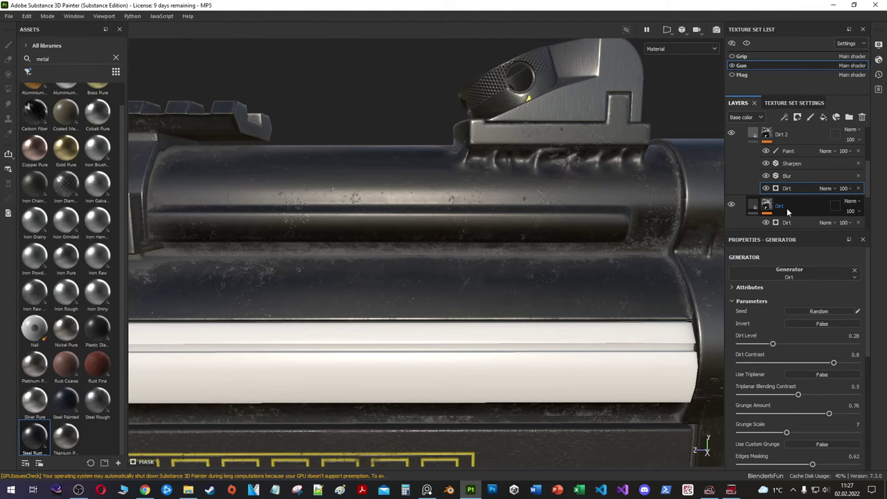
pyautogui.scroll(-1, 786, 208)
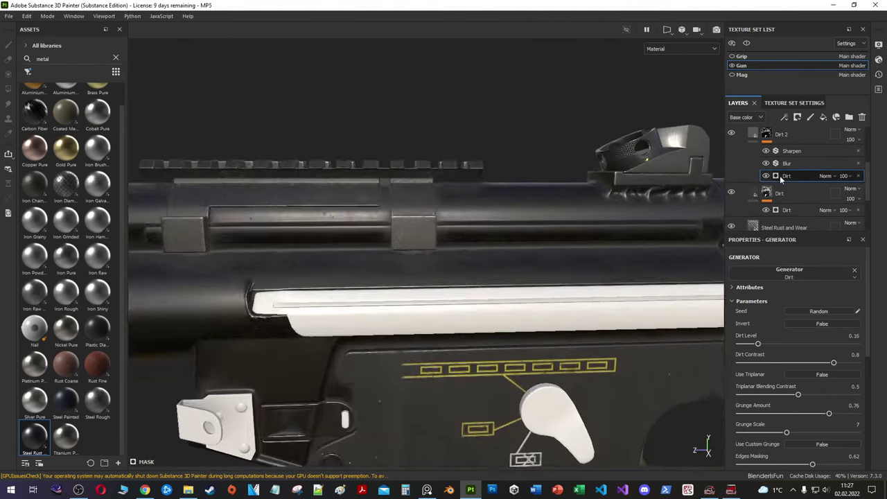
pyautogui.keyDown('alt'); pyautogui.click(779, 175); pyautogui.keyUp('alt')
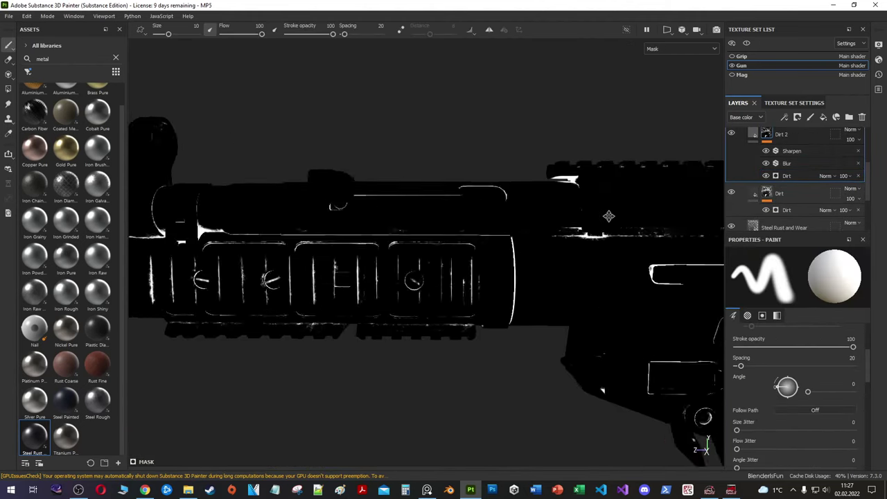
pyautogui.click(786, 176)
pyautogui.moveTo(803, 364); pyautogui.dragTo(818, 365)
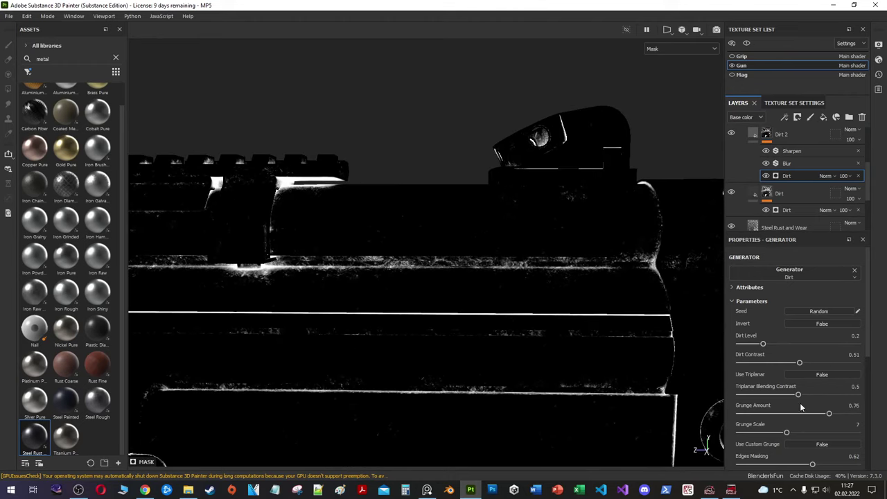
pyautogui.scroll(-1, 786, 435)
pyautogui.moveTo(812, 436); pyautogui.dragTo(758, 436)
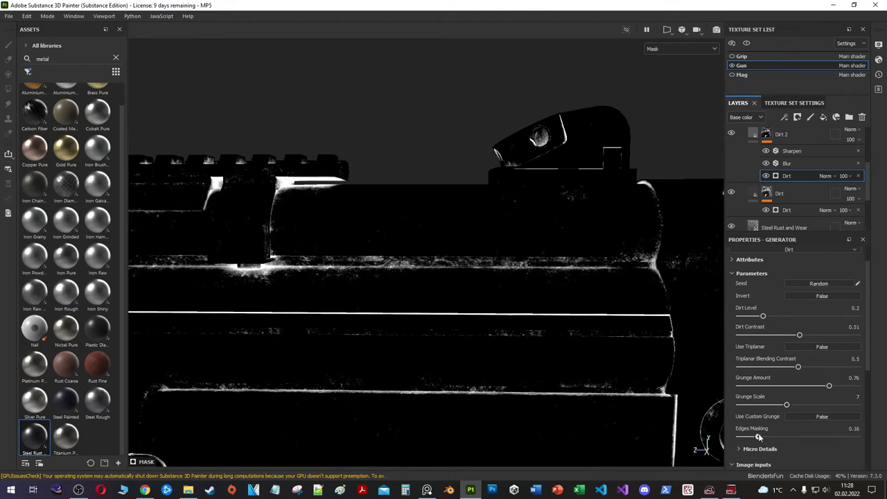
pyautogui.click(766, 133)
# Step: Tint the Dirt 2 base colour a muted brown
pyautogui.keyDown('alt'); pyautogui.moveTo(561, 232); pyautogui.dragTo(589, 231); pyautogui.keyUp('alt')
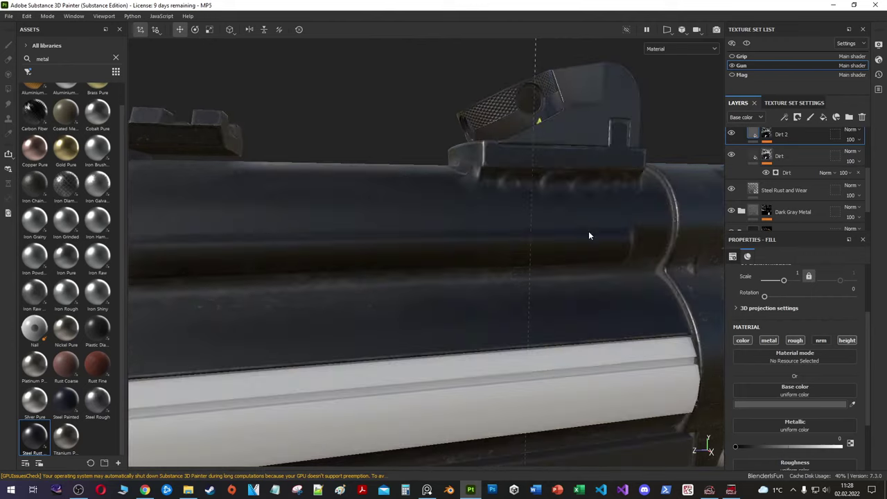
pyautogui.click(777, 405)
pyautogui.click(705, 315)
pyautogui.click(762, 343)
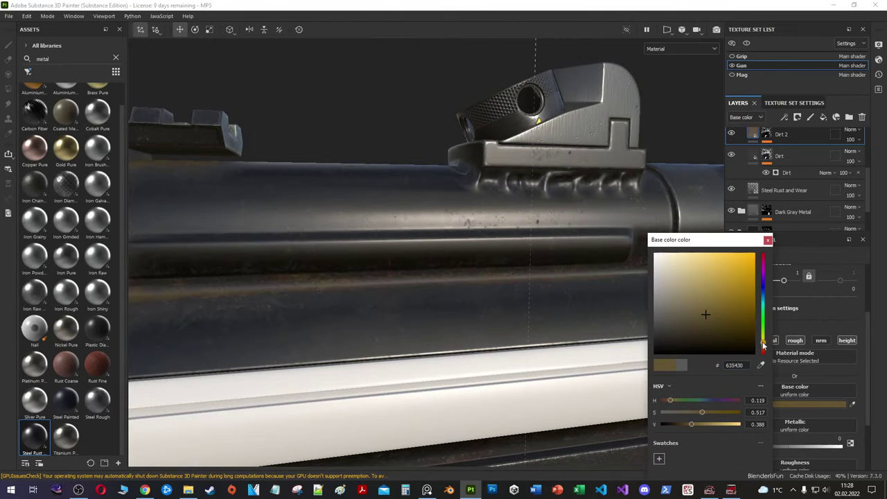
pyautogui.keyDown('alt'); pyautogui.moveTo(562, 304); pyautogui.dragTo(677, 412); pyautogui.keyUp('alt')
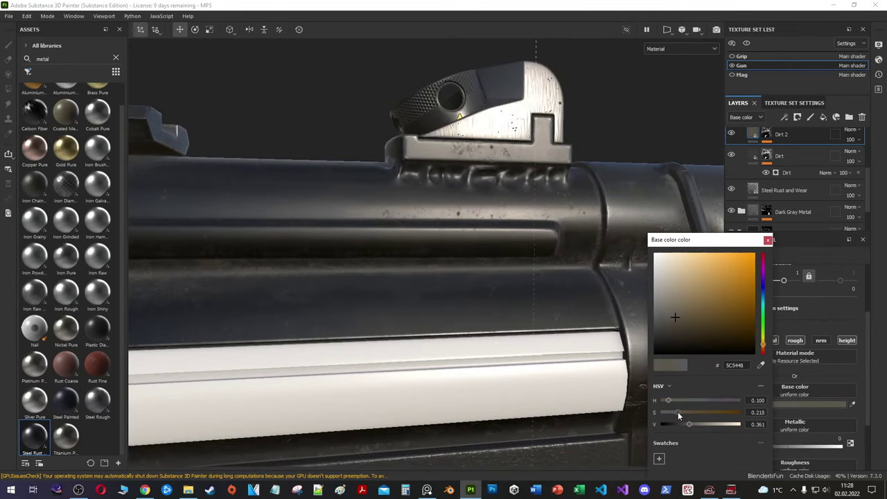
pyautogui.scroll(1, 797, 197)
# Step: Add a Color Noise fill layer masked by BnW Spots 2, rescaling the spots
pyautogui.click(822, 117)
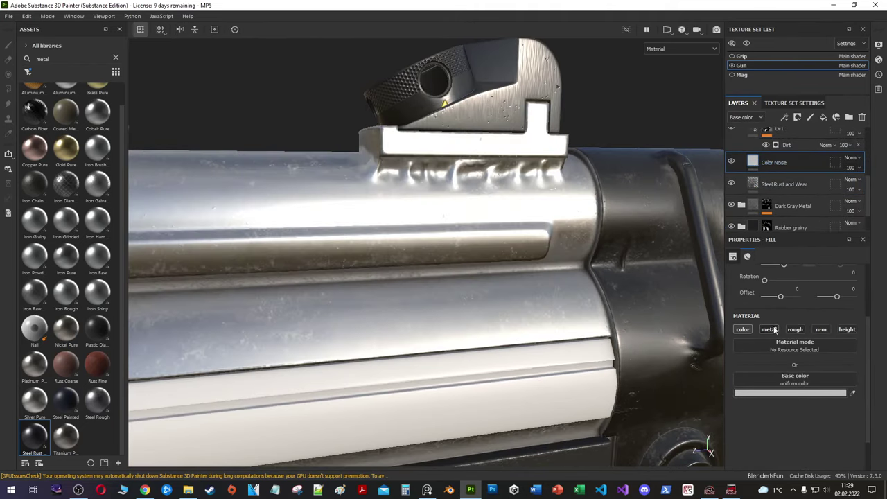
pyautogui.rightClick(775, 166)
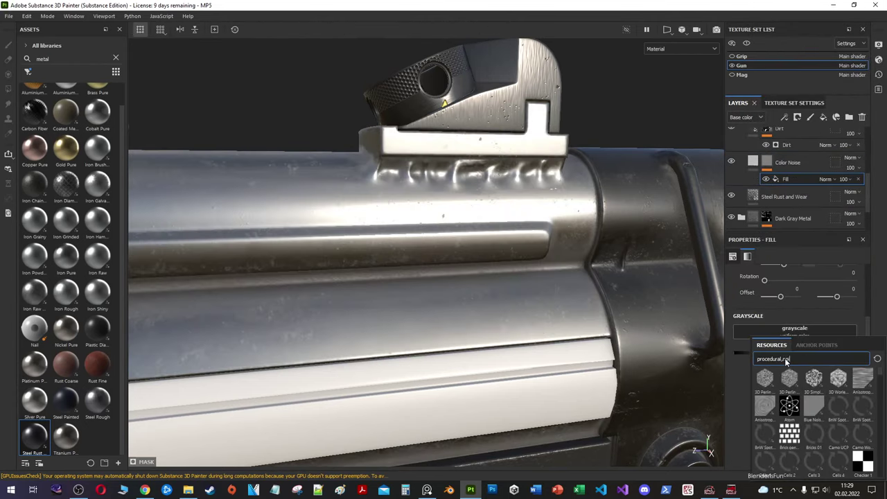
pyautogui.click(862, 406)
pyautogui.scroll(3, 788, 330)
pyautogui.moveTo(788, 363); pyautogui.dragTo(793, 363)
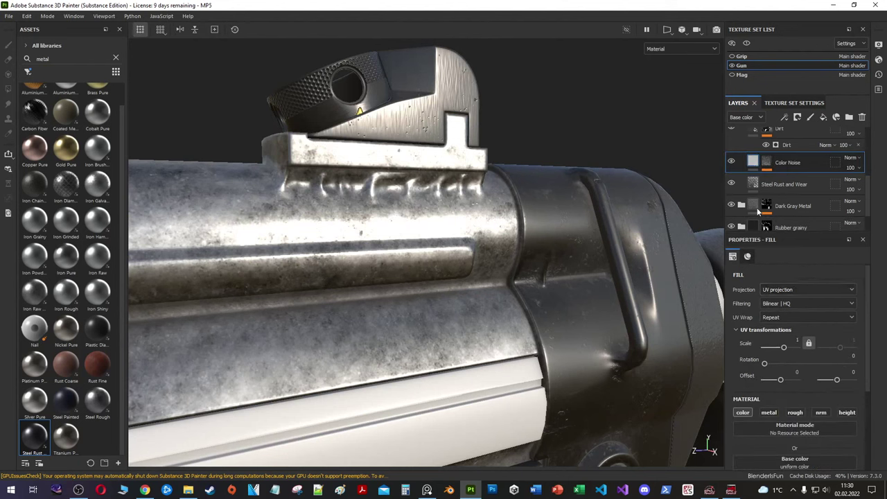
# Step: Darken the Color Noise colour, sharpen its mask, and set roughness to 0.1872
pyautogui.moveTo(686, 298); pyautogui.dragTo(625, 339)
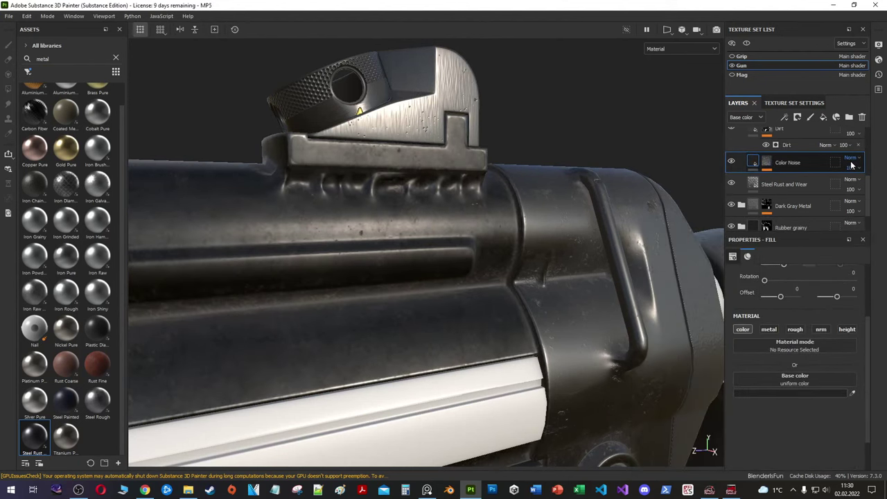
pyautogui.moveTo(851, 167); pyautogui.dragTo(855, 166)
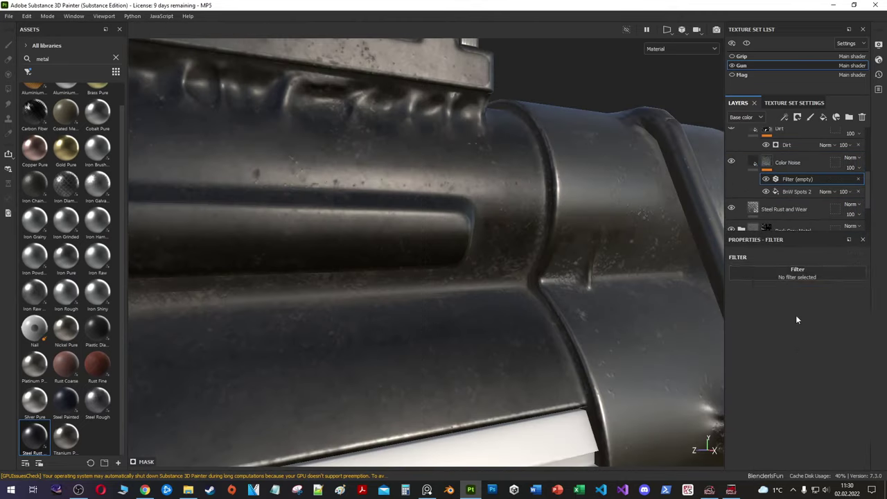
pyautogui.click(796, 273)
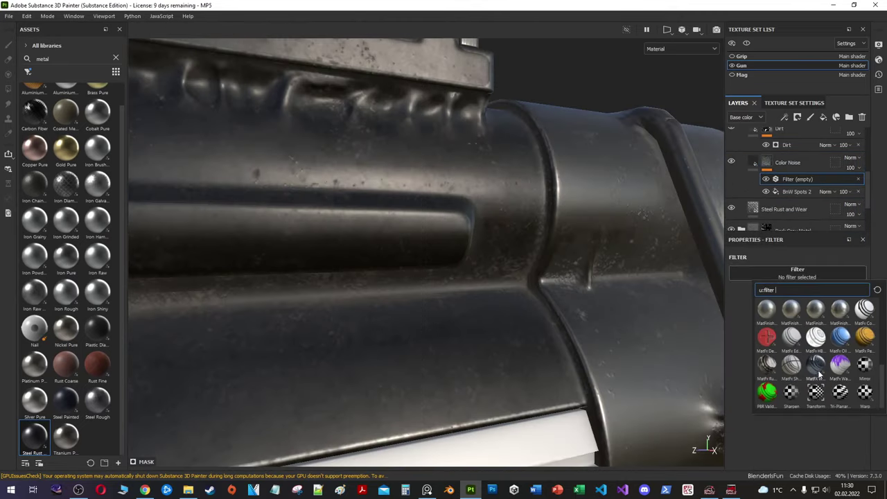
pyautogui.click(791, 338)
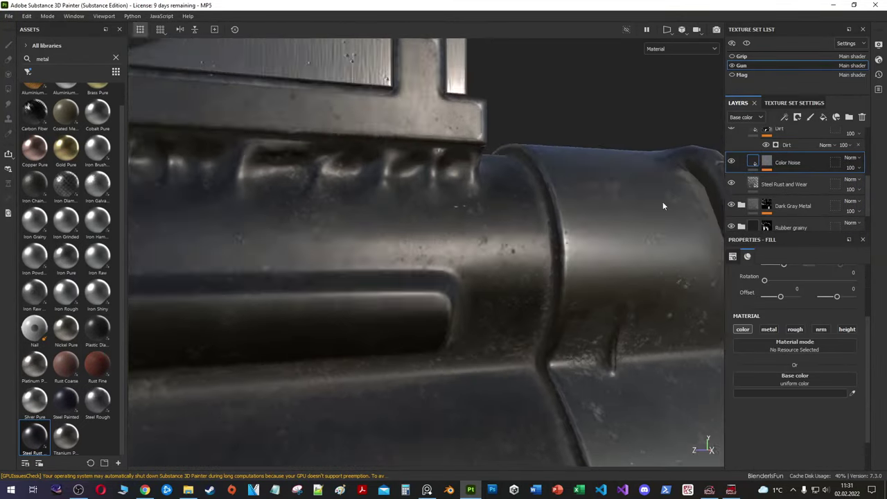
pyautogui.scroll(-1, 735, 135)
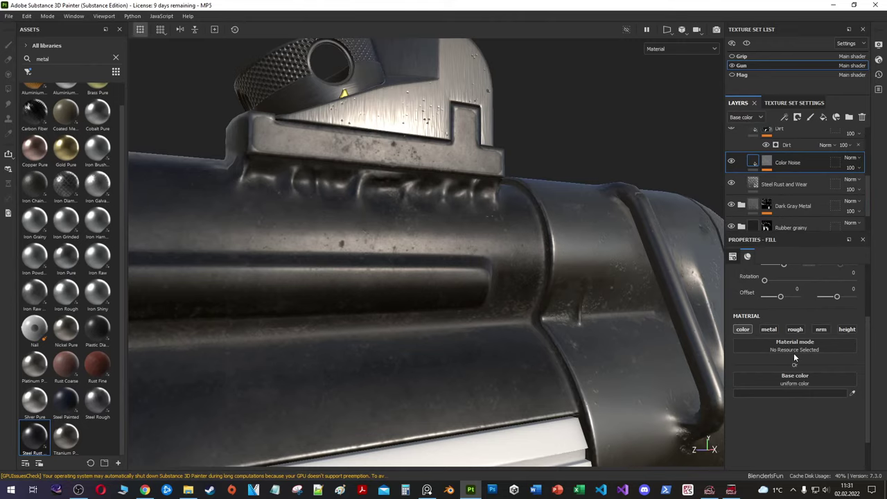
pyautogui.moveTo(745, 437); pyautogui.dragTo(754, 439)
pyautogui.keyDown('alt'); pyautogui.moveTo(526, 298); pyautogui.dragTo(463, 280); pyautogui.keyUp('alt')
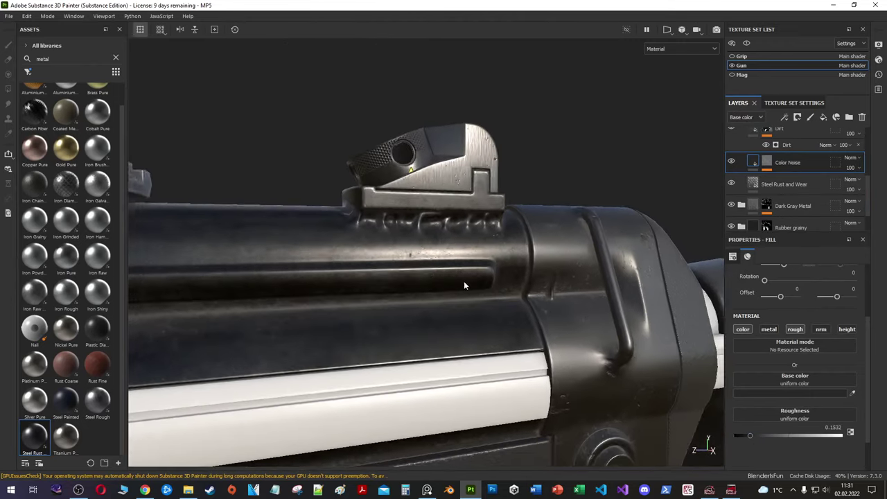
pyautogui.click(753, 435)
pyautogui.keyDown('alt'); pyautogui.moveTo(378, 283); pyautogui.dragTo(444, 253); pyautogui.keyUp('alt')
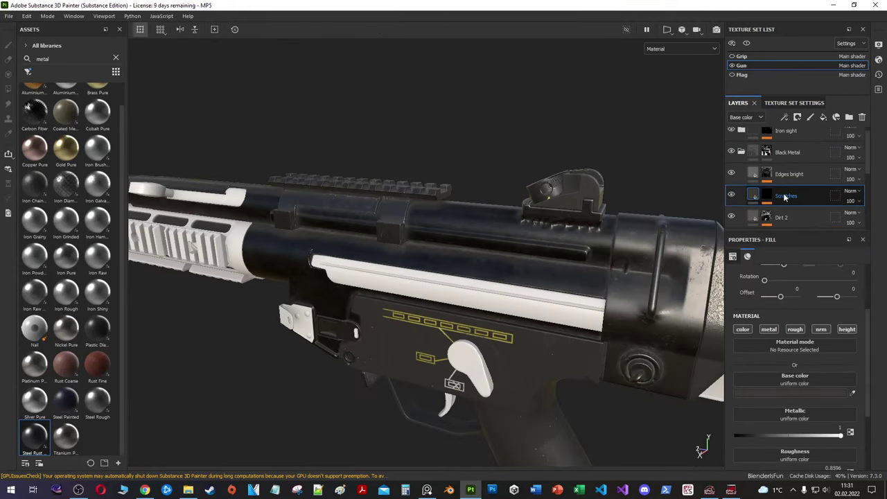
# Step: Add a fill to the Scratches mask, trying Directional Noise 3 as its pattern
pyautogui.click(766, 196)
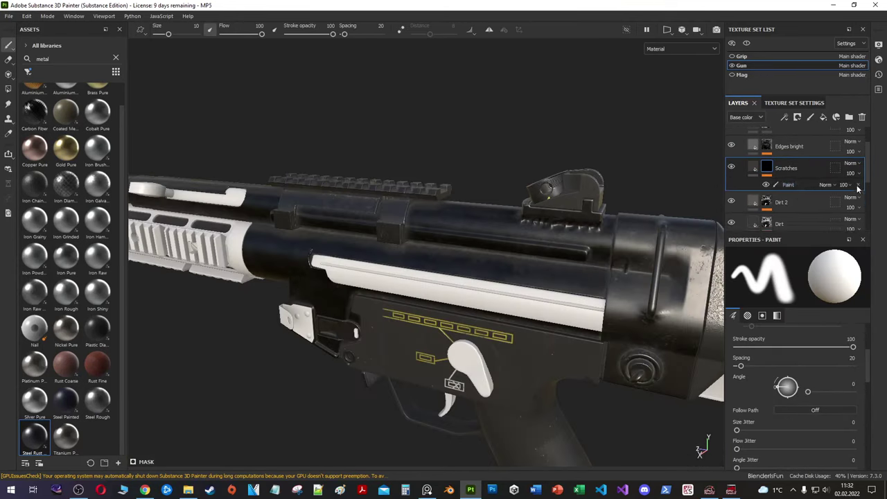
pyautogui.rightClick(766, 195)
pyautogui.click(798, 319)
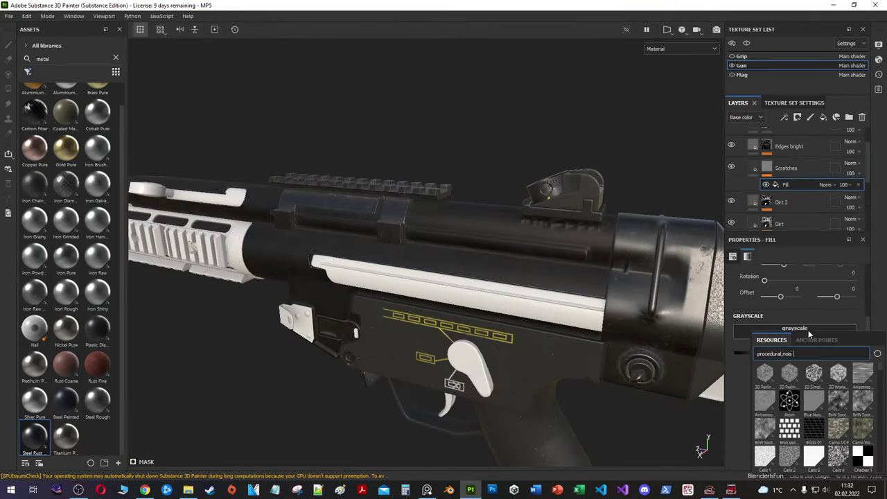
pyautogui.press('BackSpace')
pyautogui.press('BackSpace')
pyautogui.press('BackSpace')
pyautogui.write('scratch')
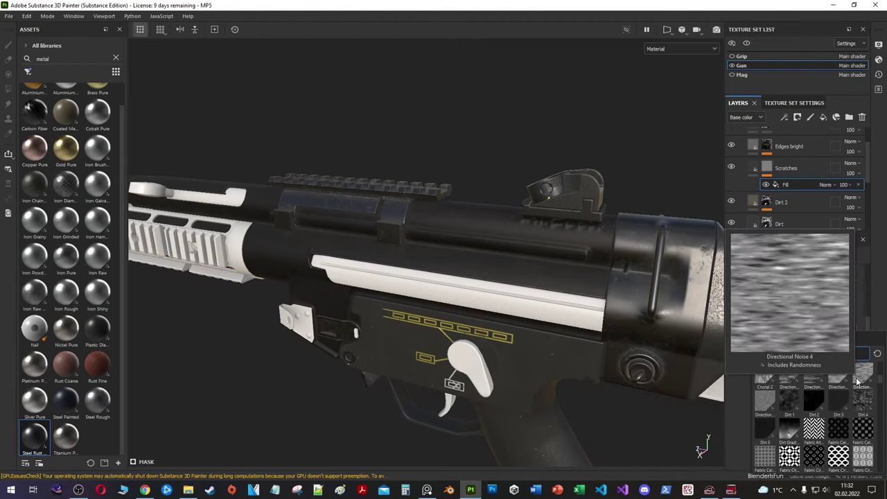
pyautogui.click(789, 374)
pyautogui.scroll(5, 511, 277)
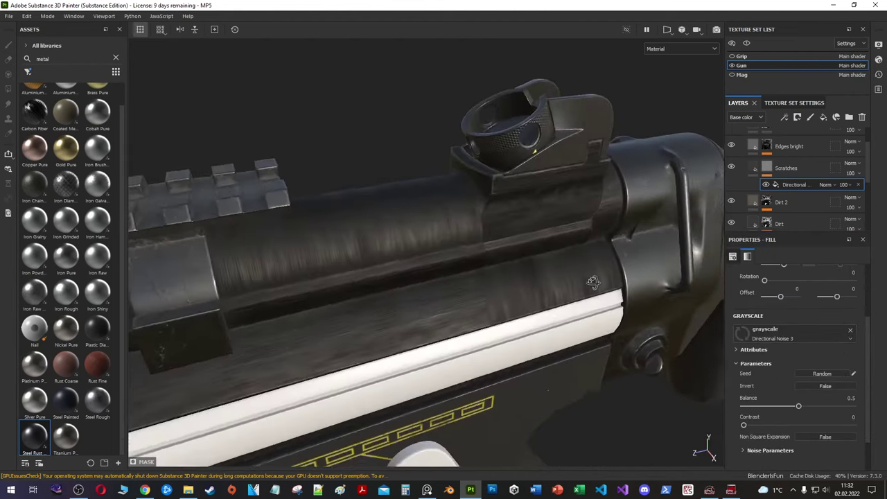
pyautogui.click(786, 355)
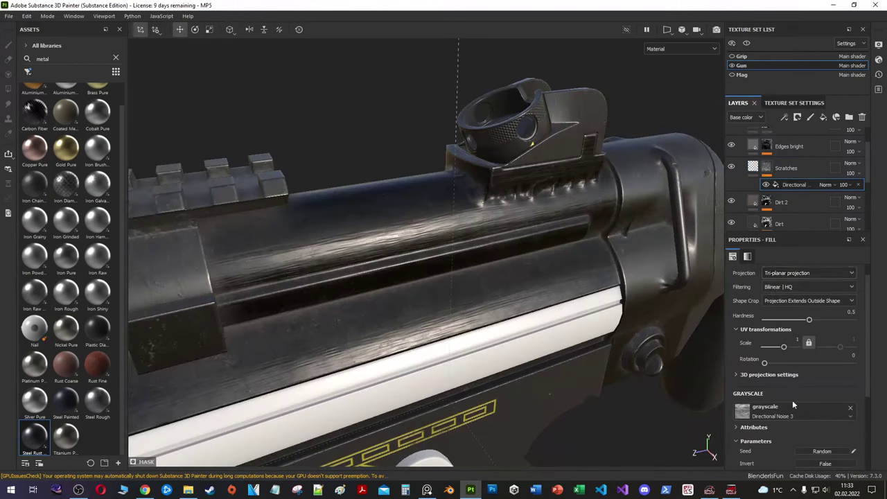
# Step: Switch the mask to Grunge Leak Dirty at balance 0.15, set height 0.0298, and save
pyautogui.click(792, 409)
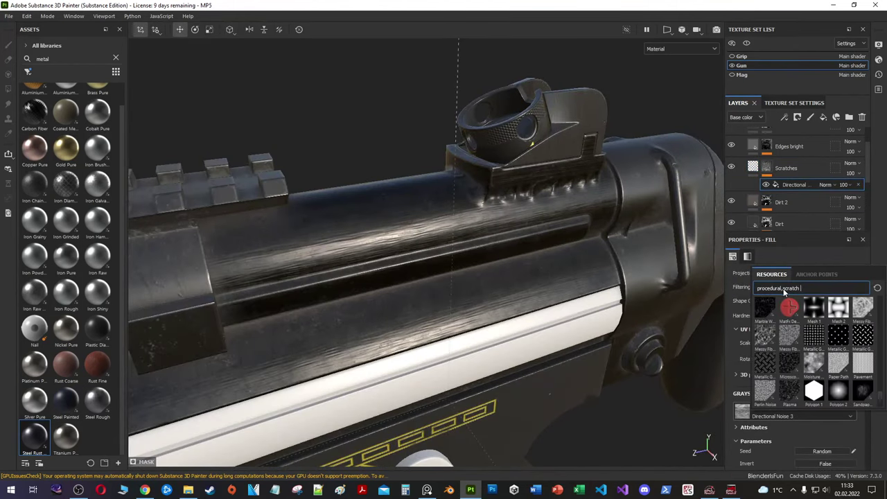
pyautogui.press('BackSpace')
pyautogui.press('BackSpace')
pyautogui.press('BackSpace')
pyautogui.write('texture')
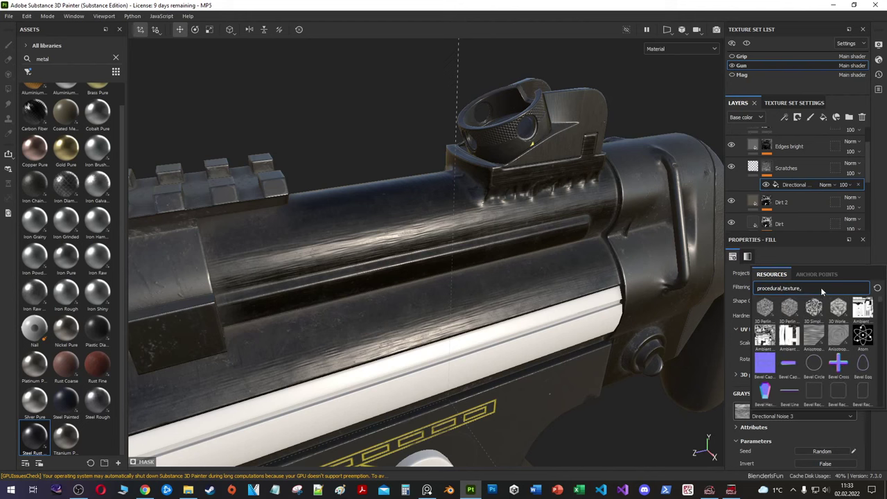
pyautogui.write(',scrat')
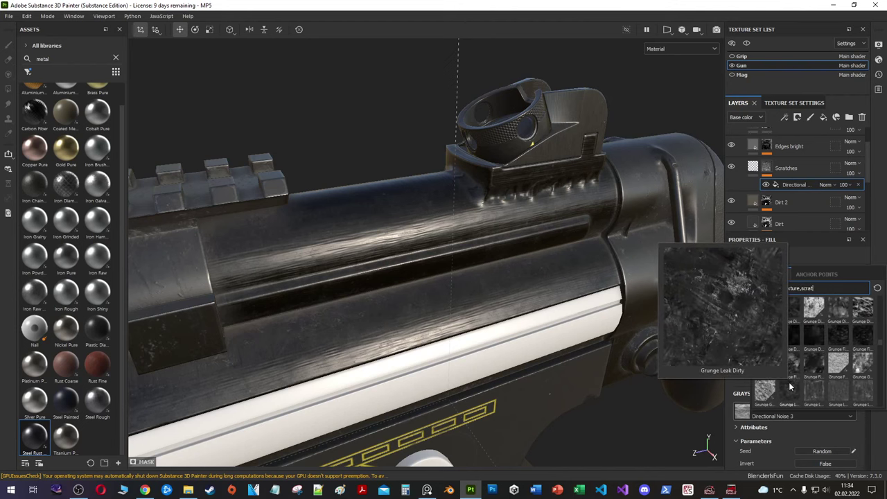
pyautogui.click(786, 388)
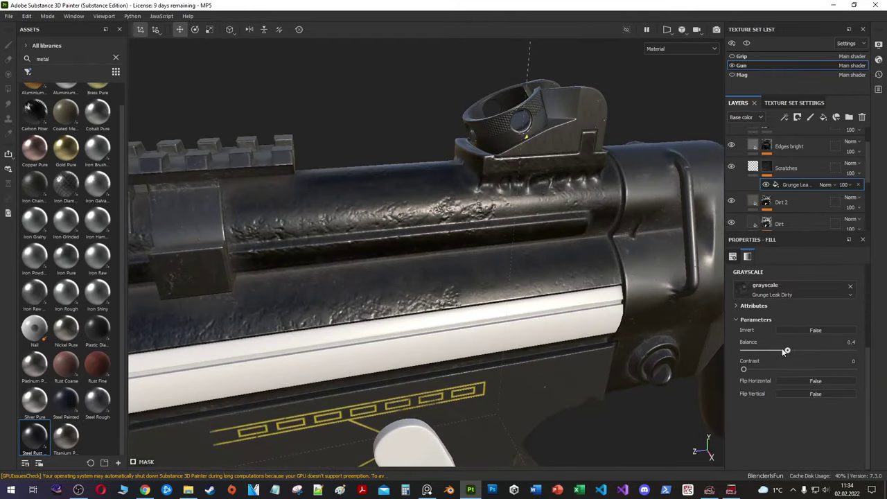
pyautogui.moveTo(798, 389); pyautogui.dragTo(774, 378)
pyautogui.scroll(3, 489, 270)
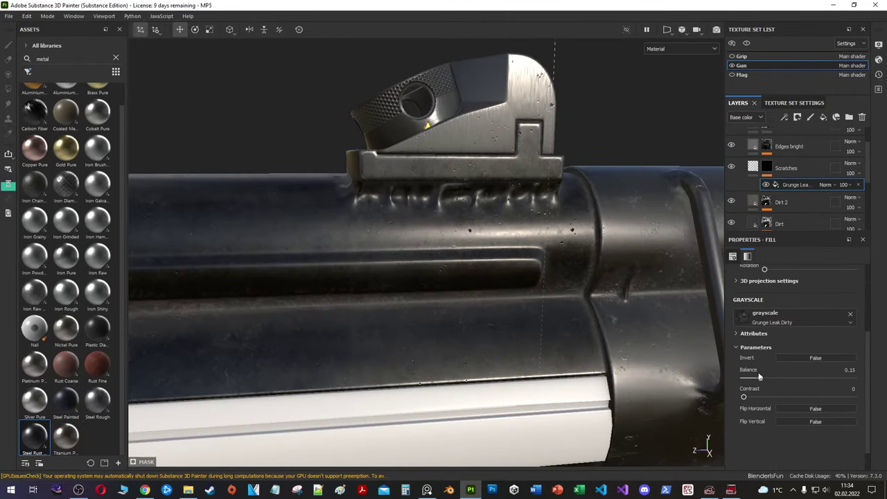
pyautogui.click(785, 167)
pyautogui.click(832, 365)
pyautogui.hotkey('ctrl', 's')
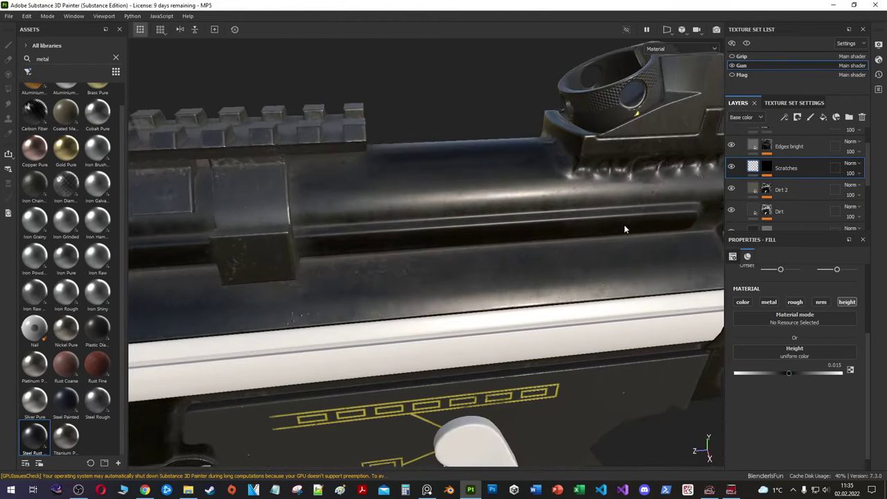
# Step: Rotate the Grunge Leak Dirty mask pattern and check it on the front handguard
pyautogui.click(757, 168)
pyautogui.keyDown('alt'); pyautogui.click(757, 168); pyautogui.keyUp('alt')
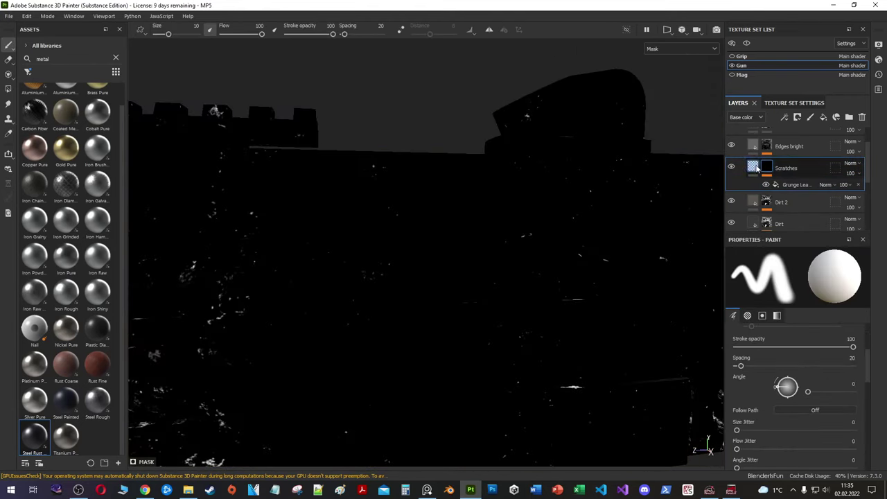
pyautogui.click(793, 184)
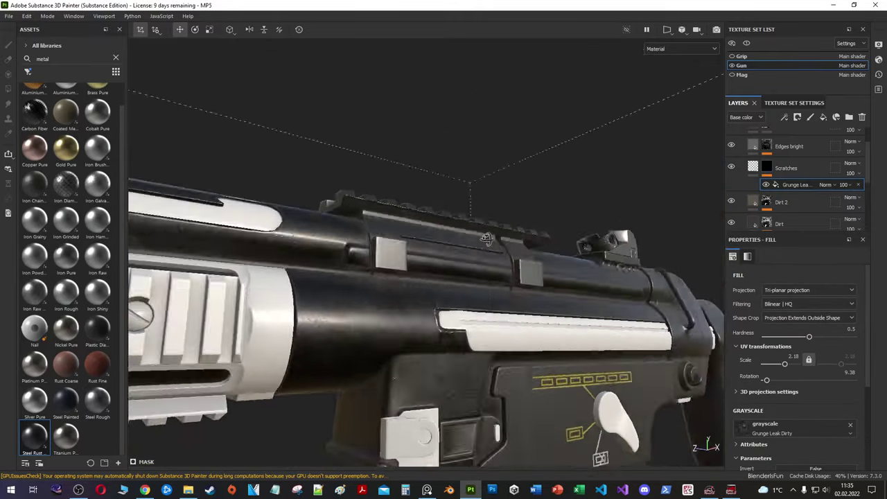
pyautogui.moveTo(767, 378); pyautogui.dragTo(771, 381)
pyautogui.moveTo(503, 280)
pyautogui.keyDown('alt'); pyautogui.mouseDown()
pyautogui.moveTo(562, 248)
pyautogui.moveTo(451, 274)
pyautogui.mouseUp(); pyautogui.keyUp('alt')
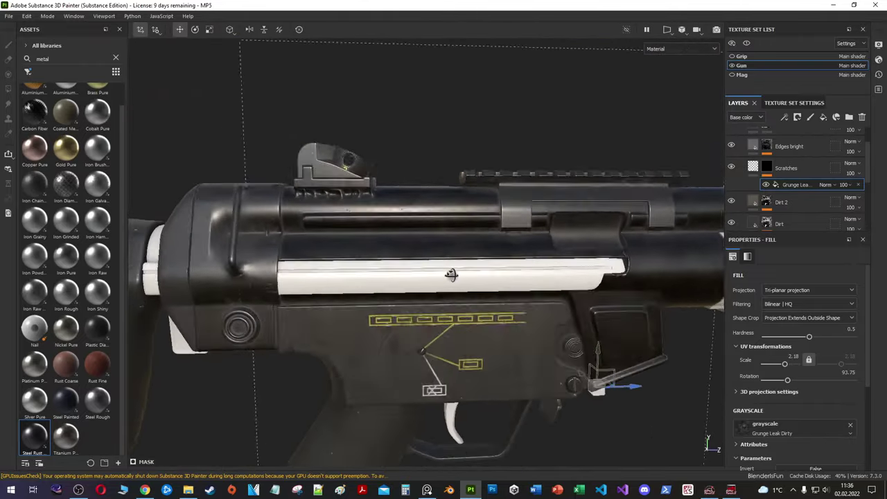
pyautogui.scroll(5, 451, 275)
pyautogui.click(787, 166)
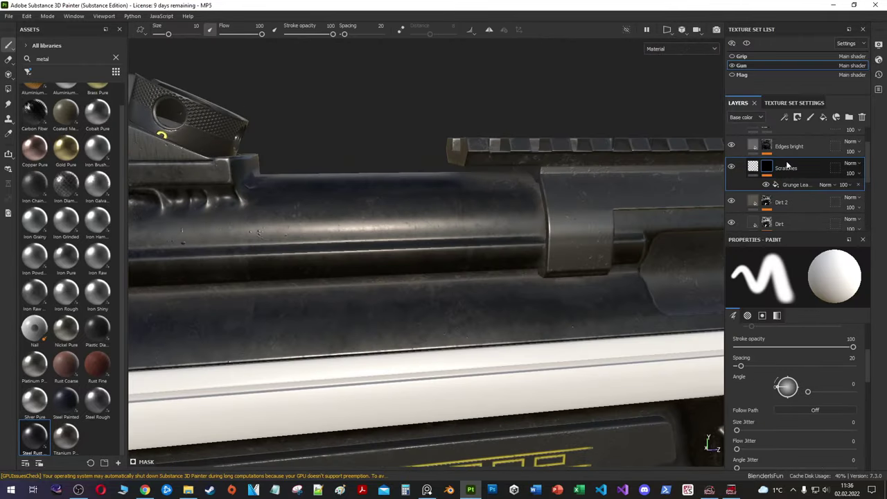
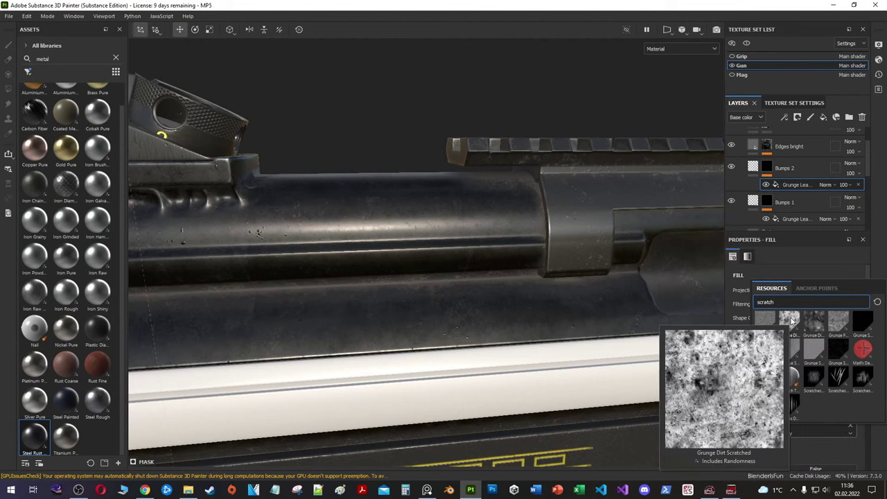
# Step: Close the resource picker and replace Bumps 2's Grunge fill with a Paint effect
pyautogui.hotkey('ctrl', 'a')
pyautogui.write('dip')
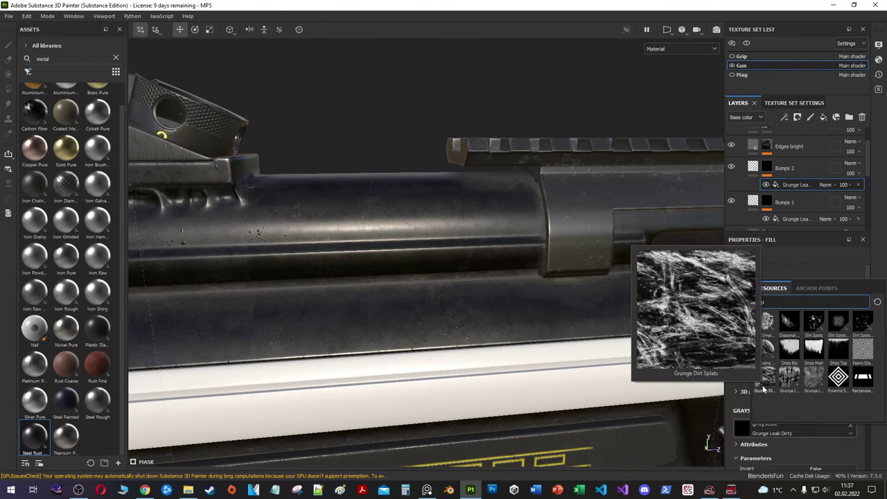
pyautogui.press('Escape')
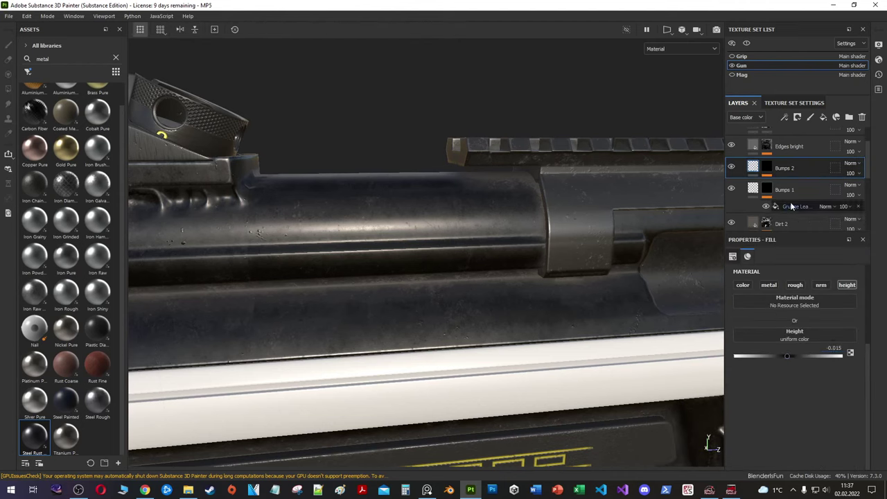
pyautogui.keyDown('alt'); pyautogui.moveTo(325, 220); pyautogui.dragTo(412, 292); pyautogui.keyUp('alt')
# Step: Give the brush a Drop alpha and make it much smaller
pyautogui.click(116, 57)
pyautogui.scroll(-5, 69, 277)
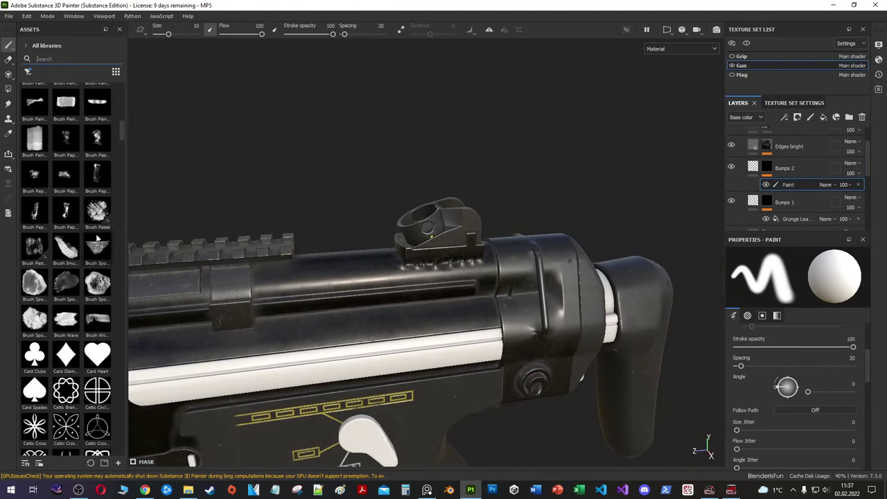
pyautogui.scroll(-5, 69, 277)
pyautogui.scroll(-5, 67, 273)
pyautogui.scroll(-3, 66, 270)
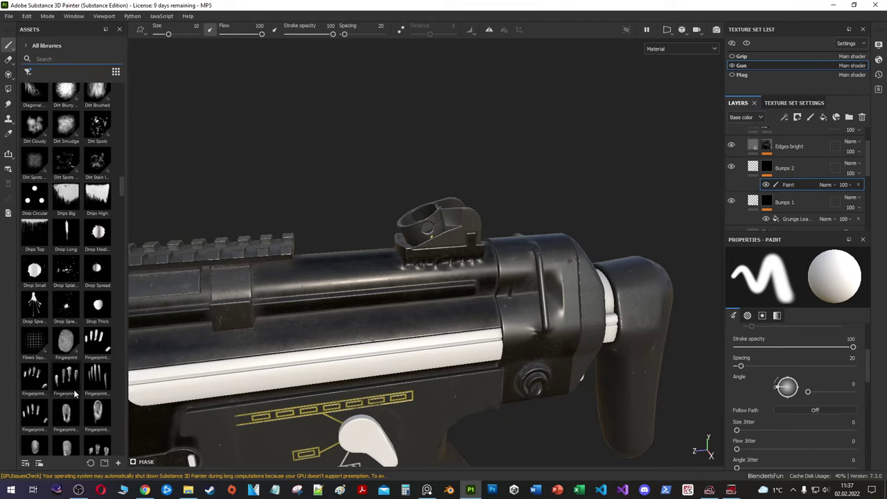
pyautogui.click(66, 268)
pyautogui.keyDown('alt'); pyautogui.moveTo(346, 277); pyautogui.dragTo(475, 340); pyautogui.keyUp('alt')
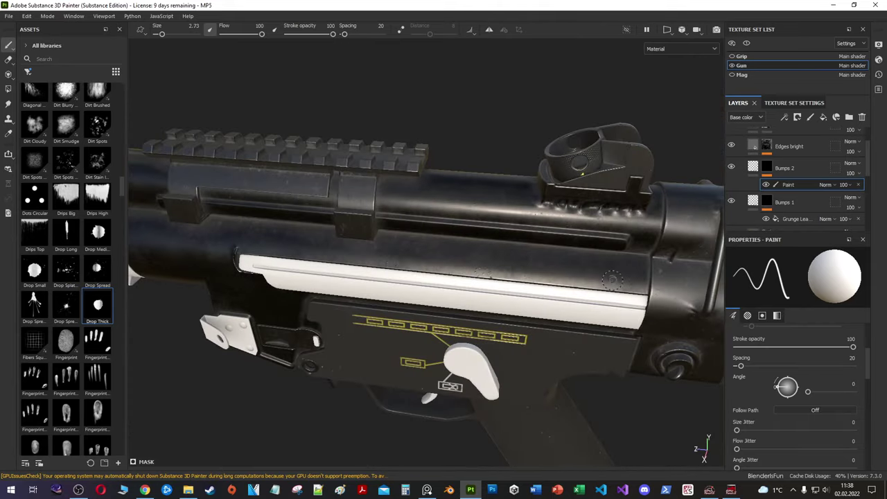
# Step: Add a Blur filter above the paint and set Bumps 2 height to -0.0034
pyautogui.rightClick(789, 185)
pyautogui.click(803, 207)
pyautogui.click(765, 298)
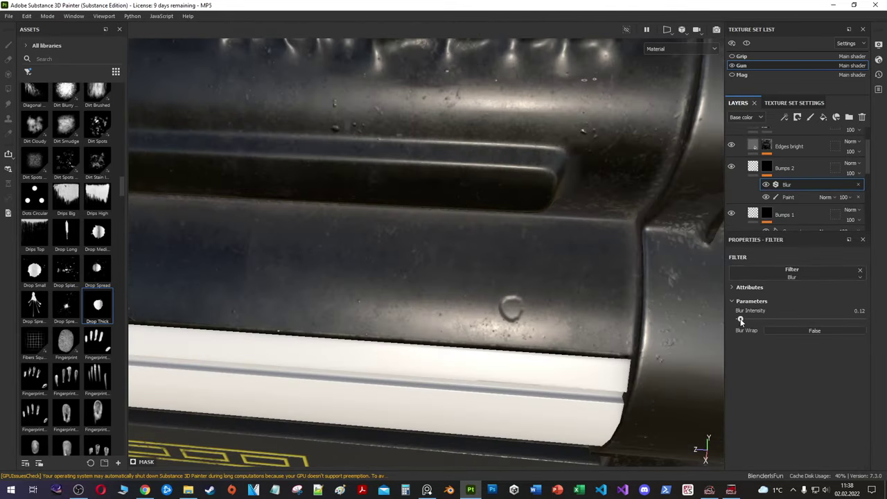
pyautogui.hotkey('ctrl', 'z')
pyautogui.click(753, 168)
pyautogui.moveTo(792, 355); pyautogui.dragTo(813, 356)
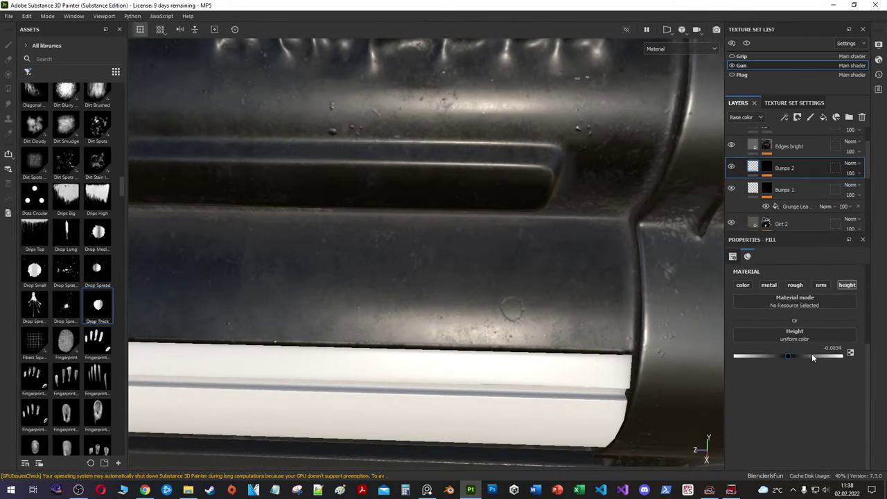
pyautogui.click(794, 178)
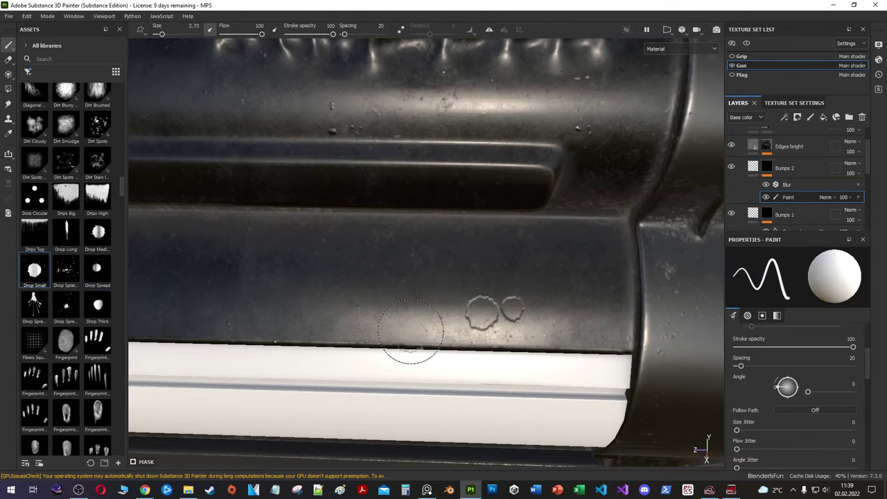
# Step: Paint drop-shaped dents and grunge marks onto the receiver and barrel
pyautogui.keyDown('alt'); pyautogui.moveTo(382, 374); pyautogui.dragTo(514, 295); pyautogui.keyUp('alt')
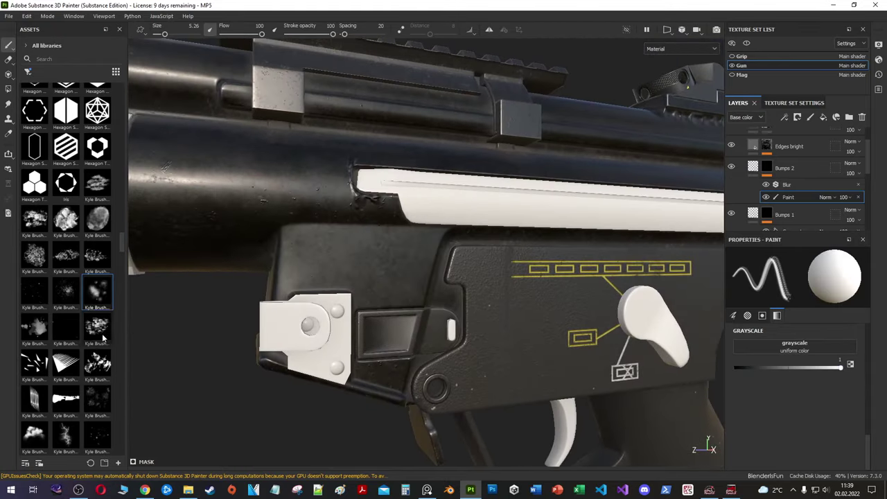
pyautogui.click(34, 325)
pyautogui.moveTo(277, 243)
pyautogui.keyDown('alt'); pyautogui.mouseDown()
pyautogui.moveTo(415, 139)
pyautogui.moveTo(459, 270)
pyautogui.moveTo(347, 208)
pyautogui.mouseUp(); pyautogui.keyUp('alt')
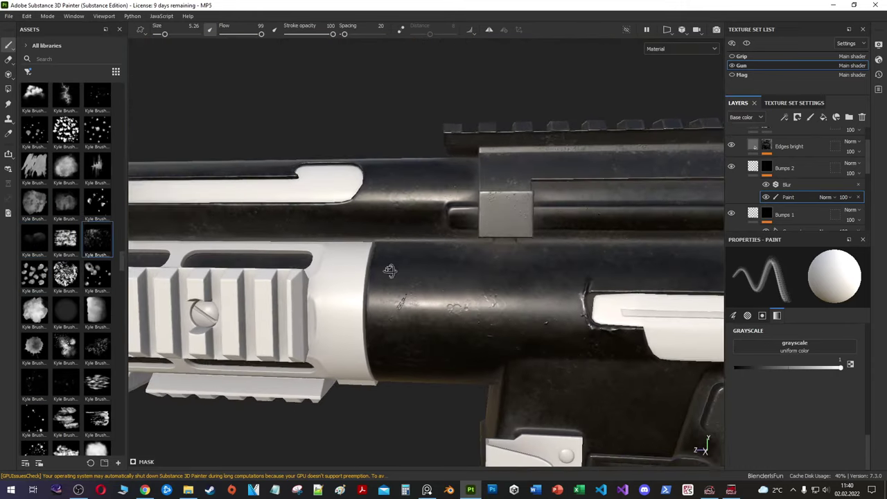
pyautogui.scroll(-3, 67, 250)
pyautogui.scroll(-3, 68, 249)
pyautogui.scroll(-3, 70, 330)
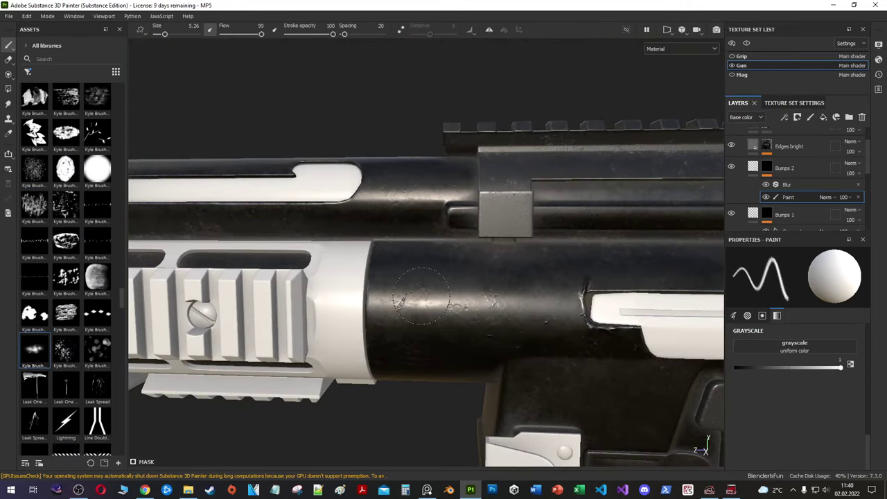
pyautogui.keyDown('alt'); pyautogui.moveTo(423, 296); pyautogui.dragTo(402, 281); pyautogui.keyUp('alt')
# Step: Switch to the Basic Soft brush and set it to paint black
pyautogui.click(70, 58)
pyautogui.write('solid')
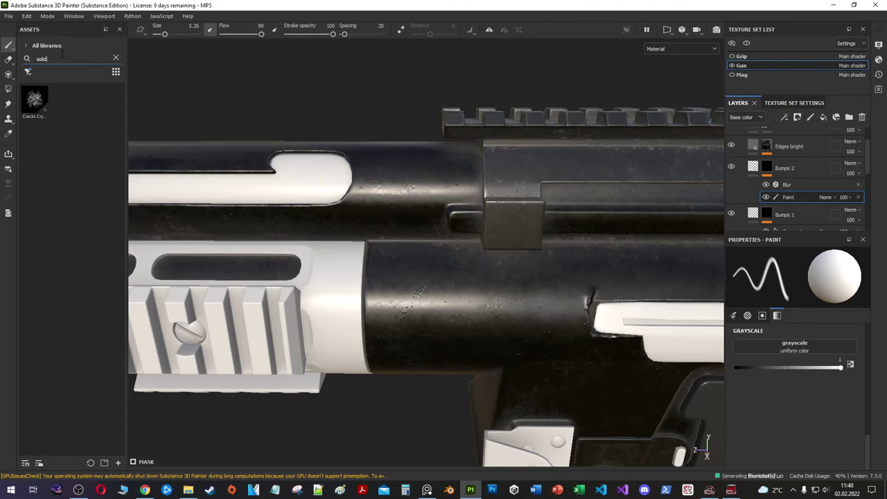
pyautogui.write('bas')
pyautogui.click(97, 100)
pyautogui.keyDown('alt'); pyautogui.moveTo(444, 291); pyautogui.dragTo(419, 270); pyautogui.keyUp('alt')
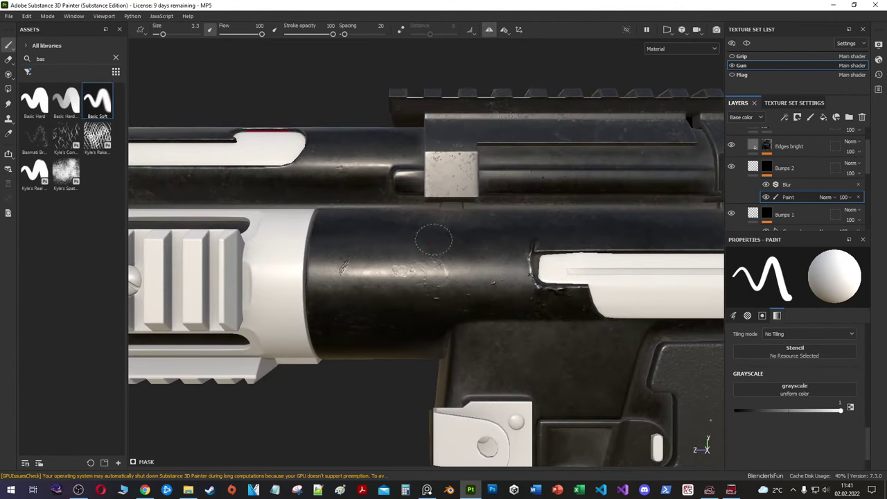
pyautogui.moveTo(430, 300)
pyautogui.keyDown('alt'); pyautogui.mouseDown()
pyautogui.moveTo(451, 313)
pyautogui.moveTo(404, 275)
pyautogui.moveTo(423, 277)
pyautogui.mouseUp(); pyautogui.keyUp('alt')
pyautogui.press('x')
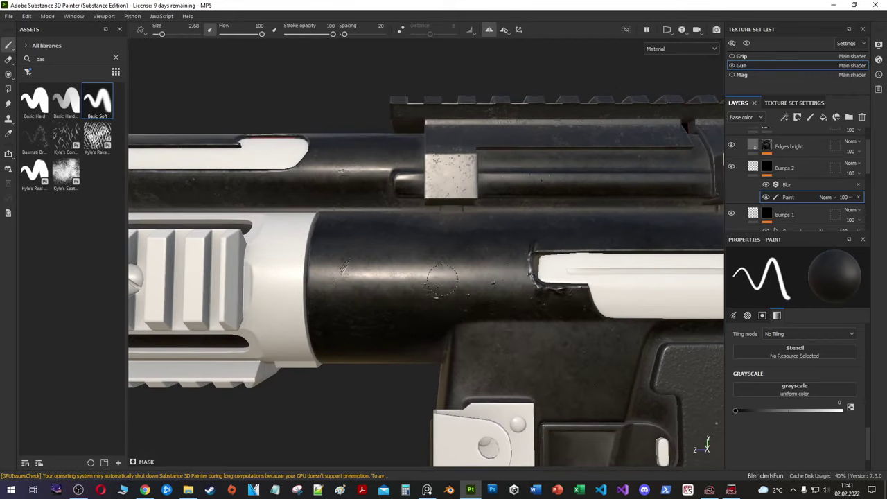
# Step: Apply the Circle Inverted Gradient alpha and lower the brush balance to 0.6
pyautogui.doubleClick(41, 58)
pyautogui.write('circle')
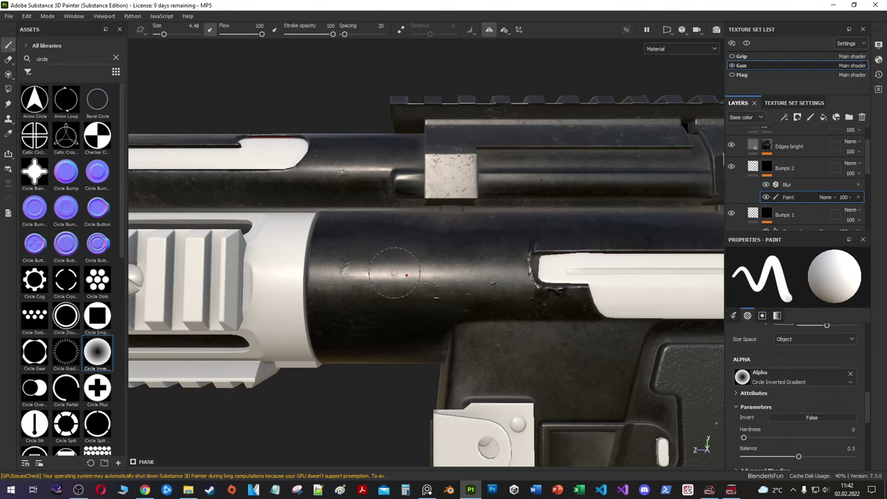
pyautogui.scroll(3, 390, 309)
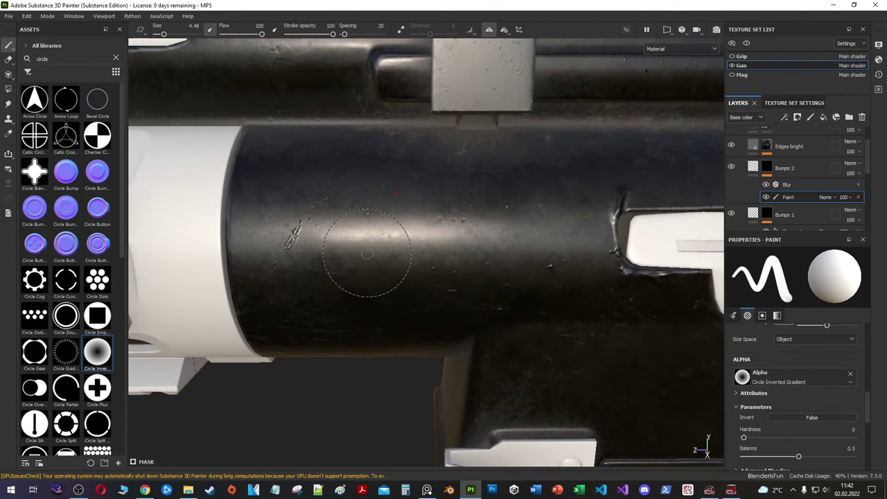
pyautogui.scroll(-1, 797, 415)
pyautogui.moveTo(798, 428); pyautogui.dragTo(754, 427)
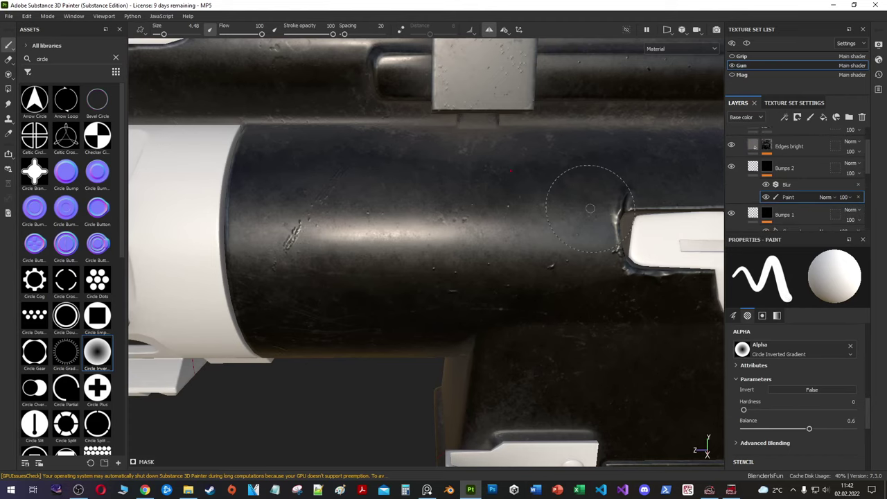
pyautogui.click(783, 189)
pyautogui.moveTo(485, 242)
pyautogui.keyDown('alt'); pyautogui.mouseDown()
pyautogui.moveTo(321, 240)
pyautogui.moveTo(321, 307)
pyautogui.mouseUp(); pyautogui.keyUp('alt')
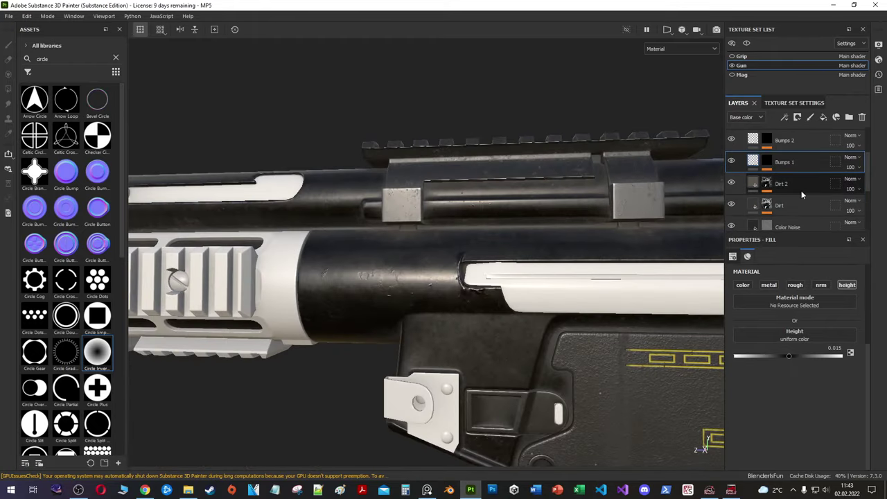
# Step: Duplicate the Dirt 2 layer and name the copy Dust
pyautogui.rightClick(768, 210)
pyautogui.click(776, 207)
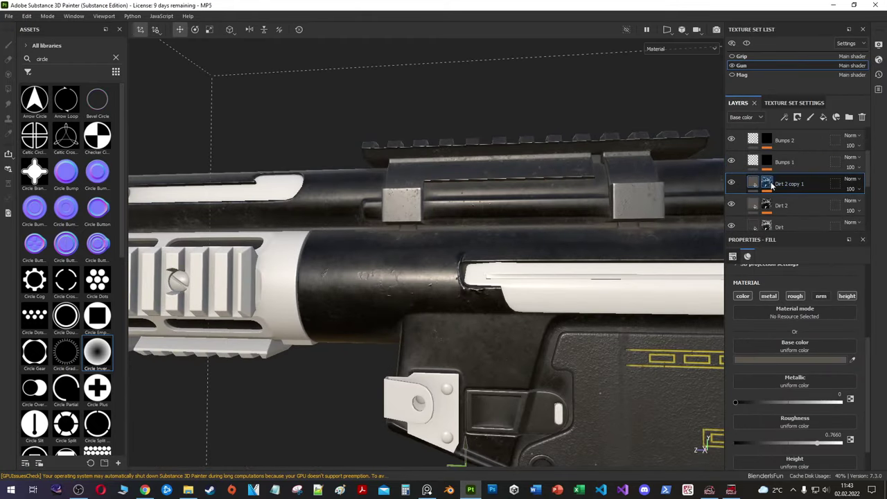
pyautogui.write('t')
pyautogui.press('Return')
# Step: Add a Grunge Scratches Rough fill to the Dust mask at UV Scale 20.48
pyautogui.rightClick(796, 208)
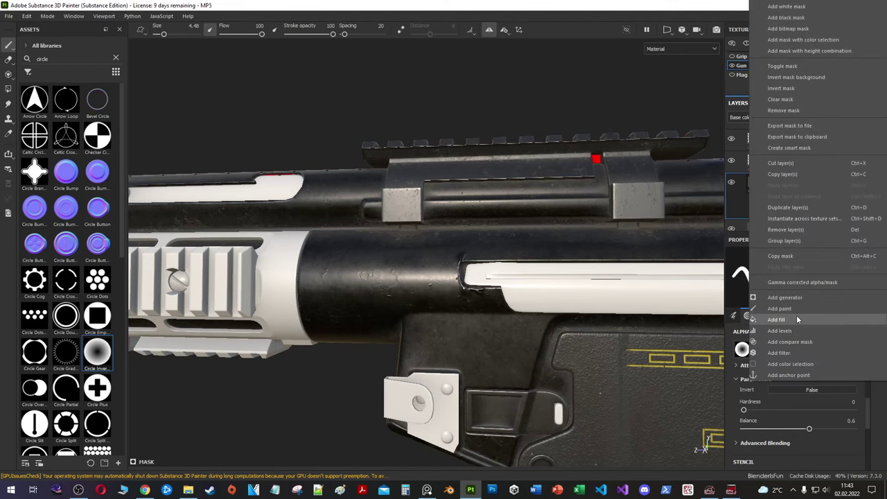
pyautogui.click(800, 208)
pyautogui.click(793, 413)
pyautogui.write('dust')
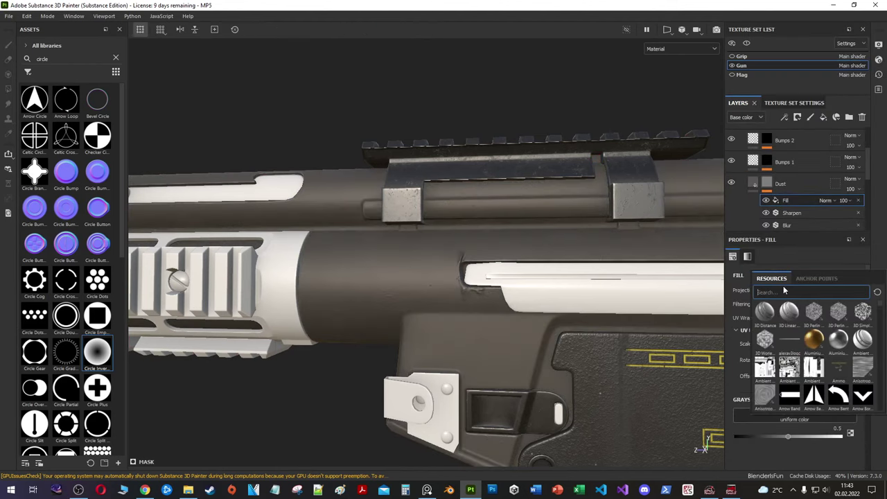
pyautogui.moveTo(764, 367)
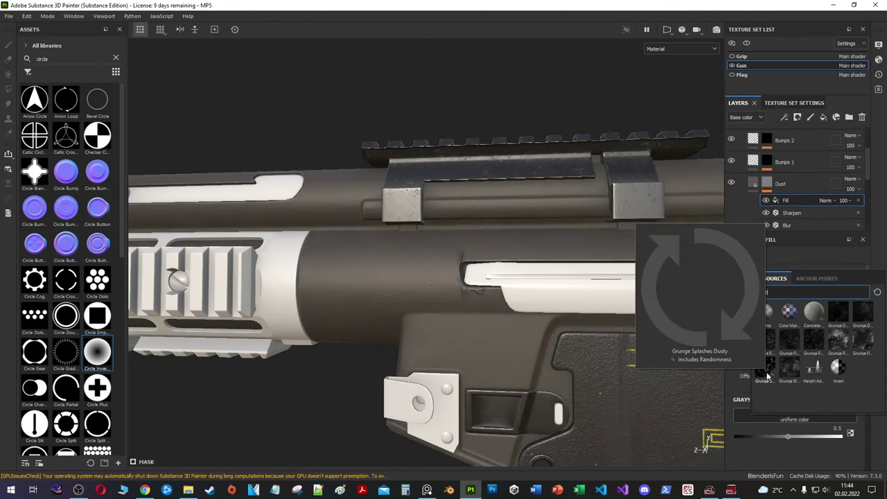
pyautogui.click(859, 339)
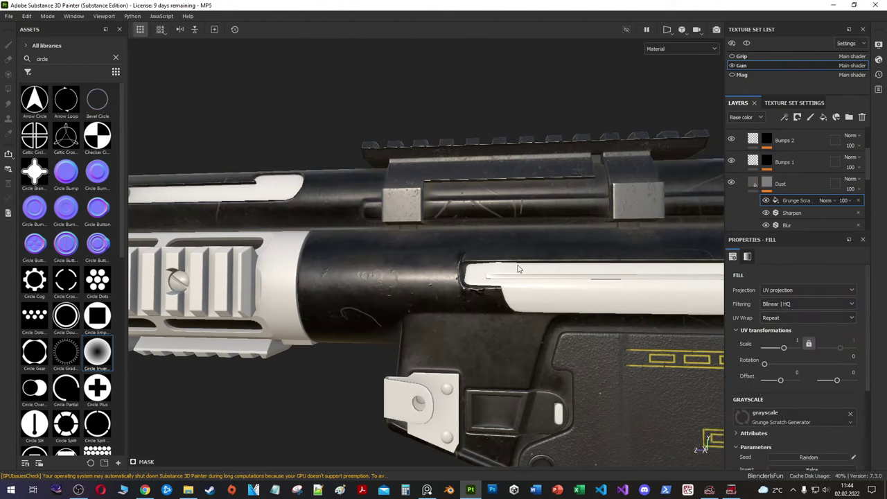
pyautogui.scroll(-3, 756, 363)
pyautogui.click(799, 311)
pyautogui.write('scrat')
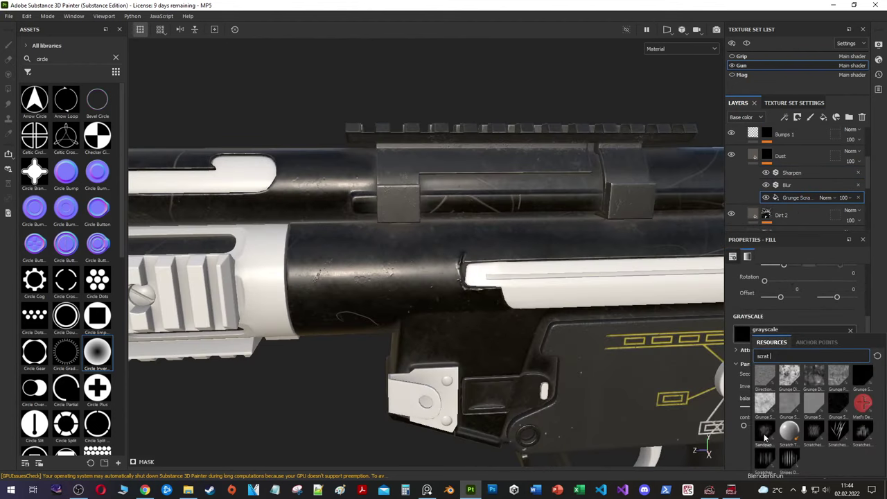
pyautogui.click(775, 367)
pyautogui.scroll(2, 774, 337)
pyautogui.moveTo(783, 321); pyautogui.dragTo(790, 323)
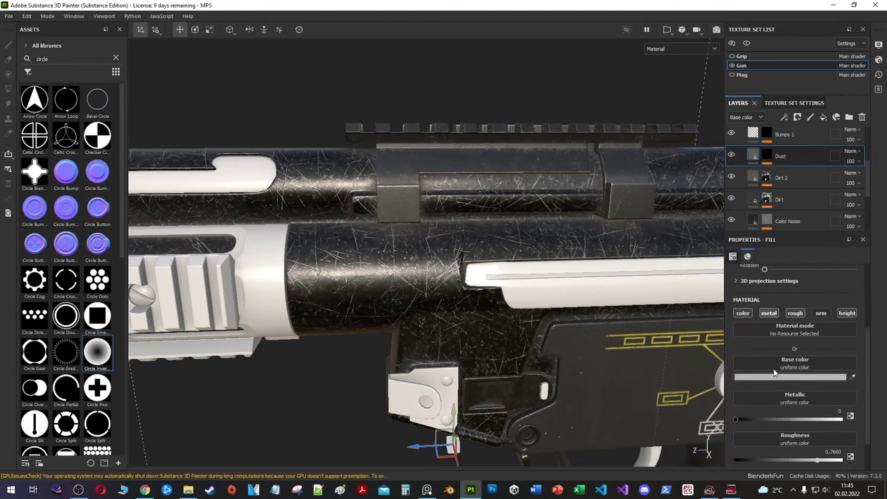
# Step: Load the Scratches procedural into the Dust fill and adjust its rough scratch count
pyautogui.scroll(-5, 785, 379)
pyautogui.click(755, 346)
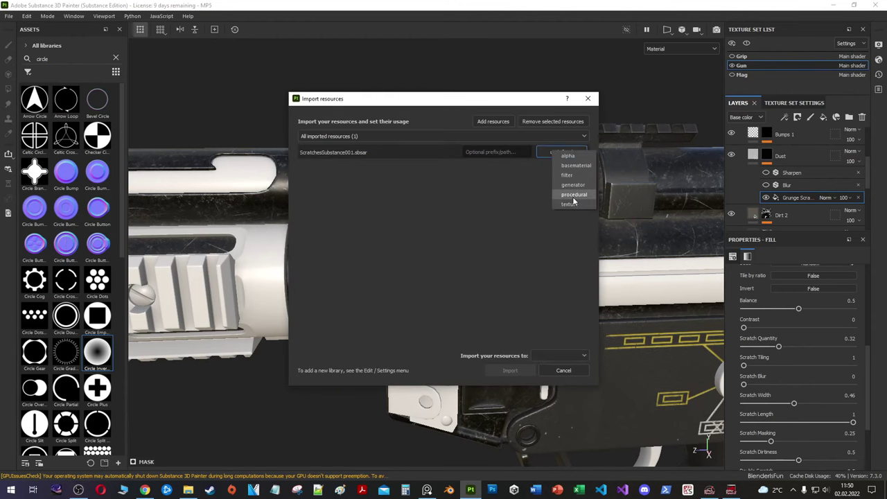
pyautogui.click(509, 370)
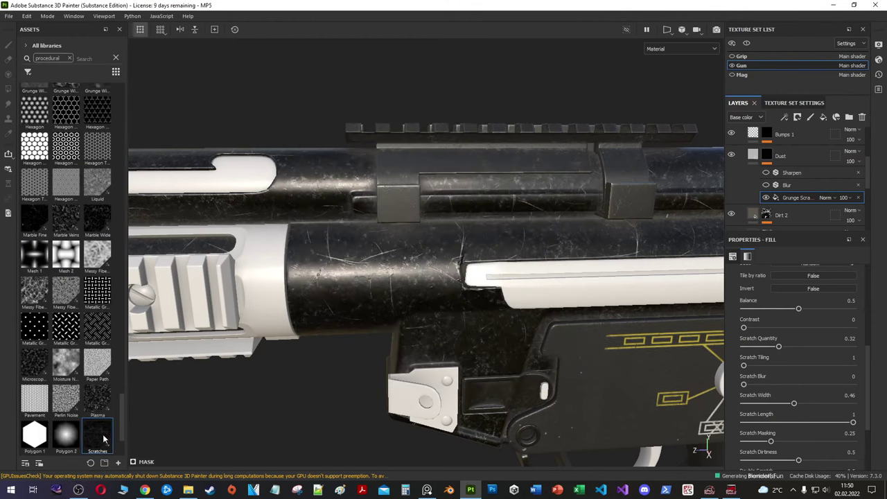
pyautogui.moveTo(169, 424); pyautogui.dragTo(769, 336)
pyautogui.press('m')
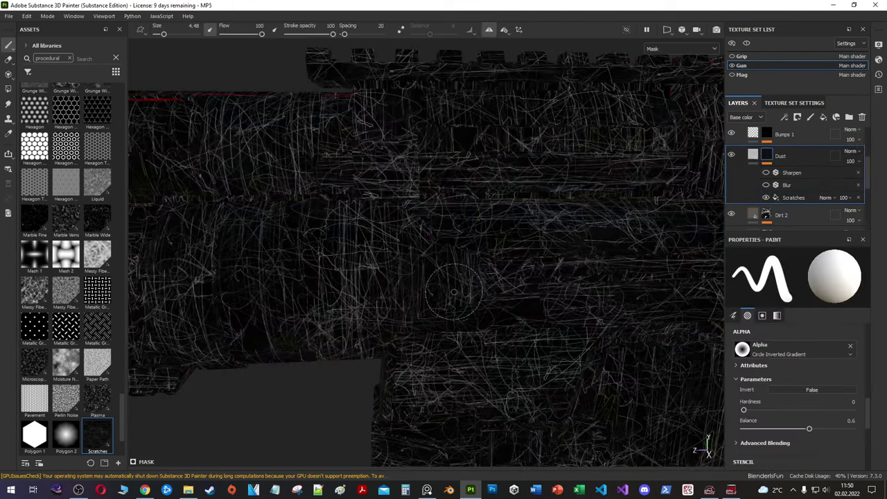
pyautogui.moveTo(779, 376)
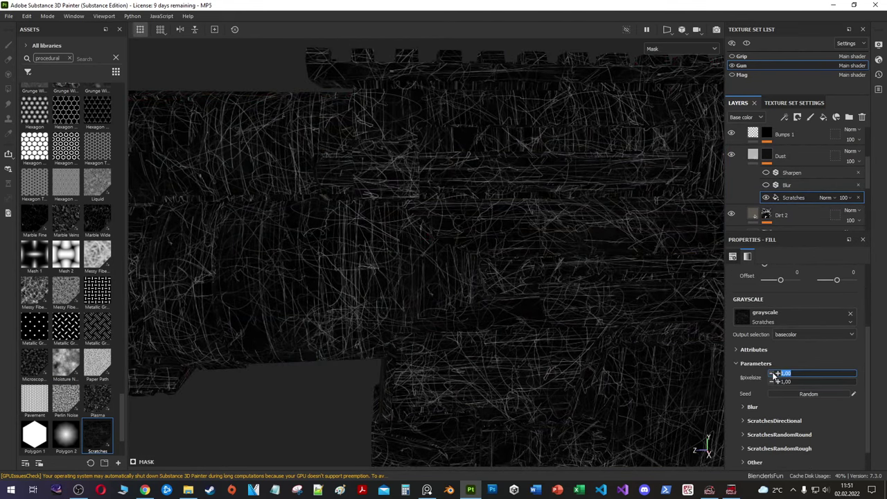
pyautogui.click(747, 407)
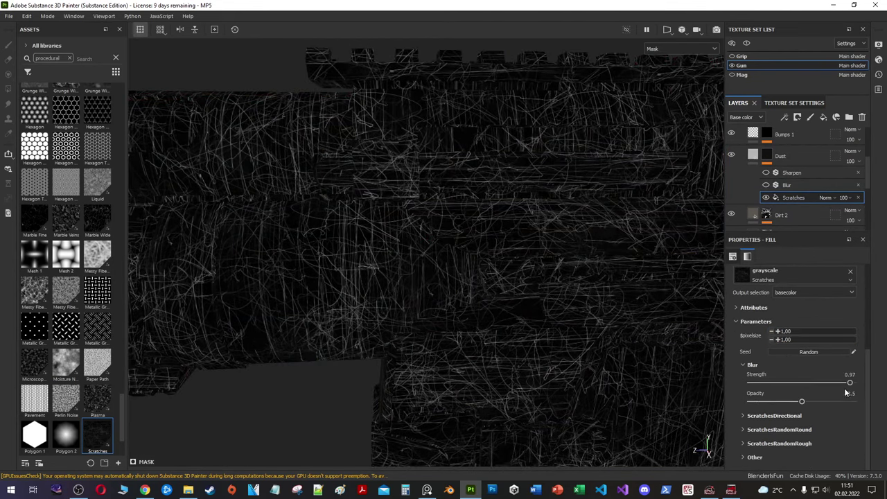
pyautogui.click(769, 415)
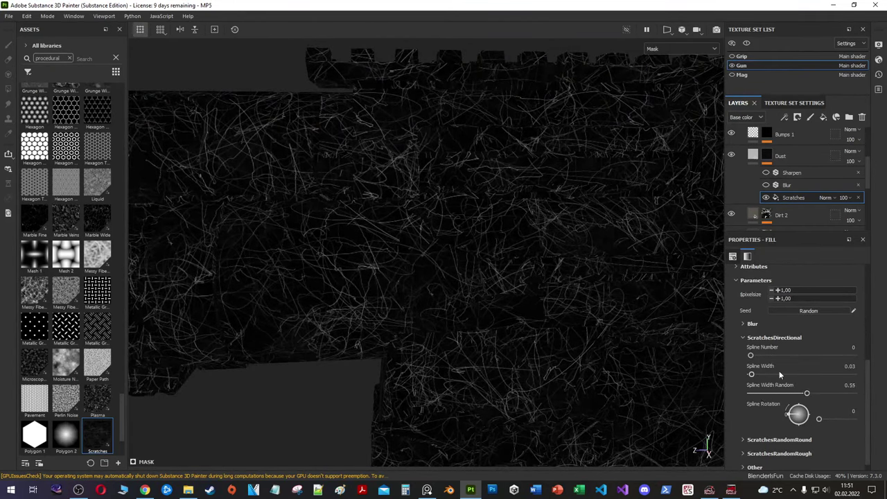
pyautogui.click(779, 453)
pyautogui.moveTo(750, 425); pyautogui.dragTo(760, 442)
# Step: Set the Scratches UV Wrap to Repeat and adjust its scale
pyautogui.scroll(3, 785, 354)
pyautogui.scroll(-2, 776, 384)
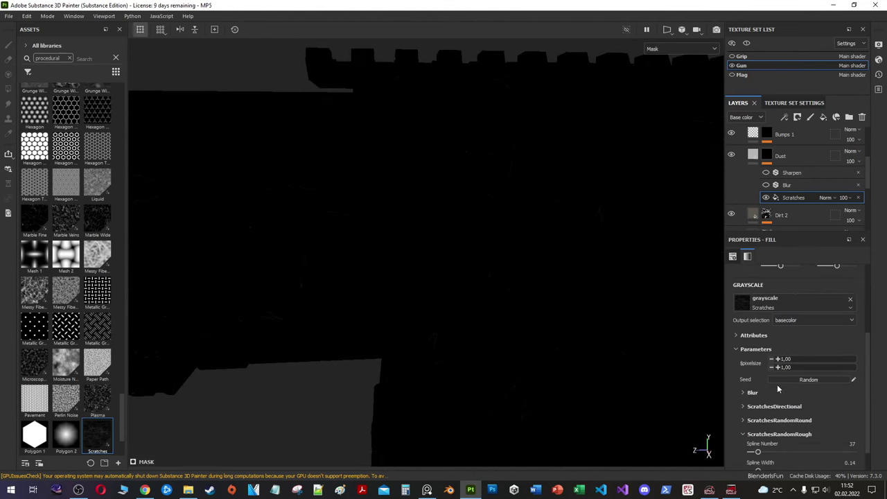
pyautogui.scroll(3, 800, 407)
pyautogui.moveTo(776, 288); pyautogui.dragTo(791, 288)
pyautogui.scroll(2, 785, 326)
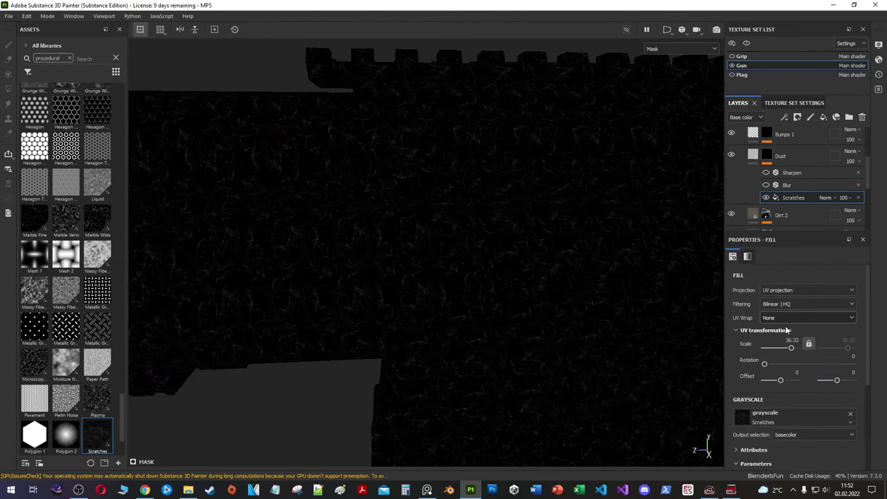
pyautogui.click(786, 317)
pyautogui.click(783, 328)
pyautogui.moveTo(791, 347); pyautogui.dragTo(788, 346)
pyautogui.scroll(-1, 786, 332)
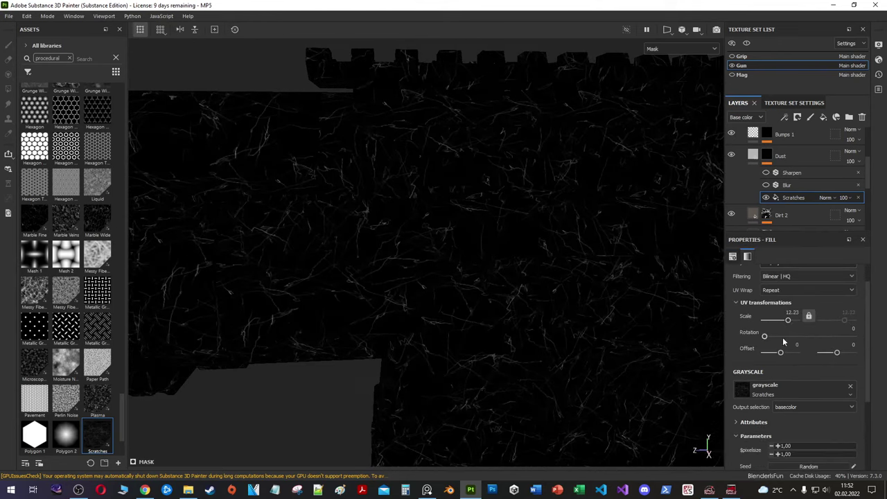
pyautogui.scroll(-4, 782, 337)
pyautogui.moveTo(802, 429)
pyautogui.mouseDown()
pyautogui.moveTo(787, 429)
pyautogui.moveTo(837, 412)
pyautogui.mouseUp()
pyautogui.scroll(2, 792, 346)
pyautogui.moveTo(788, 289); pyautogui.dragTo(793, 290)
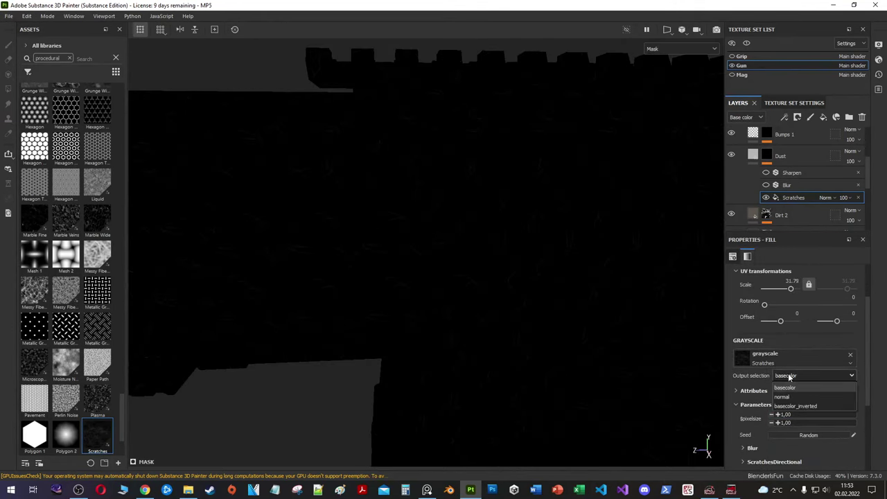
# Step: Keep basecolor as the scratch output and set the pixel size to 1
pyautogui.click(788, 376)
pyautogui.scroll(-2, 775, 362)
pyautogui.write('1')
pyautogui.press('Return')
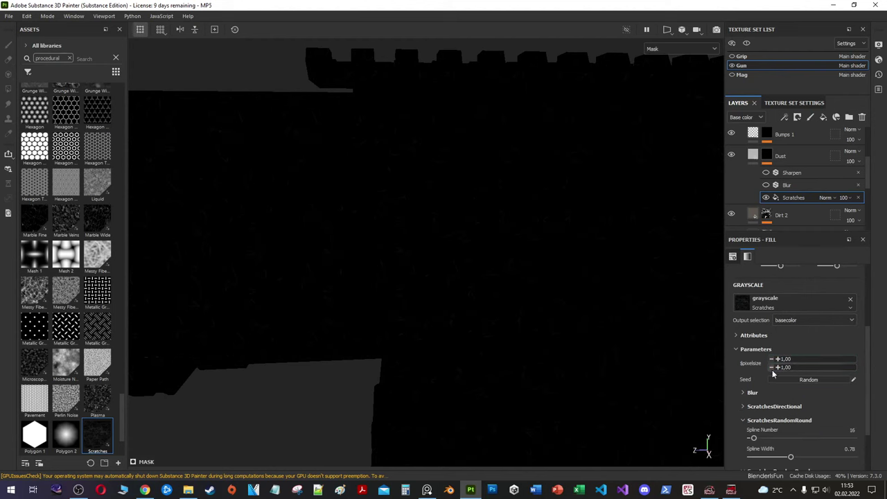
pyautogui.scroll(2, 774, 369)
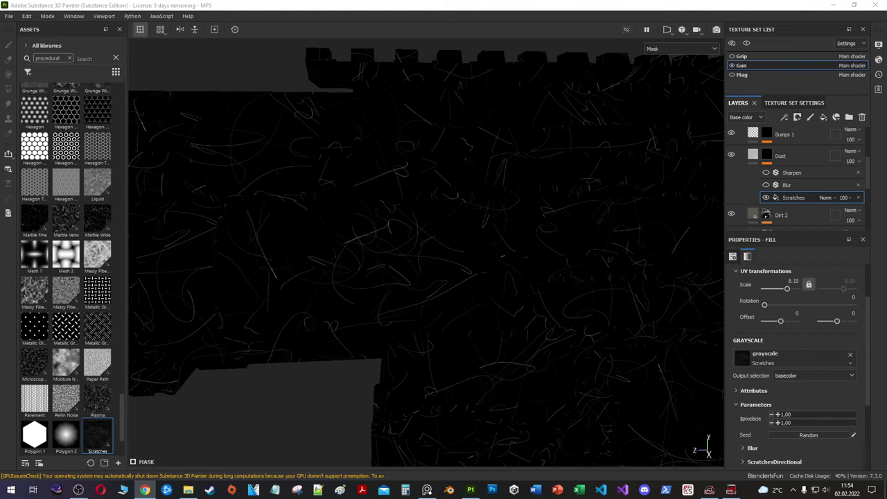
pyautogui.click(741, 357)
pyautogui.write('scrat')
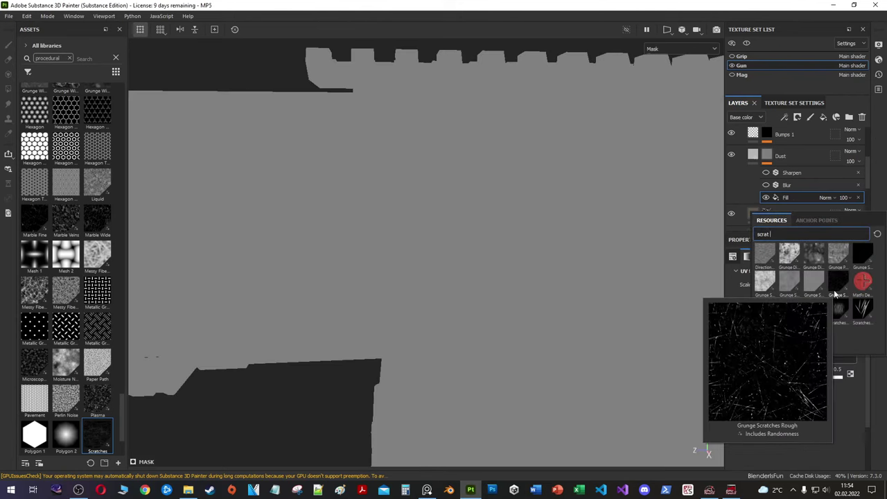
# Step: Use Grunge Scratches Rough with length 0, width 0.2, dust intensity 0 and balance 0.32
pyautogui.click(782, 365)
pyautogui.scroll(-2, 782, 366)
pyautogui.moveTo(853, 390); pyautogui.dragTo(746, 391)
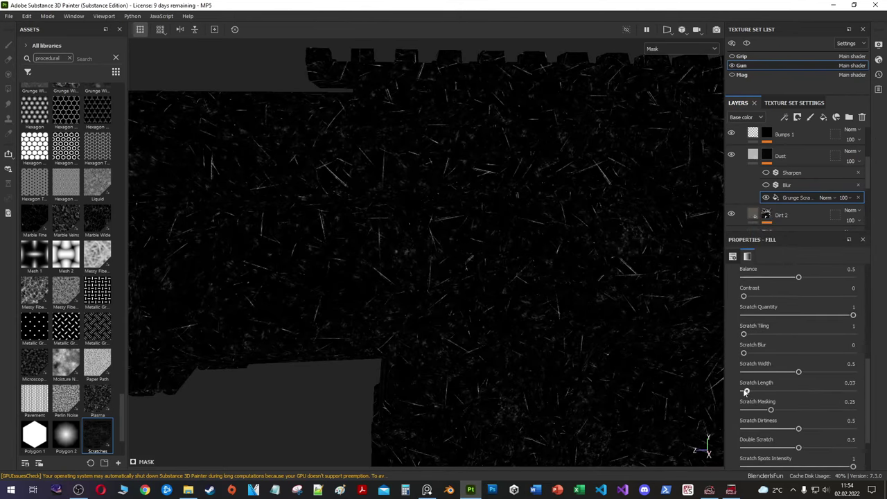
pyautogui.click(773, 374)
pyautogui.scroll(-2, 794, 381)
pyautogui.scroll(-1, 831, 418)
pyautogui.click(743, 439)
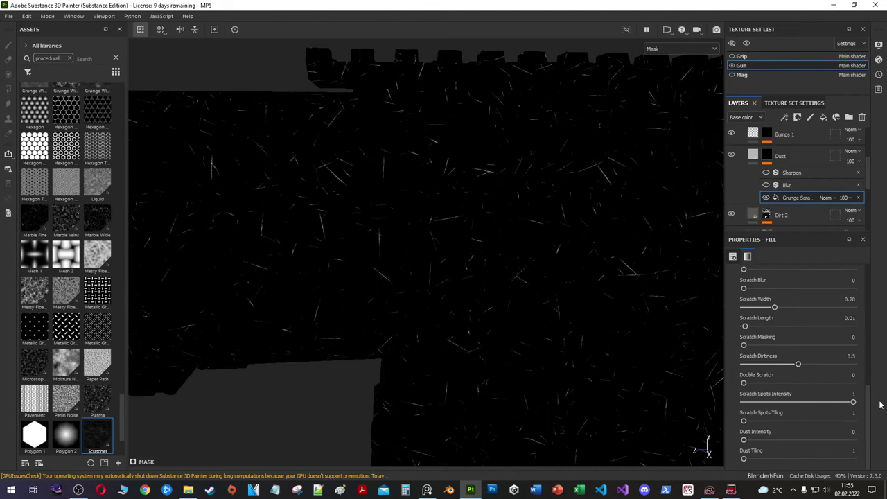
pyautogui.scroll(2, 743, 326)
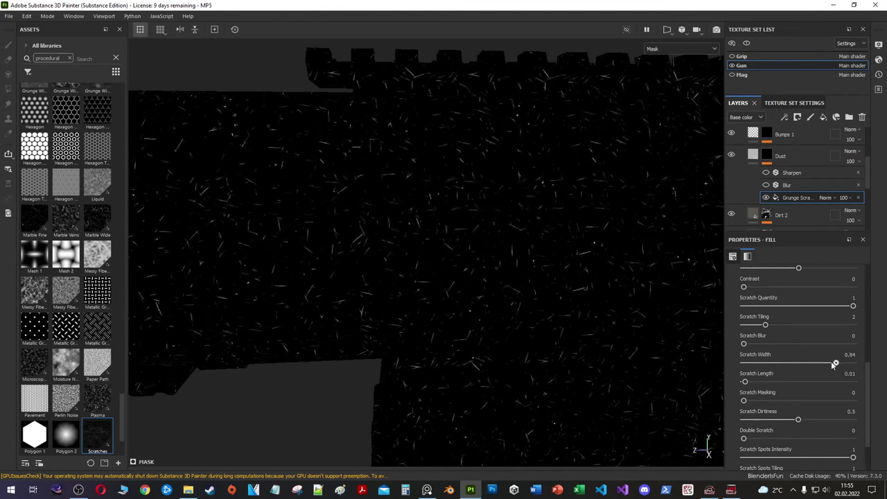
pyautogui.scroll(1, 755, 324)
pyautogui.click(785, 296)
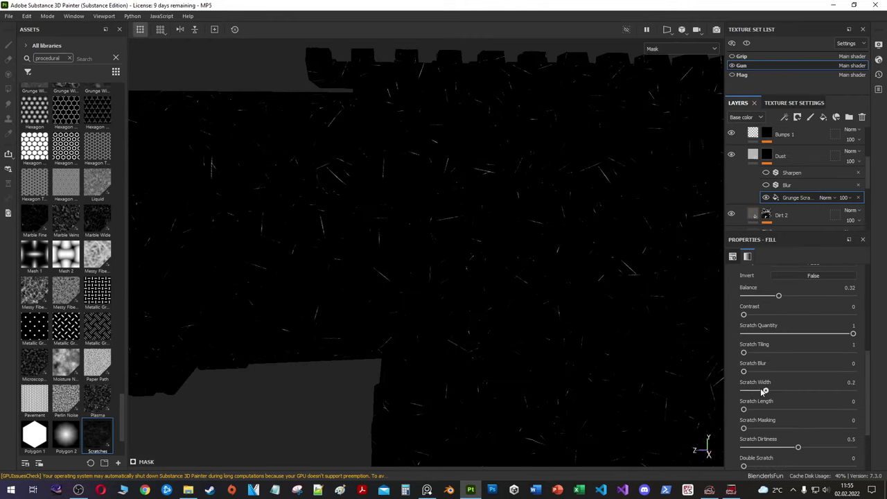
# Step: Add a Warp filter above the scratch fill in the Dust mask
pyautogui.rightClick(797, 198)
pyautogui.click(803, 362)
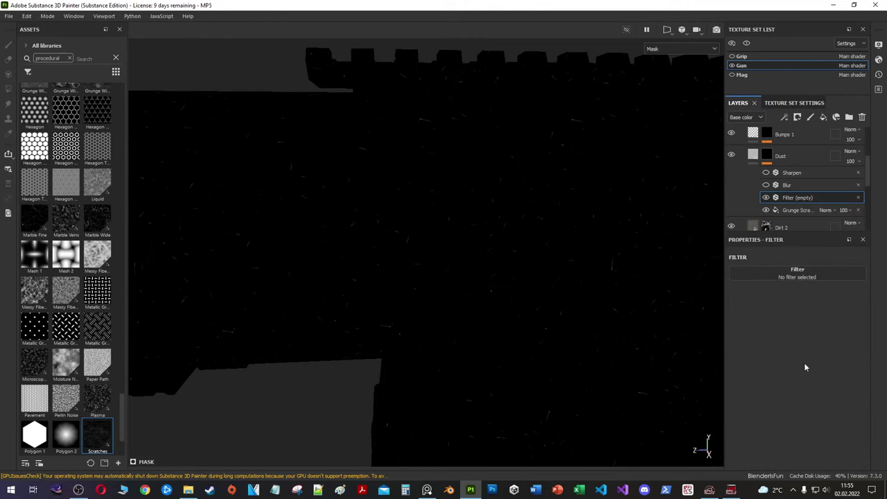
pyautogui.click(797, 272)
pyautogui.scroll(-3, 835, 319)
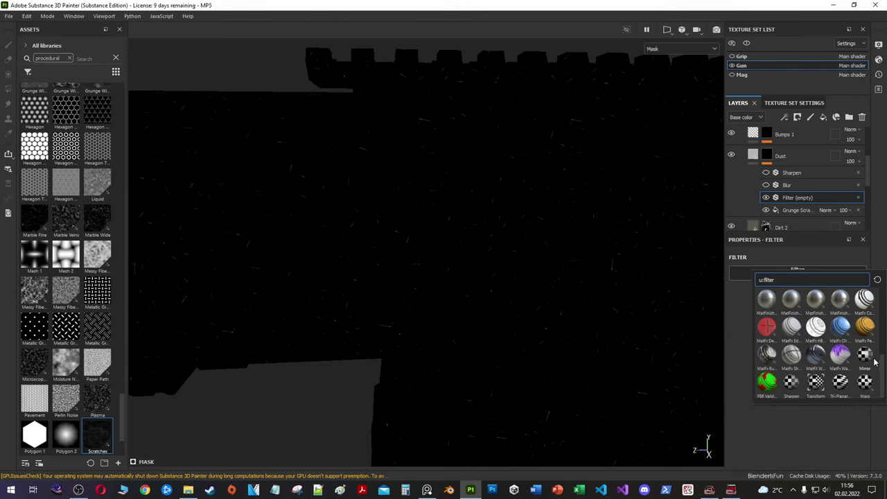
pyautogui.scroll(-2, 859, 371)
pyautogui.click(858, 378)
pyautogui.click(797, 210)
pyautogui.click(802, 198)
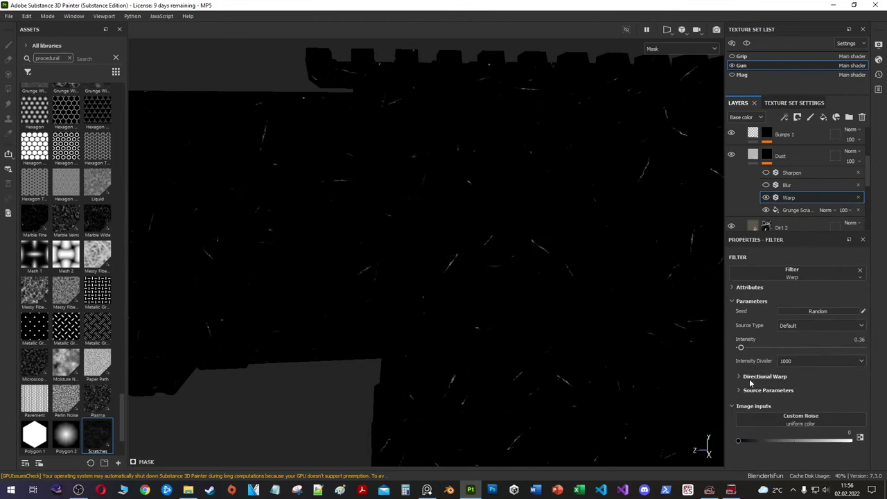
# Step: Set the Warp's custom noise source to Clouds 2
pyautogui.click(762, 434)
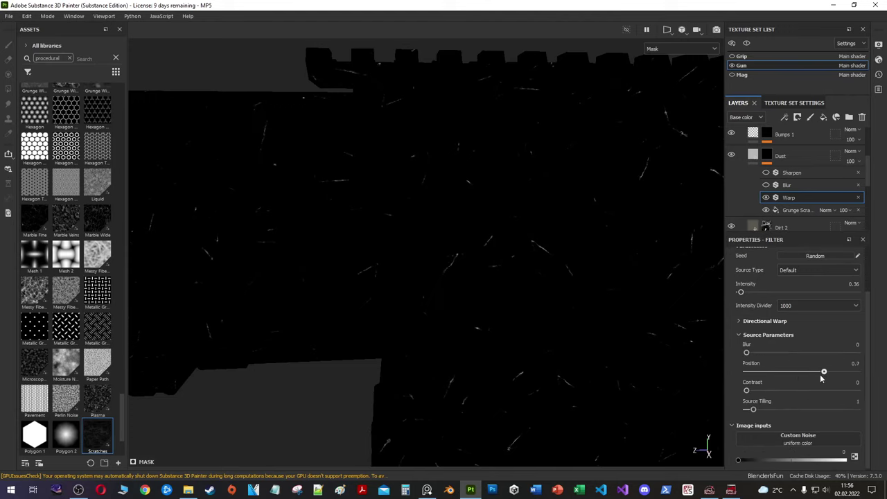
pyautogui.click(767, 335)
pyautogui.click(803, 325)
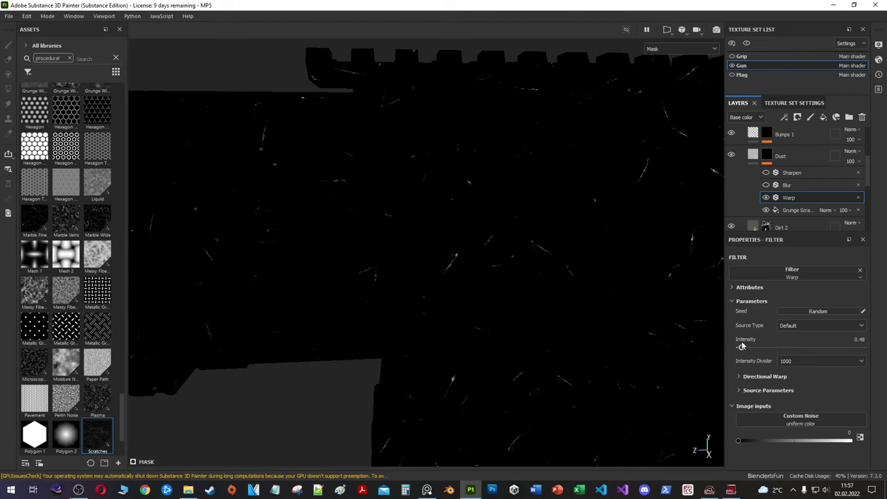
pyautogui.click(797, 210)
pyautogui.click(788, 198)
pyautogui.click(800, 415)
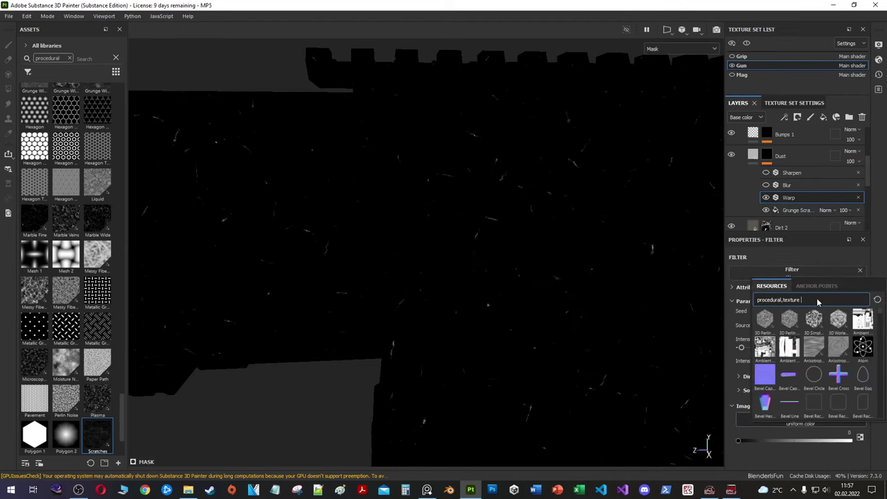
pyautogui.click(764, 401)
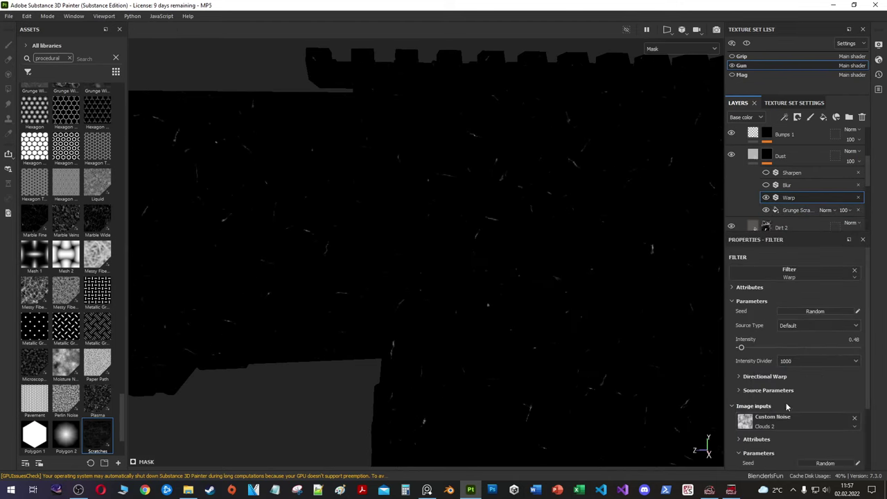
pyautogui.scroll(-2, 776, 382)
pyautogui.click(747, 456)
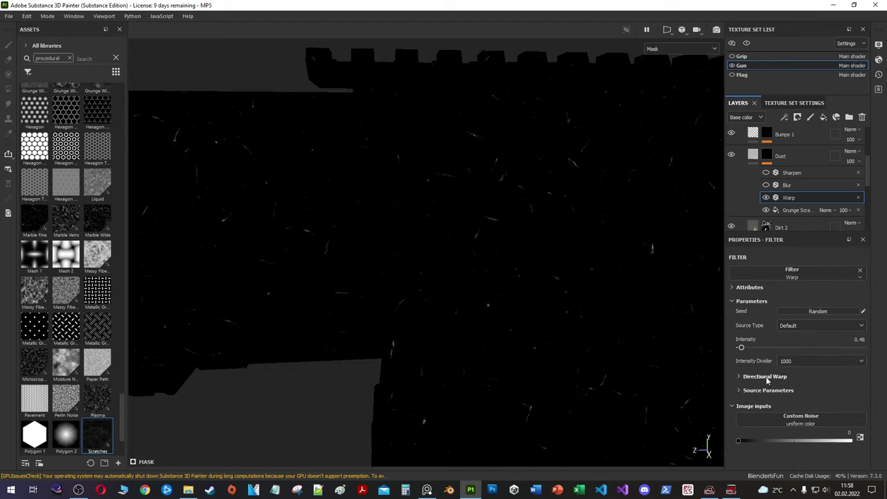
# Step: Move the Warp filter to the top of the Dust mask stack and review the scratches
pyautogui.click(754, 156)
pyautogui.scroll(3, 453, 238)
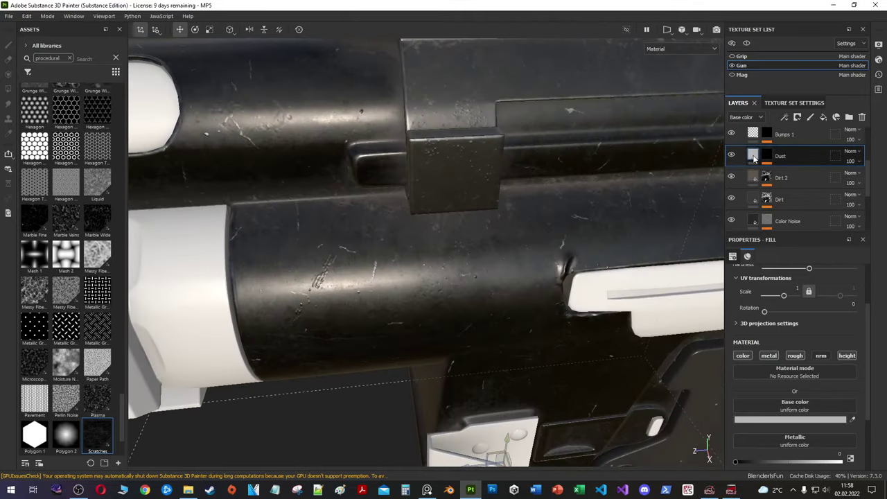
pyautogui.scroll(-3, 833, 447)
pyautogui.click(766, 155)
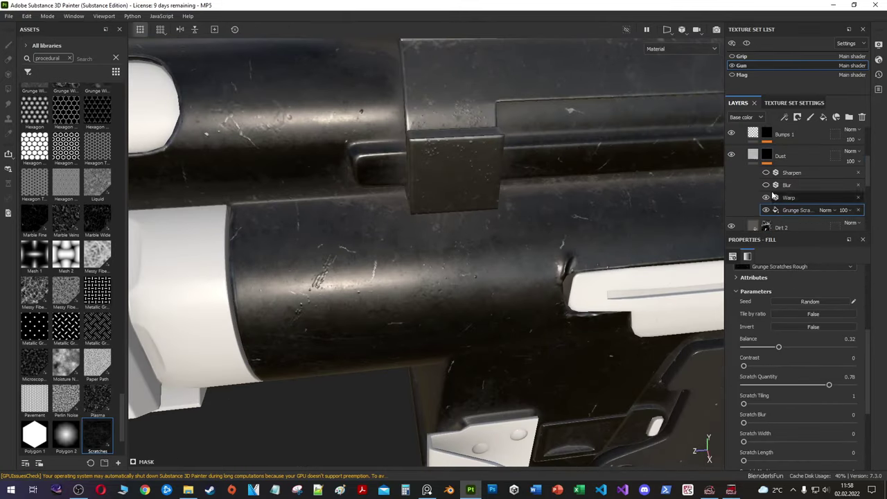
pyautogui.moveTo(790, 176); pyautogui.dragTo(798, 198)
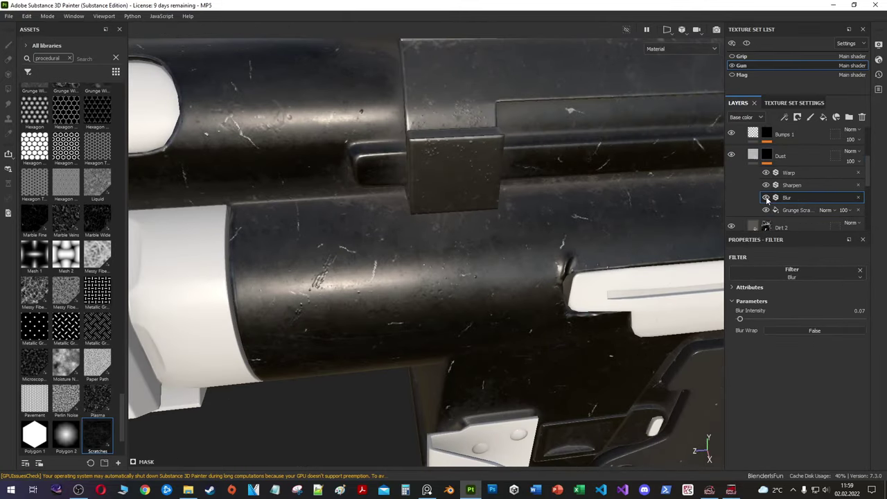
pyautogui.click(796, 209)
pyautogui.scroll(2, 780, 332)
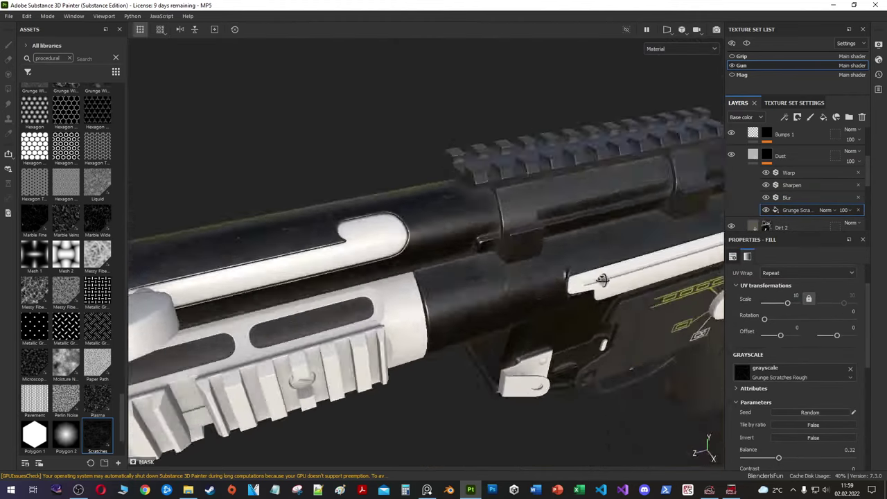
pyautogui.scroll(-3, 784, 351)
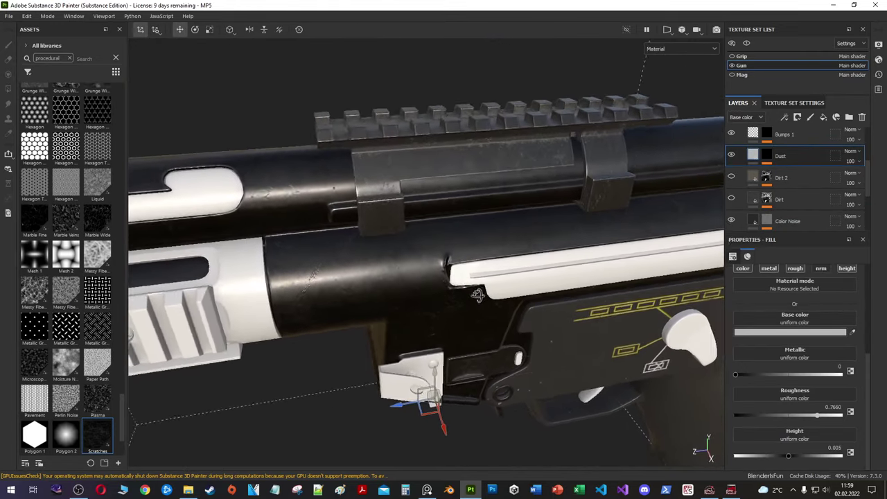
# Step: Lower Color Noise's opacity and raise its noise position to 0.65
pyautogui.click(787, 194)
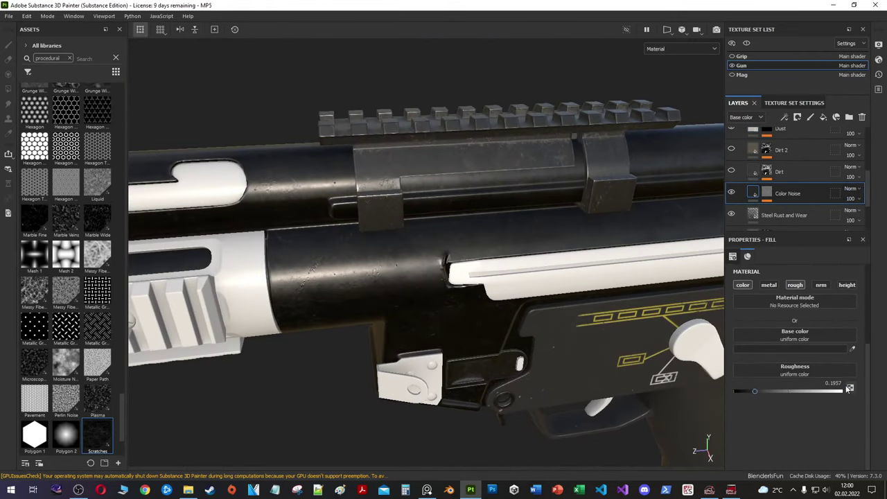
pyautogui.moveTo(850, 199); pyautogui.dragTo(863, 217)
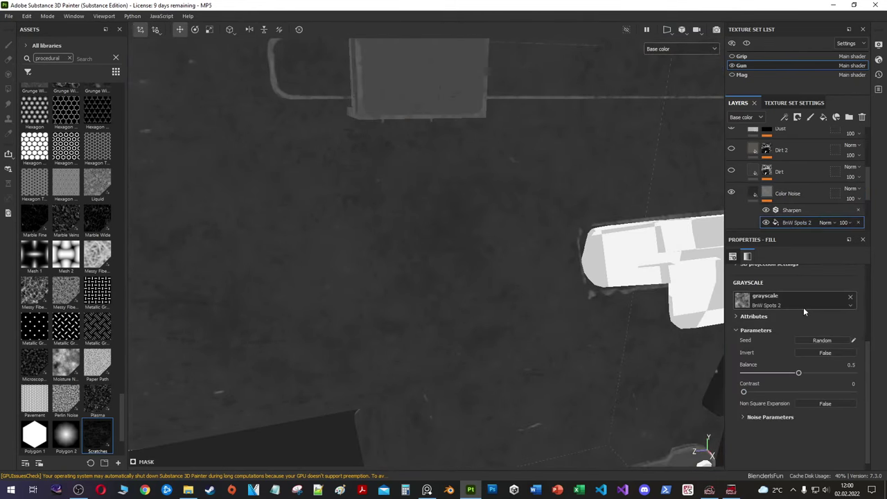
pyautogui.click(794, 396)
pyautogui.write('scrat')
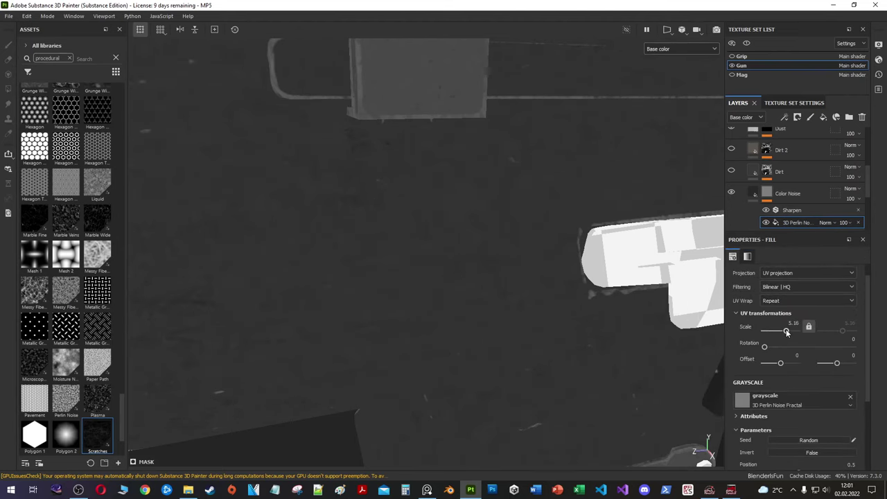
pyautogui.scroll(-1, 795, 229)
pyautogui.scroll(-3, 762, 361)
pyautogui.moveTo(798, 388)
pyautogui.mouseDown()
pyautogui.moveTo(811, 388)
pyautogui.moveTo(787, 406)
pyautogui.mouseUp()
pyautogui.scroll(-1, 786, 406)
pyautogui.moveTo(743, 381); pyautogui.dragTo(797, 382)
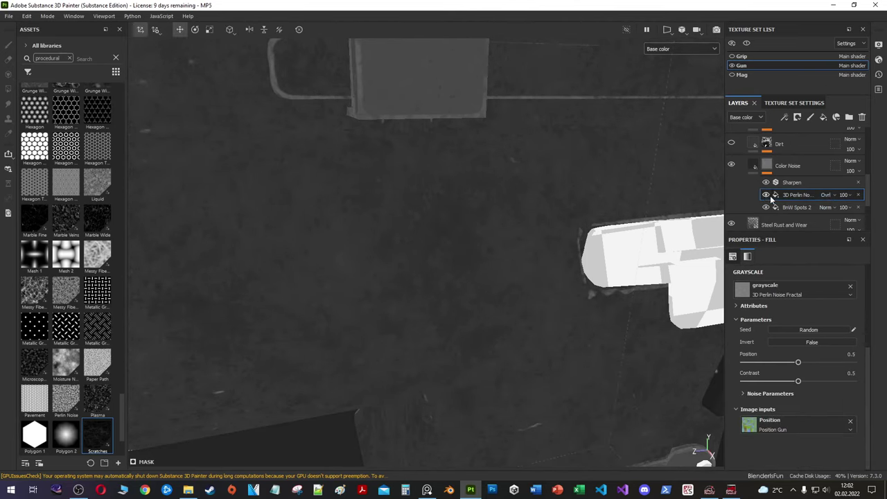
pyautogui.moveTo(797, 362); pyautogui.dragTo(805, 359)
# Step: Adjust the 3D Perlin Noise parameters and blending mode, then collapse the Color Noise folder
pyautogui.click(801, 393)
pyautogui.scroll(-3, 800, 414)
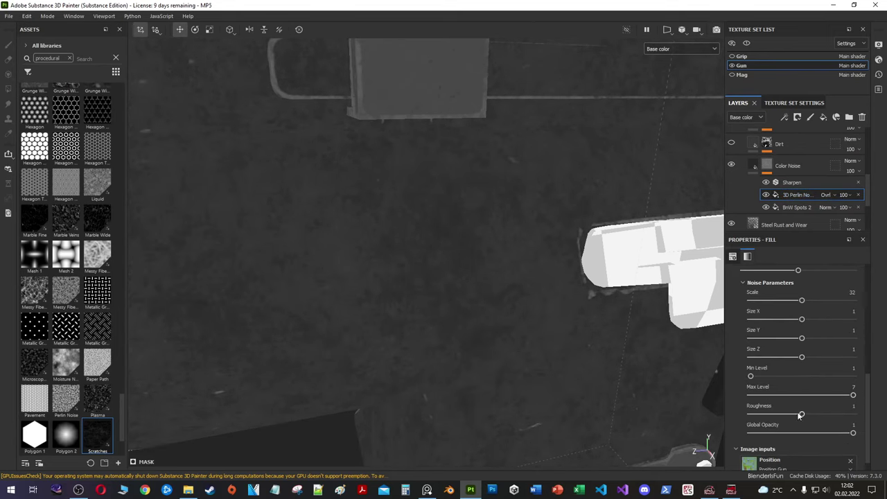
pyautogui.moveTo(821, 413); pyautogui.dragTo(801, 414)
pyautogui.scroll(2, 797, 347)
pyautogui.scroll(-2, 792, 351)
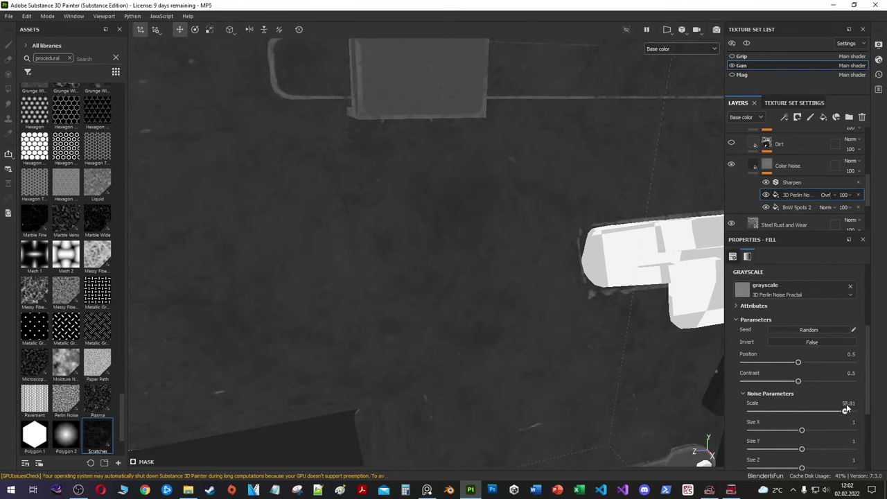
pyautogui.scroll(-1, 802, 371)
pyautogui.scroll(5, 793, 361)
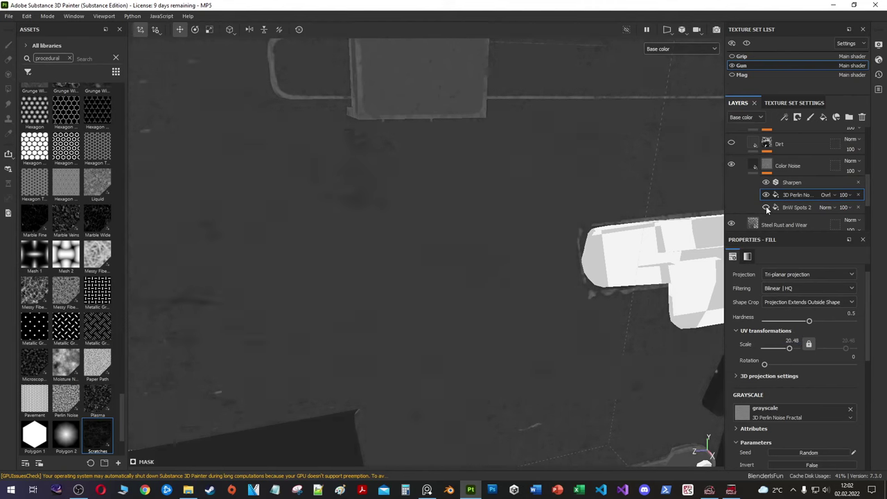
pyautogui.click(766, 167)
pyautogui.click(797, 195)
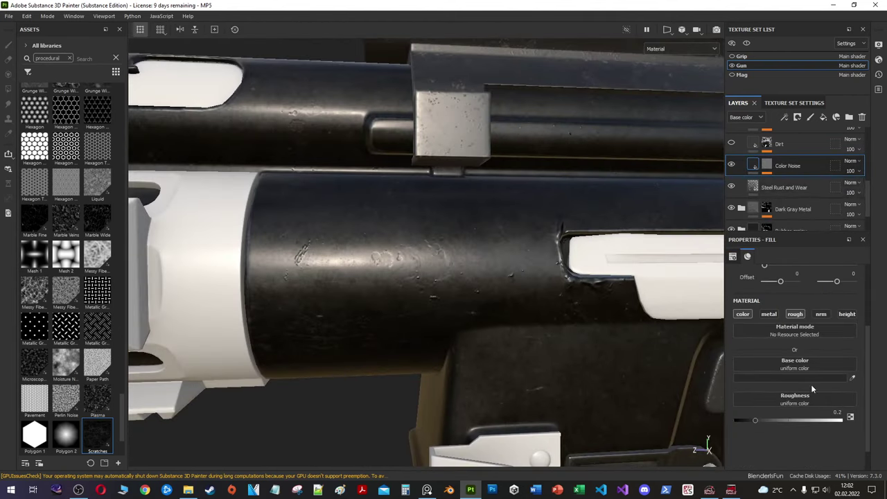
pyautogui.click(825, 194)
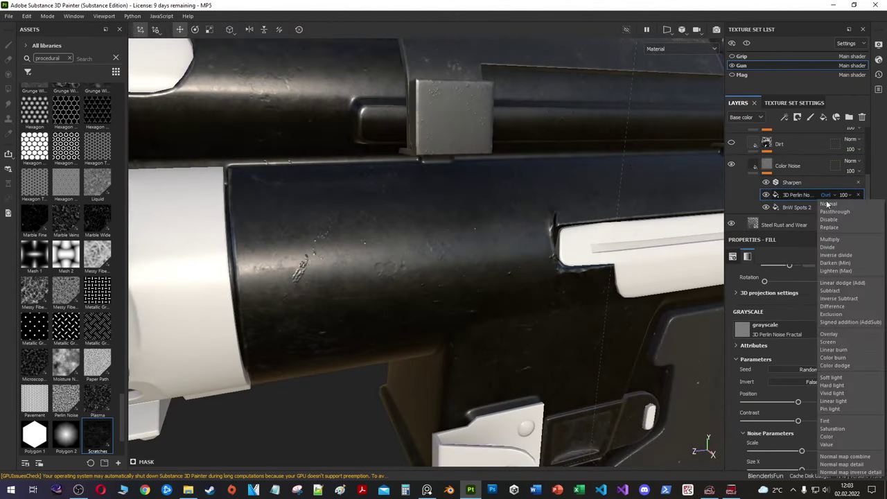
pyautogui.click(830, 334)
pyautogui.click(754, 166)
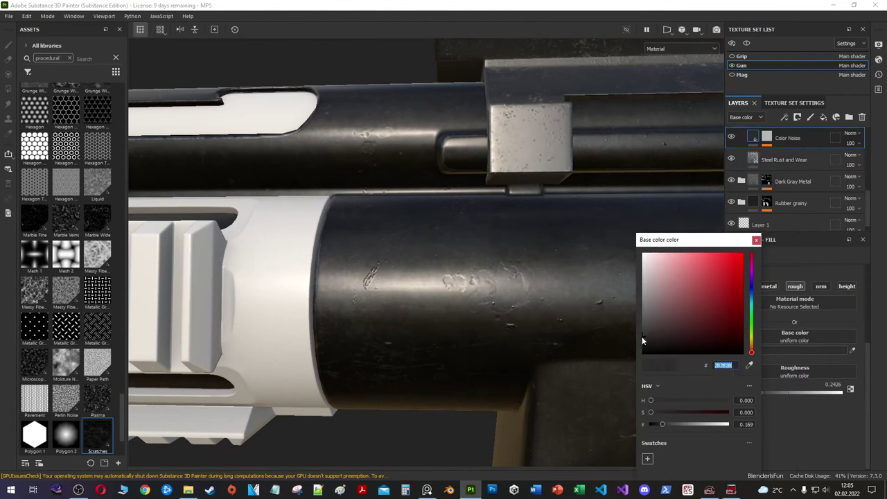
# Step: Move the new folder under Black Metal and select the paint effect in its mask
pyautogui.scroll(3, 736, 187)
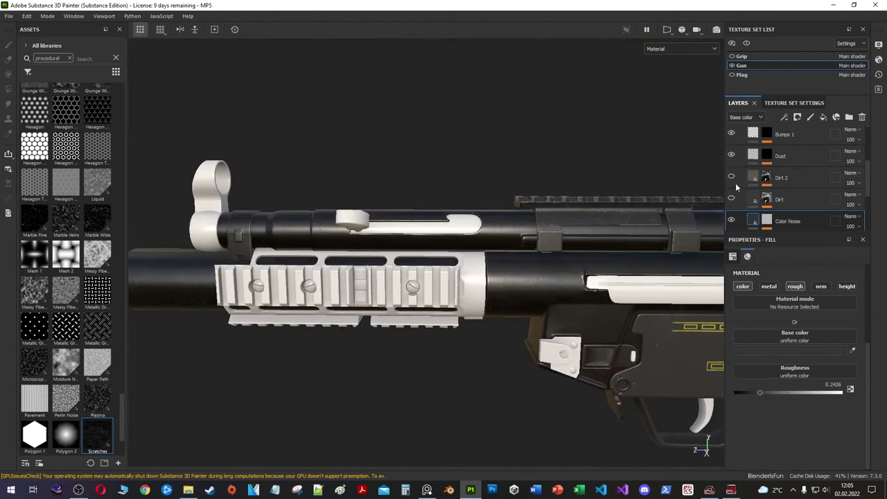
pyautogui.keyDown('alt'); pyautogui.moveTo(263, 236); pyautogui.dragTo(295, 241); pyautogui.keyUp('alt')
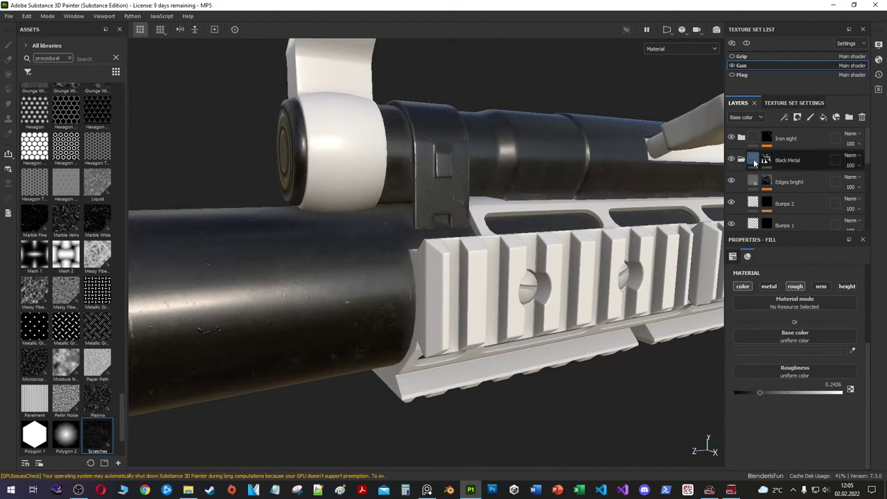
pyautogui.moveTo(769, 159)
pyautogui.mouseDown()
pyautogui.moveTo(798, 194)
pyautogui.moveTo(776, 156)
pyautogui.mouseUp()
pyautogui.click(782, 163)
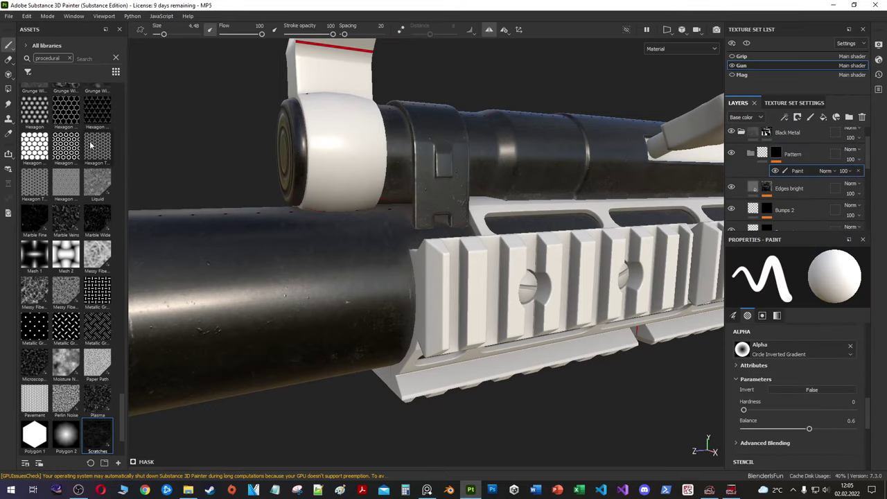
pyautogui.press('4')
# Step: Fill the barrel polygons white in the mask, then erase that fill back to black
pyautogui.moveTo(332, 249)
pyautogui.keyDown('alt'); pyautogui.mouseDown()
pyautogui.moveTo(356, 257)
pyautogui.moveTo(356, 242)
pyautogui.moveTo(556, 289)
pyautogui.moveTo(300, 280)
pyautogui.moveTo(323, 283)
pyautogui.mouseUp(); pyautogui.keyUp('alt')
pyautogui.press('m')
pyautogui.press('x')
pyautogui.click(349, 242)
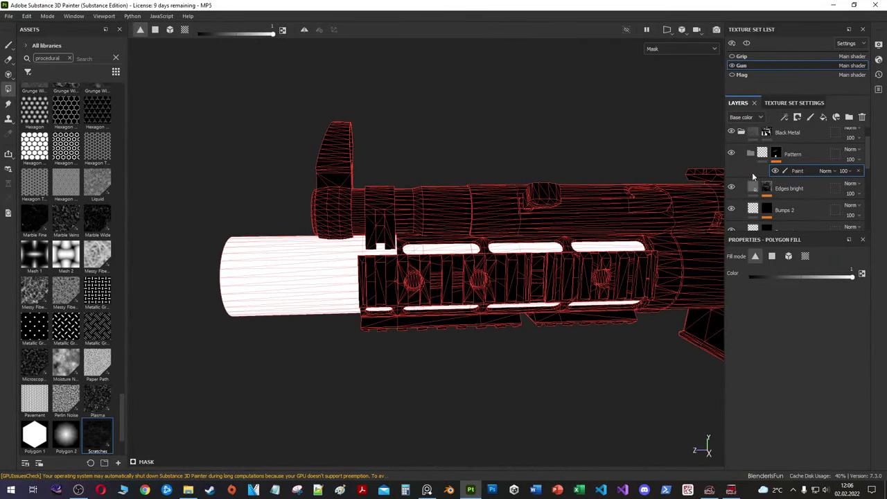
pyautogui.press('x')
pyautogui.moveTo(182, 174); pyautogui.dragTo(303, 380)
# Step: Show the 3D and UV views side by side and switch to brush painting on the mask
pyautogui.scroll(2, 337, 316)
pyautogui.scroll(5, 386, 264)
pyautogui.press('F1')
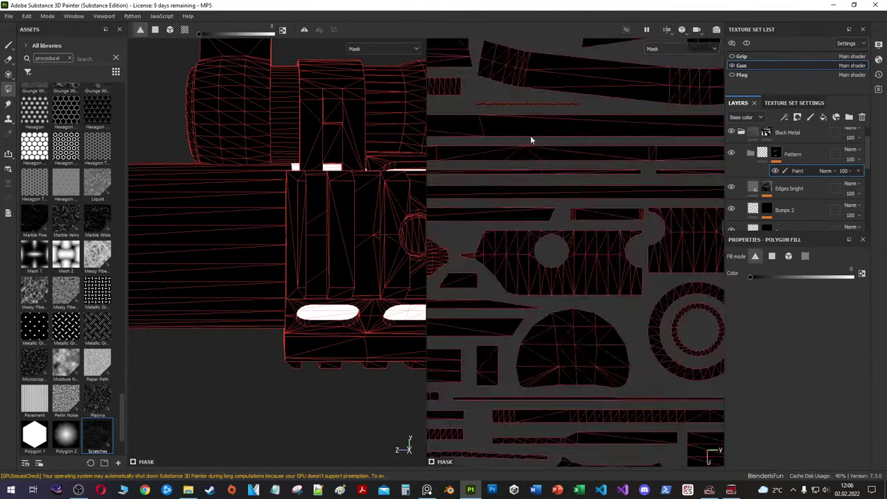
pyautogui.scroll(5, 529, 140)
pyautogui.press('1')
pyautogui.click(700, 54)
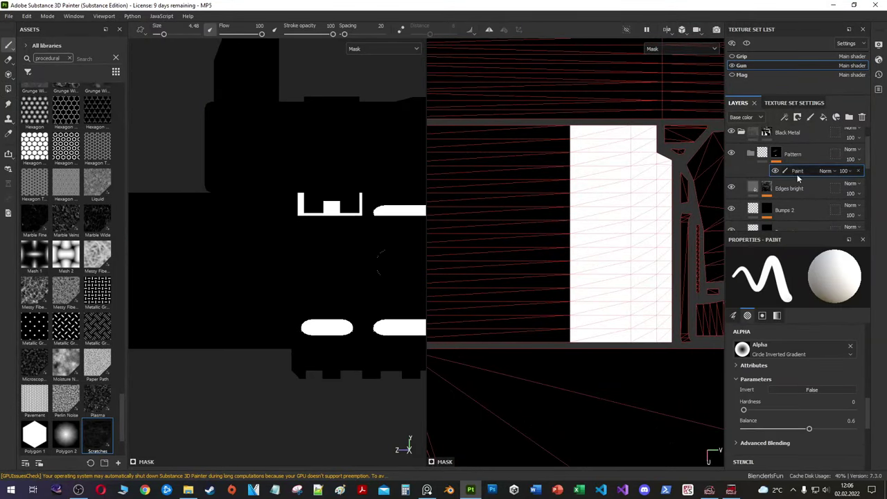
# Step: Pick a 'bas' brush alpha and paint a straight white stroke along the barrel UV island, then undo it
pyautogui.click(741, 349)
pyautogui.write('bas')
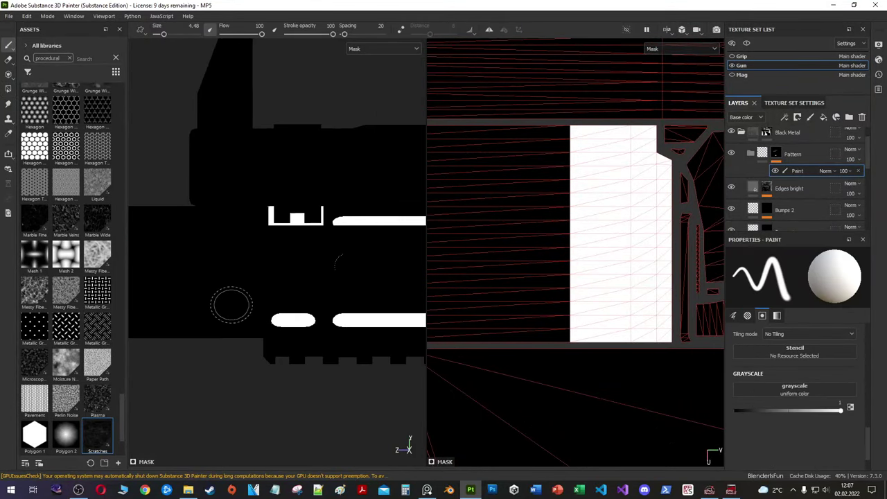
pyautogui.moveTo(231, 303); pyautogui.dragTo(305, 318, button='middle')
pyautogui.press('shift')
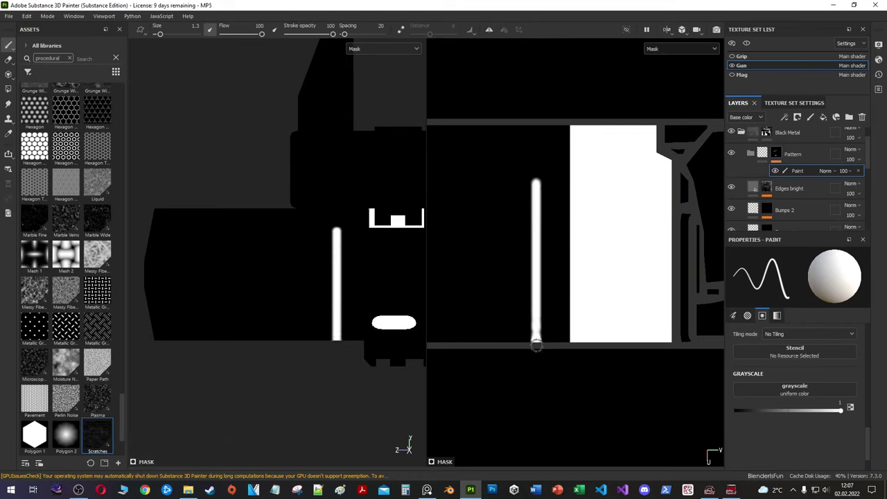
pyautogui.scroll(1, 535, 345)
pyautogui.keyDown('shift'); pyautogui.click(534, 97); pyautogui.keyUp('shift')
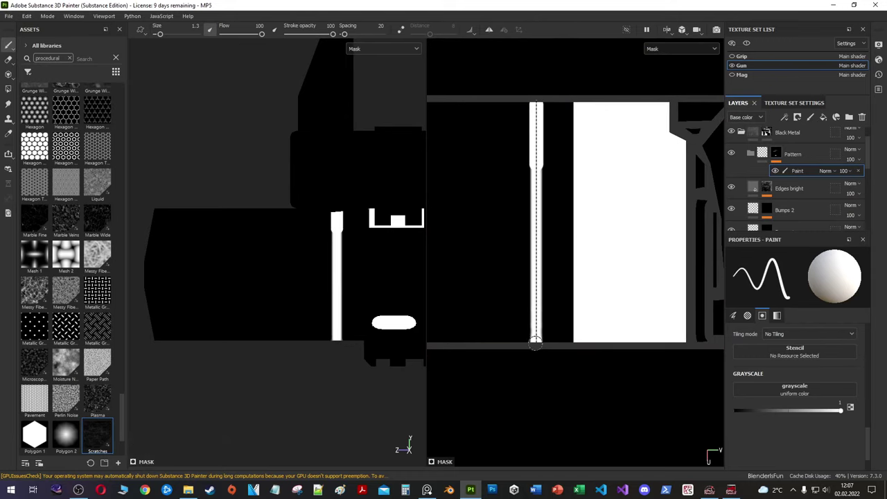
pyautogui.hotkey('ctrl', 'z')
pyautogui.hotkey('ctrl', 'z')
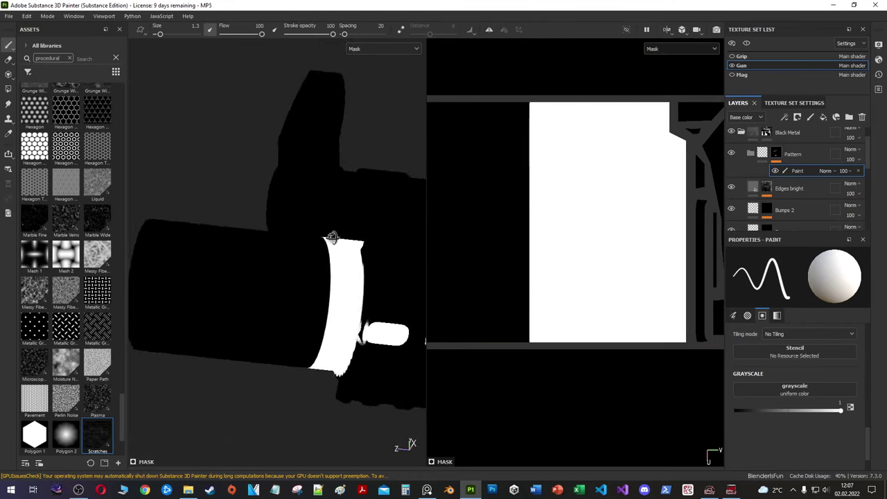
# Step: Set polygon fill to whole UV islands, return to the brush, and orbit to check the band mask
pyautogui.moveTo(330, 233)
pyautogui.keyDown('alt'); pyautogui.mouseDown()
pyautogui.moveTo(313, 284)
pyautogui.moveTo(293, 245)
pyautogui.mouseUp(); pyautogui.keyUp('alt')
pyautogui.press('4')
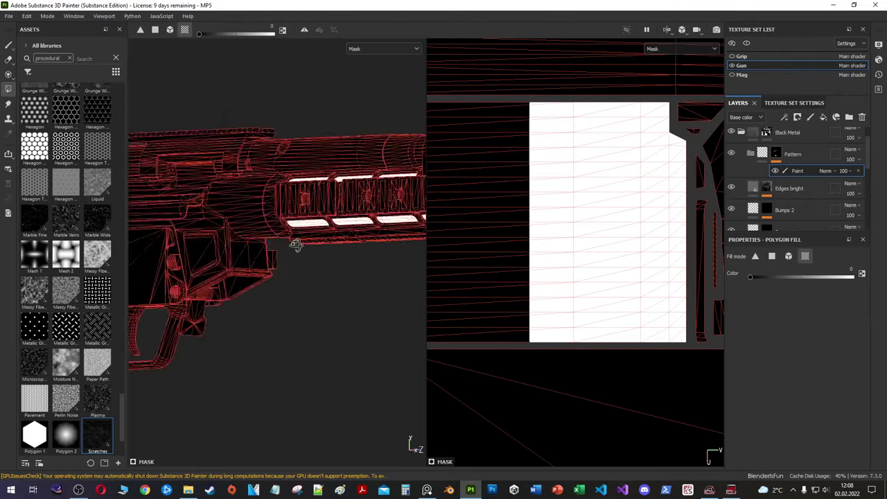
pyautogui.press('4')
pyautogui.scroll(2, 505, 322)
pyautogui.scroll(1, 526, 339)
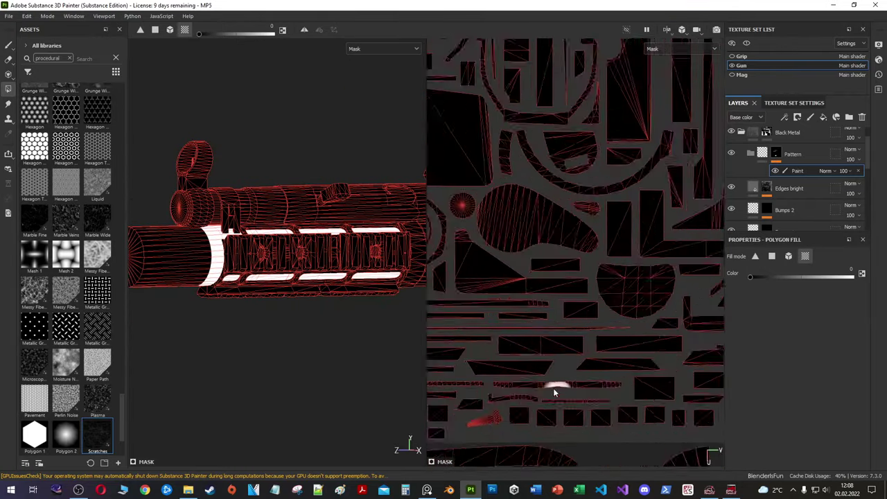
pyautogui.scroll(-1, 546, 354)
pyautogui.press('1')
pyautogui.scroll(-2, 624, 356)
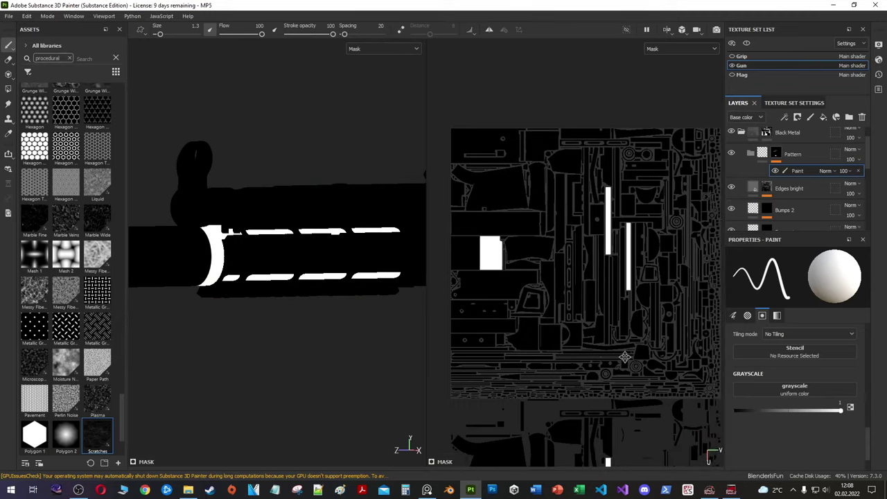
pyautogui.keyDown('alt'); pyautogui.moveTo(311, 277); pyautogui.dragTo(241, 283); pyautogui.keyUp('alt')
# Step: Add a fill layer named Pattern Bump above Edges bright and raise its height amount
pyautogui.rightClick(794, 200)
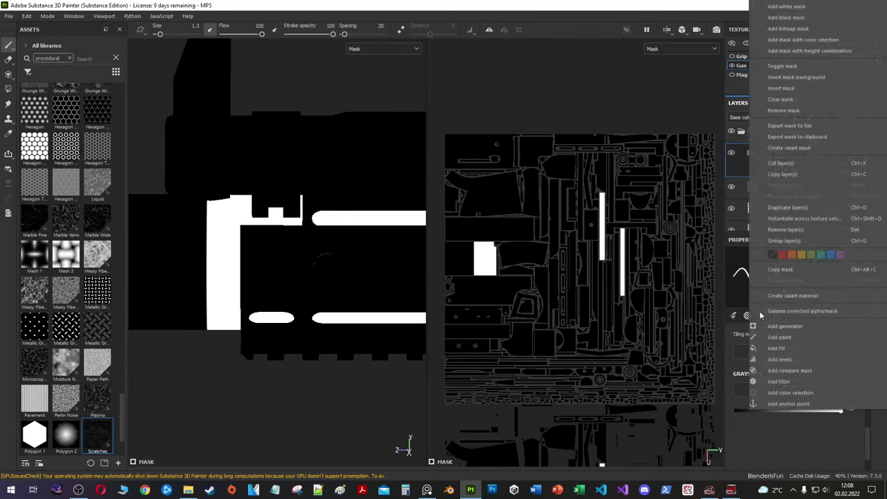
pyautogui.click(796, 191)
pyautogui.press('Return')
pyautogui.moveTo(735, 356); pyautogui.dragTo(788, 356)
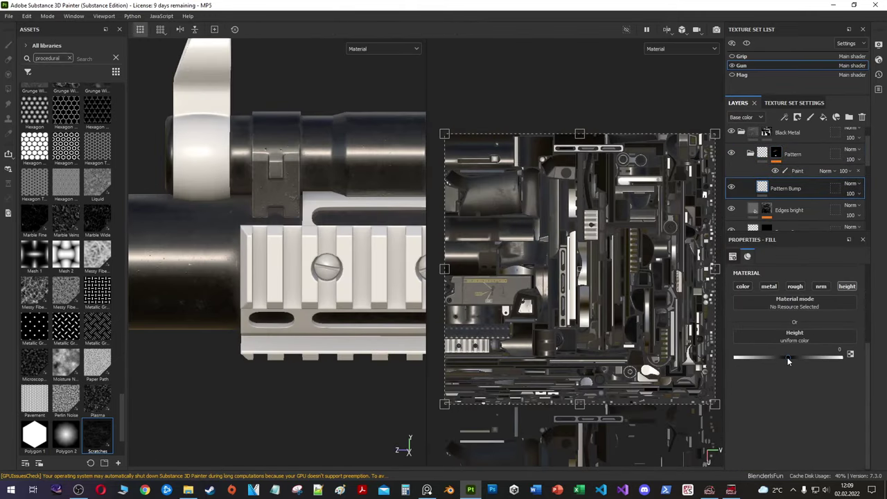
# Step: Give Pattern Bump a black mask with a fill, and return to the single 3D full-material view
pyautogui.rightClick(797, 187)
pyautogui.click(798, 202)
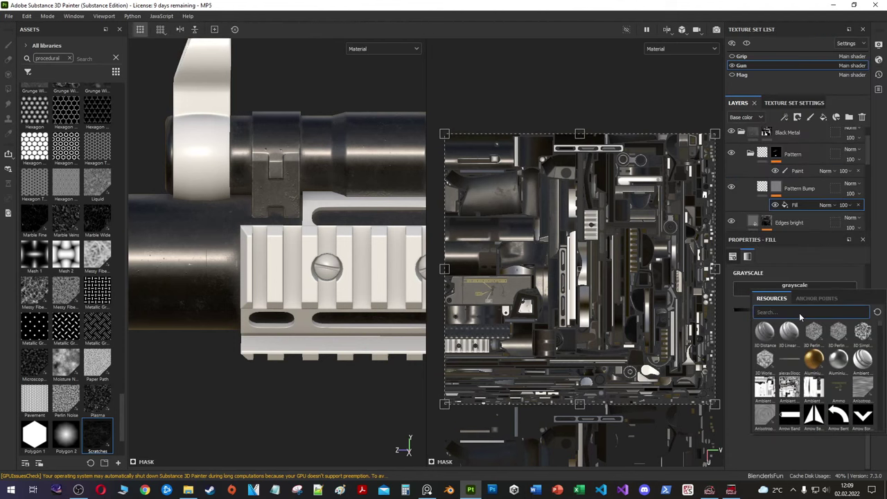
pyautogui.scroll(2, 277, 229)
pyautogui.click(681, 49)
pyautogui.press('F2')
pyautogui.click(680, 48)
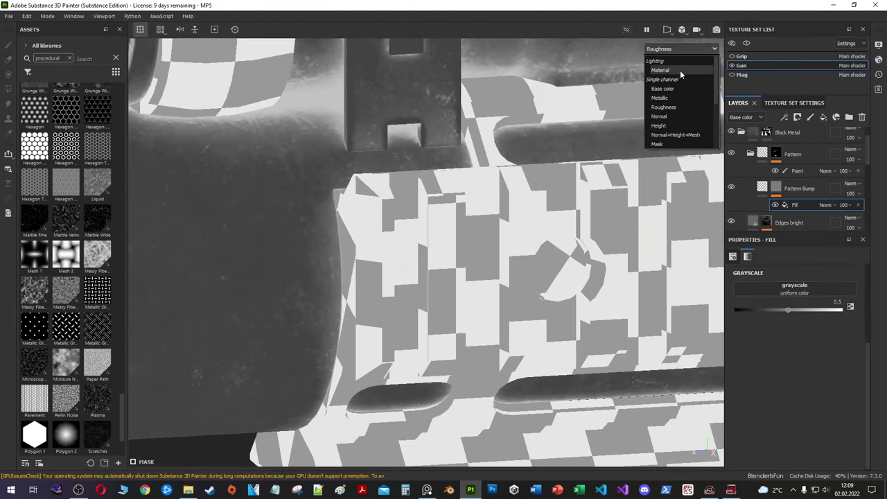
pyautogui.click(680, 70)
pyautogui.moveTo(485, 242)
pyautogui.keyDown('alt'); pyautogui.mouseDown()
pyautogui.moveTo(435, 270)
pyautogui.moveTo(388, 274)
pyautogui.mouseUp(); pyautogui.keyUp('alt')
pyautogui.scroll(1, 66, 277)
pyautogui.scroll(2, 66, 278)
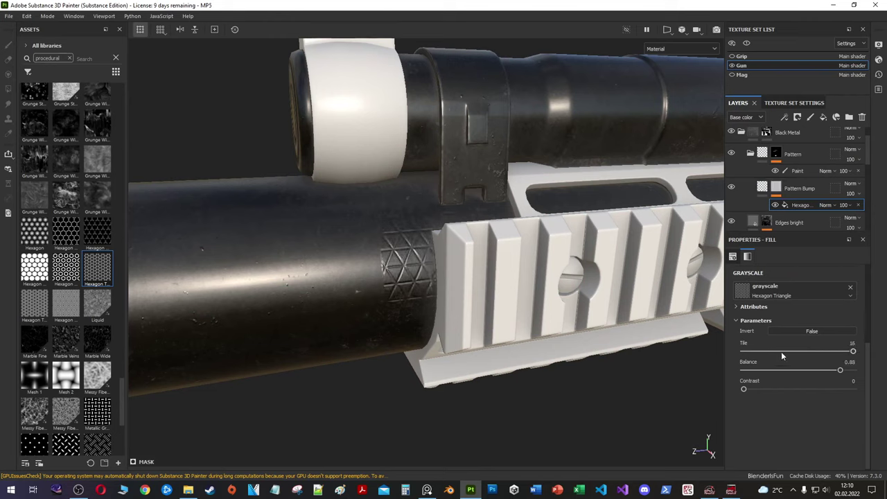
pyautogui.scroll(3, 780, 351)
pyautogui.moveTo(776, 333); pyautogui.dragTo(785, 333)
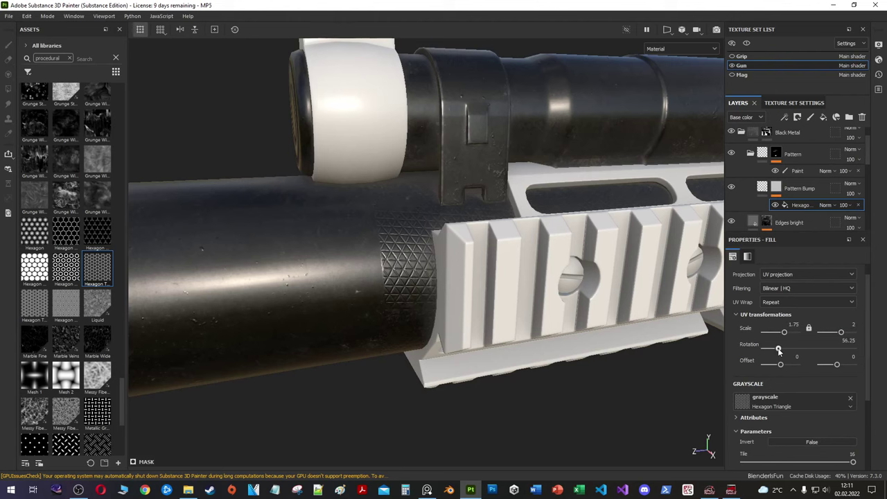
# Step: Search 'pattern' and put Tile Generator into the Pattern Bump mask fill
pyautogui.write('pattern')
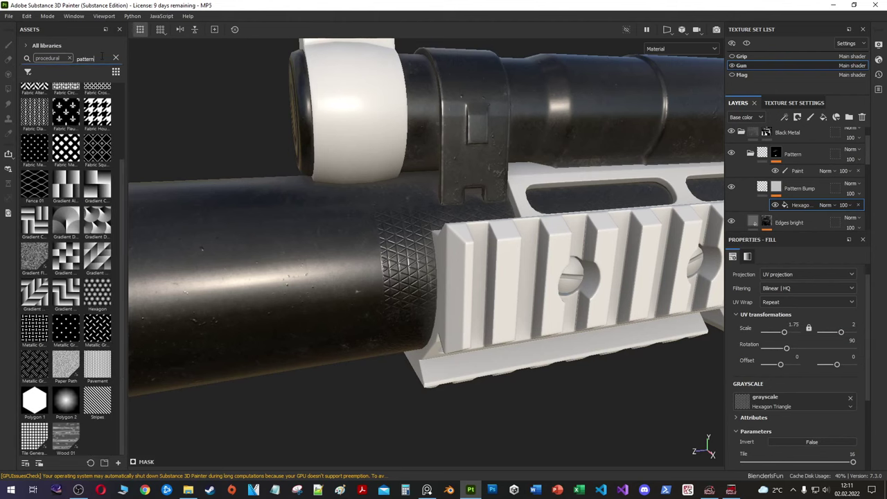
pyautogui.scroll(-5, 47, 188)
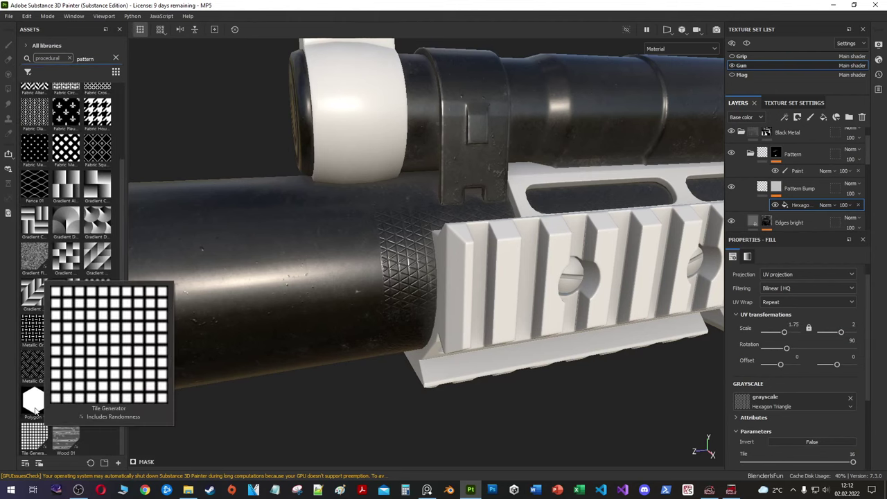
pyautogui.moveTo(35, 435); pyautogui.dragTo(88, 415)
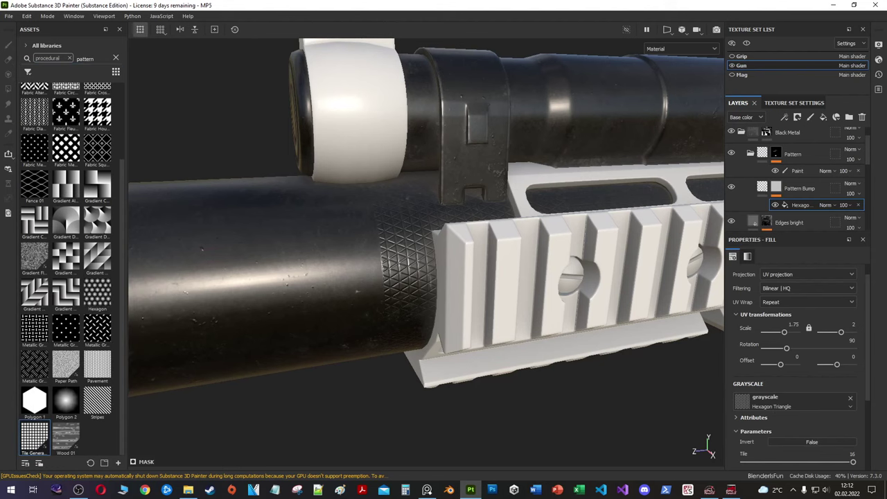
pyautogui.moveTo(771, 399); pyautogui.dragTo(771, 399)
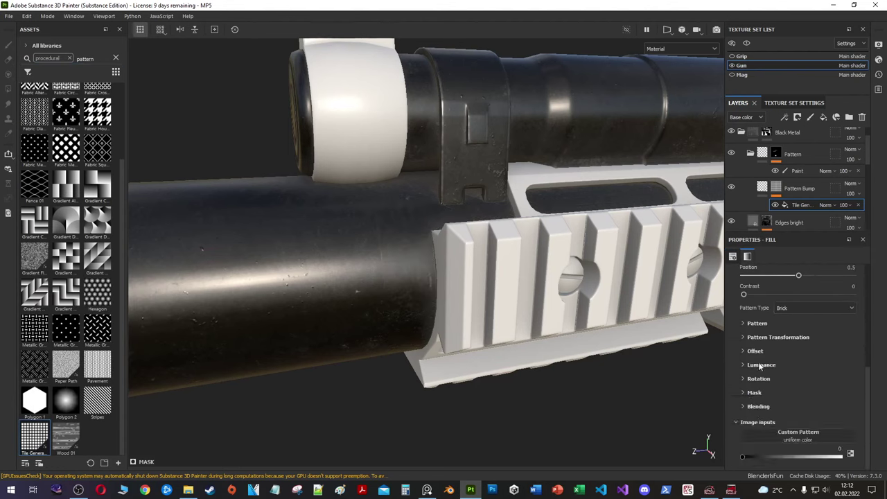
pyautogui.scroll(-5, 747, 327)
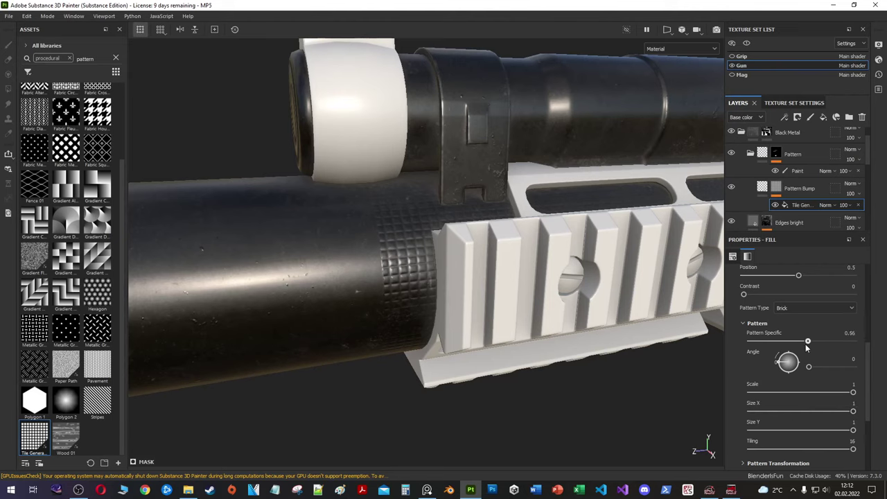
# Step: Set the Tile Generator pattern type to Square and preview the mask
pyautogui.click(803, 307)
pyautogui.click(795, 336)
pyautogui.scroll(5, 788, 313)
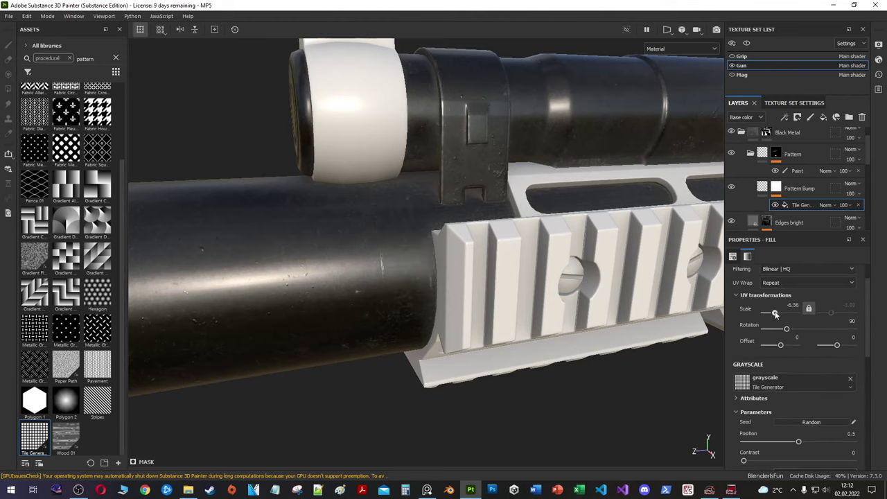
pyautogui.keyDown('alt'); pyautogui.click(775, 187); pyautogui.keyUp('alt')
pyautogui.click(801, 204)
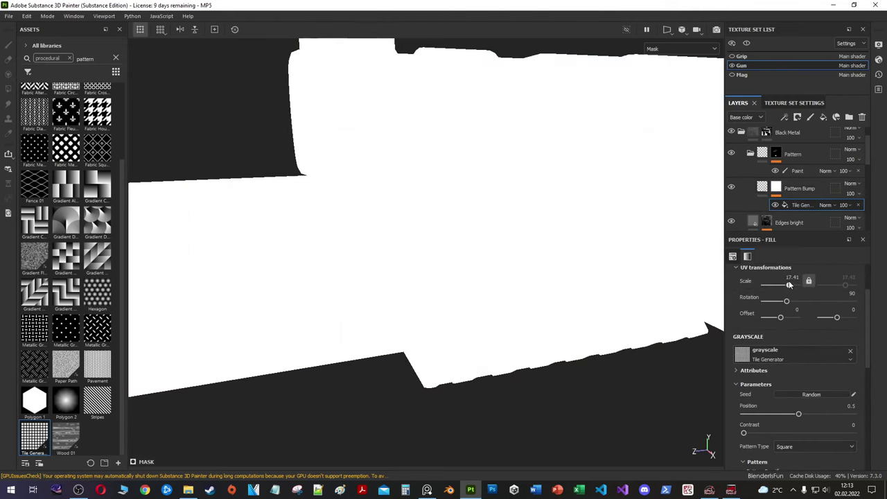
pyautogui.scroll(-2, 789, 285)
pyautogui.moveTo(798, 352)
pyautogui.mouseDown()
pyautogui.moveTo(766, 352)
pyautogui.moveTo(855, 378)
pyautogui.moveTo(844, 390)
pyautogui.mouseUp()
pyautogui.scroll(-3, 797, 360)
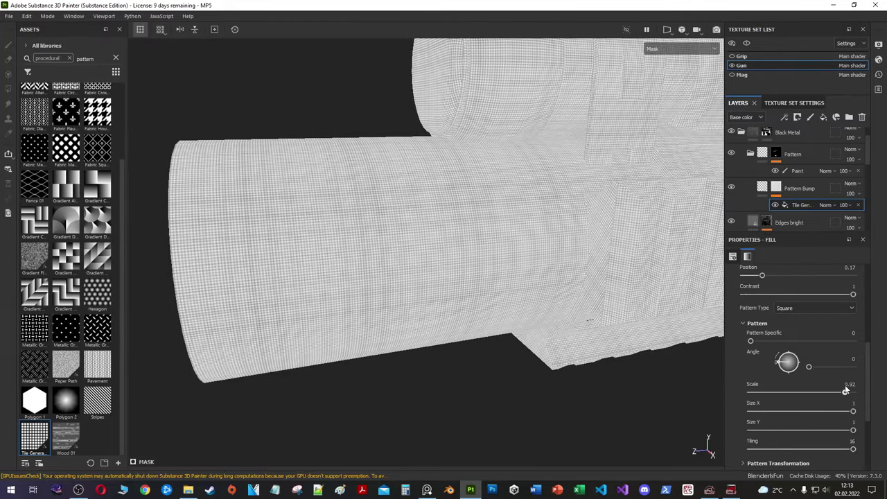
pyautogui.scroll(5, 762, 353)
# Step: Rotate the grid 45°, make UV scale uniform, and set 15 tiles across and 14 down
pyautogui.moveTo(786, 328); pyautogui.dragTo(775, 328)
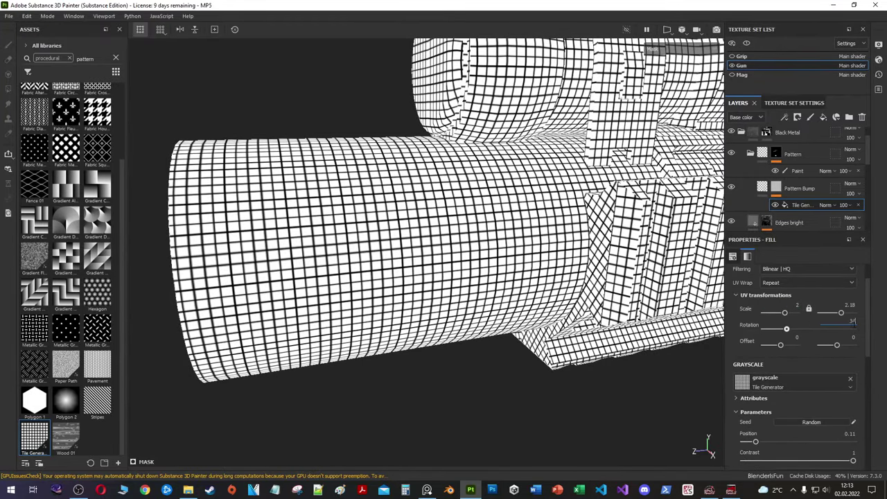
pyautogui.moveTo(841, 312); pyautogui.dragTo(840, 313)
pyautogui.click(808, 307)
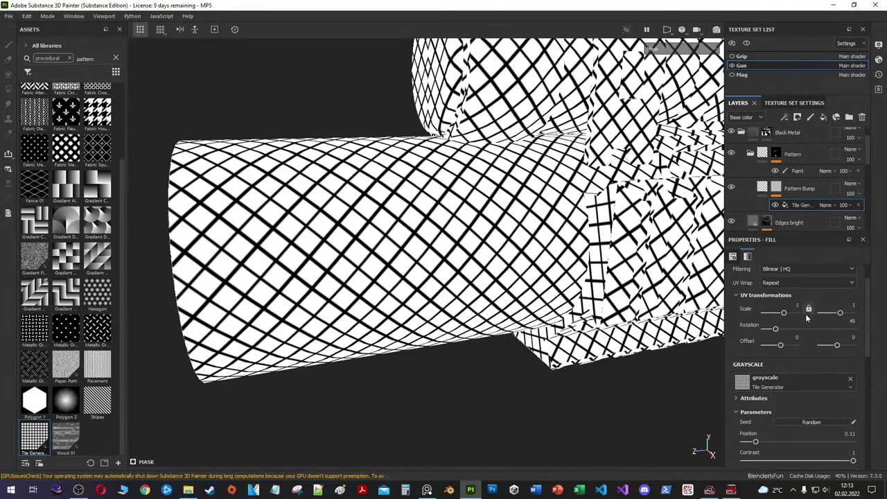
pyautogui.scroll(-3, 796, 346)
pyautogui.scroll(-3, 803, 374)
pyautogui.moveTo(802, 392)
pyautogui.mouseDown()
pyautogui.moveTo(788, 390)
pyautogui.moveTo(802, 390)
pyautogui.mouseUp()
pyautogui.moveTo(765, 315)
pyautogui.mouseDown()
pyautogui.moveTo(773, 314)
pyautogui.moveTo(771, 333)
pyautogui.moveTo(774, 314)
pyautogui.moveTo(750, 334)
pyautogui.moveTo(774, 333)
pyautogui.mouseUp()
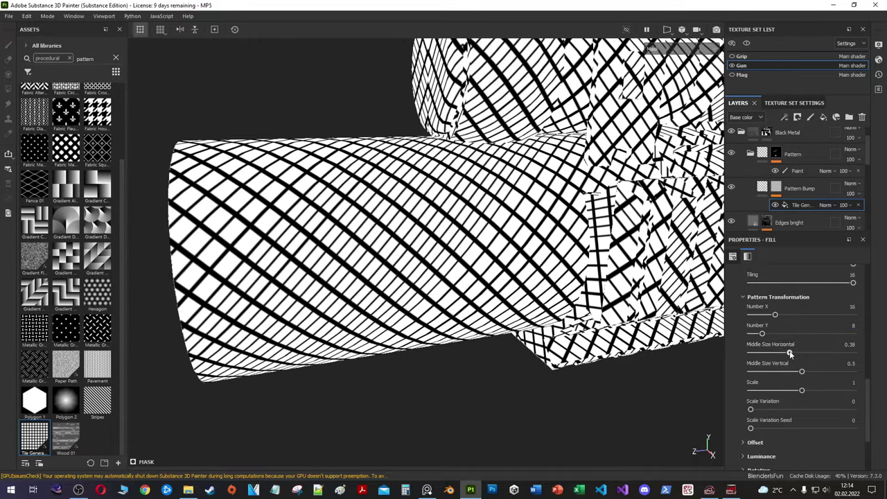
# Step: Adjust the pattern offset, set rotation back to 0 and reset free rotation to 0
pyautogui.click(754, 442)
pyautogui.scroll(-3, 817, 337)
pyautogui.scroll(-2, 753, 318)
pyautogui.scroll(3, 769, 333)
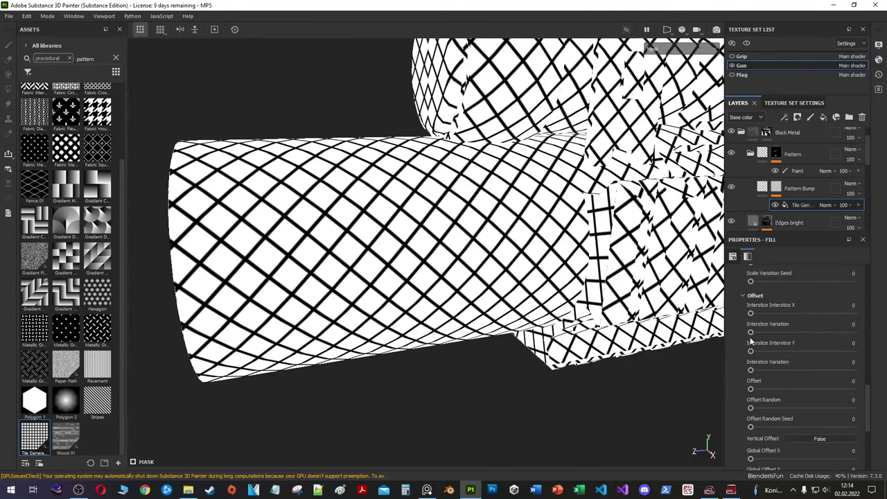
pyautogui.scroll(3, 783, 339)
pyautogui.scroll(1, 794, 343)
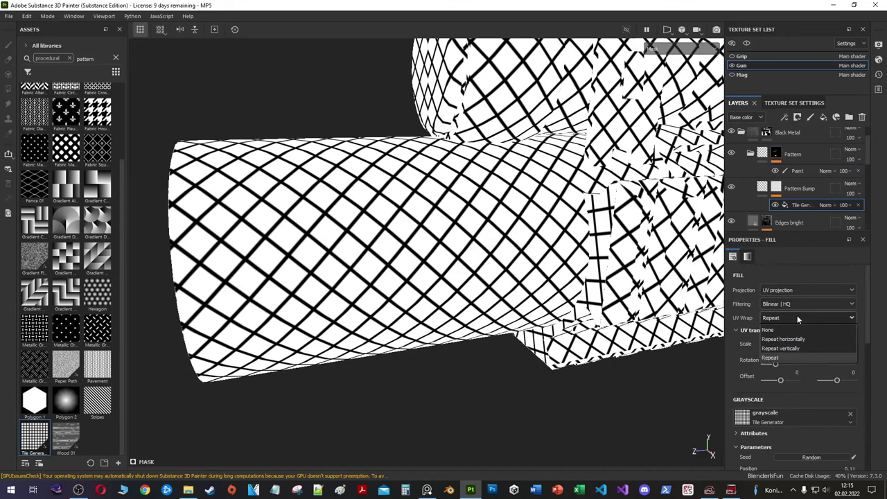
pyautogui.moveTo(839, 347); pyautogui.dragTo(837, 349)
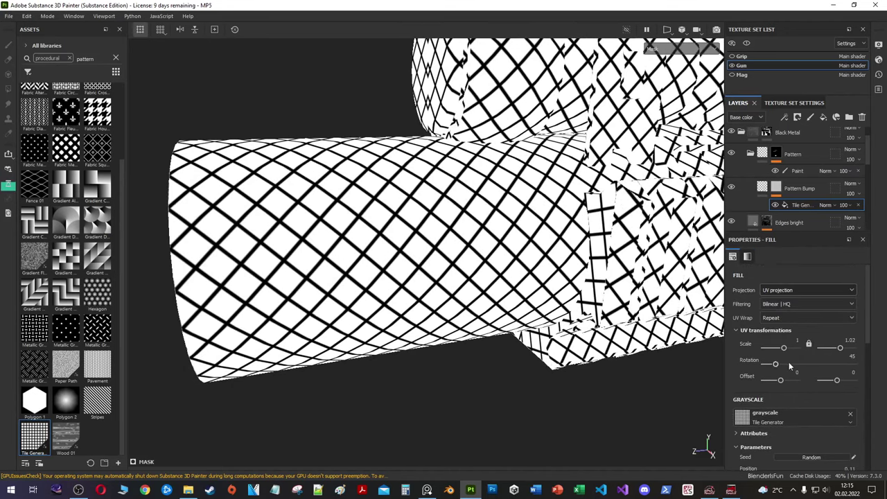
pyautogui.moveTo(788, 362); pyautogui.dragTo(749, 369)
pyautogui.click(836, 343)
pyautogui.scroll(-2, 809, 352)
pyautogui.scroll(-5, 797, 360)
pyautogui.click(746, 352)
pyautogui.scroll(1, 746, 352)
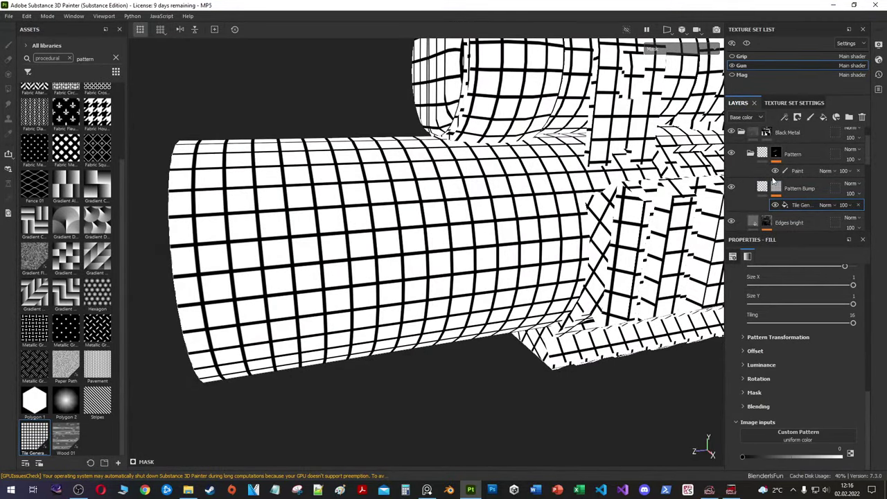
# Step: Undo the tile edits back to the Hexagon Triangle pattern at 1.5 scale
pyautogui.hotkey('ctrl', 'z')
pyautogui.hotkey('ctrl', 'z')
pyautogui.hotkey('ctrl', 'z')
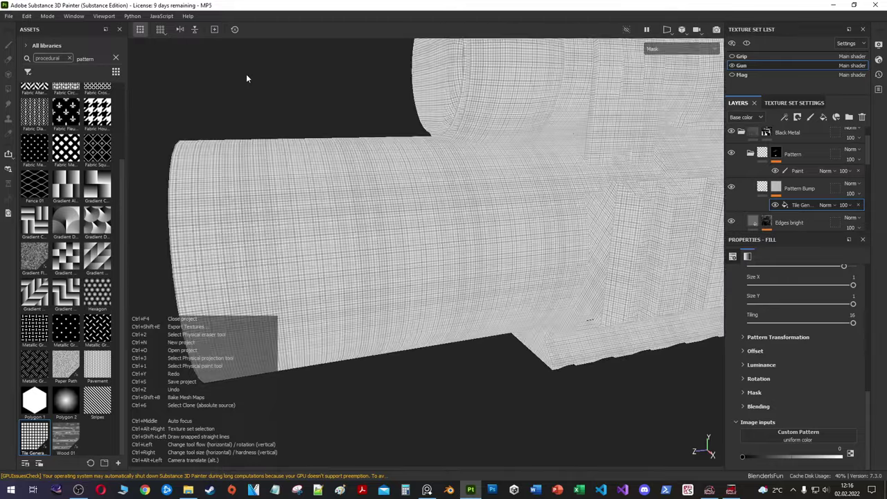
pyautogui.hotkey('ctrl', 'z')
pyautogui.hotkey('ctrl', 'z')
pyautogui.hotkey('ctrl', 'z')
pyautogui.hotkey('ctrl', 'z')
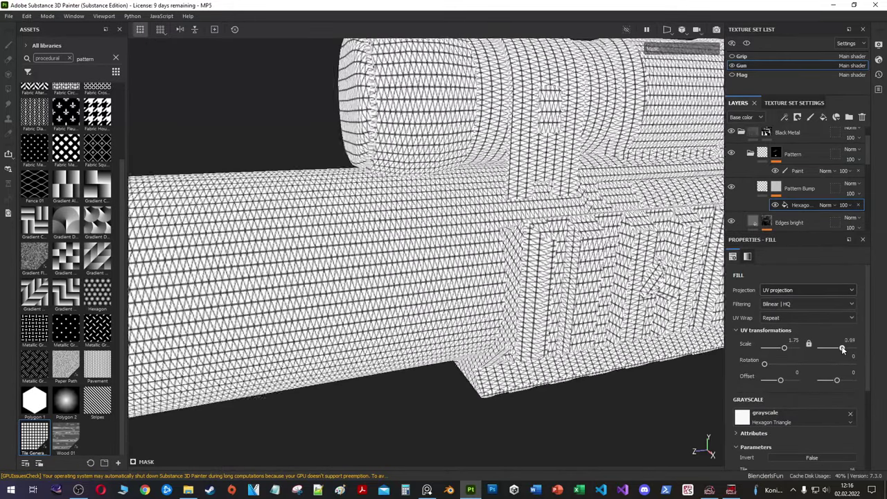
pyautogui.hotkey('ctrl', 'z')
pyautogui.hotkey('ctrl', 'z')
pyautogui.hotkey('ctrl', 'z')
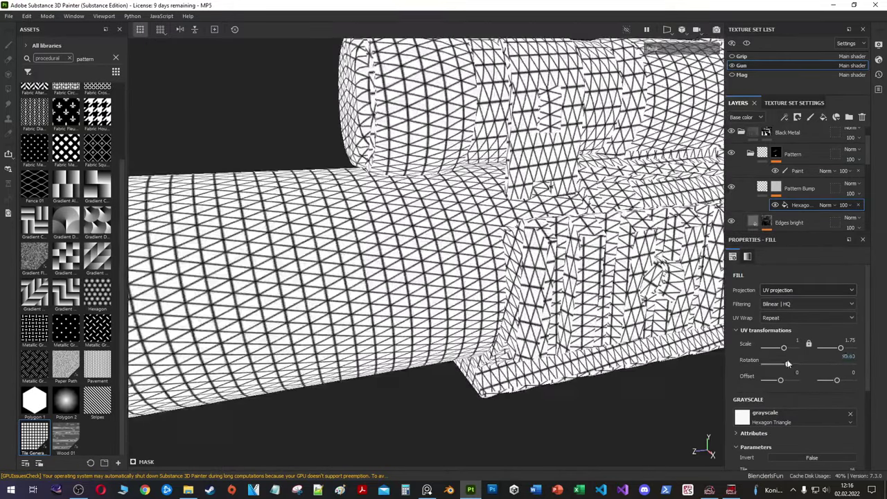
pyautogui.hotkey('ctrl', 'z')
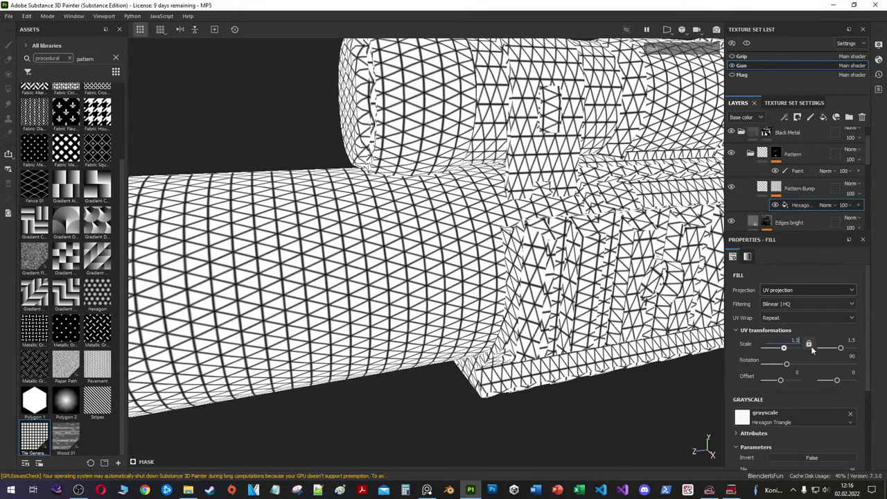
pyautogui.hotkey('ctrl', 'z')
pyautogui.hotkey('ctrl', 'z')
pyautogui.hotkey('ctrl', 'z')
# Step: Enable roughness on Pattern Bump and invert its height so the knurl recesses
pyautogui.scroll(3, 504, 258)
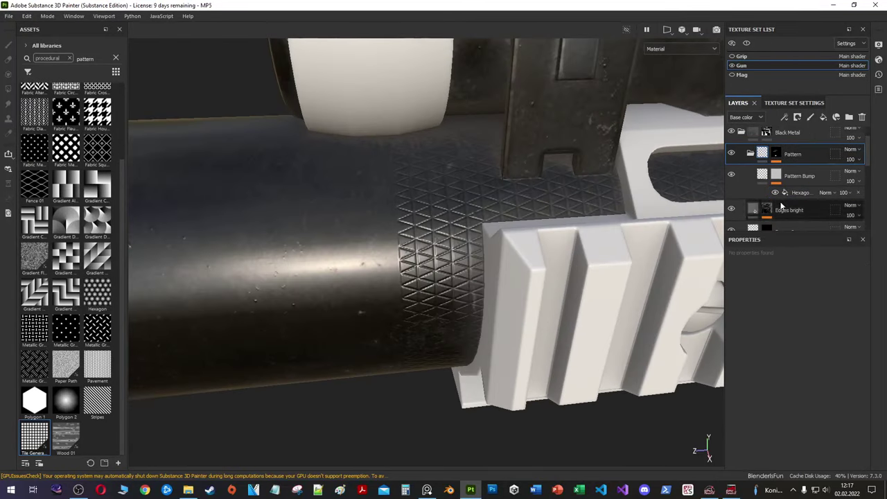
pyautogui.click(795, 363)
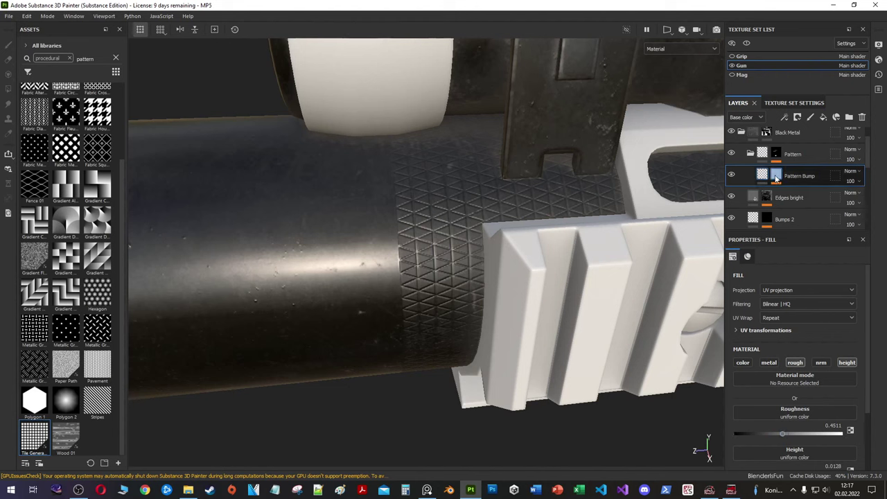
pyautogui.scroll(-2, 814, 404)
pyautogui.click(787, 397)
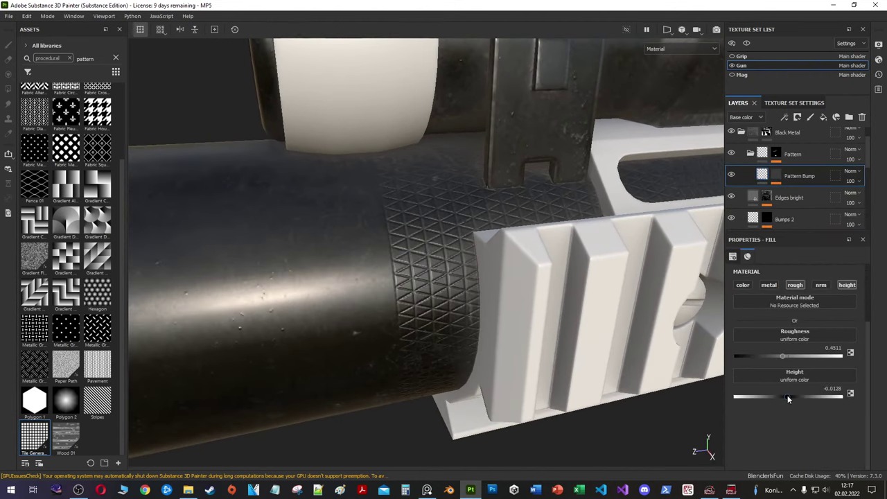
# Step: Enable grey base colour and metallic, and lower roughness to about 0.34
pyautogui.click(742, 285)
pyautogui.click(810, 348)
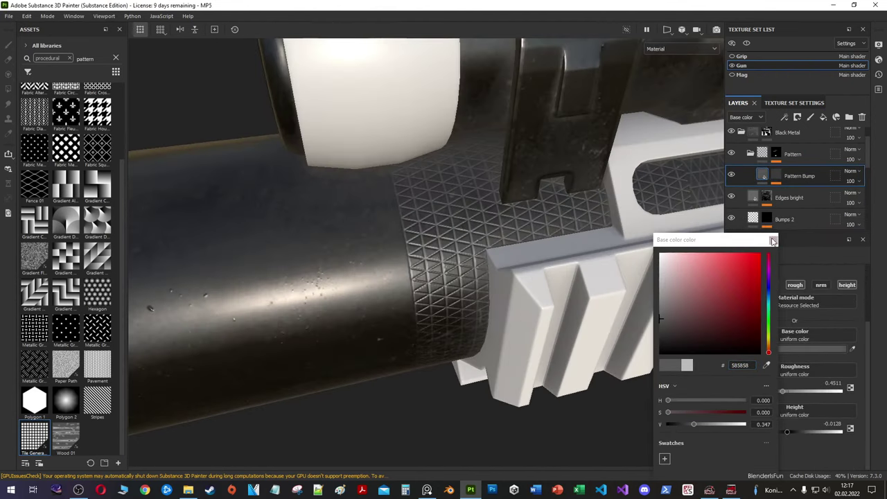
pyautogui.click(773, 240)
pyautogui.click(772, 285)
pyautogui.moveTo(780, 431); pyautogui.dragTo(770, 431)
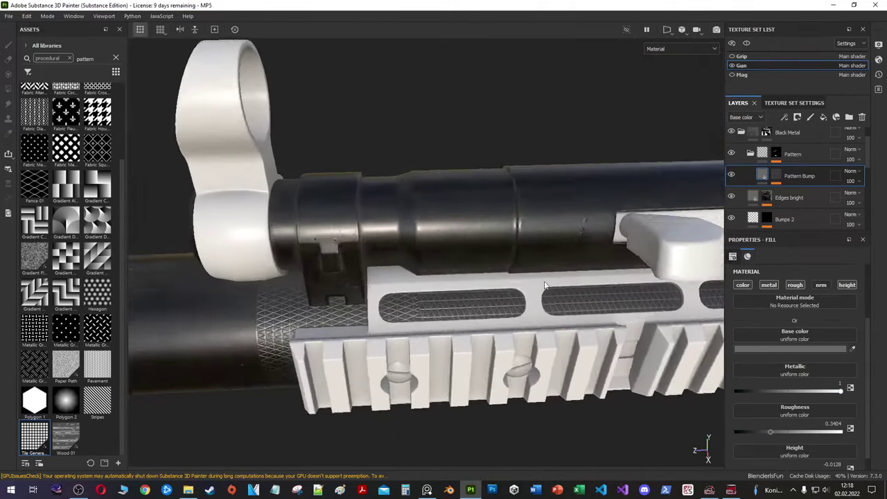
pyautogui.keyDown('alt'); pyautogui.moveTo(545, 286); pyautogui.dragTo(517, 234); pyautogui.keyUp('alt')
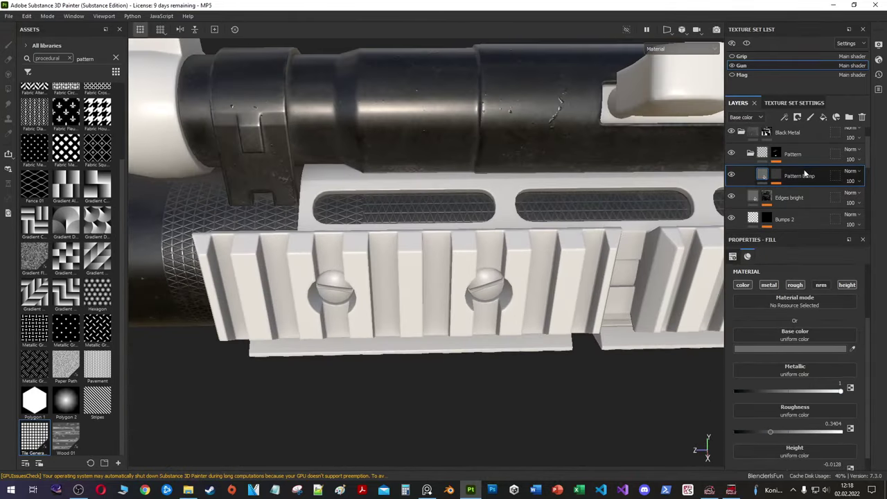
# Step: Duplicate Pattern Bump and add a paint effect above the copy's Hexagon fill
pyautogui.rightClick(805, 173)
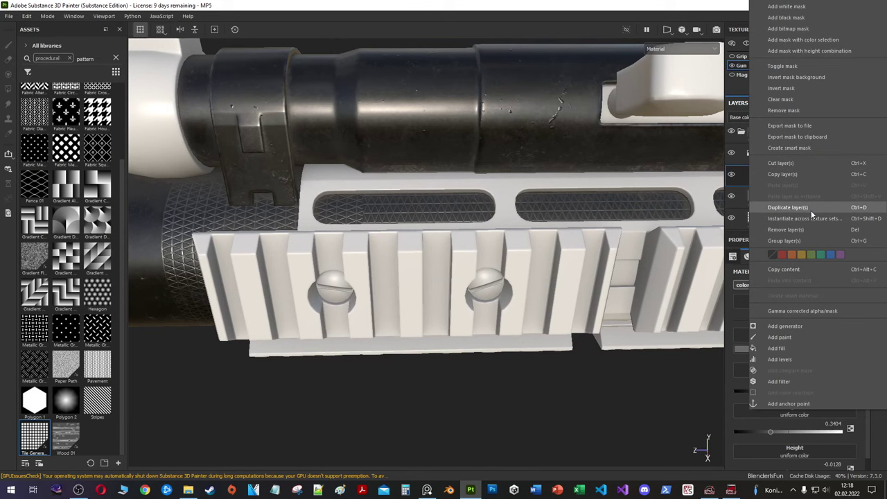
pyautogui.click(810, 210)
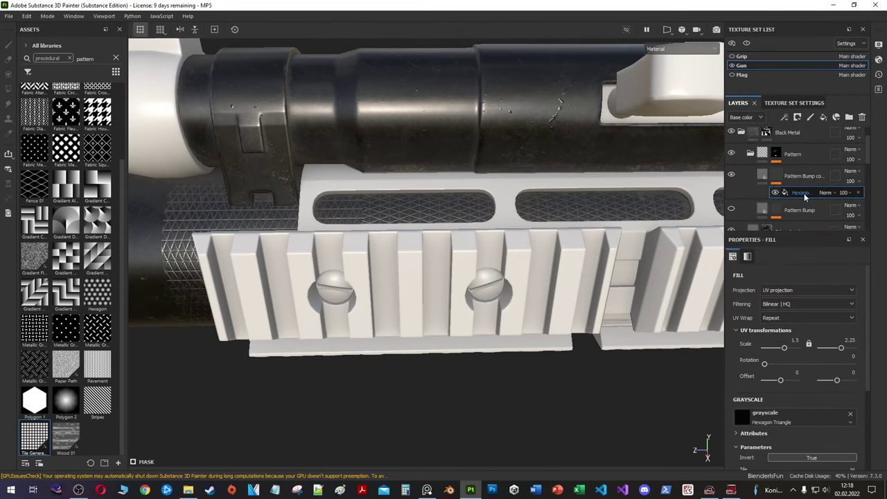
pyautogui.rightClick(805, 196)
pyautogui.click(808, 321)
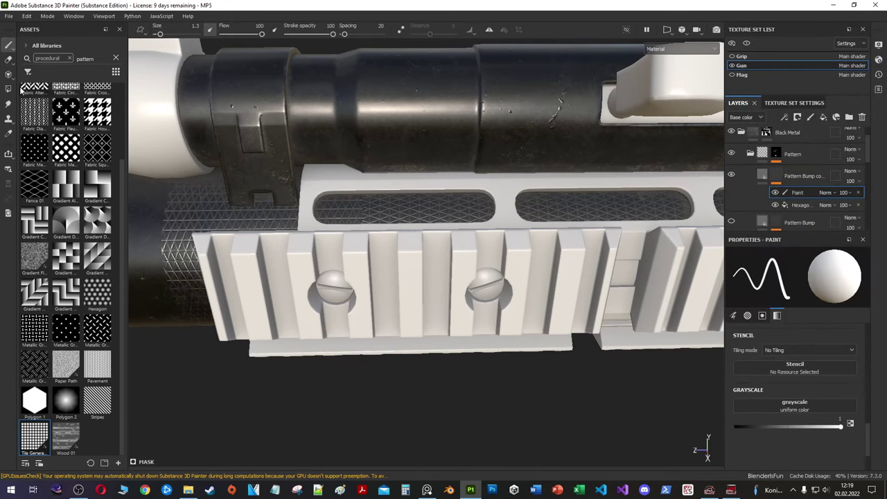
pyautogui.press('4')
pyautogui.rightClick(758, 170)
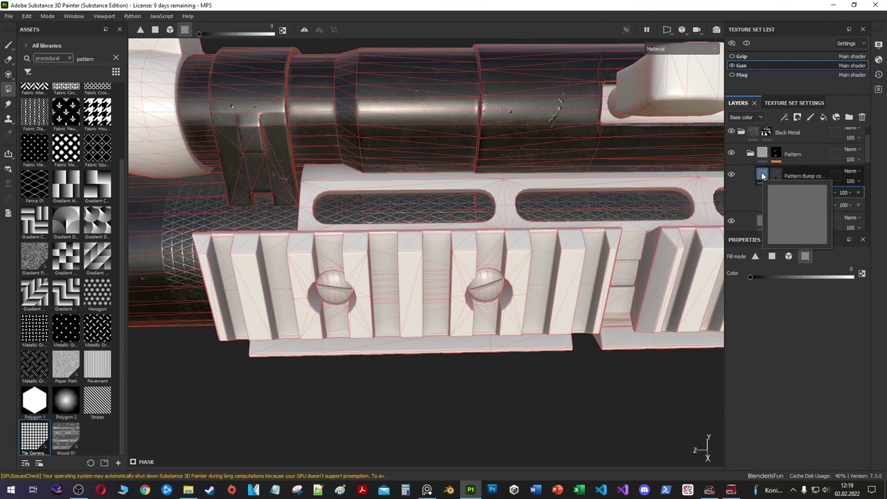
pyautogui.click(795, 216)
pyautogui.hotkey('ctrl', 'y')
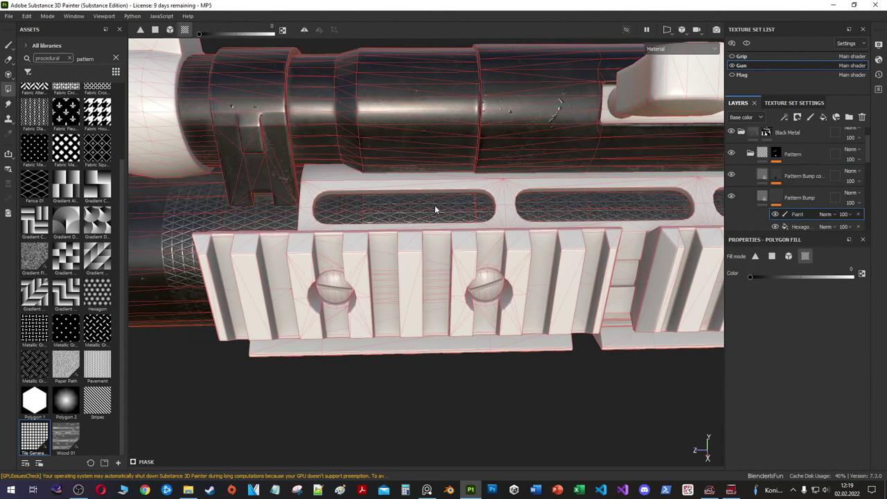
# Step: Set the Hexagon fill's UV offset to 0.0905 / -0.2103 to fit the handguard slots
pyautogui.keyDown('alt'); pyautogui.moveTo(434, 205); pyautogui.dragTo(701, 450); pyautogui.keyUp('alt')
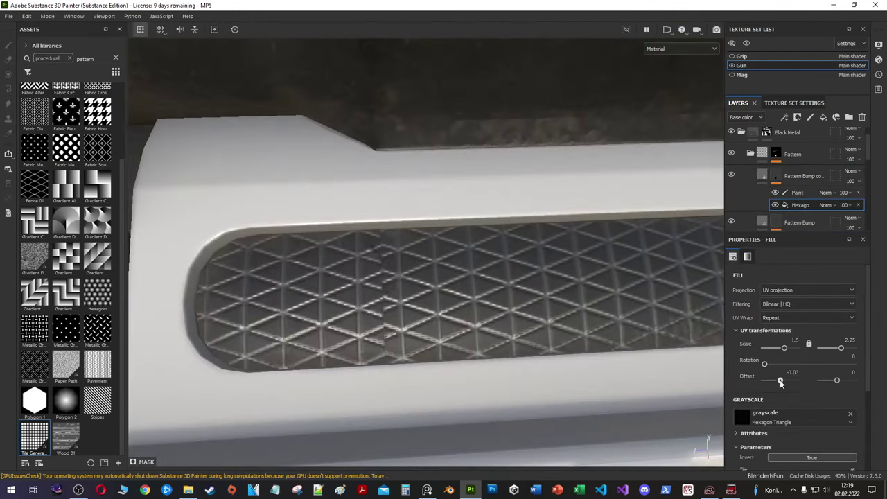
pyautogui.moveTo(841, 380)
pyautogui.mouseDown()
pyautogui.moveTo(781, 380)
pyautogui.moveTo(835, 379)
pyautogui.mouseUp()
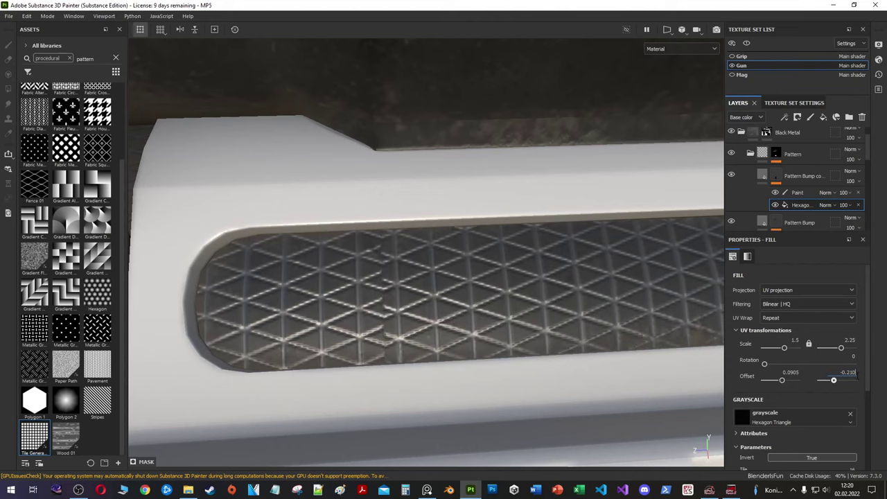
pyautogui.write('3')
pyautogui.press('Return')
pyautogui.scroll(5, 452, 288)
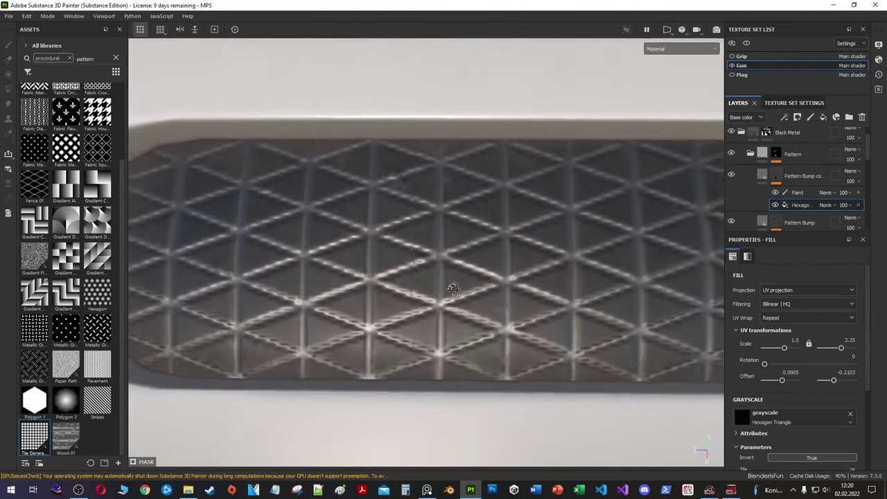
pyautogui.moveTo(833, 380); pyautogui.dragTo(835, 380)
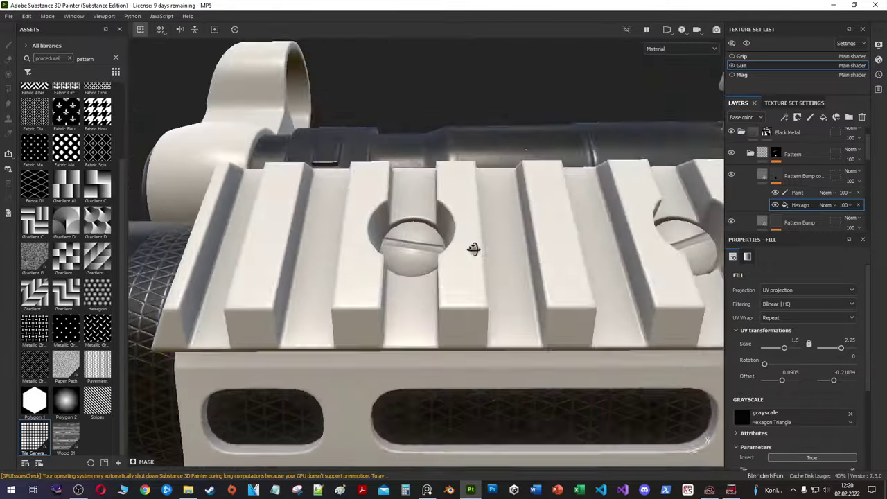
pyautogui.keyDown('alt'); pyautogui.moveTo(471, 251); pyautogui.dragTo(811, 196); pyautogui.keyUp('alt')
# Step: Review the Pattern folder and Bumps 1 layer, and orbit to a flat side view of the gun
pyautogui.click(784, 183)
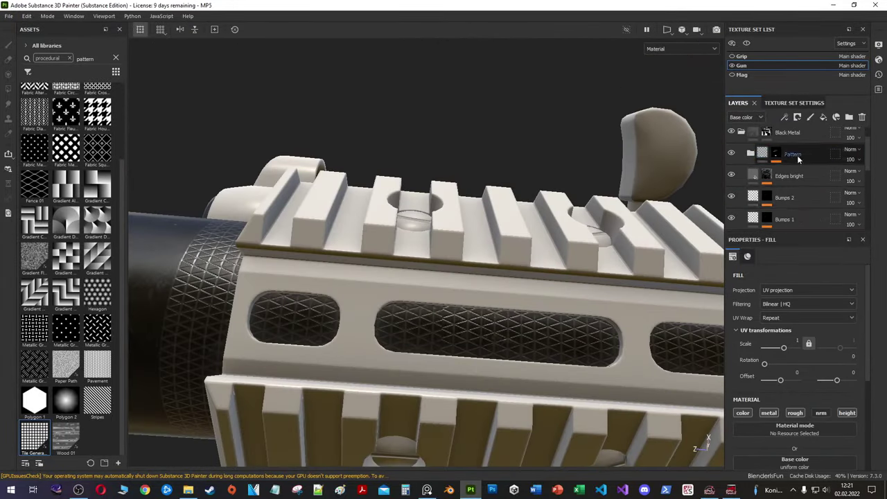
pyautogui.scroll(-5, 738, 171)
pyautogui.click(757, 167)
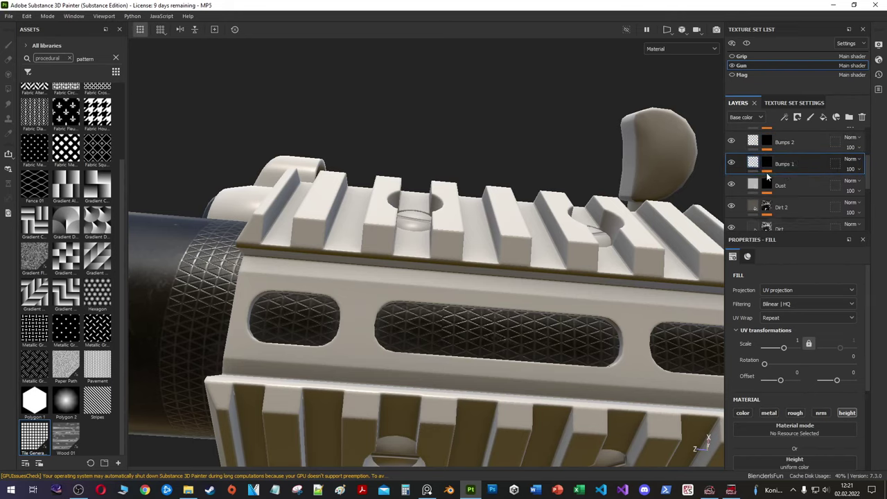
pyautogui.scroll(-2, 797, 180)
pyautogui.moveTo(589, 333)
pyautogui.keyDown('alt'); pyautogui.mouseDown()
pyautogui.moveTo(478, 368)
pyautogui.moveTo(291, 249)
pyautogui.mouseUp(); pyautogui.keyUp('alt')
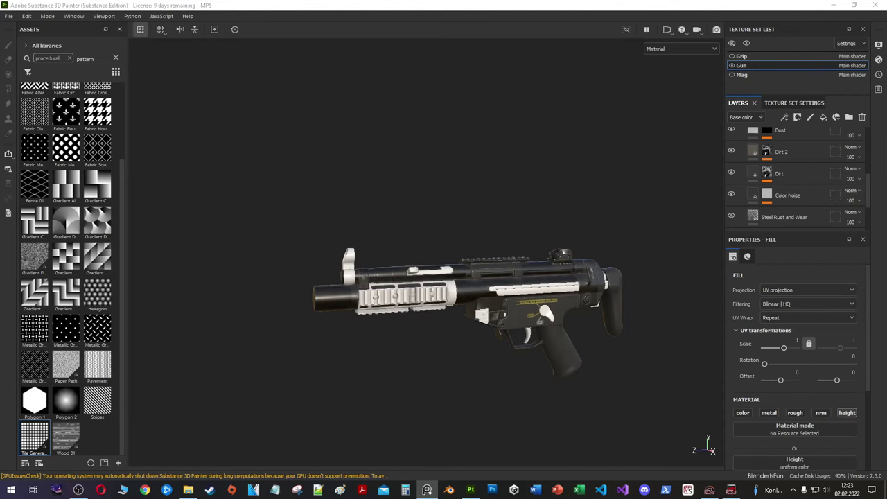
pyautogui.scroll(3, 362, 282)
pyautogui.scroll(2, 439, 310)
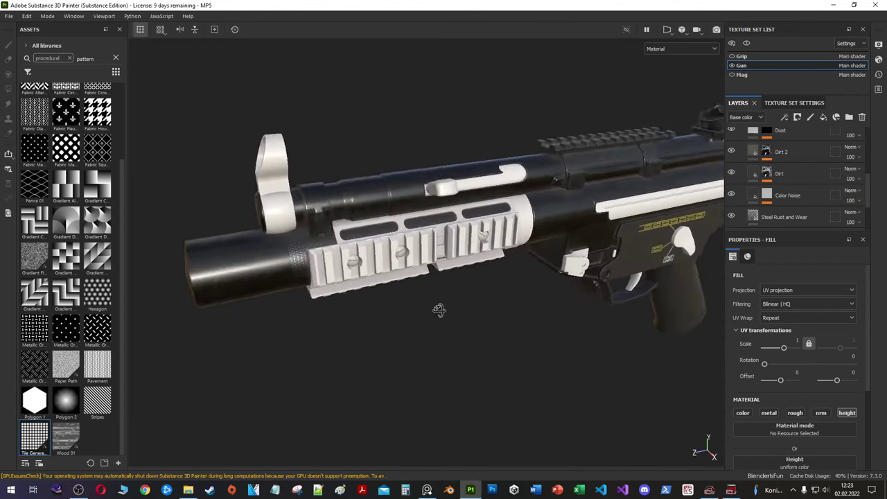
pyautogui.keyDown('alt'); pyautogui.moveTo(438, 310); pyautogui.dragTo(427, 490); pyautogui.keyUp('alt')
pyautogui.scroll(3, 582, 311)
pyautogui.scroll(3, 743, 130)
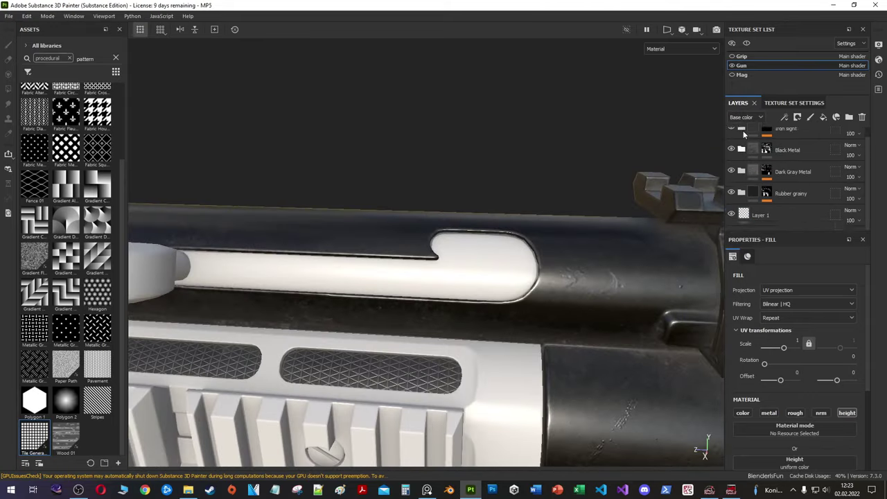
# Step: Create the Silver metal folder in the stack and add a paint layer inside it
pyautogui.click(803, 181)
pyautogui.scroll(3, 809, 159)
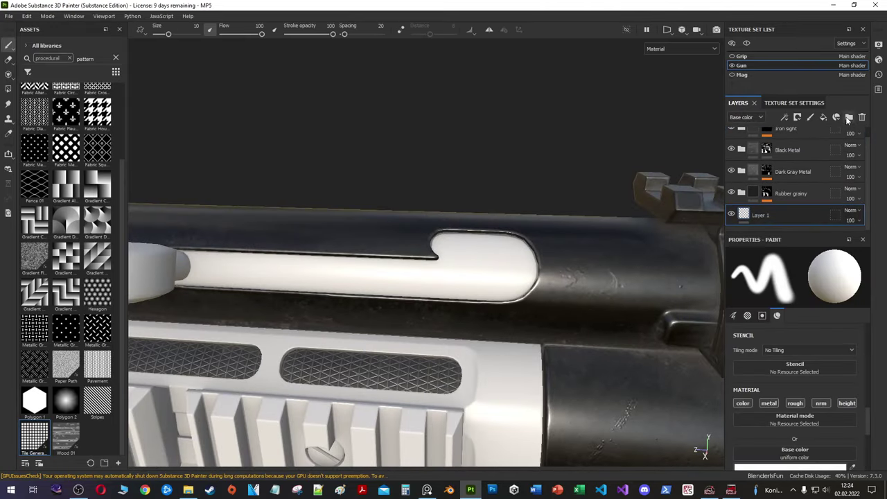
pyautogui.hotkey('ctrl', 'g')
pyautogui.rightClick(771, 217)
pyautogui.click(805, 227)
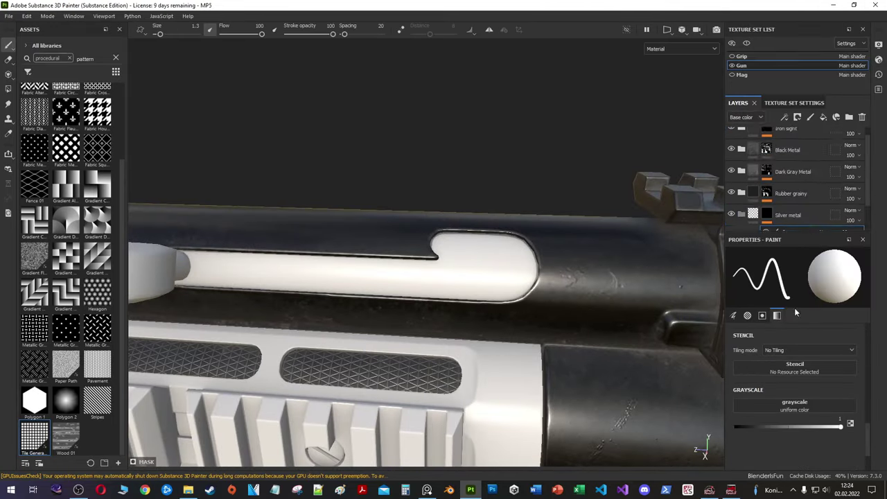
# Step: Switch to polygon fill, select the empty Layer 1, and search assets for 'metal'
pyautogui.press('4')
pyautogui.keyDown('alt'); pyautogui.moveTo(436, 276); pyautogui.dragTo(388, 264); pyautogui.keyUp('alt')
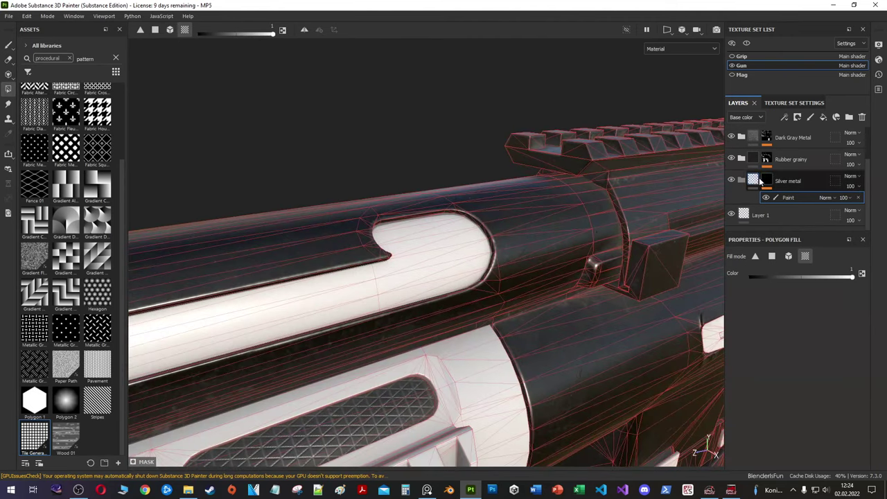
pyautogui.rightClick(762, 176)
pyautogui.click(775, 218)
pyautogui.hotkey('ctrl', 'z')
pyautogui.click(115, 57)
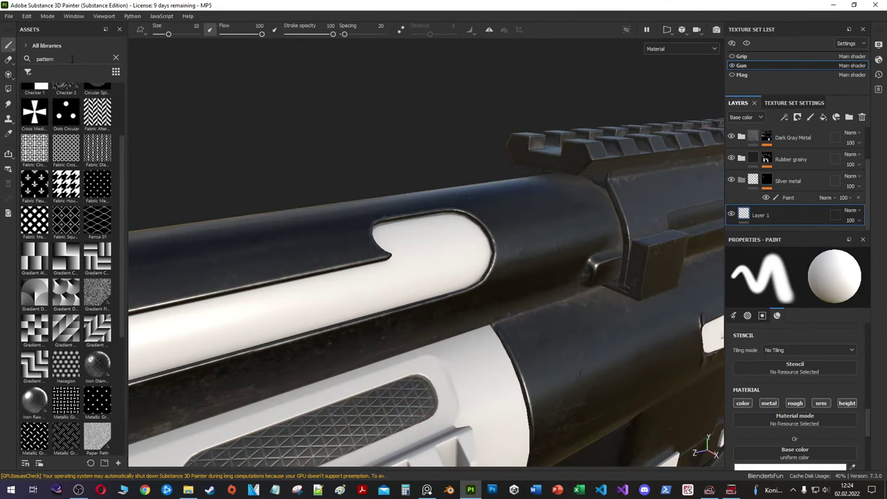
pyautogui.write('metal')
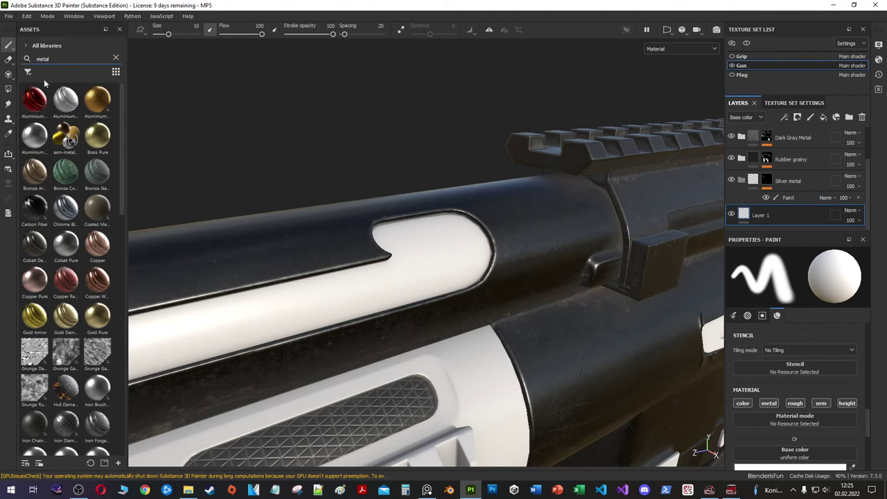
# Step: Apply Iron Brushed to Layer 1 with Finish Scale 8 and a darker metal colour
pyautogui.scroll(-1, 62, 235)
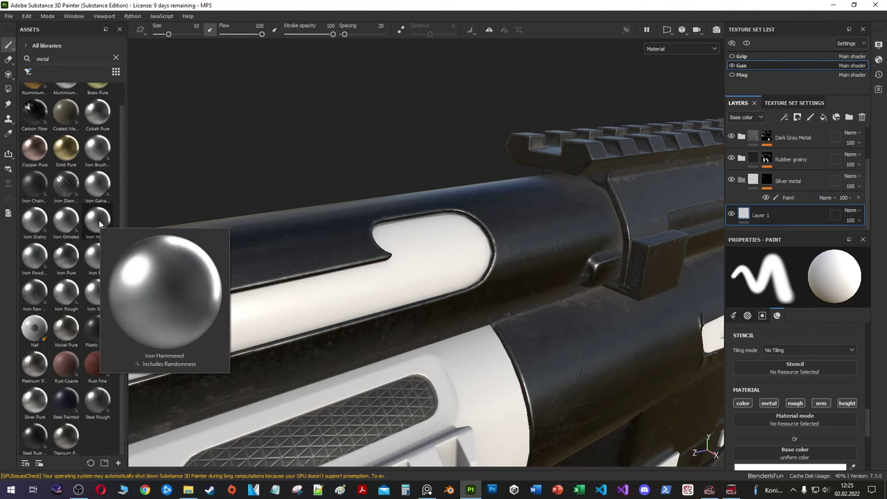
pyautogui.moveTo(97, 149); pyautogui.dragTo(759, 215)
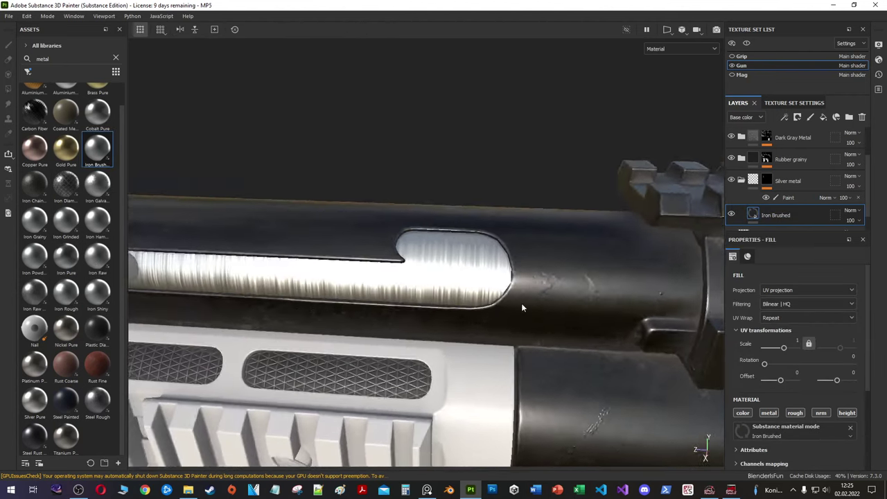
pyautogui.scroll(-3, 769, 377)
pyautogui.scroll(-2, 773, 409)
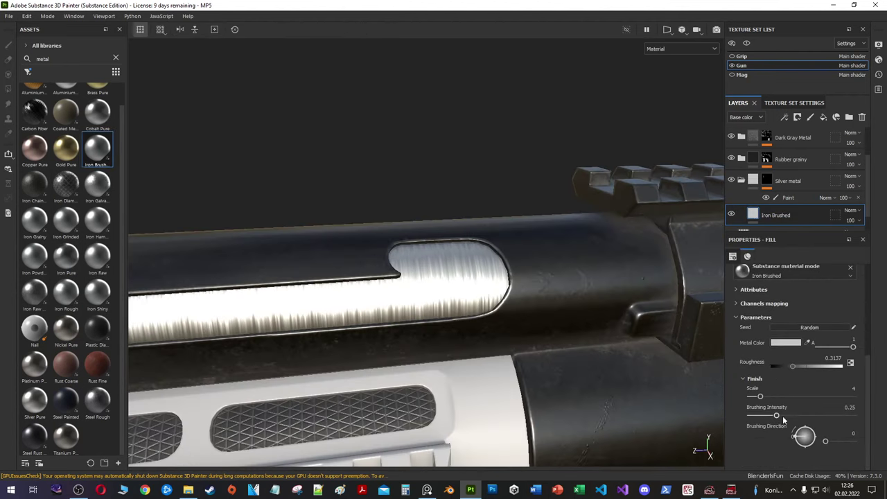
pyautogui.moveTo(756, 398); pyautogui.dragTo(774, 397)
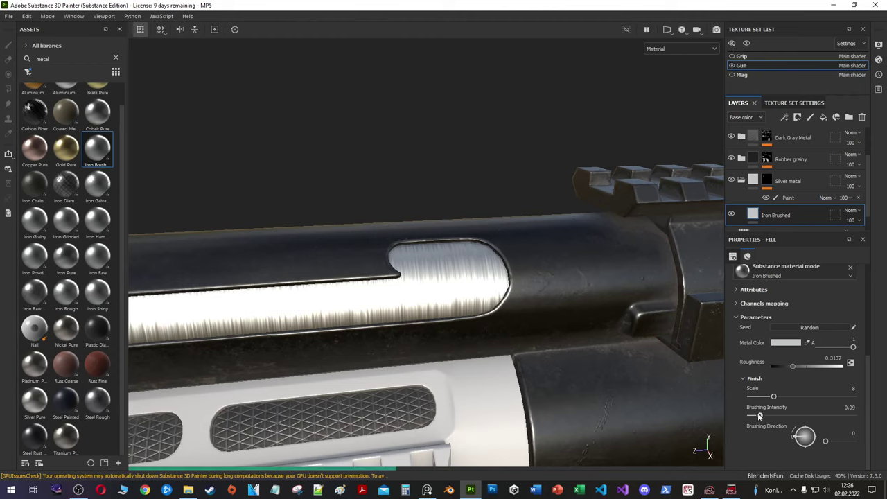
pyautogui.click(785, 342)
pyautogui.moveTo(732, 424); pyautogui.dragTo(721, 424)
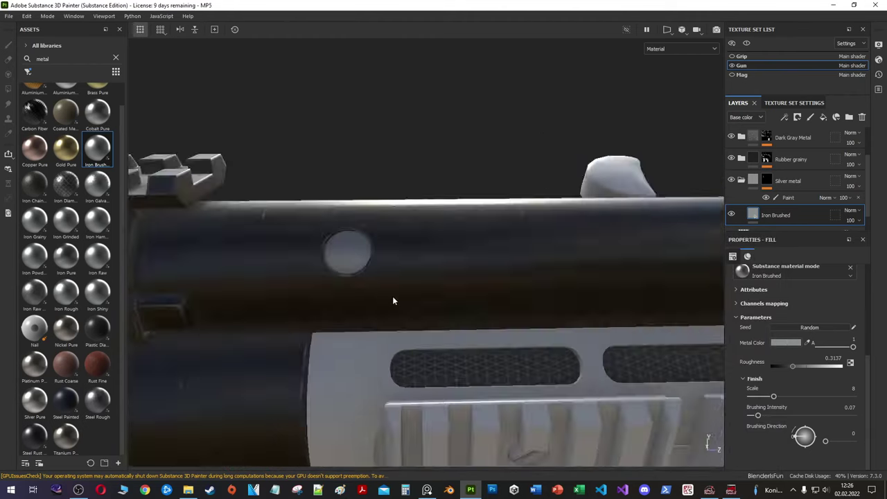
pyautogui.keyDown('alt'); pyautogui.moveTo(392, 296); pyautogui.dragTo(519, 259); pyautogui.keyUp('alt')
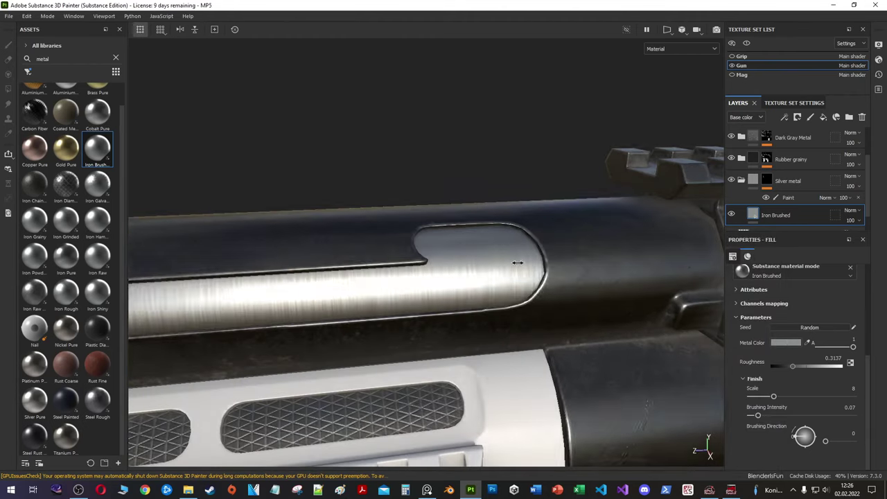
pyautogui.rightClick(783, 215)
# Step: Add a fill layer named 'Roughness' above Iron Brushed and give it a mask
pyautogui.click(809, 163)
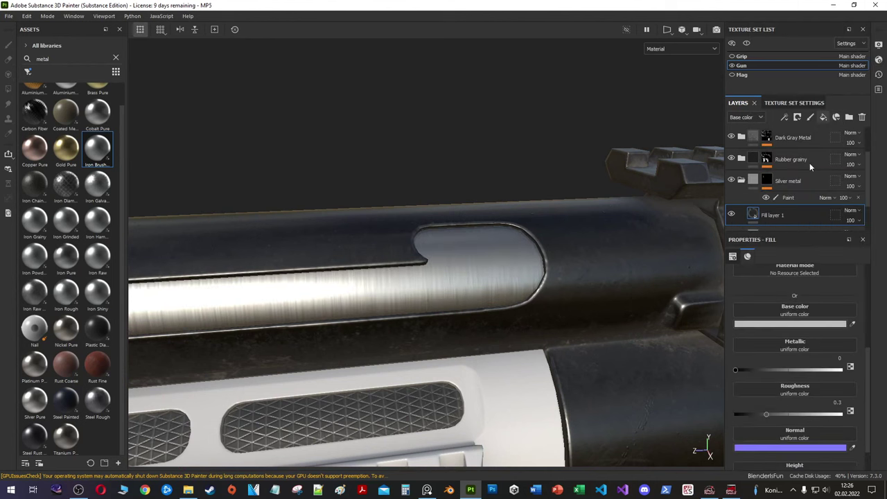
pyautogui.doubleClick(773, 214)
pyautogui.write('Roughness')
pyautogui.press('Return')
pyautogui.rightClick(773, 185)
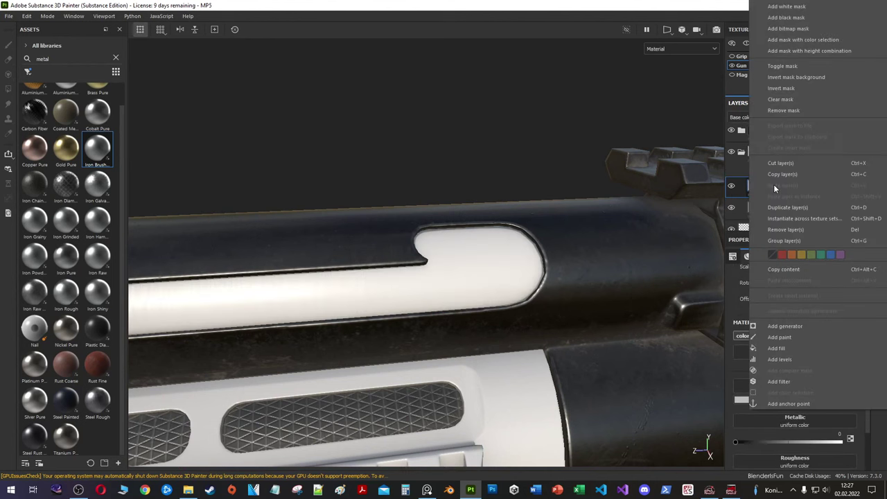
pyautogui.press('Escape')
pyautogui.rightClick(757, 186)
pyautogui.click(808, 300)
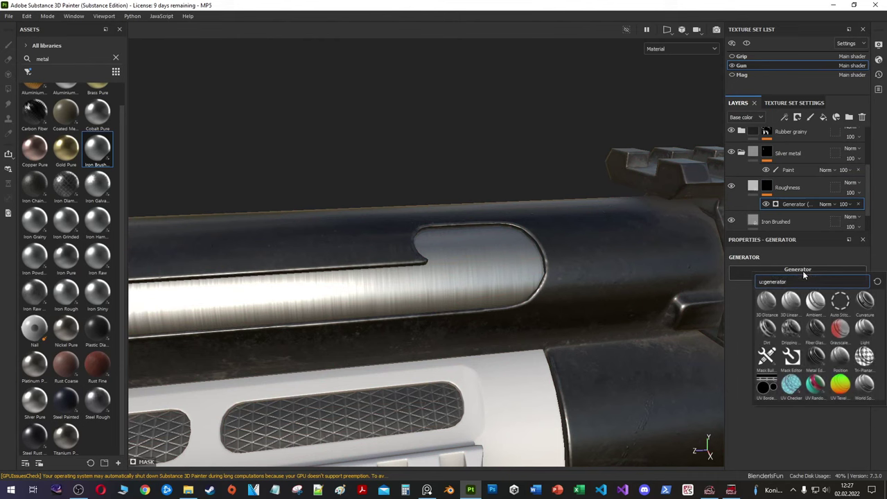
# Step: Fill the Roughness mask with Grunge Dirt Muddy and add a Sharpen filter
pyautogui.rightClick(769, 186)
pyautogui.click(791, 319)
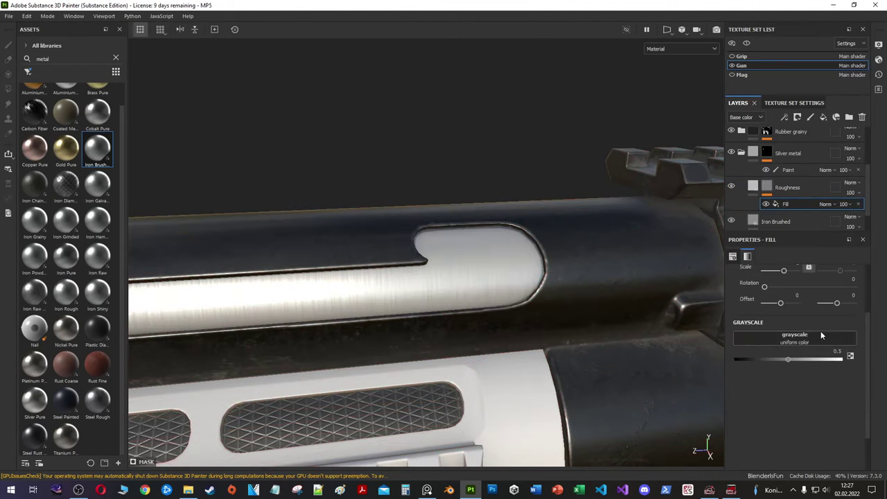
pyautogui.click(820, 331)
pyautogui.click(814, 458)
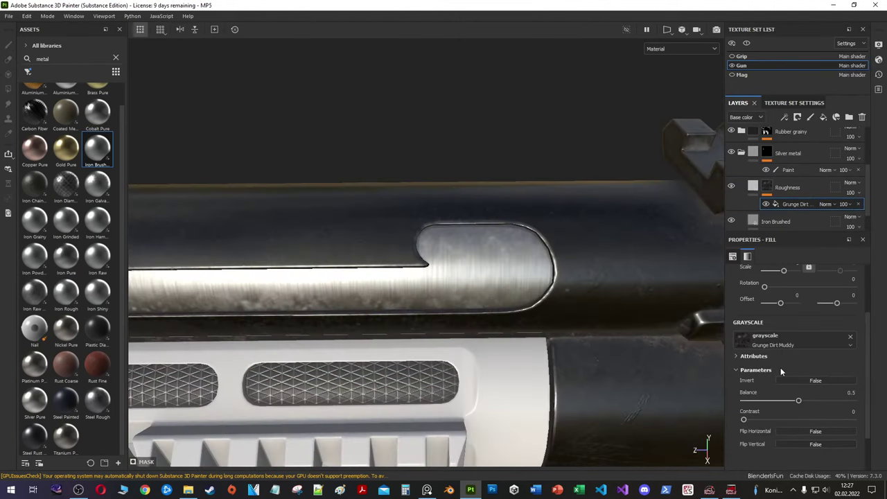
pyautogui.rightClick(769, 185)
pyautogui.click(809, 317)
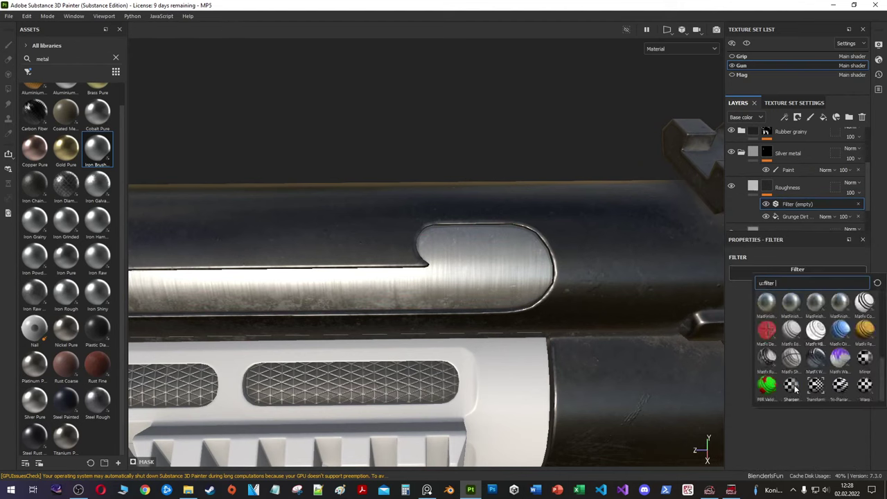
pyautogui.click(753, 315)
pyautogui.click(795, 216)
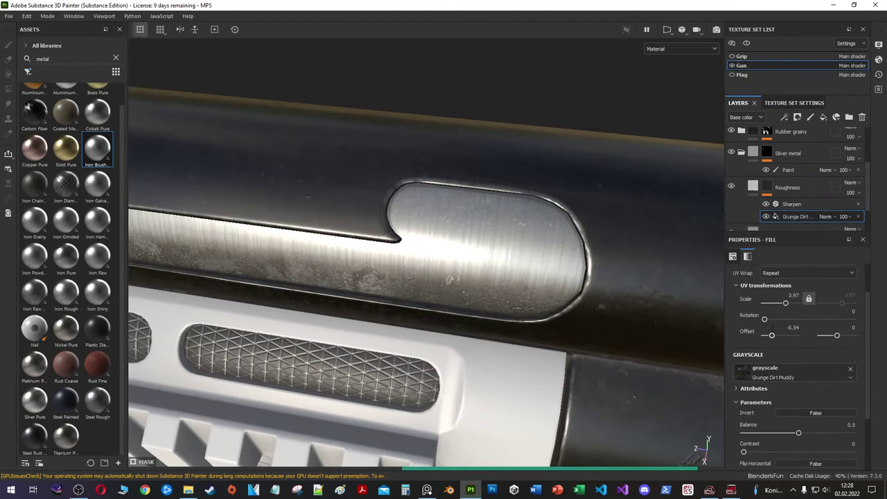
# Step: Set the Roughness layer to roughness about 0.63, colour off, metallic raised
pyautogui.click(787, 187)
pyautogui.moveTo(767, 420); pyautogui.dragTo(823, 420)
pyautogui.click(742, 274)
pyautogui.moveTo(735, 356); pyautogui.dragTo(769, 356)
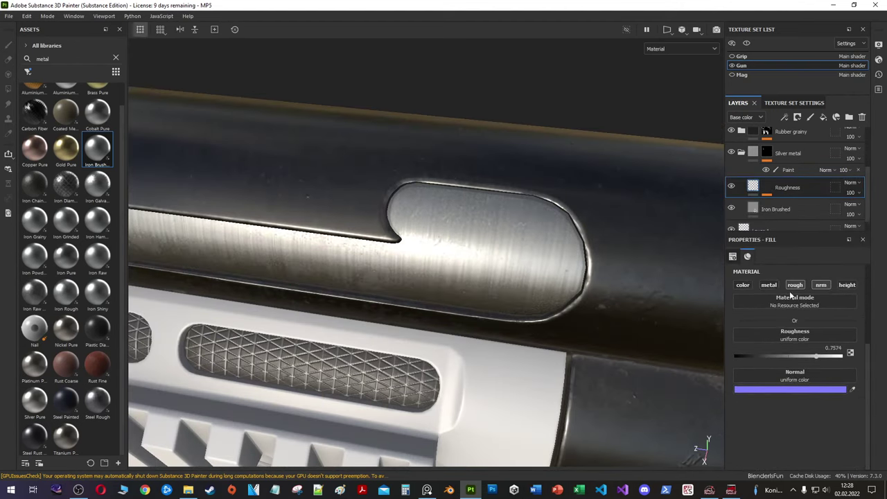
pyautogui.moveTo(818, 397); pyautogui.dragTo(797, 397)
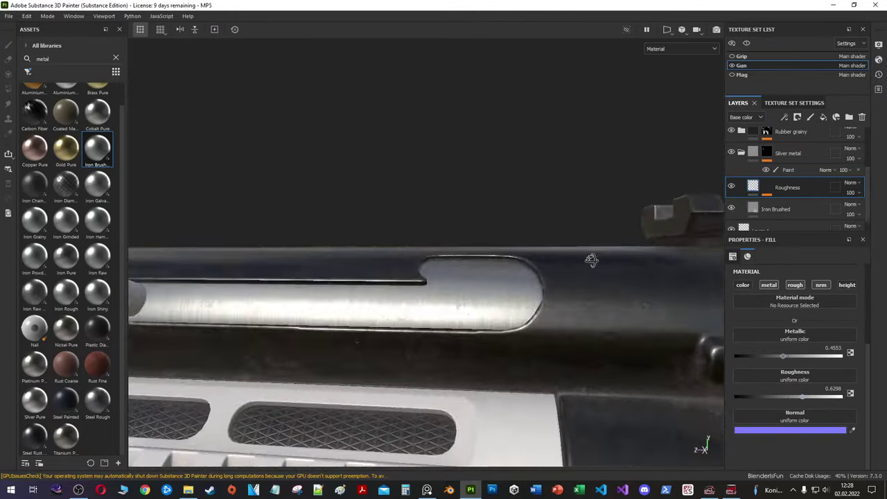
pyautogui.click(742, 284)
pyautogui.click(817, 349)
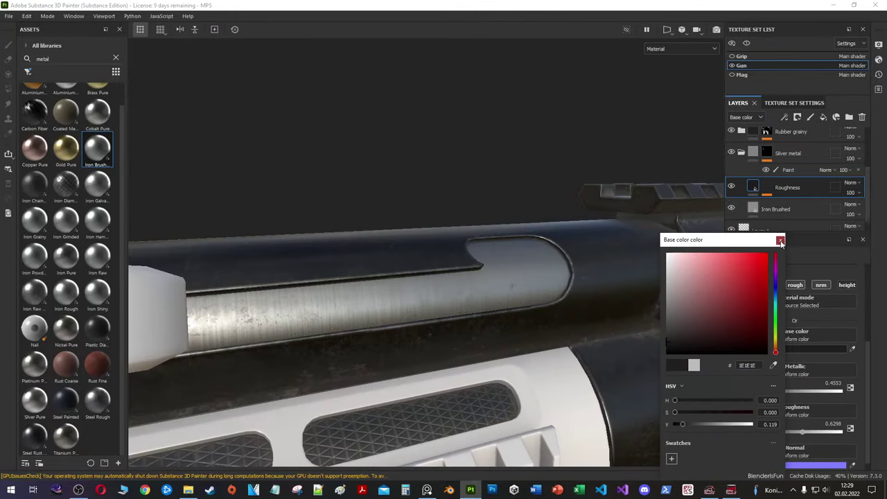
pyautogui.click(780, 241)
pyautogui.click(742, 285)
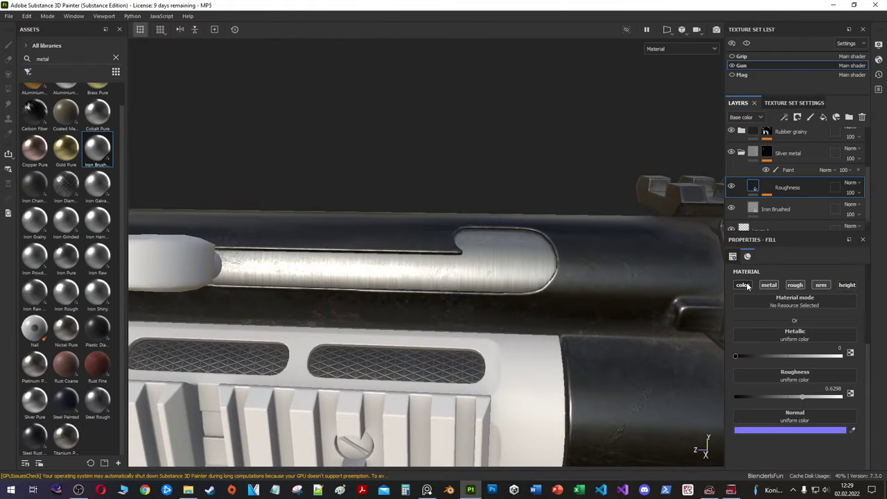
pyautogui.click(776, 356)
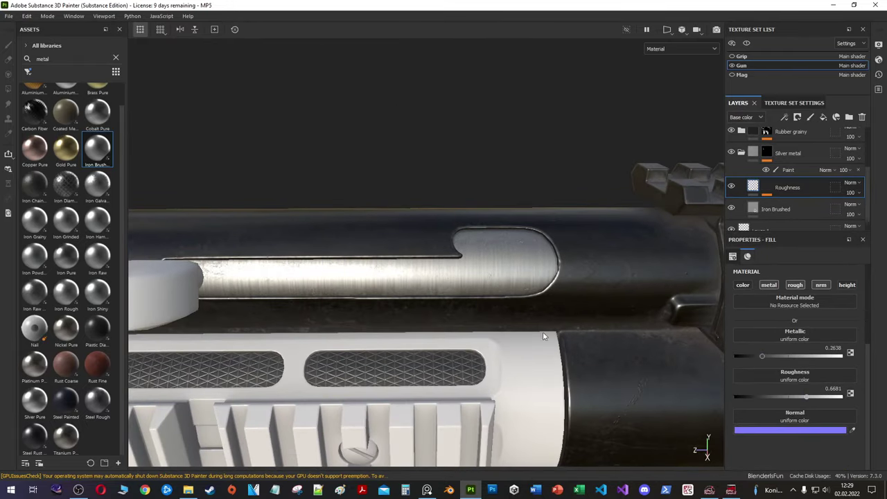
# Step: Darken the Iron Brushed metal colour further and lower its roughness to about 0.128
pyautogui.keyDown('alt'); pyautogui.moveTo(543, 336); pyautogui.dragTo(582, 326); pyautogui.keyUp('alt')
pyautogui.click(775, 209)
pyautogui.click(790, 374)
pyautogui.moveTo(693, 424); pyautogui.dragTo(707, 424)
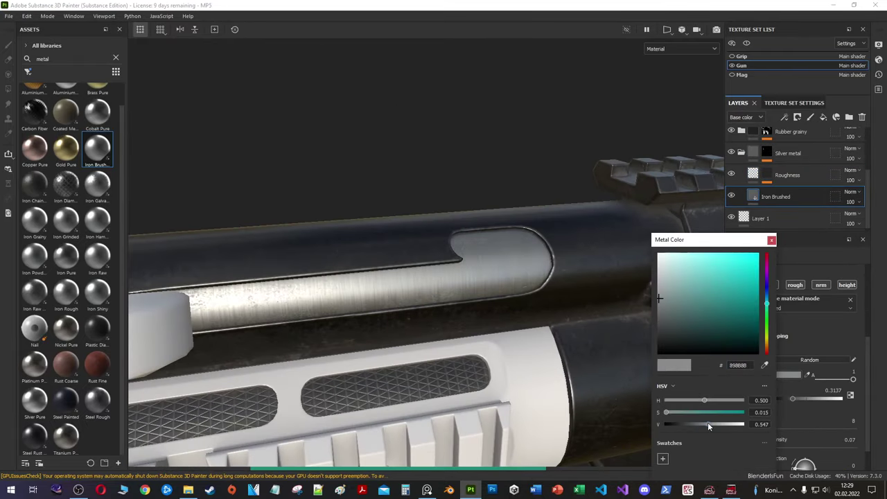
pyautogui.moveTo(641, 426)
pyautogui.keyDown('alt'); pyautogui.mouseDown()
pyautogui.moveTo(610, 416)
pyautogui.moveTo(426, 272)
pyautogui.moveTo(493, 276)
pyautogui.moveTo(338, 287)
pyautogui.moveTo(416, 291)
pyautogui.mouseUp(); pyautogui.keyUp('alt')
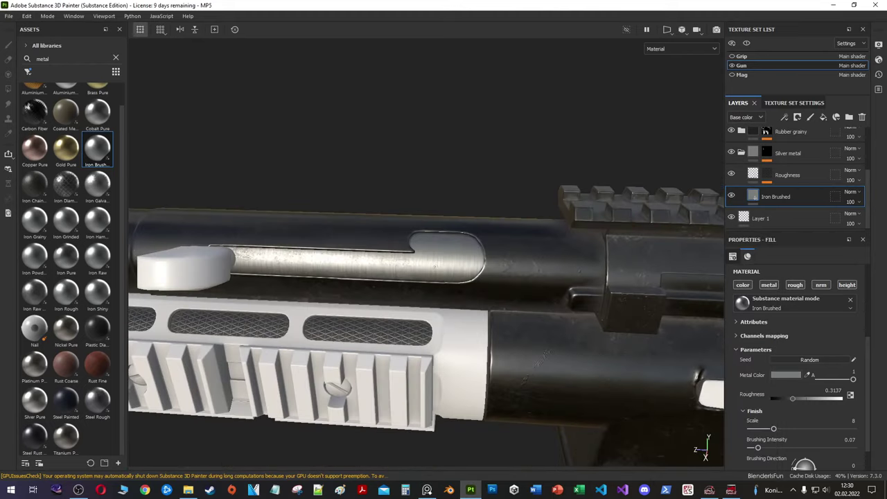
pyautogui.moveTo(792, 398); pyautogui.dragTo(779, 397)
pyautogui.moveTo(659, 326)
pyautogui.keyDown('alt'); pyautogui.mouseDown()
pyautogui.moveTo(539, 236)
pyautogui.moveTo(480, 311)
pyautogui.moveTo(444, 312)
pyautogui.mouseUp(); pyautogui.keyUp('alt')
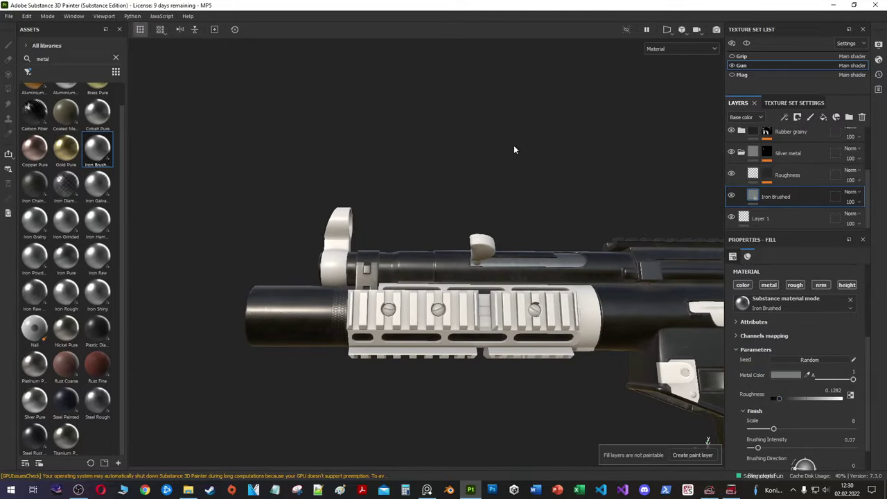
# Step: Create a 'Gray Painted Metal' folder with a paint mask and a fill layer inside
pyautogui.hotkey('ctrl', 'g')
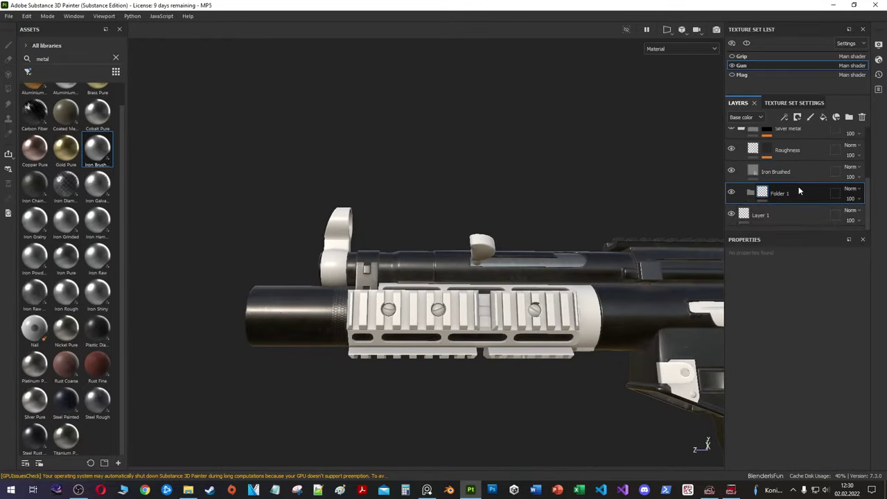
pyautogui.write('Gray painted Metal')
pyautogui.press('Return')
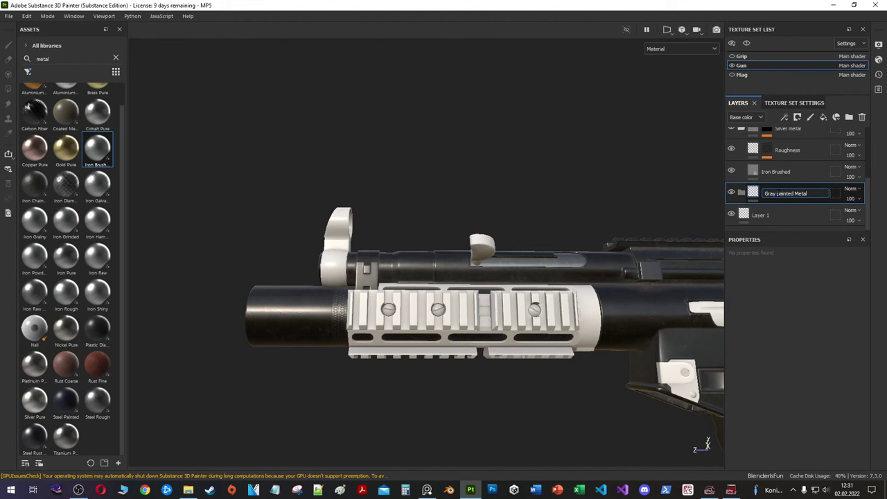
pyautogui.rightClick(748, 191)
pyautogui.click(800, 308)
pyautogui.keyDown('alt'); pyautogui.moveTo(397, 366); pyautogui.dragTo(526, 298); pyautogui.keyUp('alt')
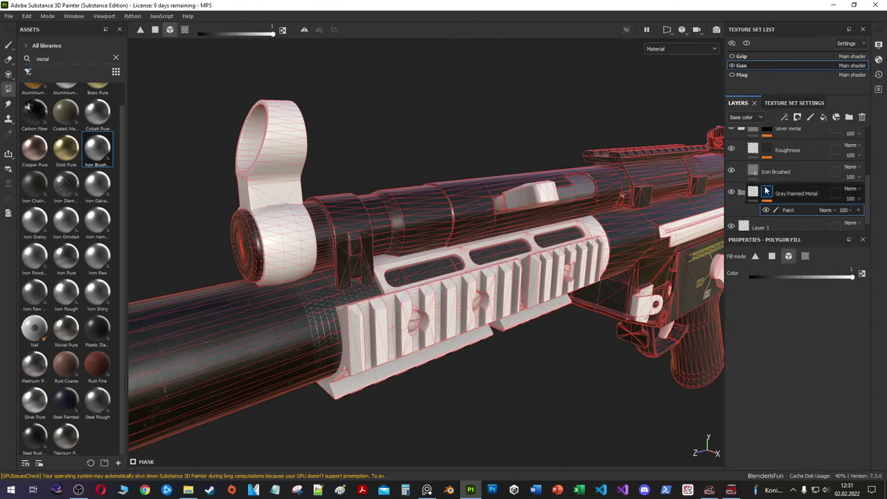
pyautogui.click(823, 119)
pyautogui.click(785, 349)
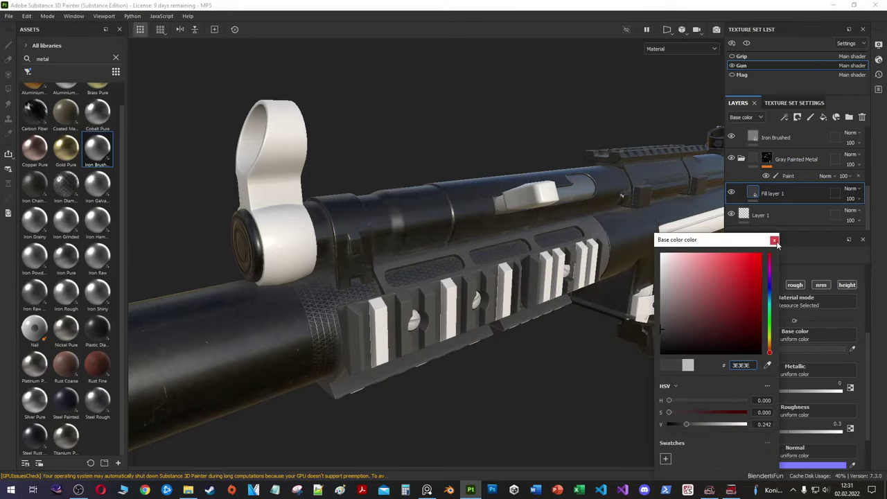
pyautogui.click(776, 176)
# Step: Show the Black Metal group's mask in the viewport, then collapse that group
pyautogui.keyDown('alt'); pyautogui.moveTo(450, 307); pyautogui.dragTo(477, 273); pyautogui.keyUp('alt')
pyautogui.scroll(5, 477, 274)
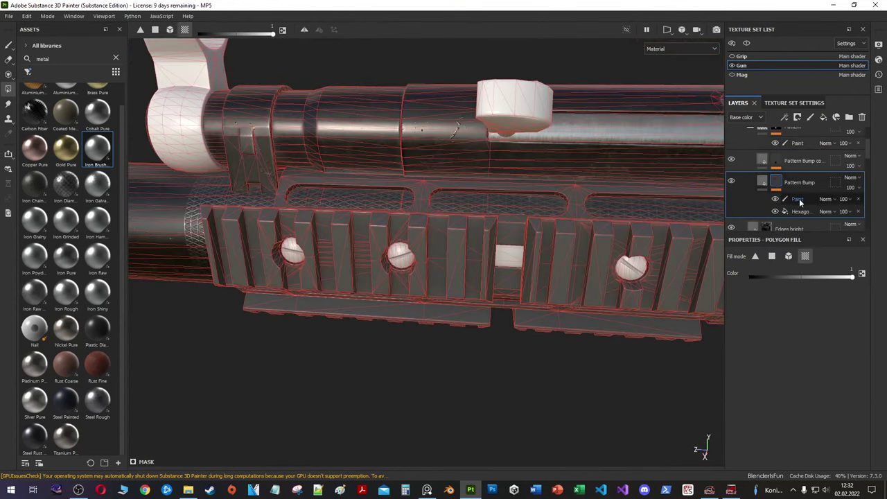
pyautogui.press('m')
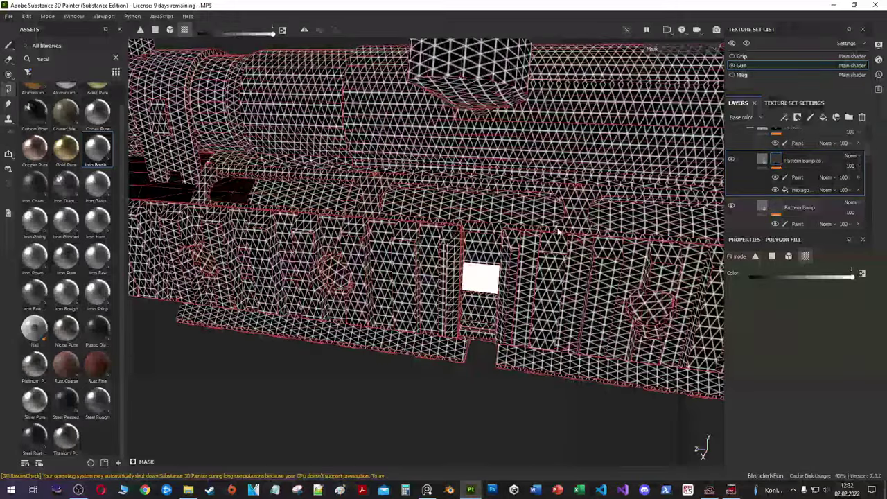
pyautogui.moveTo(509, 254)
pyautogui.keyDown('alt'); pyautogui.mouseDown()
pyautogui.moveTo(651, 206)
pyautogui.moveTo(781, 212)
pyautogui.mouseUp(); pyautogui.keyUp('alt')
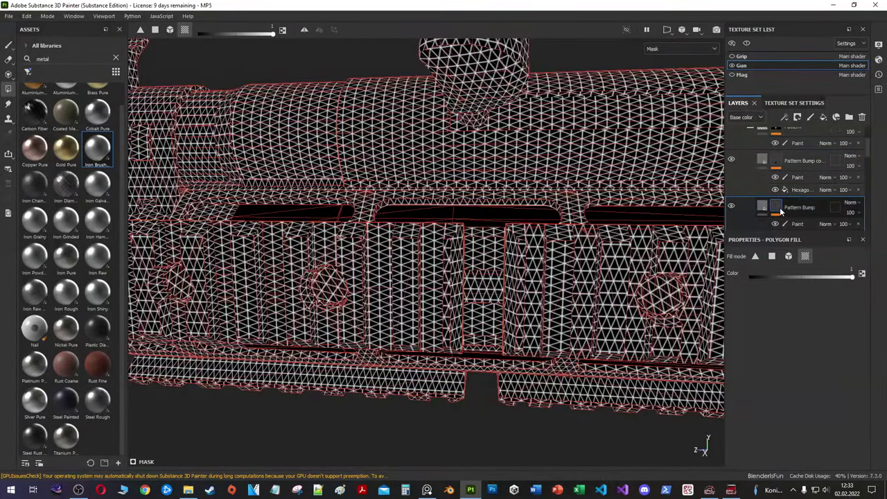
pyautogui.scroll(3, 769, 180)
pyautogui.click(766, 160)
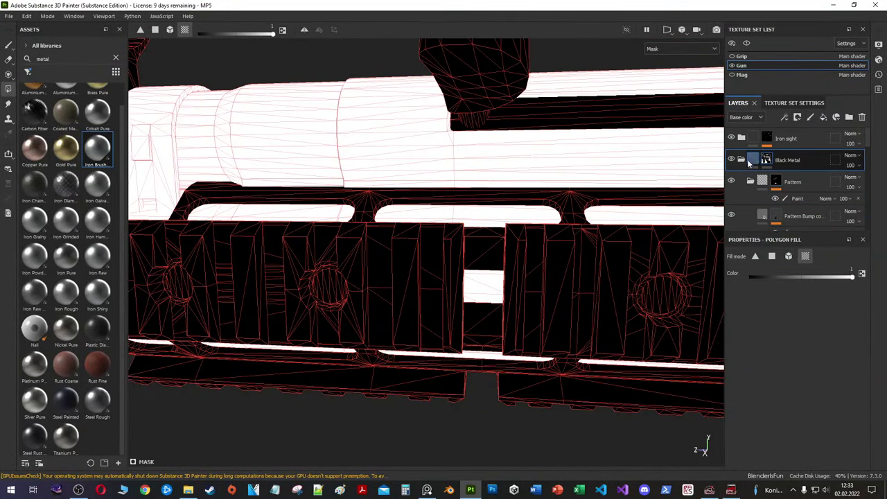
pyautogui.click(743, 161)
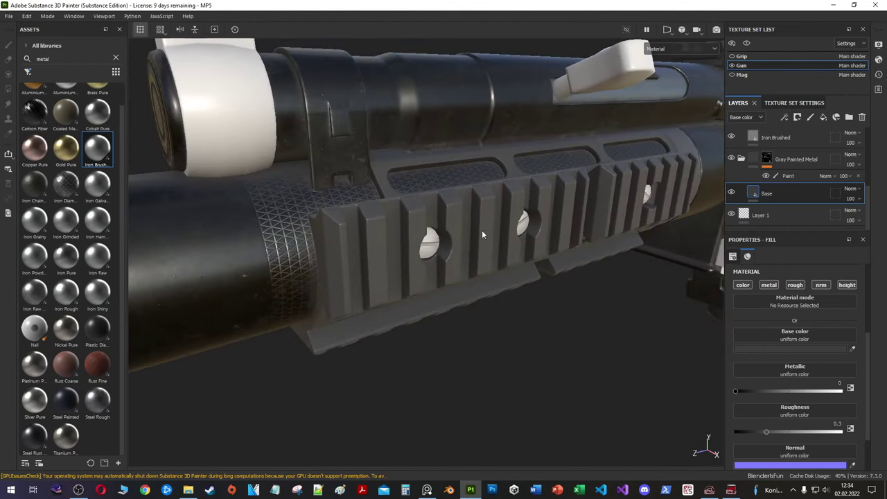
# Step: Create a new folder and add the side rail to its mask using UV-chunk fill
pyautogui.click(788, 194)
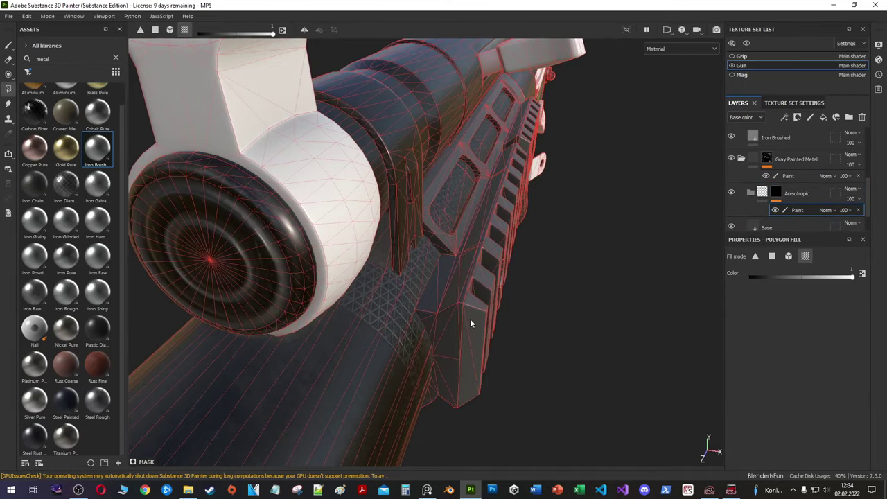
pyautogui.moveTo(469, 319)
pyautogui.keyDown('alt'); pyautogui.mouseDown()
pyautogui.moveTo(534, 257)
pyautogui.moveTo(485, 272)
pyautogui.moveTo(411, 253)
pyautogui.moveTo(443, 257)
pyautogui.moveTo(574, 227)
pyautogui.moveTo(149, 61)
pyautogui.mouseUp(); pyautogui.keyUp('alt')
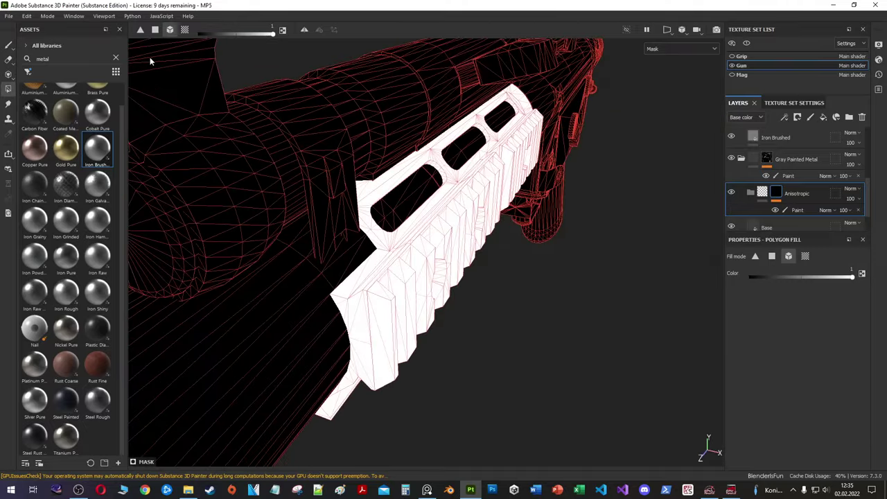
pyautogui.click(184, 29)
pyautogui.click(521, 144)
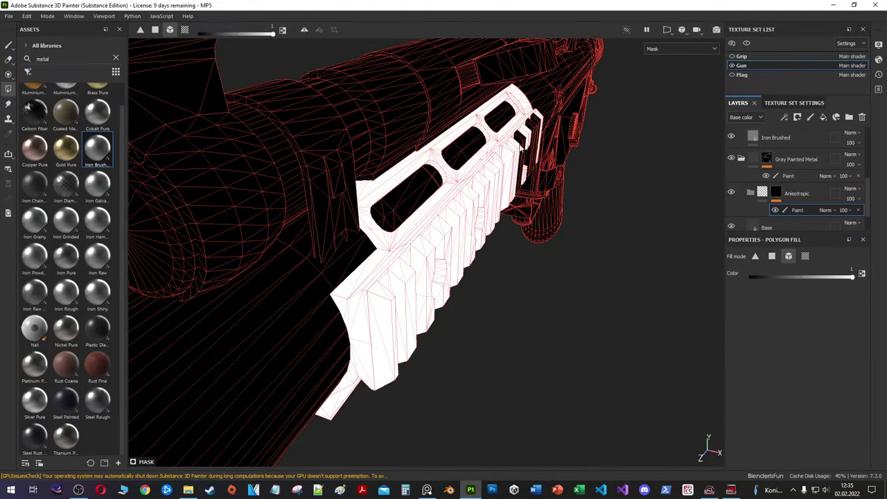
pyautogui.moveTo(341, 300)
pyautogui.keyDown('alt'); pyautogui.mouseDown()
pyautogui.moveTo(386, 331)
pyautogui.moveTo(376, 326)
pyautogui.moveTo(396, 293)
pyautogui.moveTo(610, 160)
pyautogui.moveTo(432, 310)
pyautogui.moveTo(408, 261)
pyautogui.moveTo(586, 316)
pyautogui.moveTo(377, 268)
pyautogui.moveTo(381, 237)
pyautogui.moveTo(353, 259)
pyautogui.moveTo(377, 286)
pyautogui.moveTo(561, 277)
pyautogui.moveTo(529, 314)
pyautogui.moveTo(453, 275)
pyautogui.moveTo(346, 259)
pyautogui.moveTo(448, 153)
pyautogui.moveTo(369, 190)
pyautogui.moveTo(443, 182)
pyautogui.moveTo(420, 184)
pyautogui.moveTo(515, 205)
pyautogui.moveTo(460, 169)
pyautogui.moveTo(437, 236)
pyautogui.moveTo(358, 254)
pyautogui.moveTo(394, 184)
pyautogui.moveTo(508, 237)
pyautogui.moveTo(492, 275)
pyautogui.moveTo(204, 240)
pyautogui.moveTo(558, 180)
pyautogui.moveTo(485, 208)
pyautogui.mouseUp(); pyautogui.keyUp('alt')
# Step: Add a fully metallic fill layer named 'Anisotropic Bump' inside the folder
pyautogui.rightClick(762, 194)
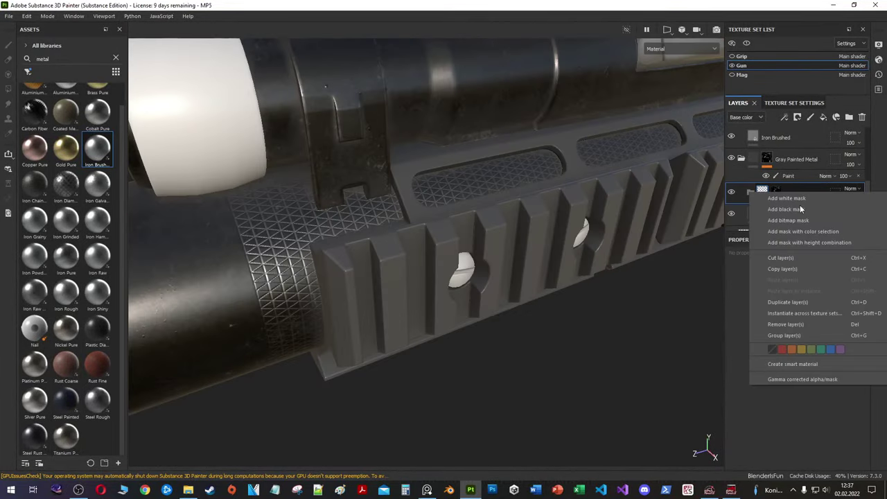
pyautogui.click(769, 208)
pyautogui.doubleClick(797, 215)
pyautogui.write('Anisotropic')
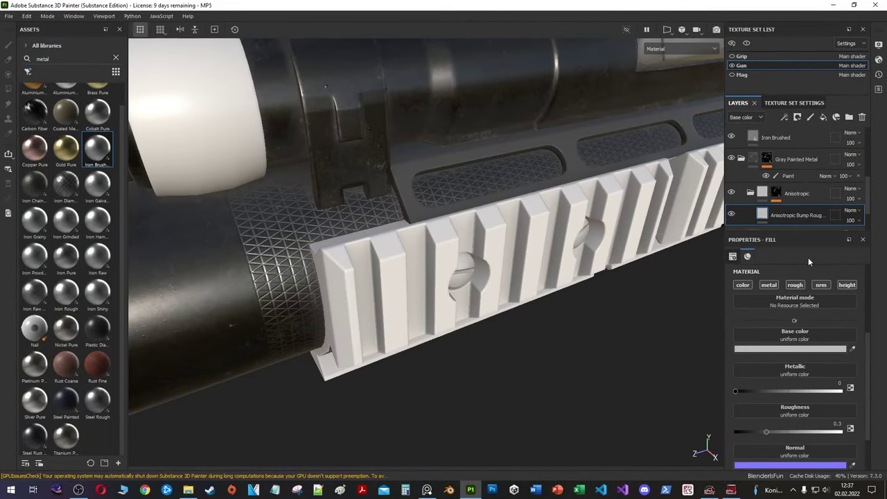
pyautogui.click(777, 285)
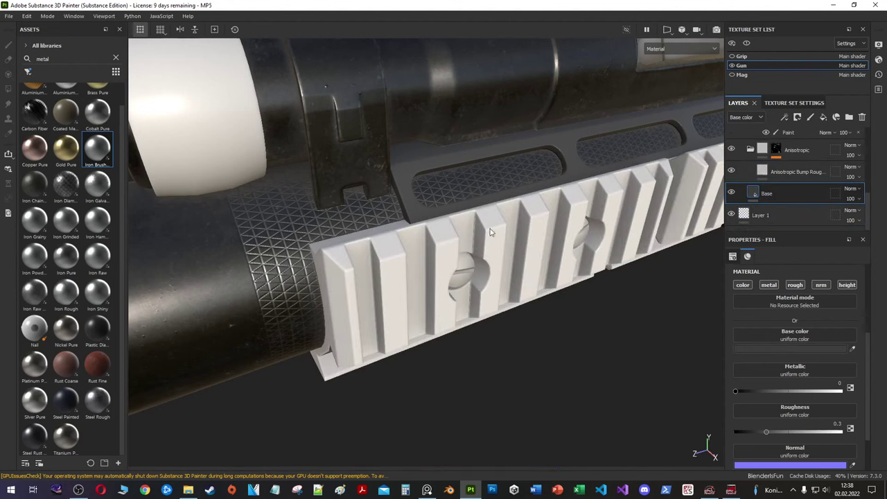
pyautogui.moveTo(735, 391); pyautogui.dragTo(841, 391)
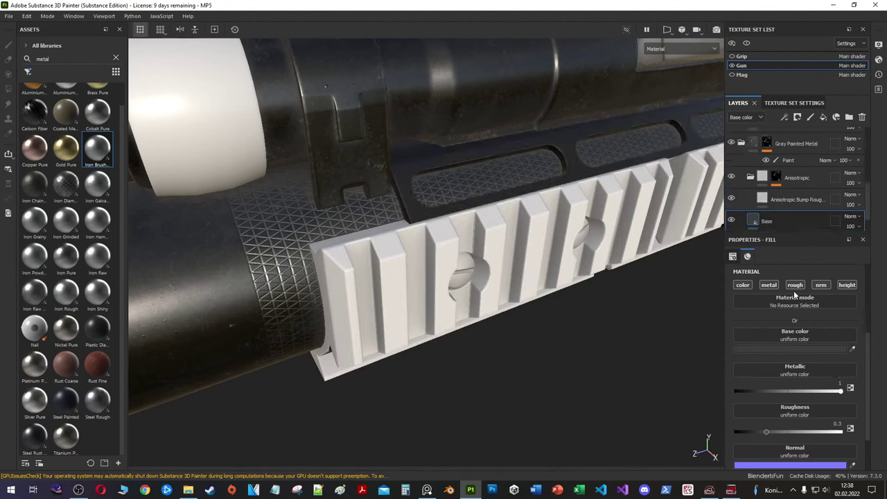
# Step: Turn off the Base layer's metalness and darken its colour to 3F3F3F
pyautogui.click(776, 204)
pyautogui.click(756, 221)
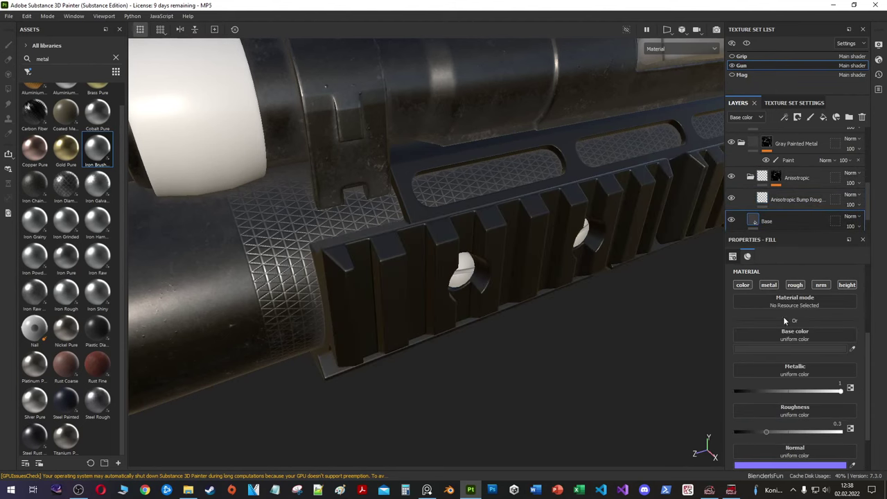
pyautogui.click(790, 349)
pyautogui.keyDown('alt'); pyautogui.moveTo(660, 306); pyautogui.dragTo(478, 287); pyautogui.keyUp('alt')
pyautogui.click(11, 17)
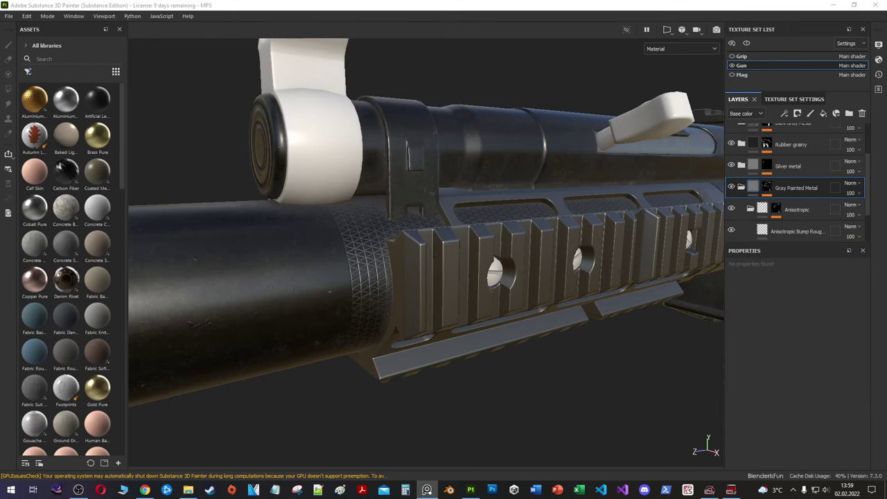
pyautogui.keyDown('alt'); pyautogui.moveTo(429, 229); pyautogui.dragTo(392, 226); pyautogui.keyUp('alt')
pyautogui.scroll(-2, 787, 161)
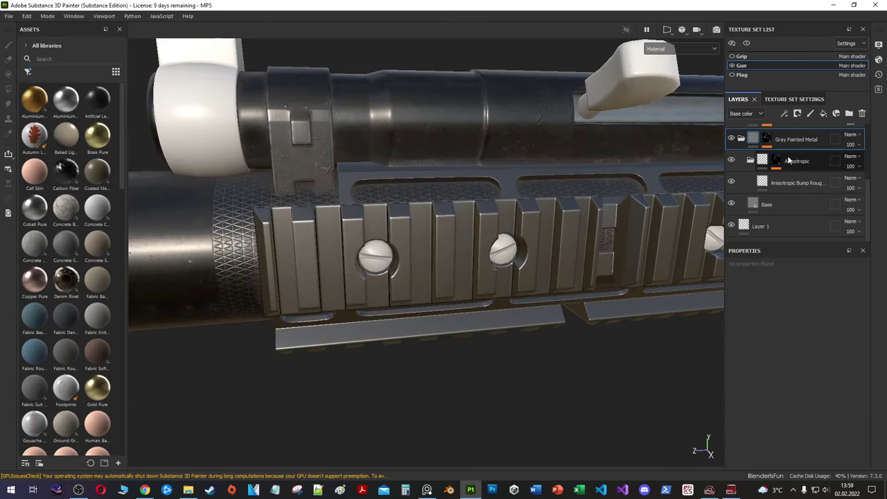
pyautogui.click(797, 182)
pyautogui.click(766, 205)
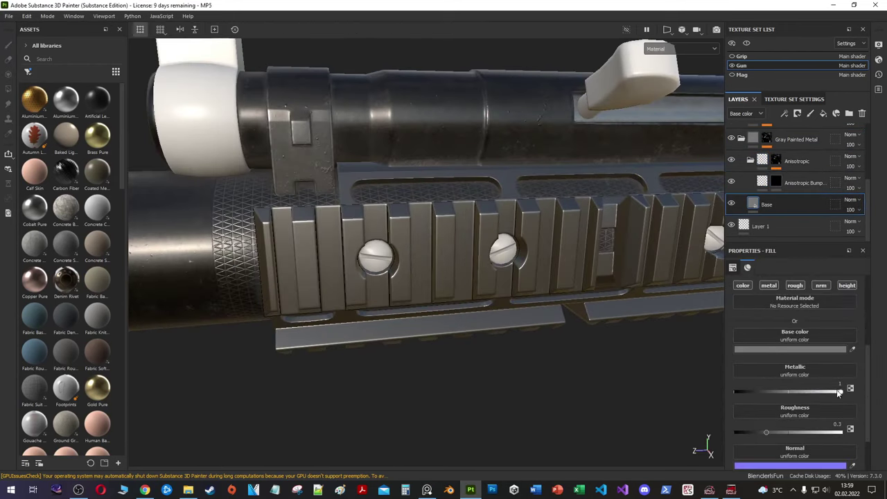
pyautogui.click(748, 348)
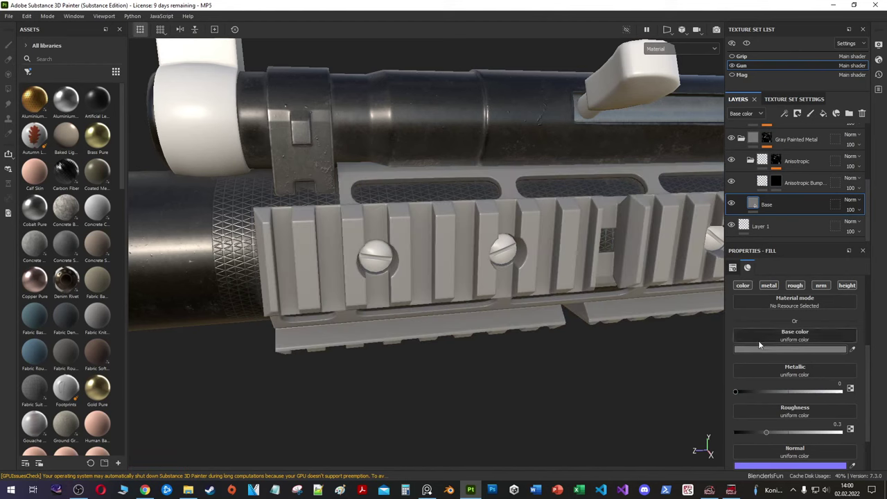
pyautogui.click(764, 329)
pyautogui.click(877, 239)
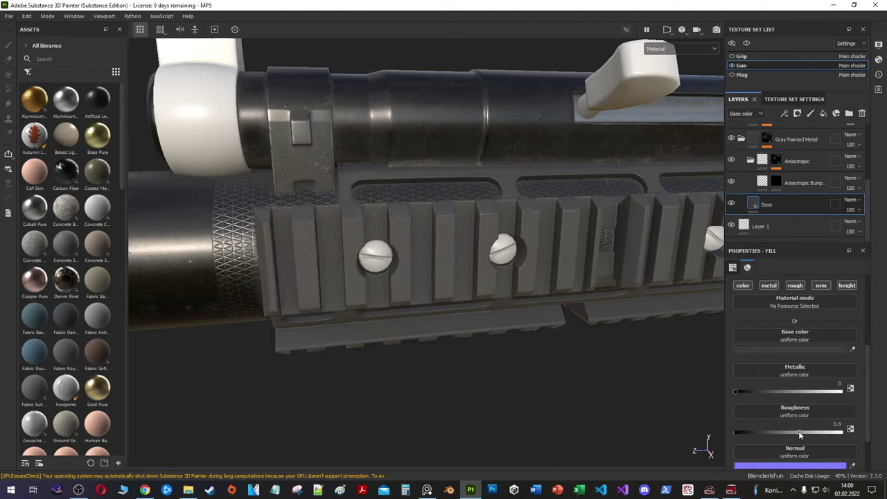
# Step: Add an Anisotropic Noise fill to the bump layer with tri-planar projection
pyautogui.rightClick(765, 183)
pyautogui.click(779, 189)
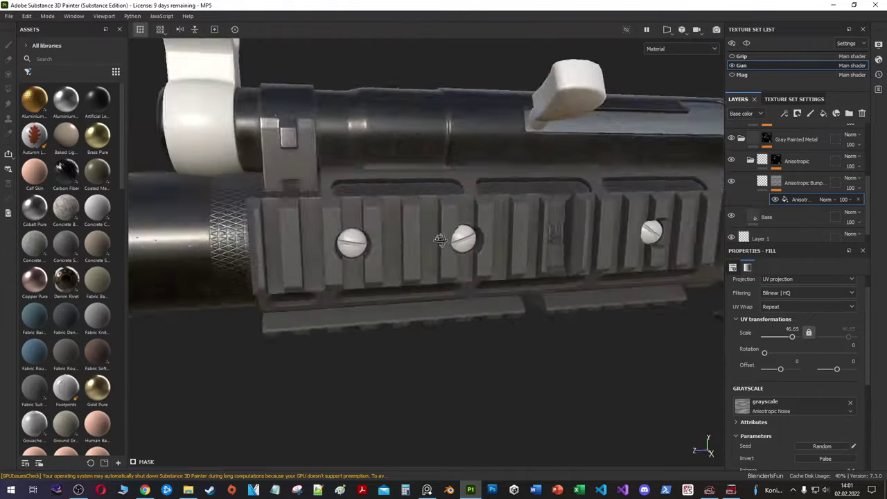
pyautogui.click(796, 301)
pyautogui.click(784, 332)
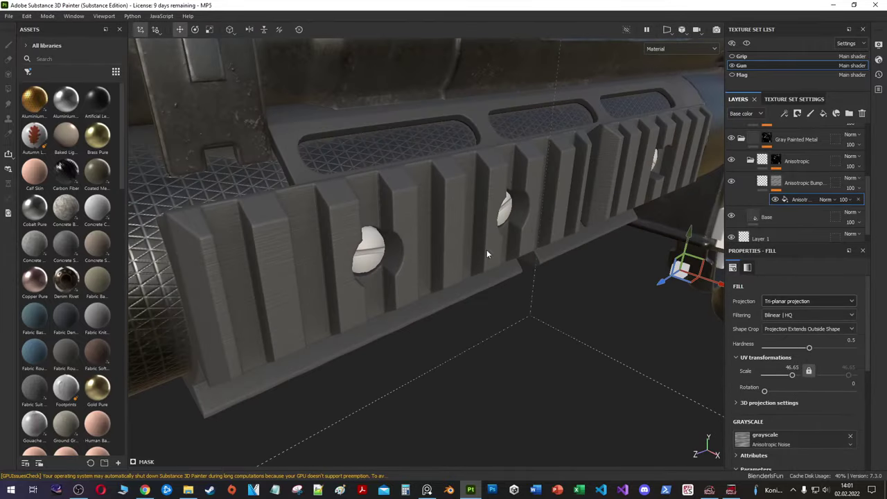
pyautogui.moveTo(416, 250)
pyautogui.keyDown('alt'); pyautogui.mouseDown()
pyautogui.moveTo(356, 299)
pyautogui.moveTo(536, 266)
pyautogui.mouseUp(); pyautogui.keyUp('alt')
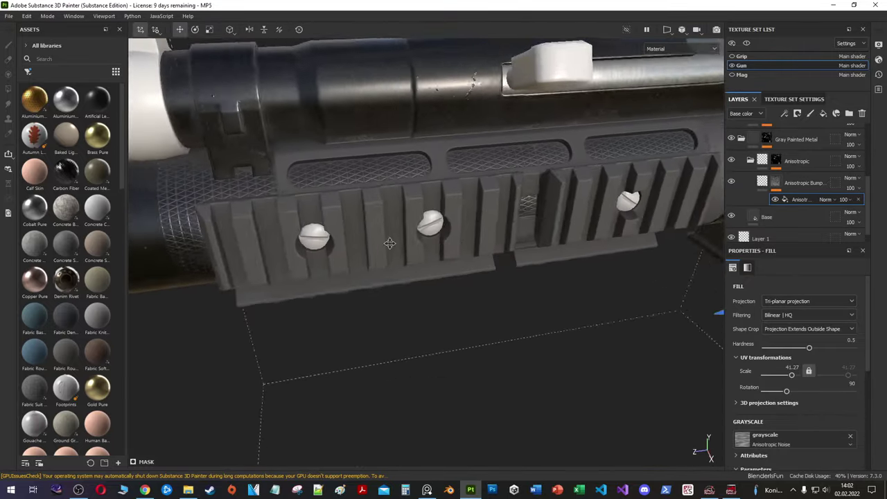
pyautogui.keyDown('alt'); pyautogui.moveTo(536, 266); pyautogui.dragTo(459, 245); pyautogui.keyUp('alt')
# Step: Enable colour and roughness on the bump layer: dark grey, roughness about 0.55
pyautogui.click(762, 182)
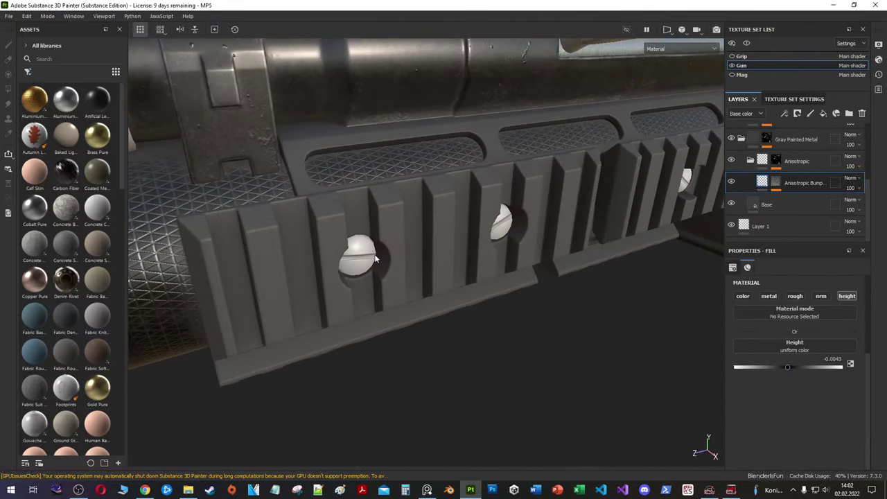
pyautogui.keyDown('alt'); pyautogui.moveTo(375, 259); pyautogui.dragTo(443, 229); pyautogui.keyUp('alt')
pyautogui.click(742, 296)
pyautogui.click(795, 296)
pyautogui.click(773, 368)
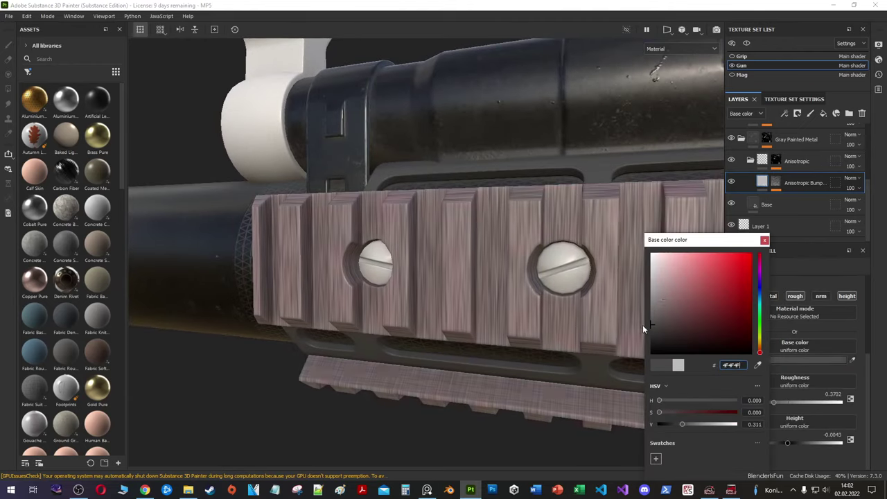
pyautogui.click(634, 338)
pyautogui.moveTo(773, 442); pyautogui.dragTo(793, 442)
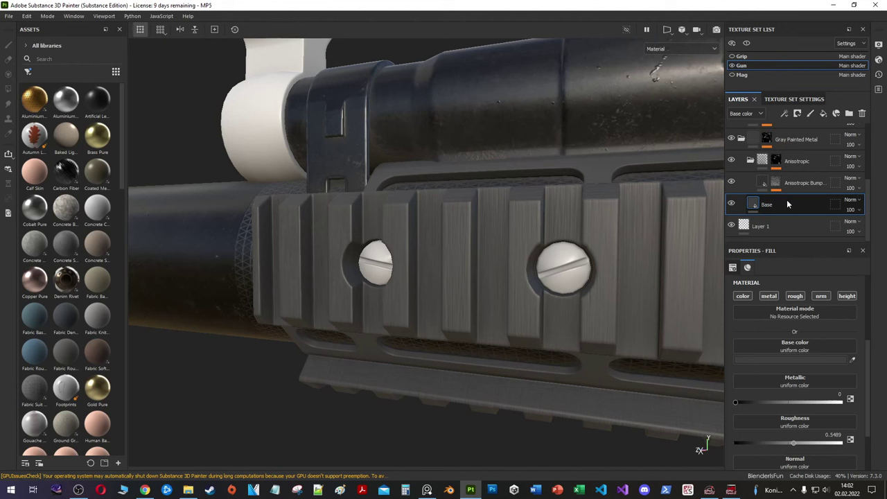
# Step: Create a fully metallic 'Shiny Metal' fill layer above Base
pyautogui.click(822, 113)
pyautogui.doubleClick(789, 205)
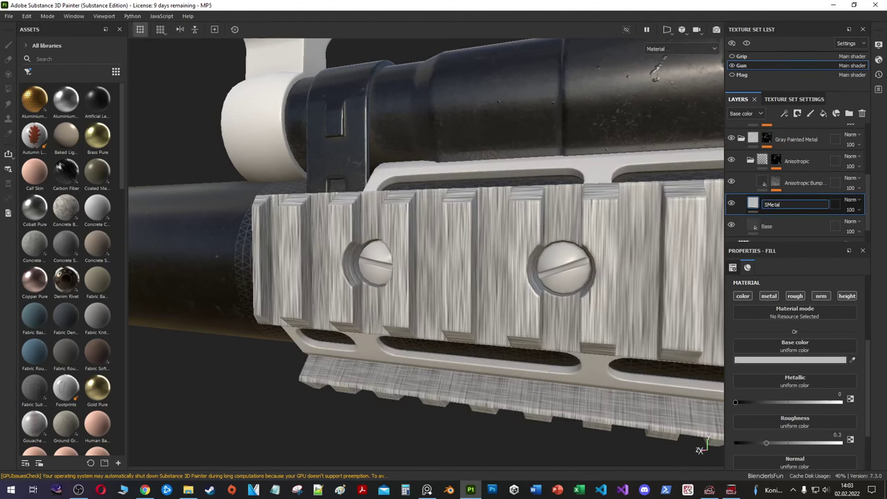
pyautogui.click(840, 402)
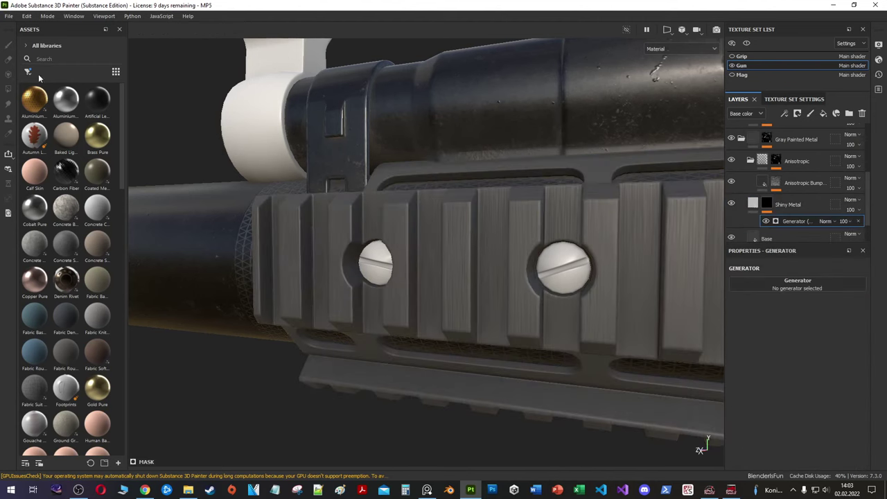
pyautogui.click(45, 102)
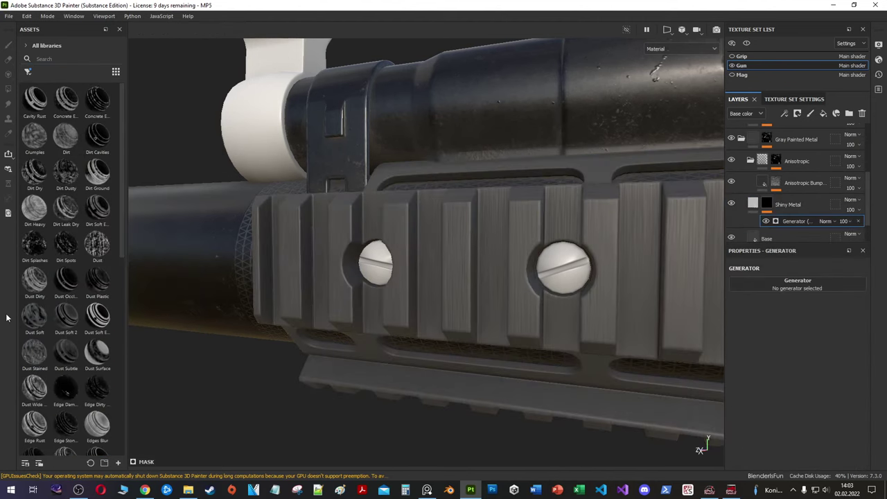
pyautogui.scroll(-5, 102, 258)
# Step: Try the Paint Old and Paint Subtle Scratched smart masks on Shiny Metal, then remove them
pyautogui.moveTo(34, 257); pyautogui.dragTo(767, 205)
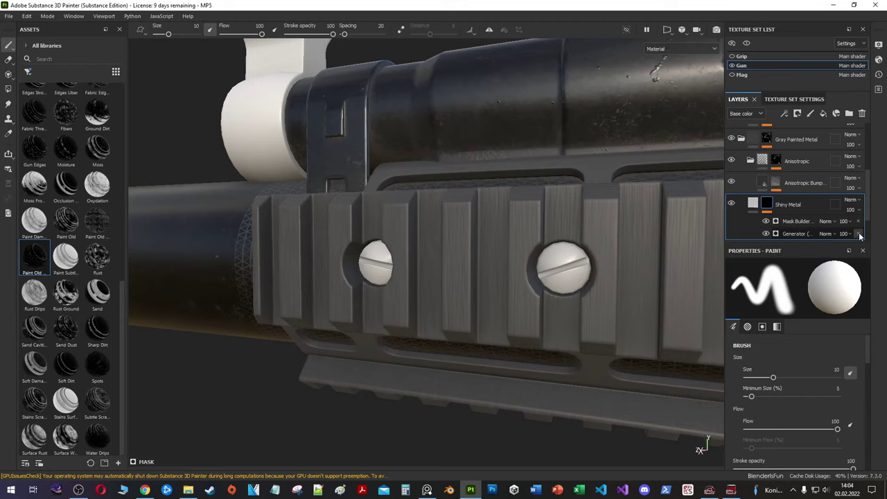
pyautogui.moveTo(526, 332)
pyautogui.keyDown('alt'); pyautogui.mouseDown()
pyautogui.moveTo(559, 358)
pyautogui.moveTo(512, 346)
pyautogui.mouseUp(); pyautogui.keyUp('alt')
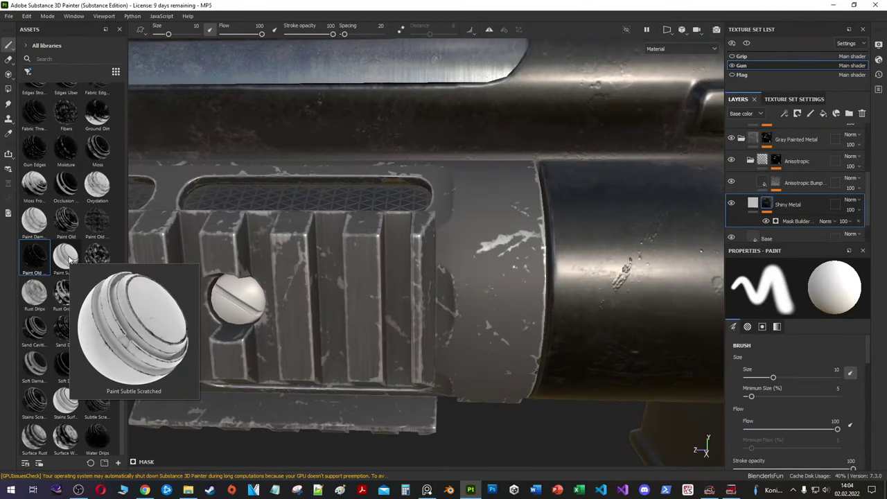
pyautogui.moveTo(65, 255); pyautogui.dragTo(781, 217)
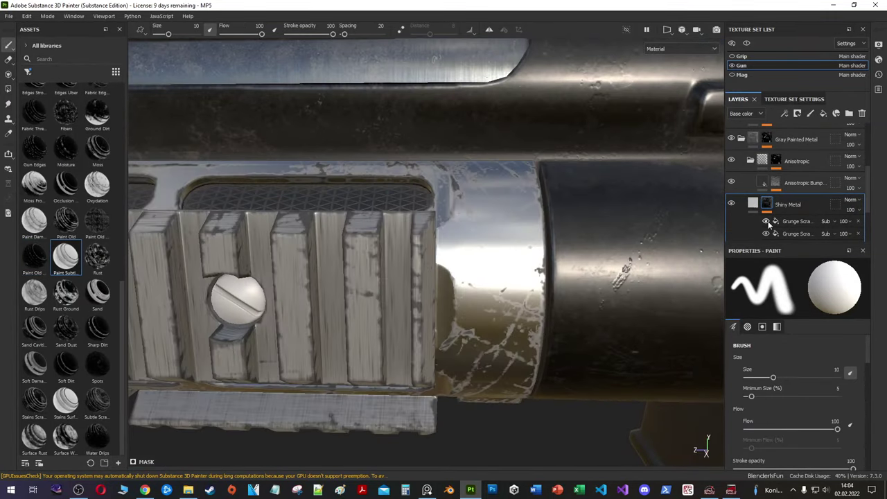
pyautogui.click(857, 222)
pyautogui.moveTo(97, 362)
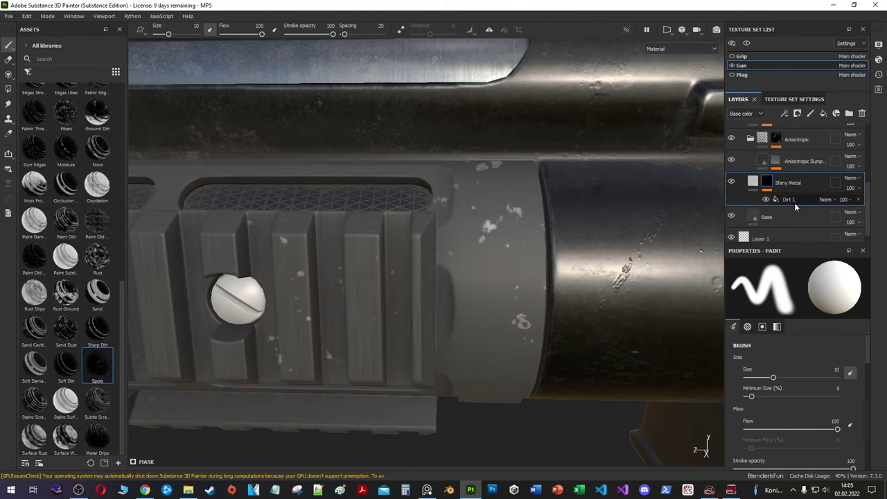
pyautogui.click(789, 200)
pyautogui.scroll(1, 773, 362)
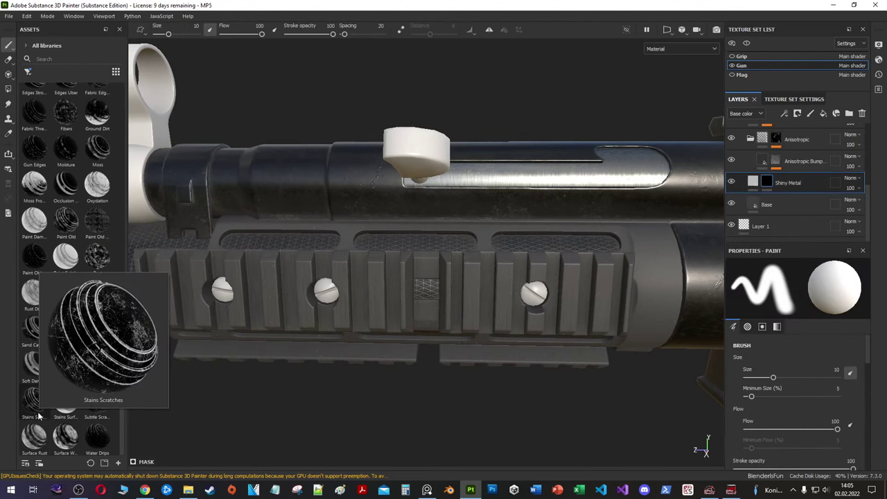
# Step: Apply the Paint Old smart mask with curvature 0.27 and set Shiny Metal height to -0.0213
pyautogui.moveTo(66, 218); pyautogui.dragTo(715, 247)
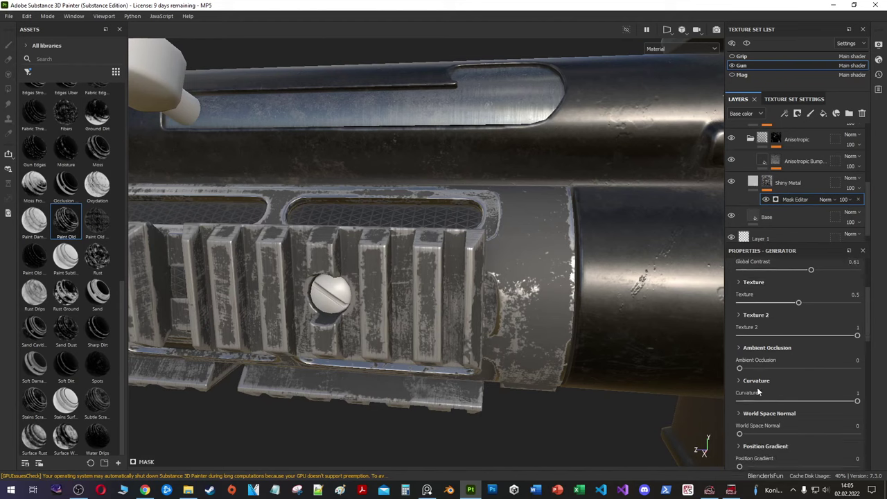
pyautogui.scroll(-1, 757, 386)
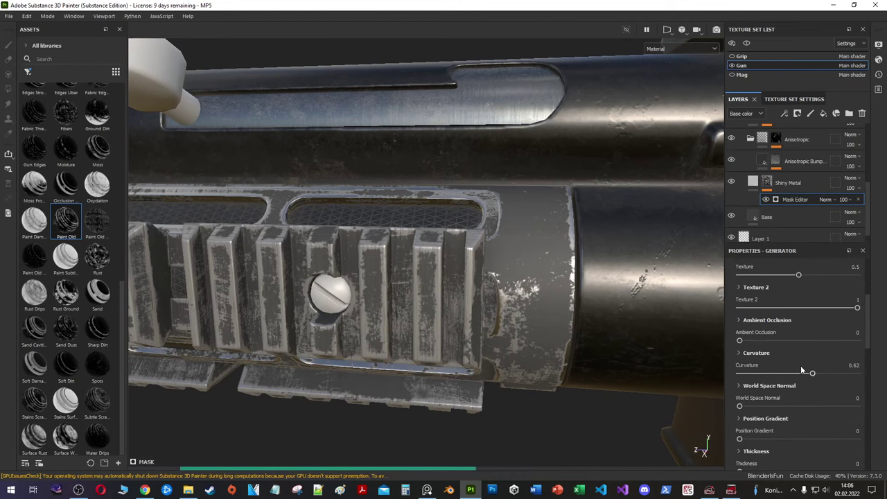
pyautogui.click(764, 373)
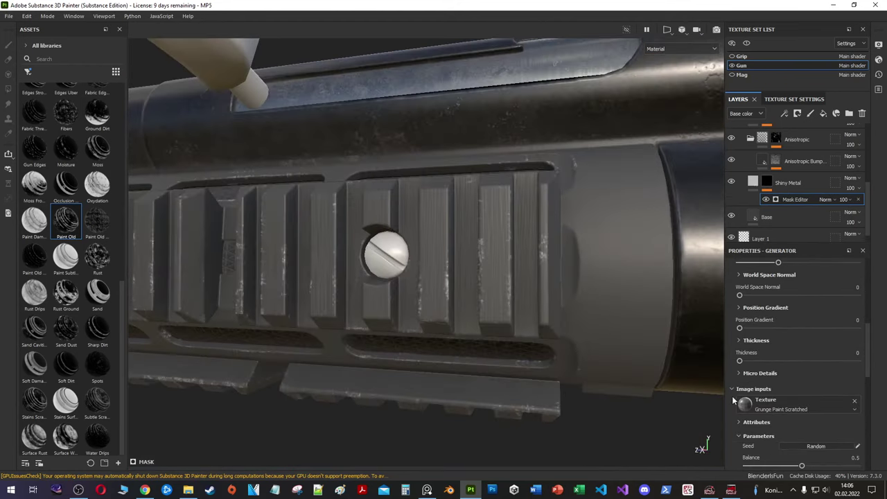
pyautogui.scroll(-5, 811, 386)
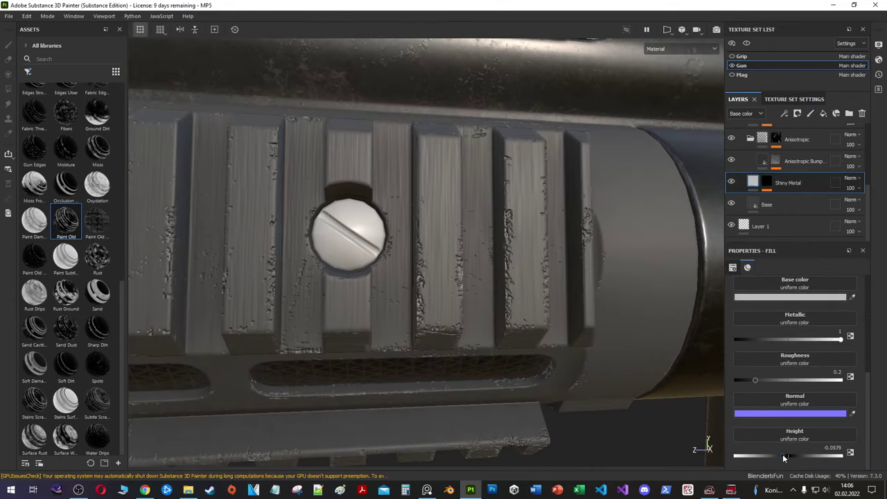
pyautogui.moveTo(782, 454); pyautogui.dragTo(786, 453)
# Step: Drop the Edges Uber smart mask onto Shiny Metal and bring up its generator list
pyautogui.scroll(5, 69, 347)
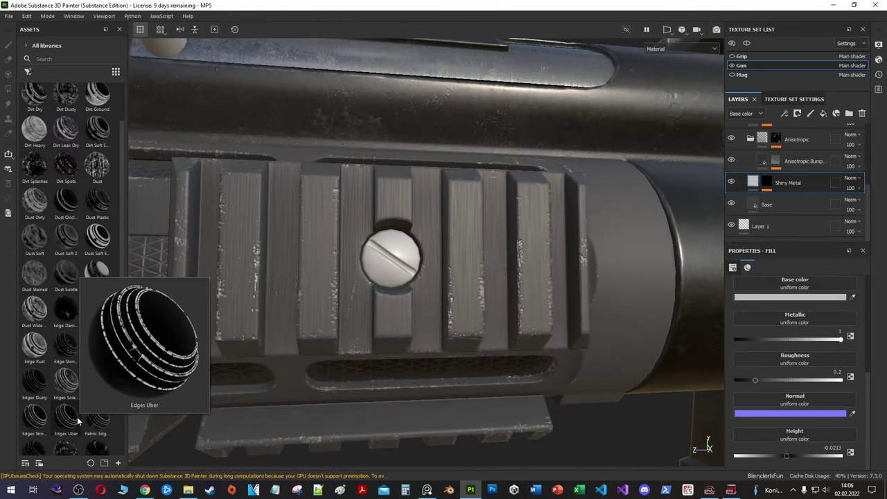
pyautogui.moveTo(79, 420); pyautogui.dragTo(788, 182)
pyautogui.scroll(-3, 793, 381)
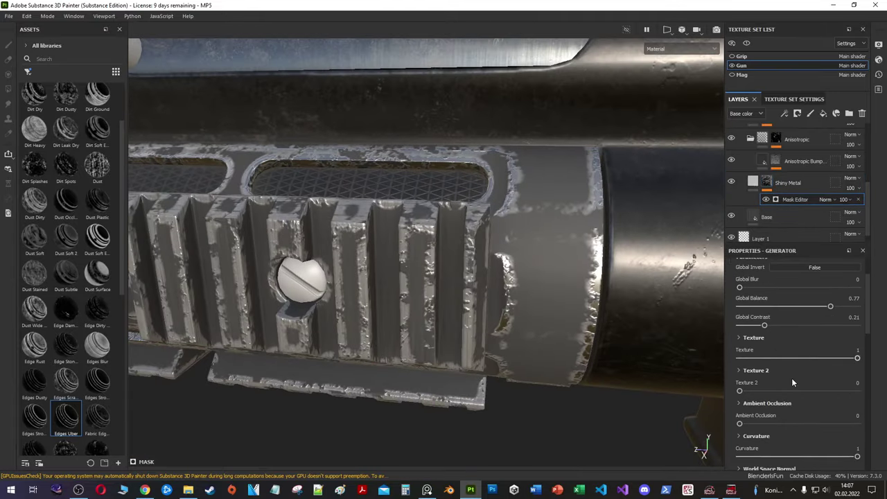
pyautogui.scroll(-5, 789, 321)
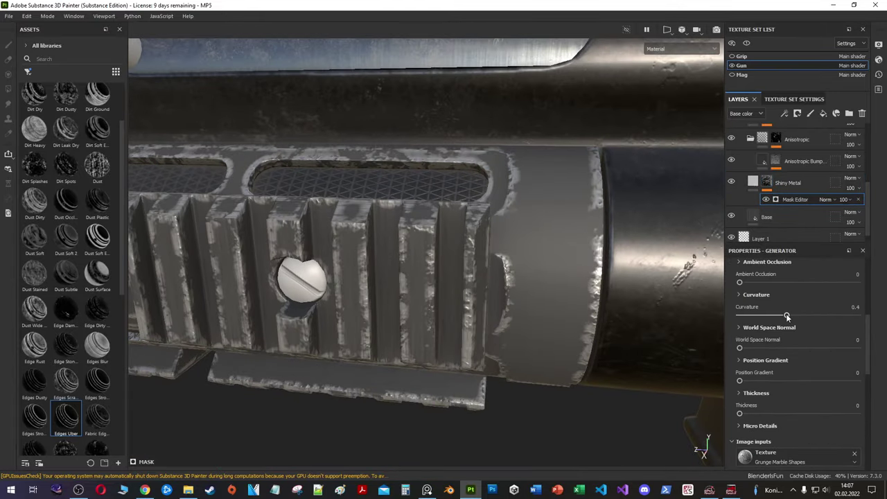
pyautogui.rightClick(789, 199)
pyautogui.click(797, 305)
# Step: Apply Metal Edge Wear to the Shiny Metal mask and raise its wear level and grunge amount
pyautogui.click(774, 351)
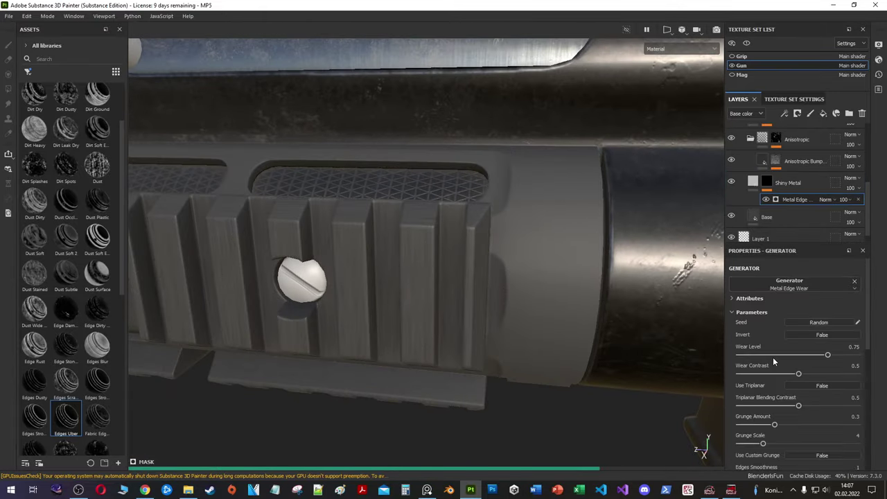
pyautogui.moveTo(772, 355); pyautogui.dragTo(791, 374)
pyautogui.scroll(-2, 766, 357)
pyautogui.scroll(-3, 784, 366)
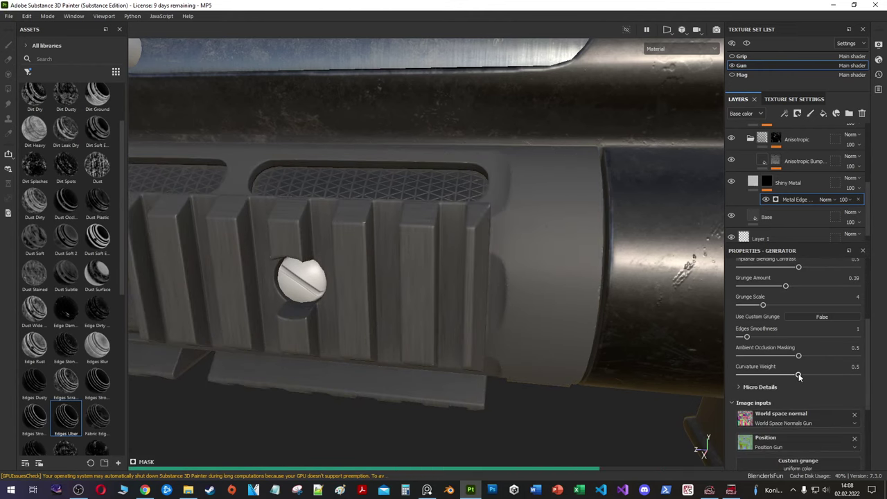
pyautogui.scroll(5, 791, 375)
pyautogui.moveTo(360, 305)
pyautogui.keyDown('alt'); pyautogui.mouseDown()
pyautogui.moveTo(419, 348)
pyautogui.moveTo(818, 397)
pyautogui.mouseUp(); pyautogui.keyUp('alt')
pyautogui.moveTo(782, 327); pyautogui.dragTo(779, 330)
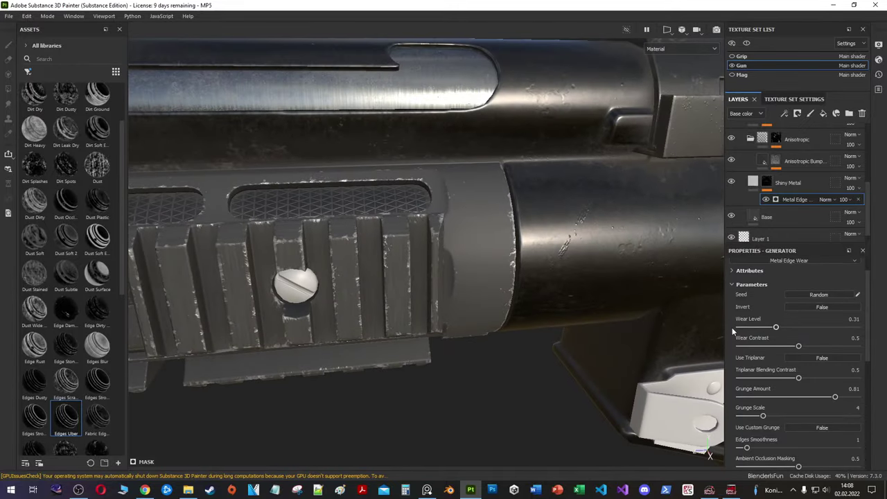
pyautogui.moveTo(416, 291)
pyautogui.keyDown('alt'); pyautogui.mouseDown()
pyautogui.moveTo(439, 308)
pyautogui.moveTo(451, 254)
pyautogui.mouseUp(); pyautogui.keyUp('alt')
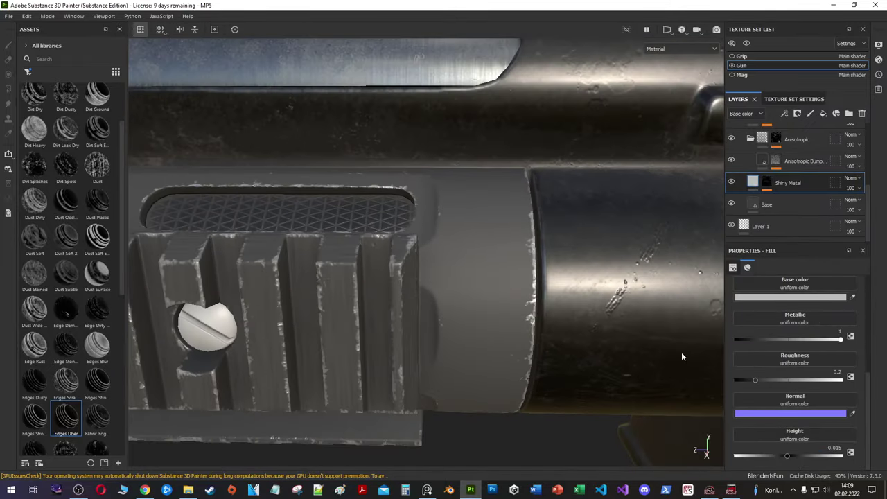
pyautogui.click(807, 324)
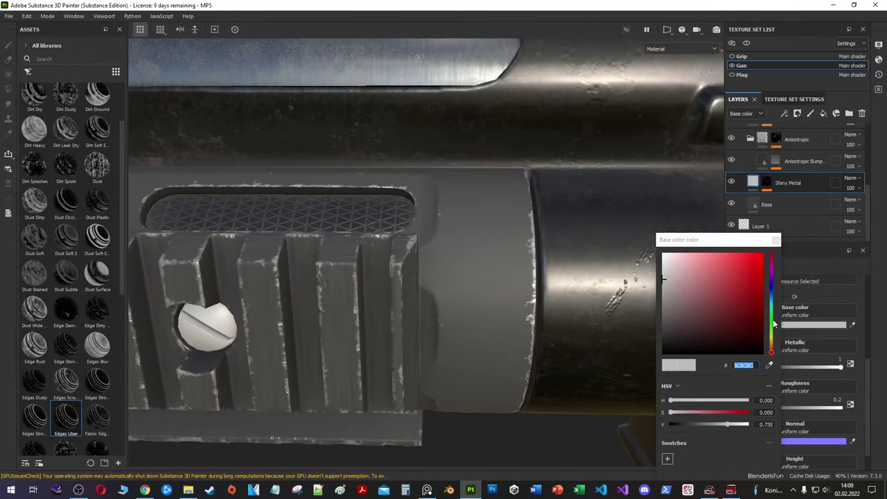
# Step: Add Sharpen (0.42) and Blur (0.05) filters to the Shiny Metal mask, toggling Blur's visibility
pyautogui.rightClick(786, 182)
pyautogui.click(776, 255)
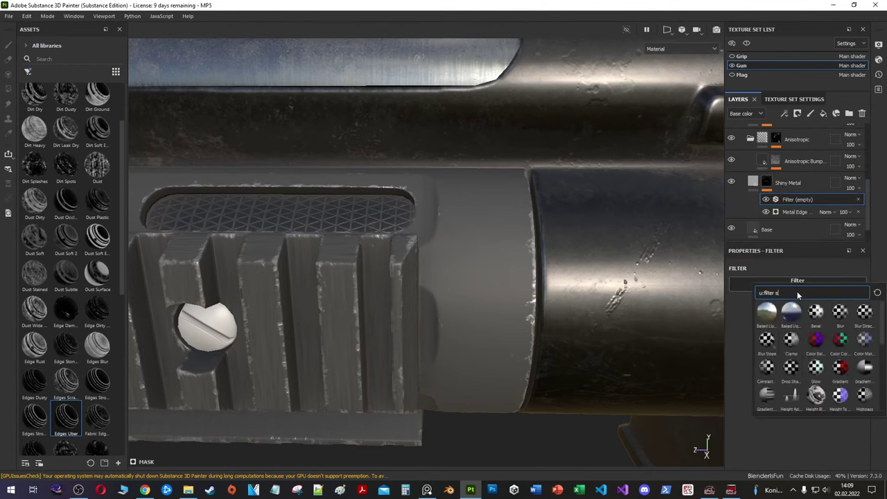
pyautogui.click(769, 325)
pyautogui.rightClick(762, 212)
pyautogui.click(789, 382)
pyautogui.click(767, 315)
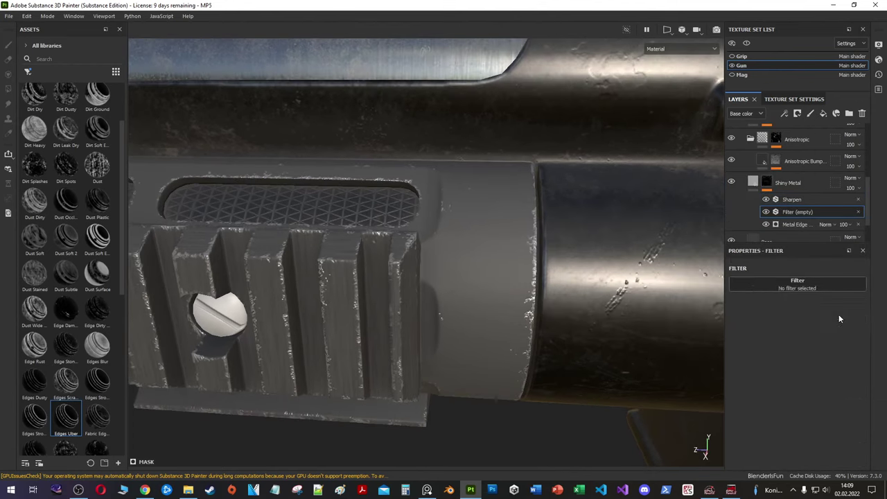
pyautogui.click(766, 211)
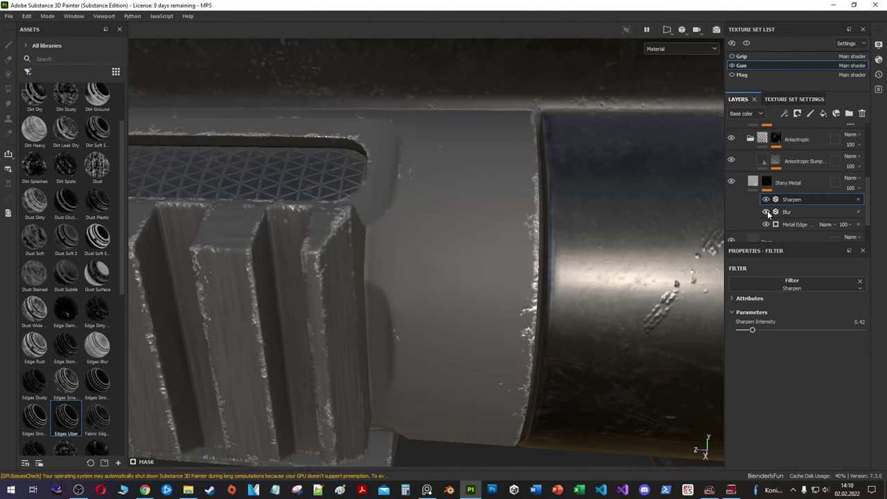
pyautogui.scroll(-3, 472, 272)
pyautogui.click(762, 157)
pyautogui.scroll(1, 749, 157)
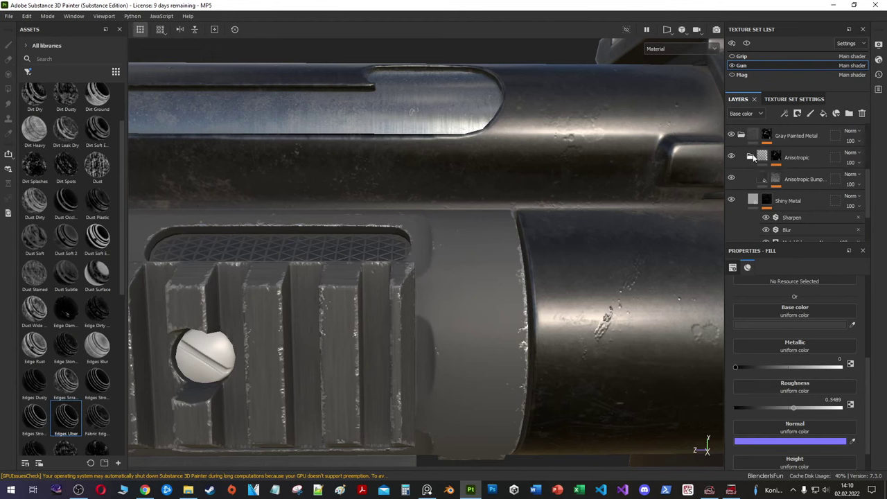
# Step: Add a Color variations fill layer above Shiny Metal, masked by 3D Perlin Noise Fractal plus Sharpen
pyautogui.click(750, 157)
pyautogui.click(806, 183)
pyautogui.click(823, 114)
pyautogui.write('Color variations')
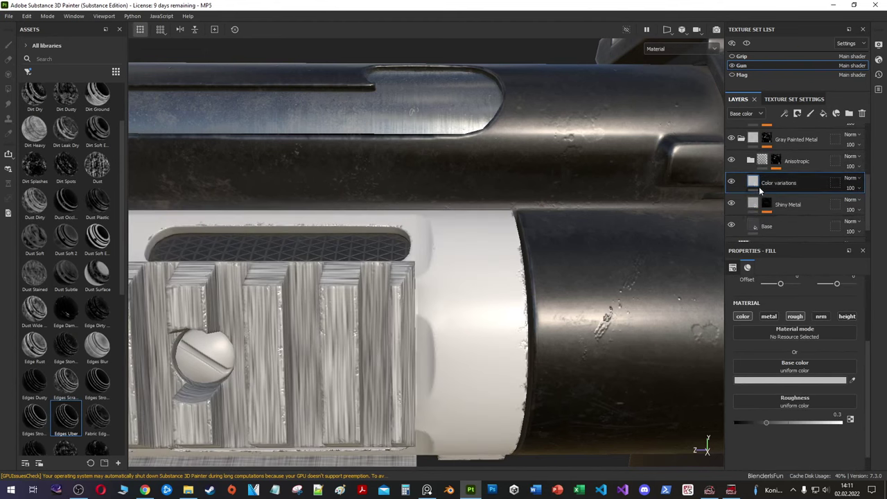
pyautogui.rightClick(762, 183)
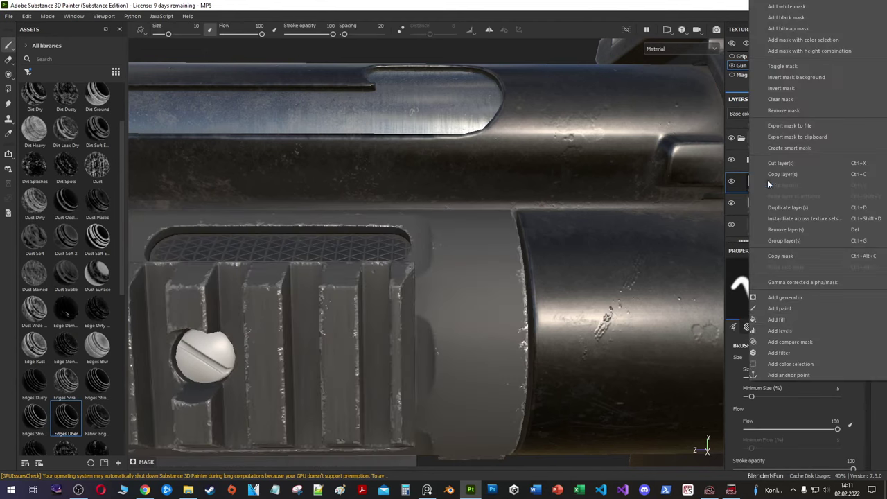
pyautogui.click(769, 181)
pyautogui.click(795, 316)
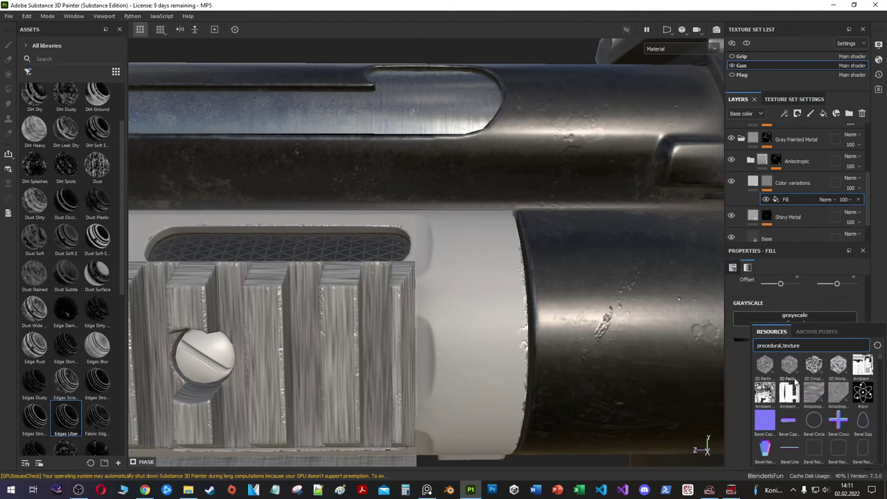
pyautogui.click(780, 366)
pyautogui.rightClick(797, 199)
pyautogui.click(803, 277)
pyautogui.click(802, 298)
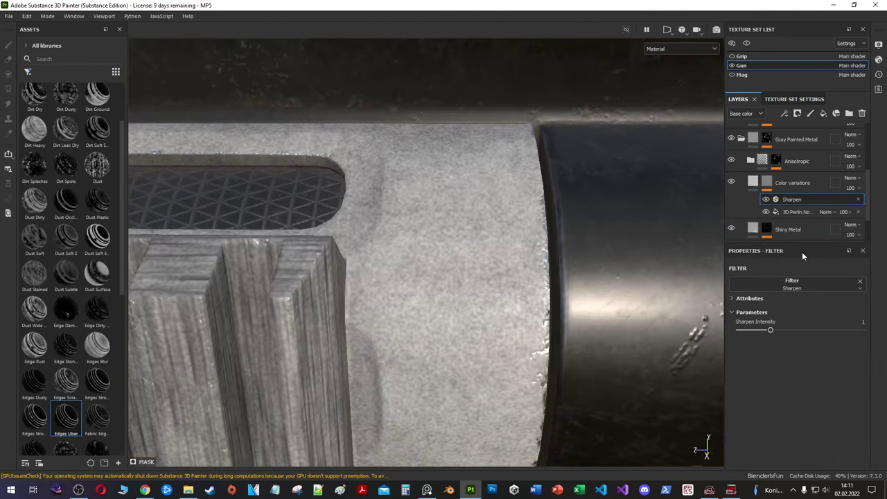
# Step: Make Color variations near-black at 37 opacity and check its Perlin noise mask fill
pyautogui.click(752, 182)
pyautogui.click(770, 380)
pyautogui.moveTo(640, 331); pyautogui.dragTo(639, 351)
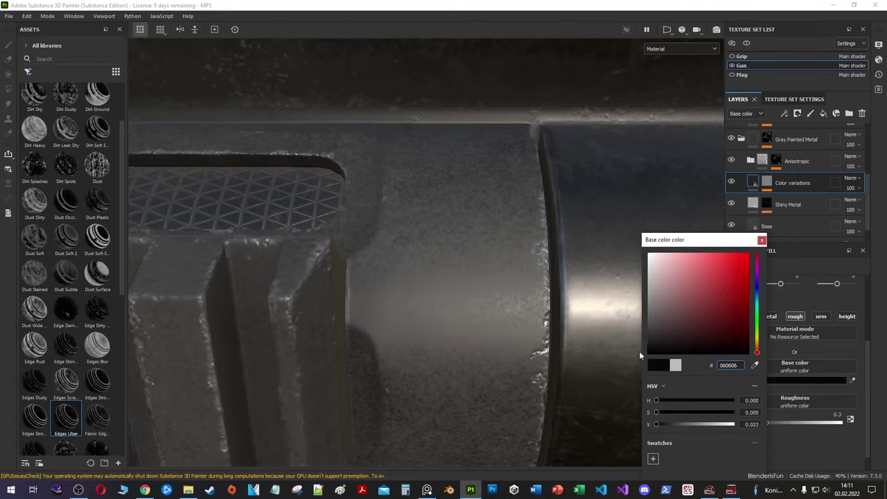
pyautogui.click(857, 205)
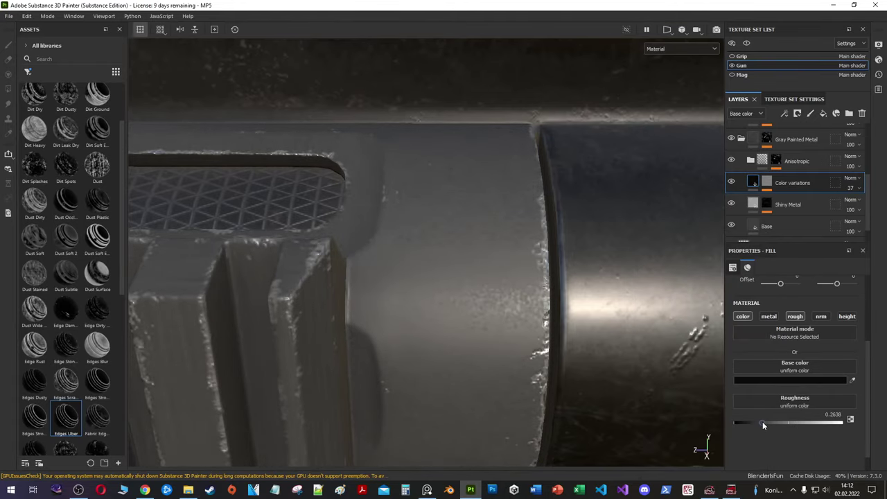
pyautogui.click(796, 211)
pyautogui.click(798, 372)
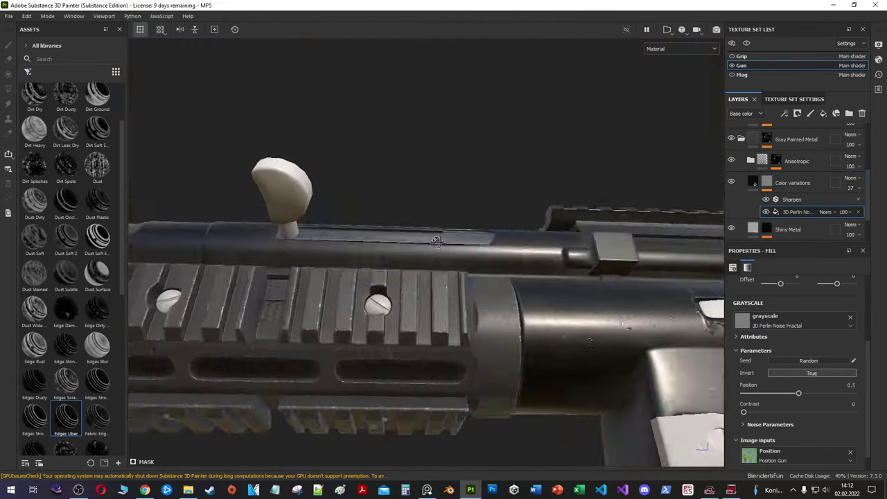
pyautogui.keyDown('alt'); pyautogui.moveTo(555, 263); pyautogui.dragTo(499, 264); pyautogui.keyUp('alt')
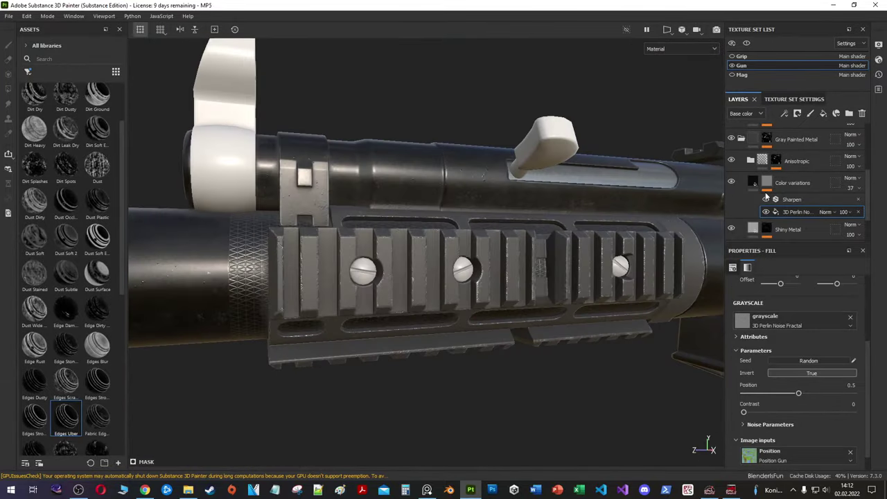
# Step: Darken the Base layer's colour to 333333
pyautogui.rightClick(766, 226)
pyautogui.press('Escape')
pyautogui.click(743, 383)
pyautogui.click(754, 339)
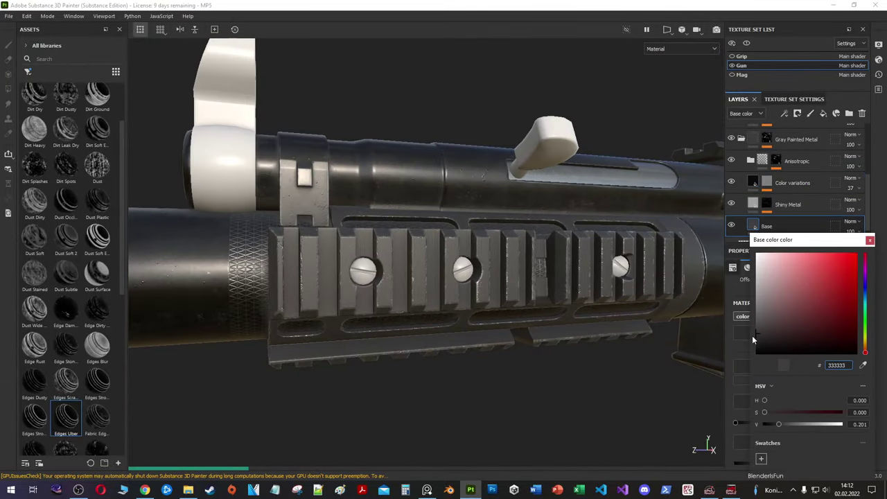
pyautogui.moveTo(720, 339)
pyautogui.keyDown('alt'); pyautogui.mouseDown()
pyautogui.moveTo(635, 334)
pyautogui.moveTo(504, 297)
pyautogui.mouseUp(); pyautogui.keyUp('alt')
pyautogui.rightClick(790, 205)
# Step: Add a Dirt fill layer whose mask is filled with a Grunge Dirt texture
pyautogui.click(775, 291)
pyautogui.write('Dirt')
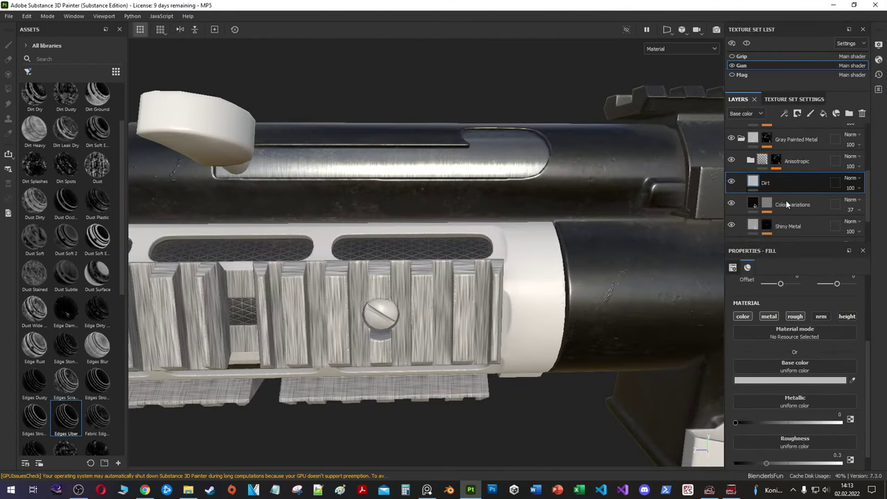
pyautogui.rightClick(765, 182)
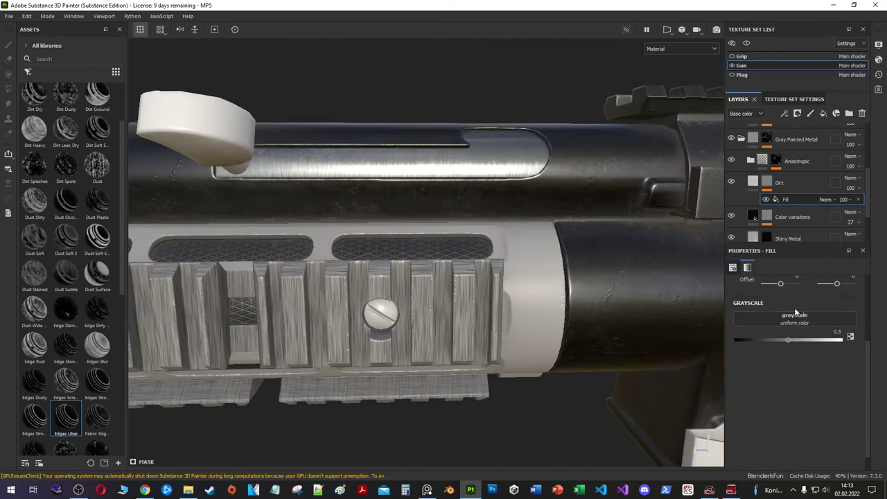
pyautogui.click(797, 228)
pyautogui.click(794, 377)
pyautogui.scroll(-5, 862, 360)
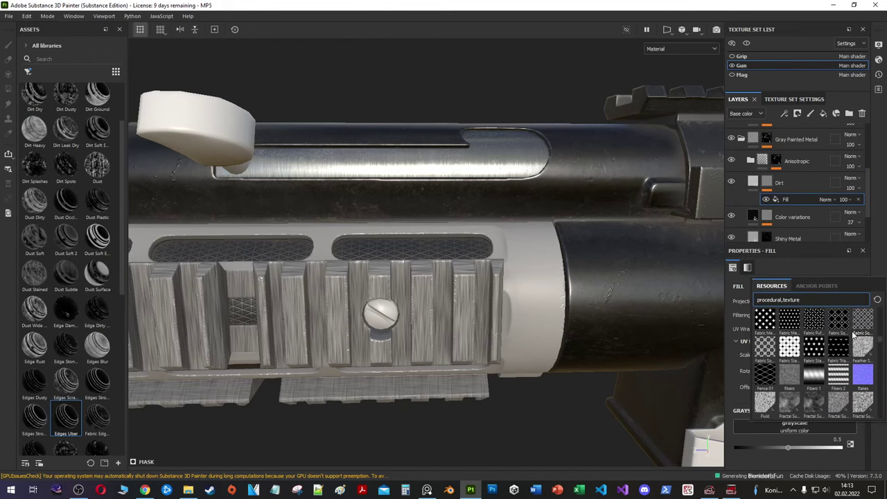
pyautogui.click(859, 401)
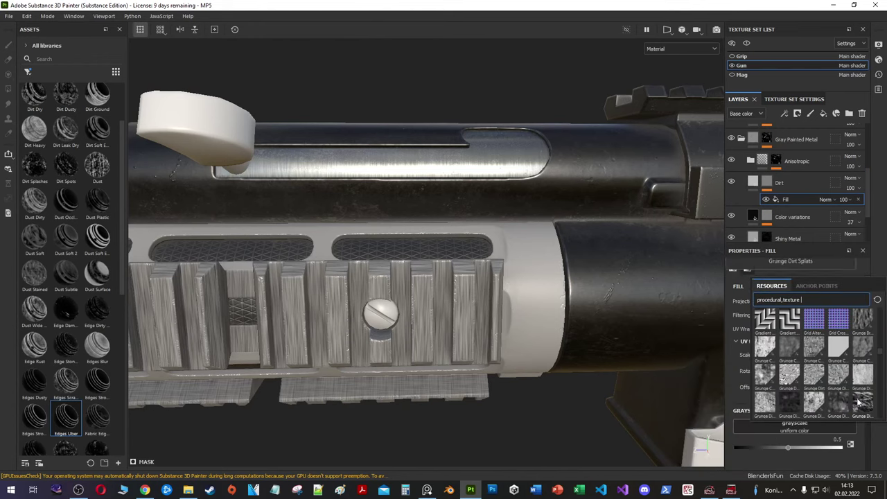
pyautogui.click(784, 405)
# Step: Add a Dirt generator to the mask and adjust its dirt level and Micro Details, viewing the mask alone
pyautogui.rightClick(789, 201)
pyautogui.click(803, 284)
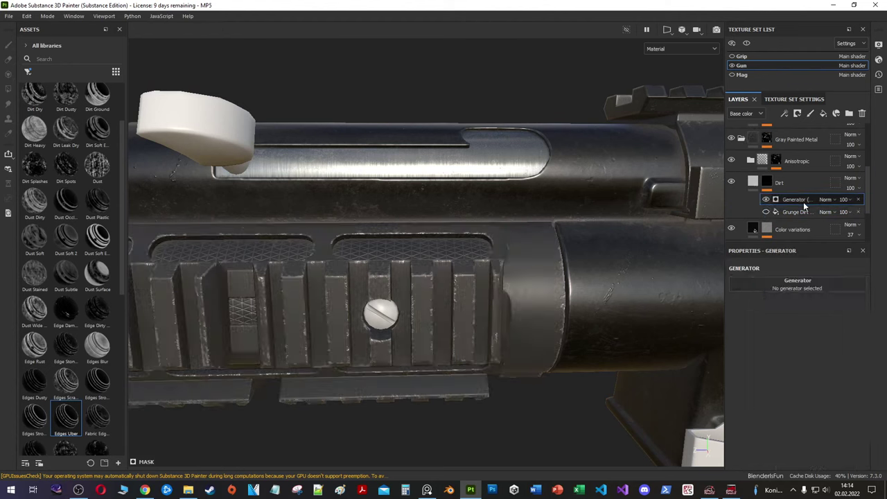
pyautogui.click(796, 284)
pyautogui.click(762, 294)
pyautogui.moveTo(798, 356)
pyautogui.mouseDown()
pyautogui.moveTo(760, 356)
pyautogui.moveTo(756, 373)
pyautogui.moveTo(809, 341)
pyautogui.moveTo(768, 326)
pyautogui.mouseUp()
pyautogui.press('m')
pyautogui.scroll(-3, 783, 368)
pyautogui.scroll(2, 804, 306)
pyautogui.moveTo(809, 396); pyautogui.dragTo(827, 397)
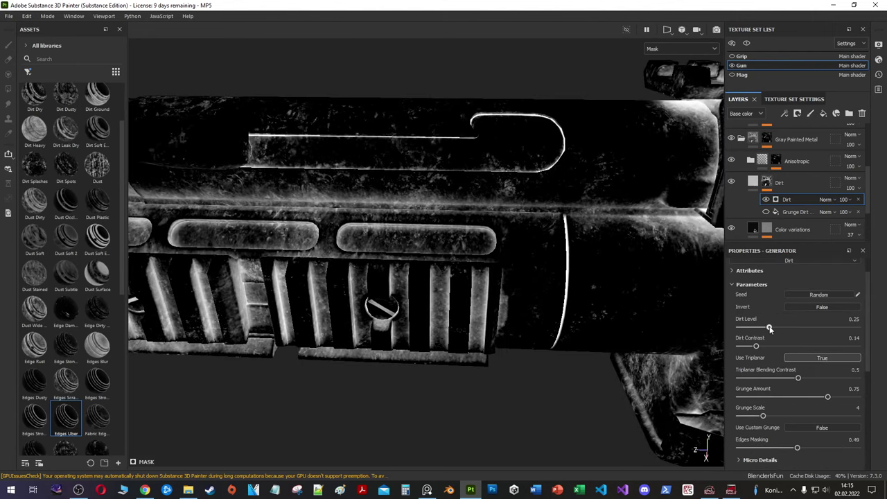
pyautogui.moveTo(756, 346); pyautogui.dragTo(749, 346)
pyautogui.scroll(-2, 755, 388)
pyautogui.click(757, 399)
pyautogui.scroll(-3, 784, 406)
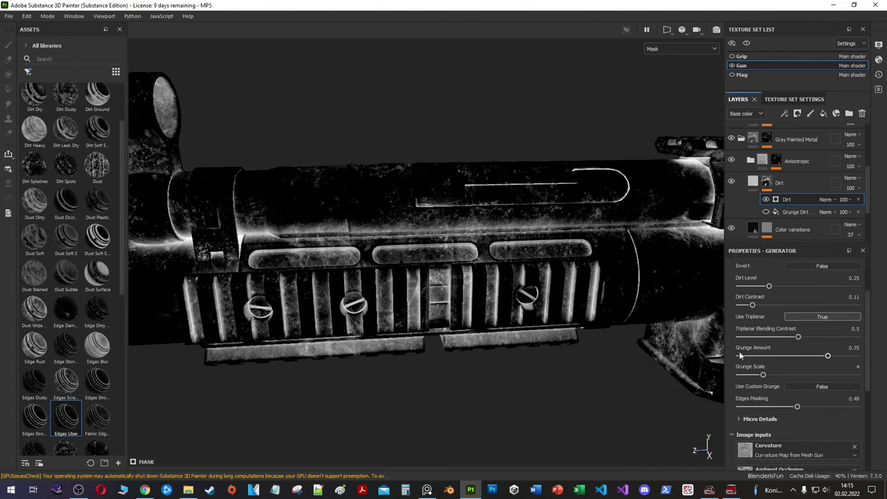
# Step: Move Grunge Dirt above the Dirt generator and set its blend mode to Subtract
pyautogui.click(779, 182)
pyautogui.click(806, 376)
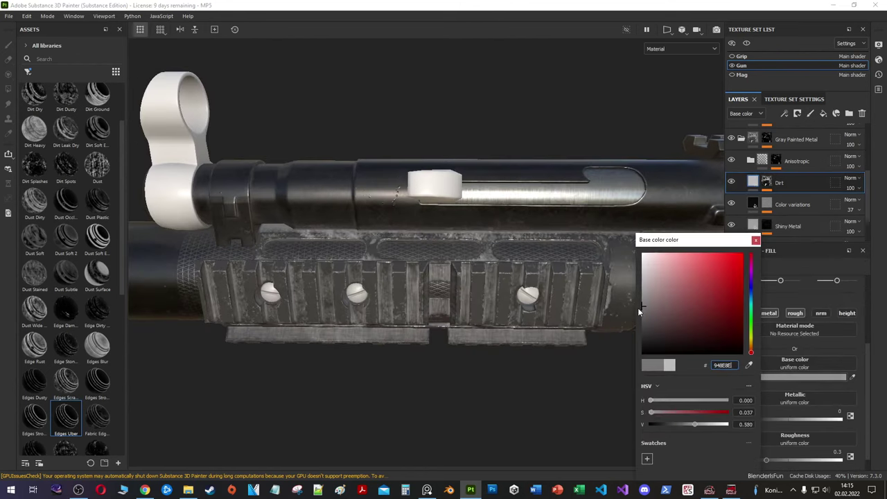
pyautogui.click(788, 436)
pyautogui.keyDown('alt'); pyautogui.moveTo(415, 277); pyautogui.dragTo(485, 263); pyautogui.keyUp('alt')
pyautogui.click(766, 182)
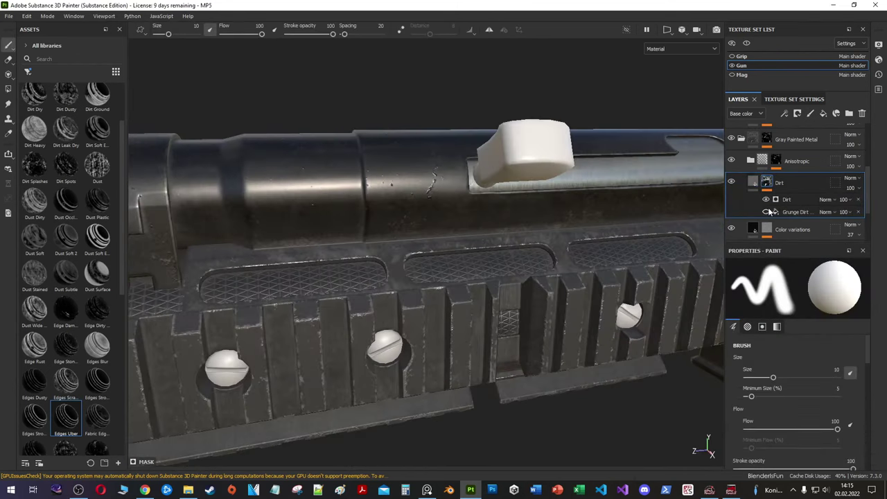
pyautogui.click(795, 200)
pyautogui.click(825, 200)
pyautogui.press('Escape')
pyautogui.click(766, 182)
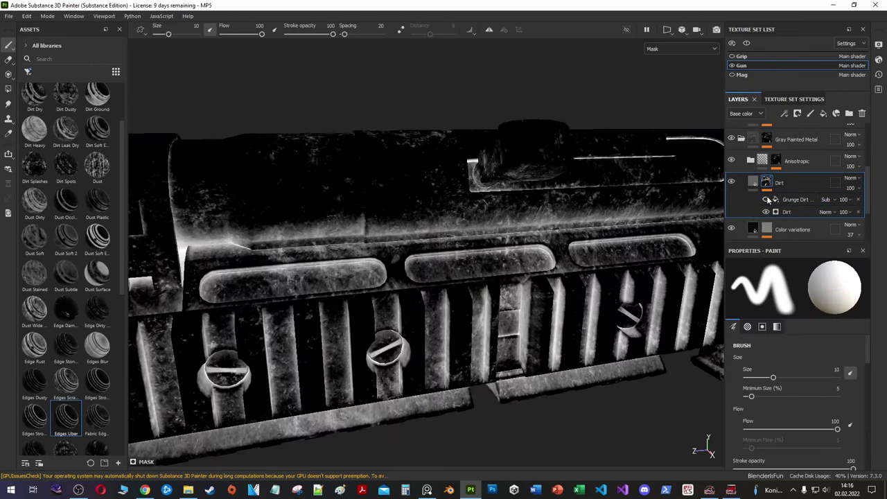
pyautogui.click(751, 183)
# Step: Tweak the Dirt generator parameters and lower the Dirt layer opacity to 54
pyautogui.click(766, 182)
pyautogui.click(786, 212)
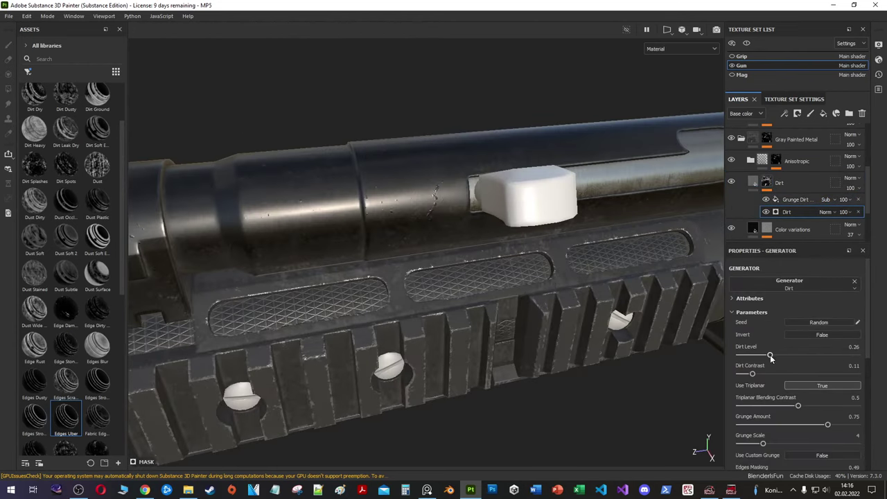
pyautogui.scroll(-3, 769, 358)
pyautogui.moveTo(827, 340); pyautogui.dragTo(823, 342)
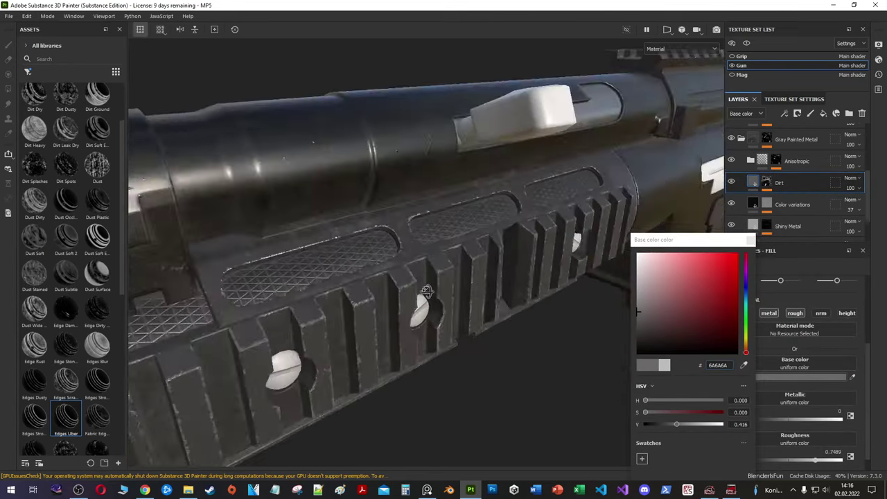
pyautogui.keyDown('alt'); pyautogui.moveTo(623, 314); pyautogui.dragTo(665, 324); pyautogui.keyUp('alt')
pyautogui.moveTo(850, 187); pyautogui.dragTo(860, 214)
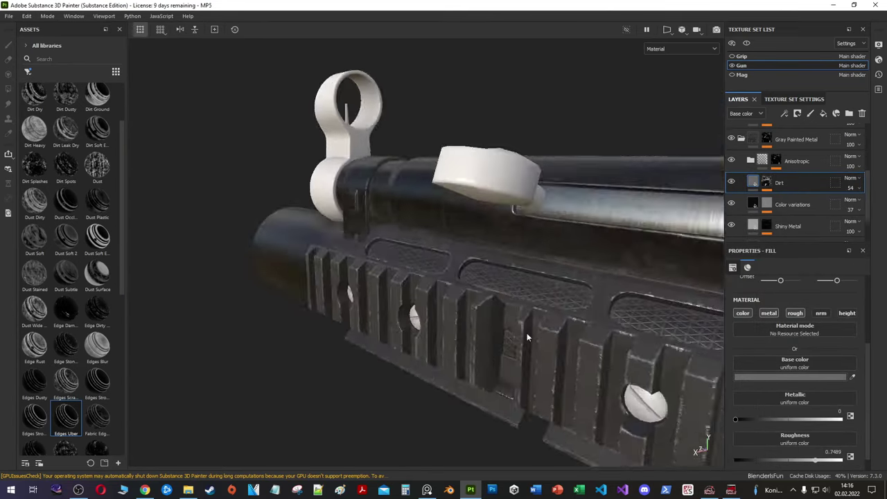
pyautogui.keyDown('alt'); pyautogui.moveTo(527, 333); pyautogui.dragTo(485, 325); pyautogui.keyUp('alt')
pyautogui.scroll(1, 765, 180)
# Step: Rename the layer Shiny Metal Scratches, add a Paint effect, and search Assets for 'dirt'
pyautogui.scroll(-2, 765, 180)
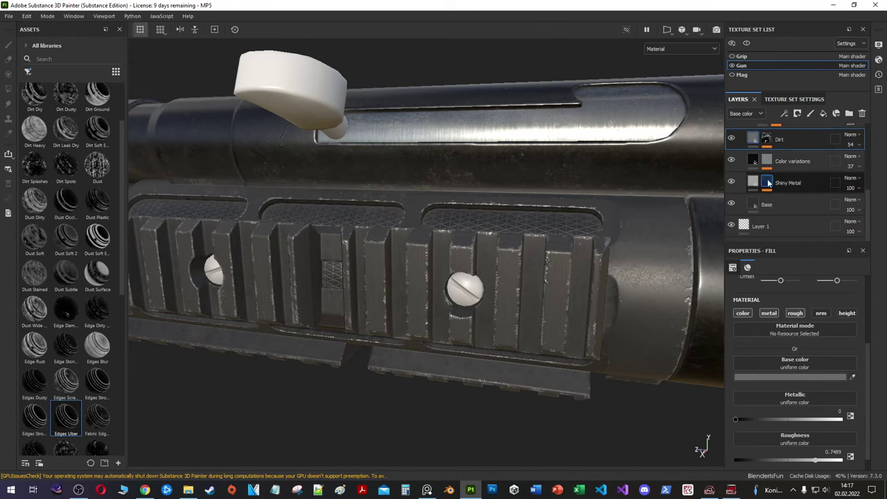
pyautogui.doubleClick(793, 182)
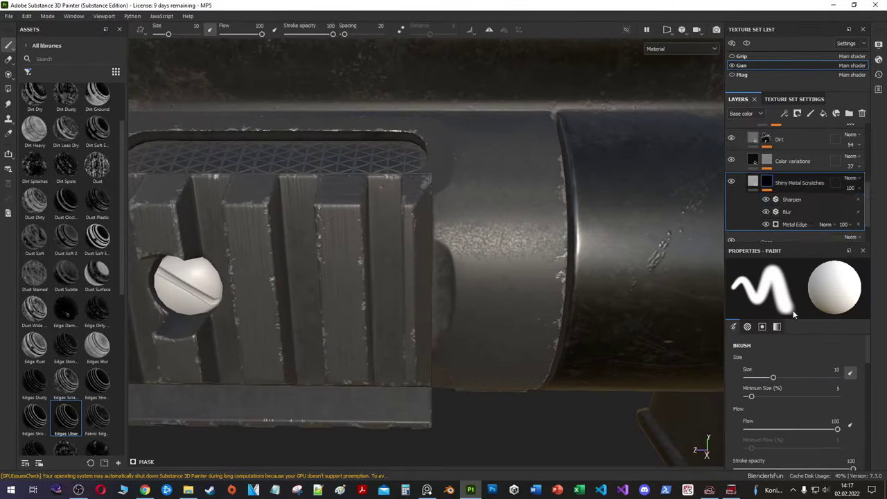
pyautogui.click(69, 59)
pyautogui.write('dirt')
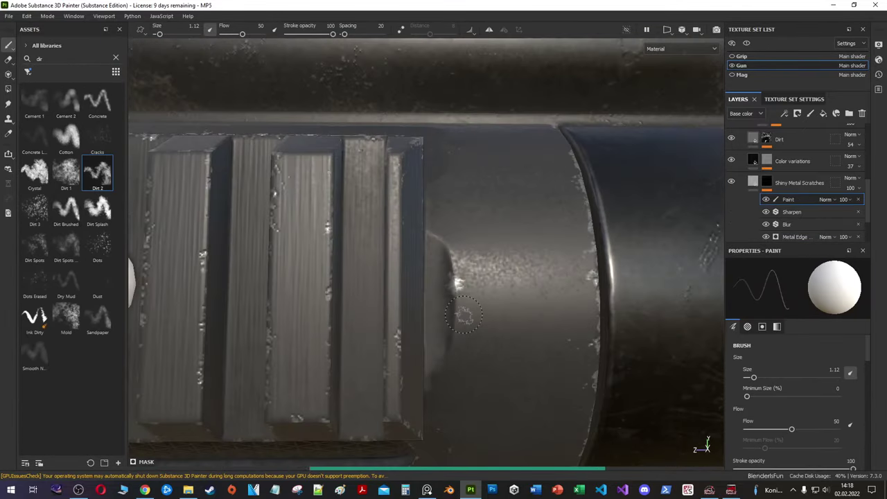
pyautogui.scroll(3, 463, 315)
# Step: Orbit around the knurled panels, rail, screw and barrel to inspect the worn edges
pyautogui.keyDown('alt'); pyautogui.moveTo(457, 143); pyautogui.dragTo(457, 159); pyautogui.keyUp('alt')
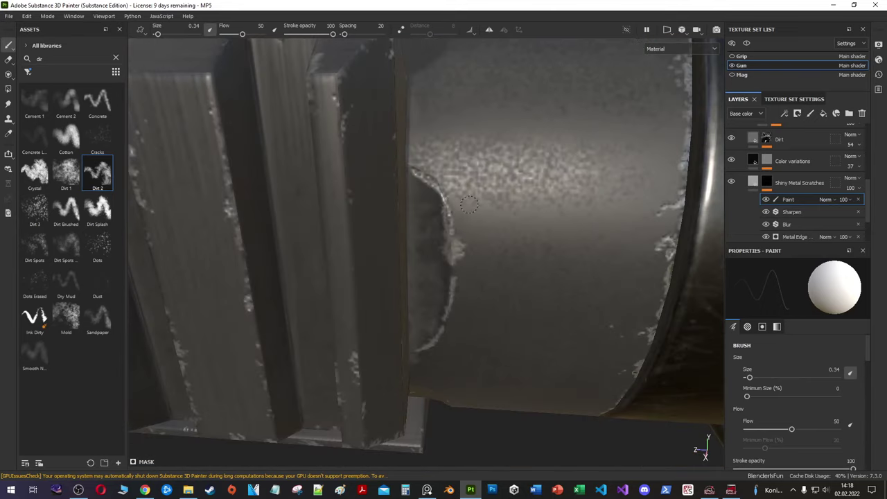
pyautogui.keyDown('alt'); pyautogui.moveTo(437, 248); pyautogui.dragTo(478, 118); pyautogui.keyUp('alt')
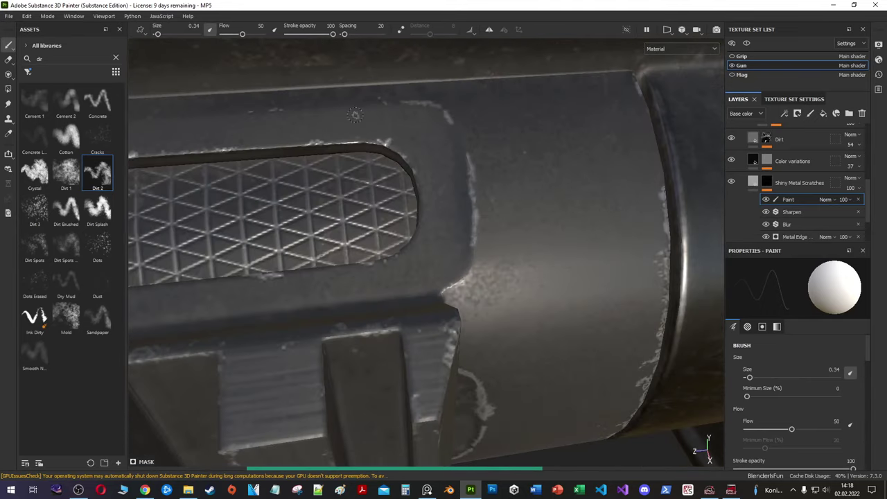
pyautogui.keyDown('alt'); pyautogui.moveTo(354, 115); pyautogui.dragTo(439, 197); pyautogui.keyUp('alt')
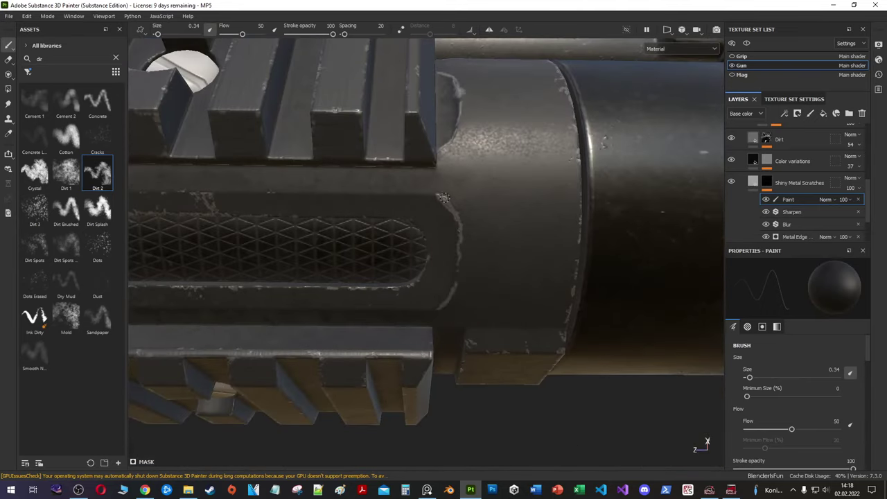
pyautogui.moveTo(429, 279)
pyautogui.keyDown('alt'); pyautogui.mouseDown()
pyautogui.moveTo(437, 224)
pyautogui.moveTo(465, 201)
pyautogui.mouseUp(); pyautogui.keyUp('alt')
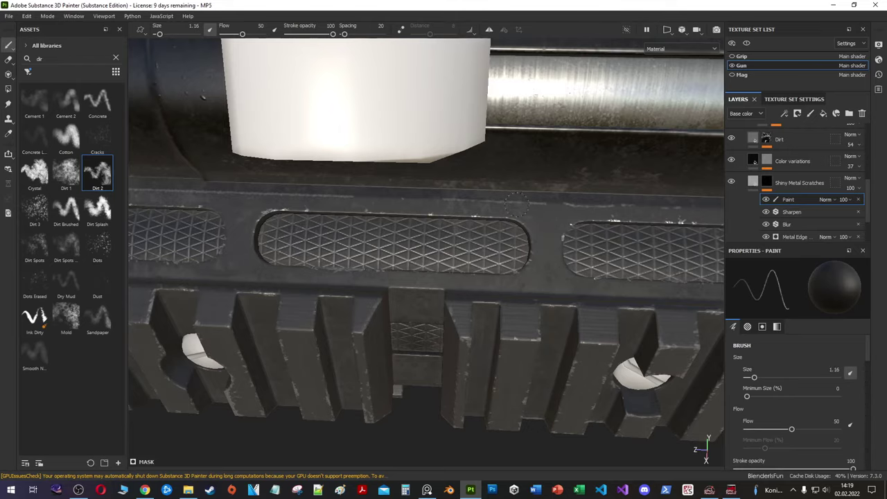
pyautogui.keyDown('alt'); pyautogui.moveTo(516, 204); pyautogui.dragTo(445, 365); pyautogui.keyUp('alt')
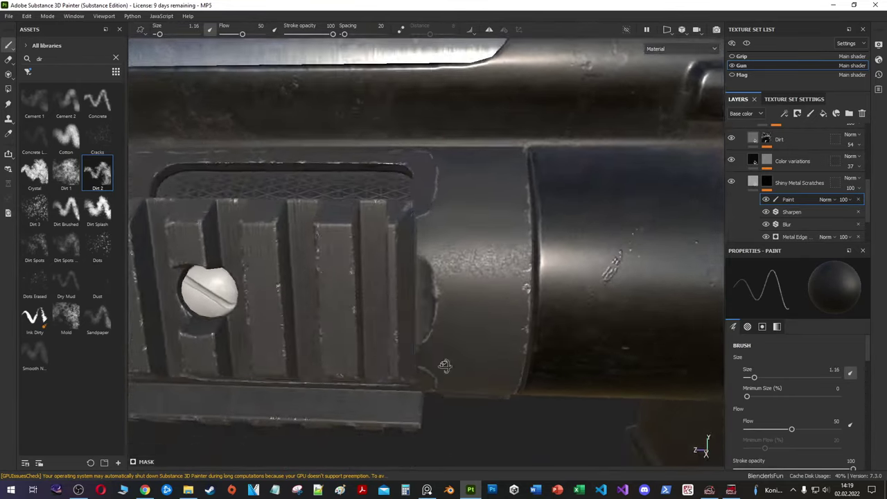
pyautogui.keyDown('alt'); pyautogui.moveTo(445, 365); pyautogui.dragTo(523, 336, button='right'); pyautogui.keyUp('alt')
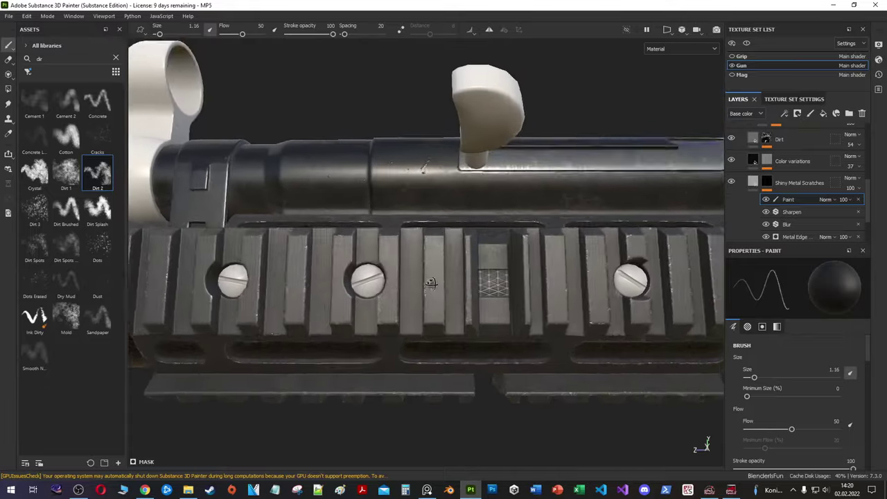
pyautogui.keyDown('alt'); pyautogui.moveTo(524, 336); pyautogui.dragTo(693, 242); pyautogui.keyUp('alt')
pyautogui.scroll(-1, 757, 158)
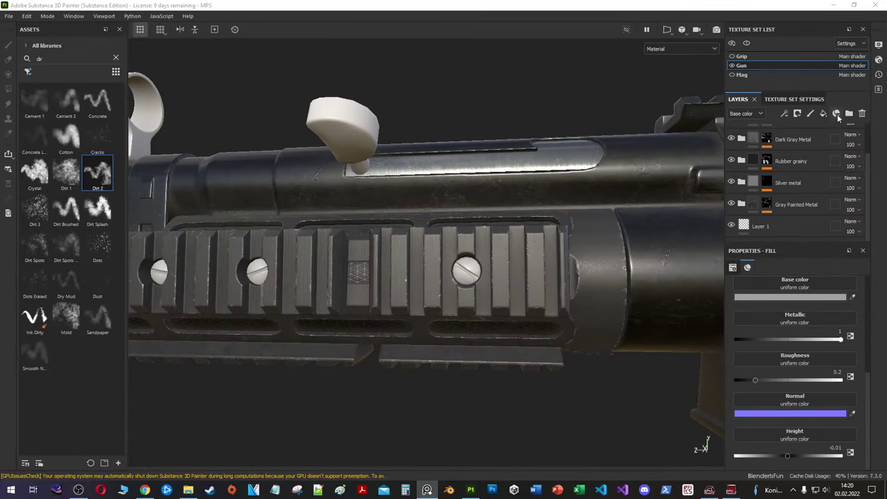
# Step: Position the screw folder, polygon-fill the screws in its mask, and move Base inside
pyautogui.moveTo(777, 161); pyautogui.dragTo(786, 223)
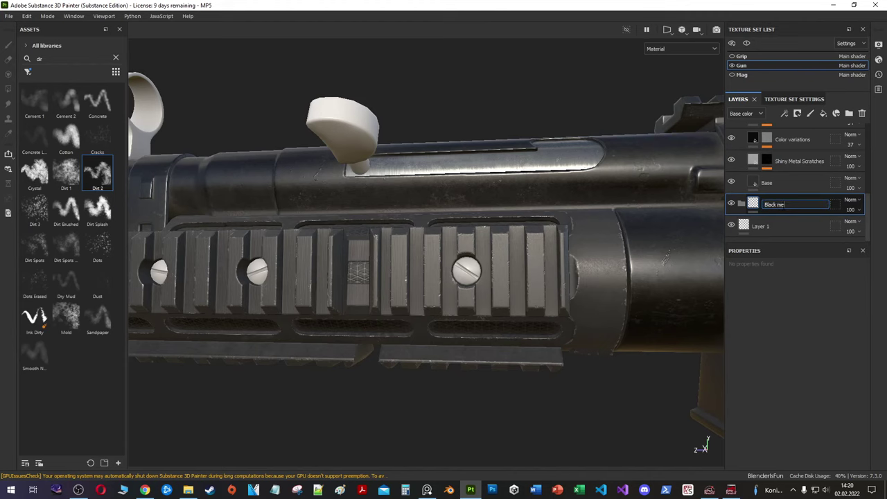
pyautogui.press('Return')
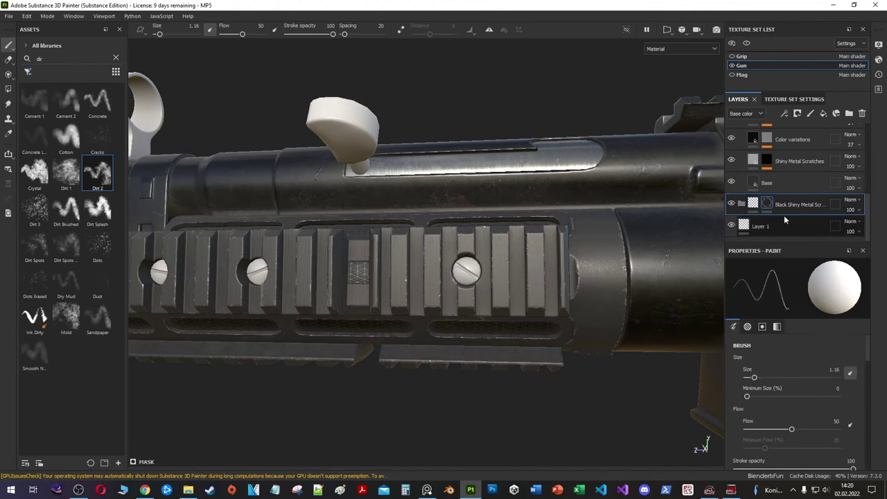
pyautogui.press('4')
pyautogui.moveTo(359, 274)
pyautogui.keyDown('alt'); pyautogui.mouseDown()
pyautogui.moveTo(449, 295)
pyautogui.moveTo(399, 307)
pyautogui.mouseUp(); pyautogui.keyUp('alt')
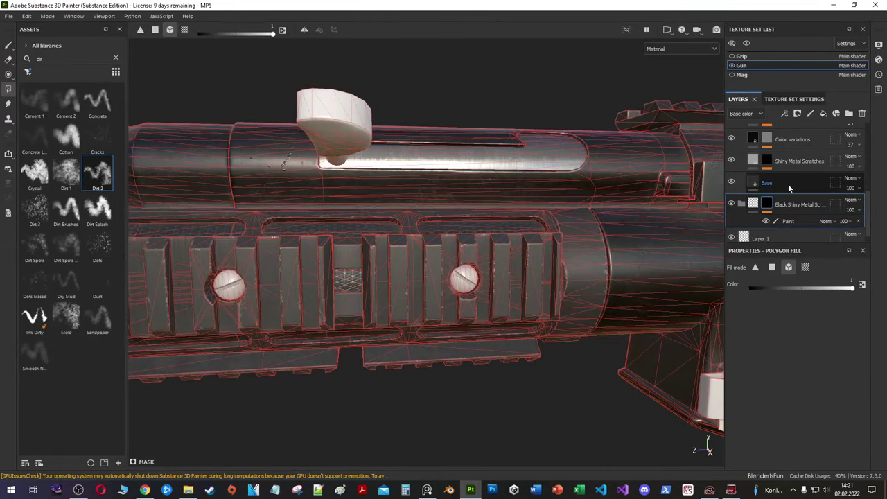
pyautogui.moveTo(788, 184); pyautogui.dragTo(790, 181)
# Step: Make the Base layer black and fully metallic with slightly higher roughness
pyautogui.scroll(3, 615, 298)
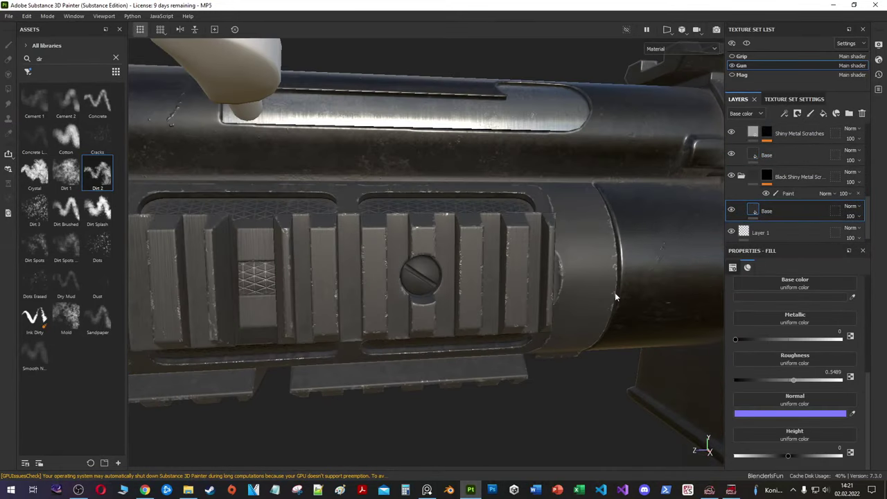
pyautogui.click(790, 296)
pyautogui.click(667, 343)
pyautogui.moveTo(735, 338); pyautogui.dragTo(873, 337)
pyautogui.moveTo(750, 380); pyautogui.dragTo(759, 380)
pyautogui.click(790, 296)
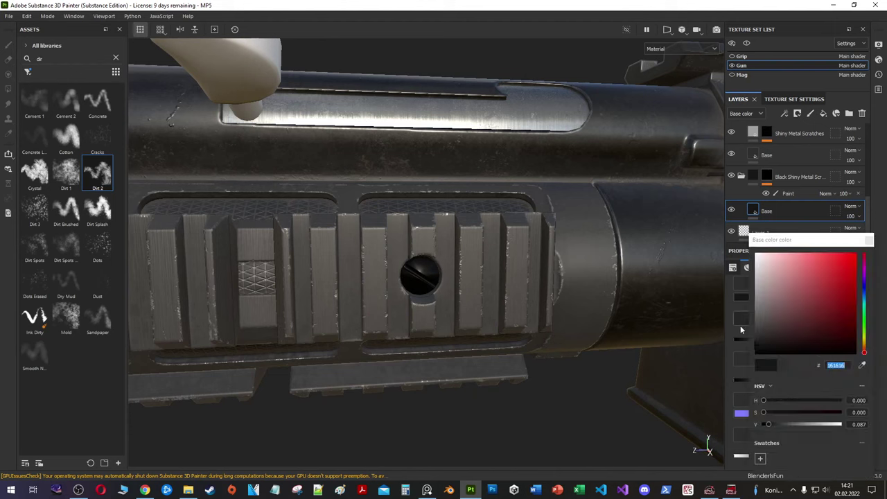
pyautogui.click(748, 337)
pyautogui.scroll(2, 392, 345)
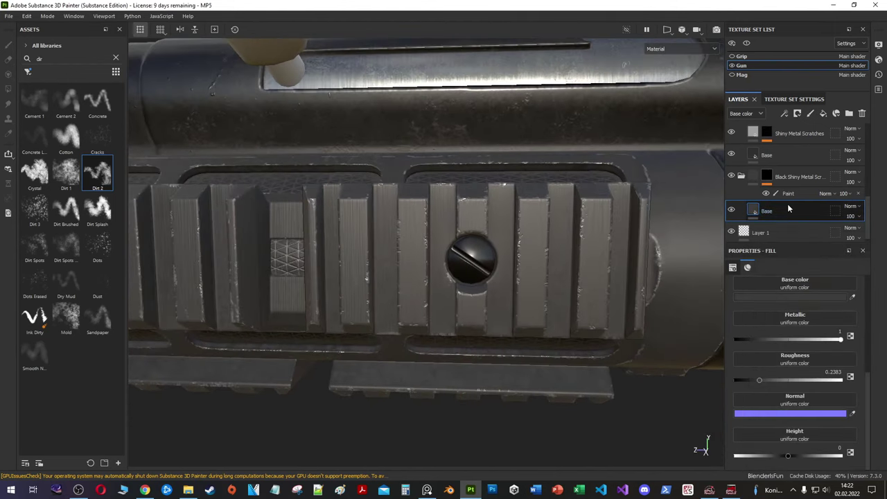
# Step: Duplicate Base into Base copy 1, give it a mask, and darken its colour
pyautogui.rightClick(787, 208)
pyautogui.click(797, 301)
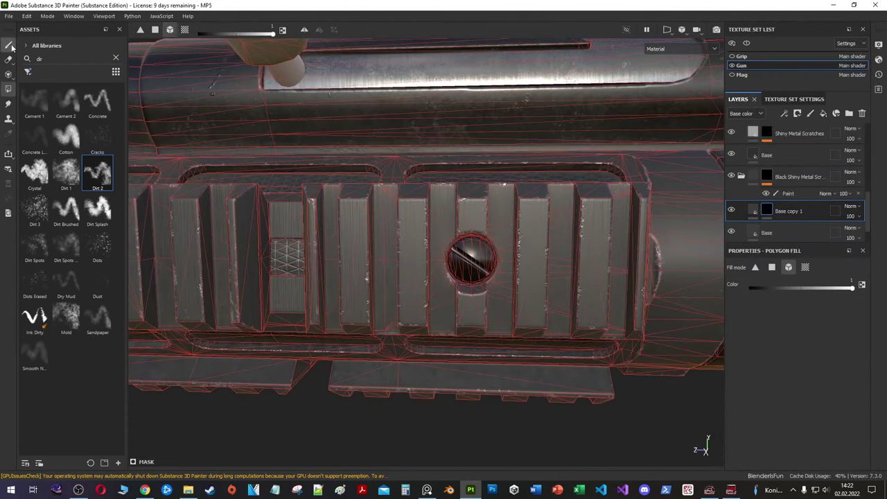
pyautogui.rightClick(766, 211)
pyautogui.click(797, 308)
pyautogui.click(766, 211)
pyautogui.click(795, 296)
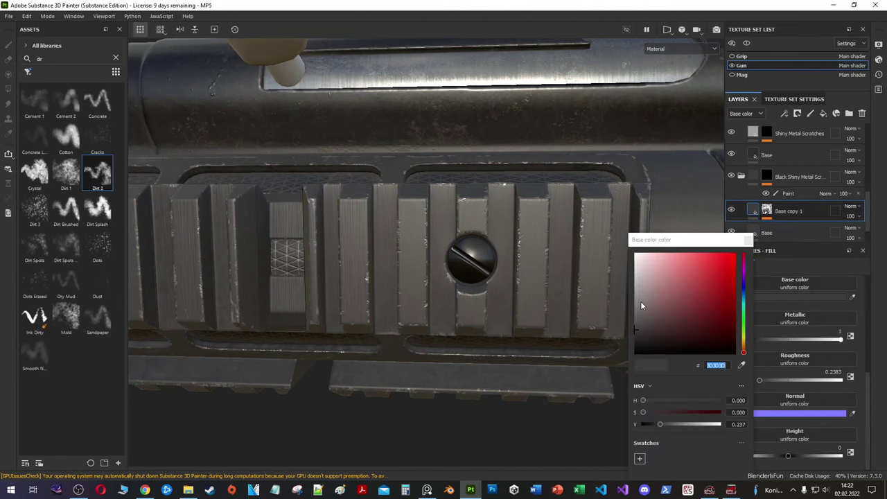
pyautogui.click(752, 211)
# Step: Mask Base copy 1 with Metal Edge Wear at wear level 0.33, contrast 0.68
pyautogui.rightClick(762, 216)
pyautogui.click(795, 231)
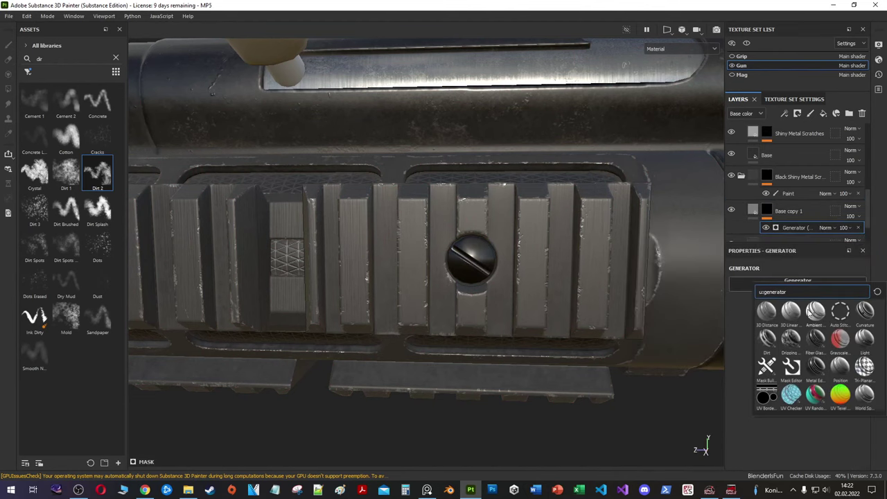
pyautogui.click(815, 366)
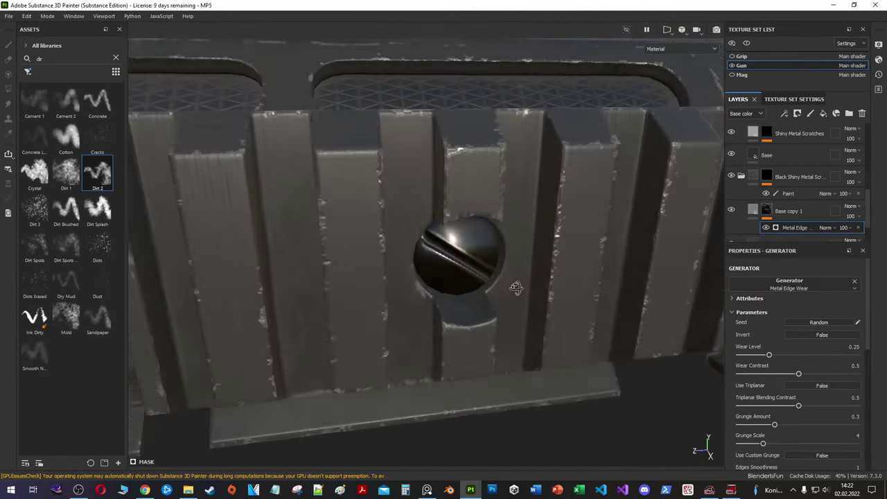
pyautogui.moveTo(768, 354); pyautogui.dragTo(843, 375)
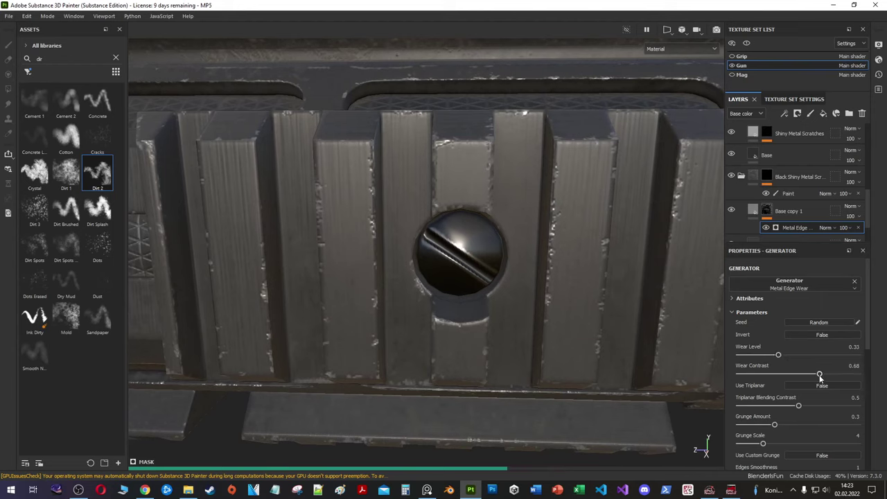
pyautogui.scroll(-2, 797, 388)
pyautogui.scroll(-1, 804, 395)
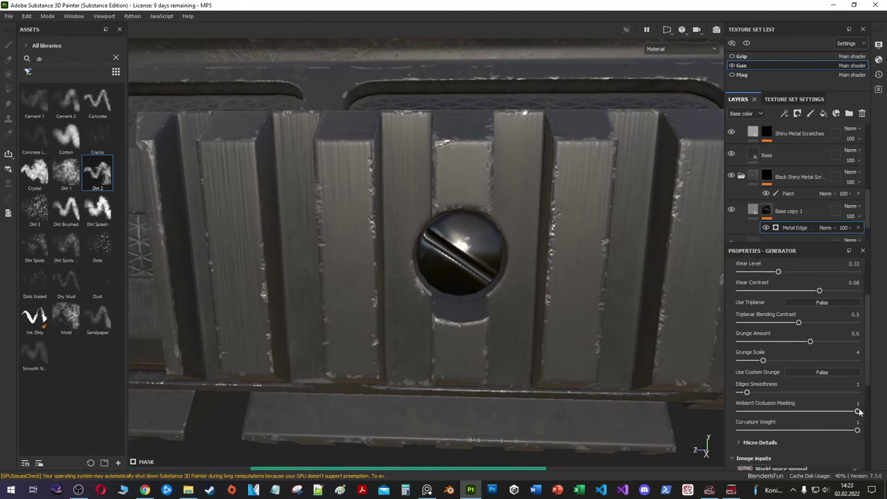
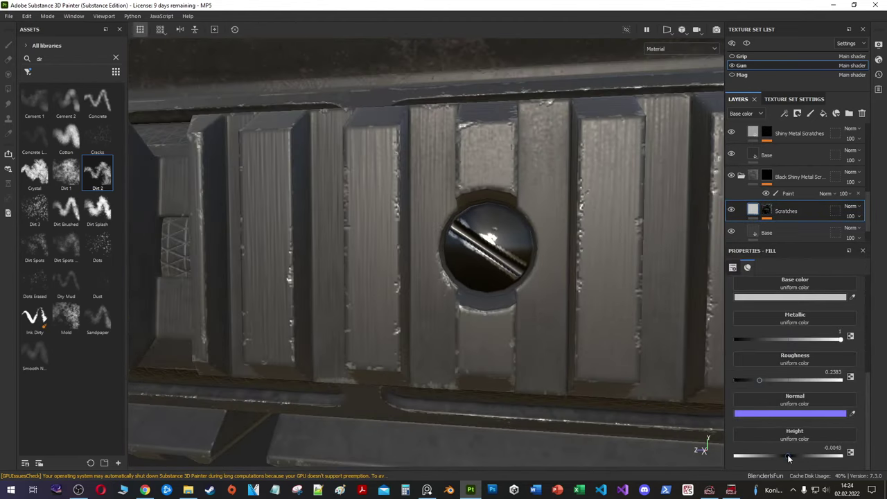
# Step: Orbit to the charging handle and name the new folder above Gray Painted Metal 'Black Plastic'
pyautogui.scroll(2, 787, 455)
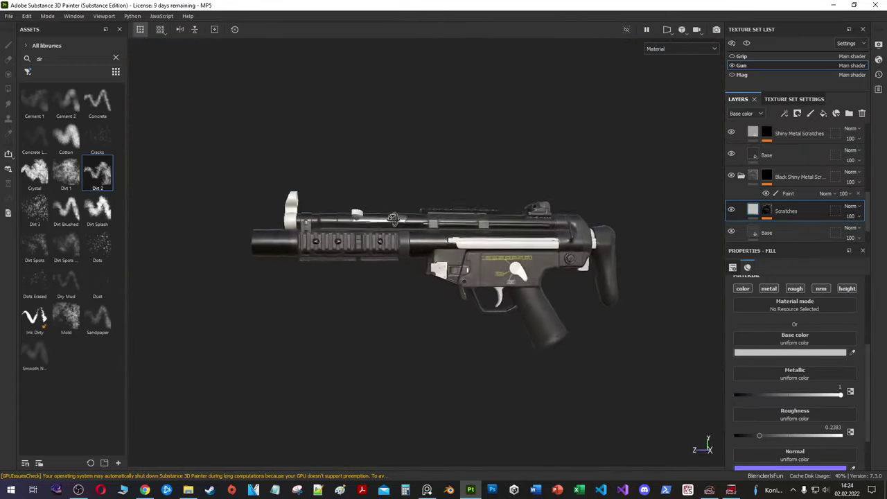
pyautogui.moveTo(436, 253)
pyautogui.keyDown('alt'); pyautogui.mouseDown()
pyautogui.moveTo(397, 208)
pyautogui.moveTo(427, 490)
pyautogui.mouseUp(); pyautogui.keyUp('alt')
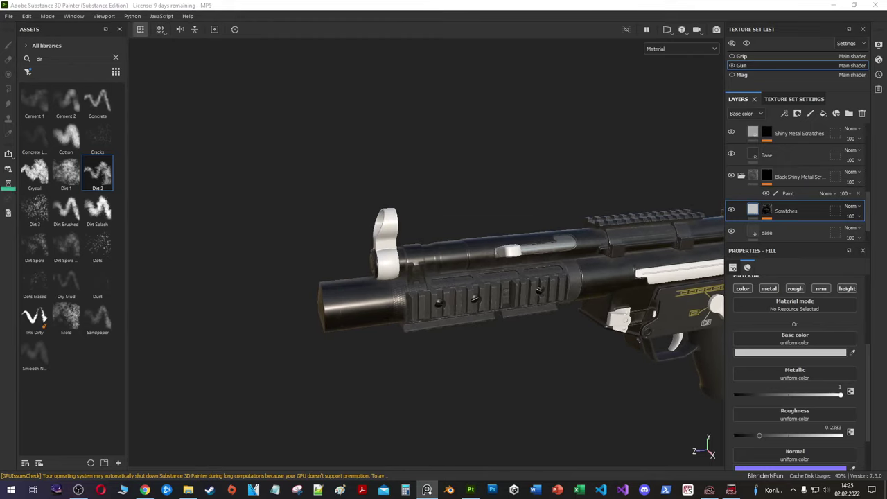
pyautogui.keyDown('alt'); pyautogui.moveTo(427, 489); pyautogui.dragTo(471, 490); pyautogui.keyUp('alt')
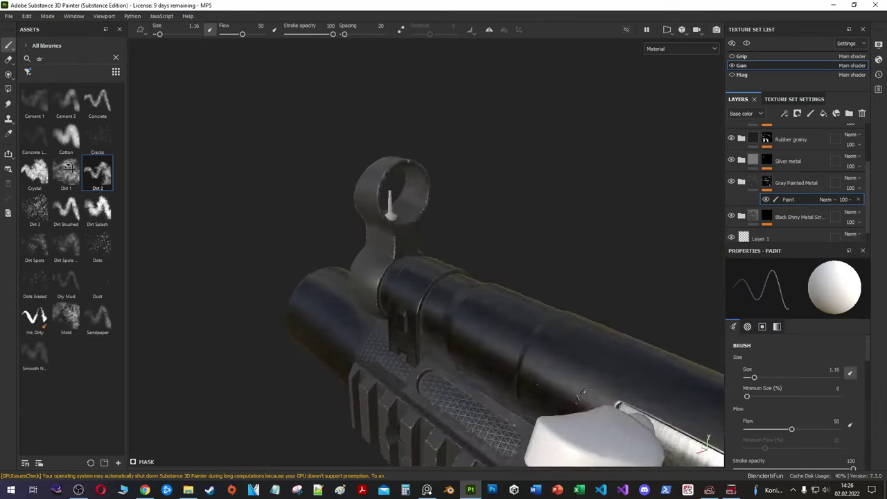
pyautogui.moveTo(306, 183)
pyautogui.keyDown('alt'); pyautogui.mouseDown()
pyautogui.moveTo(219, 170)
pyautogui.moveTo(239, 170)
pyautogui.moveTo(372, 237)
pyautogui.mouseUp(); pyautogui.keyUp('alt')
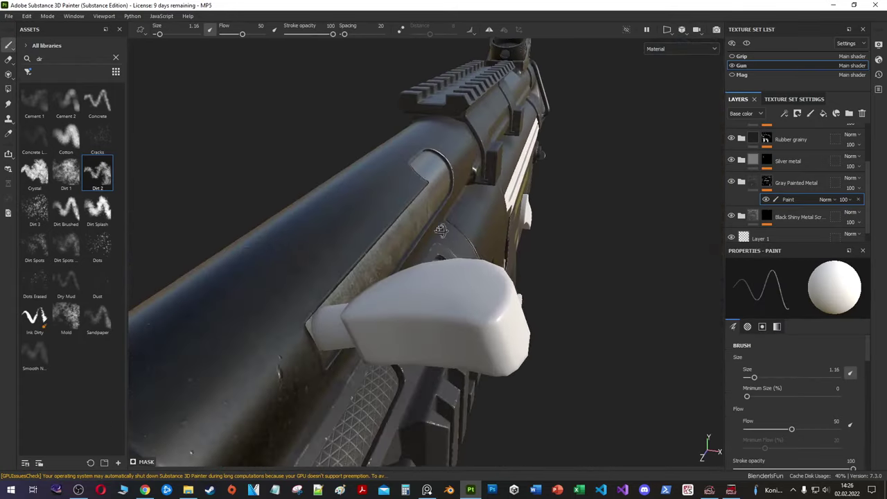
pyautogui.scroll(-2, 790, 207)
pyautogui.doubleClick(774, 183)
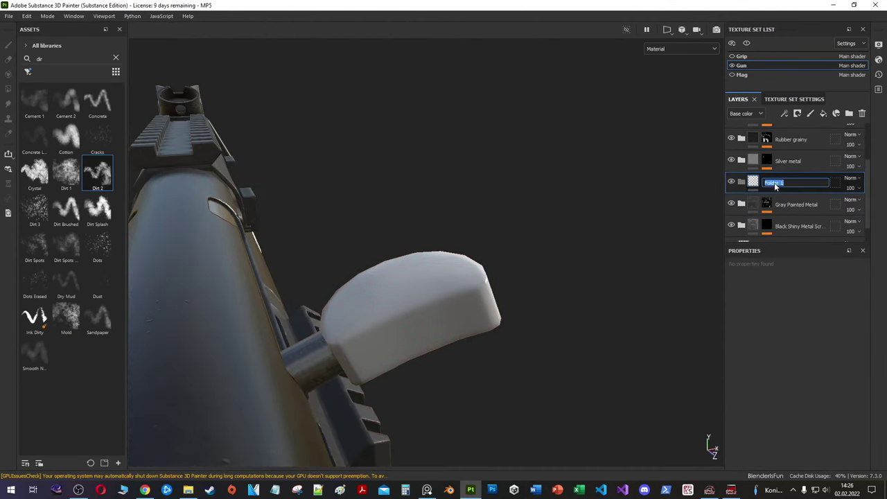
# Step: Add a dark base-colour fill layer named Base inside the Black Plastic folder
pyautogui.click(822, 114)
pyautogui.click(790, 337)
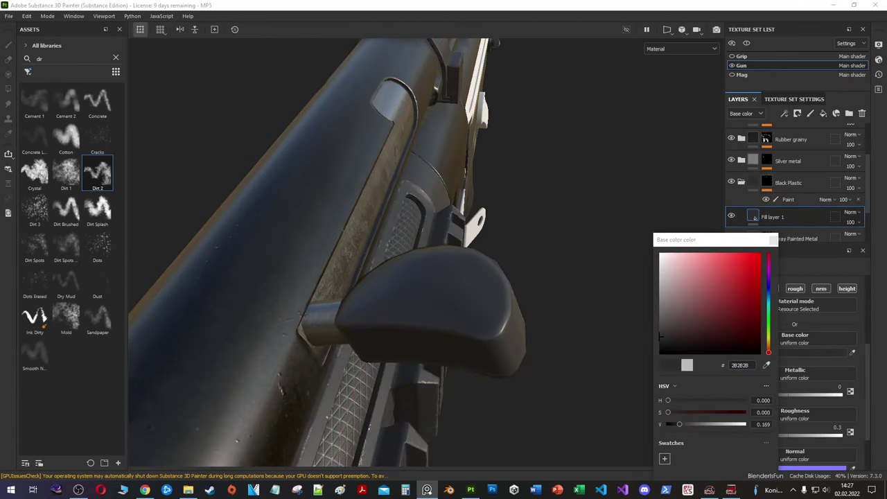
pyautogui.keyDown('alt'); pyautogui.moveTo(638, 257); pyautogui.dragTo(551, 282); pyautogui.keyUp('alt')
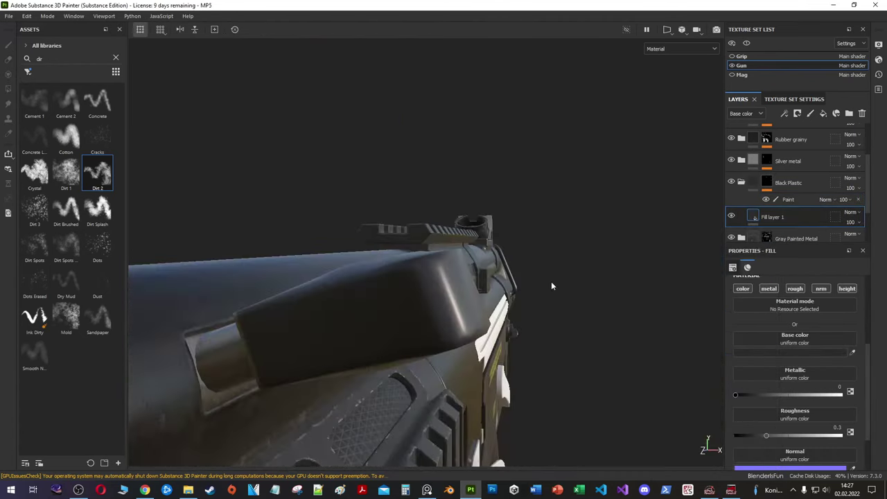
pyautogui.scroll(-1, 790, 208)
pyautogui.doubleClick(772, 188)
pyautogui.write('Bas')
# Step: Add a Bumps fill layer above Base with a paint mask, using the Basic Soft brush
pyautogui.click(823, 114)
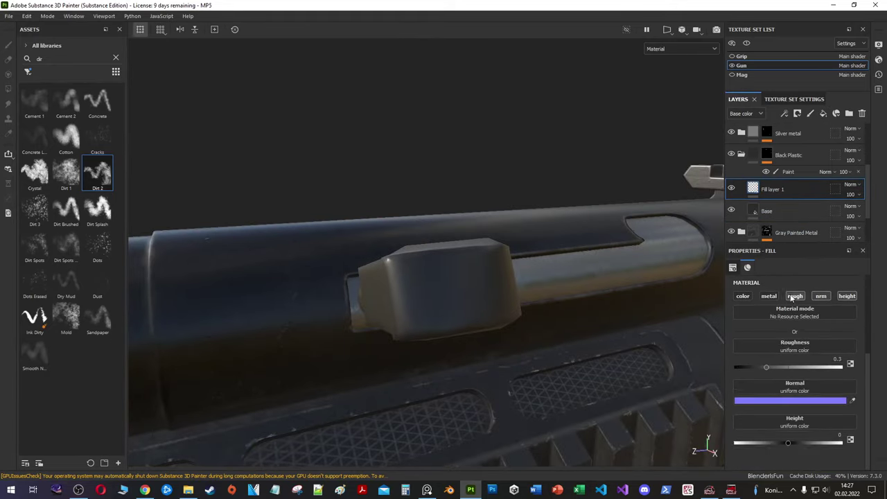
pyautogui.write('Bumps')
pyautogui.rightClick(790, 188)
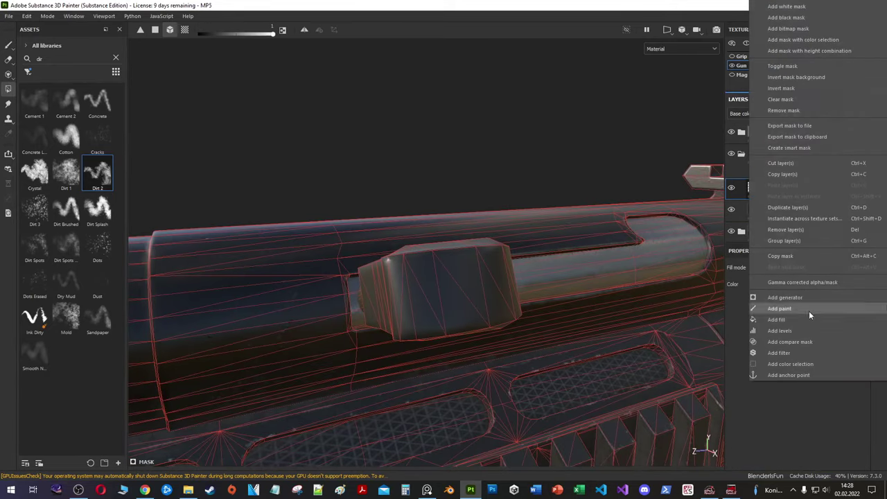
pyautogui.click(809, 310)
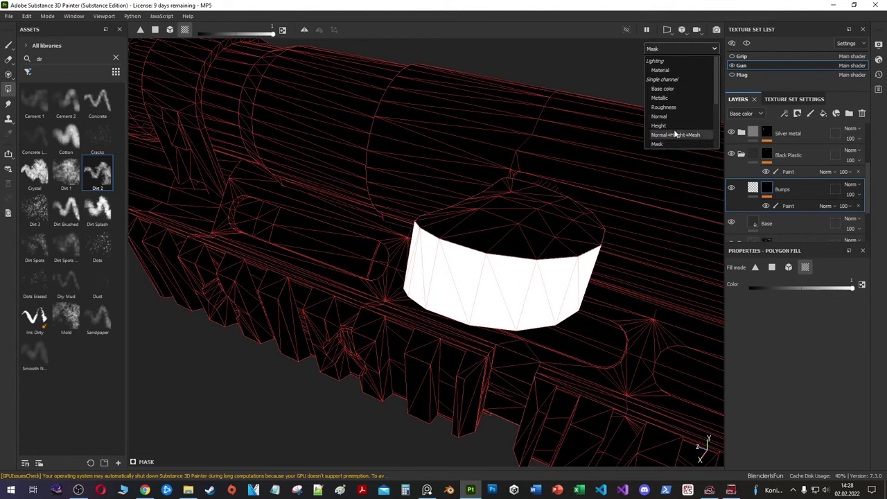
pyautogui.press('F1')
pyautogui.scroll(5, 617, 281)
pyautogui.write('pbas')
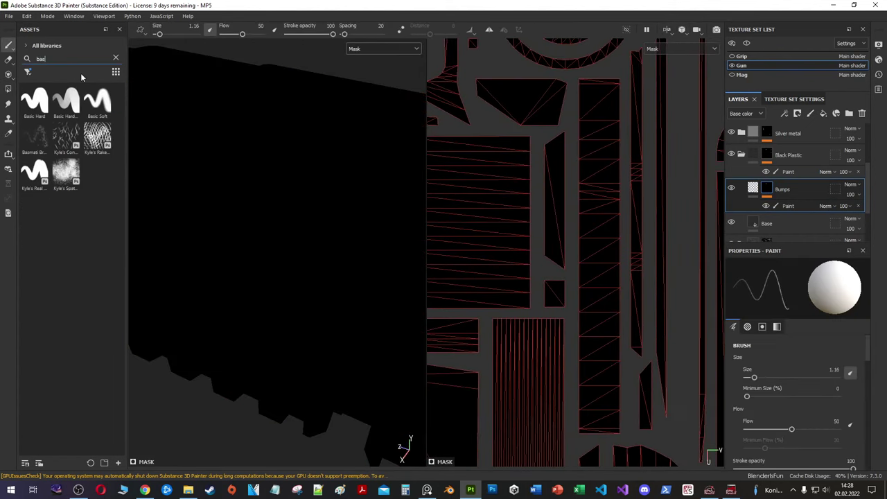
pyautogui.write('ic')
pyautogui.click(97, 100)
# Step: Paint a thin straight line into the Bumps mask in the rotated 2D UV view
pyautogui.scroll(3, 518, 215)
pyautogui.press('F3')
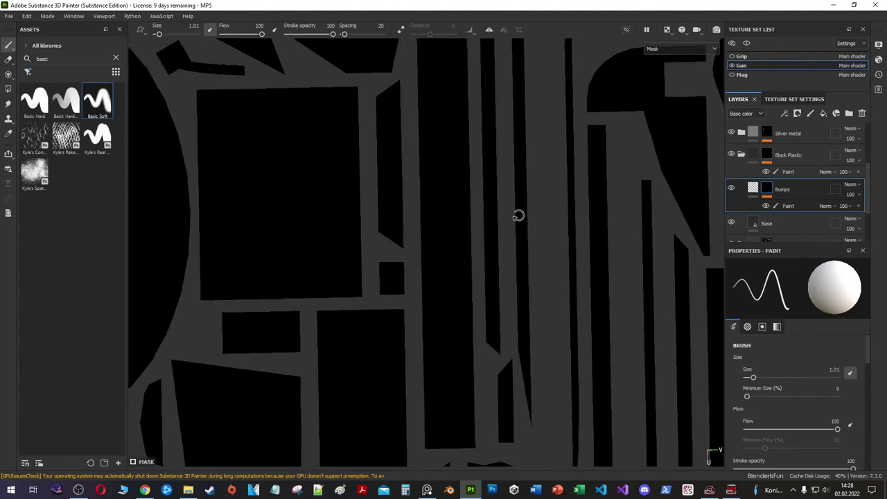
pyautogui.keyDown('alt'); pyautogui.moveTo(518, 216); pyautogui.dragTo(645, 269); pyautogui.keyUp('alt')
pyautogui.click(655, 268)
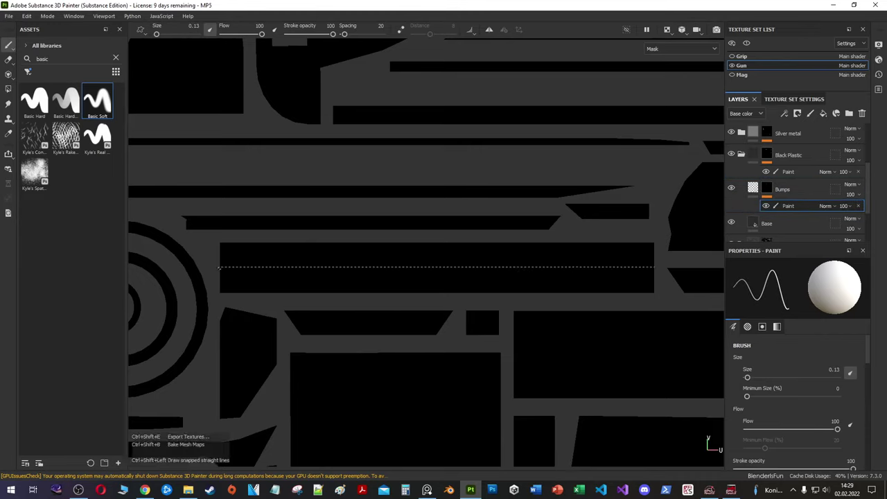
pyautogui.scroll(-5, 622, 267)
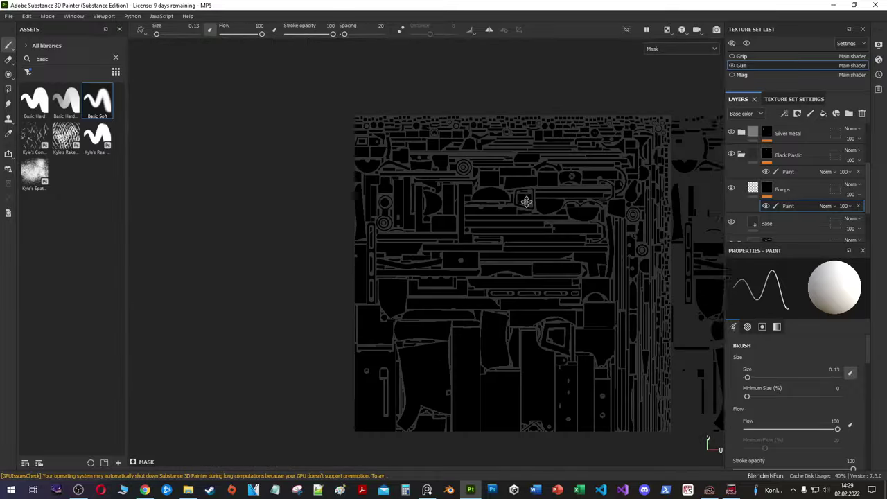
pyautogui.scroll(5, 426, 252)
pyautogui.scroll(5, 530, 257)
pyautogui.scroll(-3, 530, 257)
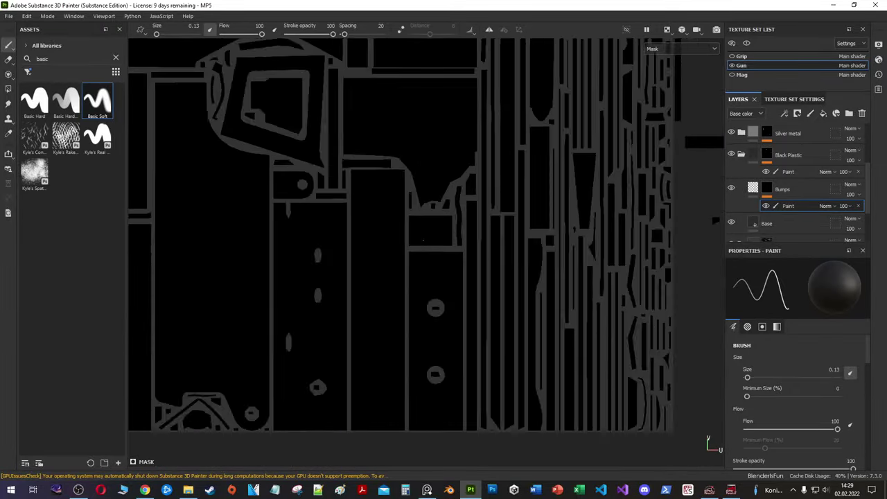
pyautogui.scroll(-3, 485, 242)
pyautogui.scroll(8, 433, 210)
pyautogui.scroll(-5, 439, 228)
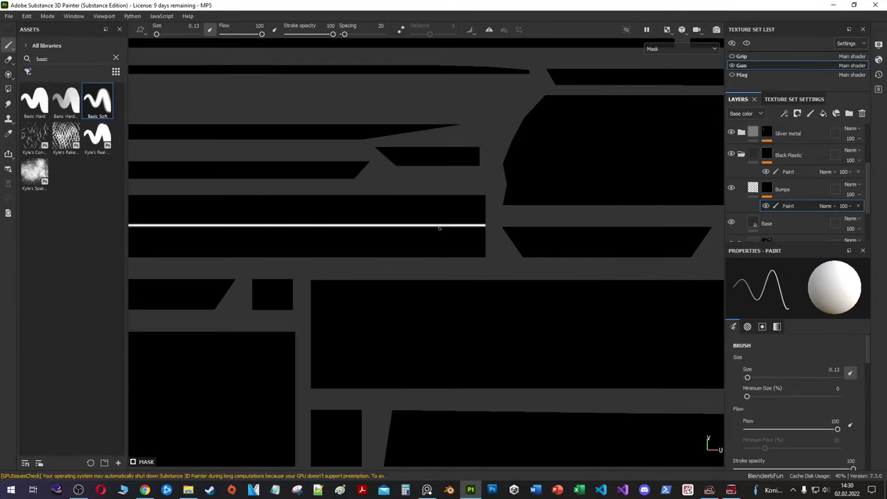
# Step: Return to the 3D view and inspect the Bumps line on the handle
pyautogui.press('F2')
pyautogui.click(782, 188)
pyautogui.moveTo(631, 183)
pyautogui.keyDown('alt'); pyautogui.mouseDown()
pyautogui.moveTo(607, 178)
pyautogui.moveTo(524, 259)
pyautogui.mouseUp(); pyautogui.keyUp('alt')
pyautogui.click(787, 194)
# Step: Duplicate the Bumps layer as 'Bumps Pattern' and add a paint effect to its mask
pyautogui.hotkey('ctrl', 'd')
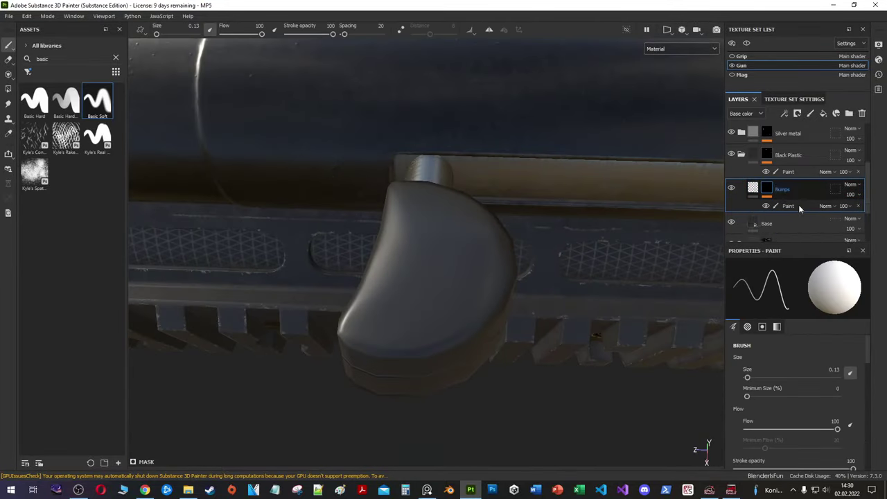
pyautogui.doubleClick(793, 189)
pyautogui.write('Bumps Pattern')
pyautogui.rightClick(774, 192)
pyautogui.click(790, 315)
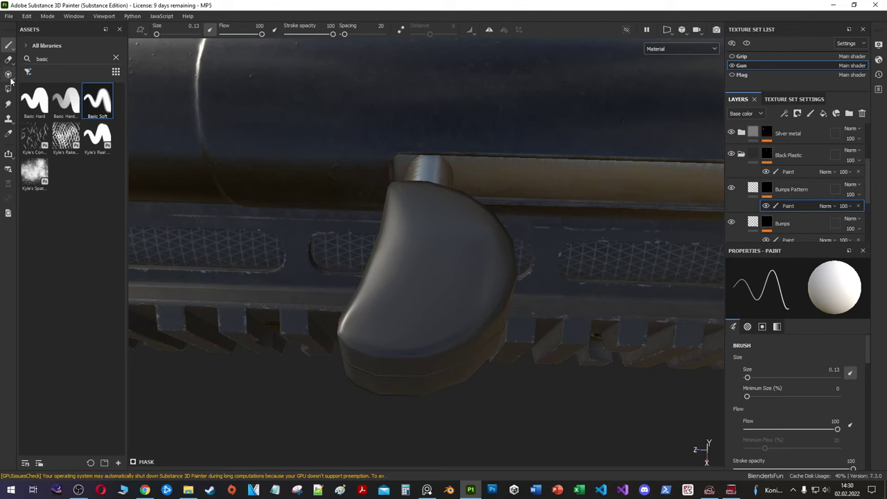
# Step: Fill the Bumps Pattern mask with the Hexagon pattern and raise its balance
pyautogui.rightClick(774, 192)
pyautogui.click(796, 159)
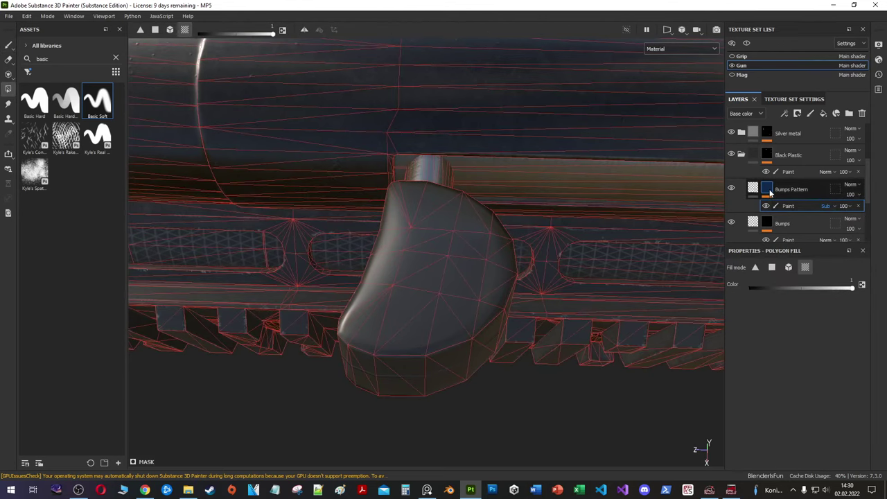
pyautogui.click(794, 303)
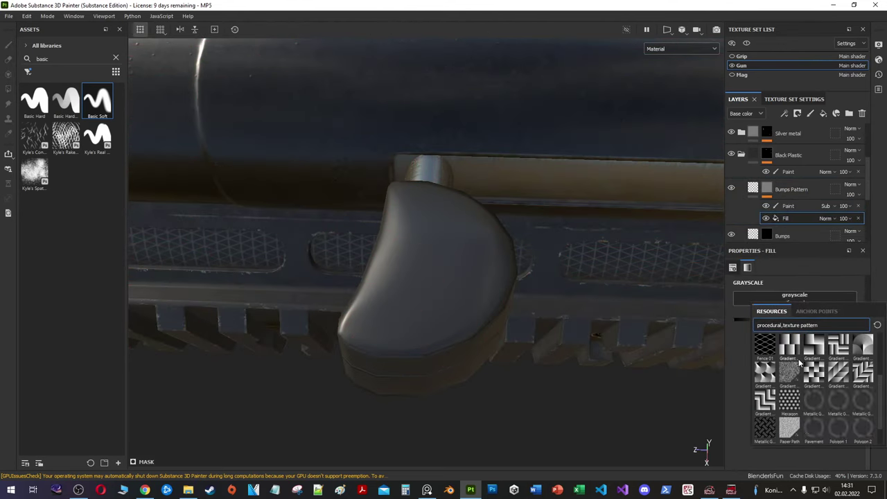
pyautogui.click(839, 427)
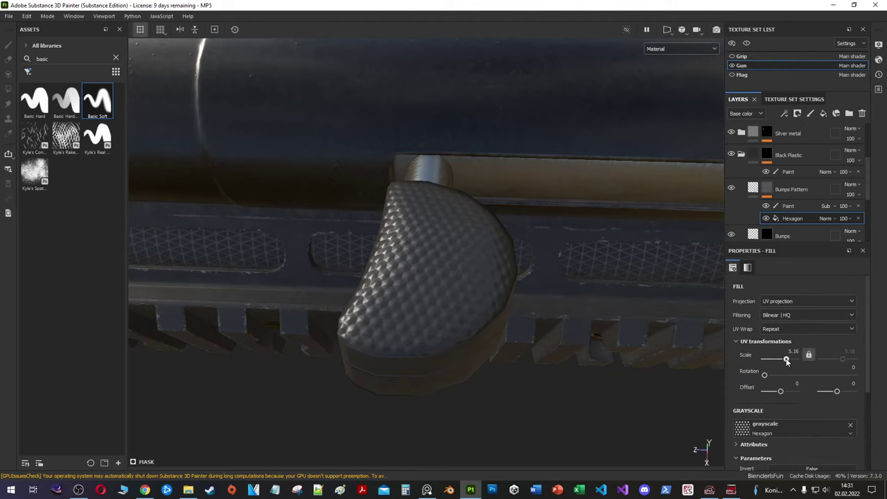
pyautogui.scroll(-1, 760, 380)
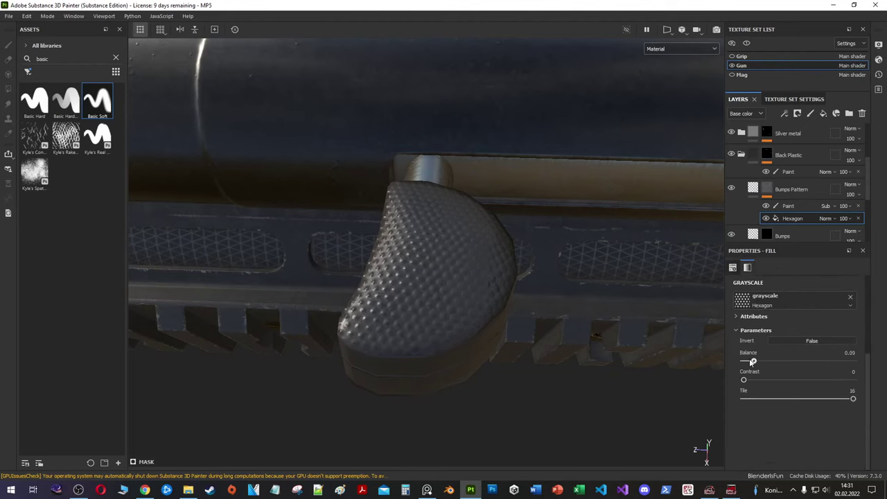
pyautogui.moveTo(752, 360); pyautogui.dragTo(828, 363)
pyautogui.keyDown('alt'); pyautogui.moveTo(526, 291); pyautogui.dragTo(597, 279); pyautogui.keyUp('alt')
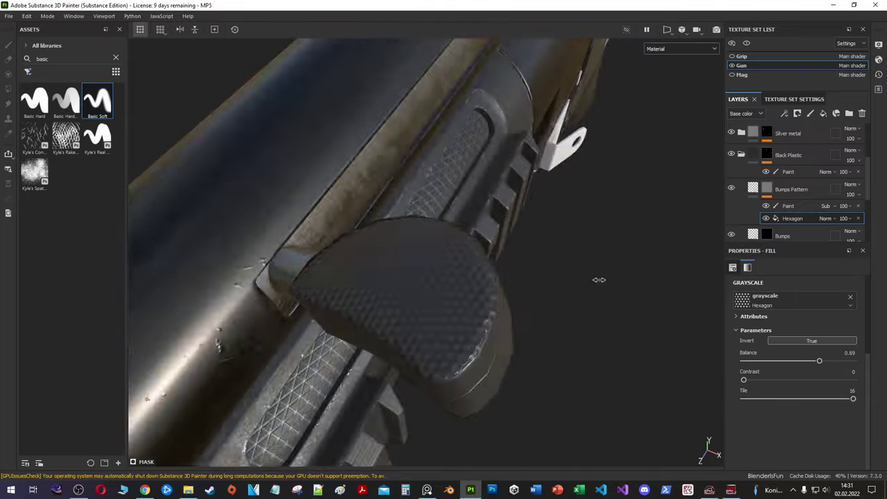
# Step: Try a Bevel filter at -0.0337 distance on the hexagon mask, then remove it
pyautogui.rightClick(778, 214)
pyautogui.click(806, 282)
pyautogui.click(759, 339)
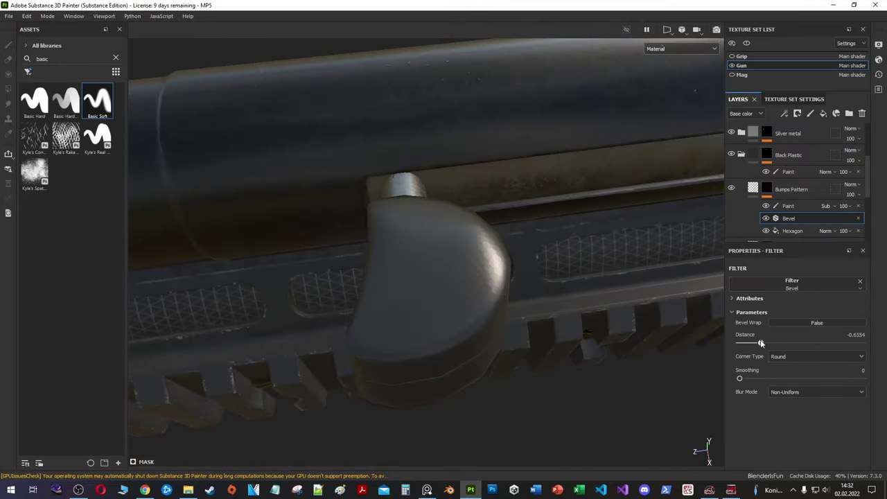
pyautogui.moveTo(796, 341); pyautogui.dragTo(799, 342)
pyautogui.keyDown('alt'); pyautogui.moveTo(555, 242); pyautogui.dragTo(441, 174); pyautogui.keyUp('alt')
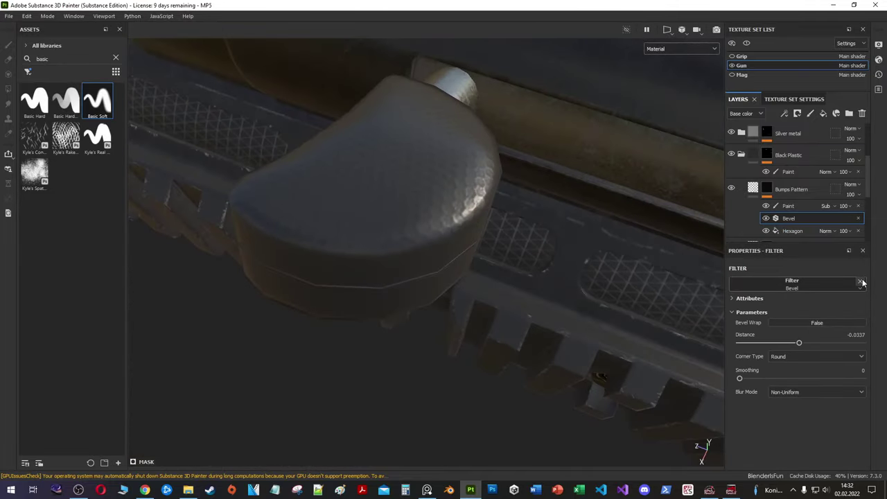
pyautogui.click(857, 220)
# Step: Hide the Hexagon fill and test a polygon-fill triangle on the mask, then undo it
pyautogui.press('4')
pyautogui.click(681, 49)
pyautogui.click(681, 131)
pyautogui.press('F1')
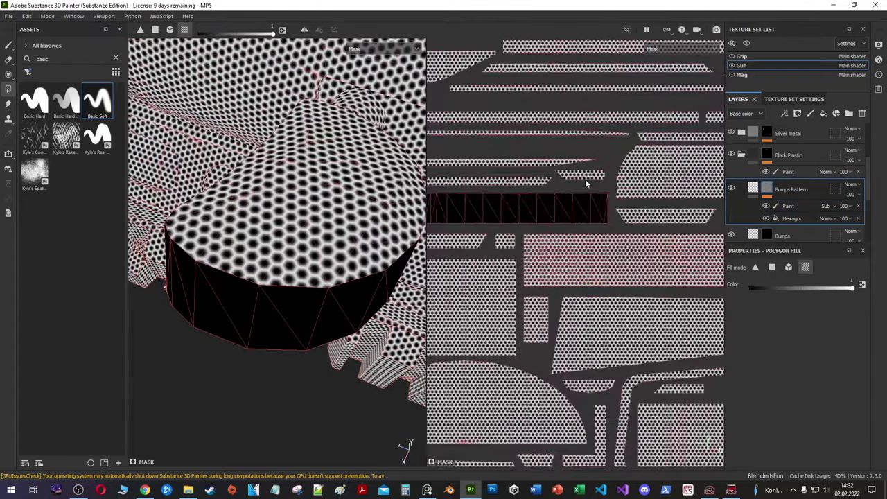
pyautogui.click(766, 219)
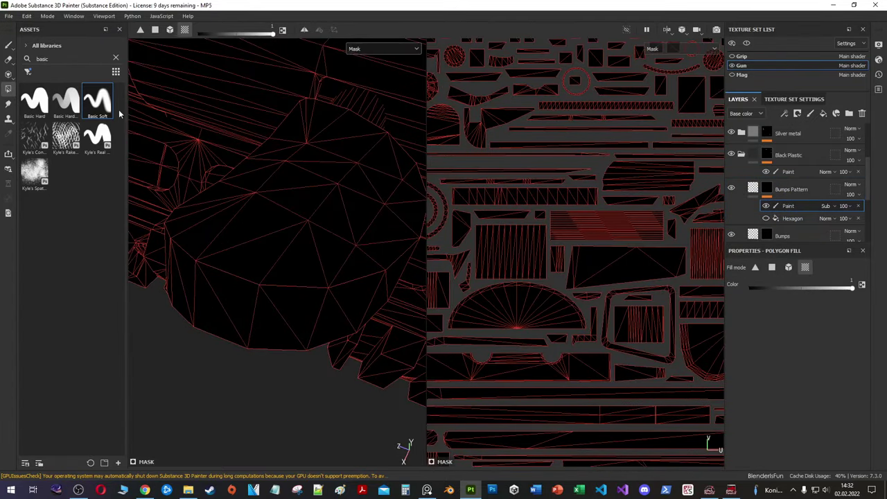
pyautogui.click(632, 253)
pyautogui.scroll(3, 634, 253)
pyautogui.scroll(2, 589, 246)
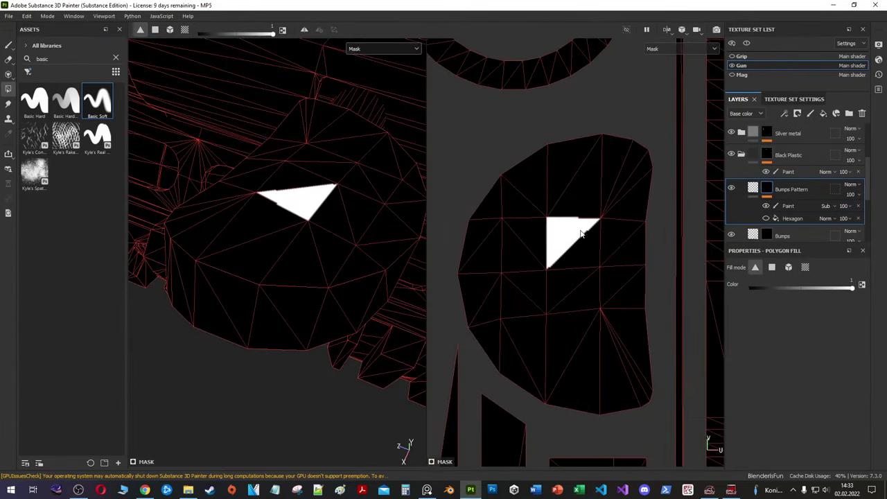
pyautogui.hotkey('ctrl', 'z')
# Step: Paint white strokes along the lever island's right and upper-left edges in the Paint effect
pyautogui.click(788, 205)
pyautogui.press('1')
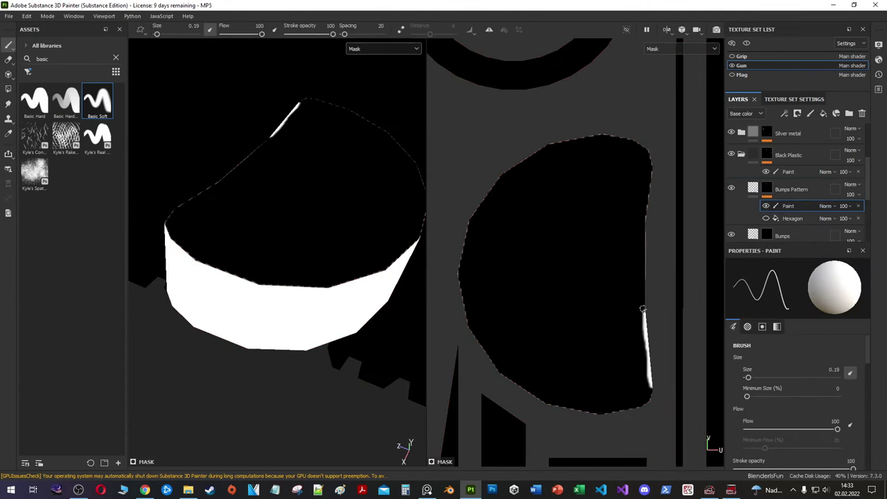
pyautogui.moveTo(642, 309); pyautogui.dragTo(651, 174)
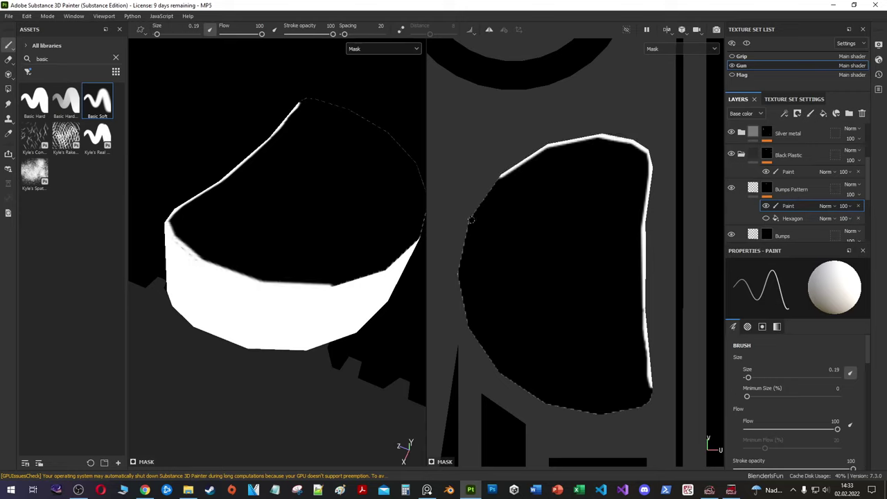
pyautogui.moveTo(509, 179); pyautogui.dragTo(457, 275)
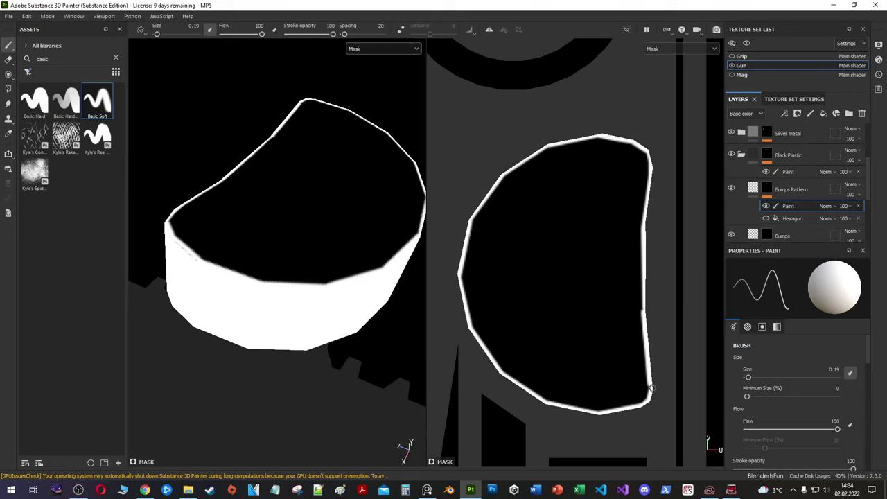
pyautogui.moveTo(646, 373); pyautogui.dragTo(644, 225)
pyautogui.press('m')
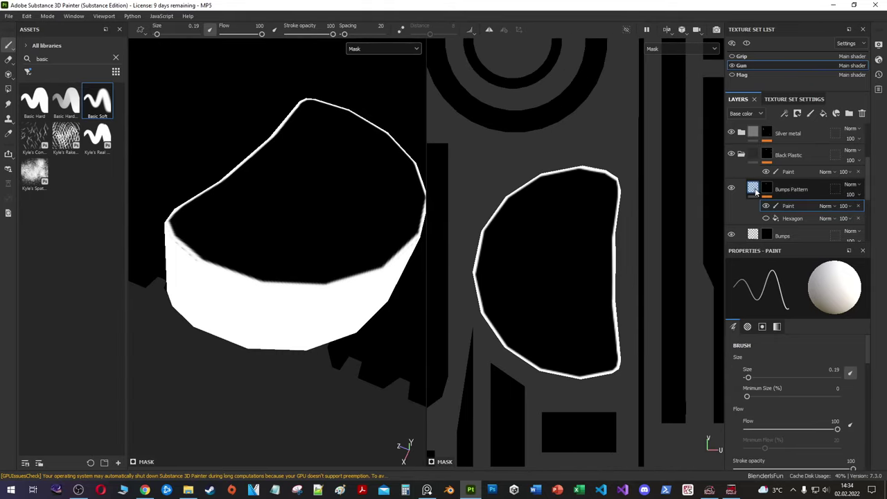
pyautogui.click(765, 218)
pyautogui.press('m')
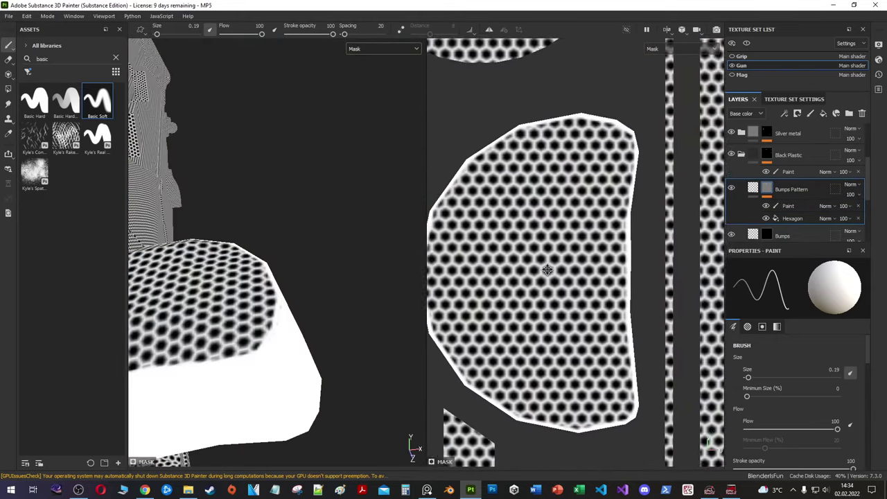
# Step: Set the edge paint's blend mode to Subtract so the rim stays smooth
pyautogui.click(825, 205)
pyautogui.click(841, 93)
pyautogui.press('m')
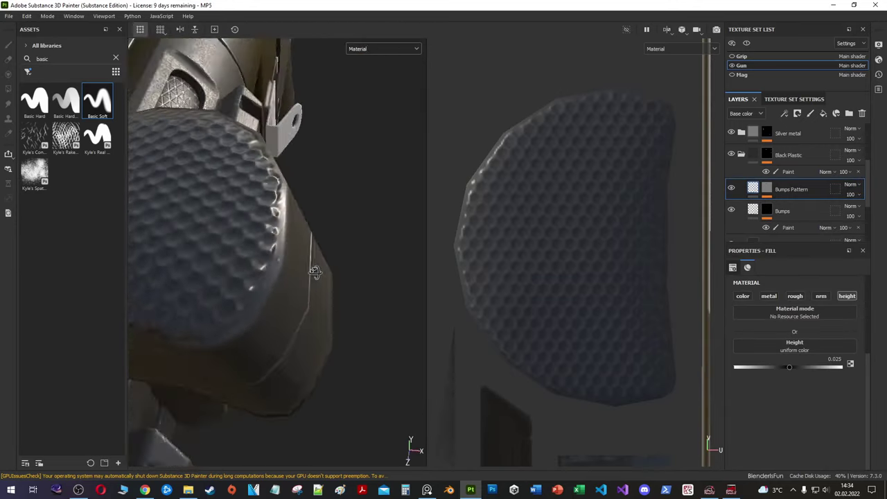
pyautogui.keyDown('alt'); pyautogui.moveTo(270, 262); pyautogui.dragTo(551, 292); pyautogui.keyUp('alt')
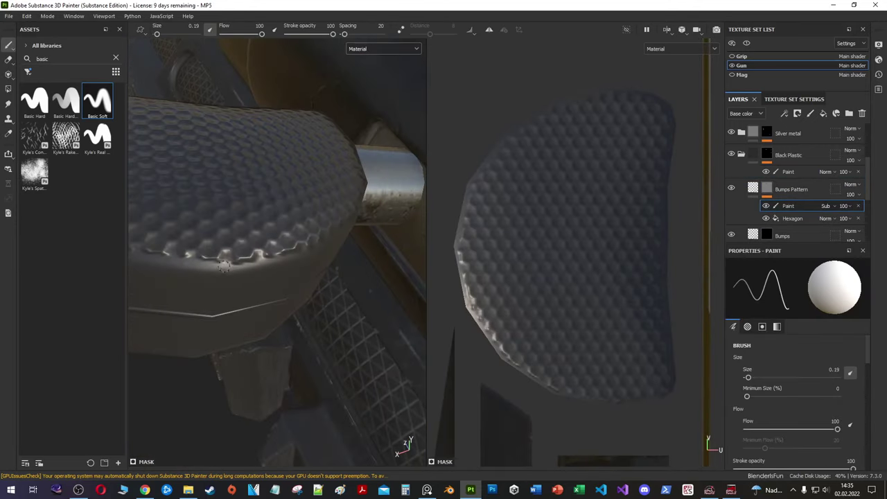
# Step: Review the edge mask in the UV view and set the hexagon tiling to 14
pyautogui.keyDown('alt'); pyautogui.click(766, 196); pyautogui.keyUp('alt')
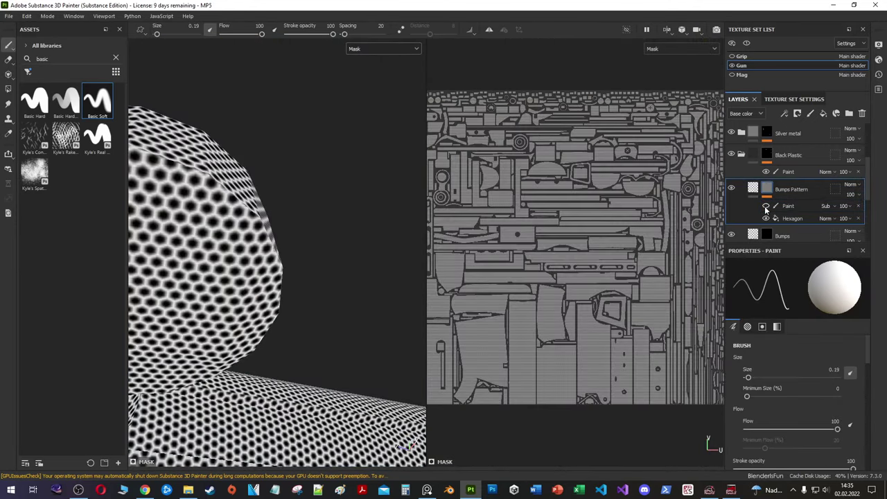
pyautogui.click(766, 205)
pyautogui.scroll(3, 534, 253)
pyautogui.scroll(2, 535, 253)
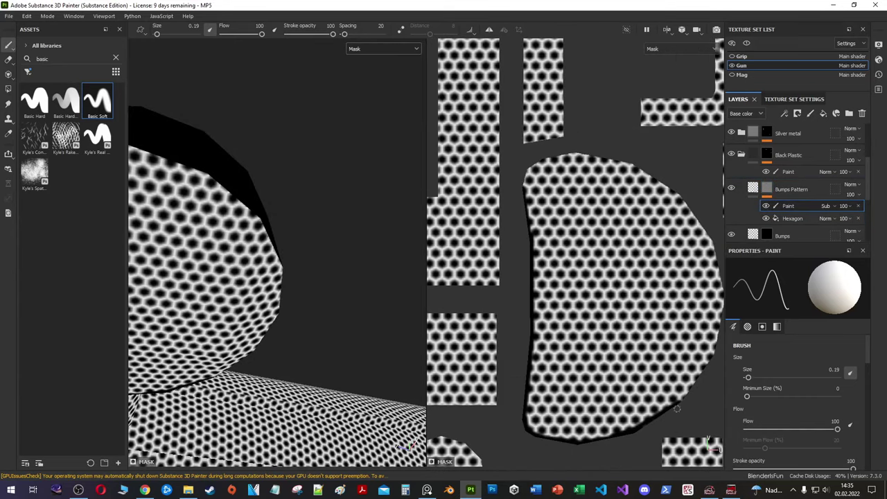
pyautogui.scroll(3, 699, 373)
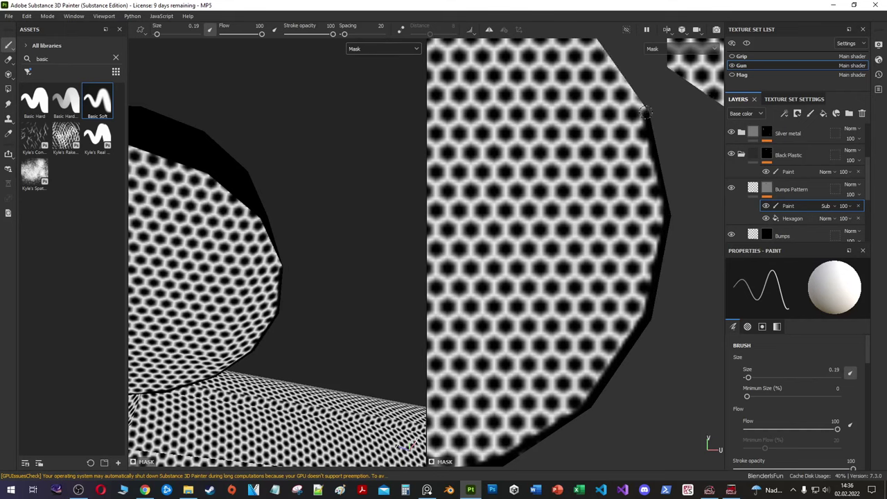
pyautogui.moveTo(644, 111); pyautogui.dragTo(495, 230, button='middle')
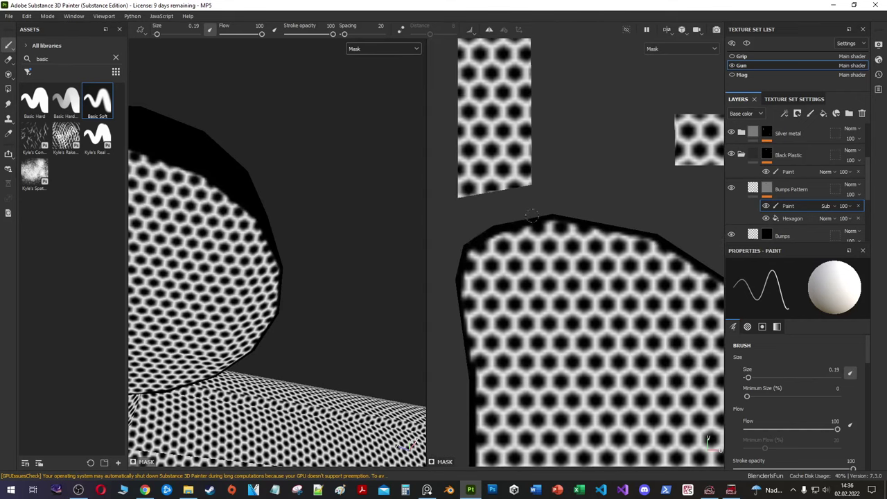
pyautogui.scroll(-3, 458, 283)
pyautogui.click(790, 188)
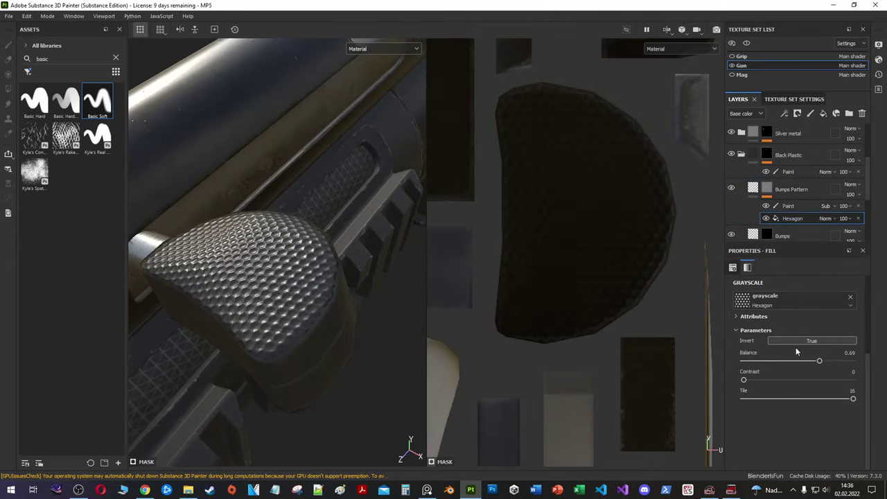
pyautogui.moveTo(831, 397); pyautogui.dragTo(839, 397)
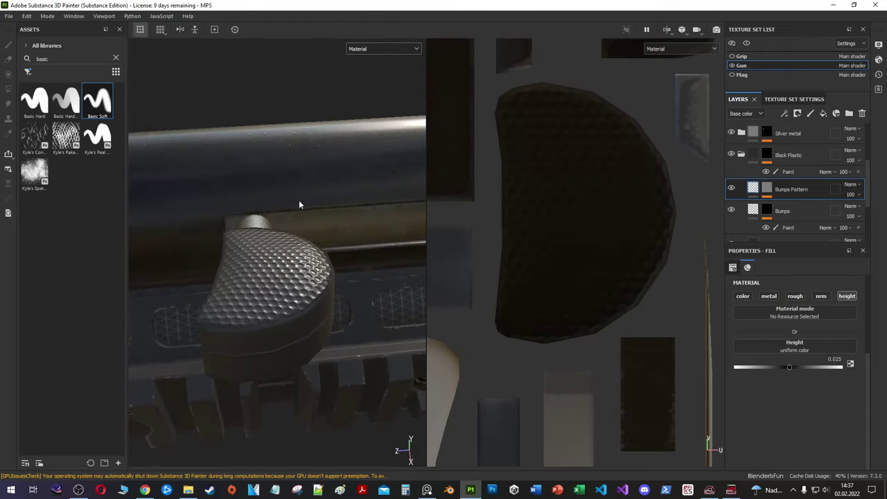
pyautogui.press('F2')
# Step: Apply the Plastic Grainy material as a layer with normal intensity 0.05
pyautogui.scroll(2, 377, 161)
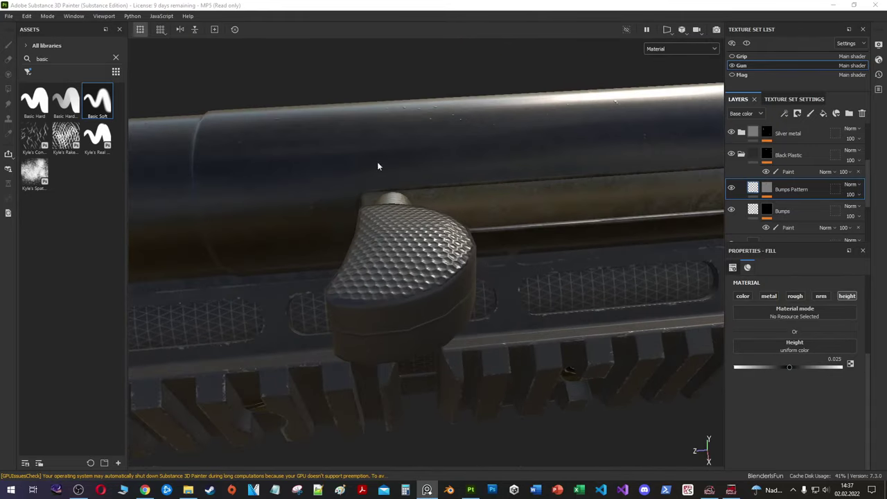
pyautogui.doubleClick(41, 58)
pyautogui.write('plast')
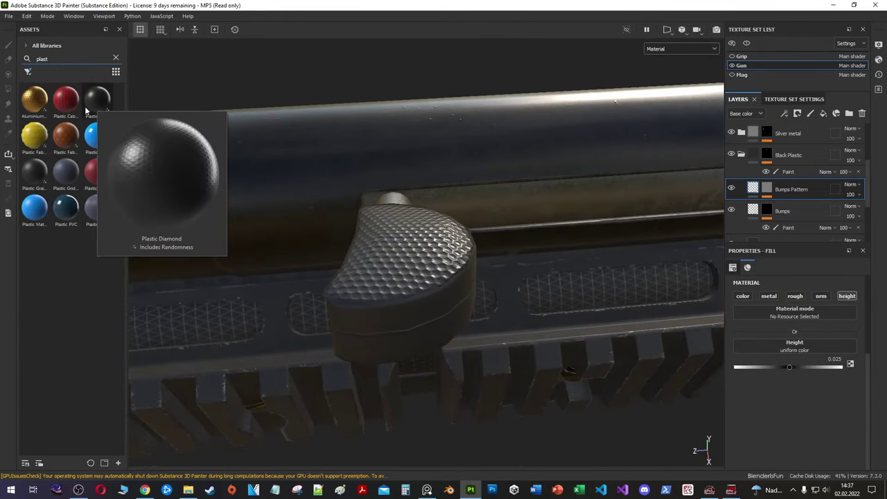
pyautogui.moveTo(41, 179); pyautogui.dragTo(784, 228)
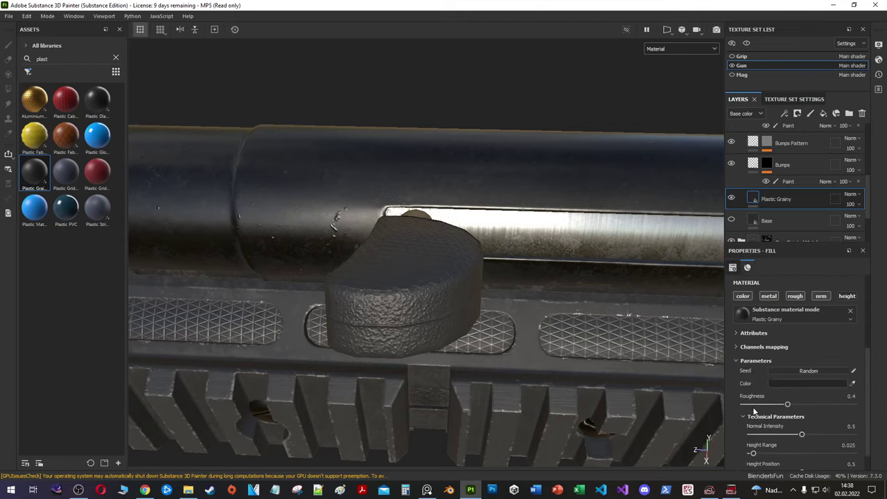
pyautogui.scroll(-1, 754, 411)
pyautogui.click(756, 409)
pyautogui.keyDown('alt'); pyautogui.moveTo(654, 242); pyautogui.dragTo(447, 247); pyautogui.keyUp('alt')
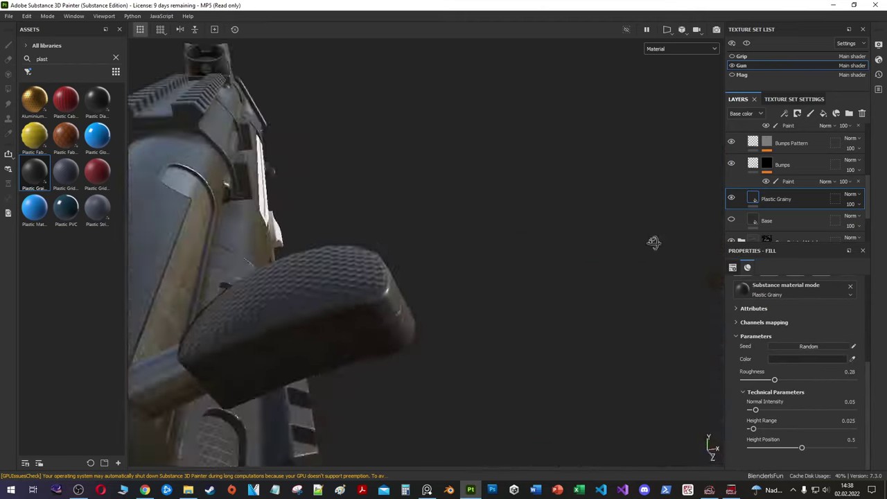
# Step: Add a new fill layer named Roughness
pyautogui.click(822, 113)
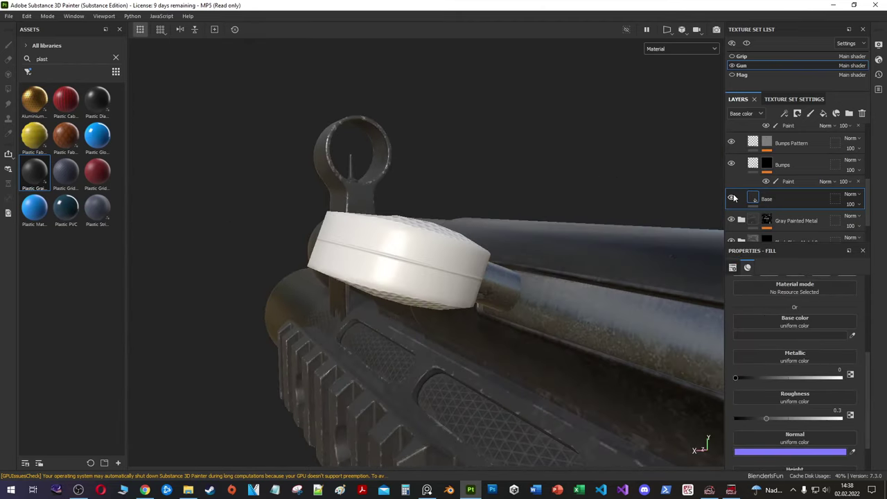
pyautogui.rightClick(776, 199)
pyautogui.click(804, 326)
pyautogui.doubleClick(776, 199)
pyautogui.write('Roughness')
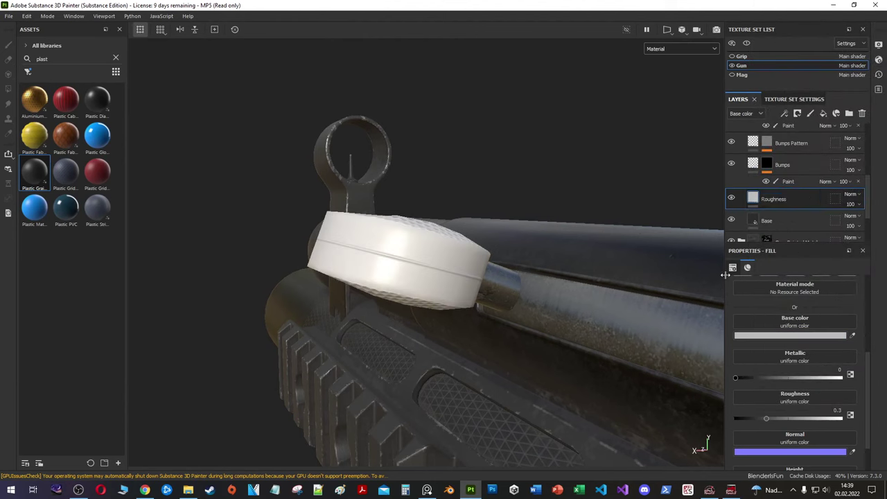
# Step: Mask the Roughness layer with Grunge Dust Spread at scale 10 and raised contrast
pyautogui.rightClick(764, 200)
pyautogui.click(803, 21)
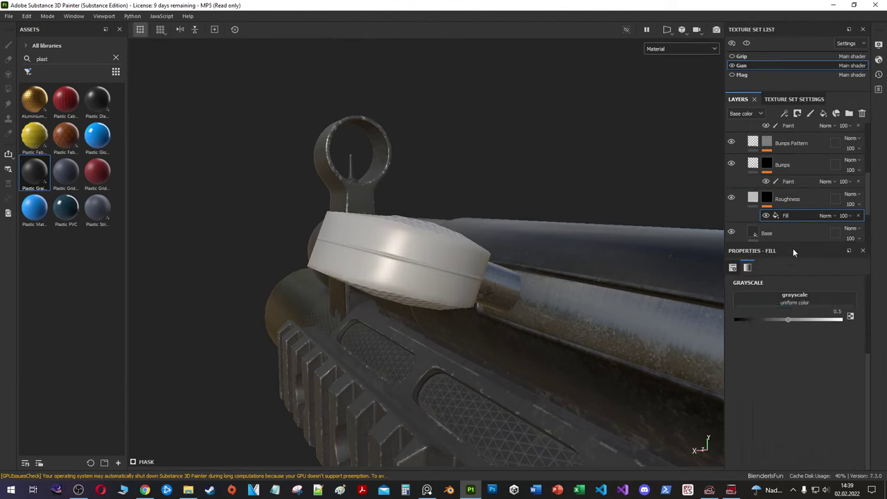
pyautogui.click(794, 296)
pyautogui.write('grun')
pyautogui.click(833, 437)
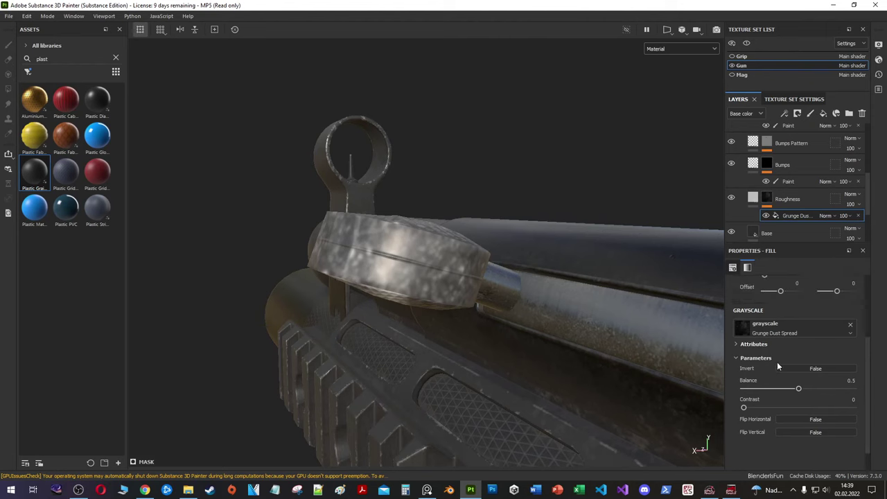
pyautogui.moveTo(783, 358); pyautogui.dragTo(787, 358)
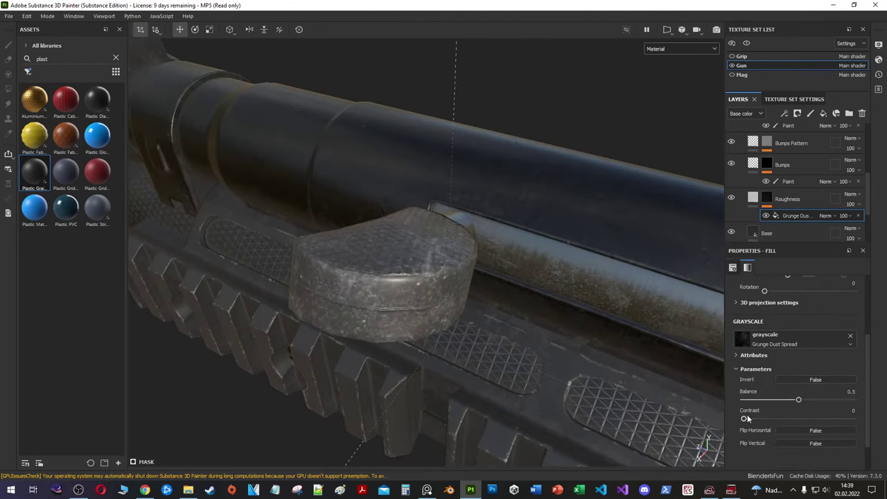
pyautogui.moveTo(745, 419)
pyautogui.mouseDown()
pyautogui.moveTo(788, 418)
pyautogui.moveTo(821, 399)
pyautogui.moveTo(744, 419)
pyautogui.mouseUp()
# Step: Add a Sharpen filter to the Roughness layer's grunge mask
pyautogui.keyDown('alt'); pyautogui.click(767, 199); pyautogui.keyUp('alt')
pyautogui.scroll(1, 776, 376)
pyautogui.scroll(1, 783, 360)
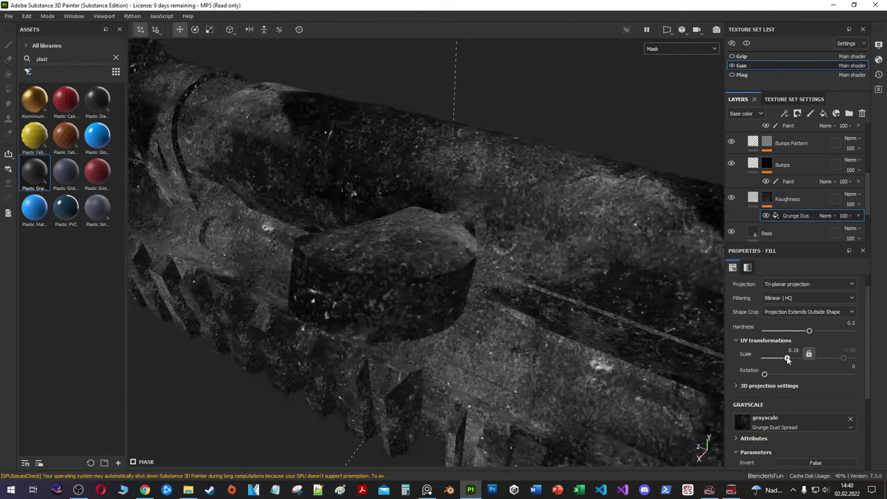
pyautogui.rightClick(776, 213)
pyautogui.click(791, 372)
pyautogui.click(796, 284)
pyautogui.click(791, 392)
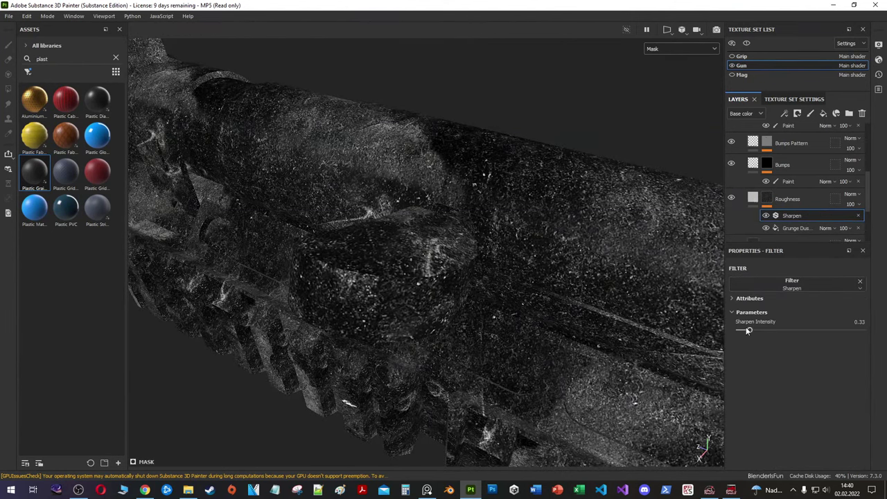
# Step: Set the Roughness fill to 0.7702 roughness and the layer opacity to 35
pyautogui.click(753, 199)
pyautogui.click(794, 408)
pyautogui.scroll(-1, 794, 409)
pyautogui.scroll(-1, 826, 390)
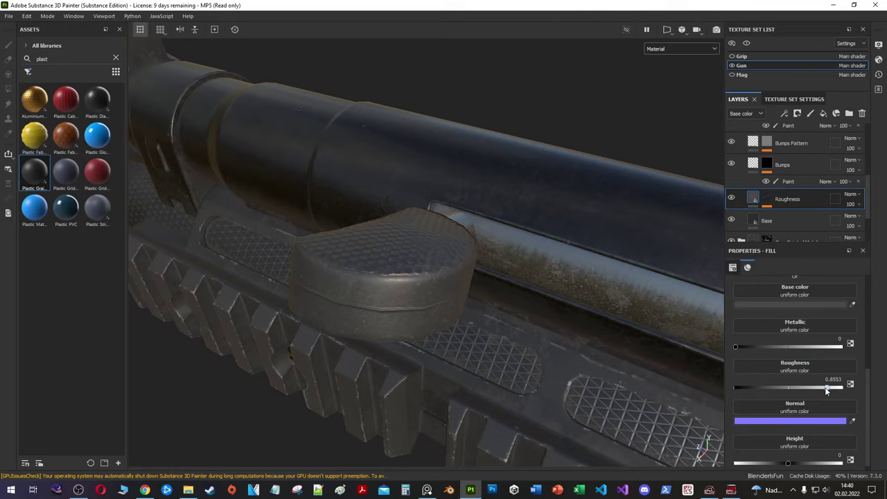
pyautogui.scroll(2, 843, 354)
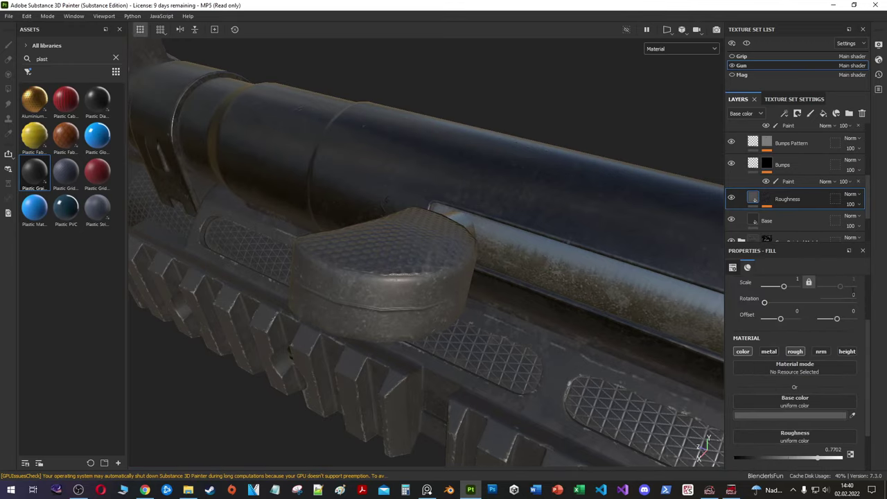
# Step: Check the Base layer's colour and preview individual material channels on the gun
pyautogui.click(857, 225)
pyautogui.keyDown('alt'); pyautogui.moveTo(485, 311); pyautogui.dragTo(607, 347); pyautogui.keyUp('alt')
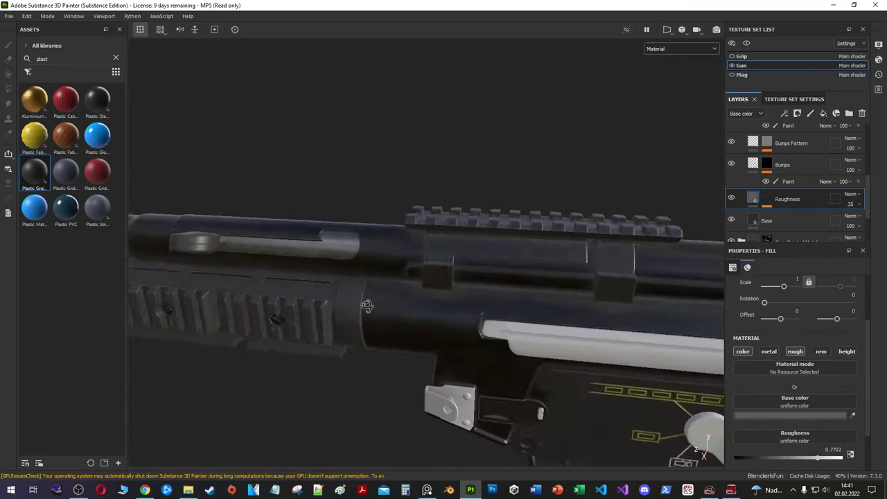
pyautogui.click(777, 415)
pyautogui.press('c')
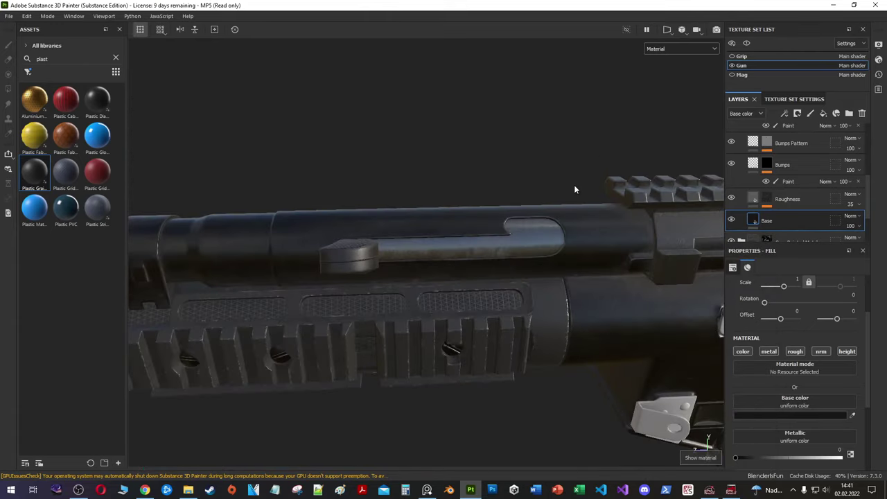
pyautogui.moveTo(572, 192)
pyautogui.keyDown('alt'); pyautogui.mouseDown()
pyautogui.moveTo(522, 232)
pyautogui.moveTo(606, 260)
pyautogui.mouseUp(); pyautogui.keyUp('alt')
pyautogui.press('c')
pyautogui.press('c')
pyautogui.press('m')
pyautogui.scroll(5, 606, 260)
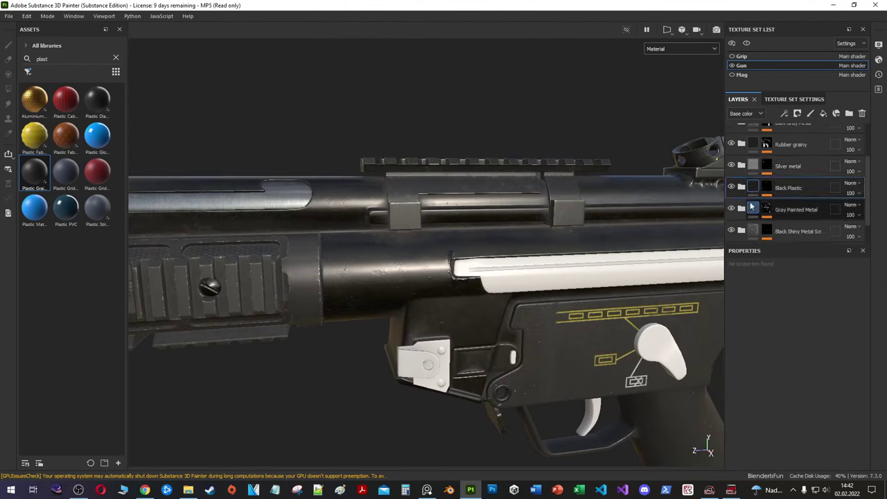
# Step: Duplicate Bumps 2 into a Bumps Text layer and add a Paint effect to it
pyautogui.scroll(2, 762, 181)
pyautogui.click(743, 158)
pyautogui.scroll(-3, 741, 163)
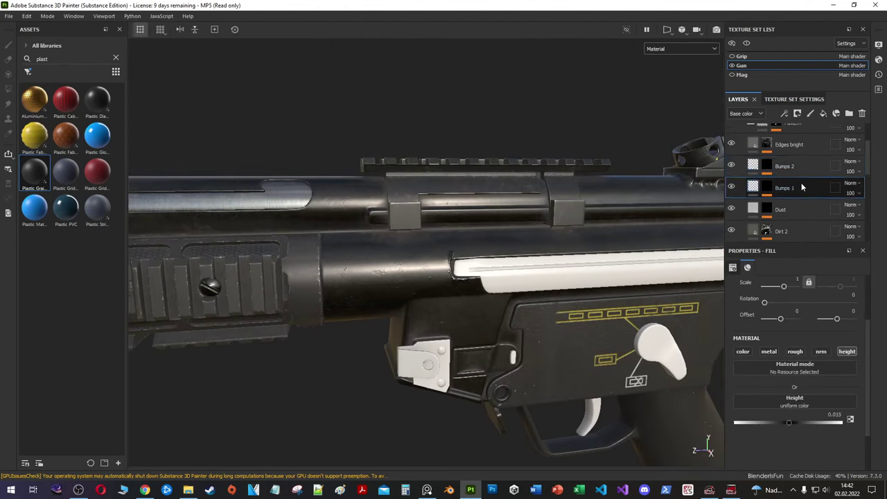
pyautogui.rightClick(800, 182)
pyautogui.click(811, 191)
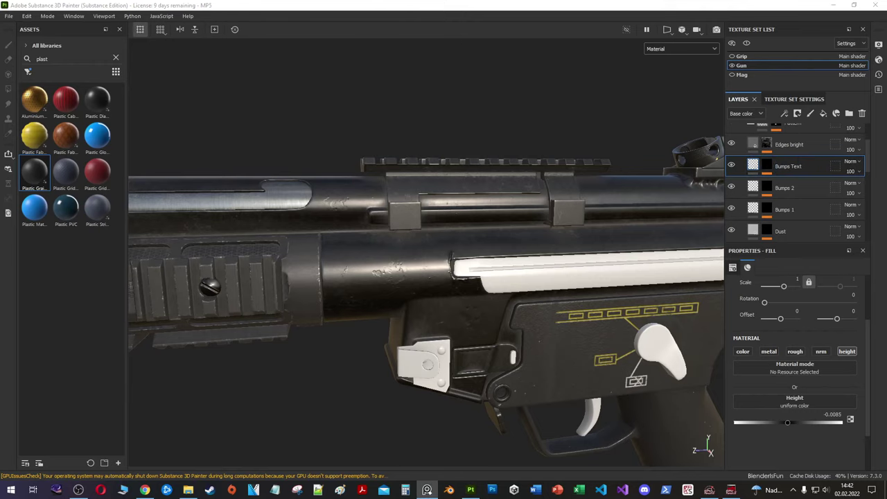
pyautogui.click(783, 113)
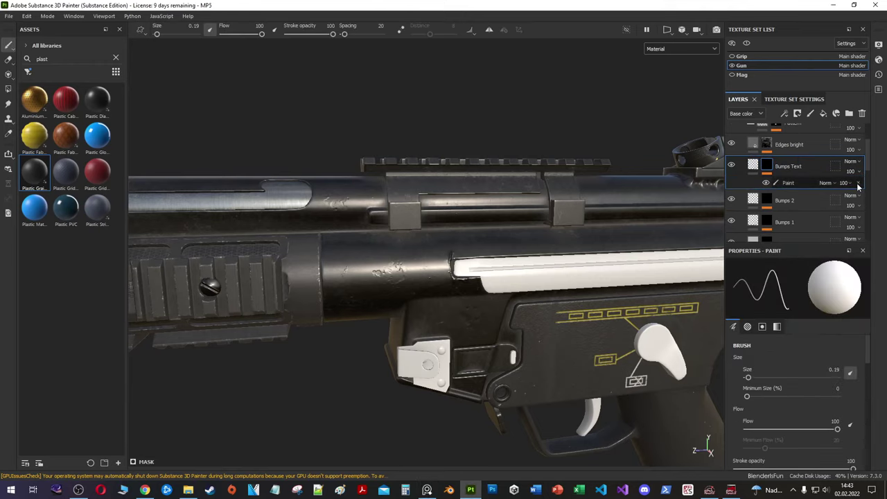
pyautogui.rightClick(788, 182)
pyautogui.click(811, 95)
# Step: Import Text1.png as an alpha stencil and stamp the Cal,9mmx19 text onto the receiver
pyautogui.hotkey('ctrl', 'a')
pyautogui.write('text')
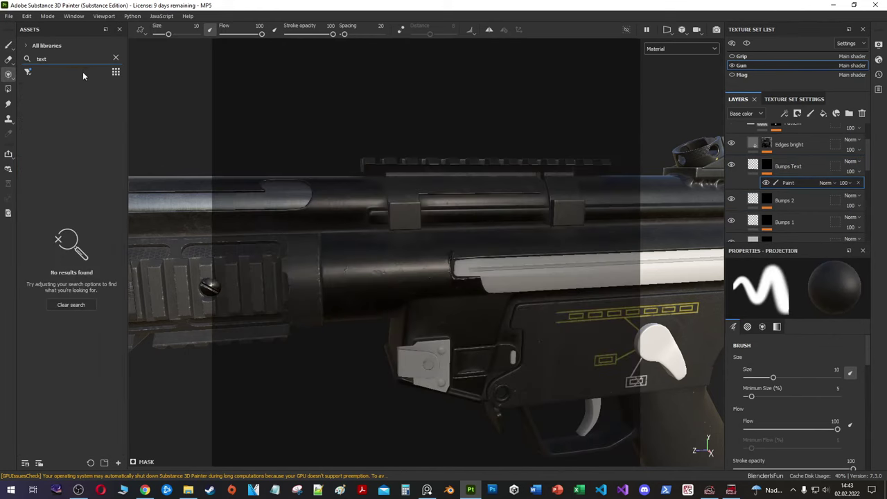
pyautogui.moveTo(72, 200); pyautogui.dragTo(73, 205)
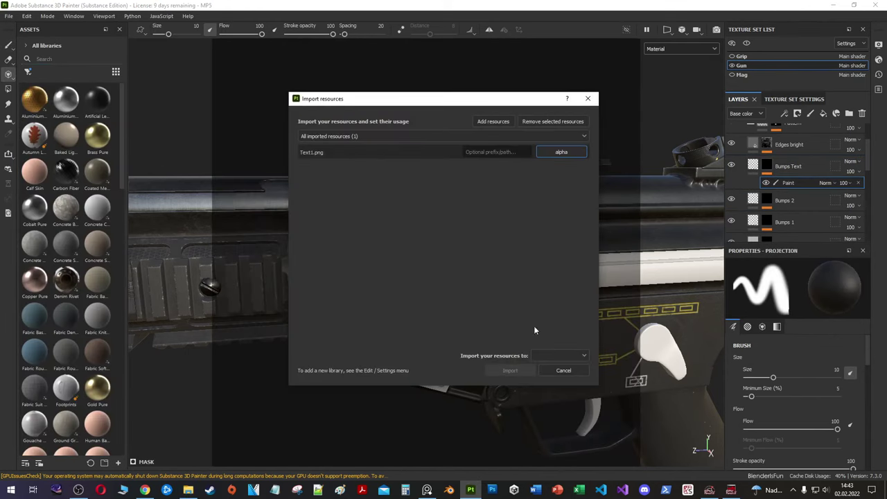
pyautogui.click(510, 368)
pyautogui.moveTo(789, 385); pyautogui.dragTo(790, 385)
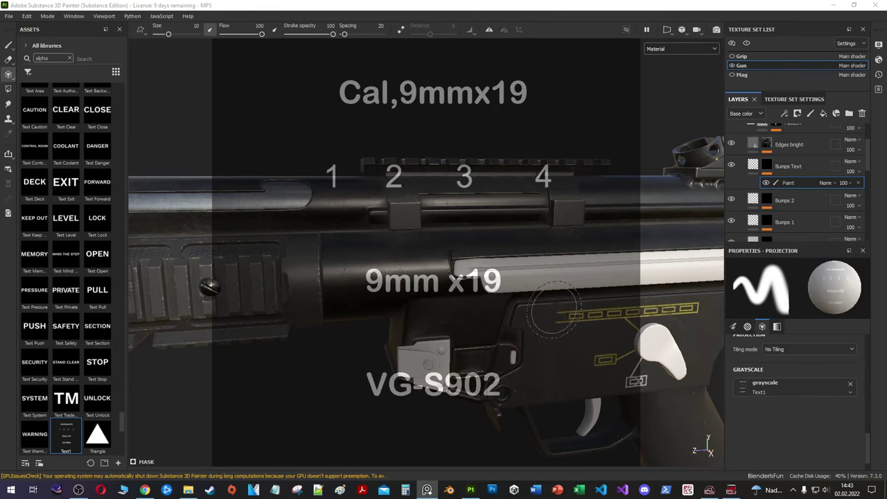
pyautogui.keyDown('alt'); pyautogui.moveTo(553, 312); pyautogui.dragTo(443, 138, button='right'); pyautogui.keyUp('alt')
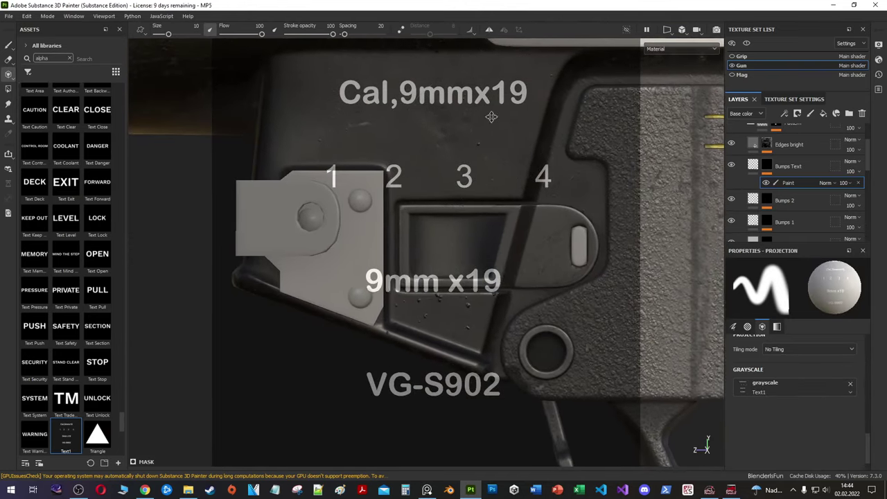
pyautogui.keyDown('alt'); pyautogui.moveTo(443, 138); pyautogui.dragTo(568, 168, button='right'); pyautogui.keyUp('alt')
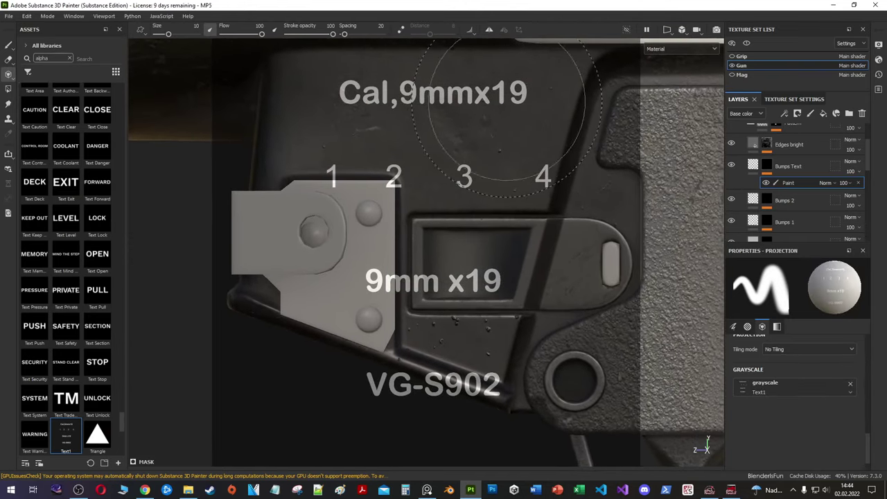
pyautogui.moveTo(506, 118); pyautogui.dragTo(388, 97)
# Step: Add a Blur filter to Bumps Text with intensity 0.07
pyautogui.rightClick(804, 184)
pyautogui.click(805, 211)
pyautogui.click(744, 288)
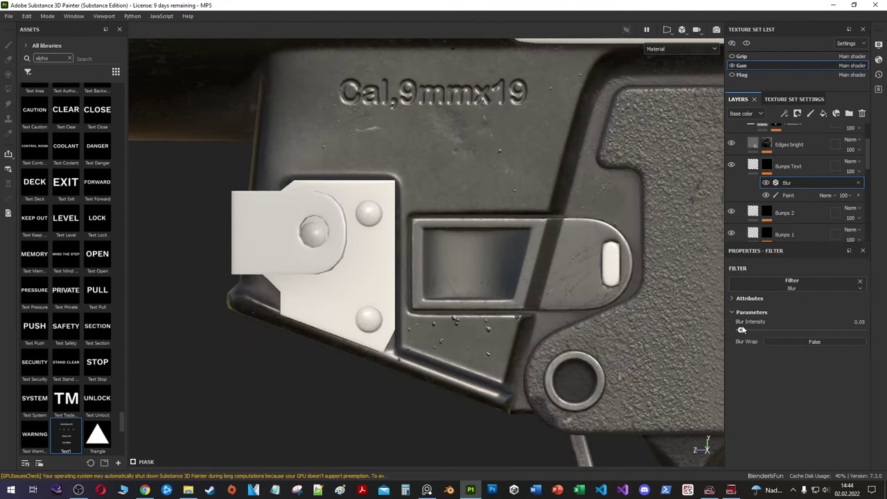
pyautogui.moveTo(740, 330); pyautogui.dragTo(738, 330)
# Step: Orbit and zoom around the receiver to inspect the embossed marking
pyautogui.moveTo(693, 312)
pyautogui.keyDown('alt'); pyautogui.mouseDown()
pyautogui.moveTo(818, 222)
pyautogui.moveTo(624, 229)
pyautogui.mouseUp(); pyautogui.keyUp('alt')
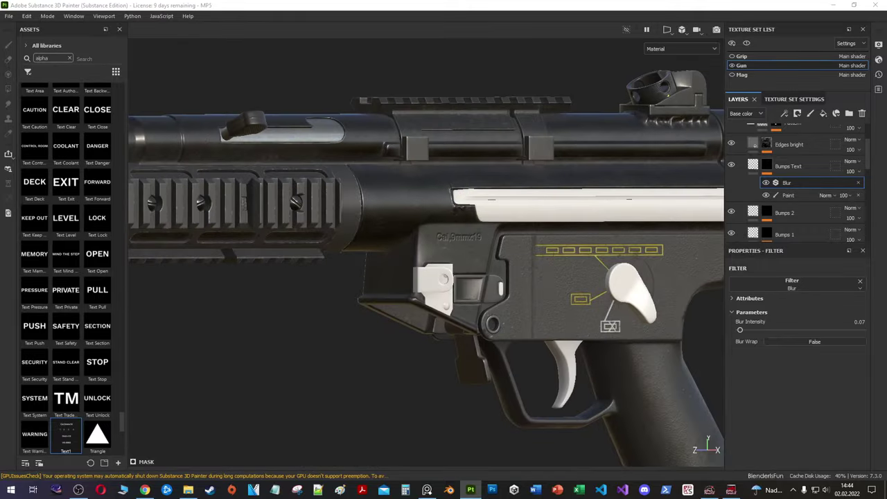
pyautogui.scroll(3, 456, 226)
pyautogui.scroll(2, 456, 226)
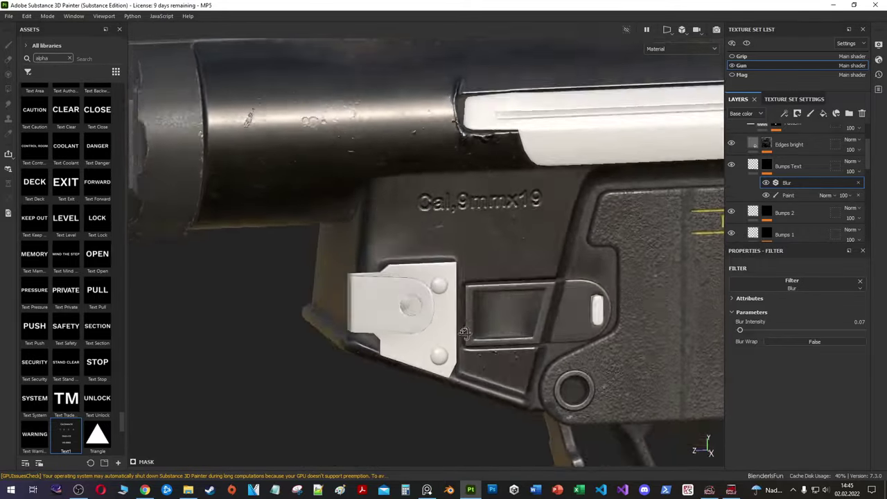
pyautogui.scroll(-4, 456, 225)
pyautogui.moveTo(457, 226)
pyautogui.keyDown('alt'); pyautogui.mouseDown()
pyautogui.moveTo(512, 225)
pyautogui.moveTo(406, 261)
pyautogui.moveTo(491, 225)
pyautogui.moveTo(301, 327)
pyautogui.mouseUp(); pyautogui.keyUp('alt')
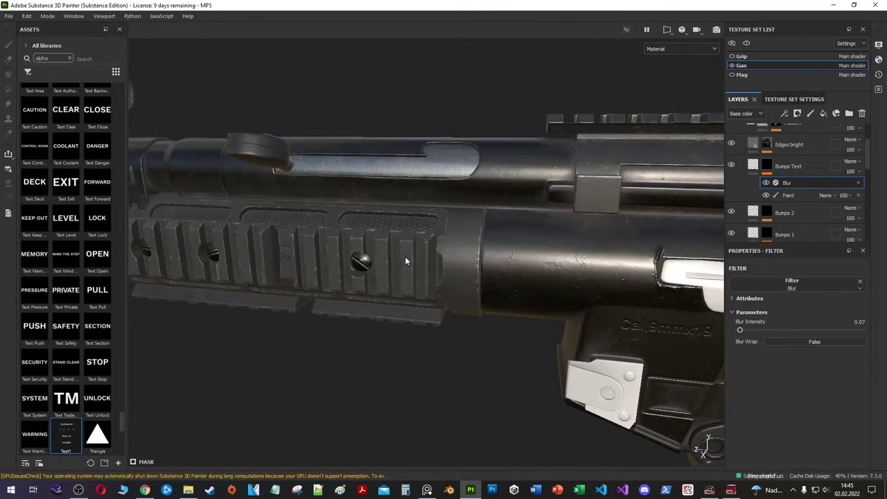
pyautogui.scroll(-4, 411, 263)
pyautogui.scroll(5, 491, 225)
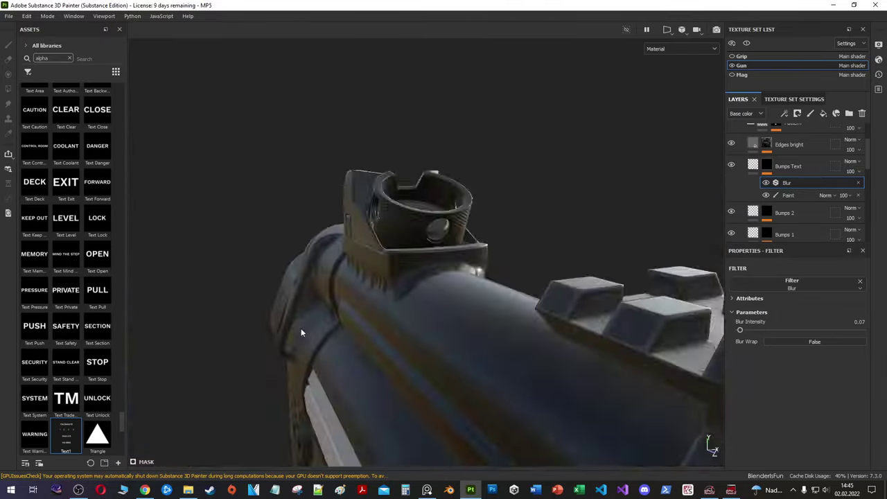
pyautogui.scroll(5, 374, 158)
pyautogui.scroll(-4, 374, 158)
pyautogui.keyDown('alt'); pyautogui.moveTo(373, 158); pyautogui.dragTo(358, 318); pyautogui.keyUp('alt')
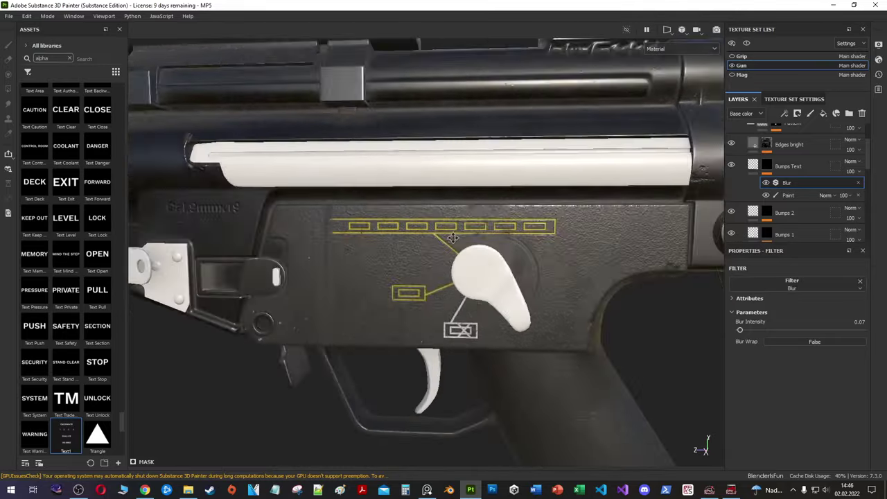
pyautogui.scroll(4, 358, 318)
pyautogui.scroll(3, 358, 318)
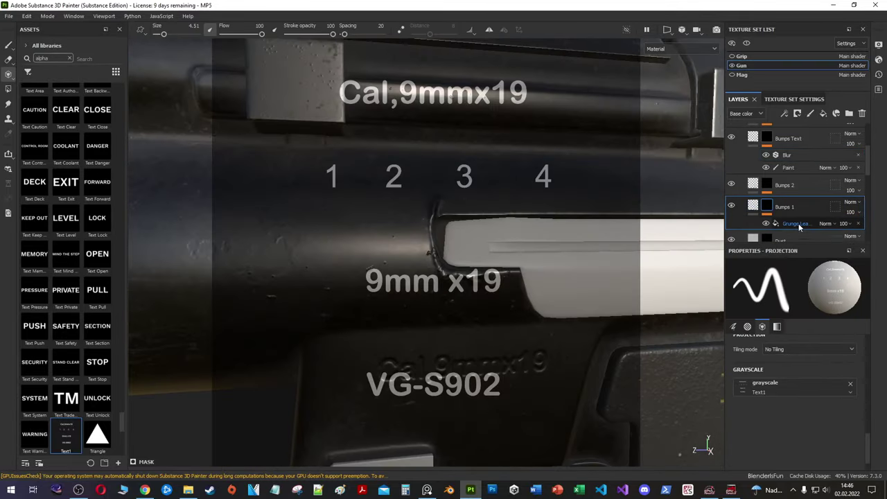
# Step: Add a Paint effect to the Bumps 1 layer and view the gun three-quarter
pyautogui.rightClick(782, 223)
pyautogui.click(790, 350)
pyautogui.scroll(2, 440, 273)
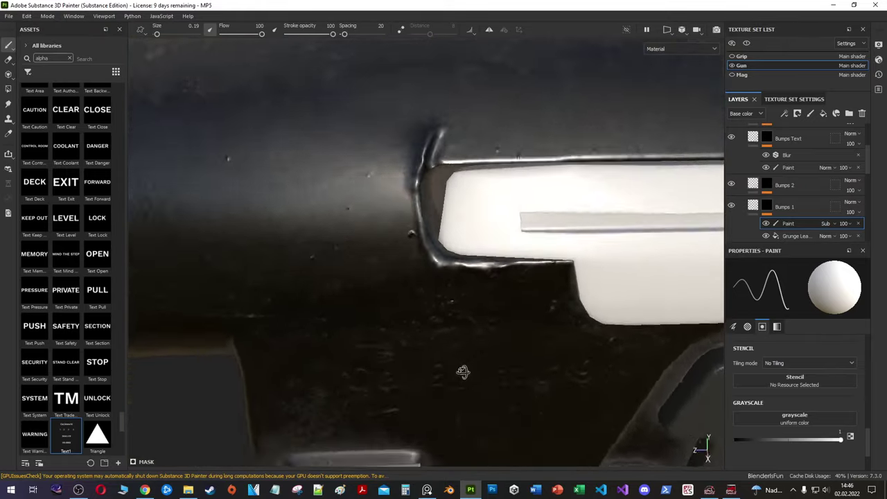
pyautogui.scroll(-5, 462, 372)
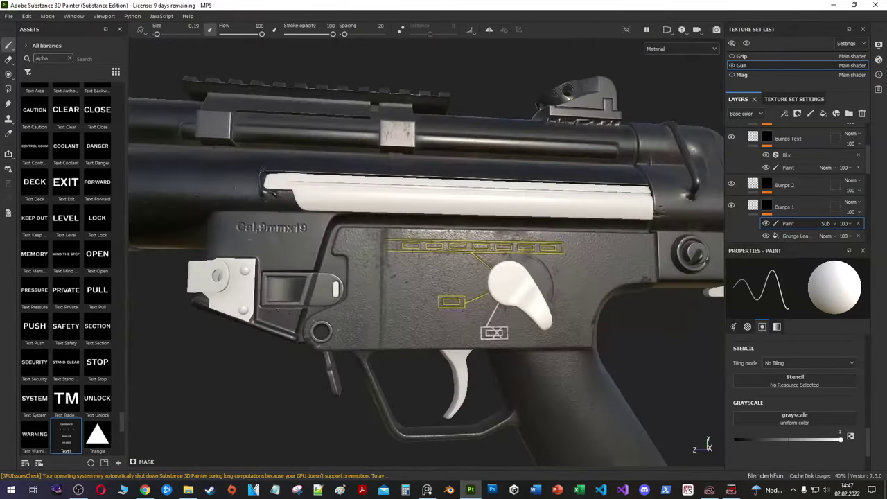
pyautogui.keyDown('alt'); pyautogui.moveTo(360, 250); pyautogui.dragTo(404, 245); pyautogui.keyUp('alt')
pyautogui.scroll(-2, 797, 208)
# Step: Duplicate Black Plastic as Black Plastic Grainy with a paint mask in polygon-fill mode
pyautogui.scroll(-3, 796, 211)
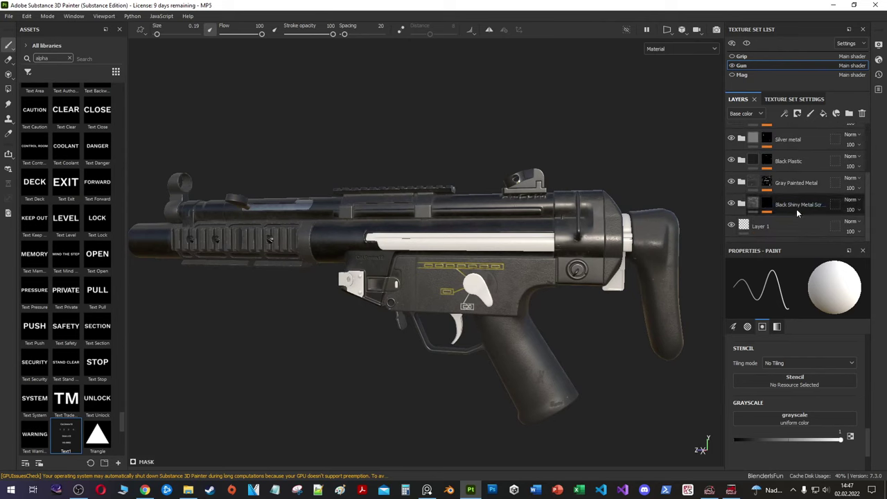
pyautogui.click(745, 164)
pyautogui.hotkey('ctrl', 'd')
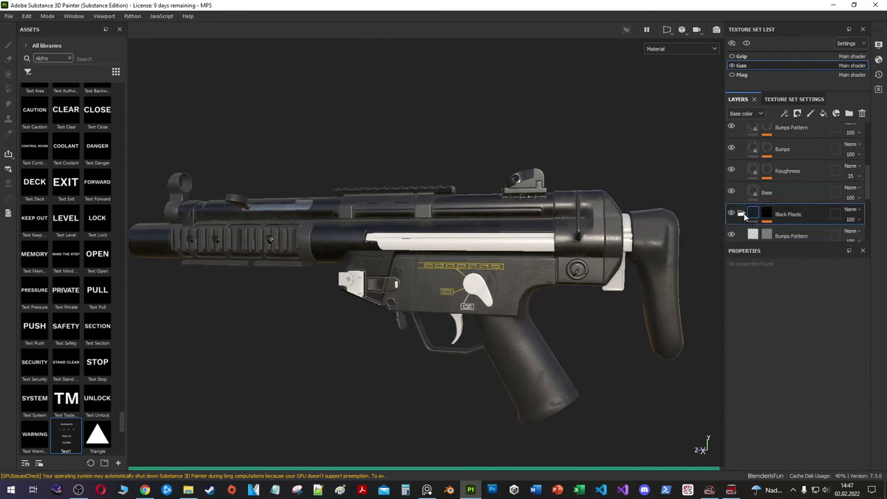
pyautogui.doubleClick(797, 160)
pyautogui.rightClick(766, 162)
pyautogui.click(783, 173)
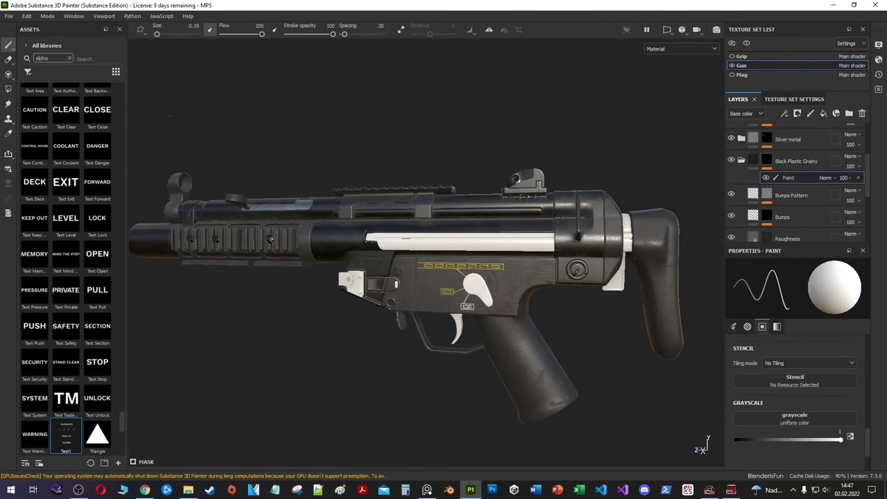
pyautogui.press('4')
# Step: Apply the Plastic Grainy material to the lever and set its scale to 10.08
pyautogui.scroll(5, 497, 284)
pyautogui.scroll(-1, 478, 270)
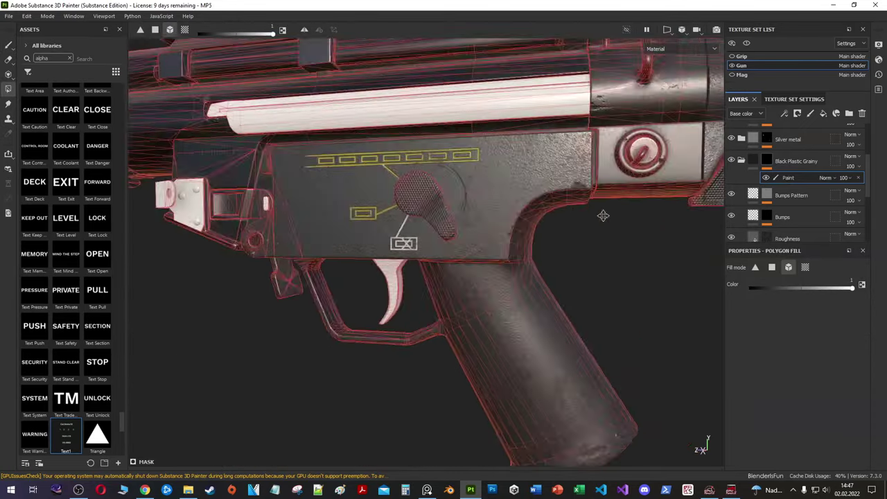
pyautogui.scroll(1, 450, 251)
pyautogui.scroll(4, 451, 250)
pyautogui.click(782, 194)
pyautogui.click(69, 58)
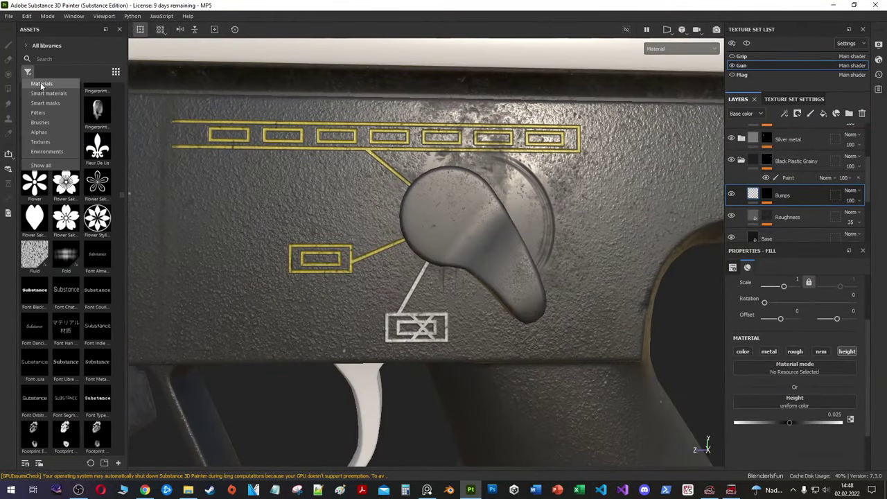
pyautogui.write('grainy')
pyautogui.moveTo(66, 135); pyautogui.dragTo(797, 367)
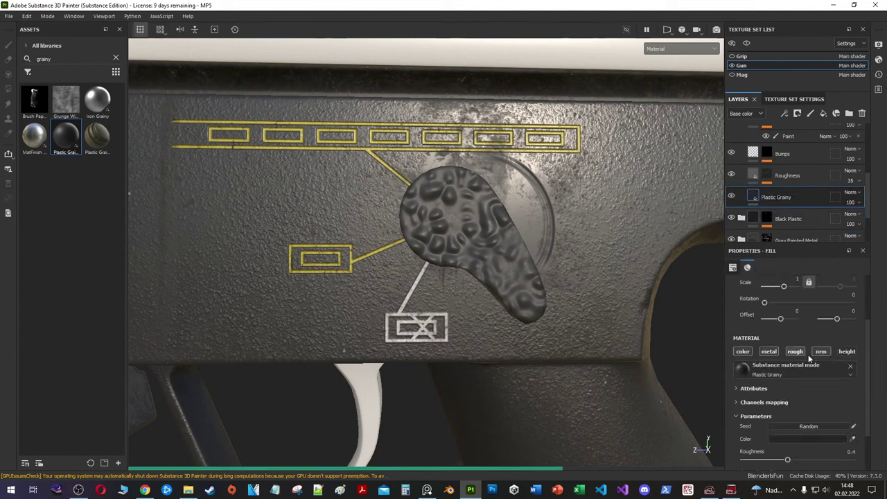
pyautogui.moveTo(788, 289); pyautogui.dragTo(787, 289)
# Step: Set the Plastic Grainy colour to black and its normal intensity to 0.13
pyautogui.keyDown('alt'); pyautogui.moveTo(328, 284); pyautogui.dragTo(388, 263); pyautogui.keyUp('alt')
pyautogui.scroll(-2, 796, 347)
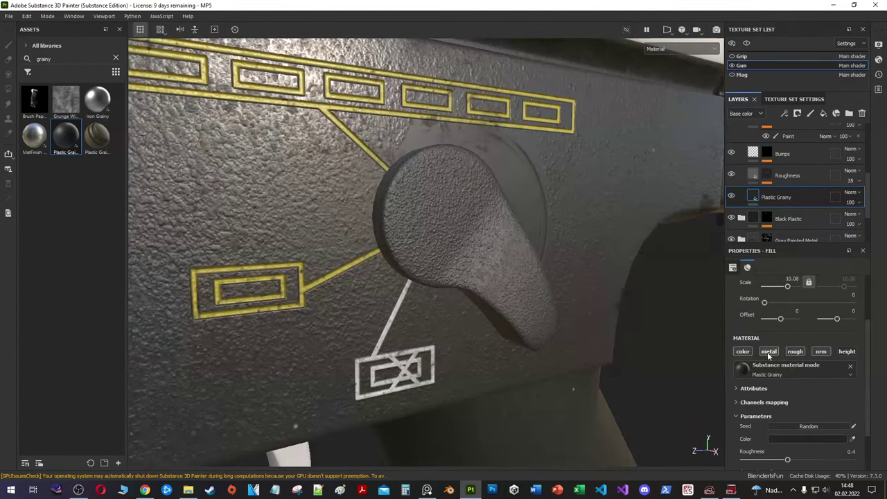
pyautogui.click(807, 383)
pyautogui.click(785, 405)
pyautogui.moveTo(785, 404); pyautogui.dragTo(757, 405)
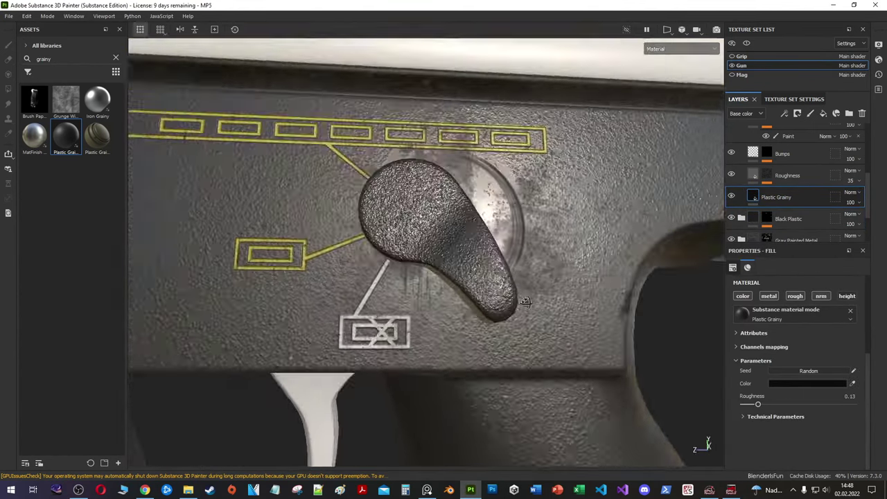
pyautogui.click(775, 417)
pyautogui.scroll(-1, 754, 430)
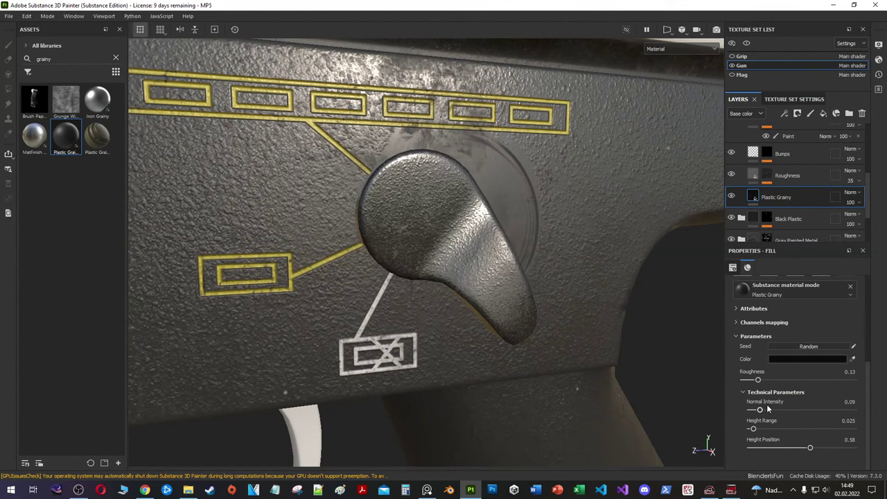
pyautogui.moveTo(759, 410); pyautogui.dragTo(763, 410)
# Step: Check the Roughness layer, then set Plastic Grainy normal intensity to 0.1
pyautogui.keyDown('alt'); pyautogui.moveTo(551, 313); pyautogui.dragTo(527, 305); pyautogui.keyUp('alt')
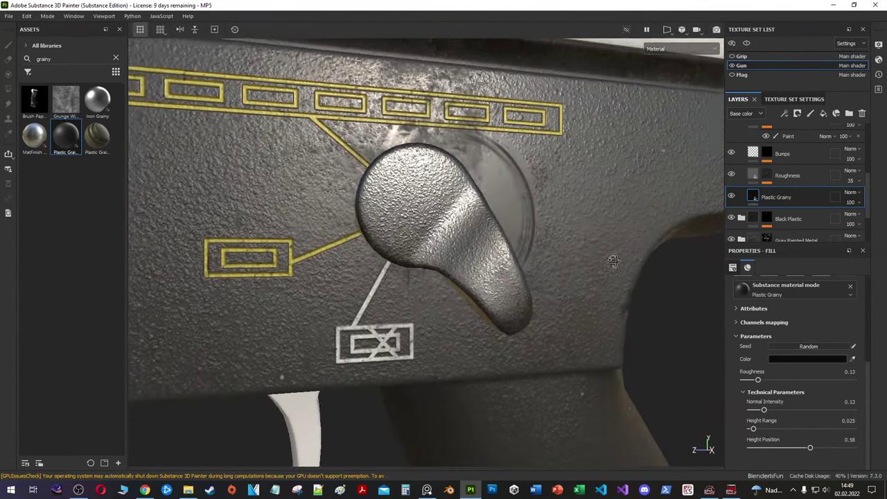
pyautogui.scroll(1, 797, 201)
pyautogui.keyDown('alt'); pyautogui.click(767, 203); pyautogui.keyUp('alt')
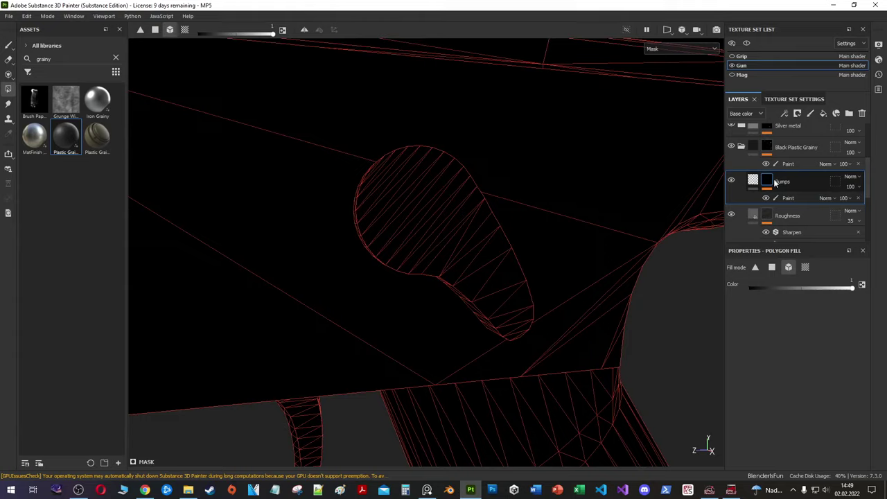
pyautogui.click(757, 183)
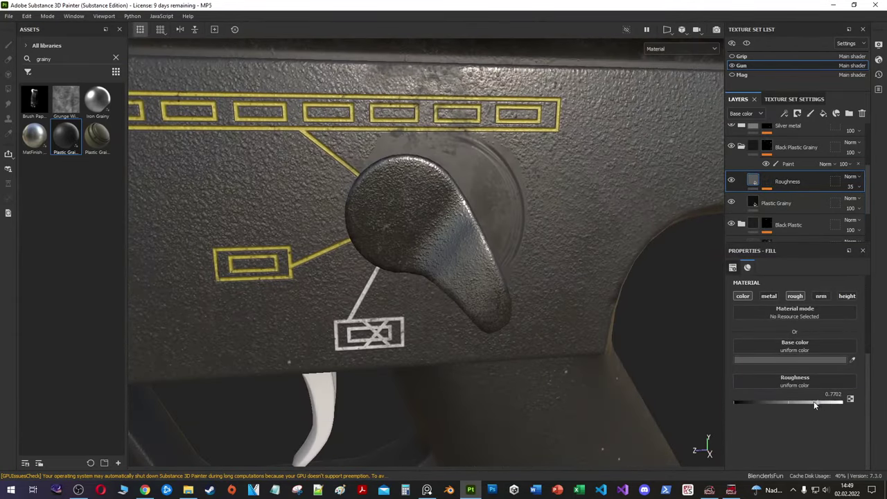
pyautogui.click(776, 203)
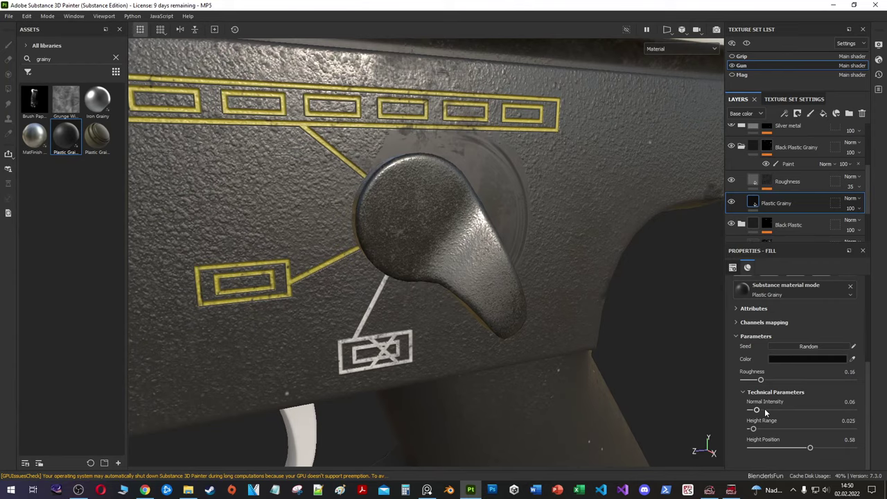
pyautogui.moveTo(757, 410); pyautogui.dragTo(760, 410)
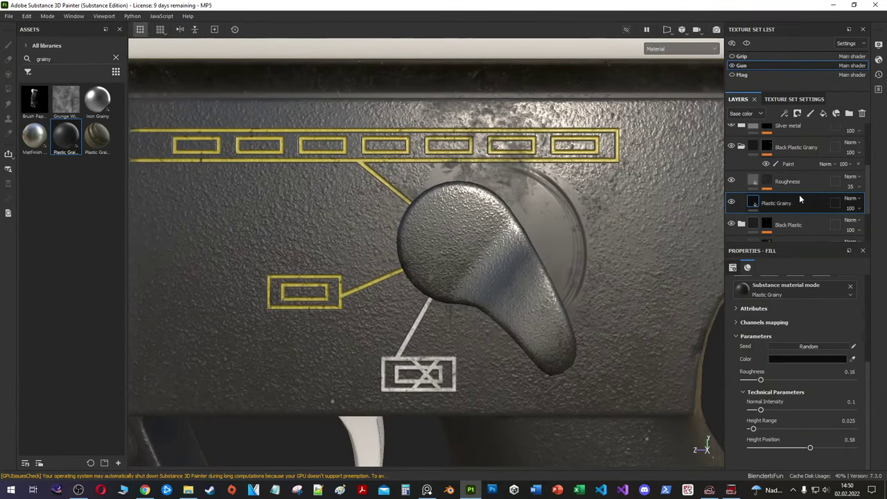
# Step: Add a new fill layer with a black mask and a Paint effect
pyautogui.rightClick(799, 200)
pyautogui.click(788, 335)
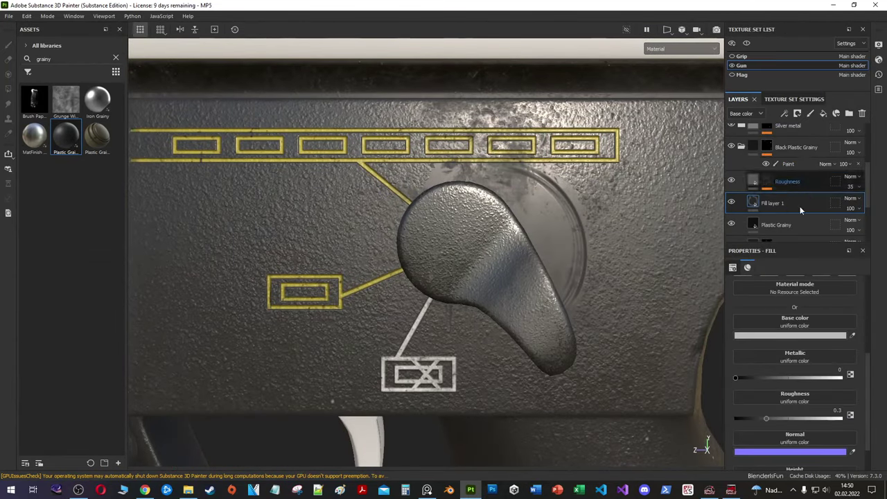
pyautogui.rightClick(799, 205)
pyautogui.click(784, 178)
pyautogui.rightClick(791, 208)
pyautogui.click(803, 228)
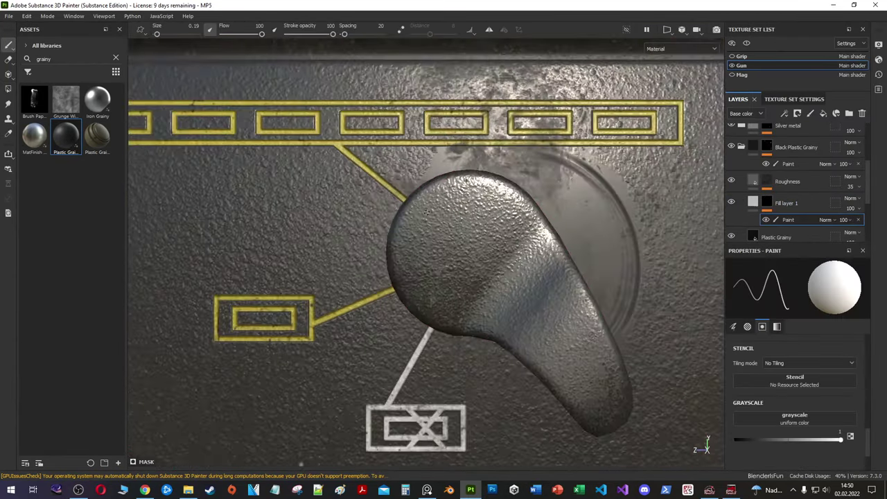
# Step: Paint a straight white line across the knob and recess it with negative height
pyautogui.click(681, 29)
pyautogui.click(696, 54)
pyautogui.scroll(5, 411, 226)
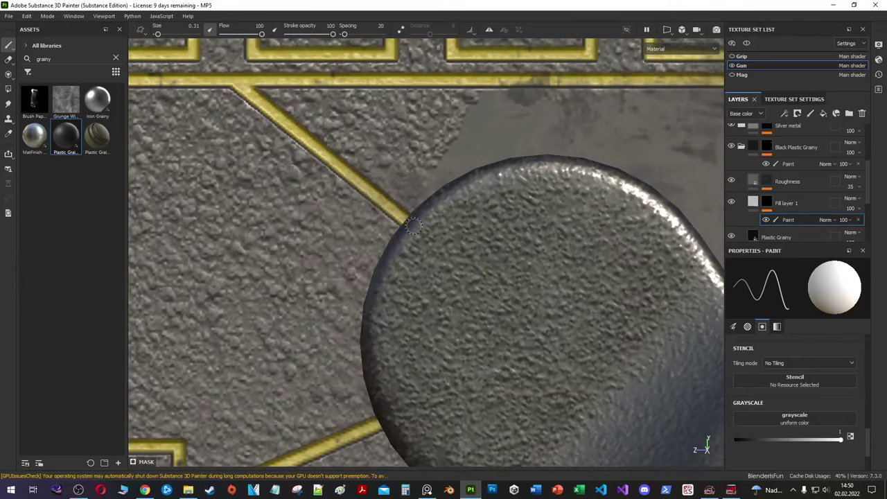
pyautogui.click(413, 226)
pyautogui.keyDown('shift'); pyautogui.click(474, 270); pyautogui.keyUp('shift')
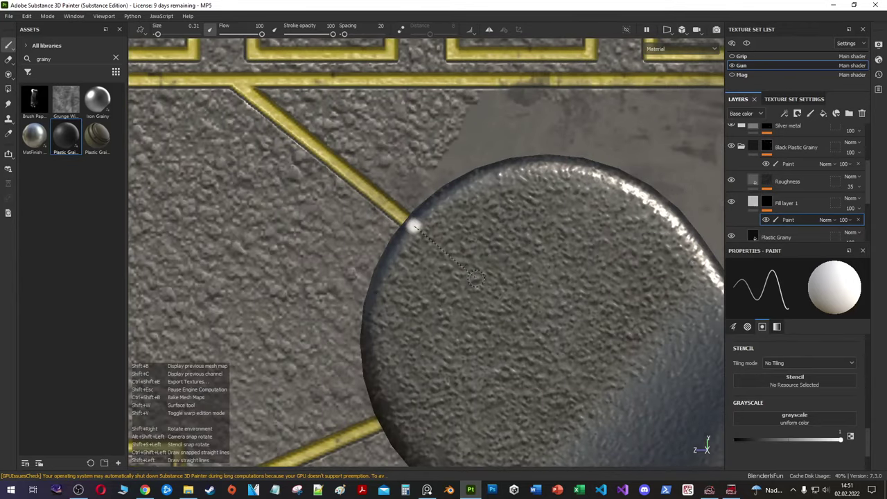
pyautogui.keyDown('shift'); pyautogui.click(489, 284); pyautogui.keyUp('shift')
pyautogui.click(757, 208)
pyautogui.click(785, 455)
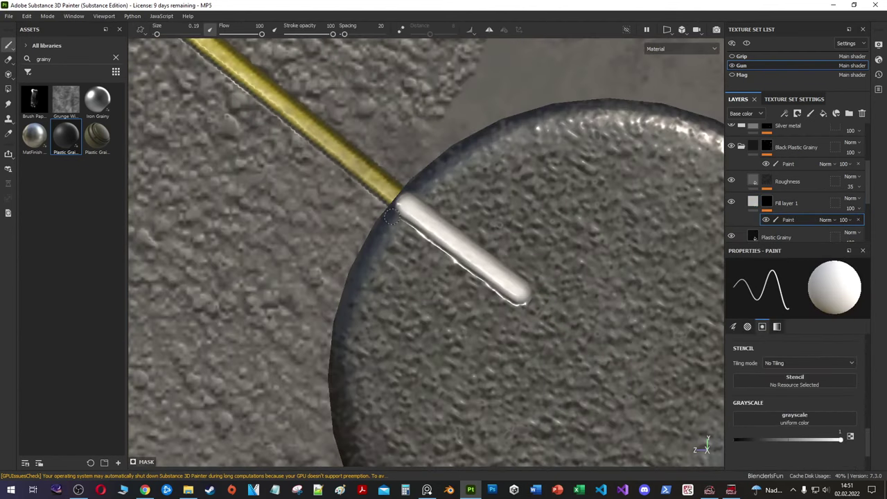
# Step: Swap the paint colour to black and rename the layer 'White paint'
pyautogui.press('x')
pyautogui.press('shift')
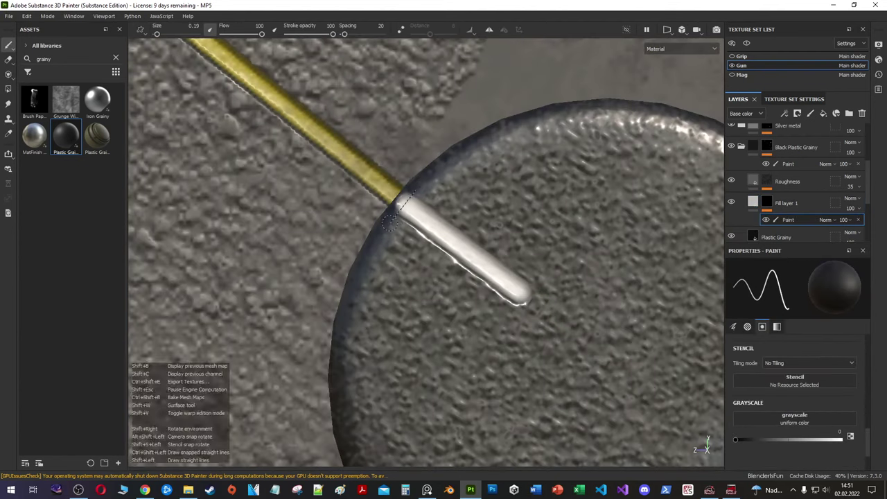
pyautogui.scroll(-3, 390, 220)
pyautogui.scroll(2, 435, 263)
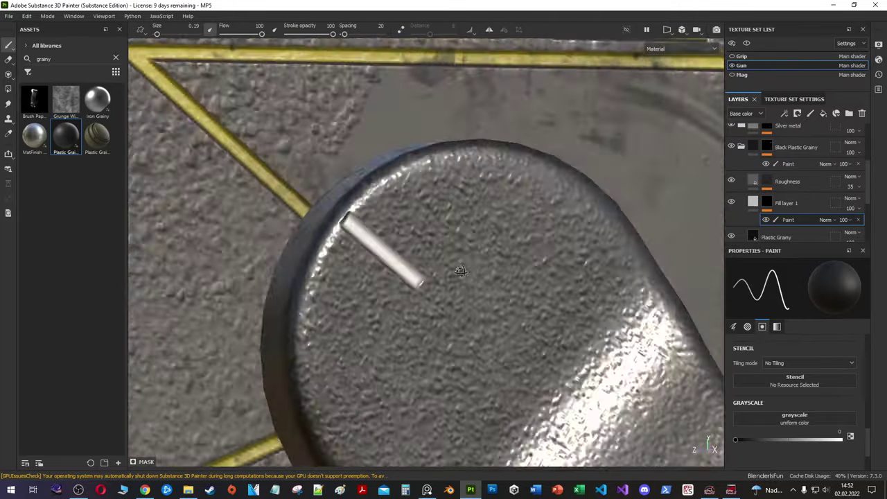
pyautogui.doubleClick(786, 203)
pyautogui.write('White pain')
pyautogui.press('Return')
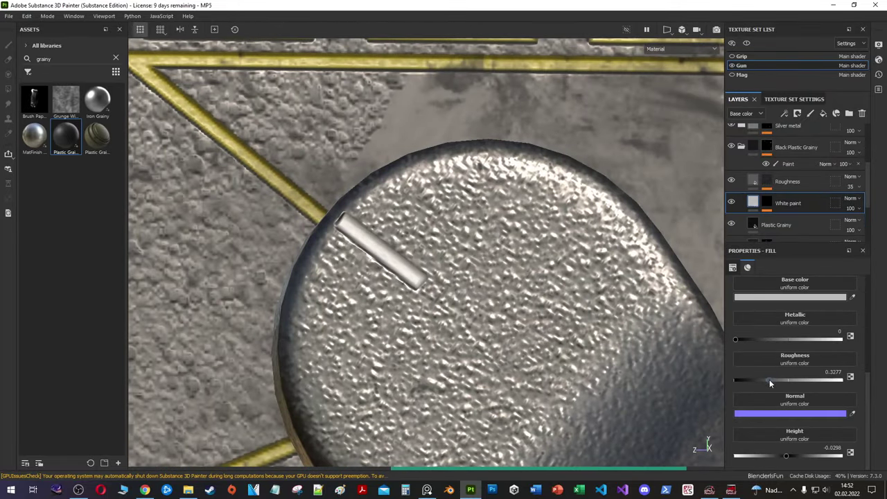
# Step: Lower the Roughness layer opacity to 17
pyautogui.scroll(-5, 600, 225)
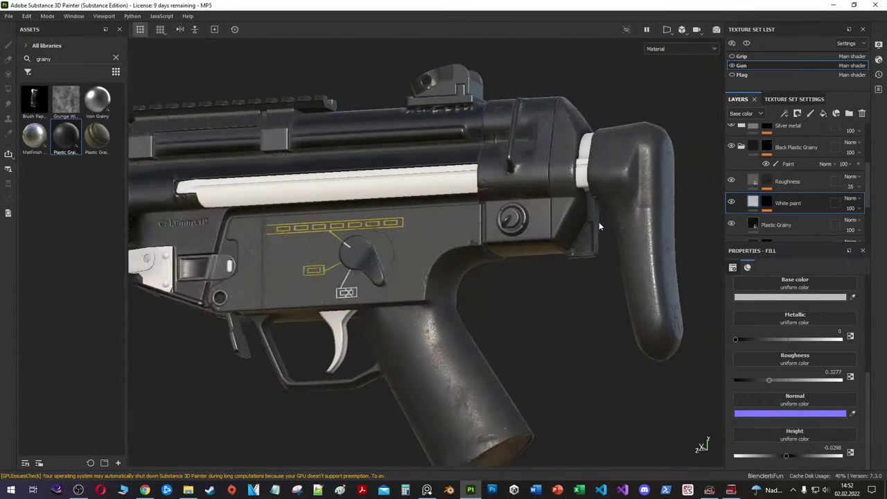
pyautogui.scroll(5, 599, 226)
pyautogui.click(820, 188)
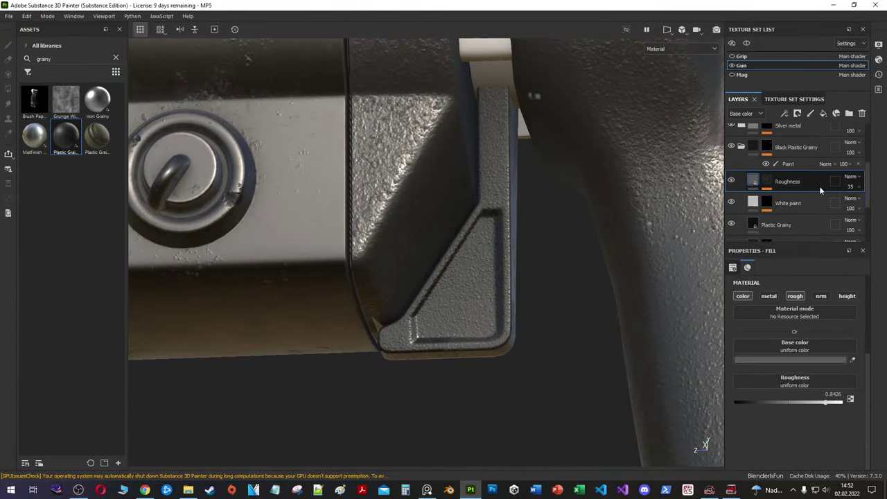
pyautogui.moveTo(864, 206); pyautogui.dragTo(844, 206)
pyautogui.click(776, 224)
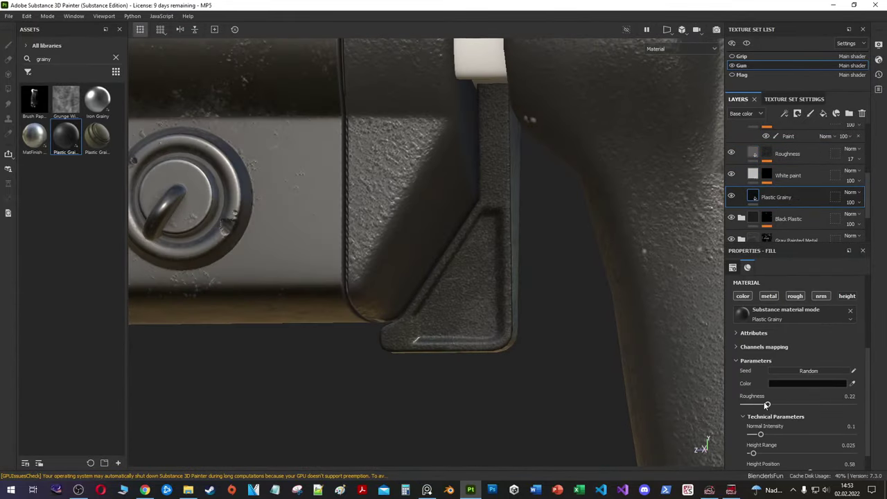
# Step: In orthographic view, repaint the knob line thicker, then undo that stroke
pyautogui.scroll(-5, 452, 321)
pyautogui.scroll(-3, 491, 289)
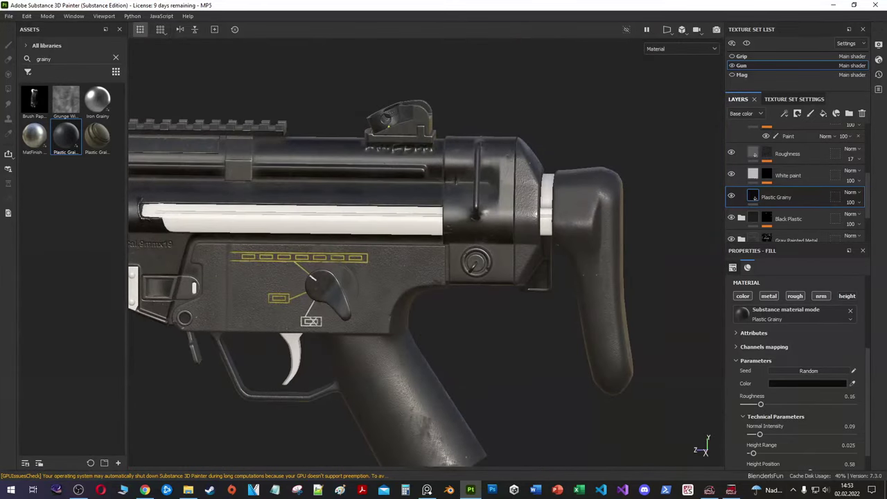
pyautogui.scroll(-3, 285, 285)
pyautogui.scroll(4, 266, 287)
pyautogui.keyDown('alt'); pyautogui.moveTo(266, 287); pyautogui.dragTo(387, 305); pyautogui.keyUp('alt')
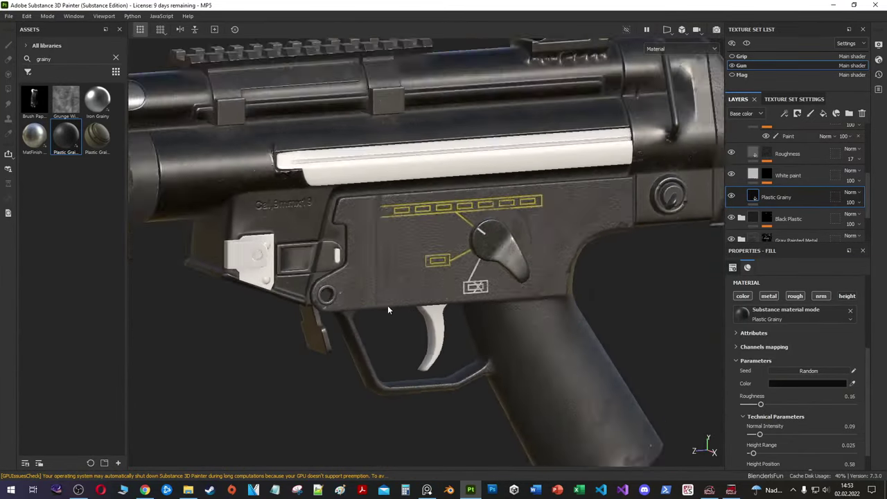
pyautogui.click(682, 29)
pyautogui.click(688, 54)
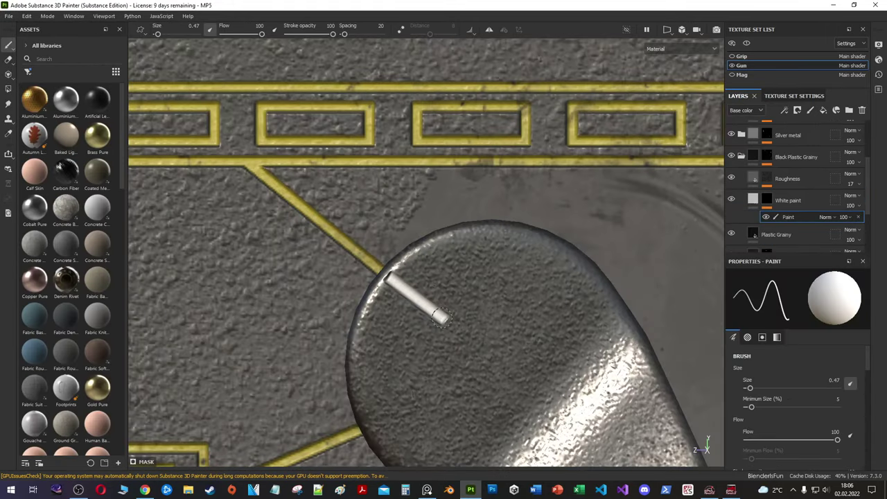
pyautogui.moveTo(441, 318); pyautogui.dragTo(393, 281)
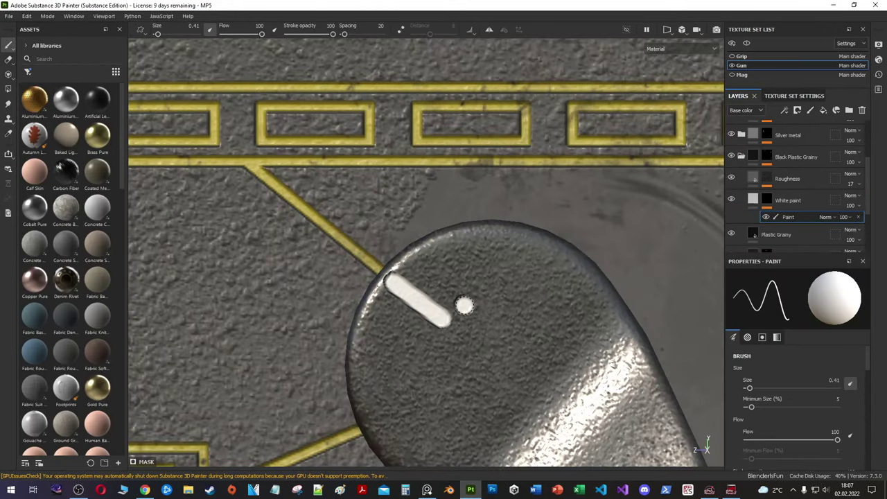
pyautogui.hotkey('ctrl', 'z')
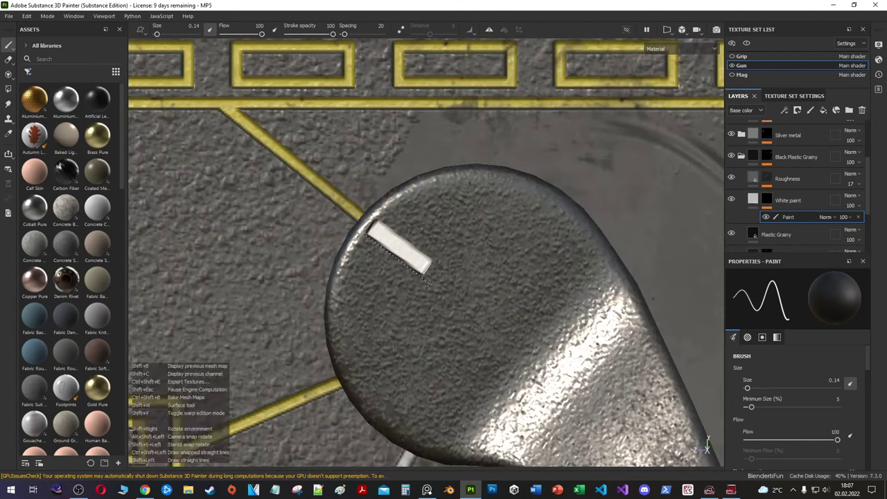
pyautogui.scroll(-5, 797, 201)
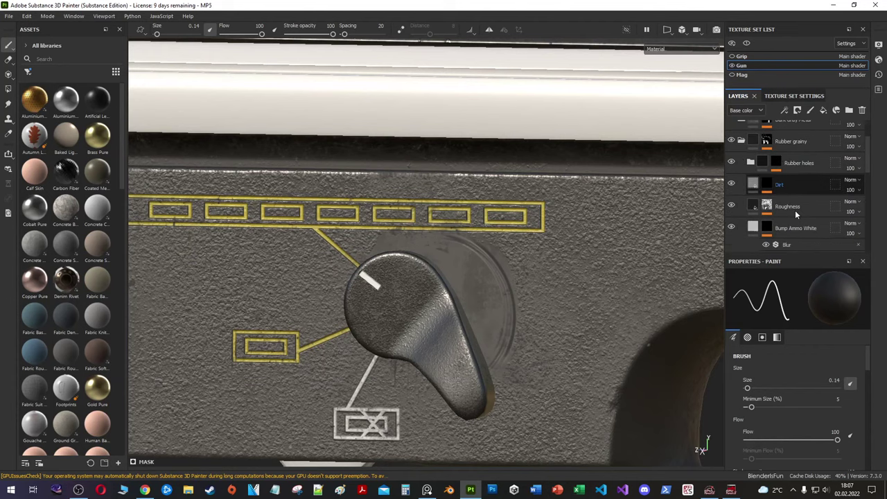
# Step: Expand the Bump Grainy group and select its Dirt 1 fill
pyautogui.scroll(-2, 795, 215)
pyautogui.click(757, 201)
pyautogui.scroll(-2, 760, 183)
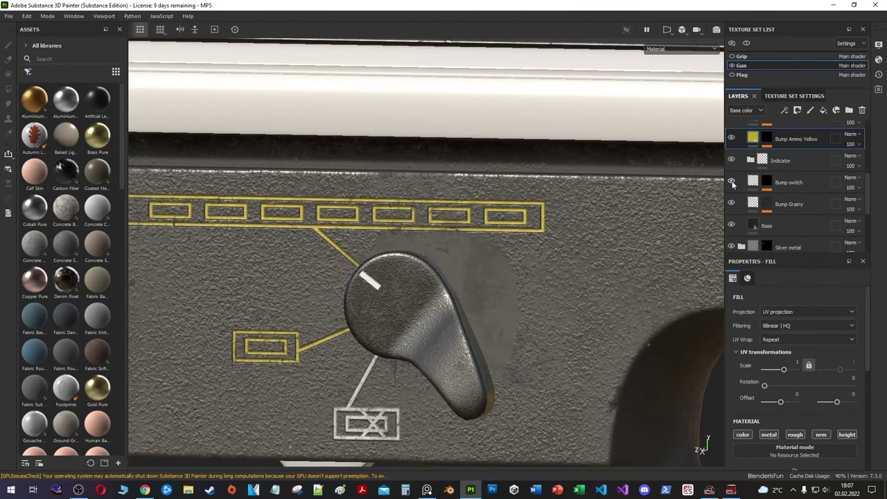
pyautogui.click(752, 202)
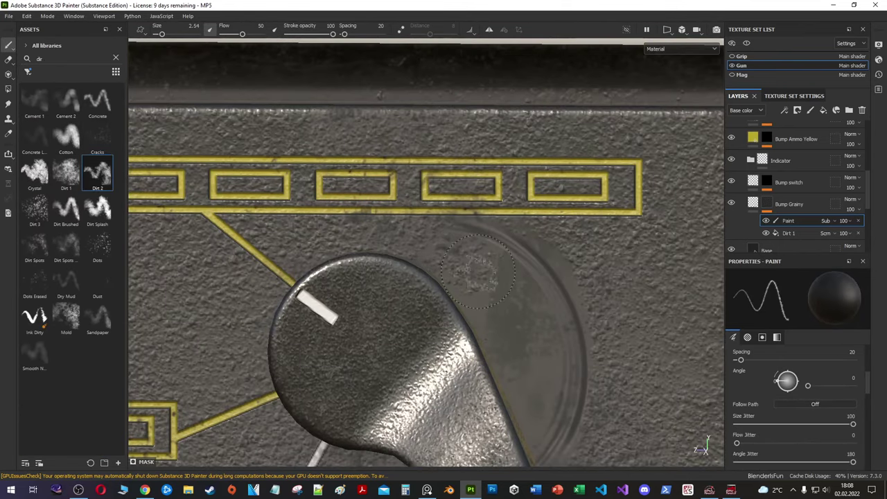
pyautogui.keyDown('shift'); pyautogui.moveTo(478, 271); pyautogui.dragTo(482, 299, button='right'); pyautogui.keyUp('shift')
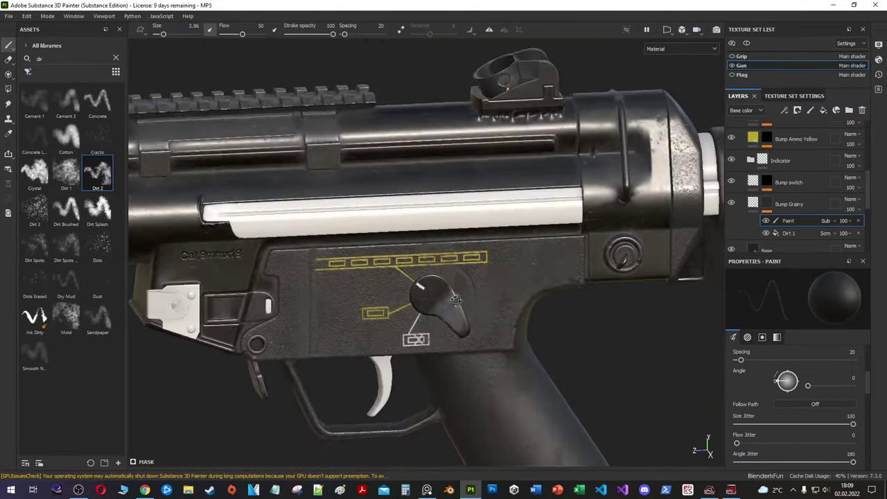
pyautogui.click(774, 234)
# Step: Try a finer Cells 4 grayscale with slight disorder and a low-intensity Blur filter
pyautogui.click(742, 438)
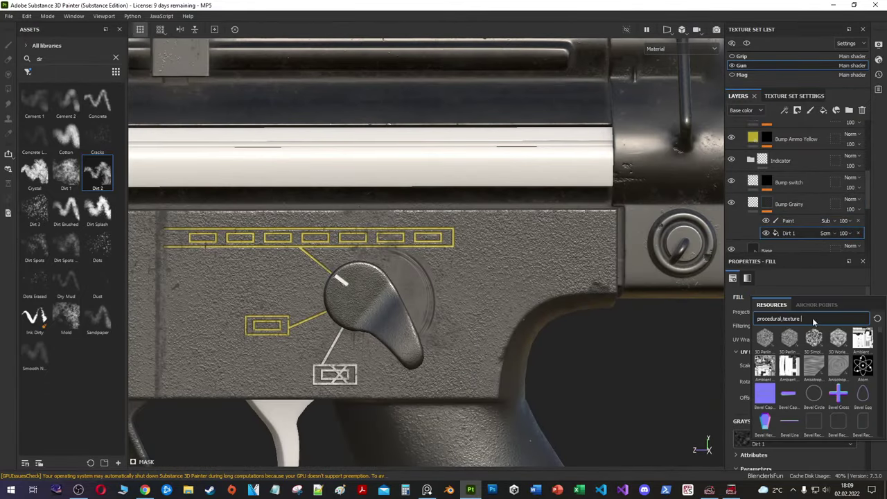
pyautogui.scroll(-3, 811, 401)
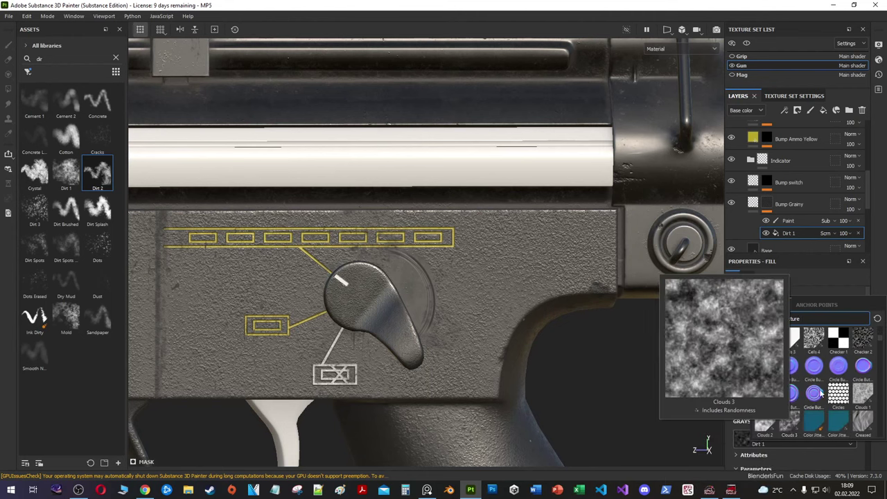
pyautogui.click(814, 419)
pyautogui.moveTo(811, 398); pyautogui.dragTo(859, 397)
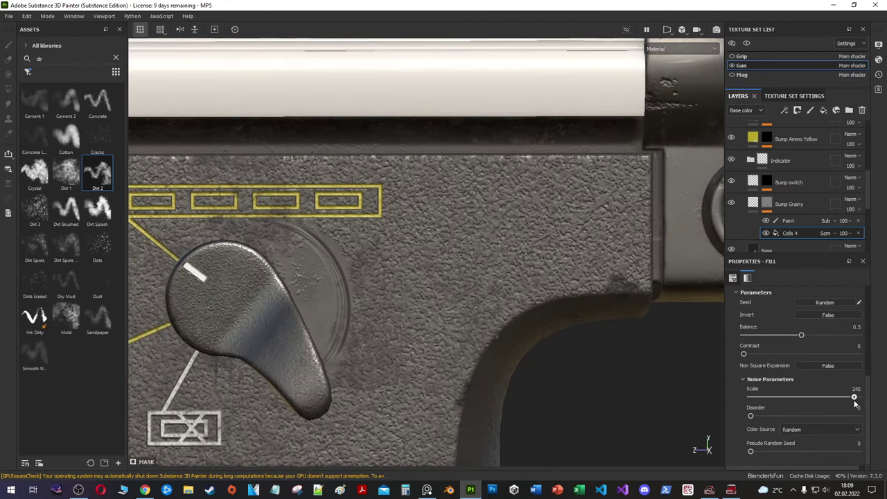
pyautogui.moveTo(751, 416); pyautogui.dragTo(764, 416)
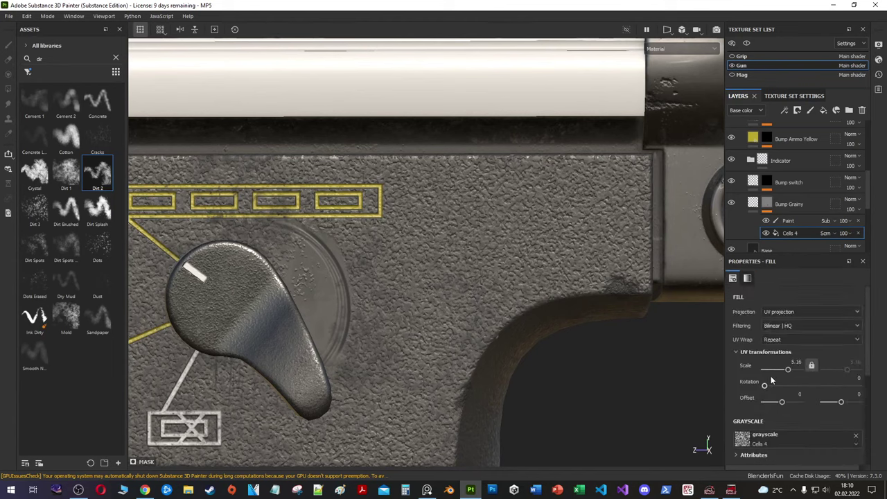
pyautogui.rightClick(762, 233)
pyautogui.click(803, 365)
pyautogui.scroll(3, 682, 291)
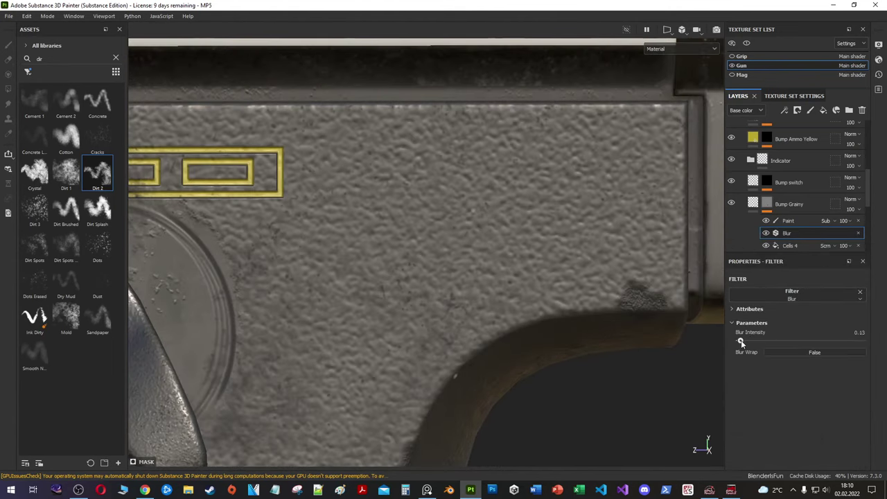
pyautogui.moveTo(742, 340); pyautogui.dragTo(738, 342)
# Step: Swap the grayscale input to 3D Perlin Noise and adjust its settings
pyautogui.click(768, 246)
pyautogui.click(755, 451)
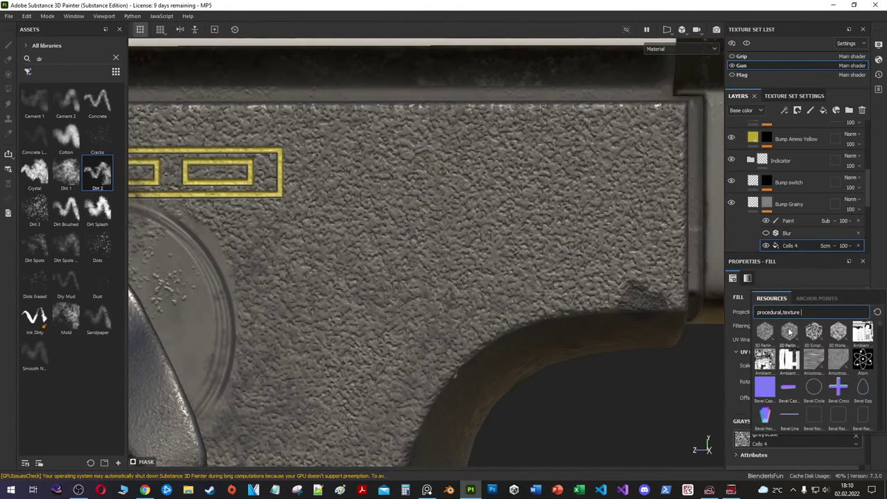
pyautogui.click(762, 409)
pyautogui.scroll(-5, 797, 360)
pyautogui.scroll(-3, 807, 368)
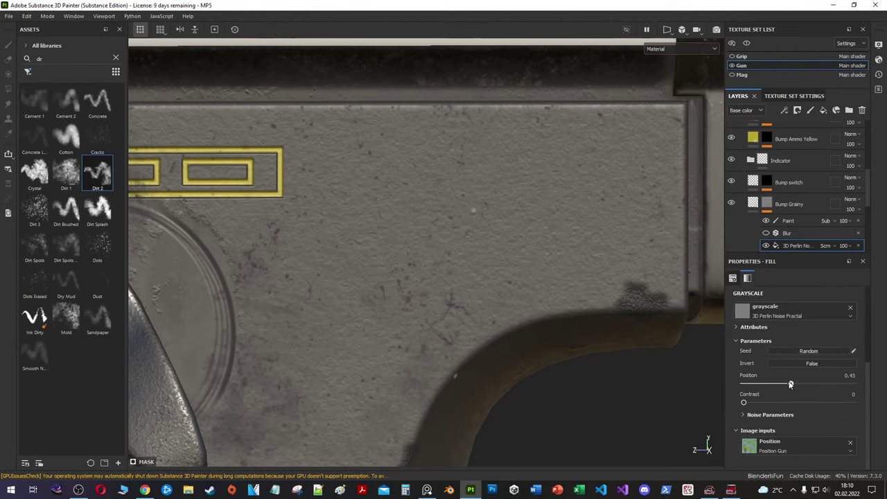
pyautogui.moveTo(789, 385); pyautogui.dragTo(773, 383)
pyautogui.scroll(2, 789, 327)
pyautogui.scroll(-2, 789, 346)
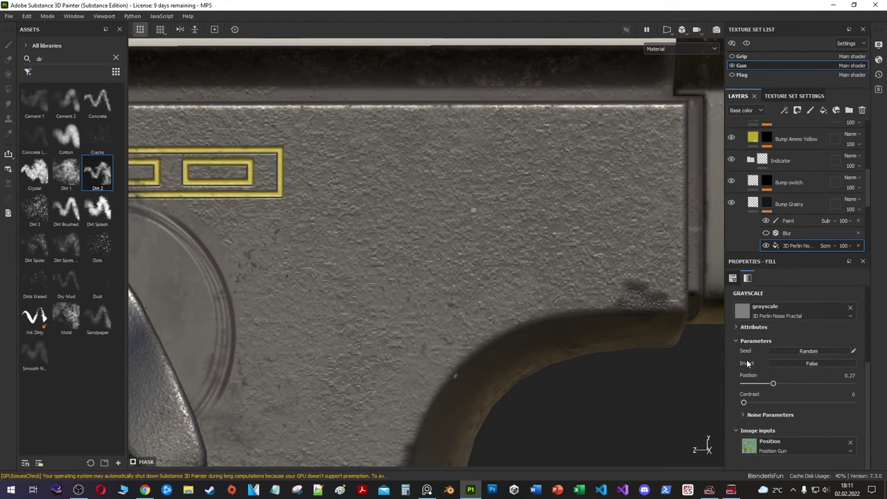
# Step: Restore Dirt 1 as the grayscale input with contrast 0.1, then zoom to the fire selector
pyautogui.moveTo(66, 173); pyautogui.dragTo(742, 313)
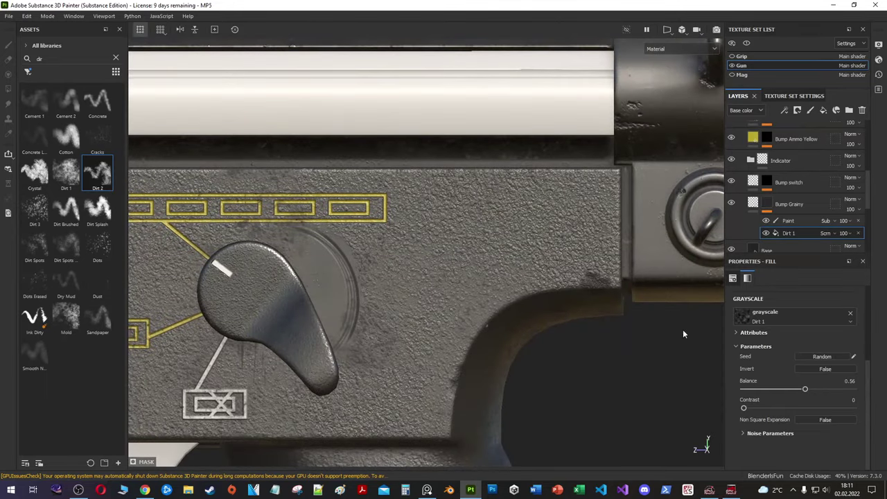
pyautogui.moveTo(743, 408); pyautogui.dragTo(753, 408)
pyautogui.click(788, 204)
pyautogui.keyDown('alt'); pyautogui.moveTo(510, 374); pyautogui.dragTo(461, 244, button='right'); pyautogui.keyUp('alt')
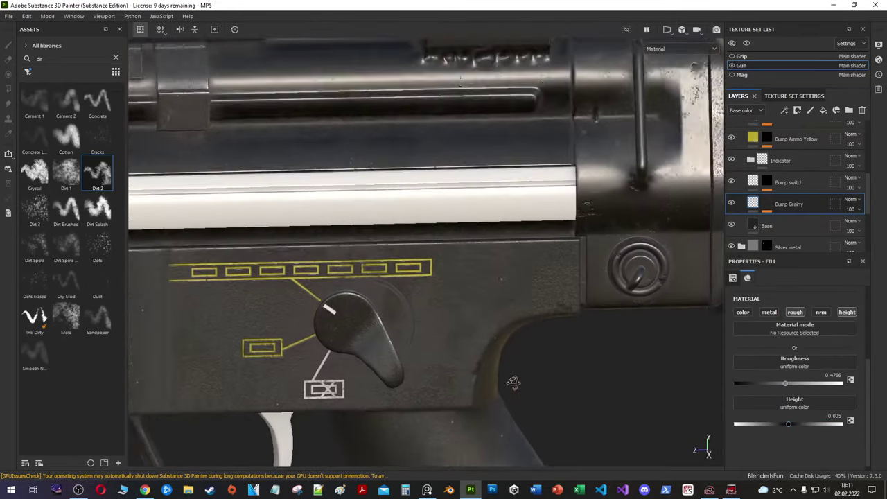
pyautogui.scroll(-5, 460, 244)
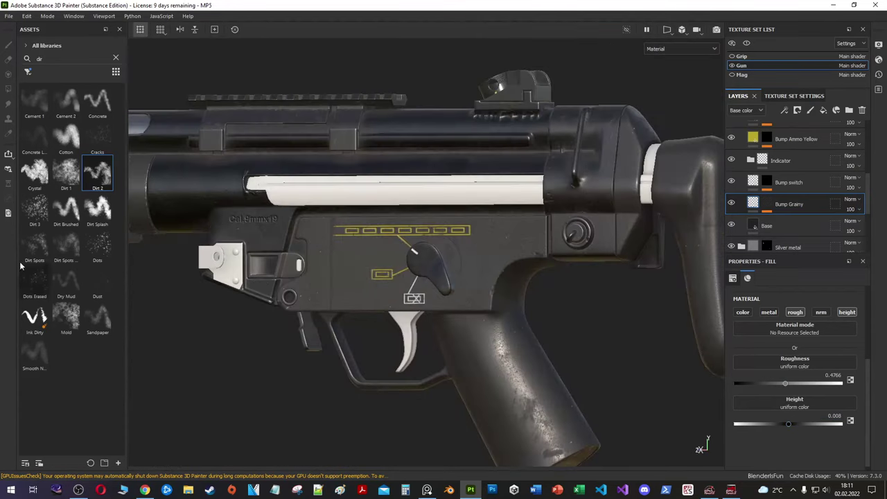
pyautogui.scroll(2, 263, 224)
# Step: Duplicate the Silver metal layer and confirm the copy's new name
pyautogui.scroll(2, 263, 223)
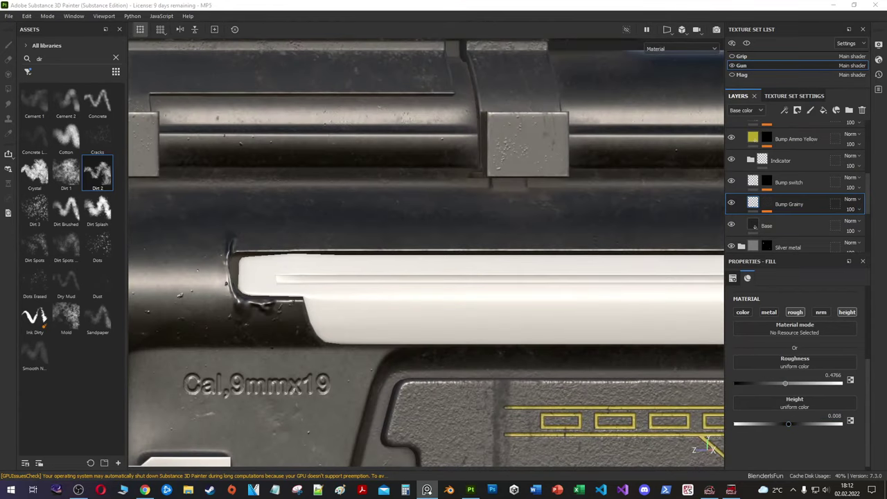
pyautogui.scroll(3, 767, 211)
pyautogui.scroll(-3, 767, 211)
pyautogui.scroll(-3, 762, 204)
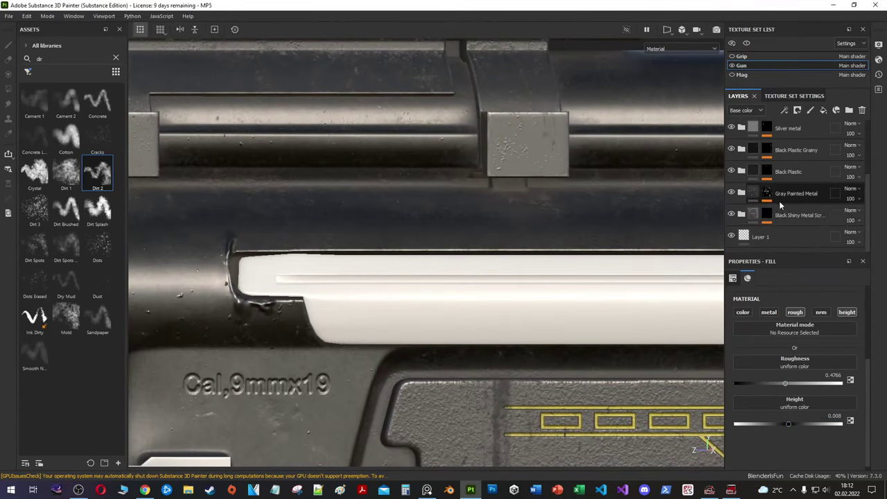
pyautogui.scroll(3, 789, 210)
pyautogui.keyDown('alt'); pyautogui.click(766, 184); pyautogui.keyUp('alt')
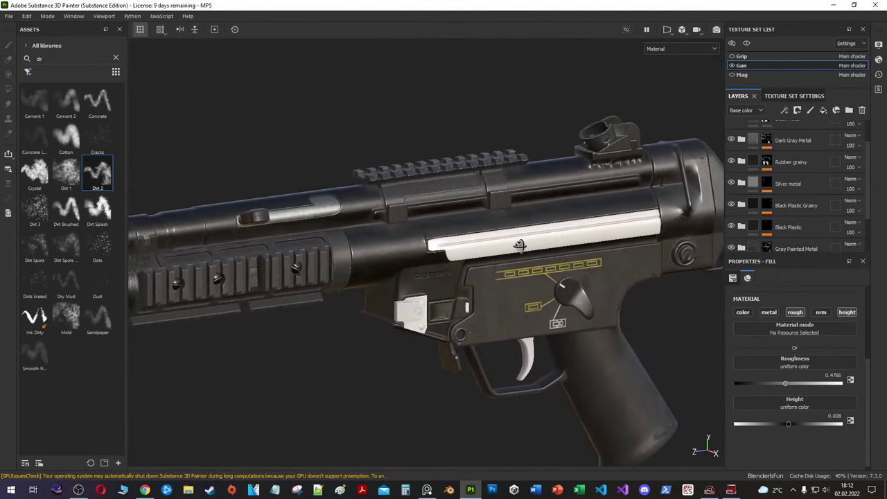
pyautogui.click(753, 183)
pyautogui.hotkey('ctrl', 'd')
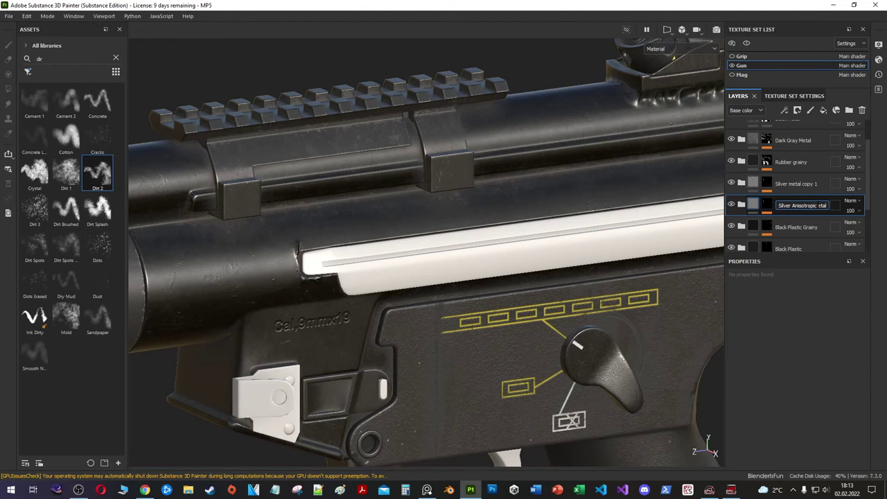
pyautogui.press('Return')
# Step: Give the Silver Metal copy a black mask and polygon-fill the barrel strip
pyautogui.scroll(-2, 797, 201)
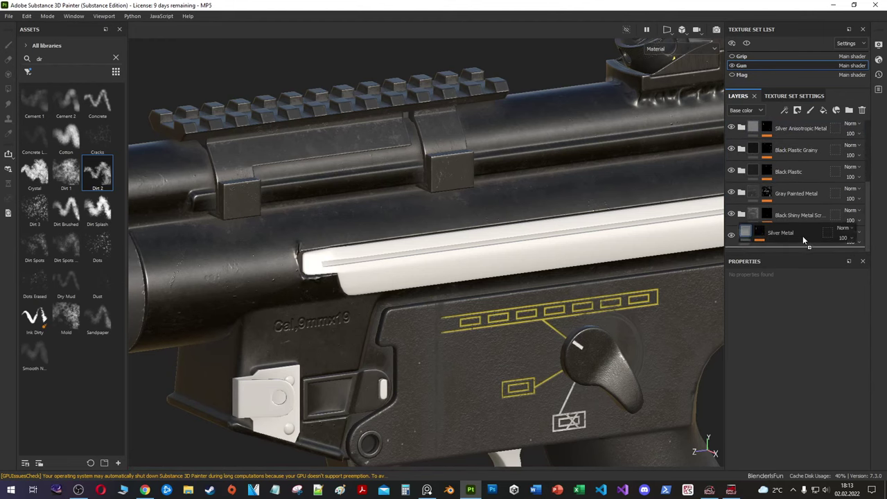
pyautogui.rightClick(769, 213)
pyautogui.press('Escape')
pyautogui.click(766, 214)
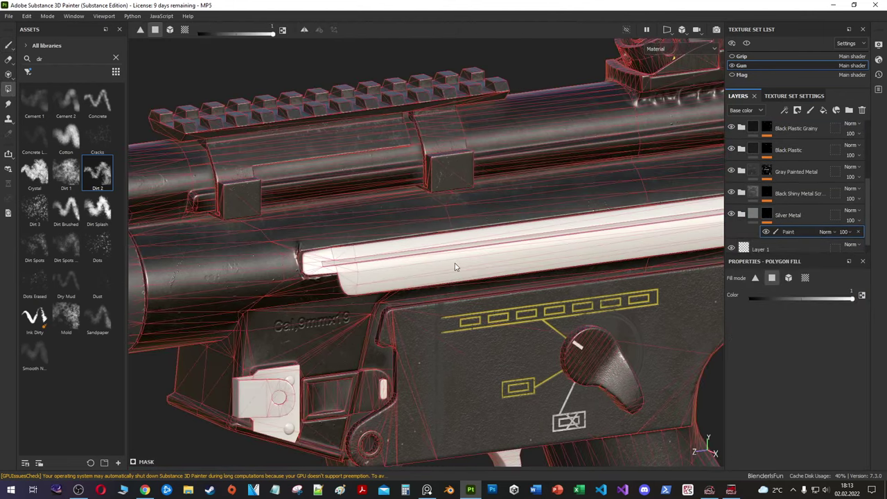
pyautogui.scroll(-3, 302, 247)
pyautogui.keyDown('alt'); pyautogui.moveTo(301, 248); pyautogui.dragTo(263, 229); pyautogui.keyUp('alt')
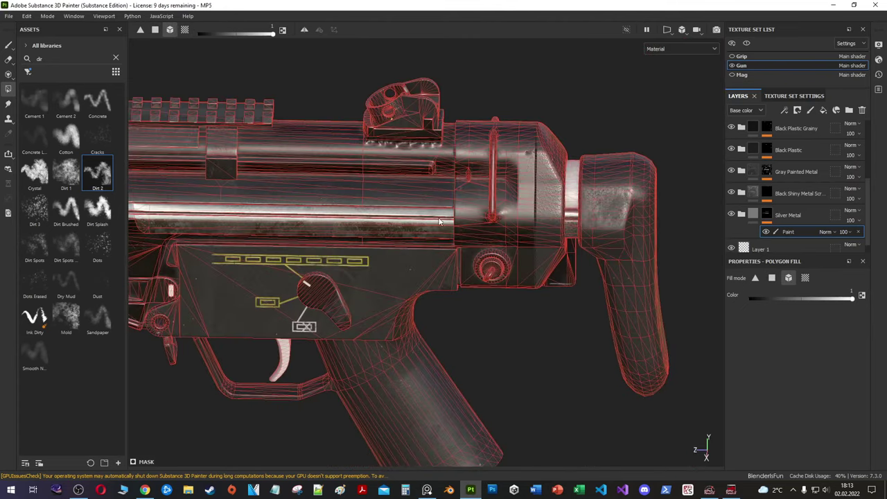
pyautogui.scroll(4, 263, 229)
pyautogui.press('1')
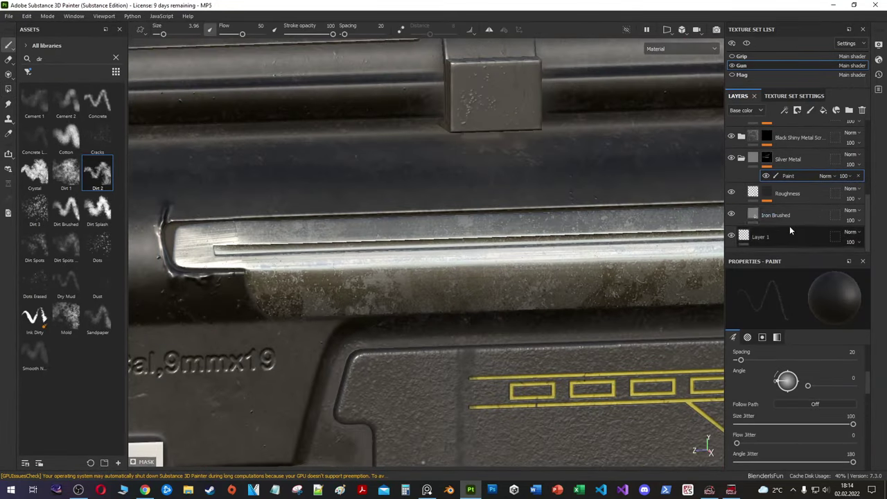
# Step: Add Iron Brushed with roughness 0.2756 and metal colour darkened to 0.308
pyautogui.click(775, 215)
pyautogui.scroll(-2, 766, 415)
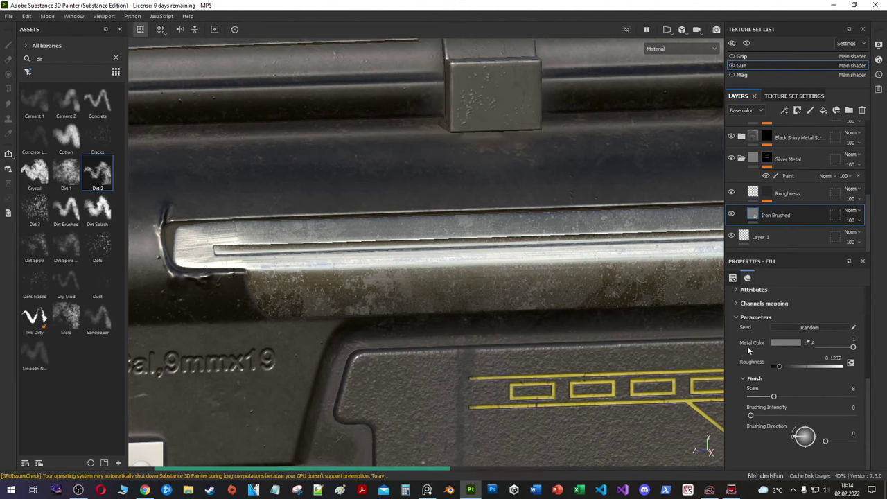
pyautogui.keyDown('alt'); pyautogui.moveTo(713, 326); pyautogui.dragTo(543, 295); pyautogui.keyUp('alt')
pyautogui.moveTo(778, 365); pyautogui.dragTo(791, 365)
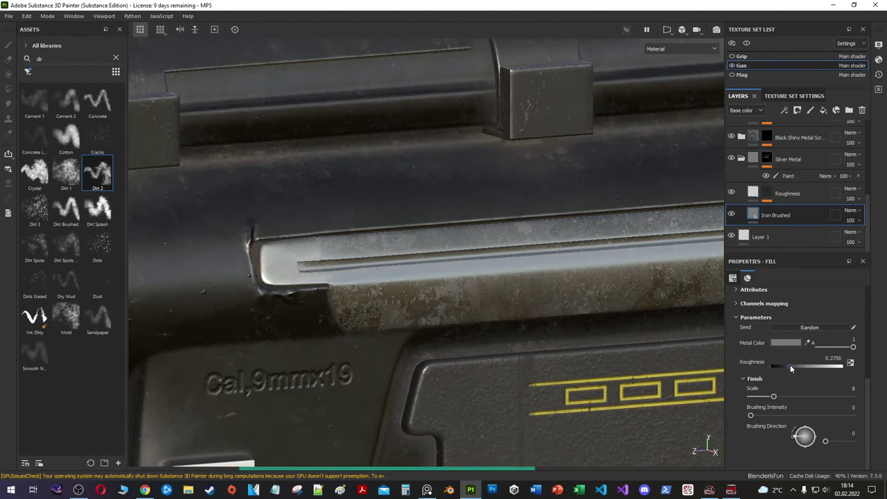
pyautogui.keyDown('alt'); pyautogui.moveTo(693, 312); pyautogui.dragTo(647, 295); pyautogui.keyUp('alt')
pyautogui.click(785, 342)
pyautogui.moveTo(703, 424); pyautogui.dragTo(689, 425)
pyautogui.moveTo(758, 291)
pyautogui.keyDown('alt'); pyautogui.mouseDown()
pyautogui.moveTo(440, 299)
pyautogui.moveTo(499, 355)
pyautogui.mouseUp(); pyautogui.keyUp('alt')
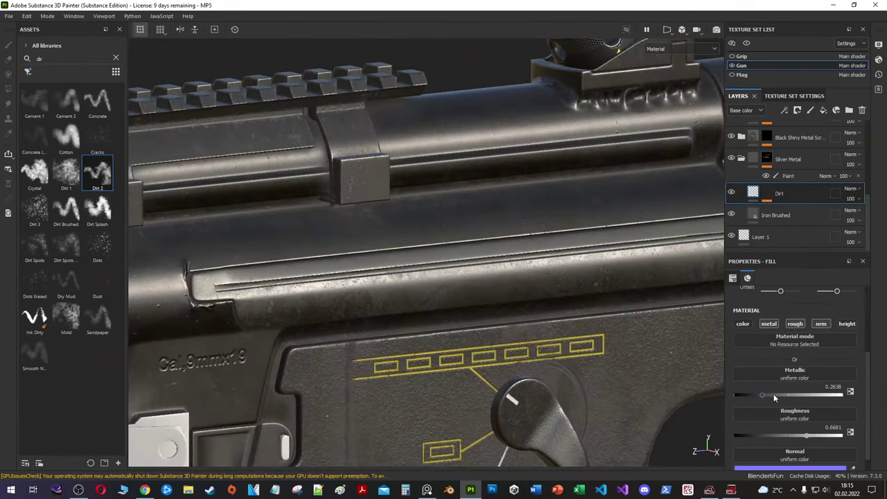
# Step: Lower the Dirt fill's height to about -0.05
pyautogui.scroll(-1, 829, 402)
pyautogui.scroll(-2, 796, 430)
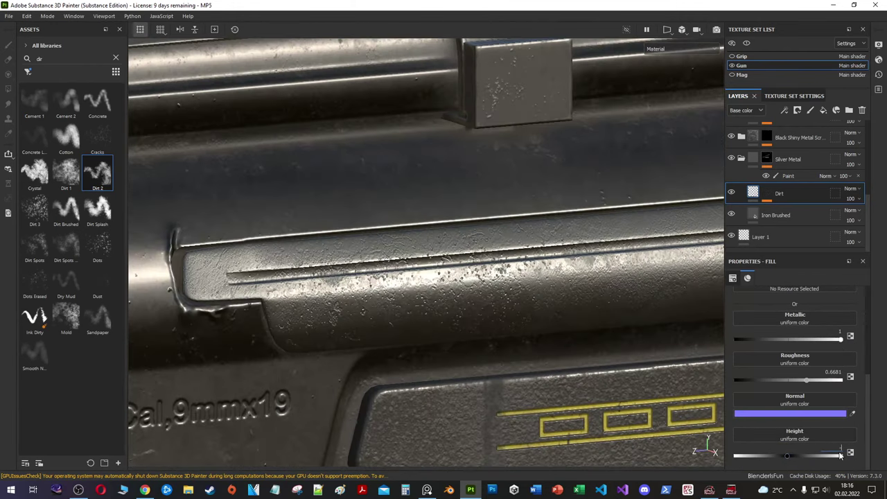
pyautogui.moveTo(840, 454); pyautogui.dragTo(838, 454)
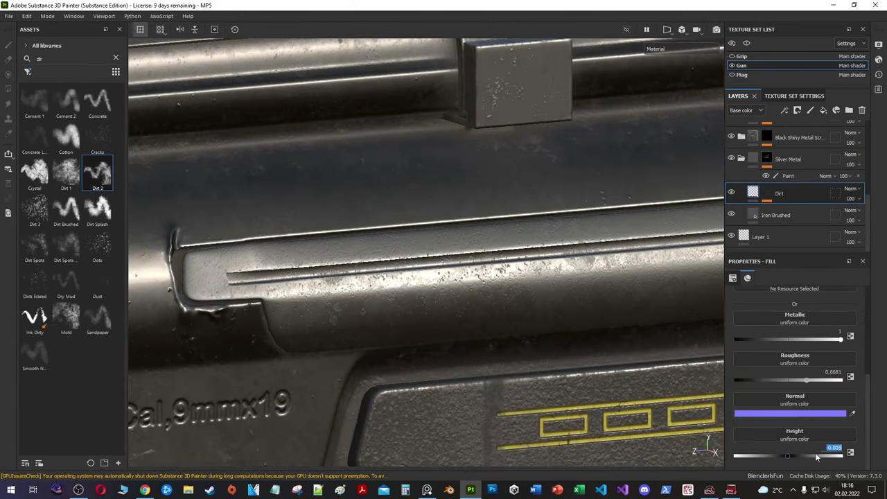
pyautogui.scroll(2, 823, 355)
# Step: Set the Dirt base colour to faint-teal dark grey: H 0.5, S 0.015, V 0.372
pyautogui.click(776, 416)
pyautogui.moveTo(654, 285); pyautogui.dragTo(642, 334)
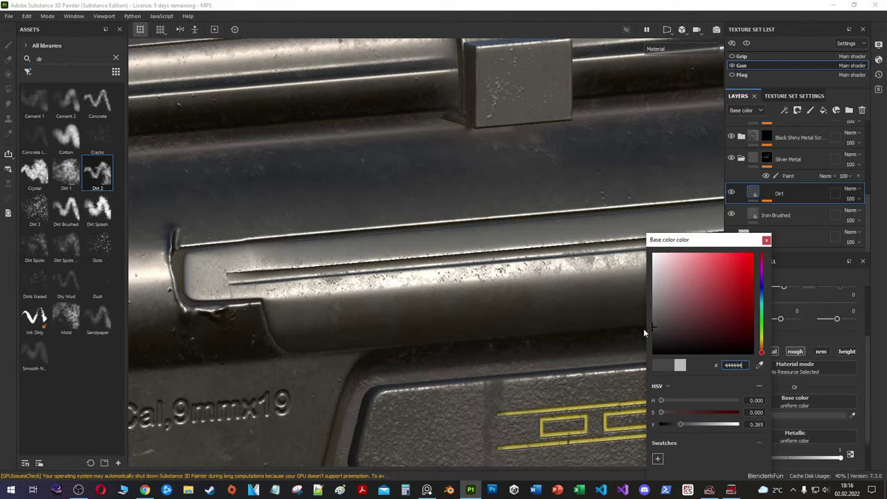
pyautogui.scroll(-5, 494, 233)
pyautogui.scroll(4, 494, 233)
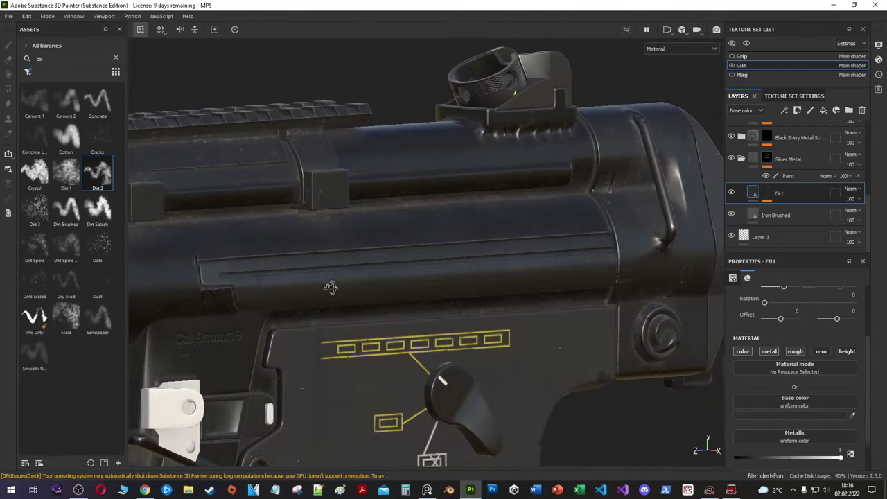
pyautogui.scroll(-2, 406, 315)
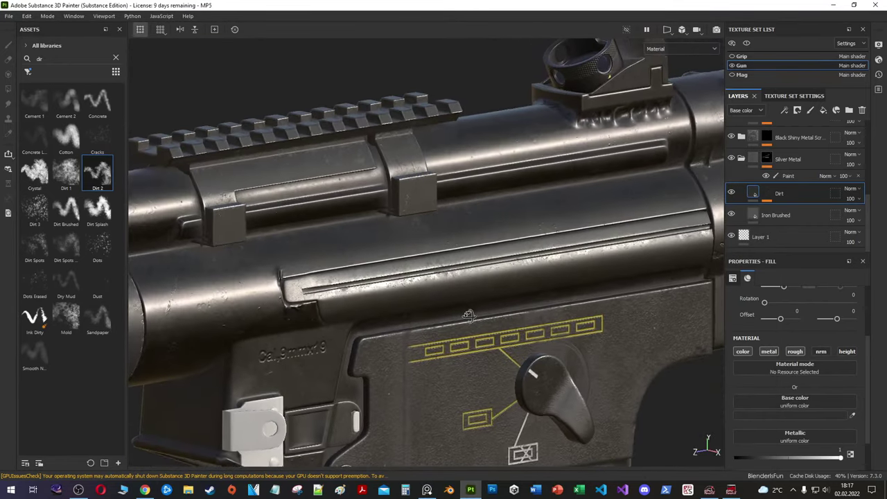
pyautogui.keyDown('alt'); pyautogui.moveTo(416, 312); pyautogui.dragTo(614, 306); pyautogui.keyUp('alt')
pyautogui.click(795, 414)
pyautogui.click(707, 400)
pyautogui.click(673, 413)
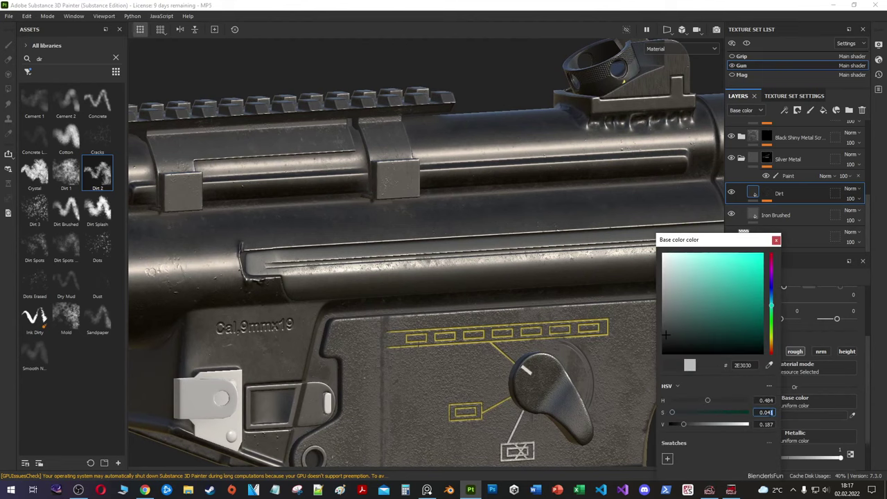
pyautogui.moveTo(685, 340); pyautogui.dragTo(698, 422)
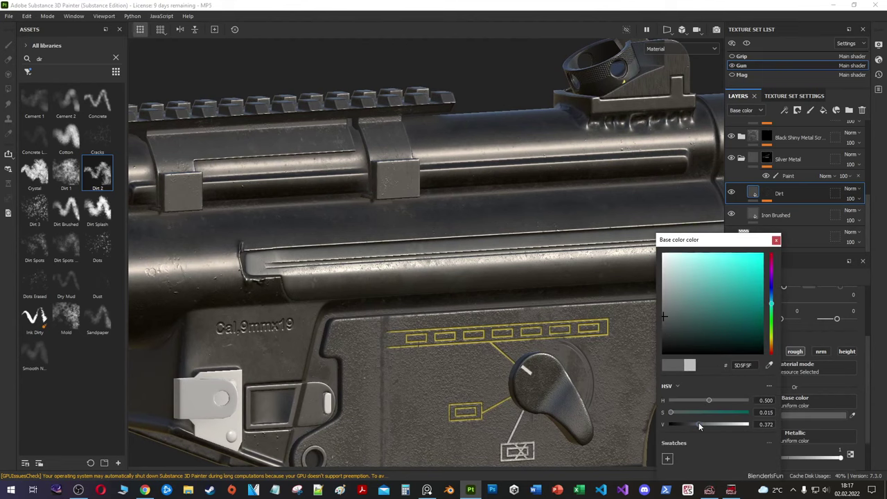
pyautogui.scroll(4, 344, 285)
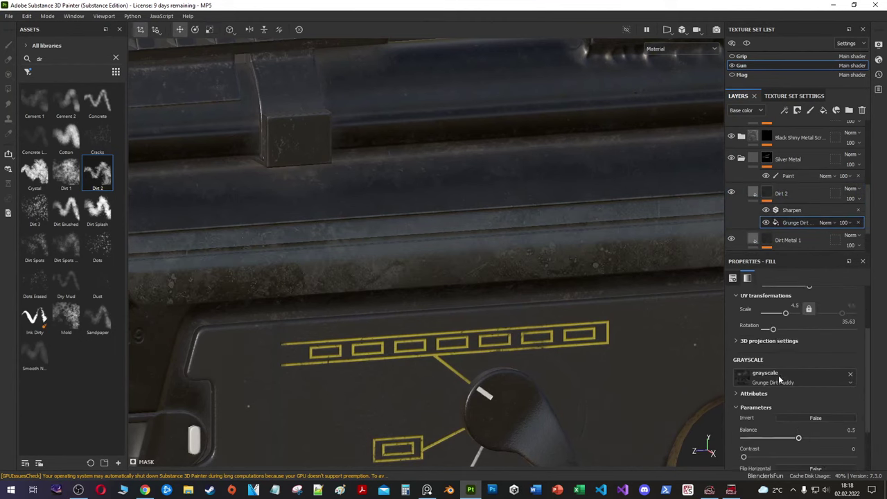
# Step: Set Grunge Dirt balance to 0.35 and add a Screen-blended Dirt generator with lower Dirt Level
pyautogui.keyDown('alt'); pyautogui.click(767, 198); pyautogui.keyUp('alt')
pyautogui.click(795, 223)
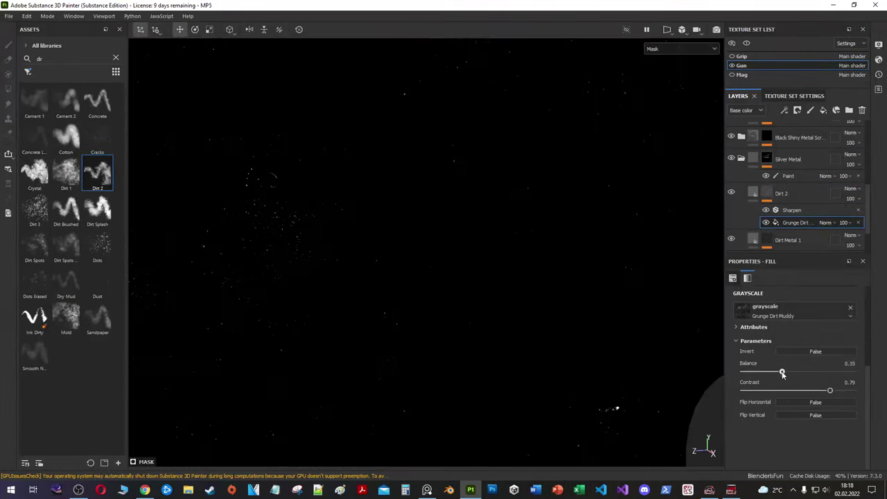
pyautogui.moveTo(783, 392); pyautogui.dragTo(804, 393)
pyautogui.click(753, 193)
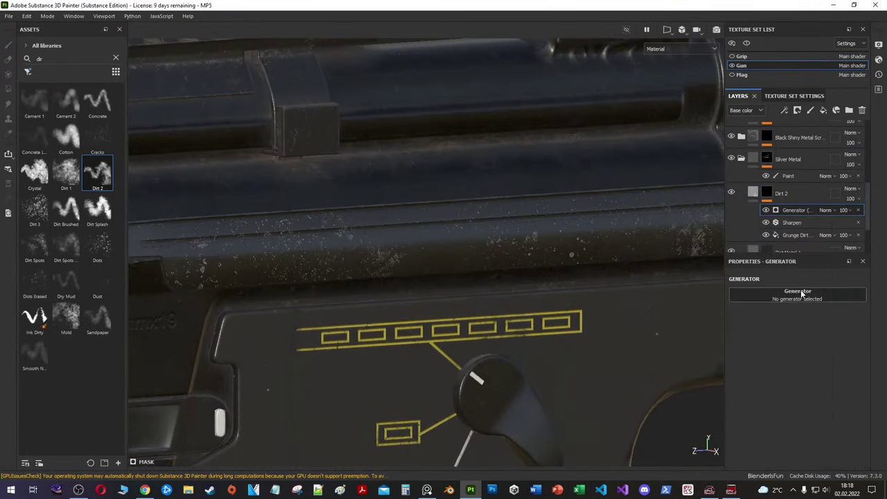
pyautogui.click(800, 289)
pyautogui.moveTo(797, 366); pyautogui.dragTo(777, 367)
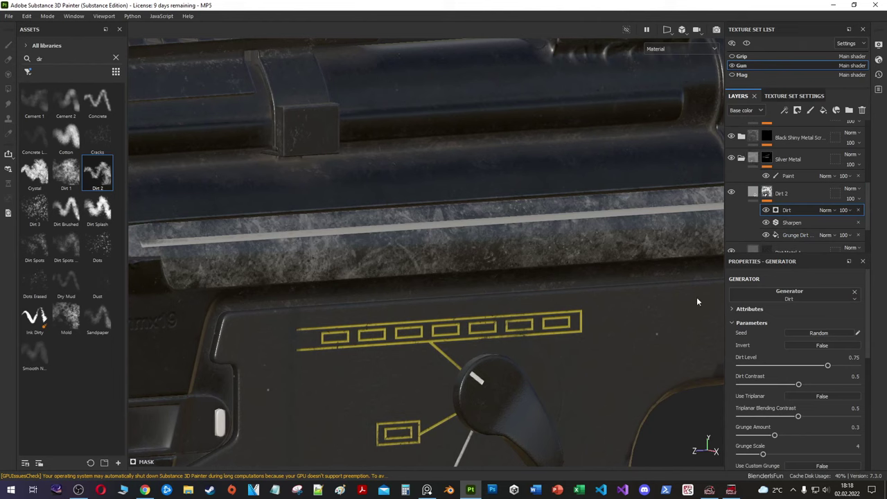
pyautogui.scroll(-5, 790, 374)
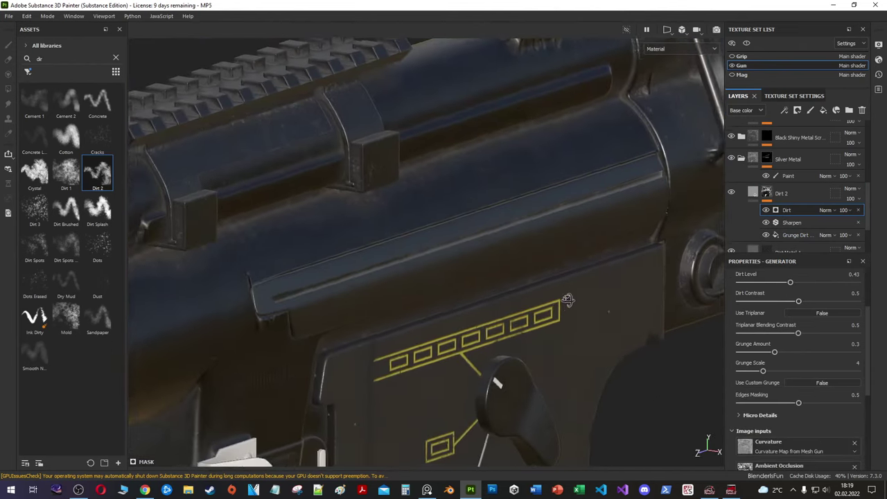
pyautogui.click(825, 209)
pyautogui.click(836, 143)
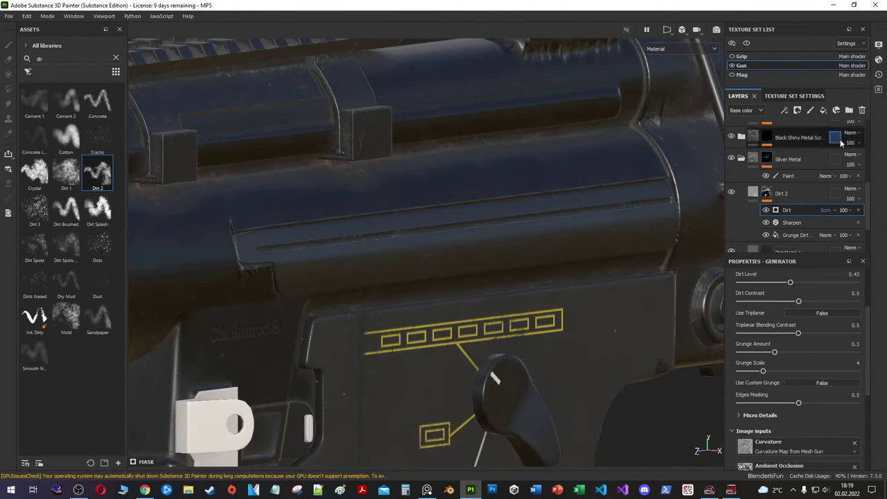
# Step: Shift the grunge offset to 0.08 and set Dirt 2 opacity to 45
pyautogui.click(794, 235)
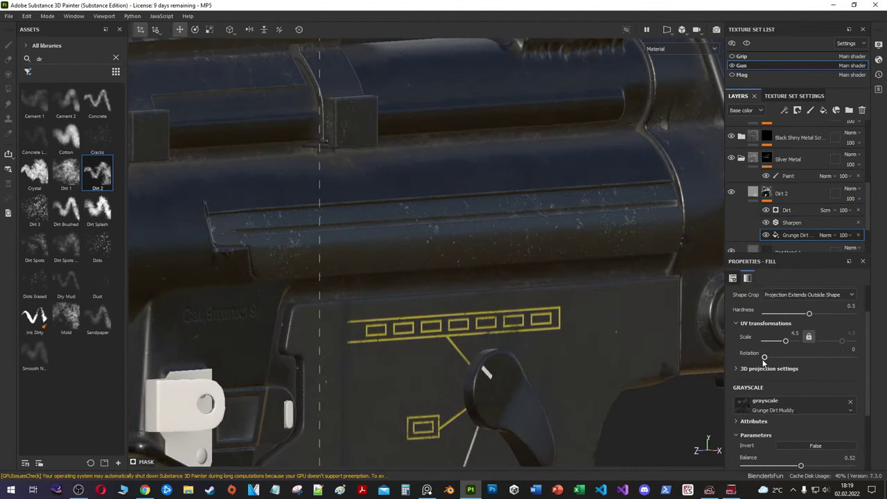
pyautogui.moveTo(805, 363); pyautogui.dragTo(804, 363)
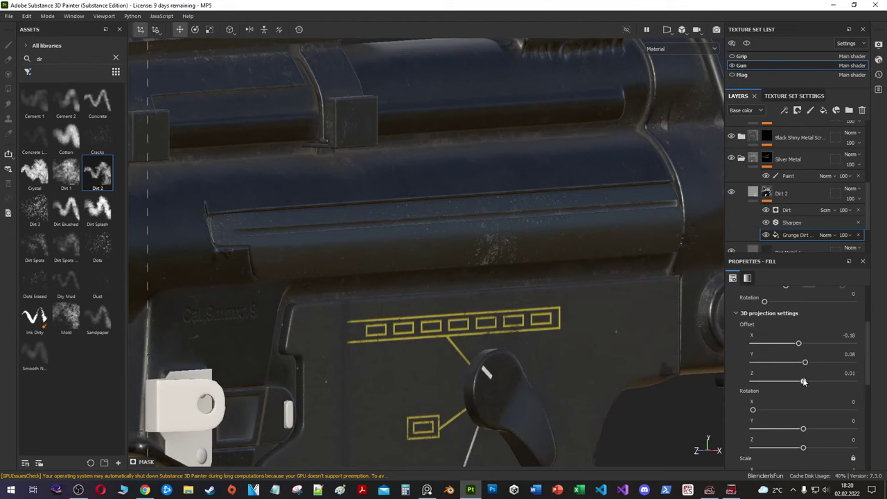
pyautogui.scroll(2, 796, 368)
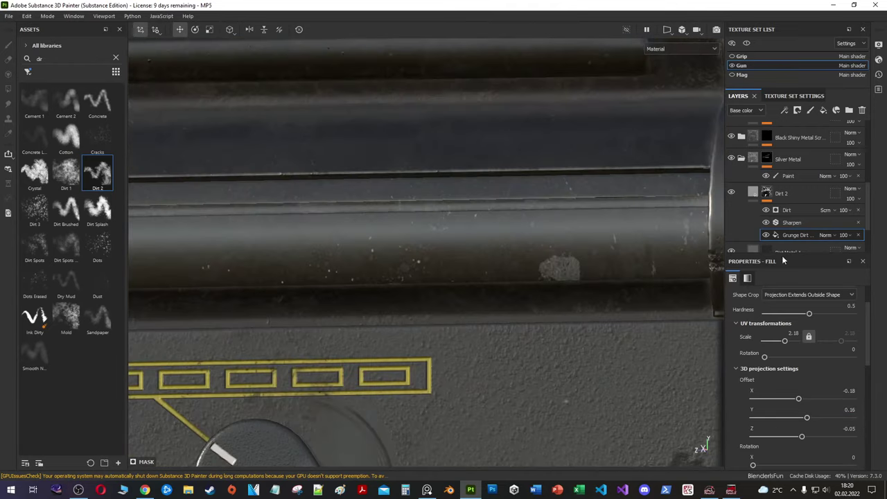
pyautogui.click(791, 222)
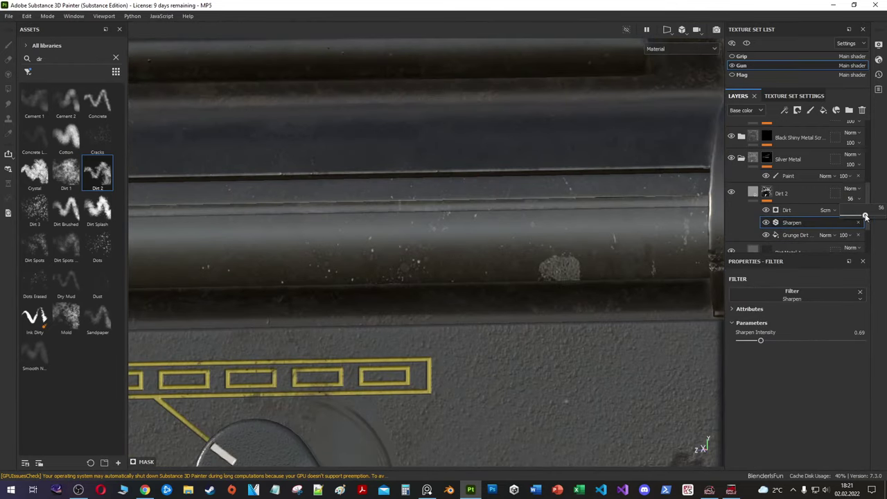
pyautogui.click(797, 193)
pyautogui.press('f')
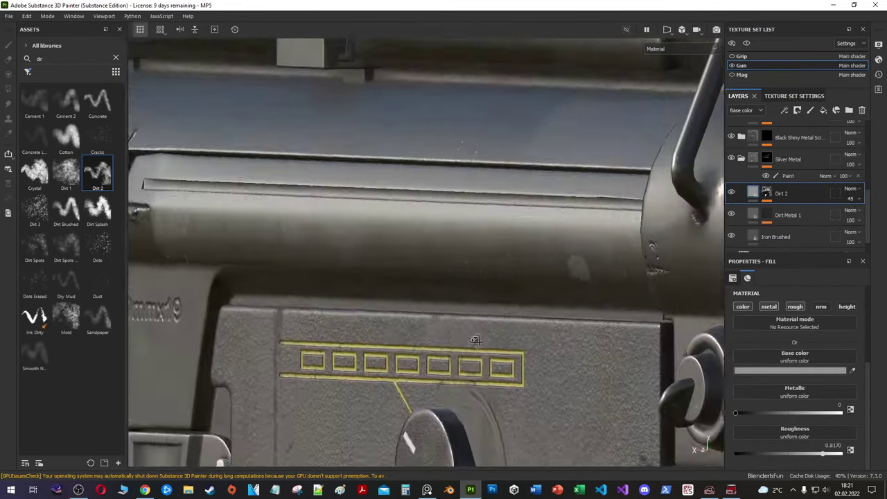
pyautogui.keyDown('alt'); pyautogui.moveTo(427, 249); pyautogui.dragTo(534, 217); pyautogui.keyUp('alt')
pyautogui.scroll(5, 534, 217)
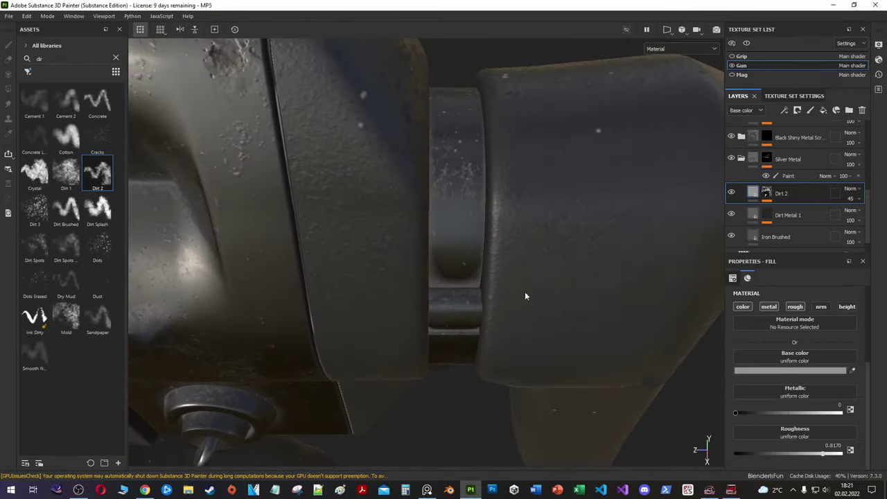
# Step: Review the Dirt generator and Grunge Dirt settings, then select Iron Brushed's metal colour
pyautogui.click(786, 210)
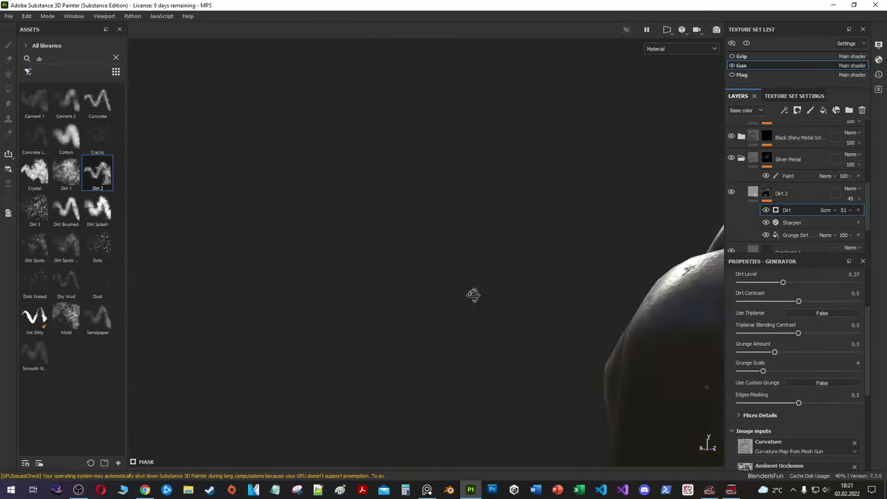
pyautogui.keyDown('alt'); pyautogui.moveTo(473, 295); pyautogui.dragTo(434, 214); pyautogui.keyUp('alt')
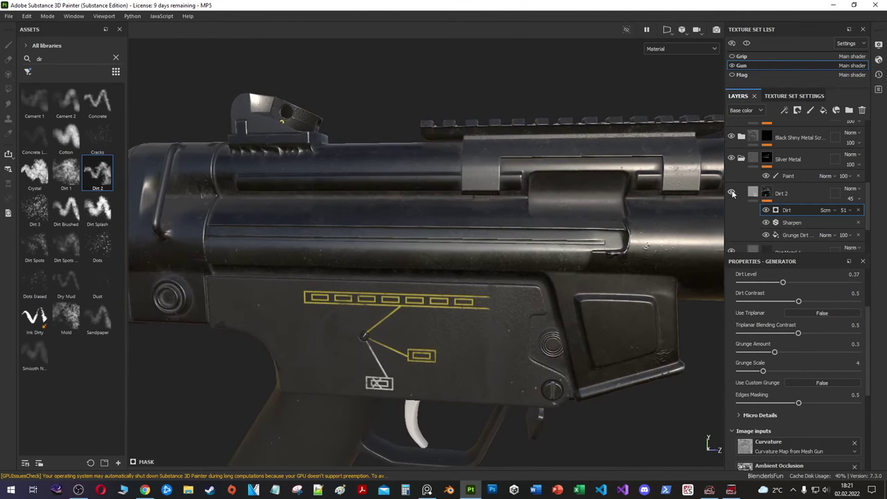
pyautogui.click(794, 235)
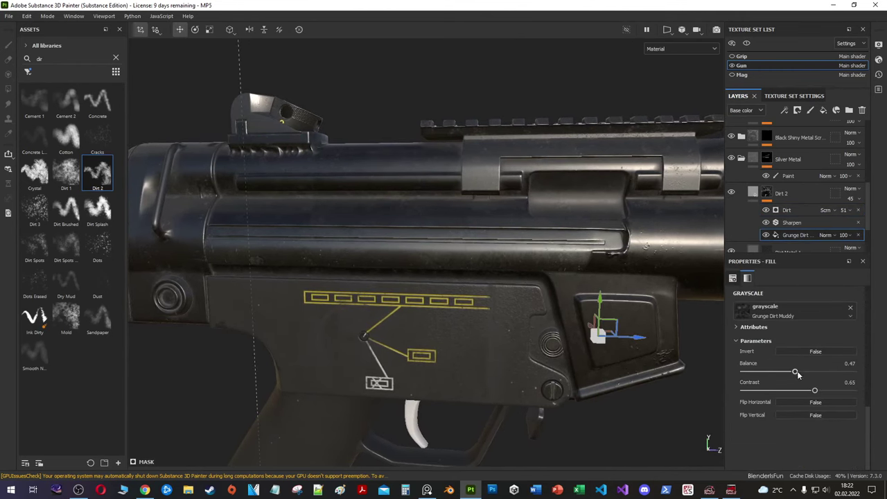
pyautogui.keyDown('alt'); pyautogui.moveTo(387, 280); pyautogui.dragTo(509, 299); pyautogui.keyUp('alt')
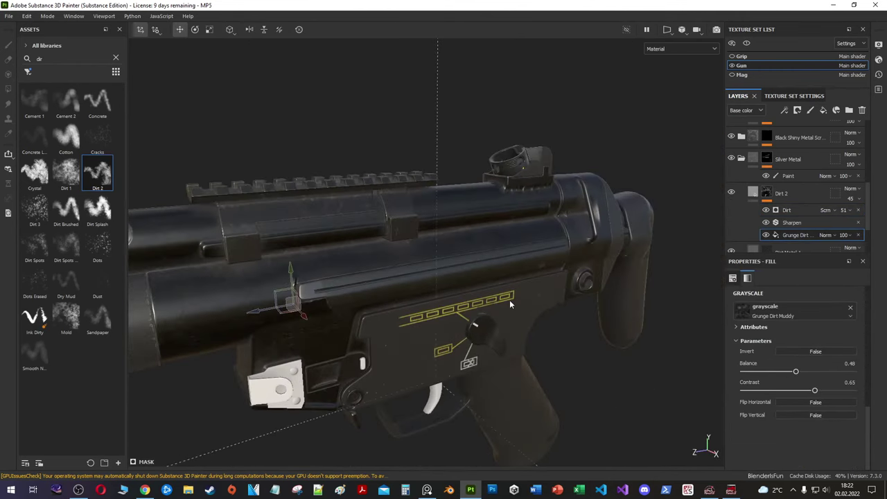
pyautogui.click(753, 193)
pyautogui.click(754, 236)
pyautogui.click(790, 397)
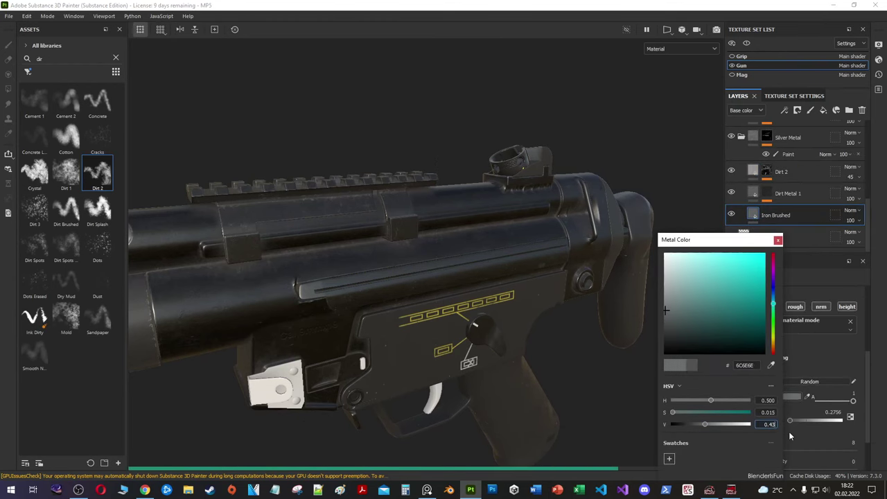
# Step: Expand the Dark Gray Metal folder and bring up Steel Rust and Wear's metal colour
pyautogui.scroll(3, 373, 303)
pyautogui.keyDown('alt'); pyautogui.moveTo(372, 303); pyautogui.dragTo(358, 281); pyautogui.keyUp('alt')
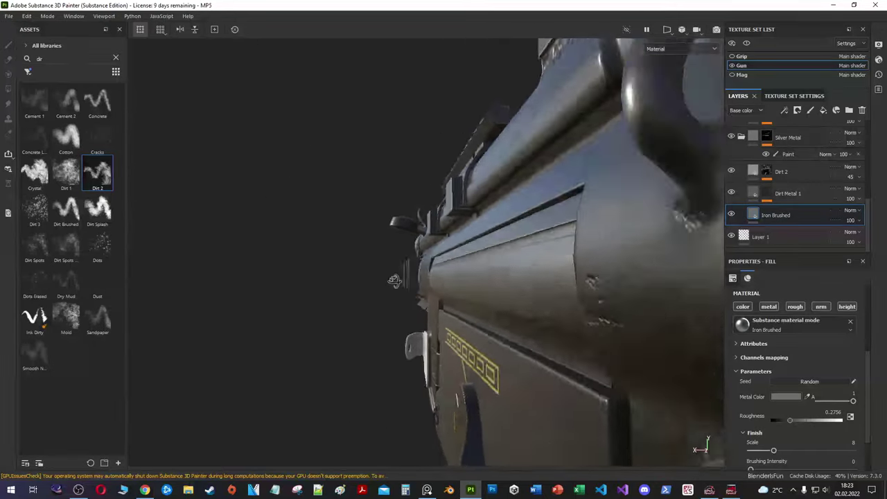
pyautogui.scroll(-5, 539, 289)
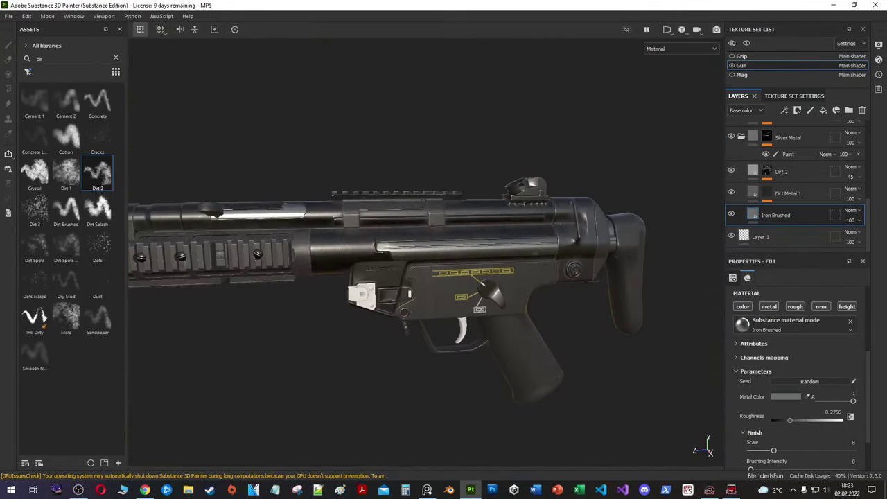
pyautogui.press('1')
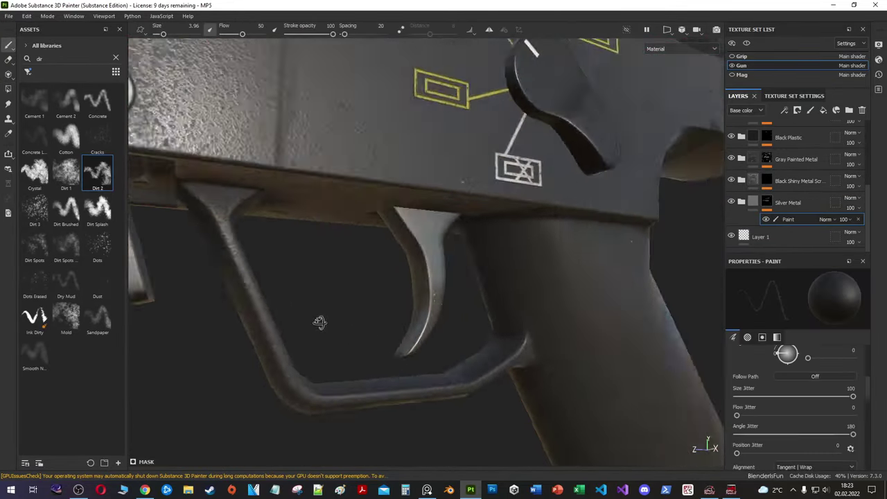
pyautogui.scroll(3, 567, 266)
pyautogui.scroll(3, 768, 178)
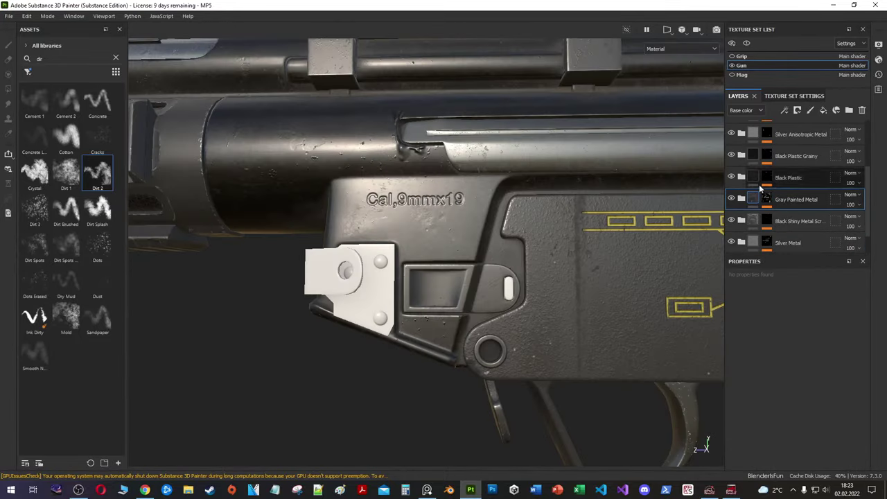
pyautogui.scroll(3, 768, 178)
pyautogui.click(767, 178)
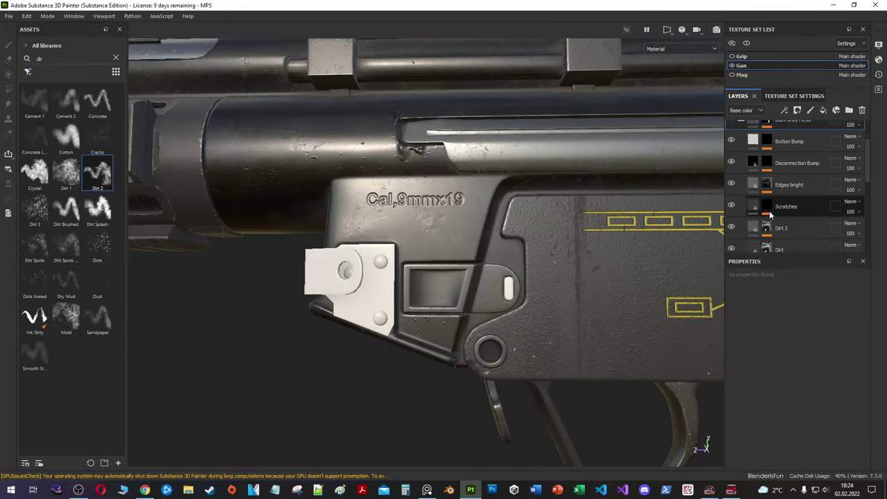
pyautogui.scroll(-2, 768, 180)
pyautogui.click(769, 190)
pyautogui.click(780, 345)
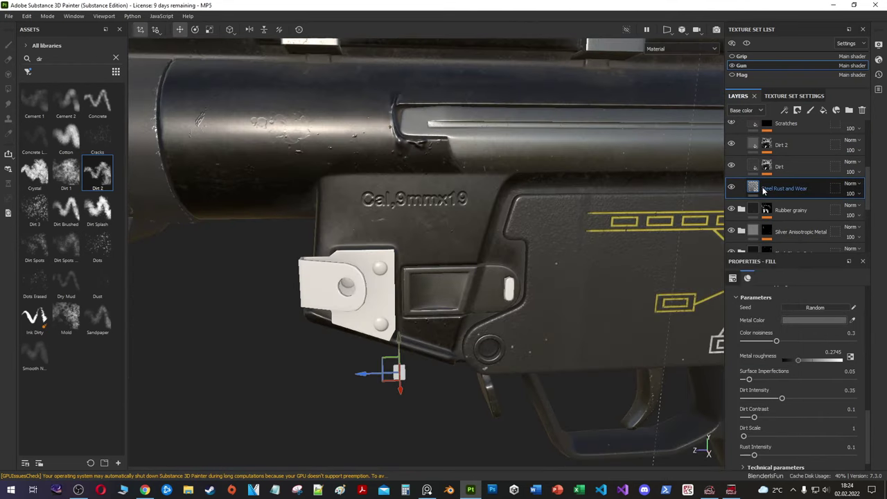
pyautogui.scroll(-2, 785, 183)
# Step: Inspect the Dark Gray Metal painted mask on the receiver
pyautogui.click(785, 193)
pyautogui.click(785, 175)
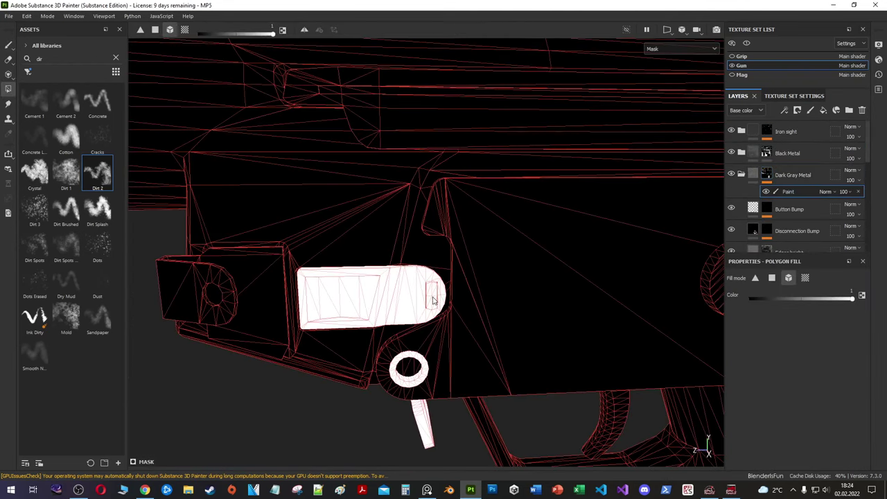
pyautogui.click(782, 215)
pyautogui.scroll(3, 768, 377)
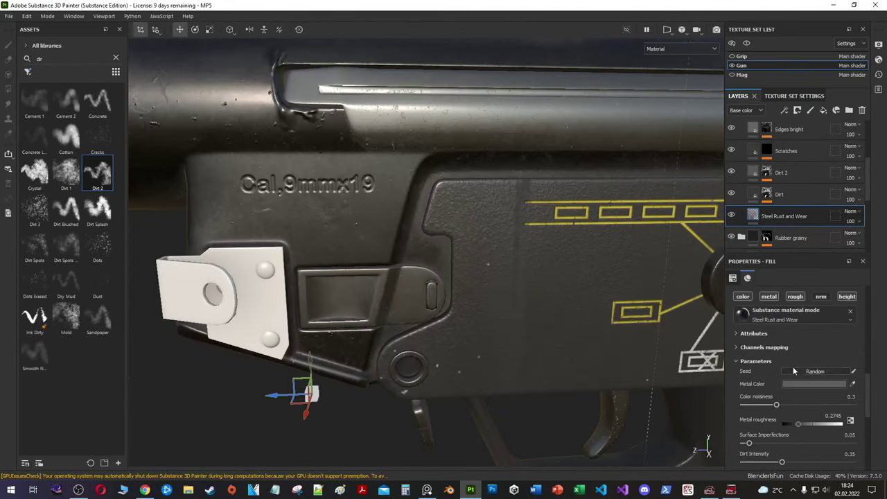
pyautogui.click(810, 383)
pyautogui.keyDown('alt'); pyautogui.moveTo(610, 313); pyautogui.dragTo(524, 293); pyautogui.keyUp('alt')
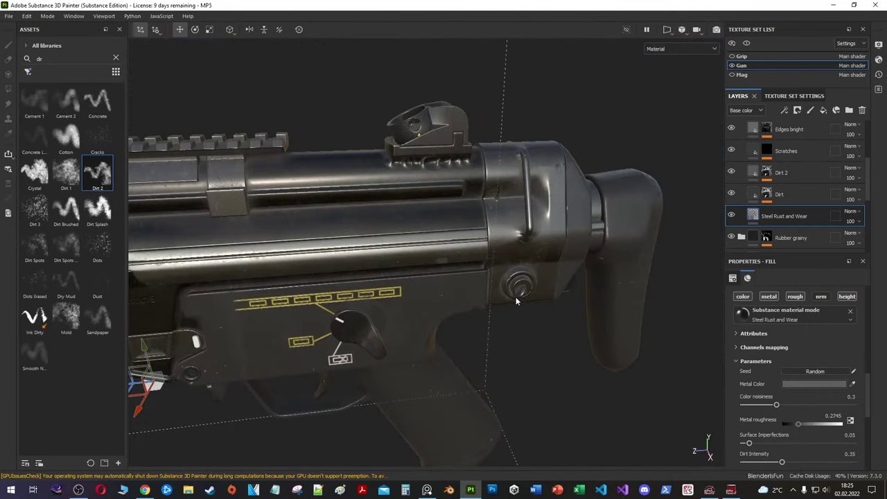
pyautogui.scroll(3, 661, 214)
pyautogui.keyDown('alt'); pyautogui.moveTo(661, 218); pyautogui.dragTo(511, 223); pyautogui.keyUp('alt')
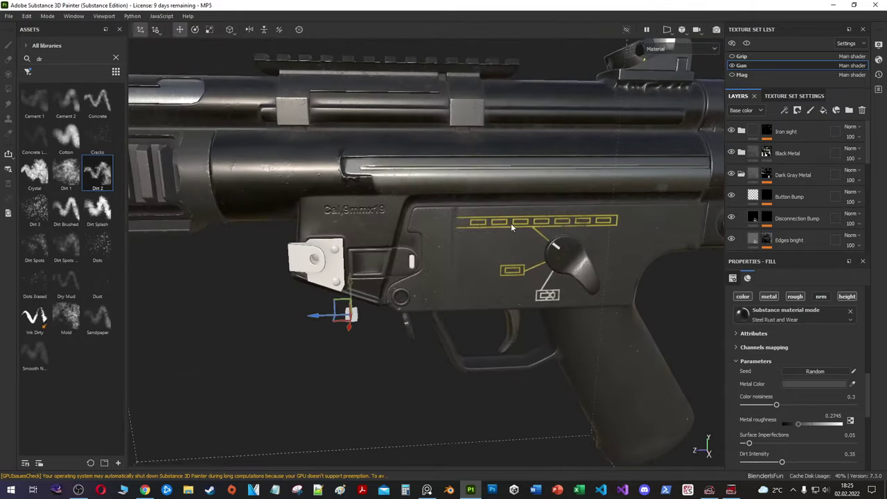
pyautogui.doubleClick(788, 193)
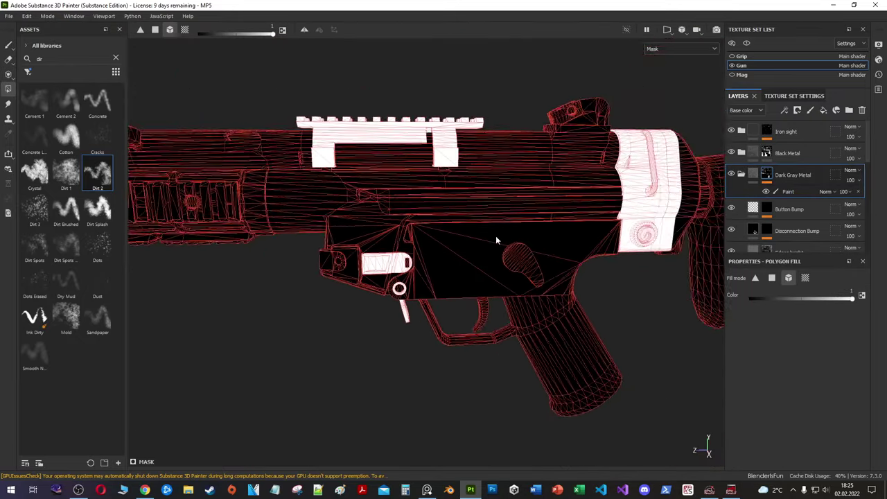
pyautogui.moveTo(495, 236)
pyautogui.keyDown('alt'); pyautogui.mouseDown()
pyautogui.moveTo(608, 303)
pyautogui.moveTo(534, 329)
pyautogui.mouseUp(); pyautogui.keyUp('alt')
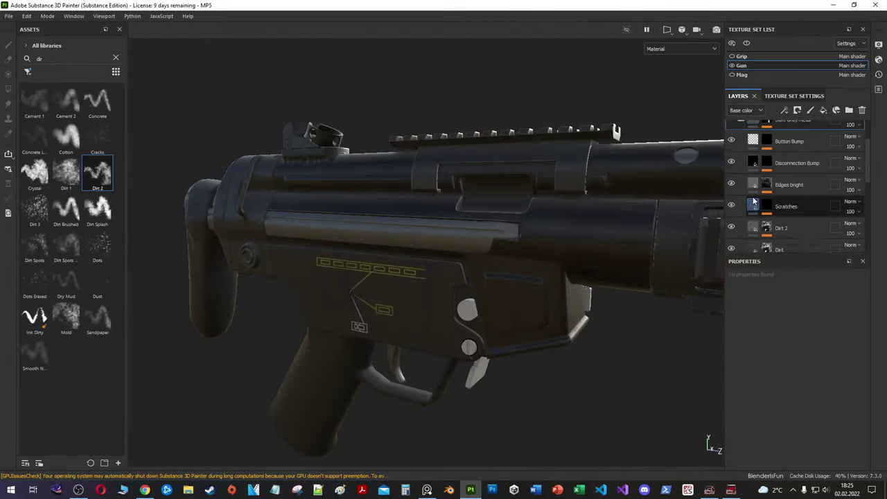
pyautogui.scroll(-2, 757, 213)
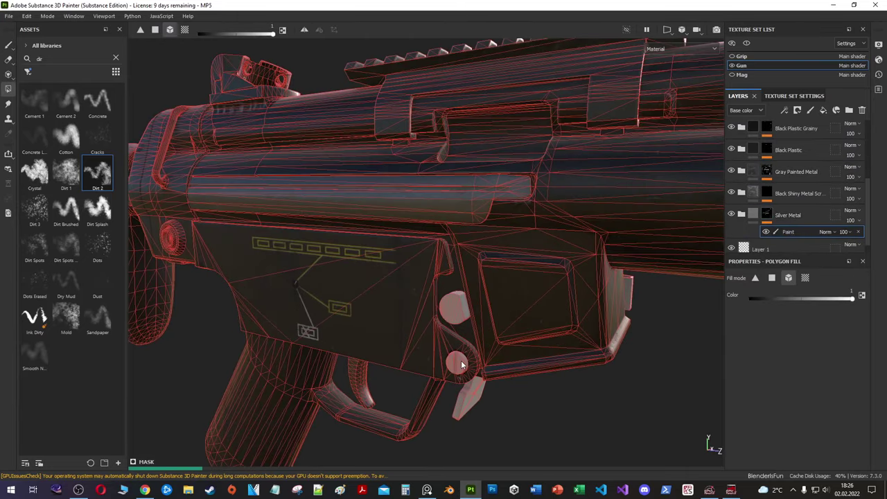
# Step: Review the Silver Metal mask and Main Black Metal layers, then select Steel Rust and Wear
pyautogui.moveTo(461, 361)
pyautogui.keyDown('alt'); pyautogui.mouseDown(button='right')
pyautogui.moveTo(525, 297)
pyautogui.moveTo(420, 362)
pyautogui.moveTo(487, 341)
pyautogui.mouseUp(button='right'); pyautogui.keyUp('alt')
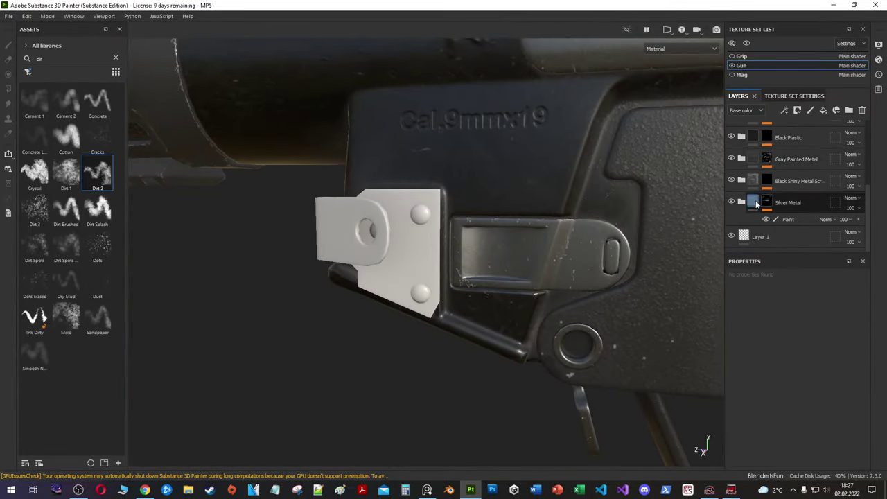
pyautogui.click(777, 155)
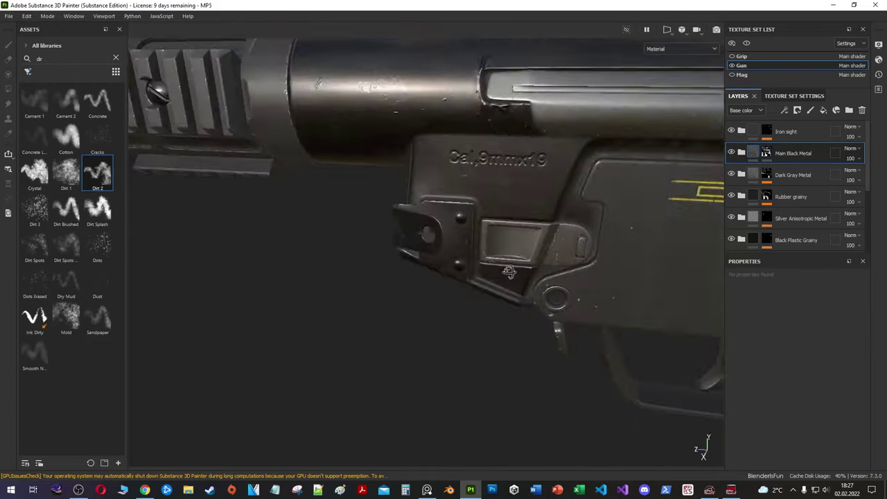
pyautogui.keyDown('alt'); pyautogui.moveTo(541, 255); pyautogui.dragTo(499, 257); pyautogui.keyUp('alt')
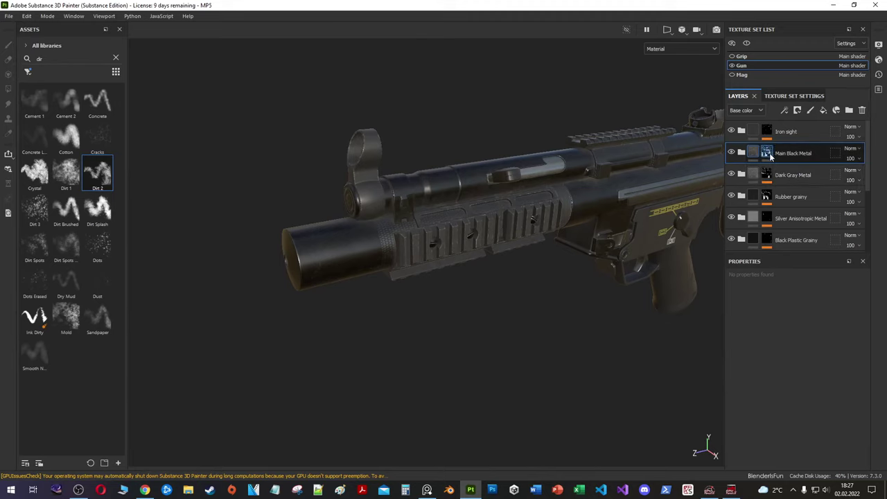
pyautogui.click(763, 170)
pyautogui.scroll(-1, 752, 175)
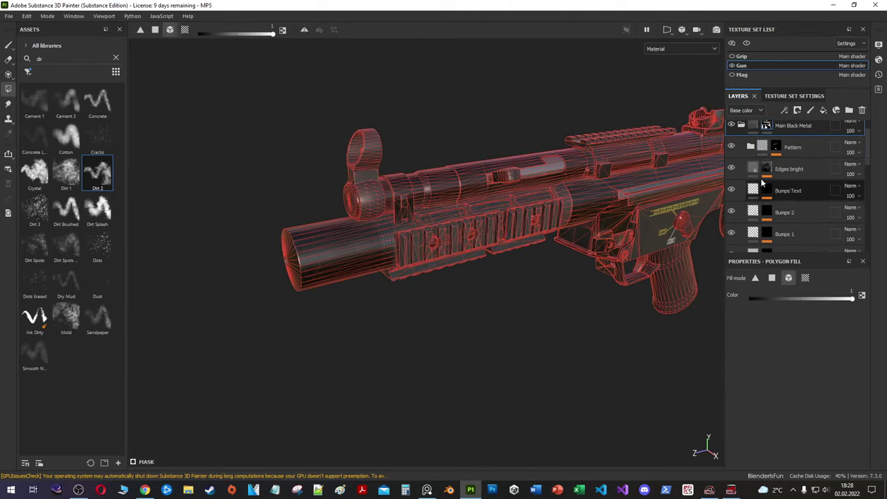
pyautogui.click(740, 170)
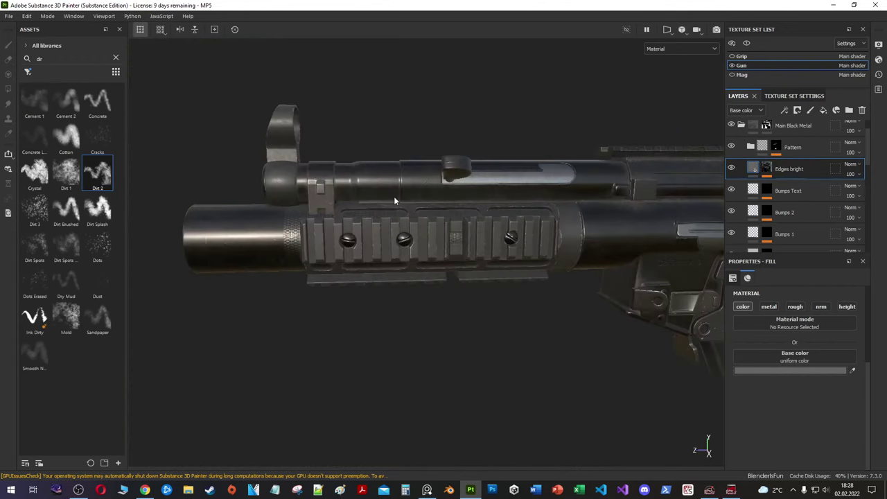
pyautogui.scroll(-2, 755, 185)
pyautogui.click(754, 176)
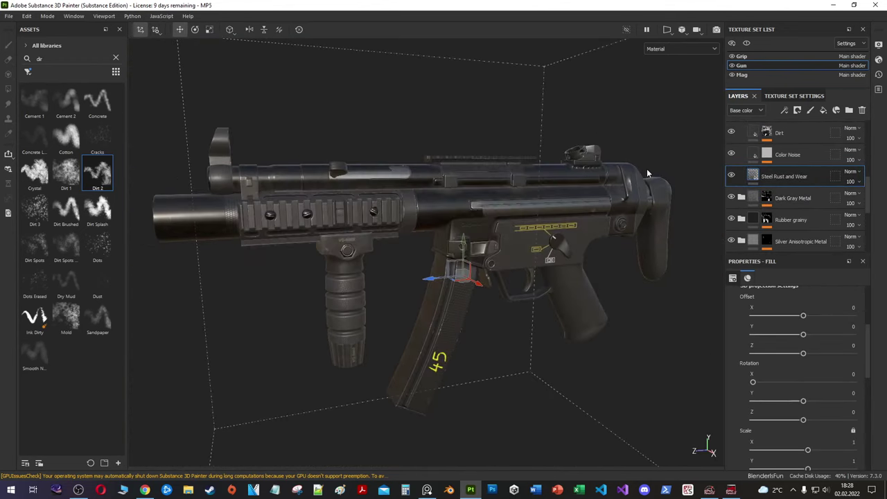
# Step: Shift the rust layer's metal colour hue from orange toward yellow
pyautogui.click(736, 340)
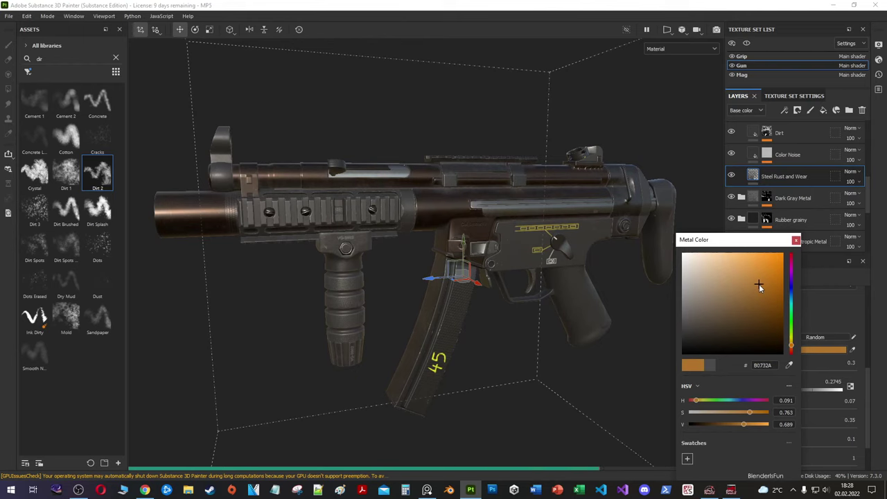
pyautogui.moveTo(563, 288)
pyautogui.keyDown('alt'); pyautogui.mouseDown()
pyautogui.moveTo(597, 296)
pyautogui.moveTo(621, 285)
pyautogui.mouseUp(); pyautogui.keyUp('alt')
pyautogui.click(791, 269)
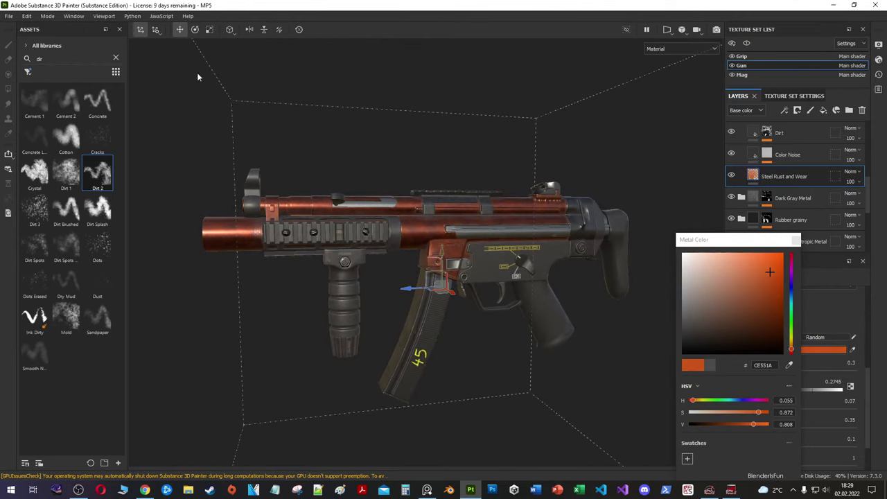
pyautogui.keyDown('alt'); pyautogui.moveTo(198, 76); pyautogui.dragTo(430, 263); pyautogui.keyUp('alt')
pyautogui.scroll(2, 457, 277)
pyautogui.scroll(5, 469, 281)
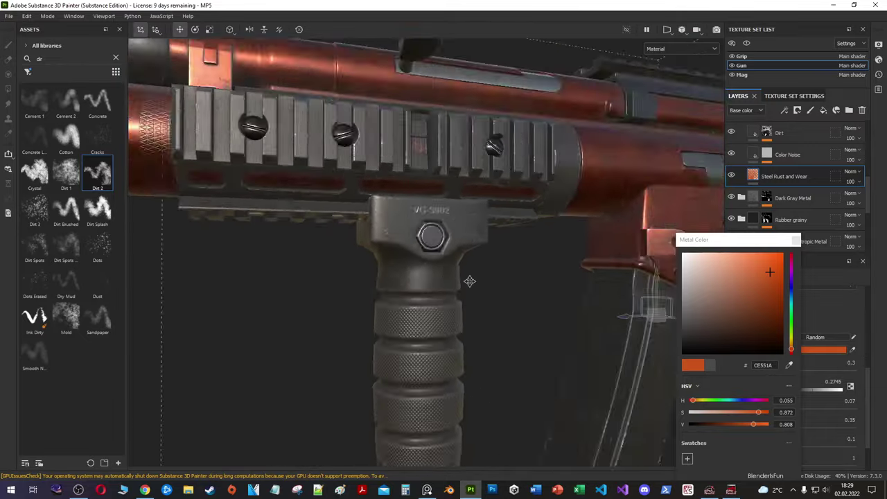
pyautogui.scroll(-8, 469, 281)
pyautogui.moveTo(792, 348); pyautogui.dragTo(792, 342)
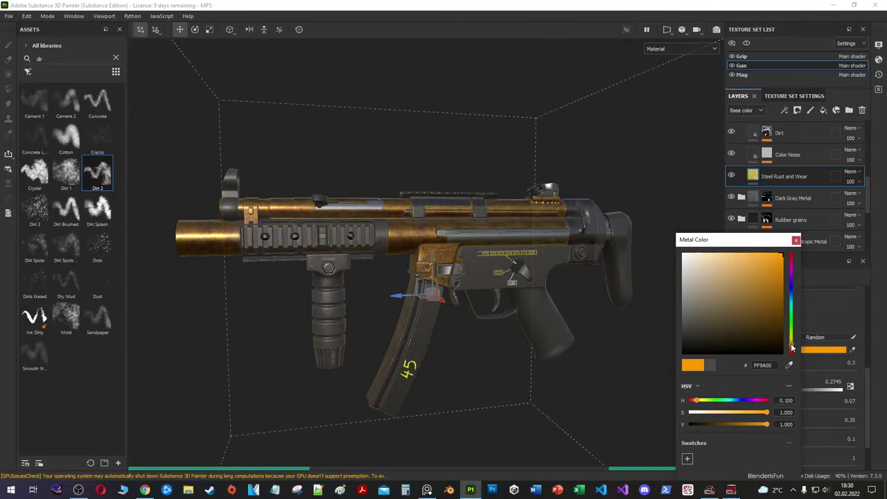
pyautogui.keyDown('alt'); pyautogui.moveTo(602, 321); pyautogui.dragTo(575, 325); pyautogui.keyUp('alt')
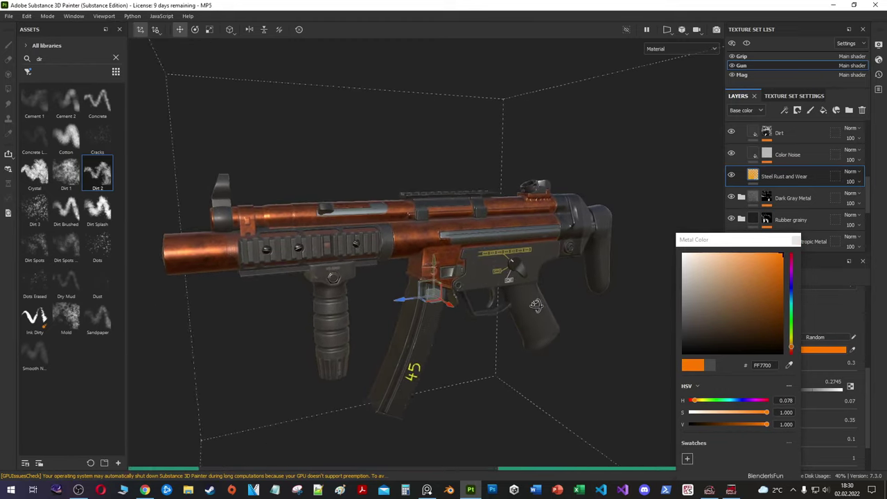
# Step: Select the Color Noise layer and push the metal colour more yellow-orange
pyautogui.scroll(6, 575, 326)
pyautogui.click(756, 155)
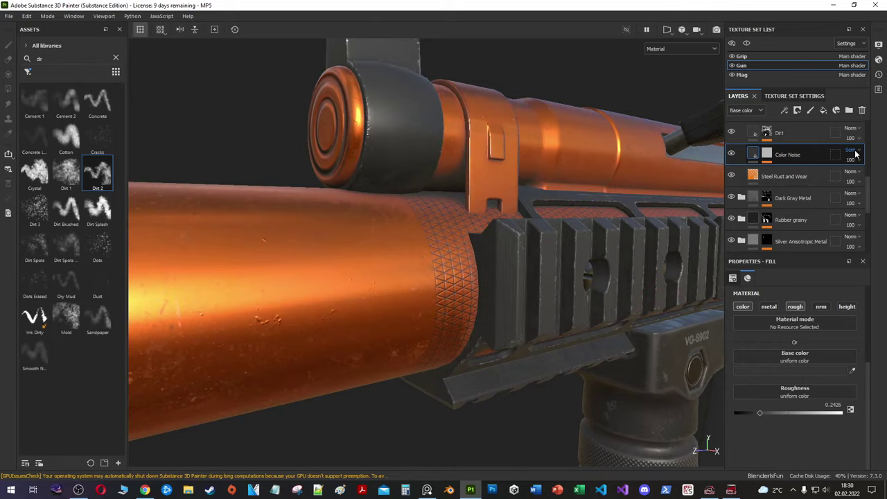
pyautogui.scroll(-1, 856, 154)
pyautogui.scroll(-1, 856, 154)
pyautogui.scroll(-2, 856, 153)
pyautogui.keyDown('alt'); pyautogui.moveTo(527, 278); pyautogui.dragTo(484, 293); pyautogui.keyUp('alt')
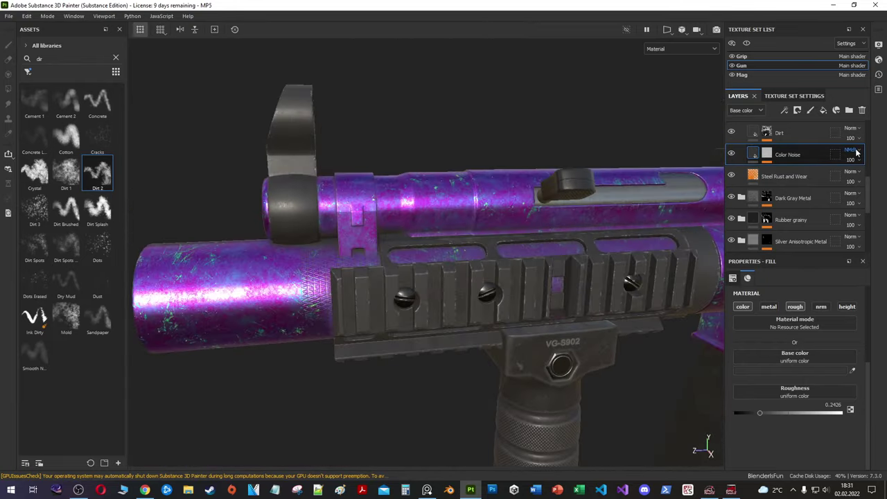
pyautogui.scroll(1, 857, 154)
pyautogui.scroll(1, 856, 153)
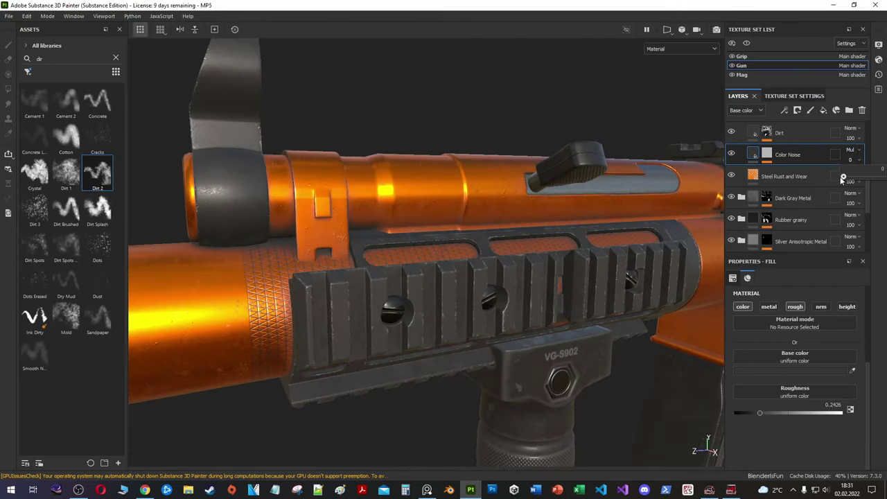
pyautogui.moveTo(804, 347); pyautogui.dragTo(803, 344)
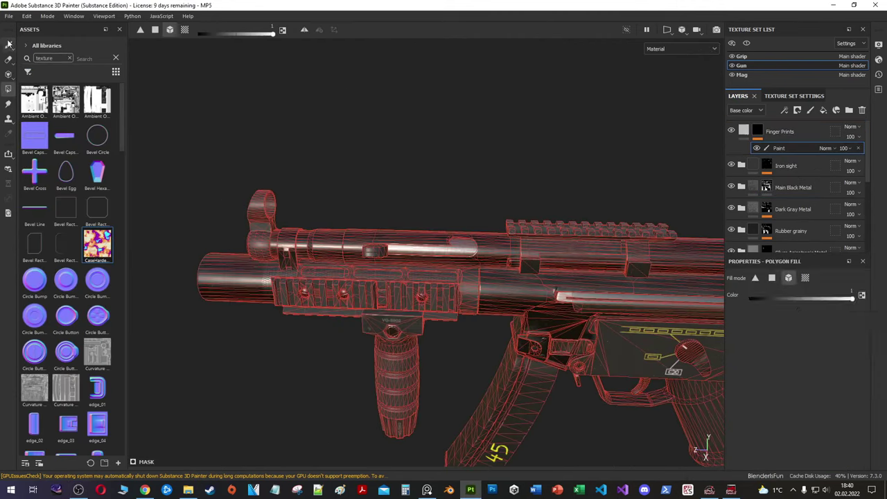
# Step: Load a fingerprint brush from an Assets 'finger' search, coloured light grey with slightly lower roughness
pyautogui.click(70, 58)
pyautogui.write('finger')
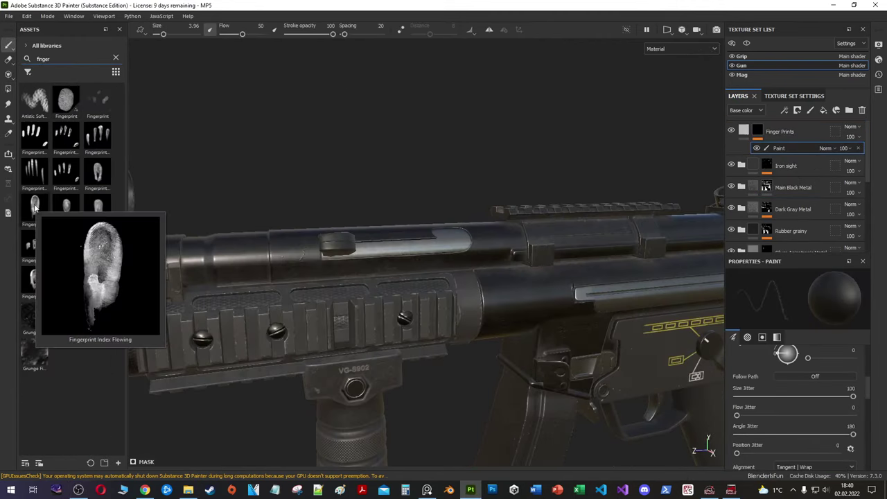
pyautogui.click(102, 182)
pyautogui.keyDown('alt'); pyautogui.moveTo(333, 199); pyautogui.dragTo(536, 340); pyautogui.keyUp('alt')
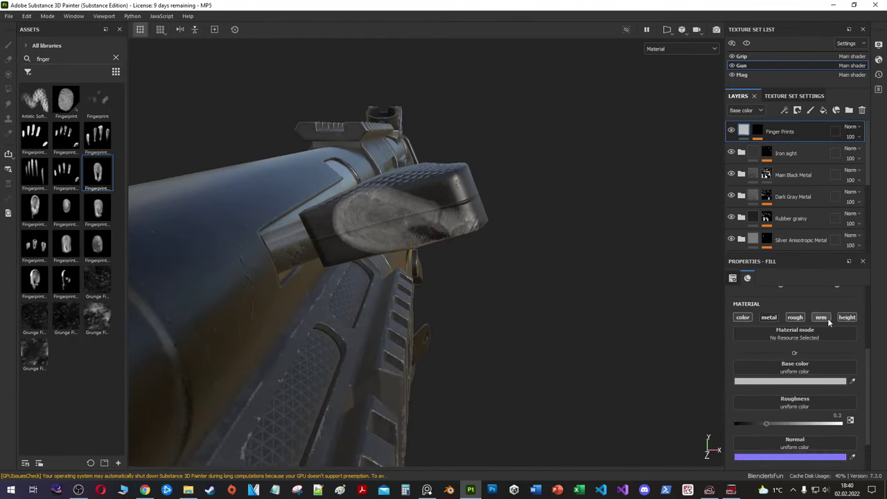
pyautogui.moveTo(772, 454); pyautogui.dragTo(765, 454)
pyautogui.click(789, 370)
pyautogui.click(644, 290)
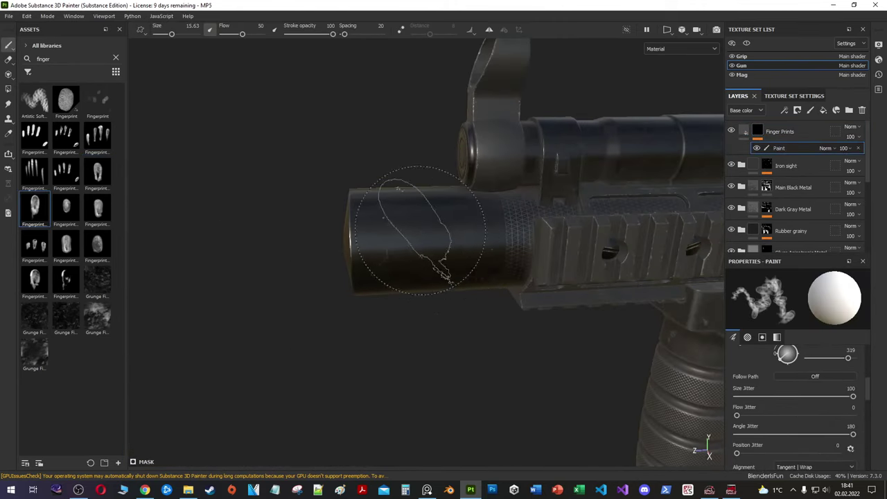
# Step: Try several fingerprint brushes, including a multi-finger print, around the magazine, grip and receiver top
pyautogui.keyDown('alt'); pyautogui.moveTo(421, 230); pyautogui.dragTo(316, 257); pyautogui.keyUp('alt')
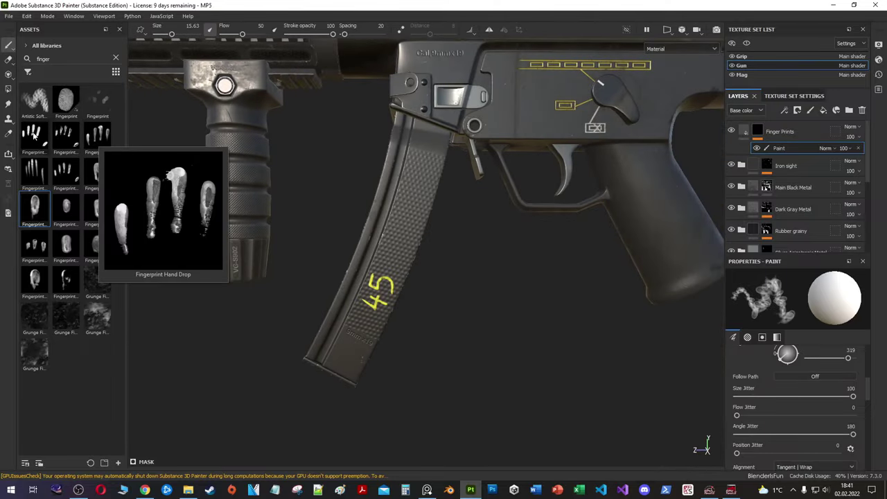
pyautogui.click(66, 135)
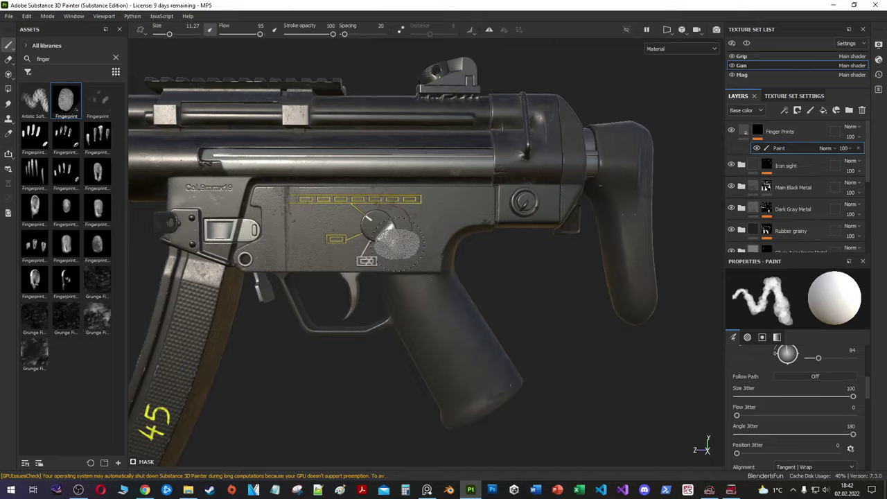
pyautogui.scroll(5, 392, 241)
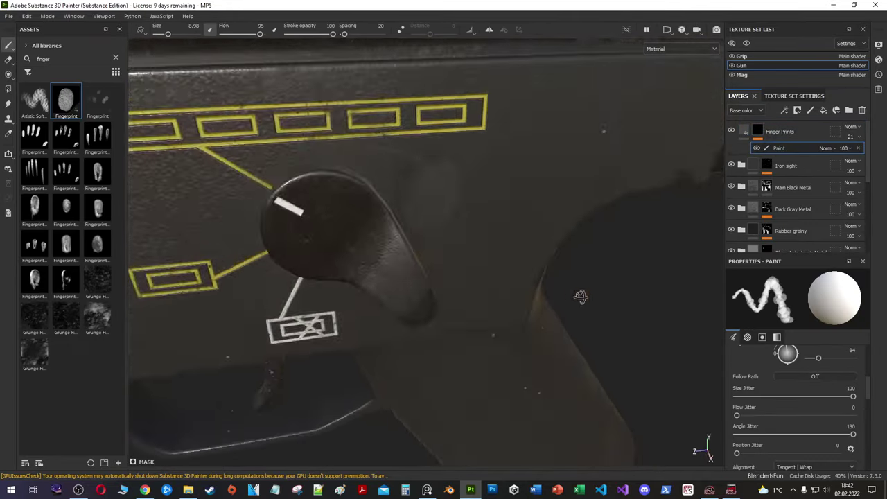
pyautogui.keyDown('alt'); pyautogui.moveTo(581, 296); pyautogui.dragTo(526, 278); pyautogui.keyUp('alt')
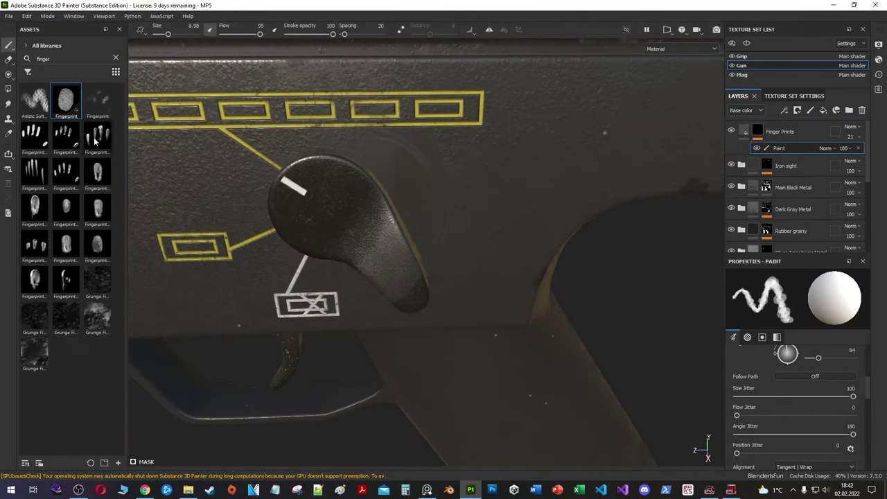
pyautogui.click(97, 170)
pyautogui.scroll(-2, 429, 188)
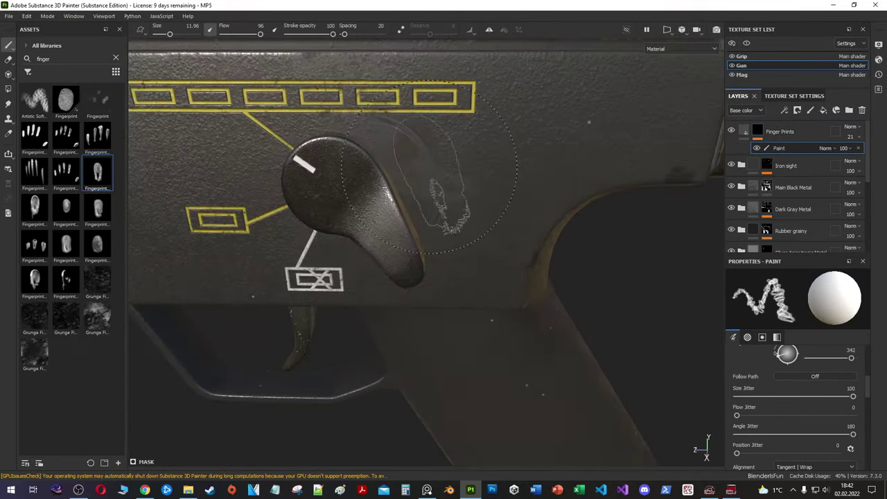
pyautogui.scroll(-4, 432, 339)
pyautogui.keyDown('alt'); pyautogui.moveTo(432, 340); pyautogui.dragTo(485, 263); pyautogui.keyUp('alt')
pyautogui.click(66, 100)
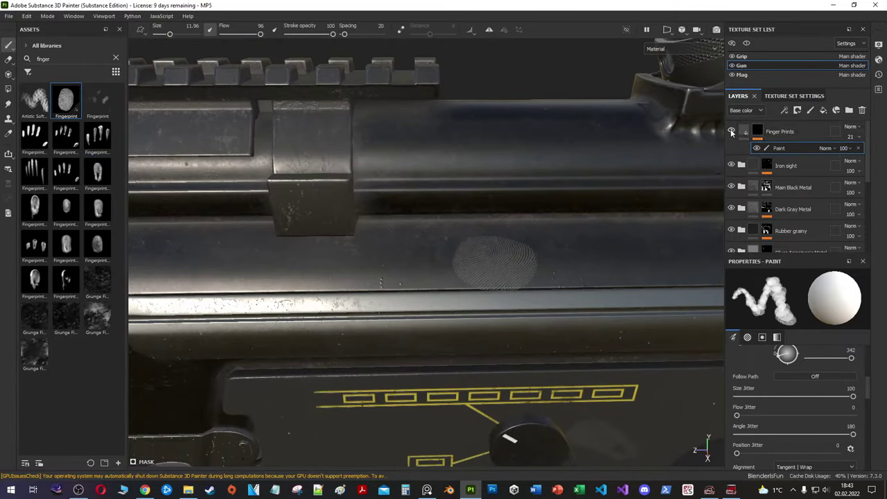
pyautogui.moveTo(485, 277)
pyautogui.keyDown('alt'); pyautogui.mouseDown()
pyautogui.moveTo(451, 263)
pyautogui.moveTo(529, 299)
pyautogui.moveTo(610, 361)
pyautogui.moveTo(485, 297)
pyautogui.moveTo(498, 322)
pyautogui.moveTo(257, 268)
pyautogui.moveTo(485, 298)
pyautogui.mouseUp(); pyautogui.keyUp('alt')
pyautogui.click(35, 243)
pyautogui.click(97, 172)
# Step: Check the Finger Prints fill material settings, then return to painting its mask
pyautogui.click(858, 137)
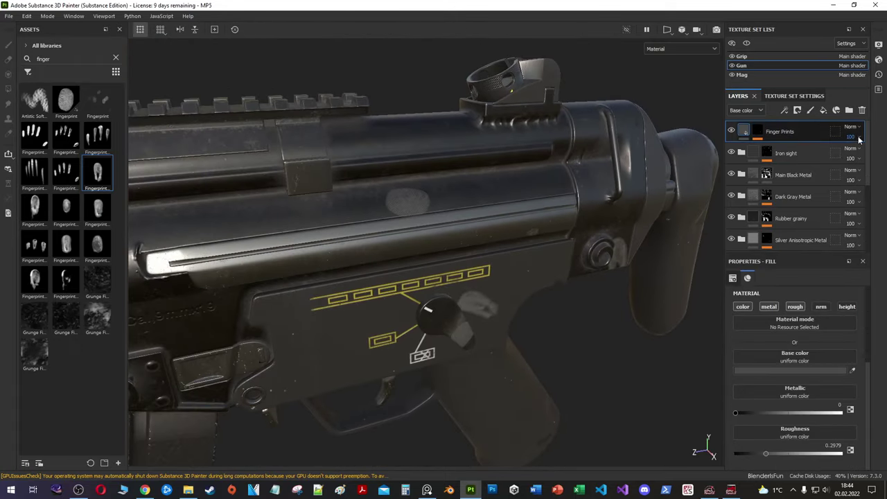
pyautogui.click(818, 141)
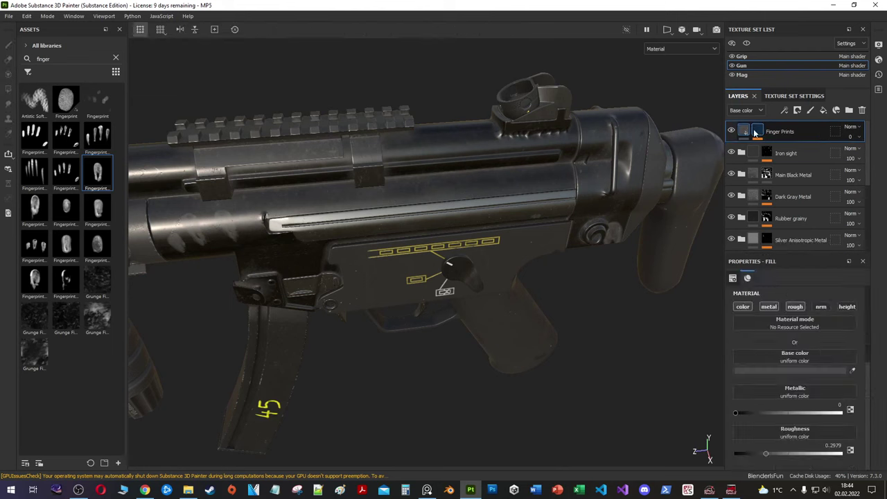
pyautogui.rightClick(758, 127)
pyautogui.press('Escape')
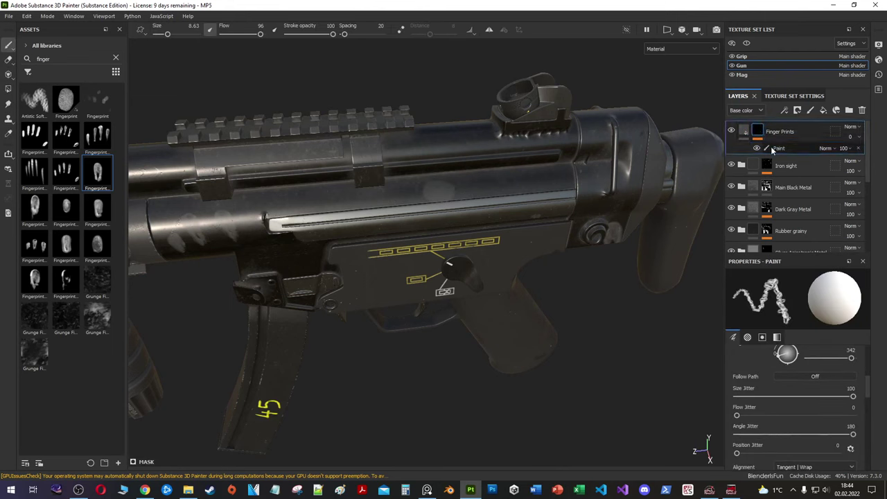
pyautogui.rightClick(771, 146)
pyautogui.press('Escape')
pyautogui.rightClick(779, 148)
pyautogui.press('Escape')
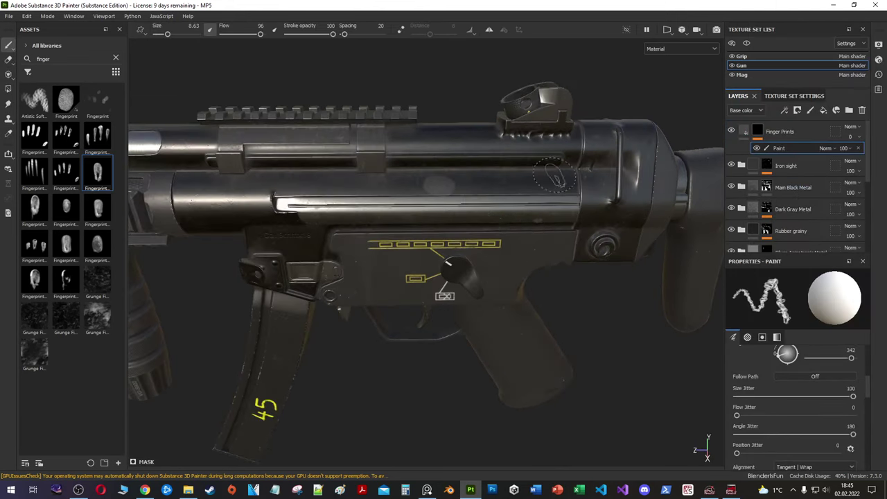
# Step: Stamp a fingerprint beside the selector switch and raise the paint opacity from 14 to 21
pyautogui.moveTo(485, 277)
pyautogui.keyDown('alt'); pyautogui.mouseDown()
pyautogui.moveTo(541, 295)
pyautogui.moveTo(48, 172)
pyautogui.mouseUp(); pyautogui.keyUp('alt')
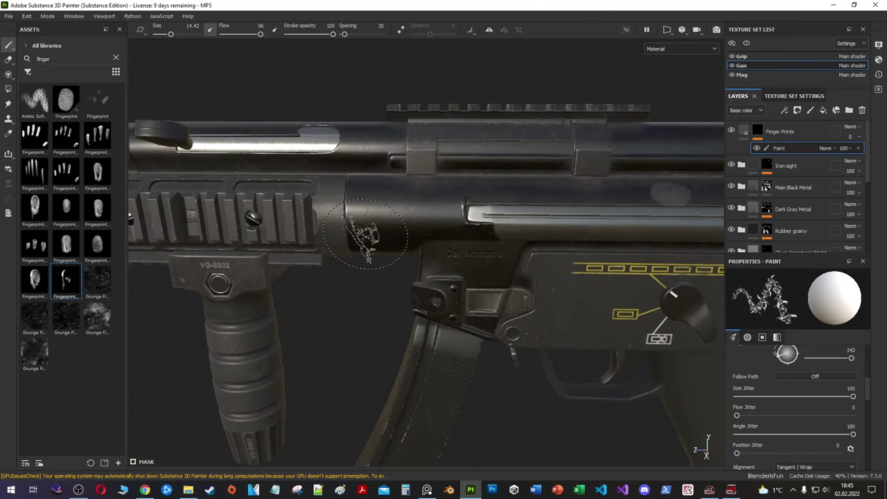
pyautogui.moveTo(365, 235)
pyautogui.keyDown('alt'); pyautogui.mouseDown()
pyautogui.moveTo(849, 149)
pyautogui.moveTo(471, 331)
pyautogui.moveTo(516, 324)
pyautogui.mouseUp(); pyautogui.keyUp('alt')
pyautogui.click(511, 324)
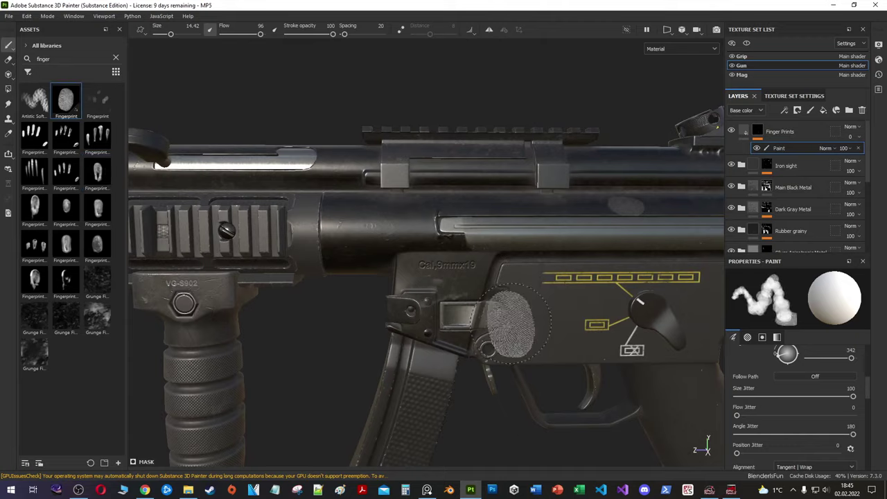
pyautogui.moveTo(454, 282)
pyautogui.keyDown('alt'); pyautogui.mouseDown()
pyautogui.moveTo(414, 270)
pyautogui.moveTo(381, 211)
pyautogui.moveTo(431, 262)
pyautogui.moveTo(750, 220)
pyautogui.mouseUp(); pyautogui.keyUp('alt')
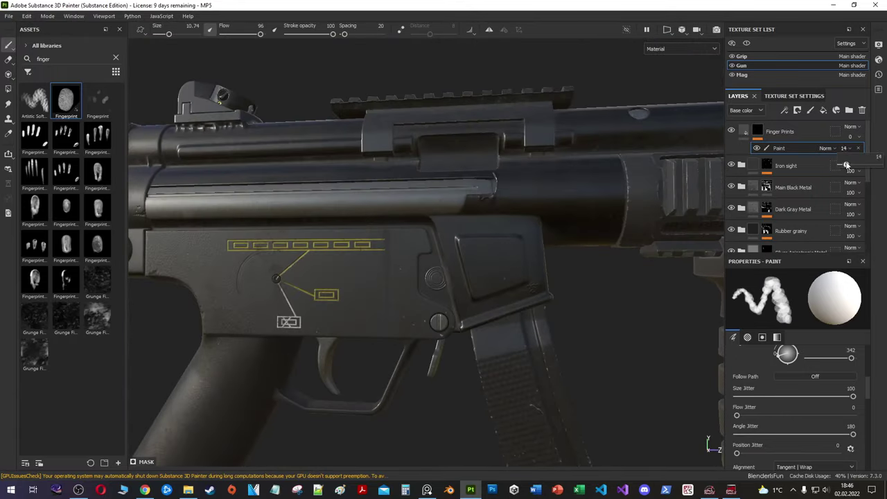
pyautogui.moveTo(845, 165); pyautogui.dragTo(849, 165)
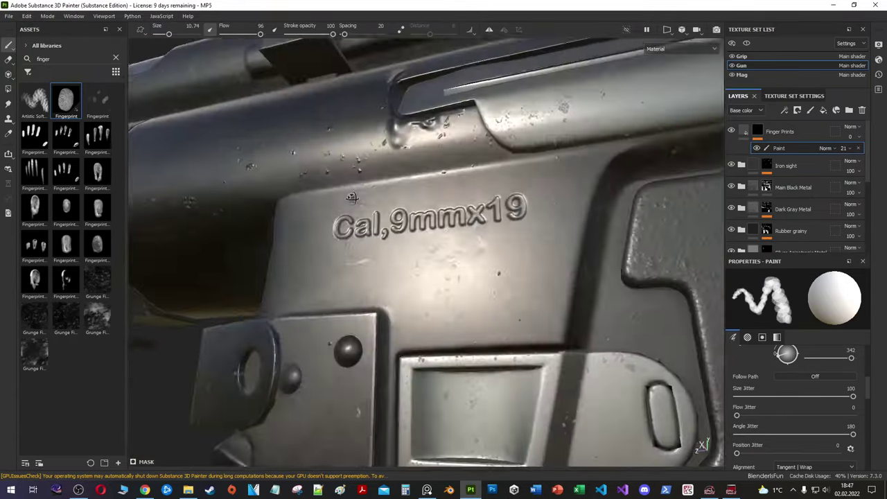